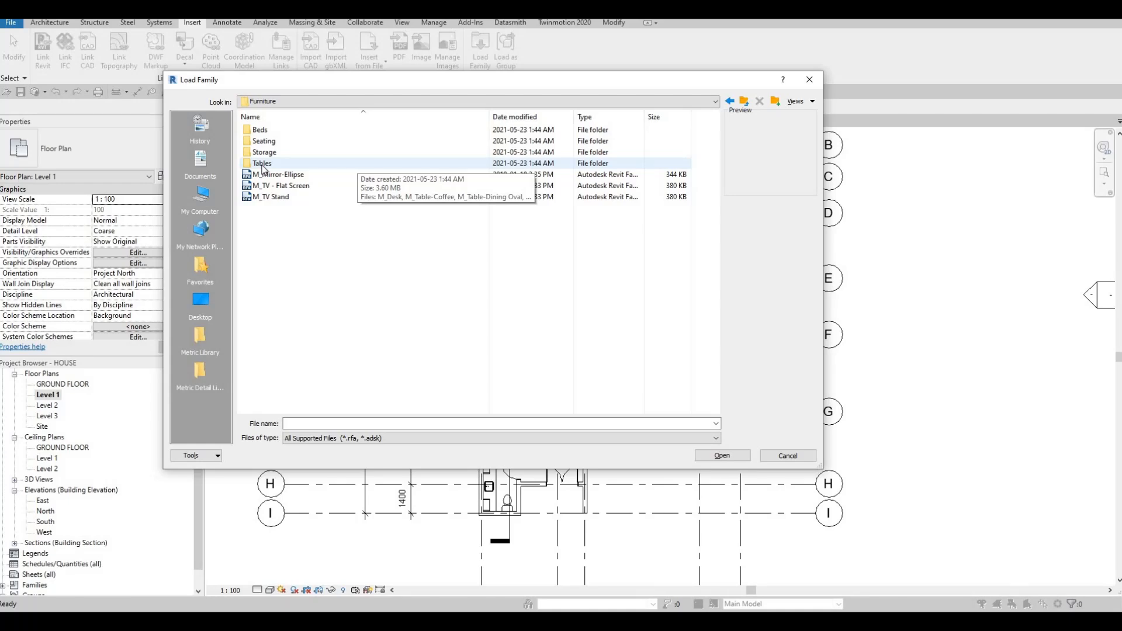
Load the M_Table-Dining family from the Tables furniture folder into the project
double_click(262, 163)
left_click(275, 143)
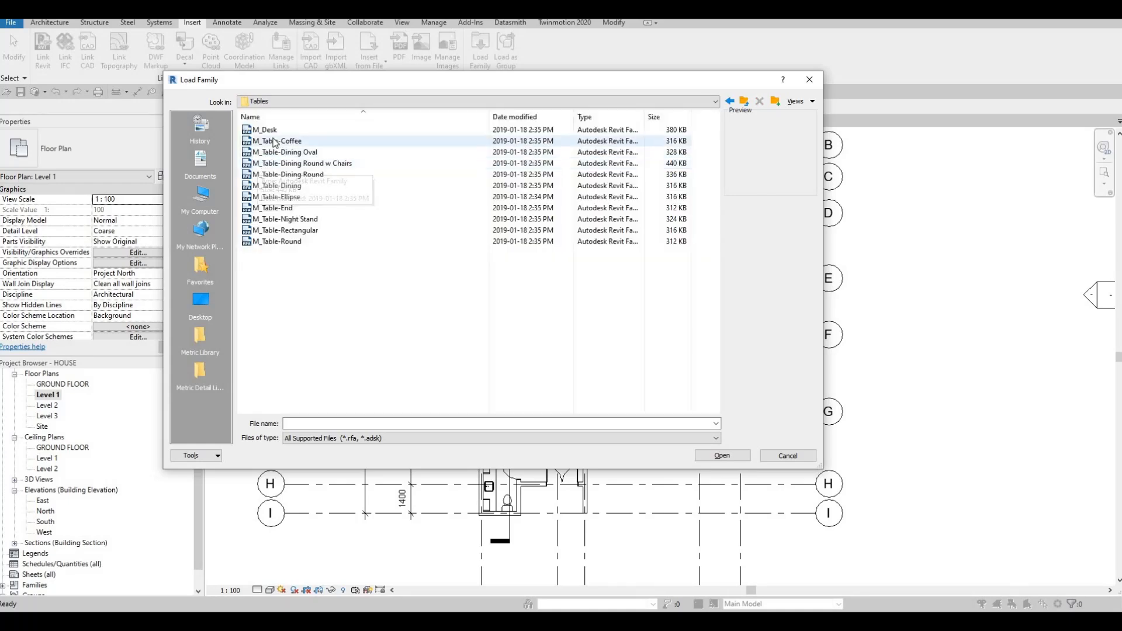
key("Down")
key("Down")
key("Down")
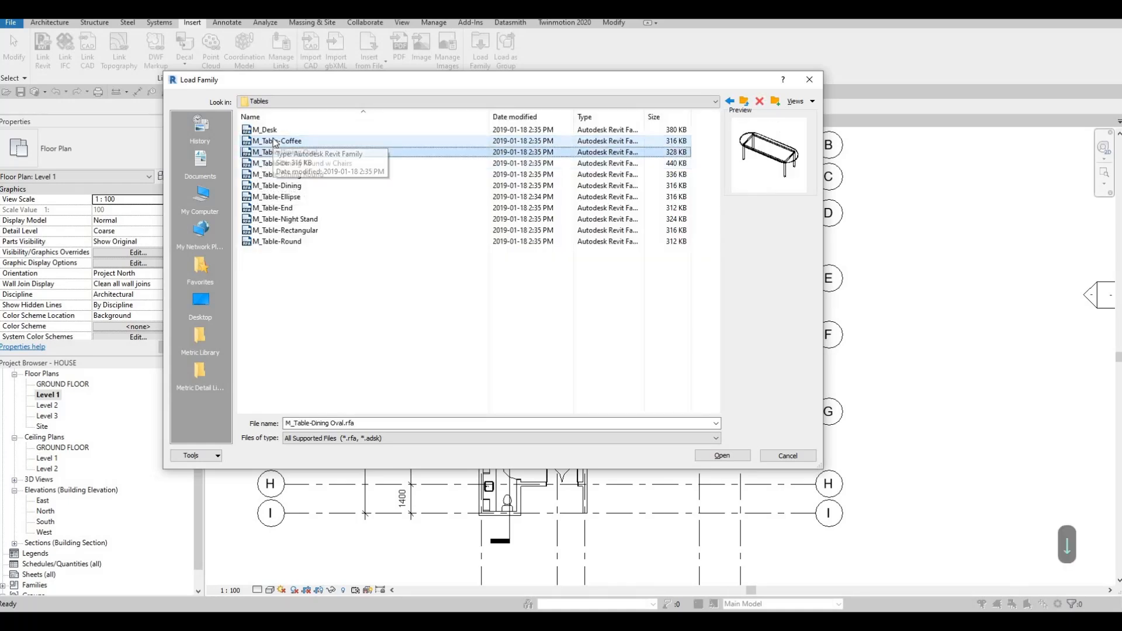
key("Down")
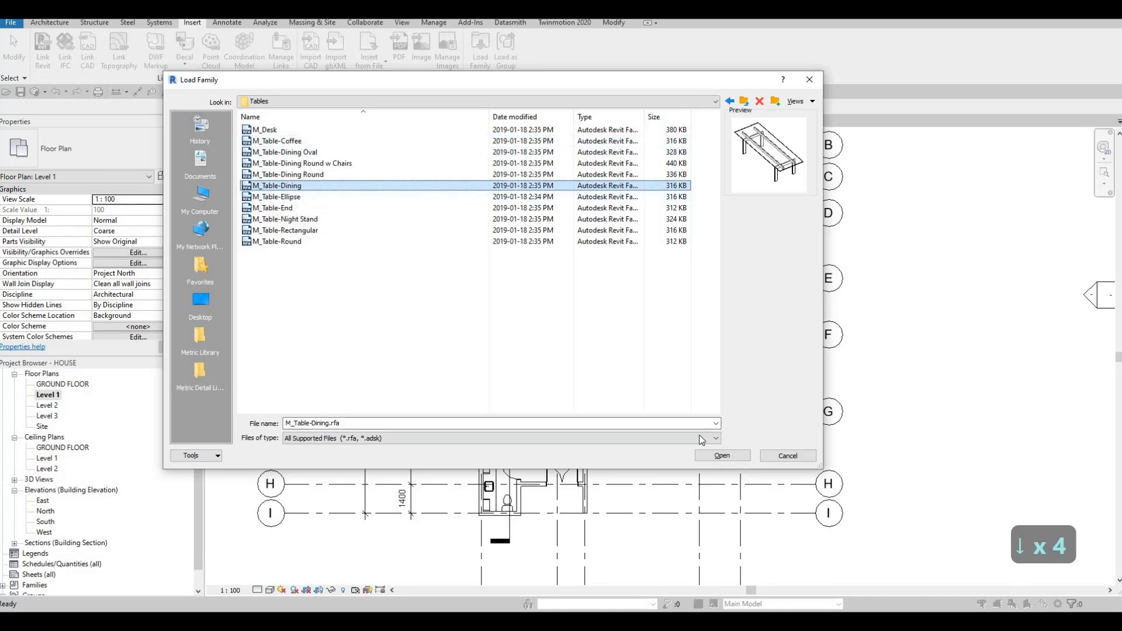
left_click(723, 456)
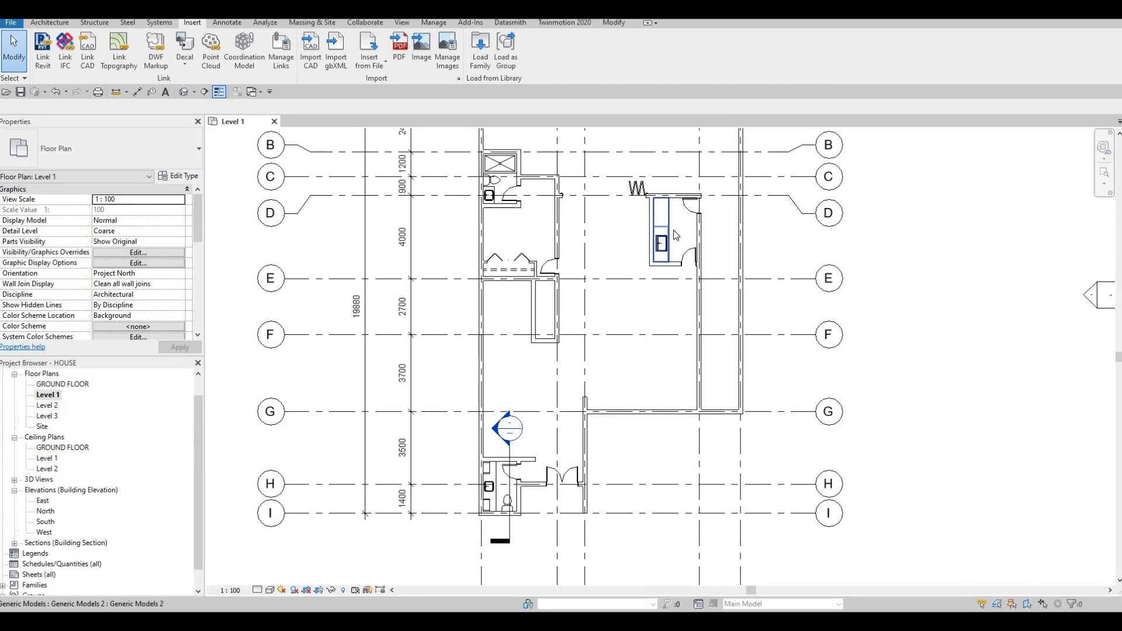
Place one M_Table-Dining 0762 x 2134mm component horizontally in the open room between gridlines E and F, below the kitchen counter
key("c")
key("m")
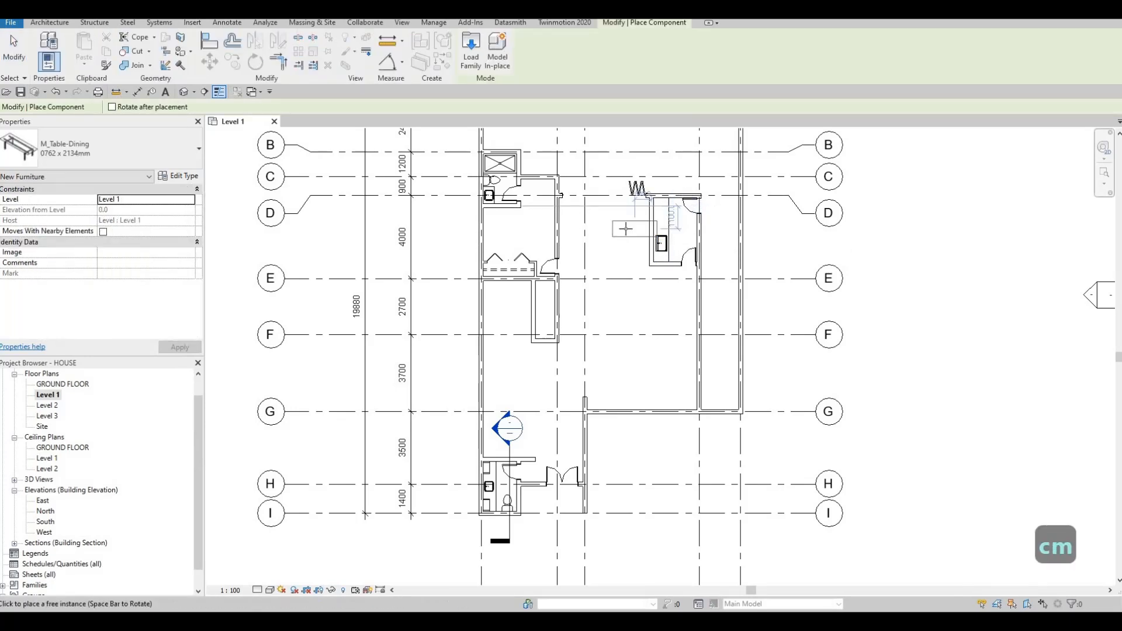
scroll(625, 228, "up", 2)
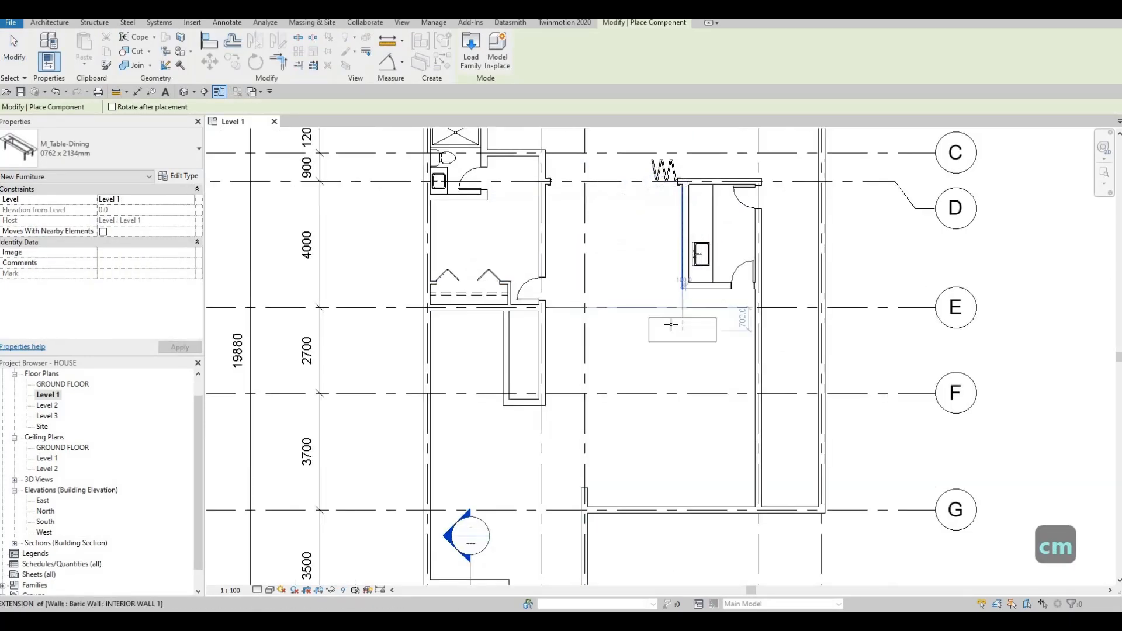
middle_click_drag(676, 339, 669, 314)
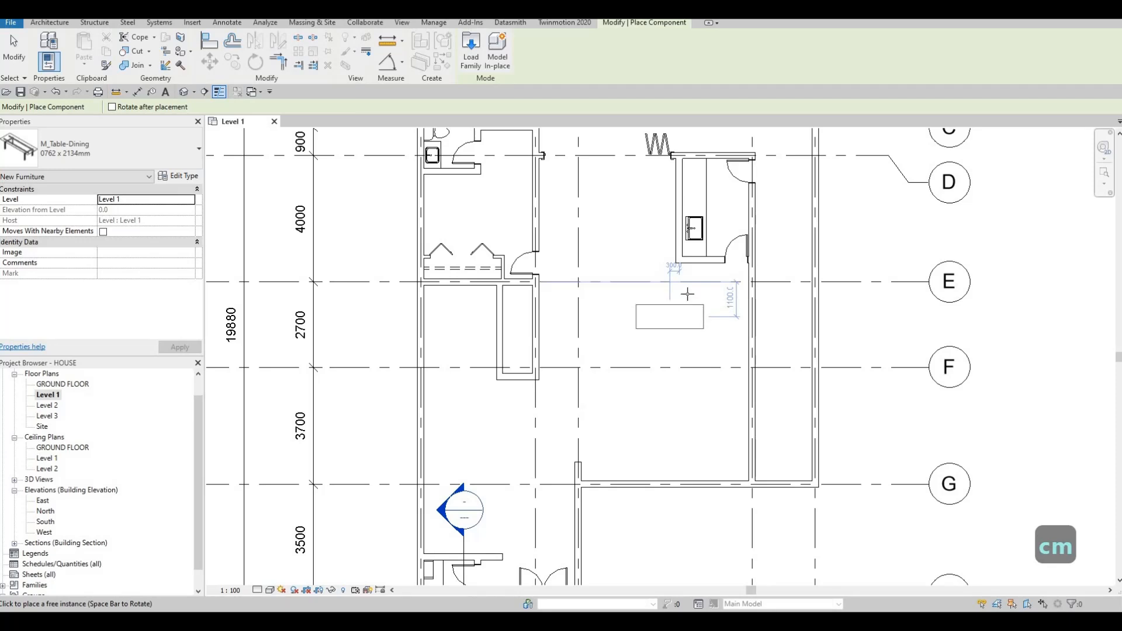
left_click(688, 293)
scroll(687, 293, "up", 2)
key("Escape")
key("Escape")
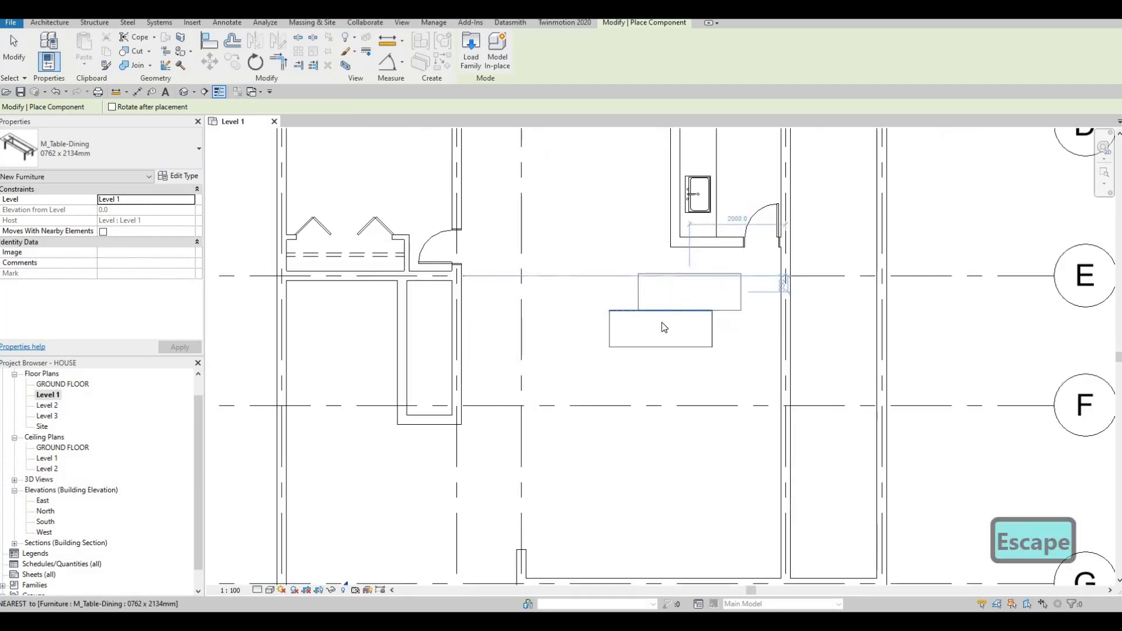
Duplicate the placed table's type and name the new type DINING TABLE
left_click(661, 318)
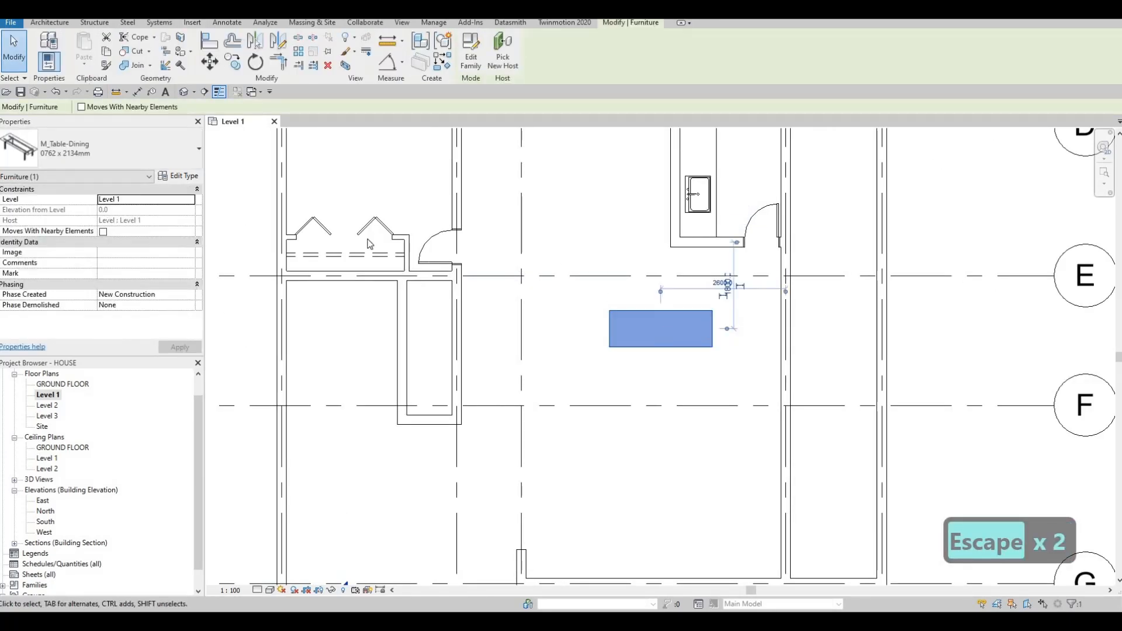
left_click(184, 177)
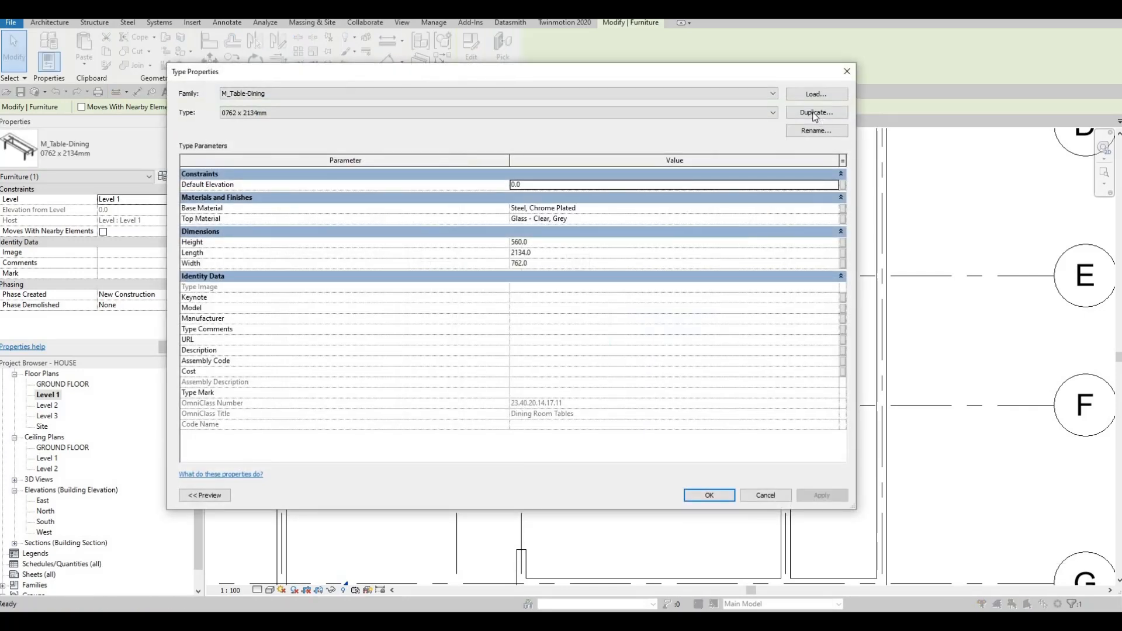
left_click(817, 112)
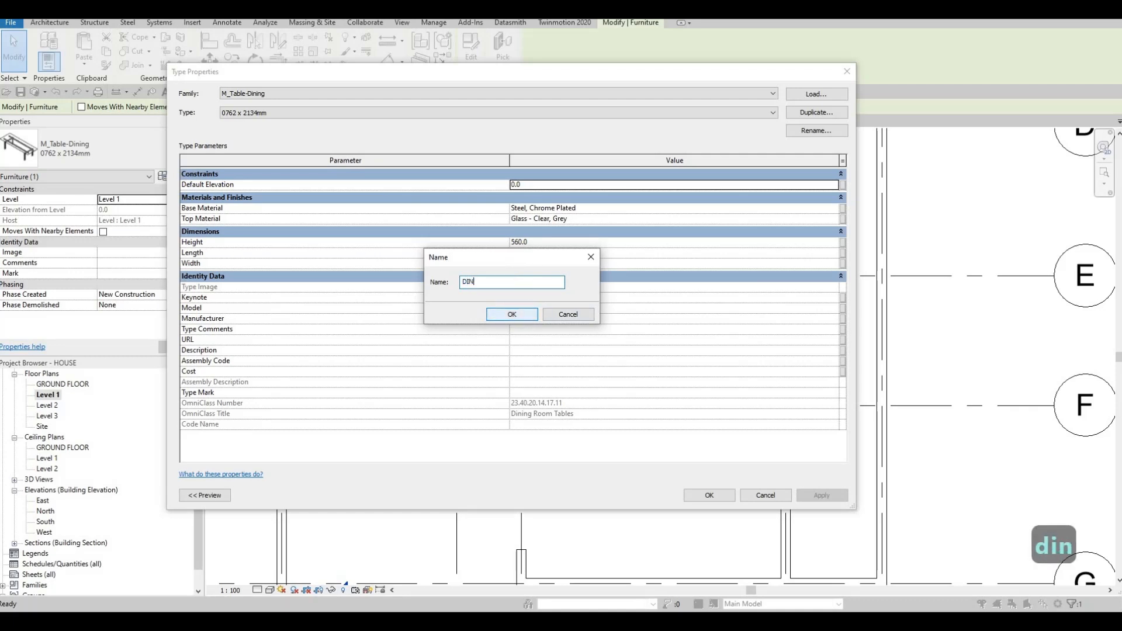
type("DINING TABLE")
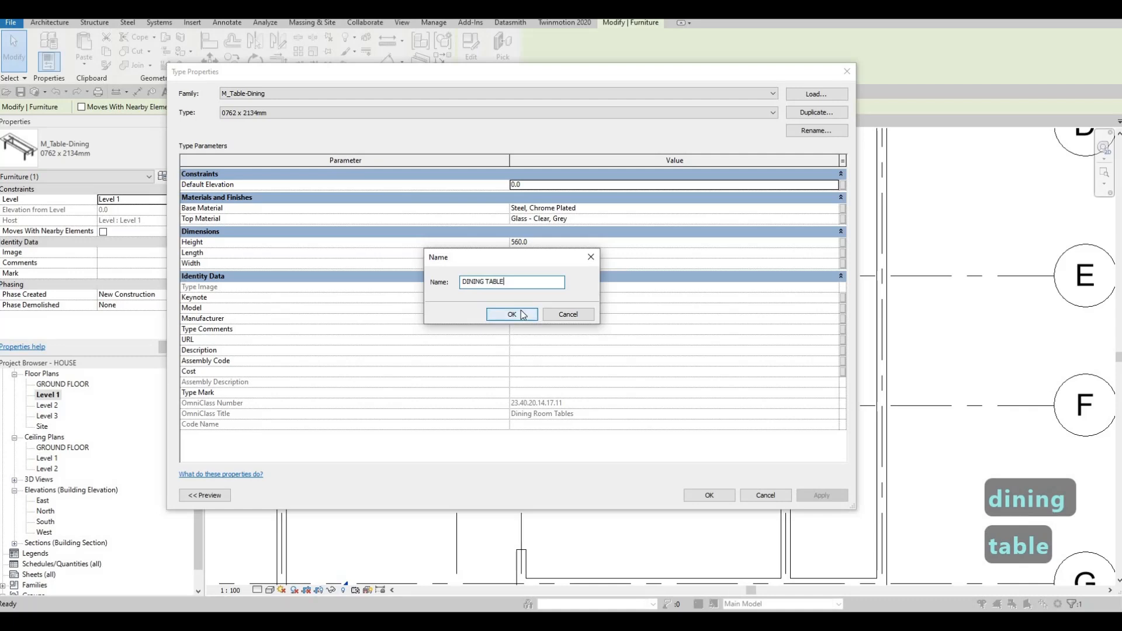
left_click(512, 315)
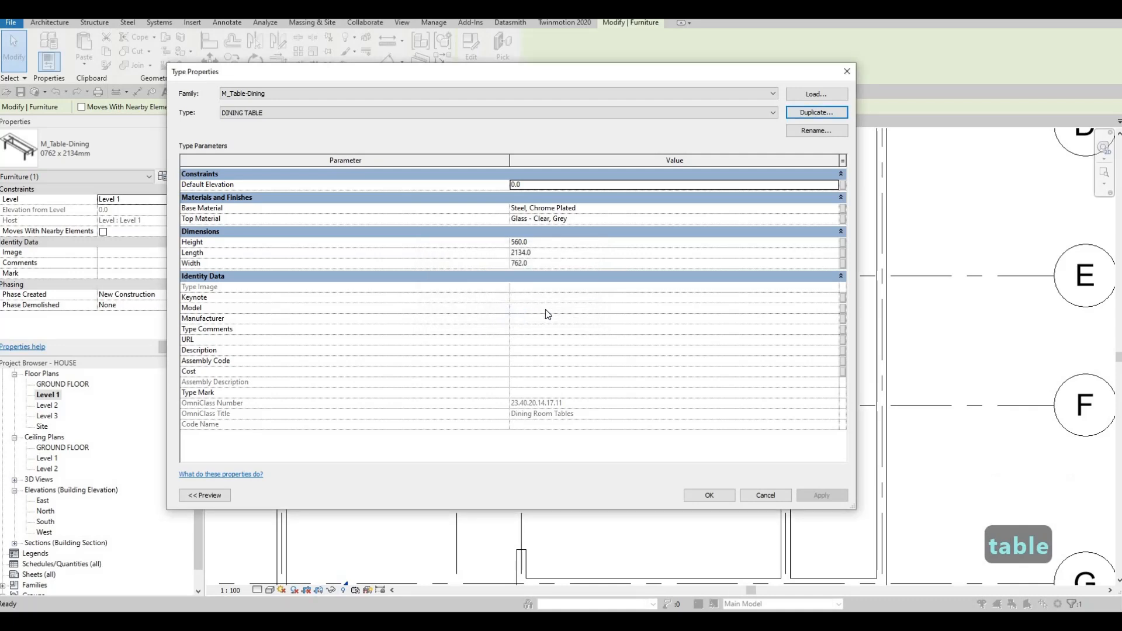
Set the DINING TABLE type's length to 2500 and width to 1200, and apply the new dimensions
left_click(546, 263)
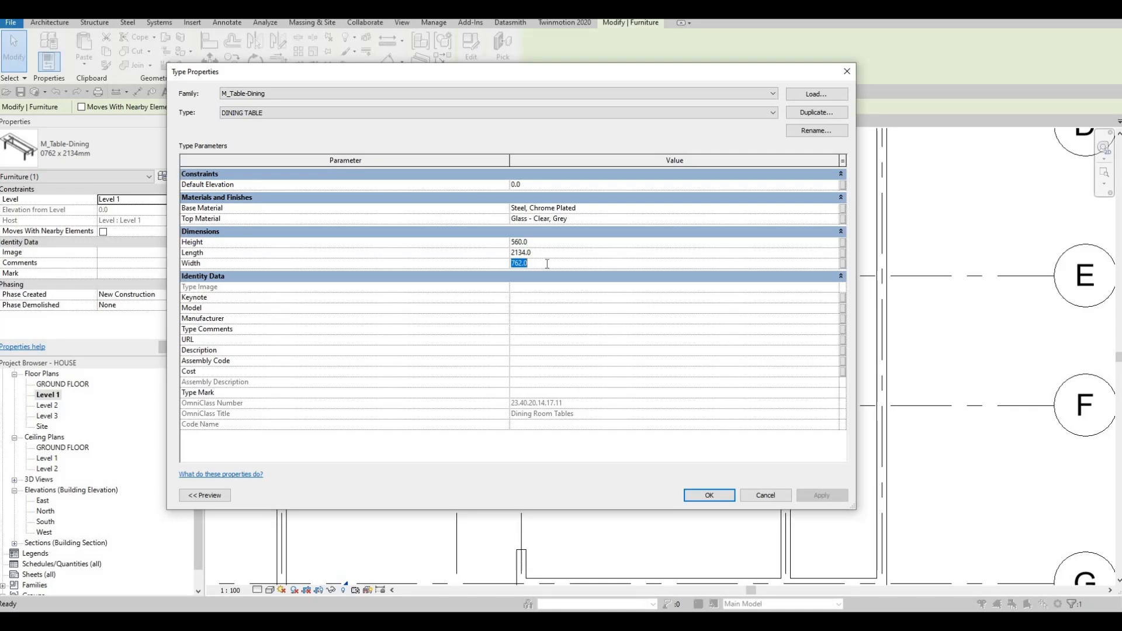
type("1000")
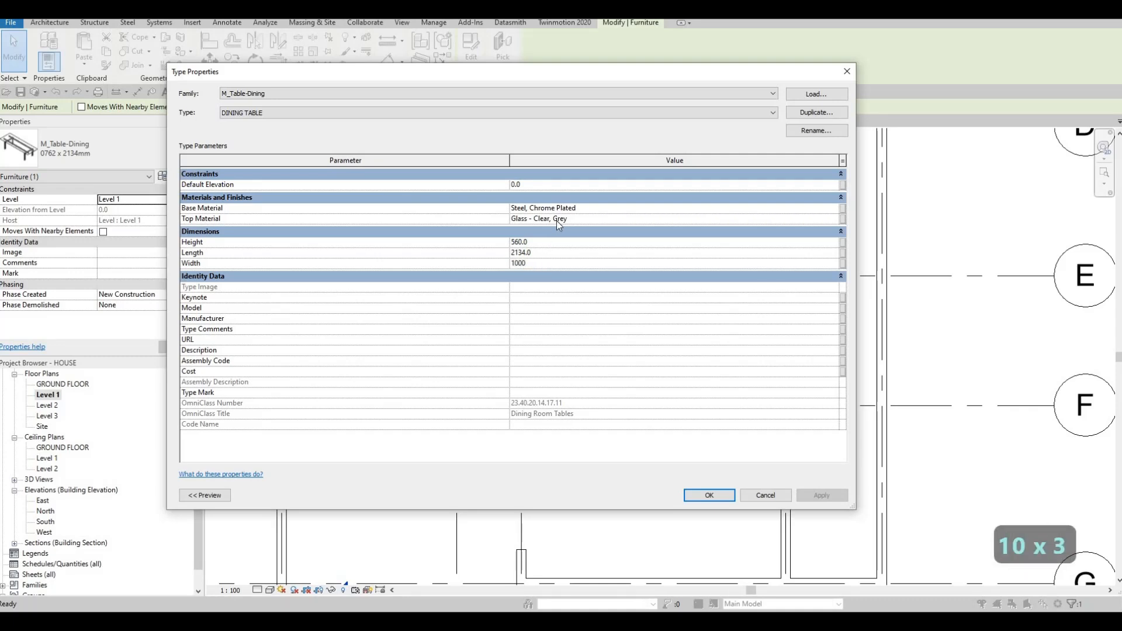
left_click(545, 251)
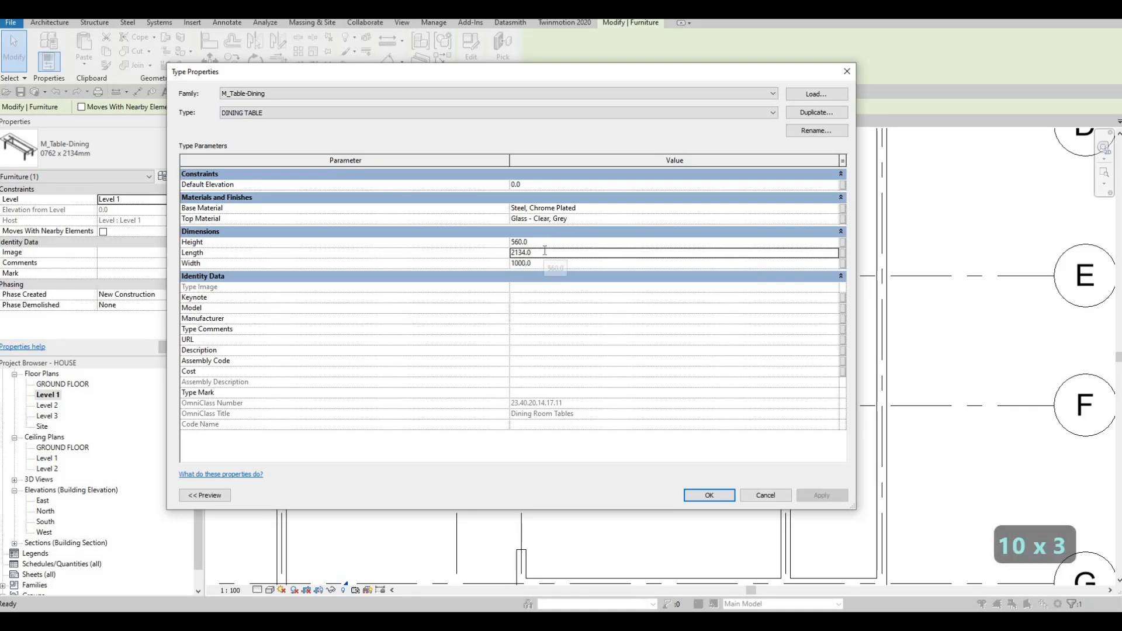
type("2500")
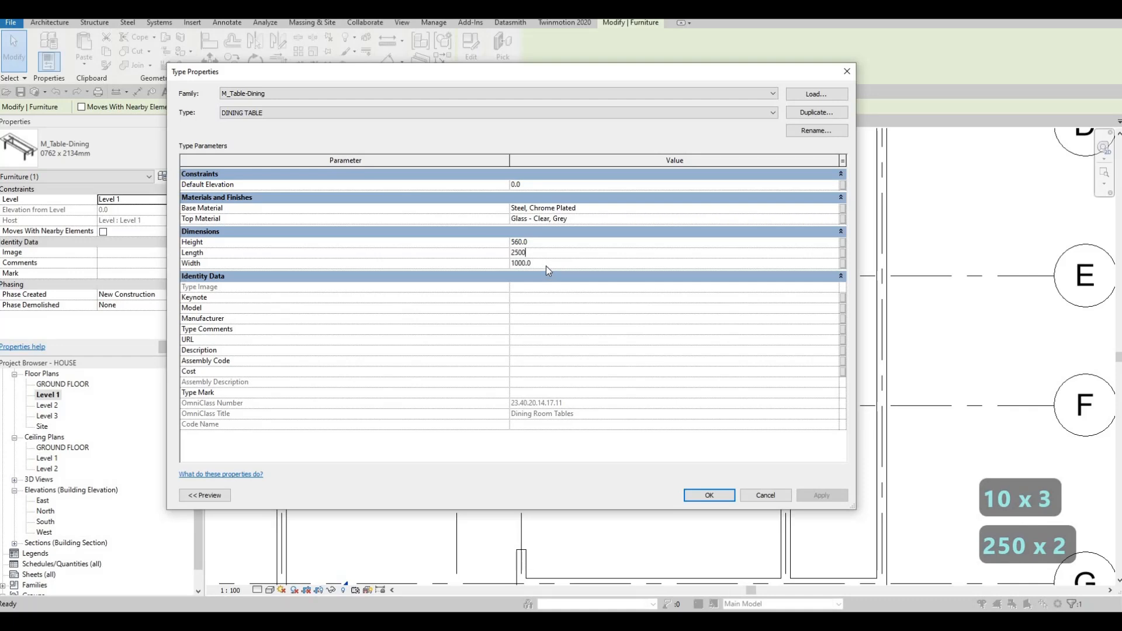
left_click(547, 264)
type("12")
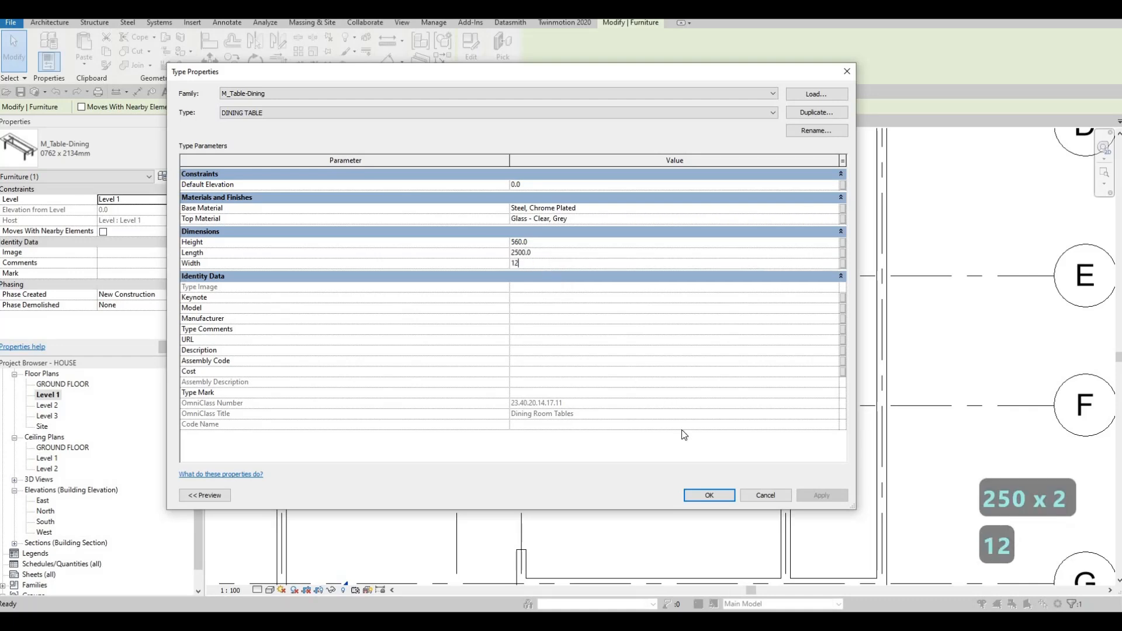
type("00")
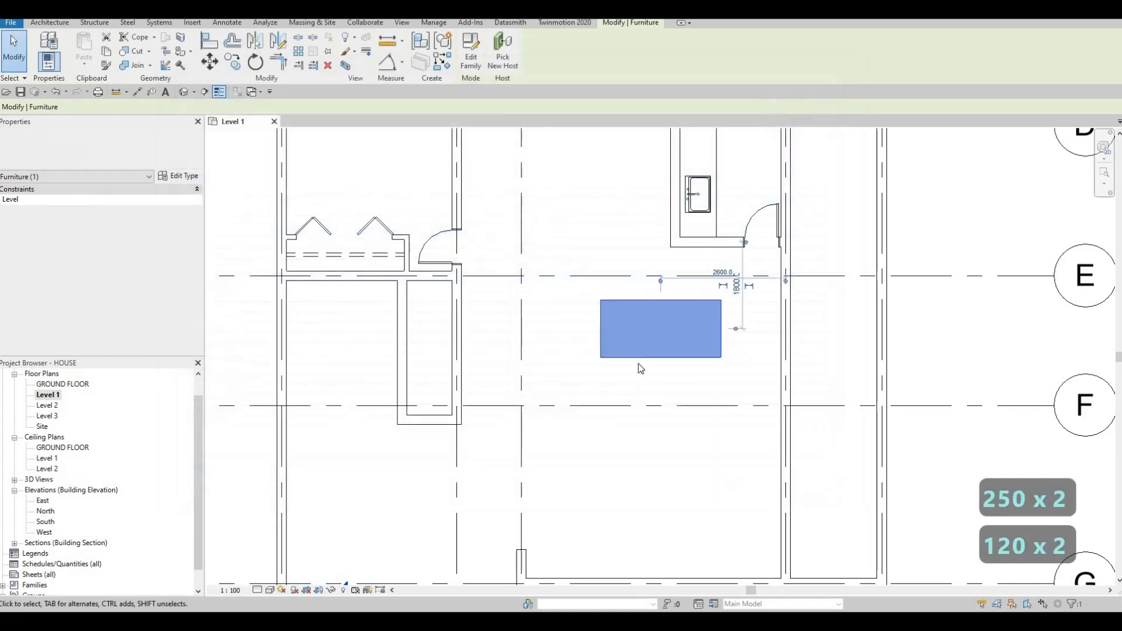
middle_click_drag(671, 351, 704, 349)
scroll(696, 349, "down", 1)
key("Escape")
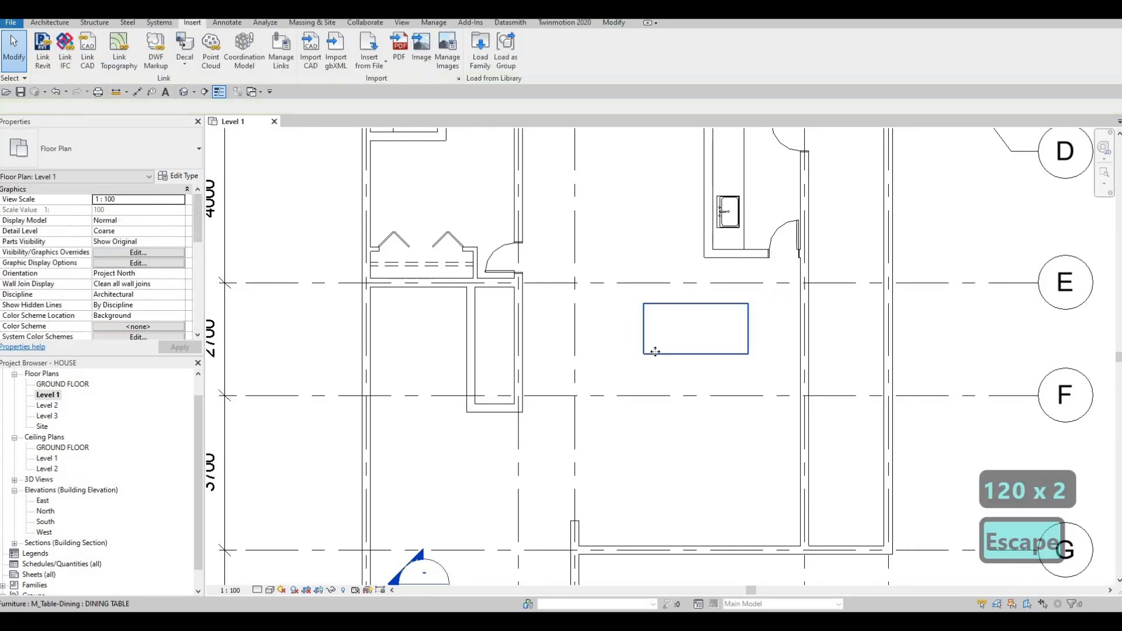
key("Escape")
Move the dining table about 200 mm down and 200 mm left in the plan
left_click(654, 350)
left_click_drag(658, 350, 646, 362)
key("Escape")
key("Escape")
Nudge the dining table three increments up and two increments right, and clear the selection
left_click(682, 361)
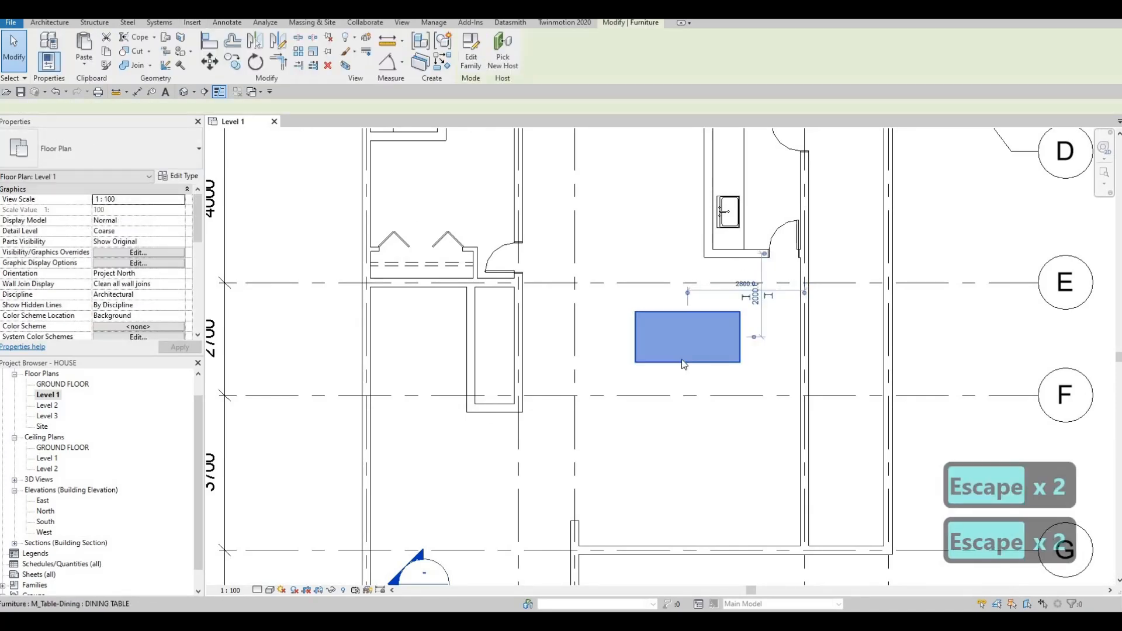
key("Up")
key("Up")
key("Up")
key("Right")
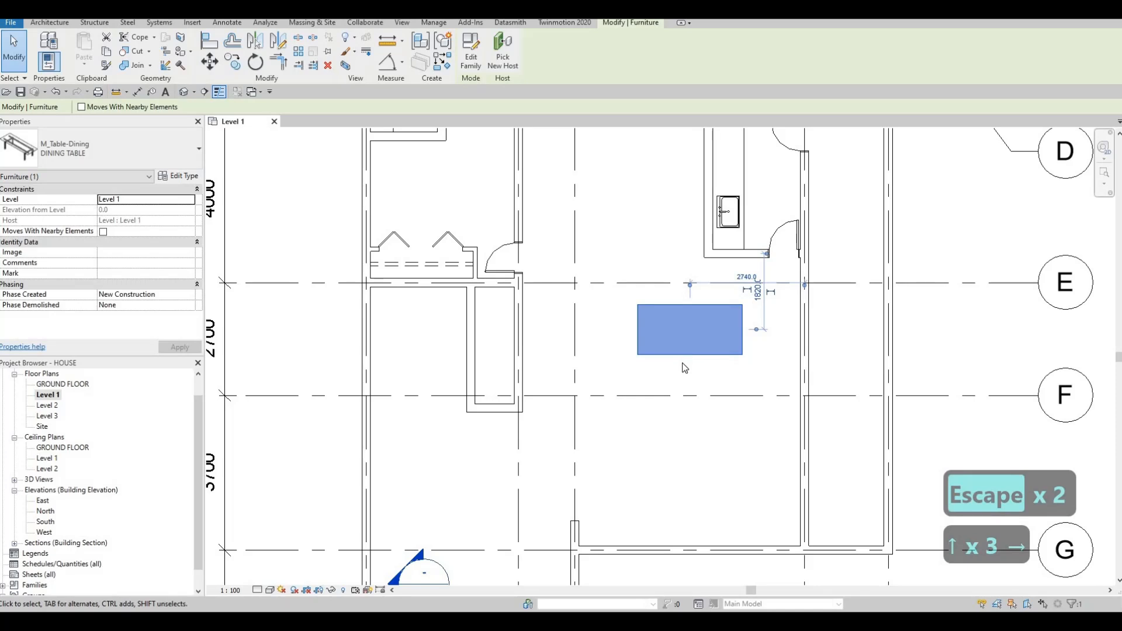
key("Right")
key("Escape")
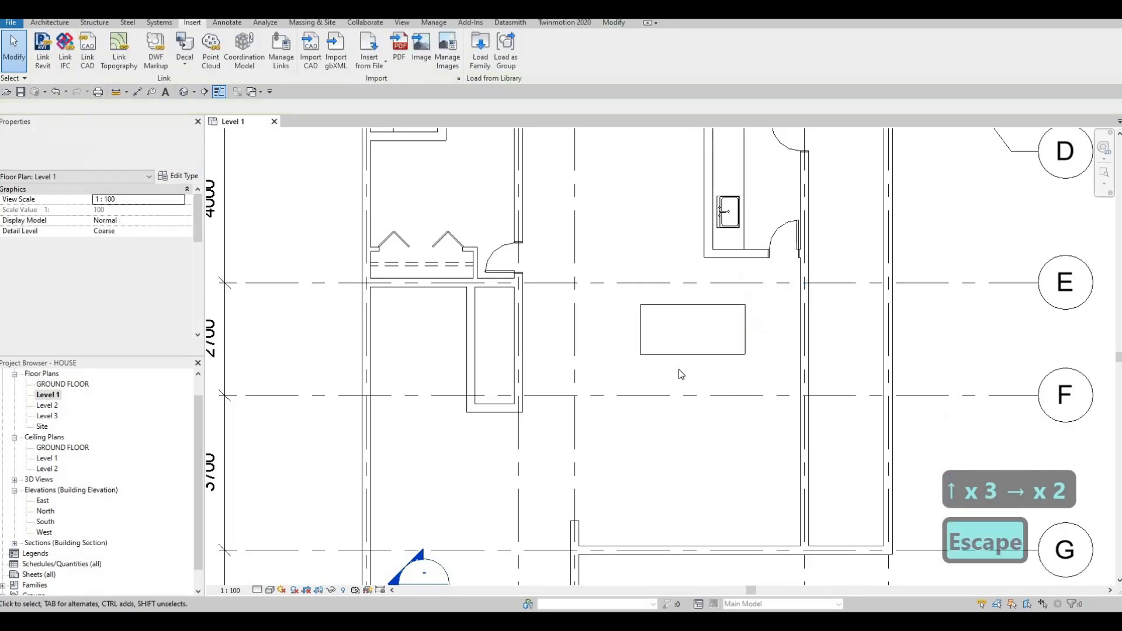
key("Escape")
key("Escape")
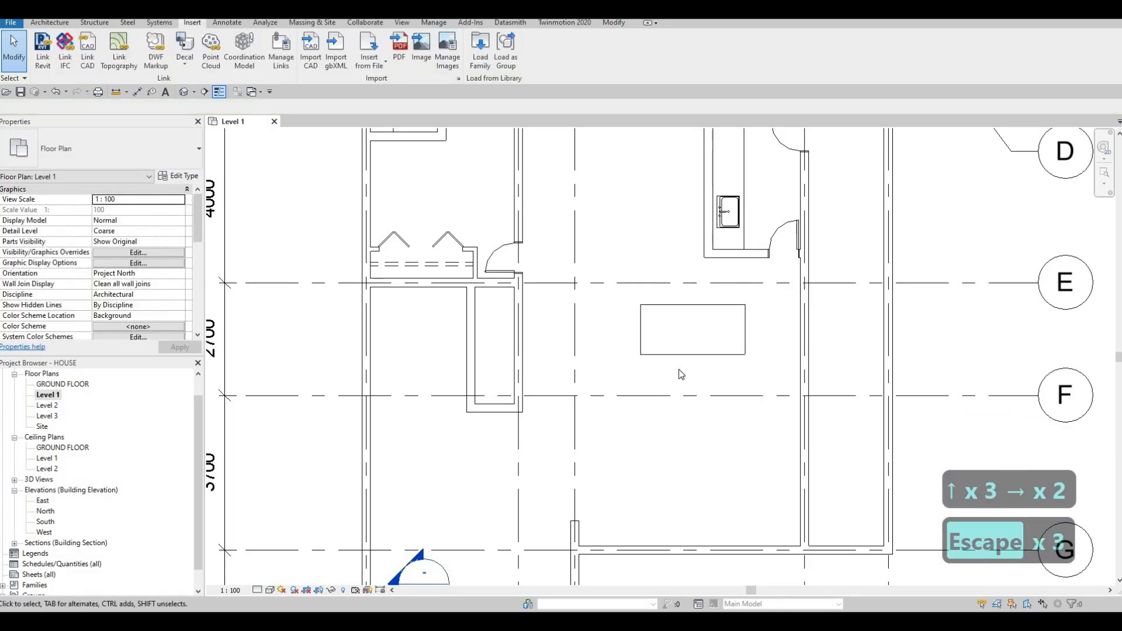
Load the M_Chair-Breuer family from the Seating furniture folder into the project
left_click(478, 59)
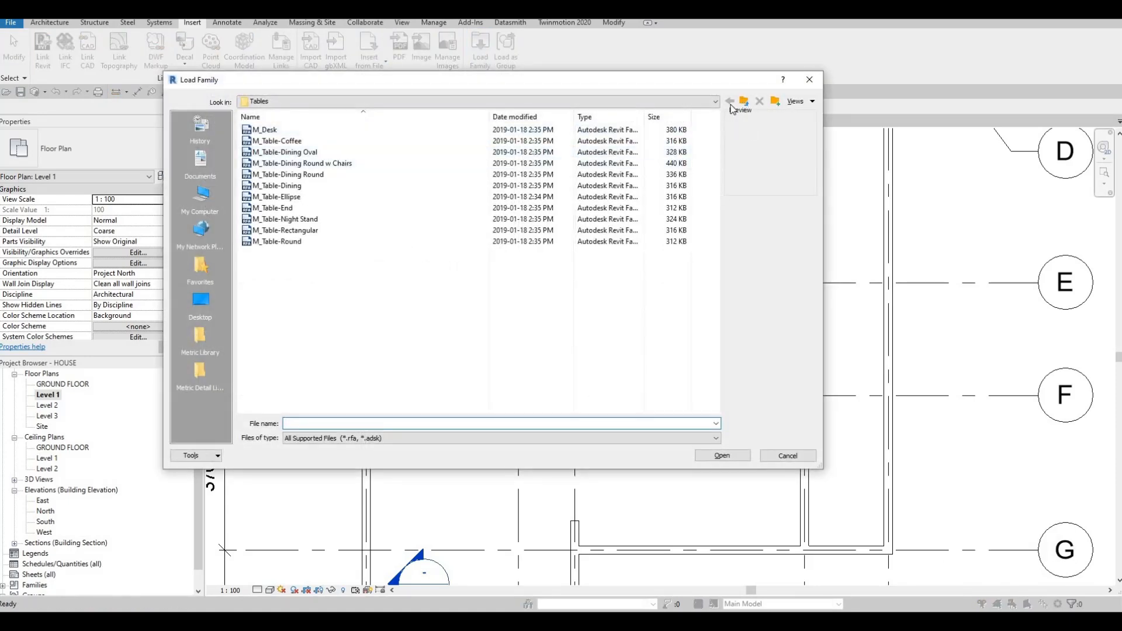
key("BackSpace")
double_click(290, 142)
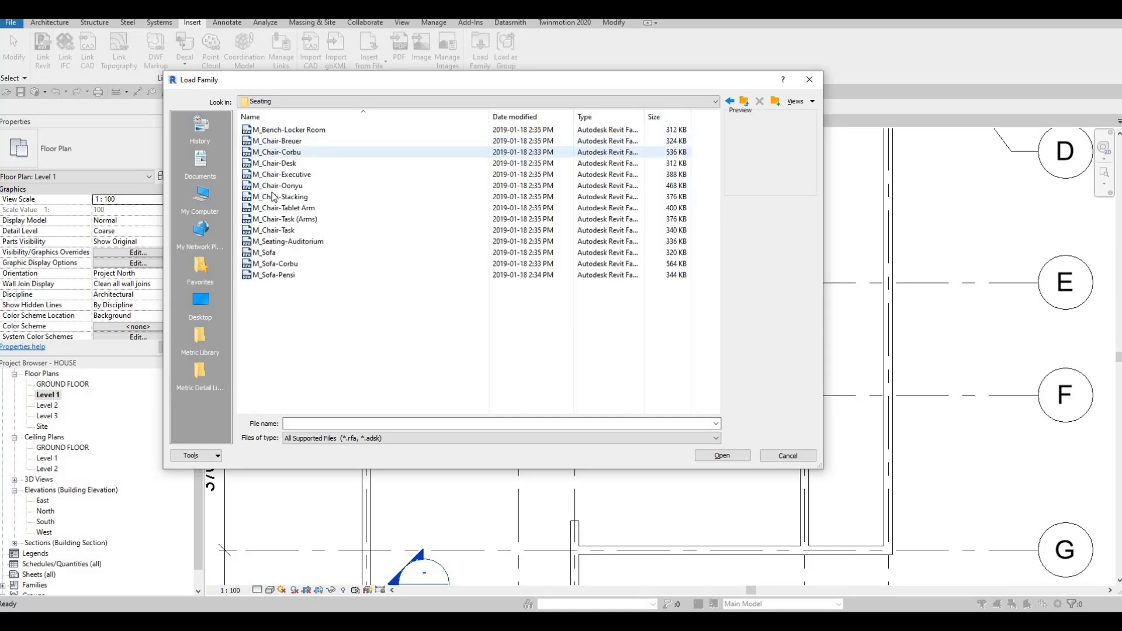
left_click(285, 131)
left_click(282, 141)
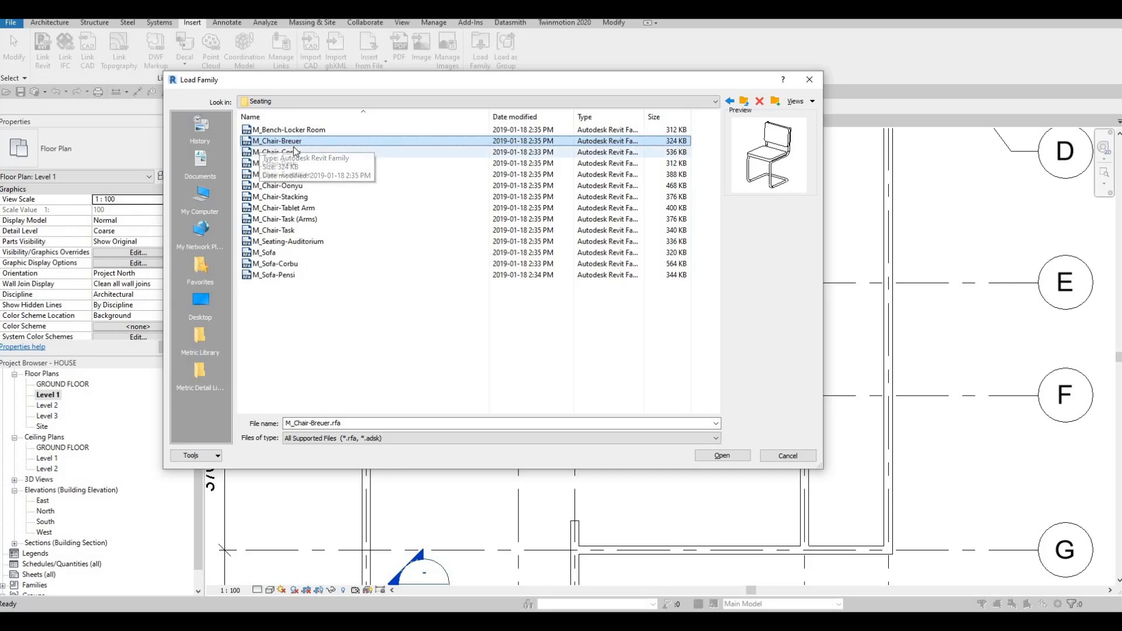
left_click(722, 456)
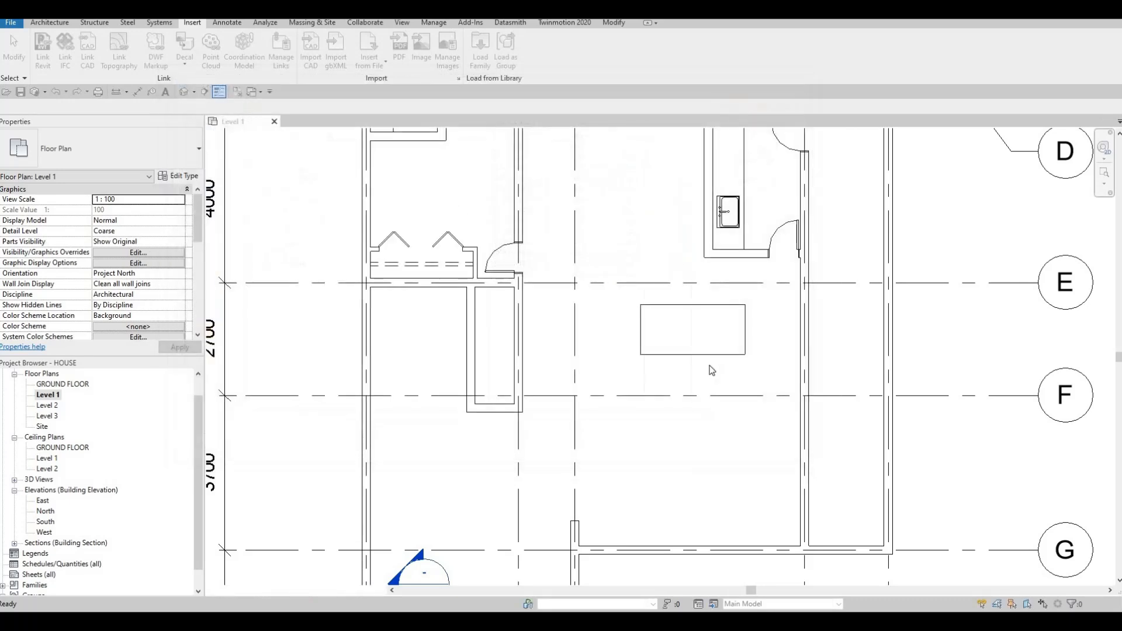
Place one M_Chair-Breuer at the left end of the table's lower edge and another, rotated to face the table, at its right end
key("c")
key("m")
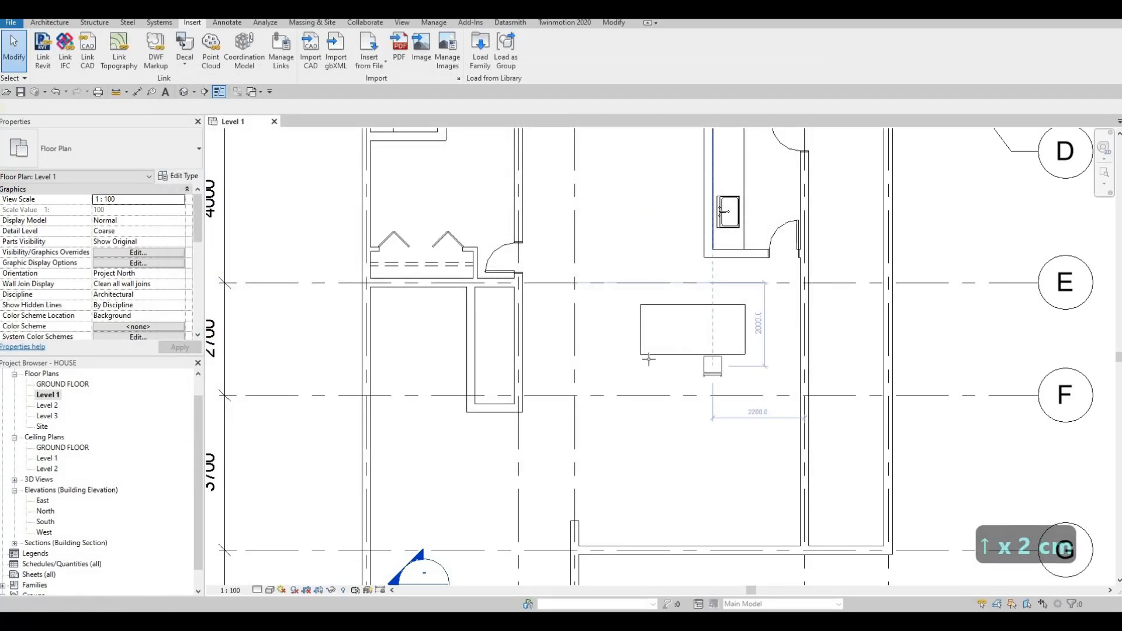
scroll(671, 351, "up", 3)
scroll(670, 351, "up", 2)
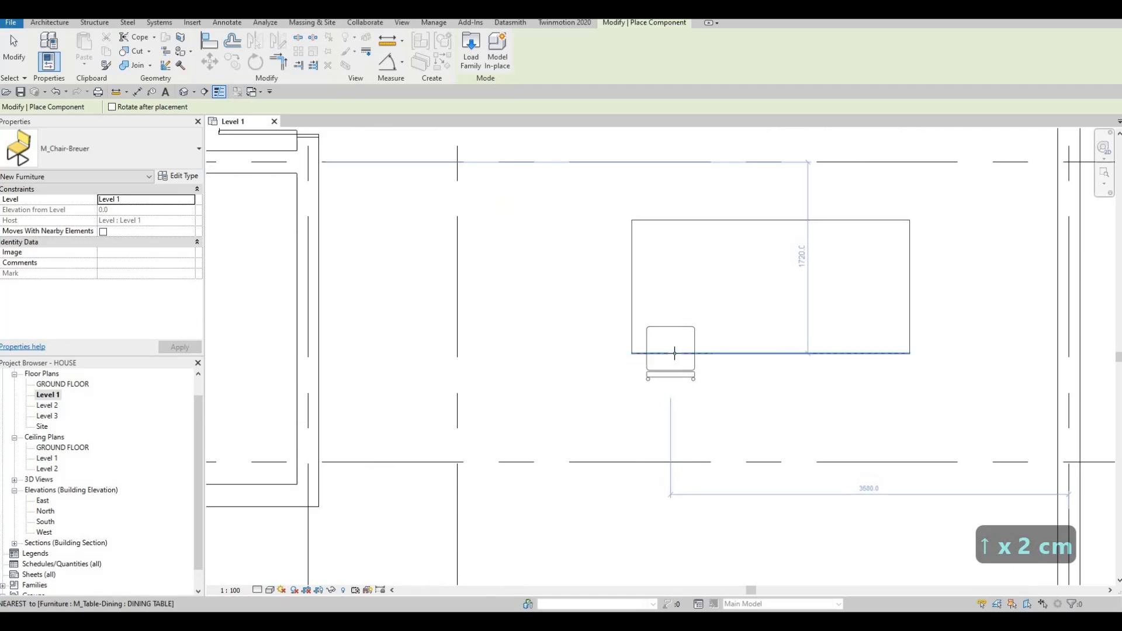
left_click(912, 286)
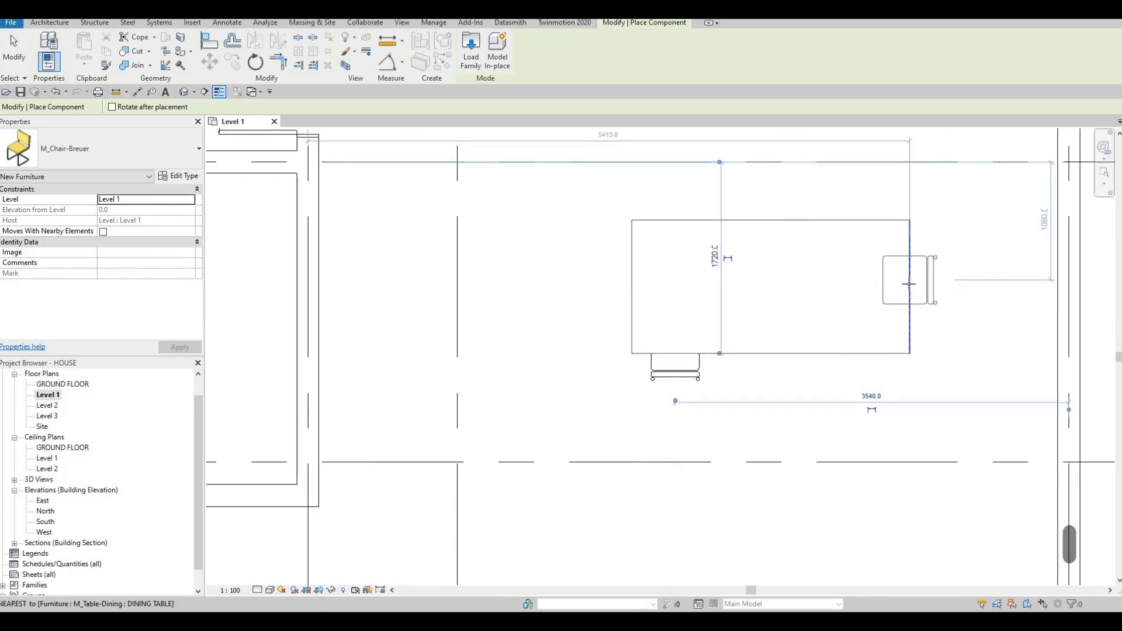
Place three more M_Chair-Breuer chairs facing the table along its lower edge, in line with the first chair, and end placement
left_click(755, 361)
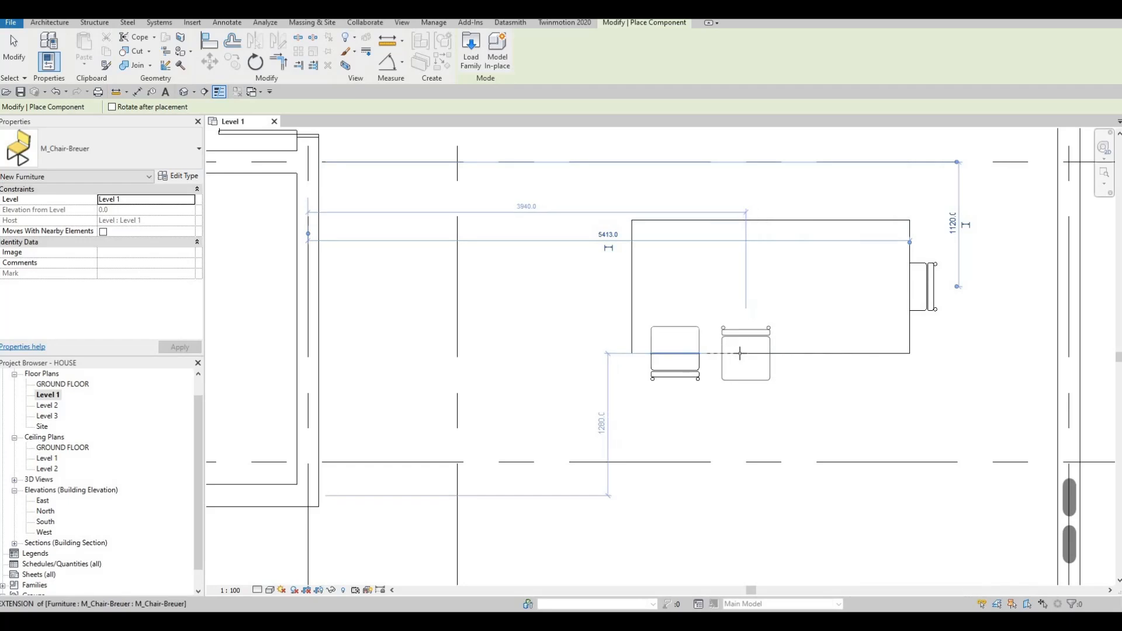
left_click(746, 356)
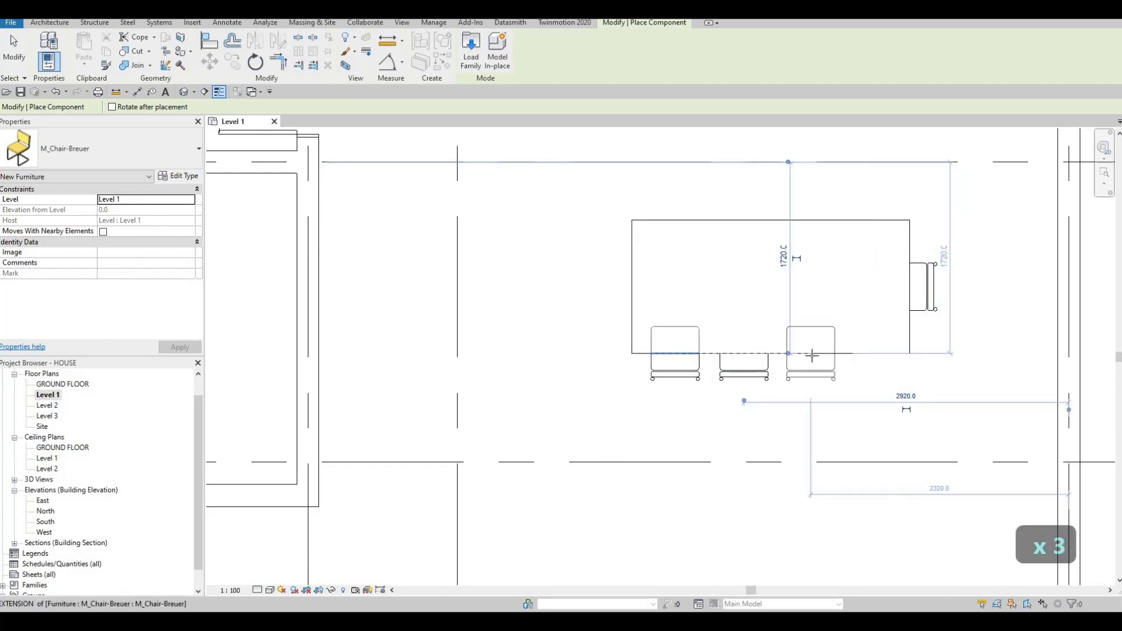
left_click(877, 354)
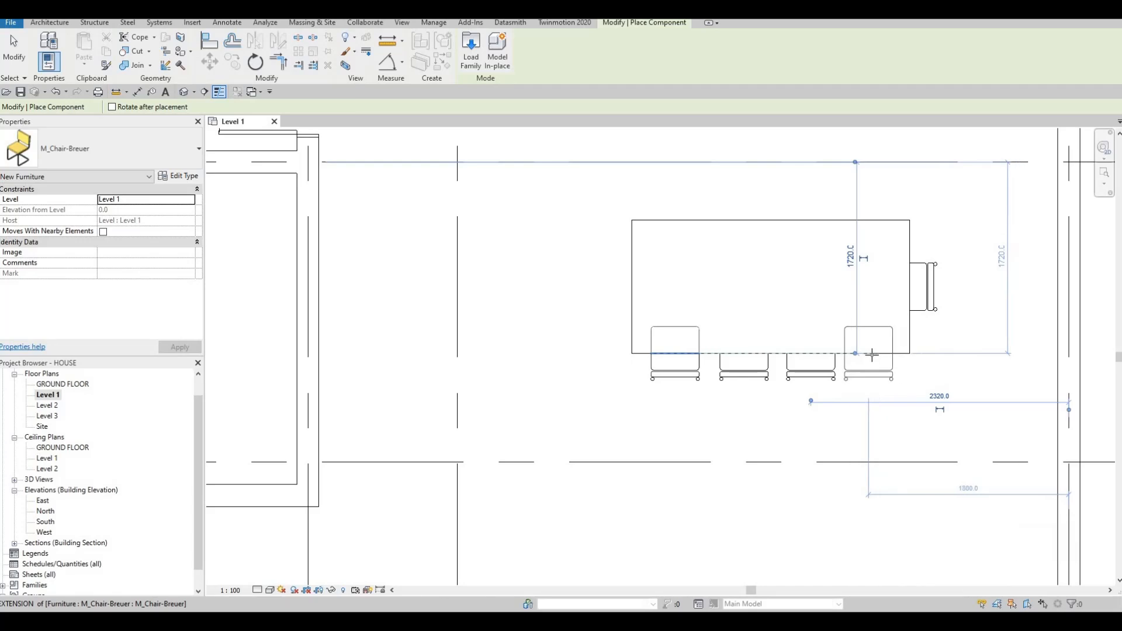
left_click(864, 355)
key("Escape")
key("Escape")
key("Escape")
key("Escape")
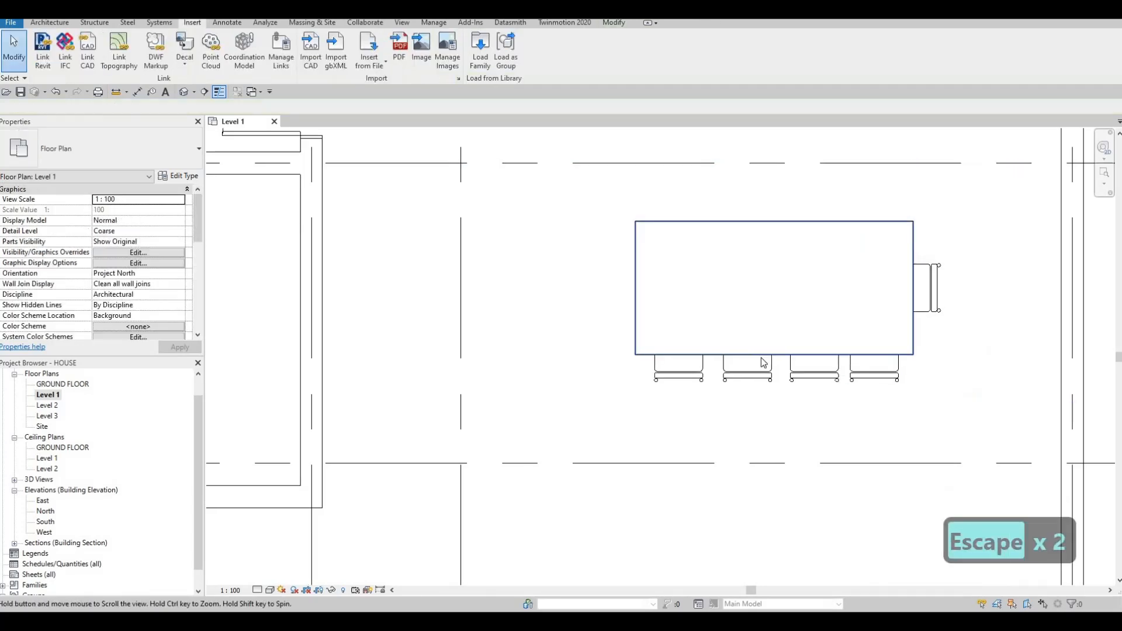
Nudge the third and fourth chairs along the dining table's lower edge one increment to the left each
scroll(868, 378, "down", 1)
key("Escape")
key("Escape")
middle_click_drag(774, 388, 758, 394)
left_click(800, 385)
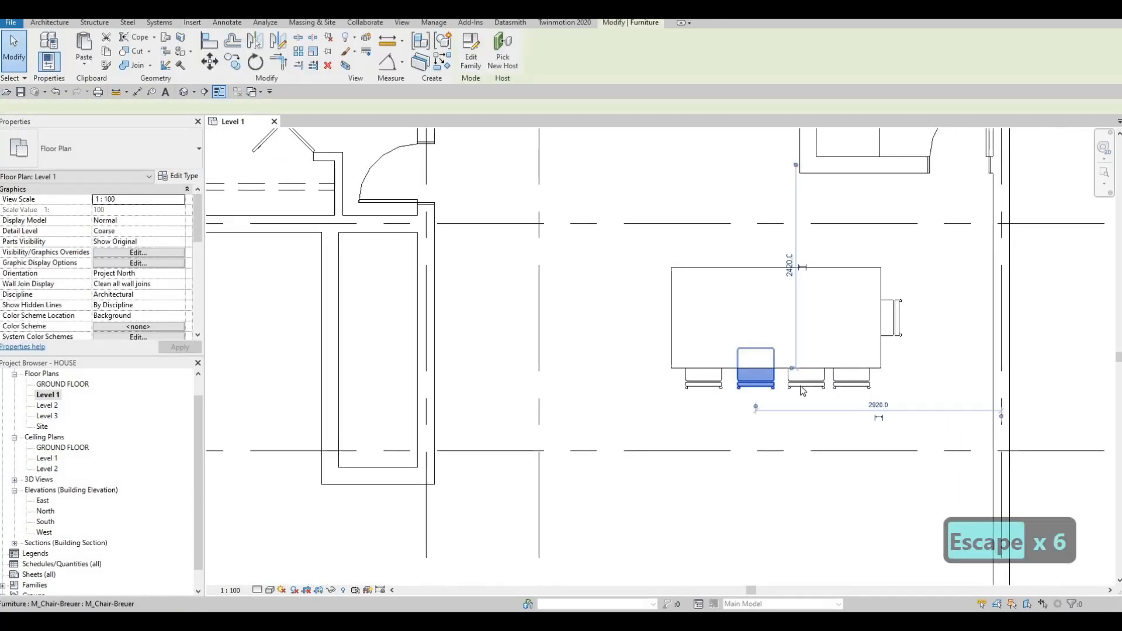
left_click(849, 387)
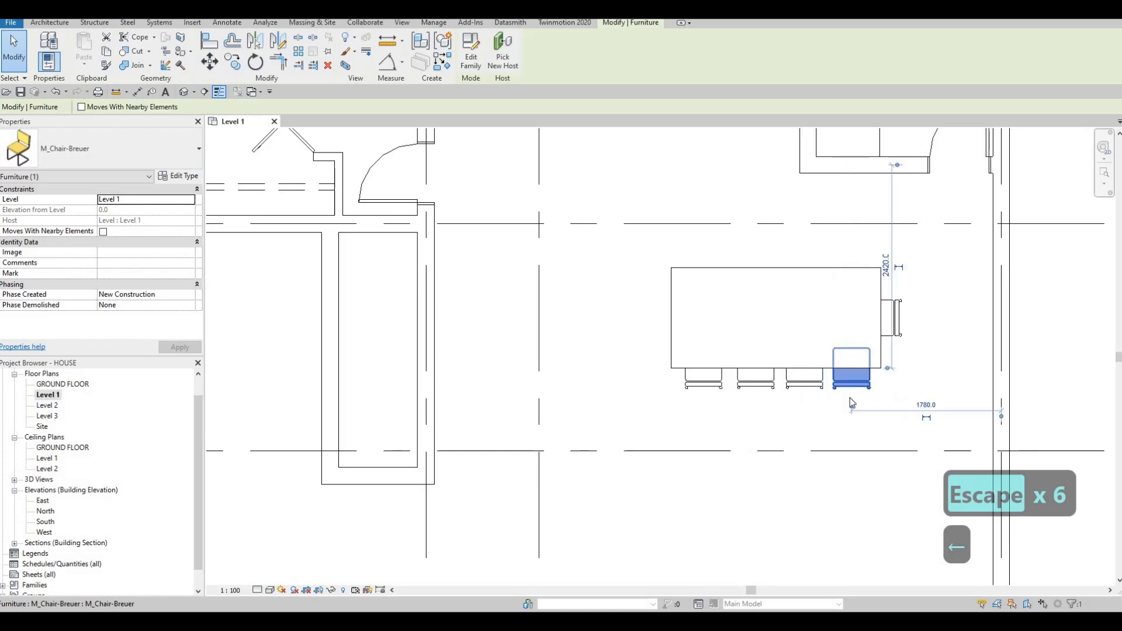
left_click(850, 386)
middle_click_drag(892, 366, 884, 391)
key("Escape")
key("Escape")
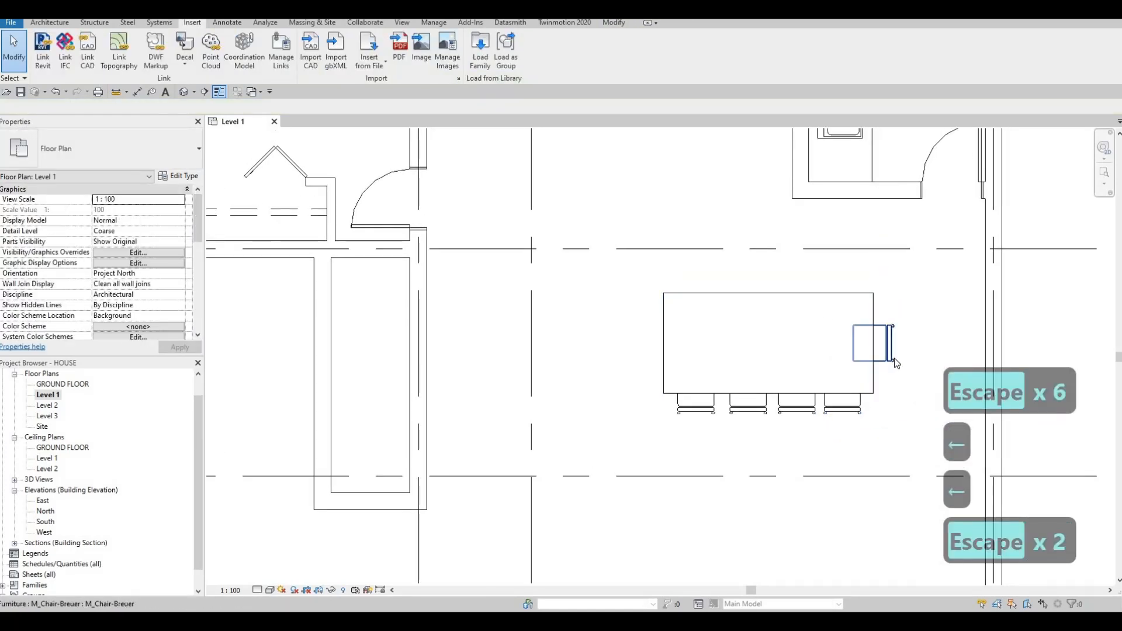
Mirror a copy of the chair at the table's right end to the left end, using the table's vertical centreline
left_click(884, 343)
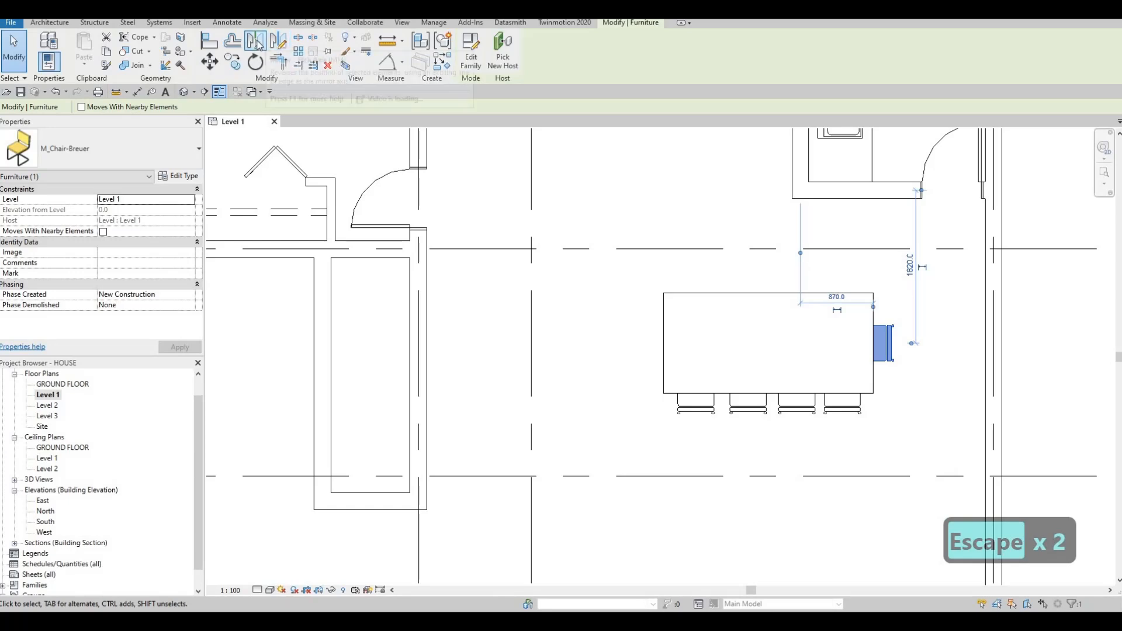
left_click(270, 49)
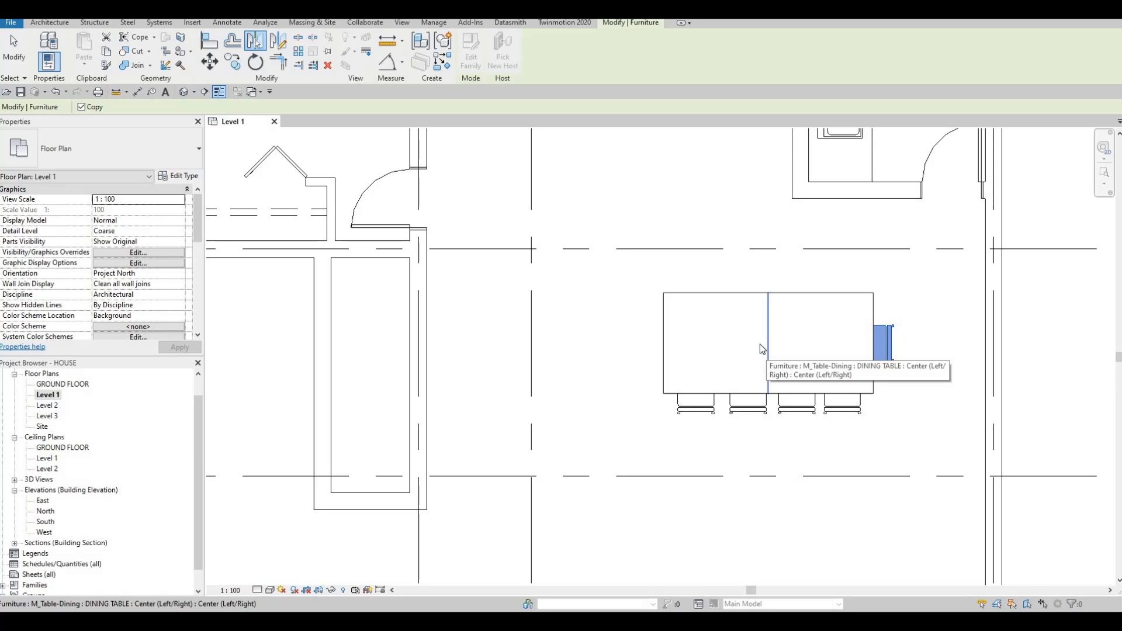
left_click(766, 345)
key("Escape")
key("Escape")
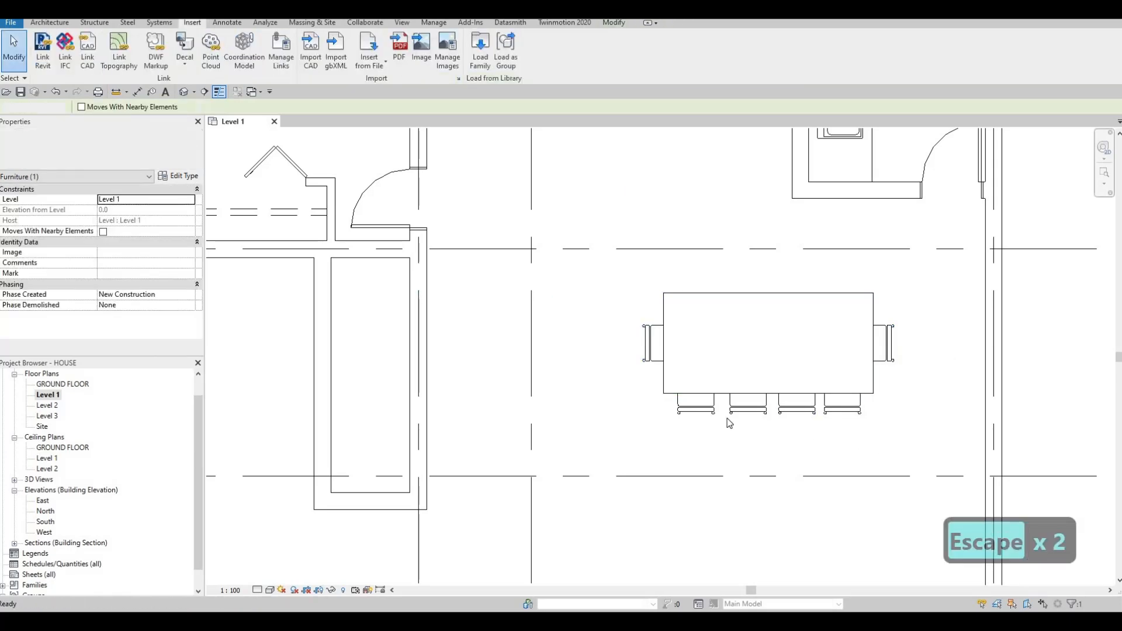
Mirror copies of the four lower chairs to the table's upper edge about an axis drawn along its horizontal centreline
left_click_drag(651, 409, 868, 372)
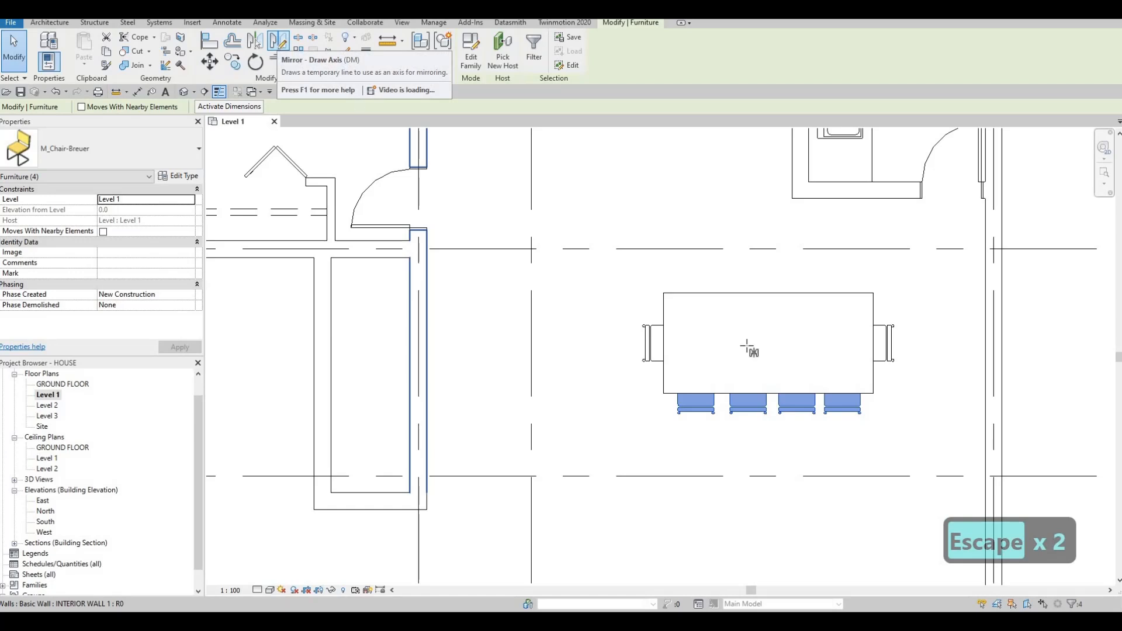
left_click(664, 344)
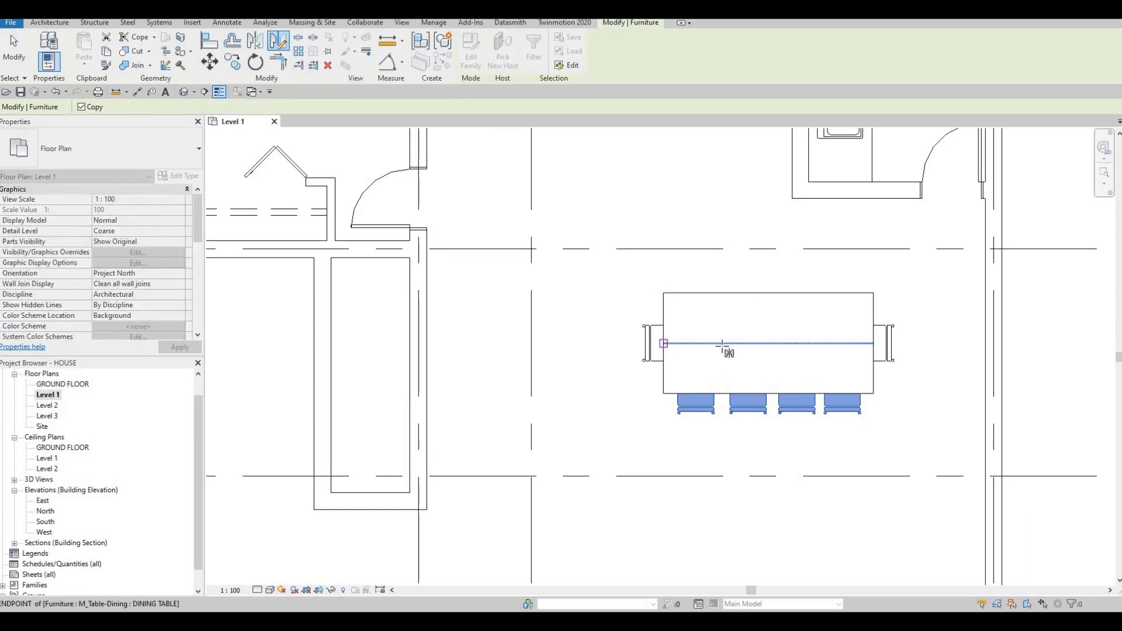
left_click(854, 314)
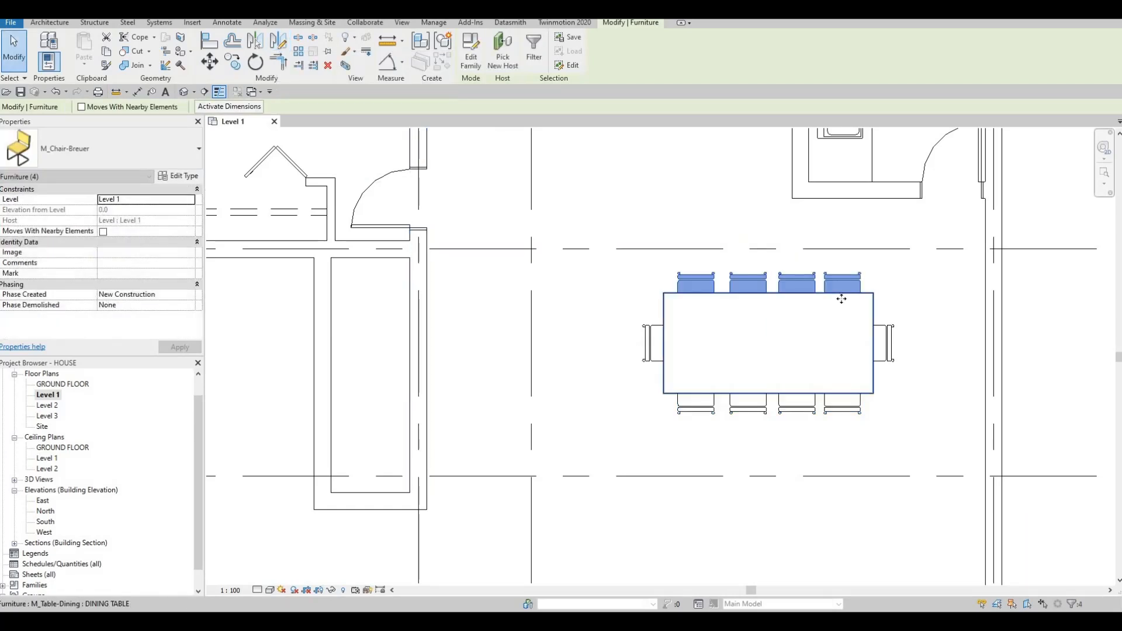
key("Escape")
key("Escape")
key("Escape")
key("Escape")
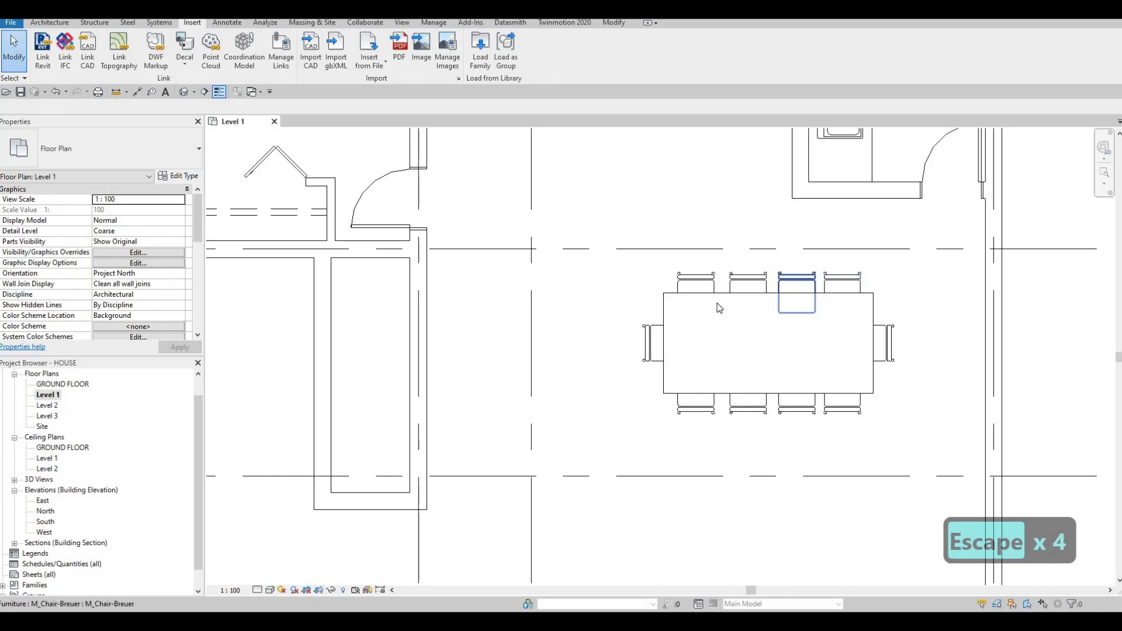
Look over the Level 1 plan from the dining table to the open area and entrance around grids F to I
scroll(725, 307, "down", 3)
key("Escape")
key("Escape")
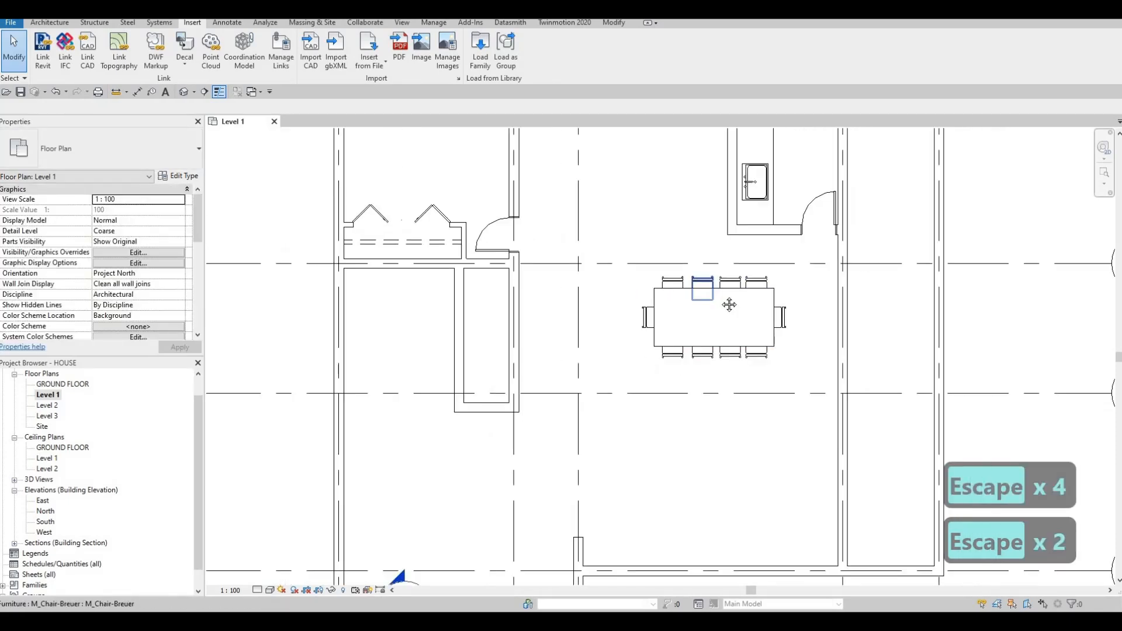
scroll(729, 305, "down", 3)
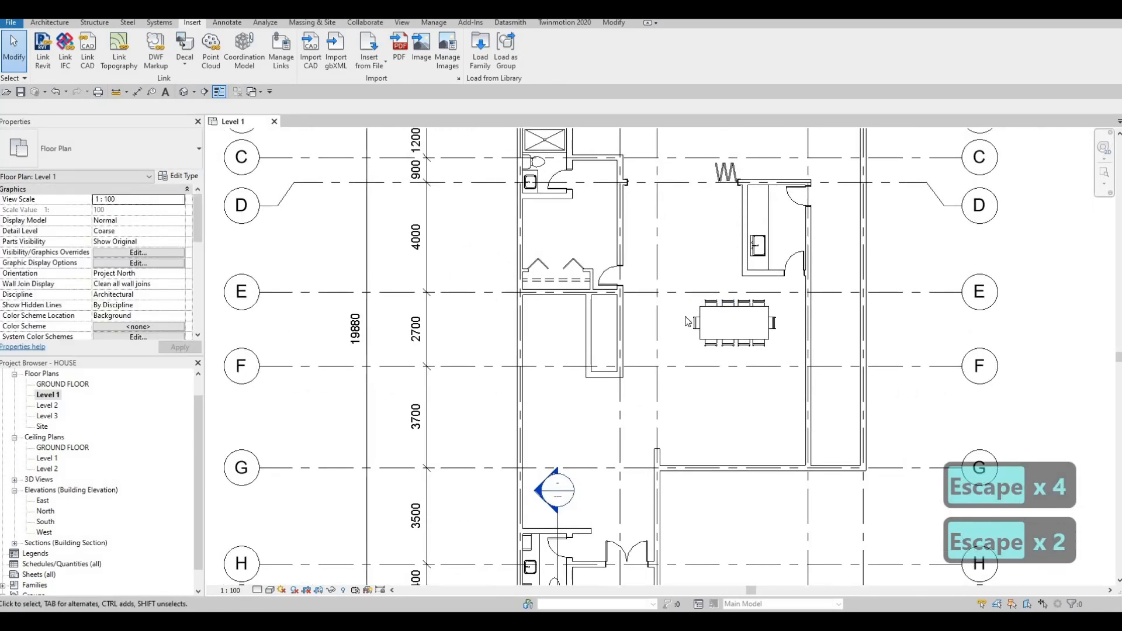
middle_click_drag(640, 298, 650, 289)
middle_click_drag(614, 439, 618, 335)
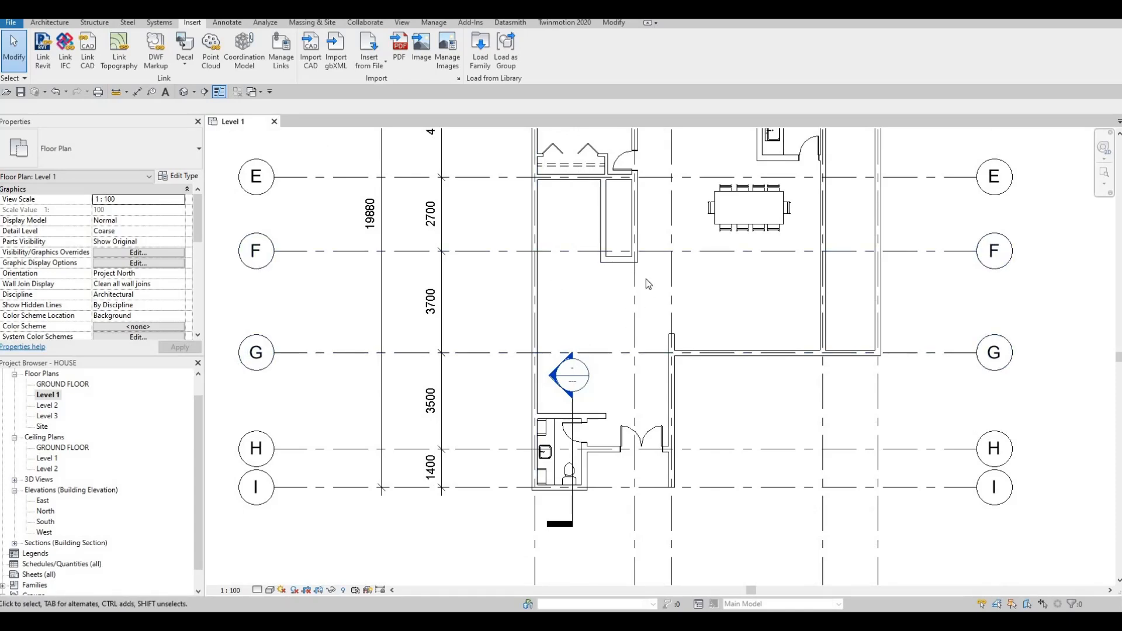
scroll(647, 279, "down", 2)
middle_click_drag(663, 222, 661, 254)
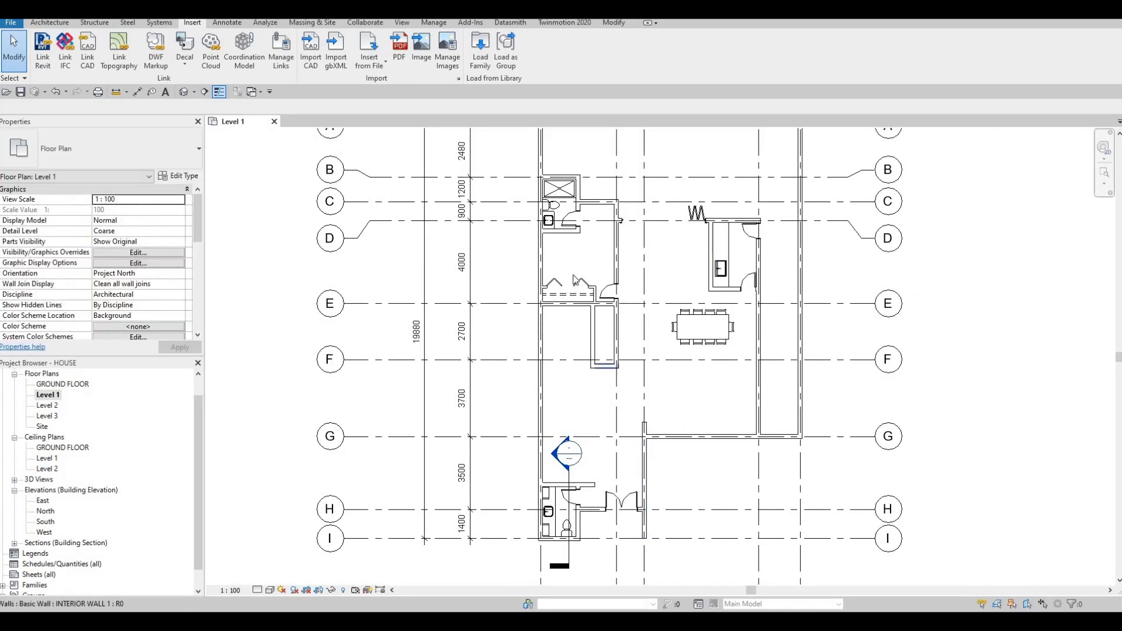
middle_click_drag(576, 280, 602, 213)
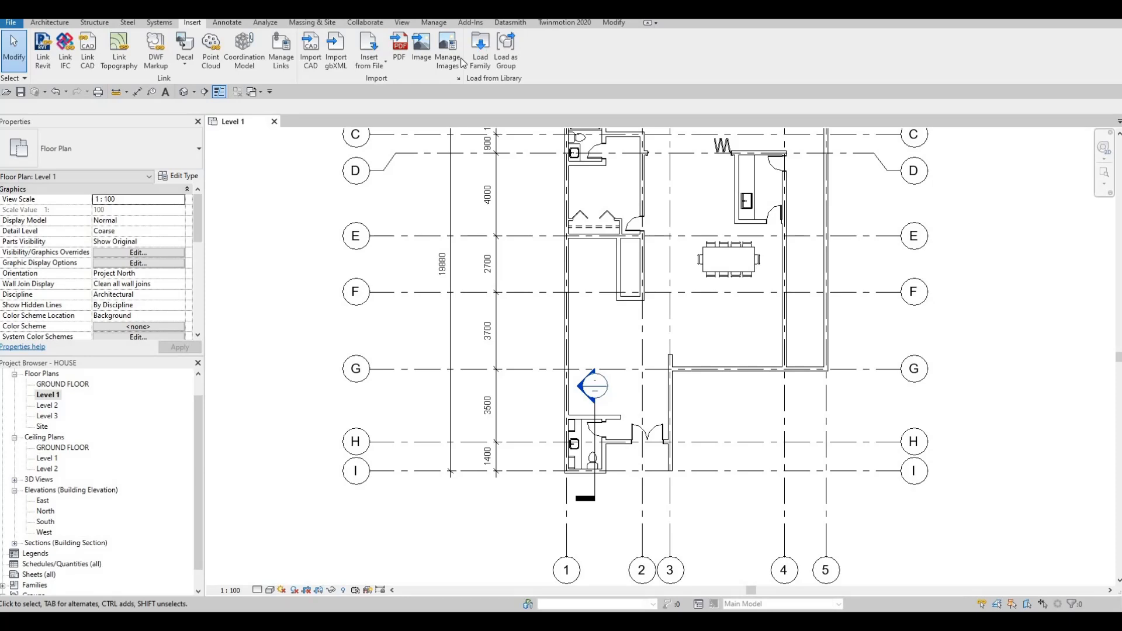
Preview the families in the Seating folder and load M_Sofa-Corbu into the project
left_click(479, 50)
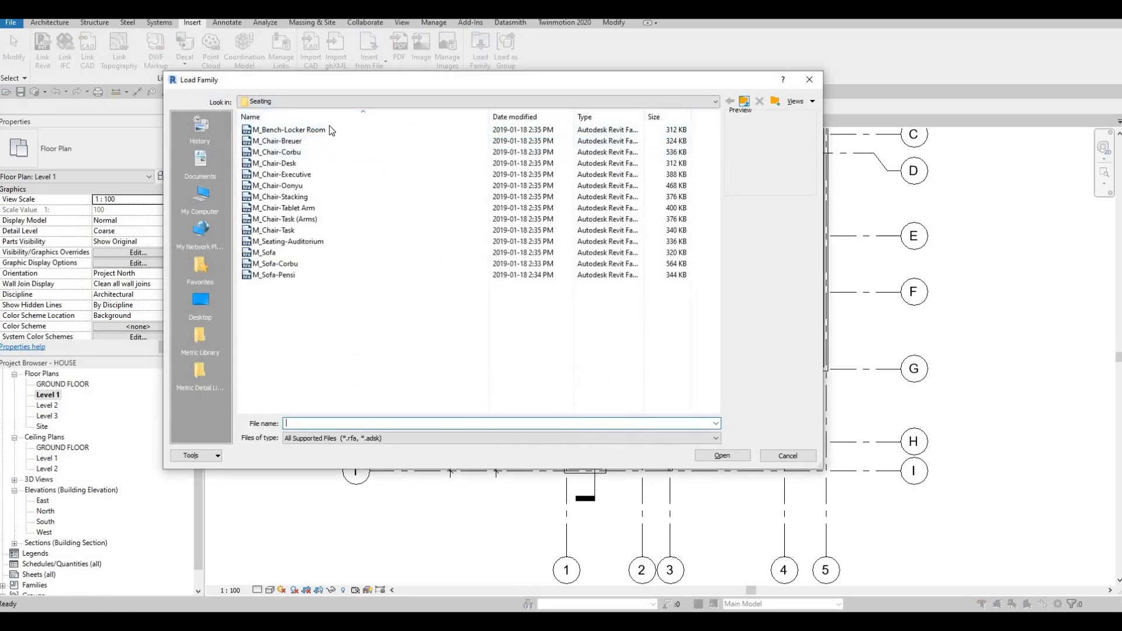
left_click(300, 140)
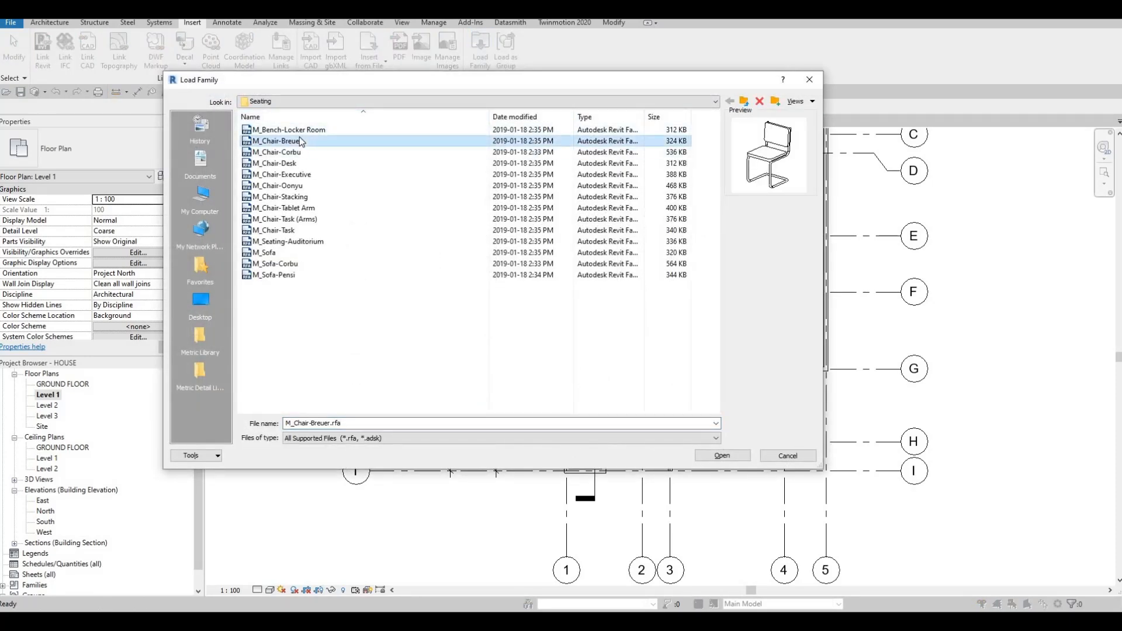
key("Down")
key("Down")
key("Down")
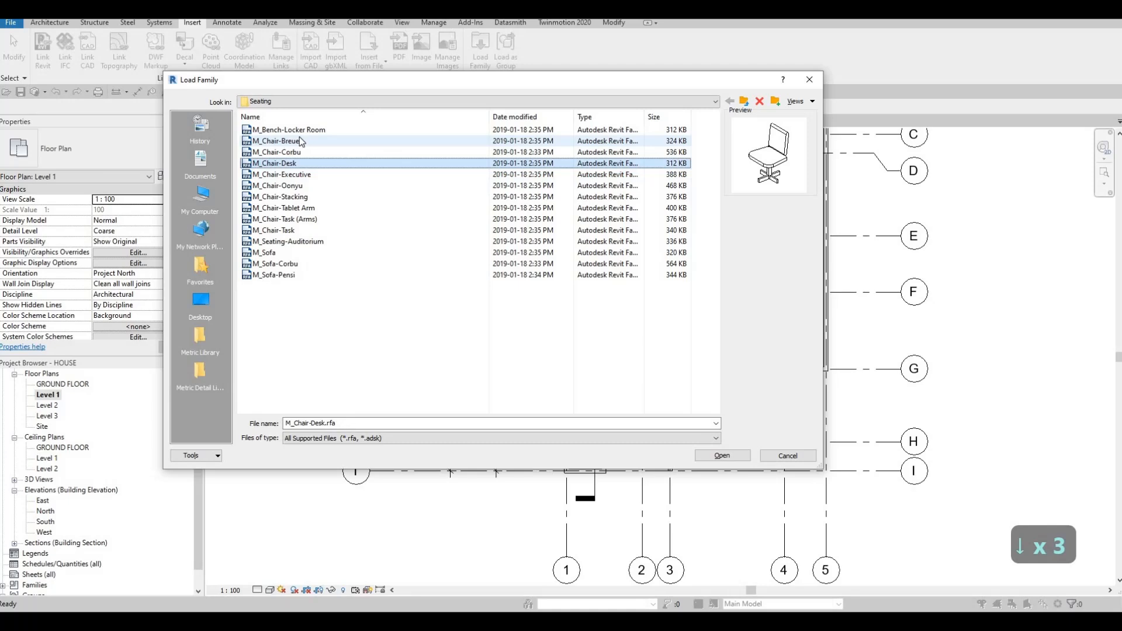
key("Up")
key("Up")
key("Down")
key("Down")
key("Down")
key("Down")
key("Down")
key("Down")
key("Down")
key("Down")
key("Down")
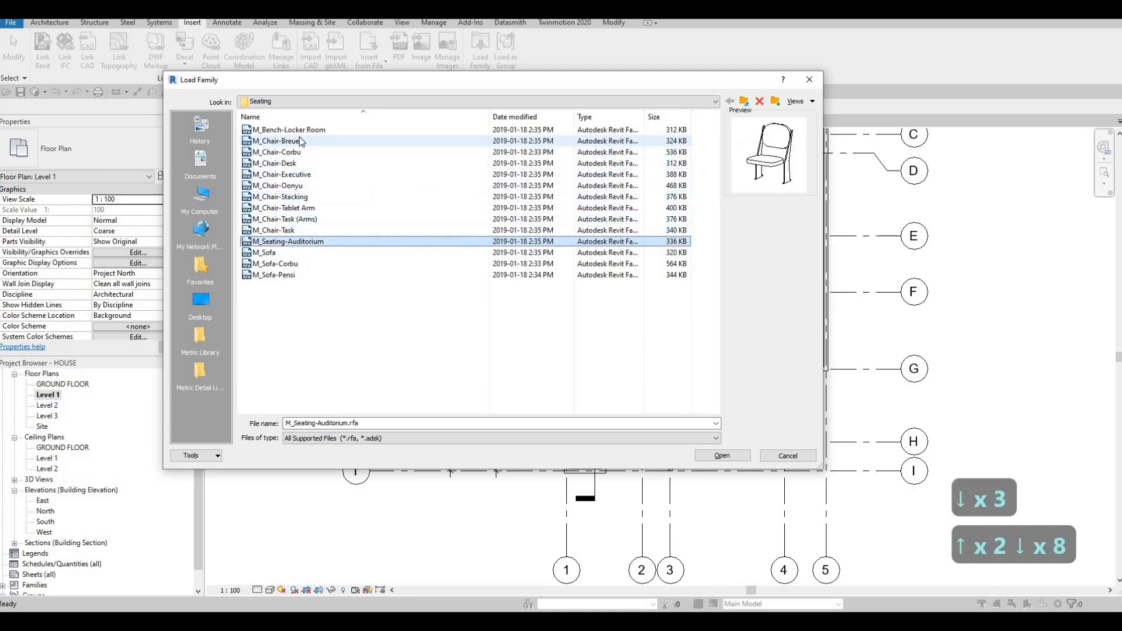
key("Down")
key("Down")
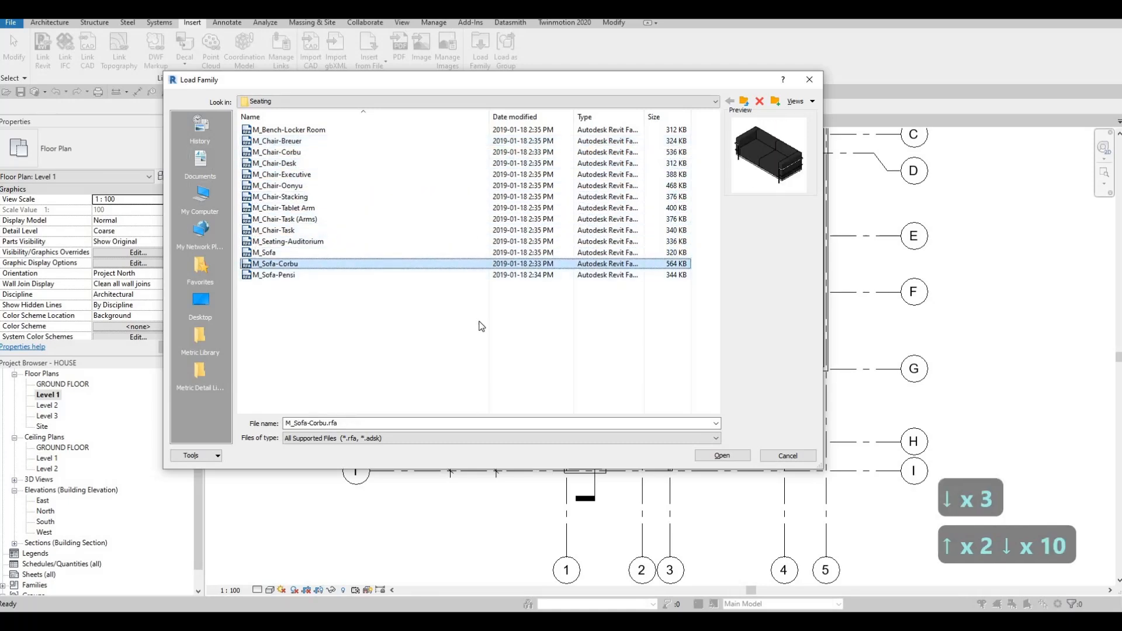
left_click(721, 456)
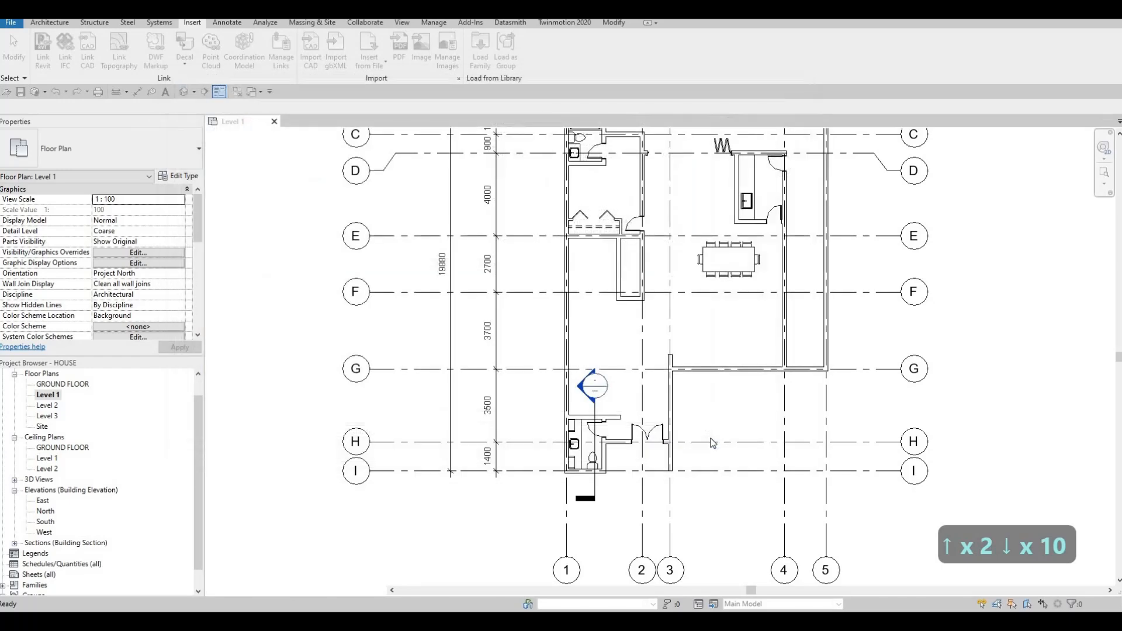
key("Escape")
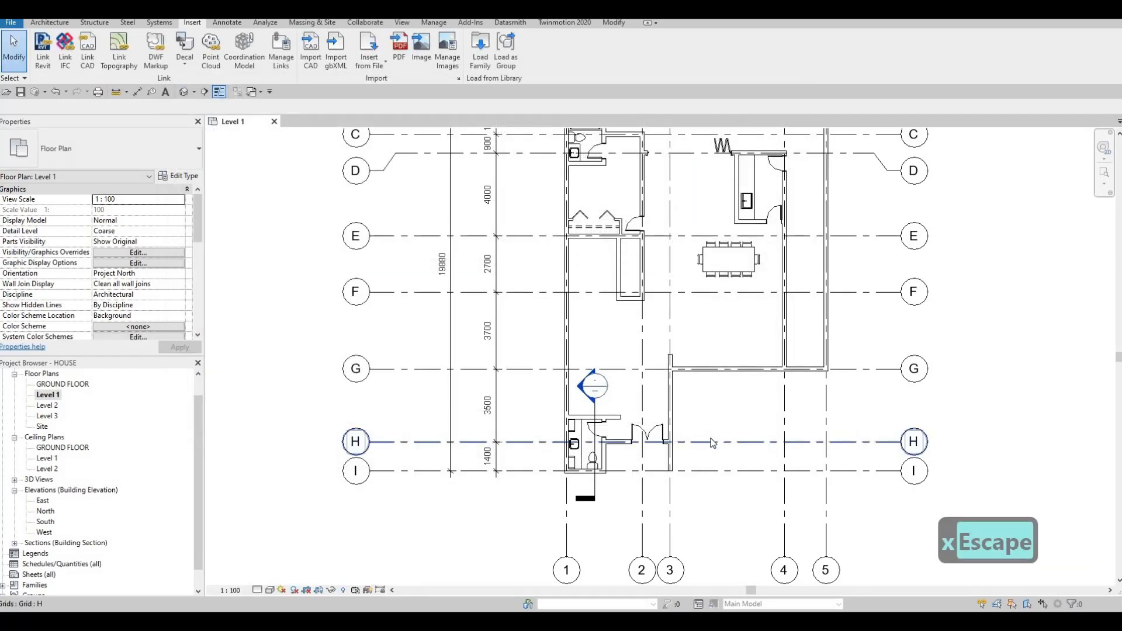
Place one M_Sofa-Corbu horizontally between grids F and G and a second, rotated, with its back against the exterior wall at grid G
key("c")
key("m")
scroll(618, 346, "up", 3)
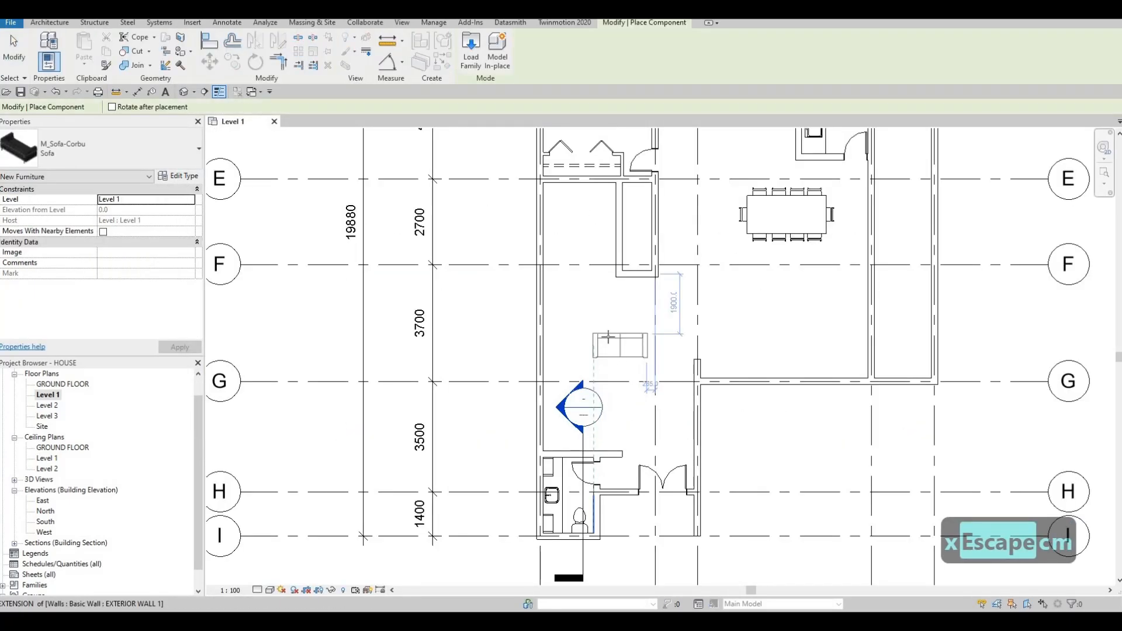
middle_click_drag(609, 325, 626, 296)
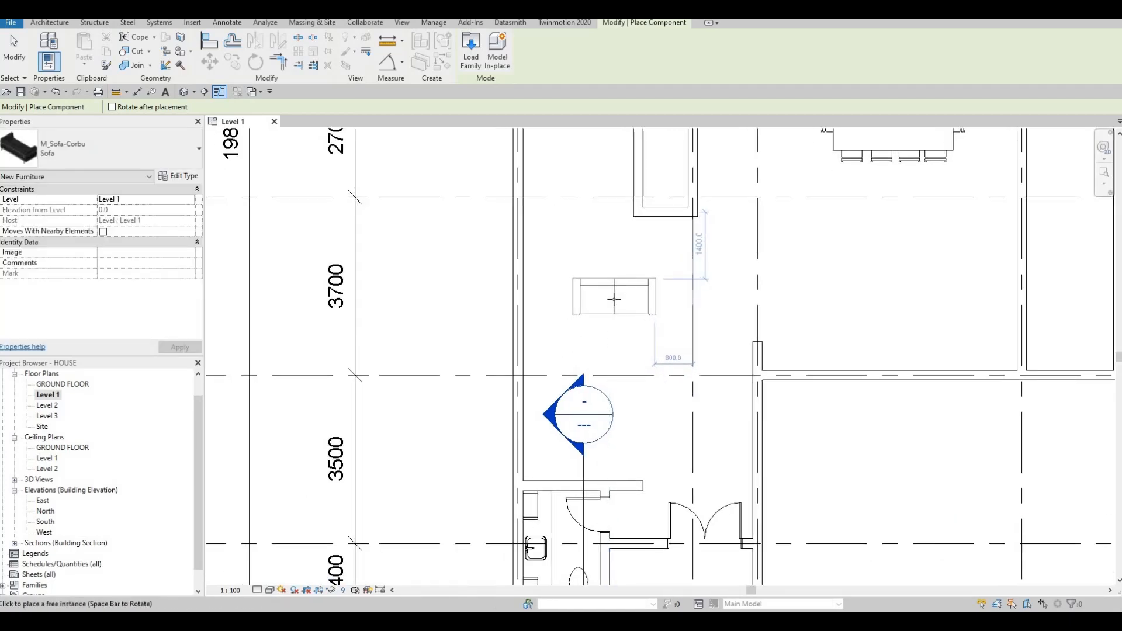
left_click(618, 297)
key("space")
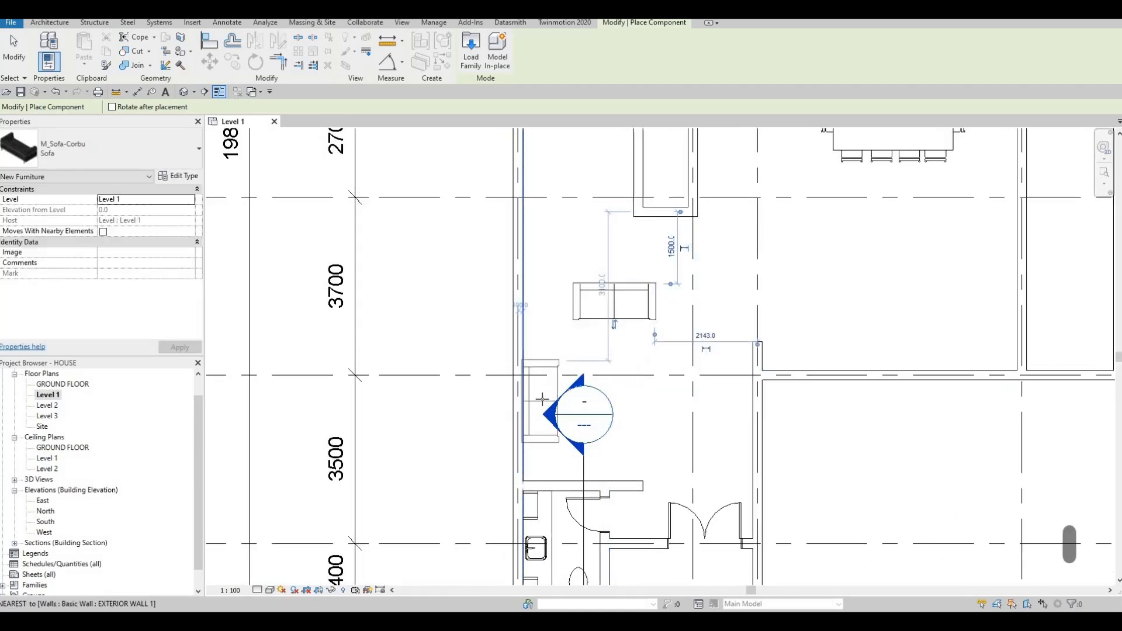
key("Escape")
key("Escape")
key("Escape")
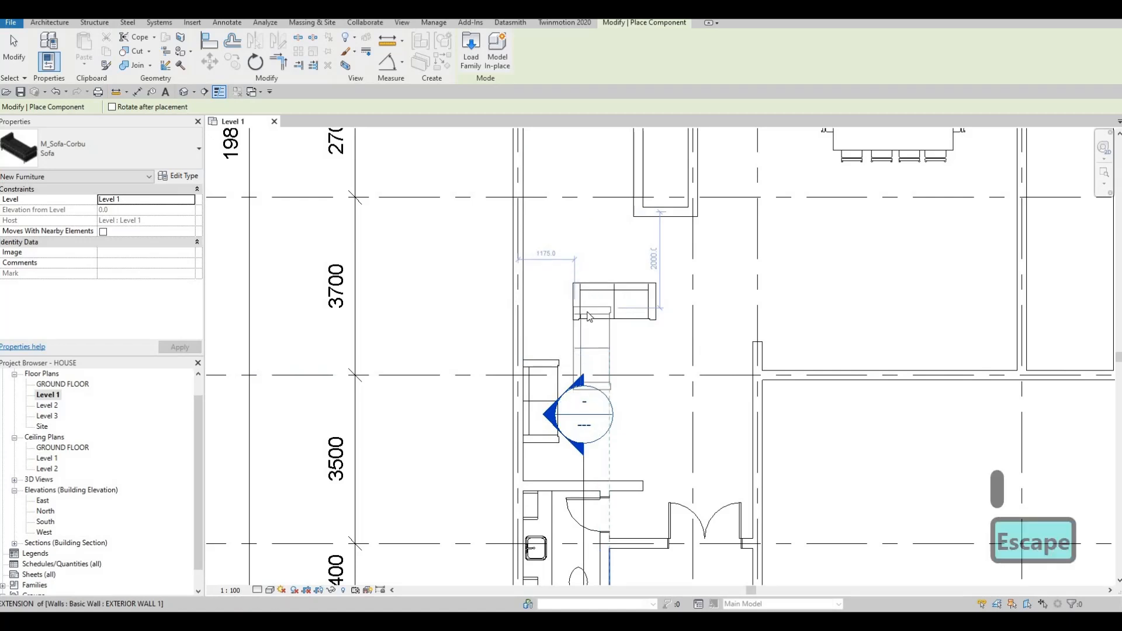
Move the building section line out of the sofa area to the empty space outside the house, between grids 3 and 4
scroll(577, 341, "down", 2)
left_click(571, 344)
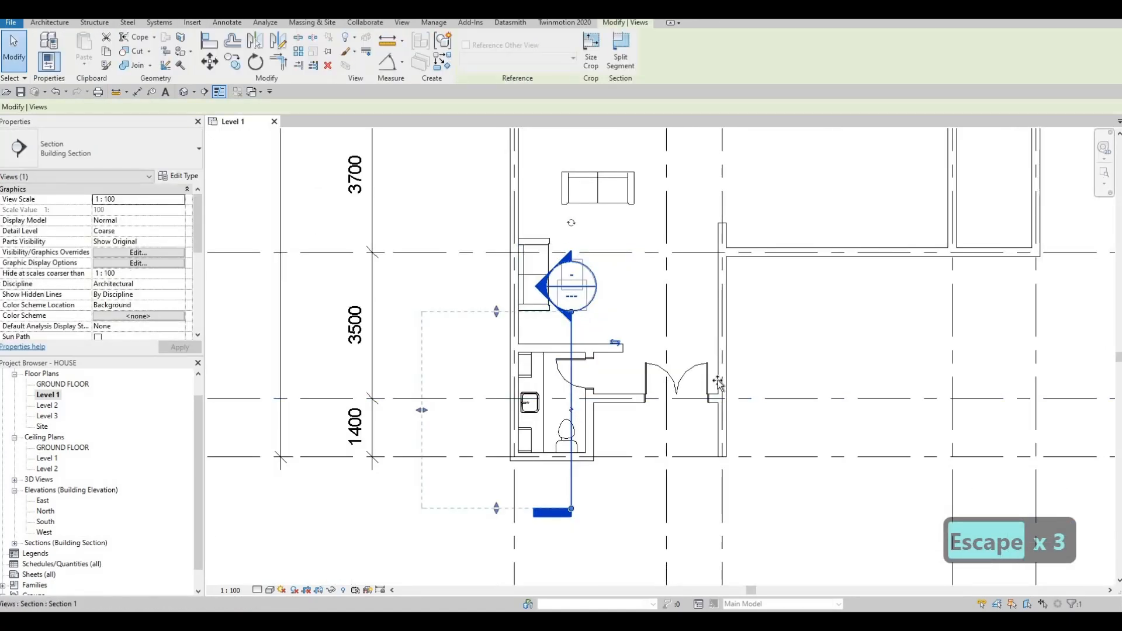
left_click_drag(718, 381, 820, 373)
key("Escape")
scroll(820, 377, "down", 4)
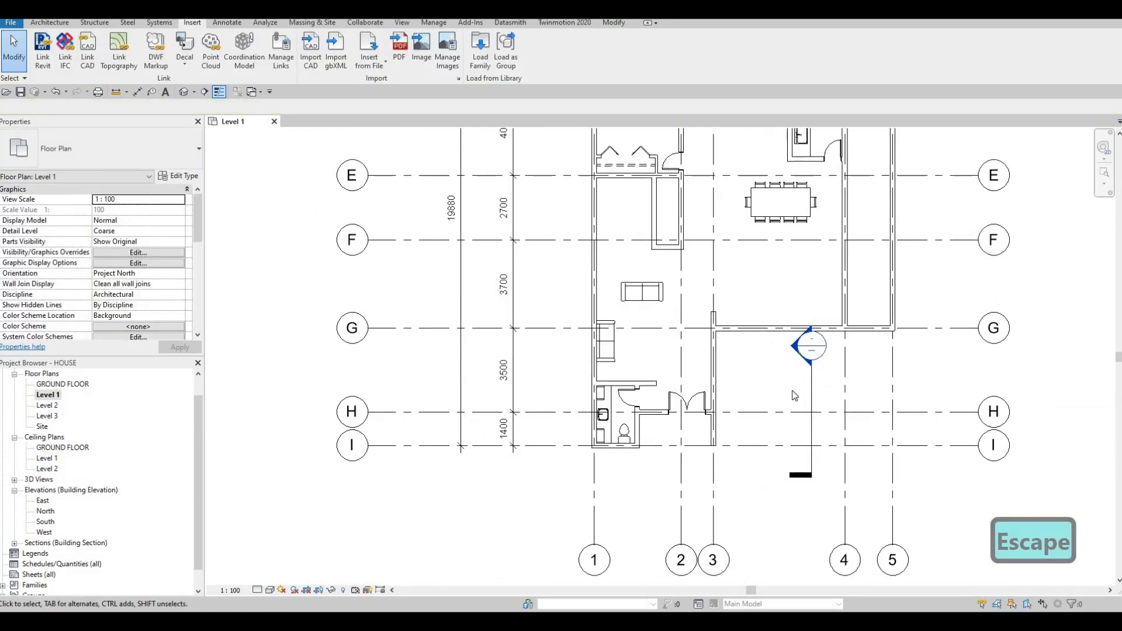
key("Escape")
scroll(738, 239, "down", 3)
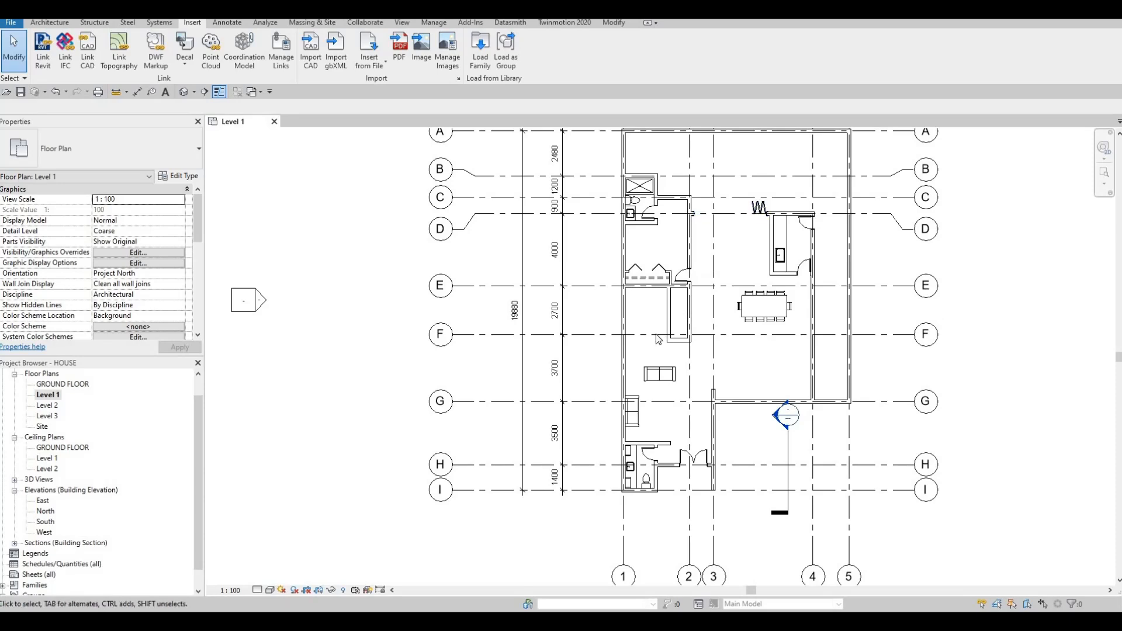
Duplicate the type of the sofa against the exterior wall as Sofa 2 and set its width to 2000
scroll(657, 339, "up", 4)
key("Escape")
key("Escape")
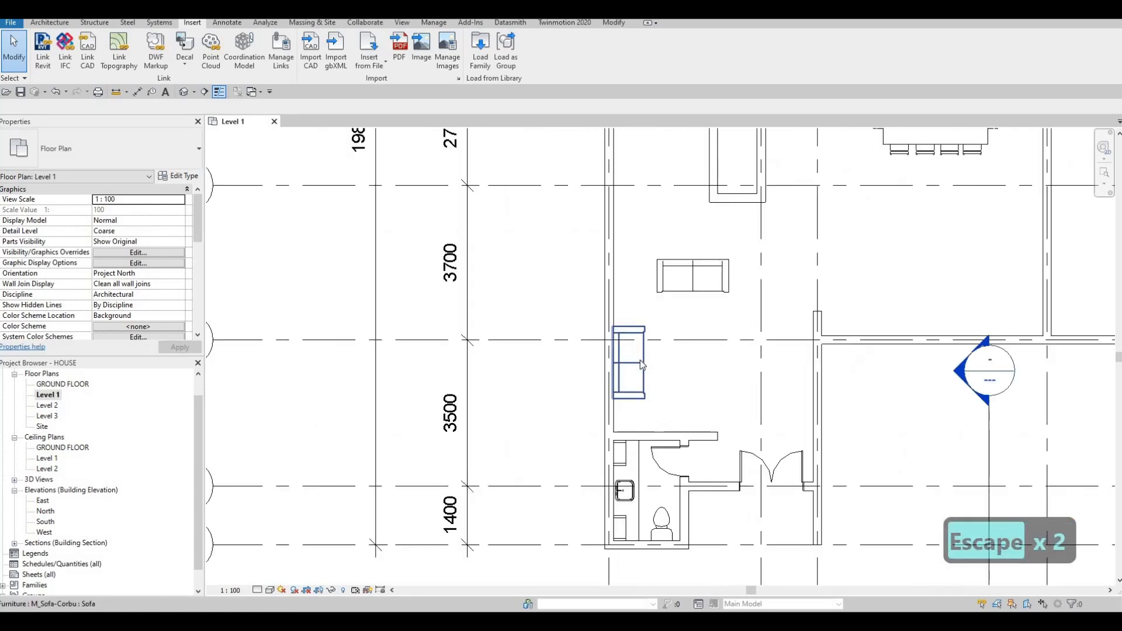
left_click(641, 363)
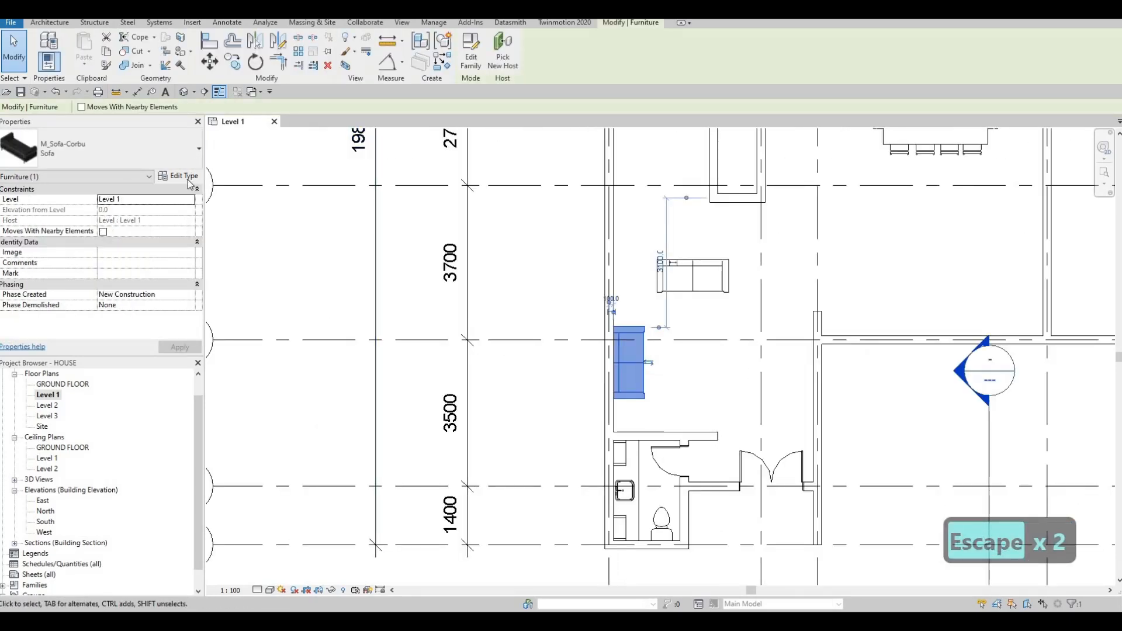
left_click(179, 176)
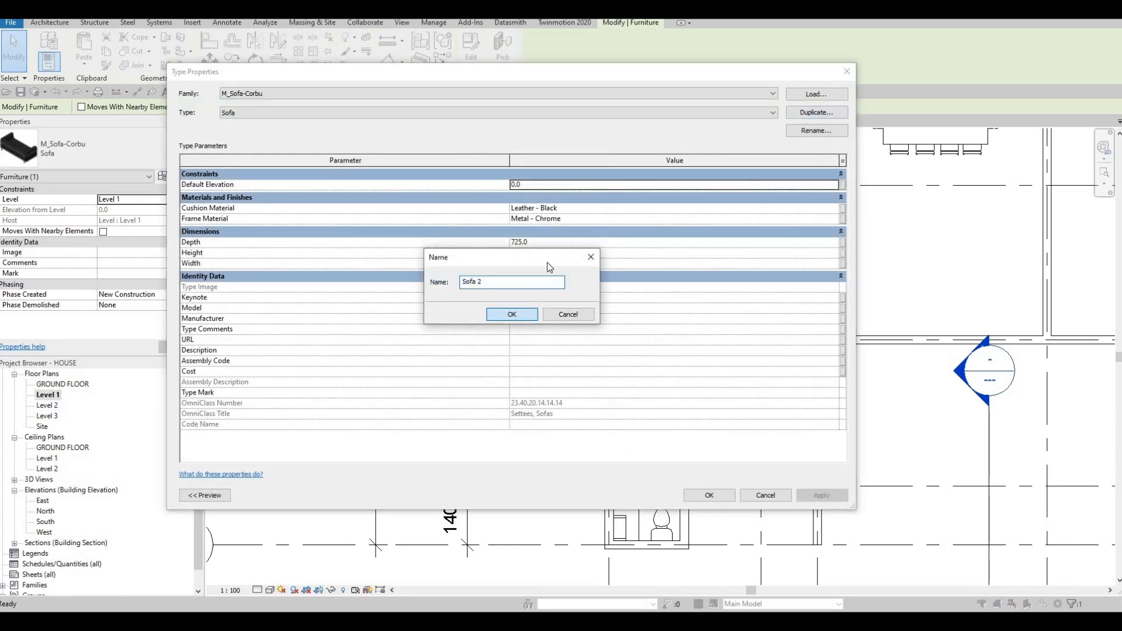
key("Return")
left_click(547, 263)
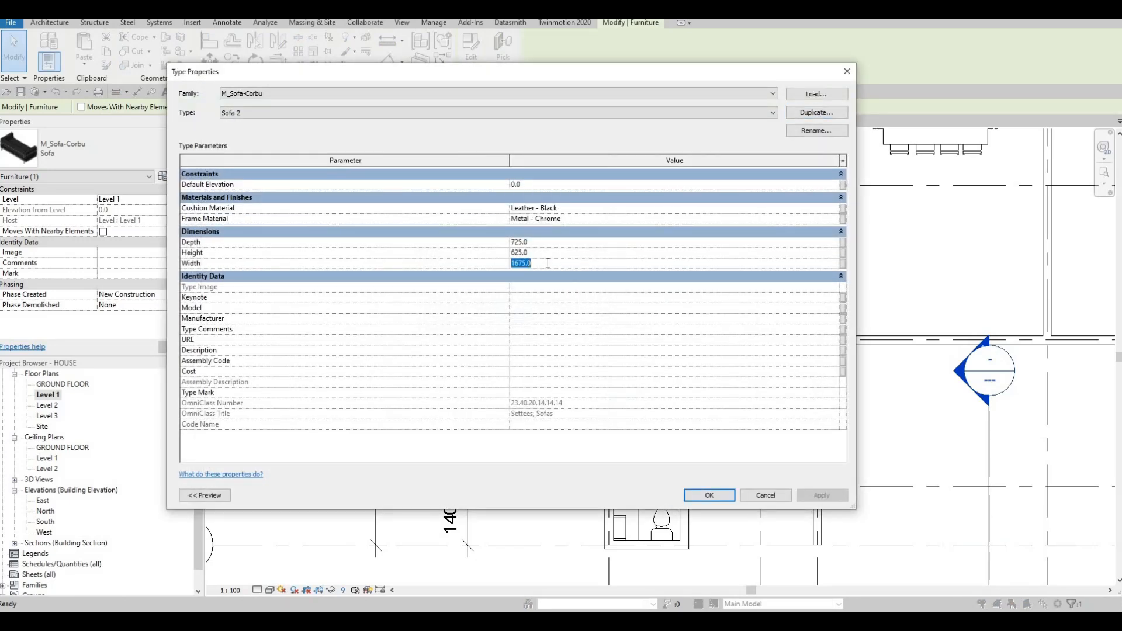
type("2000")
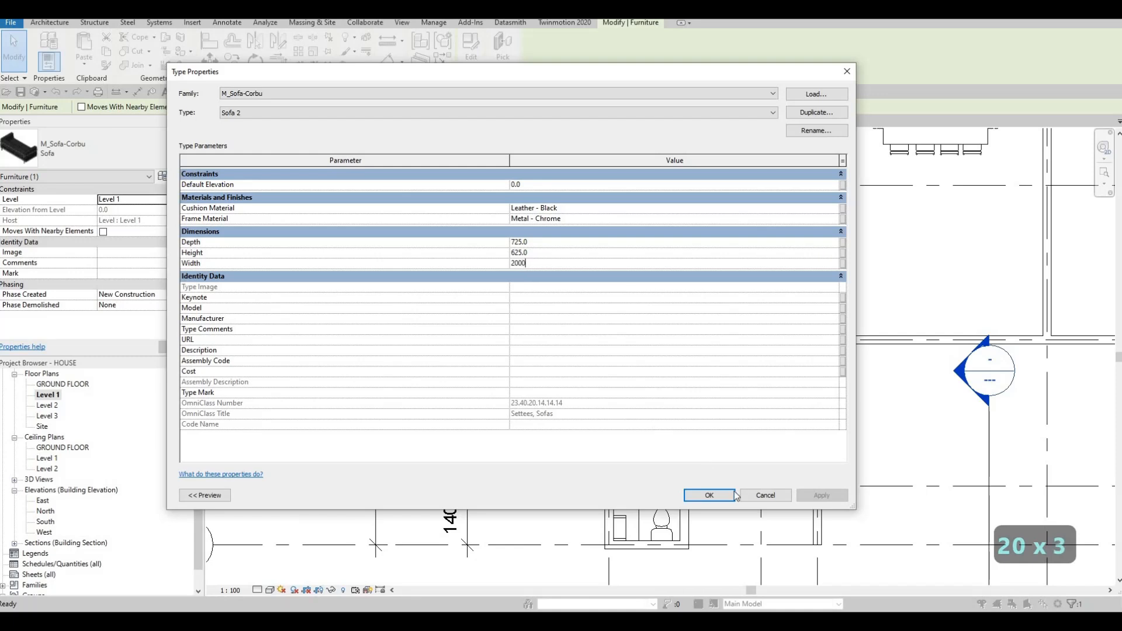
left_click(709, 495)
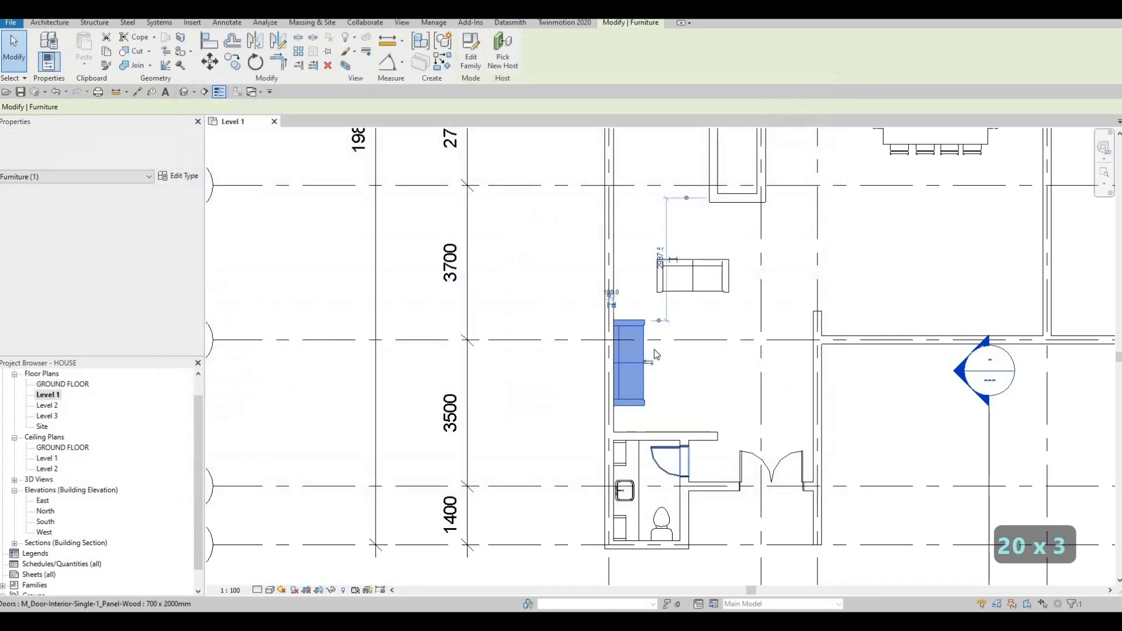
Nudge the longer Sofa 2 two steps toward the exterior wall and two steps toward grid F
key("Escape")
key("Escape")
left_click_drag(648, 345, 666, 373)
key("Left")
key("Left")
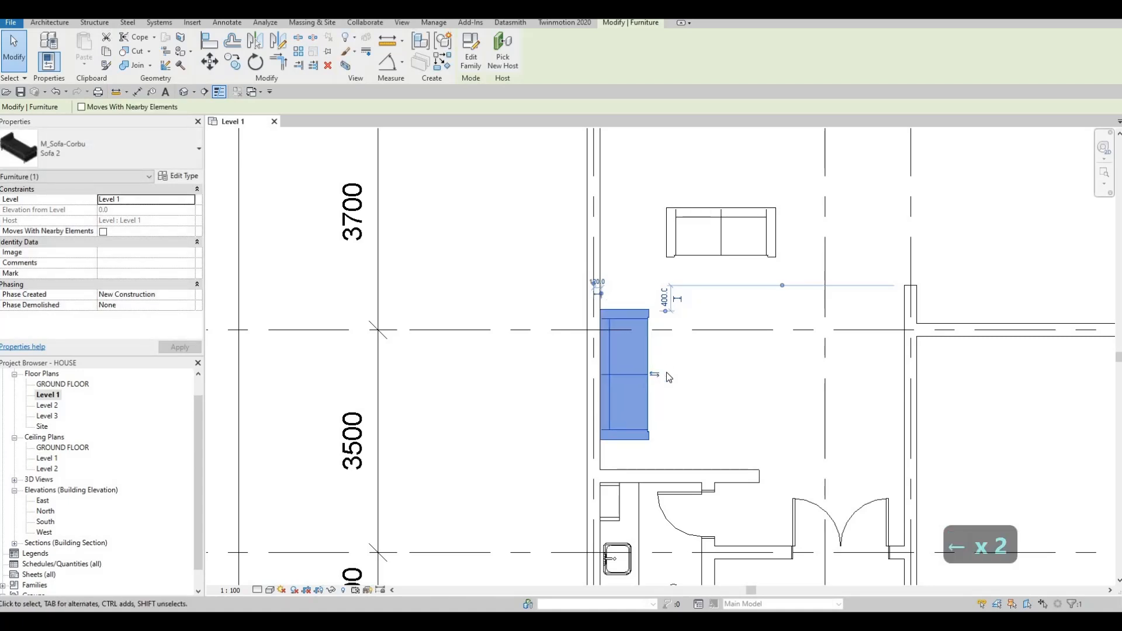
key("Up")
key("Up")
Nudge the shorter horizontal sofa between grids F and G closer to grid G
left_click(728, 278)
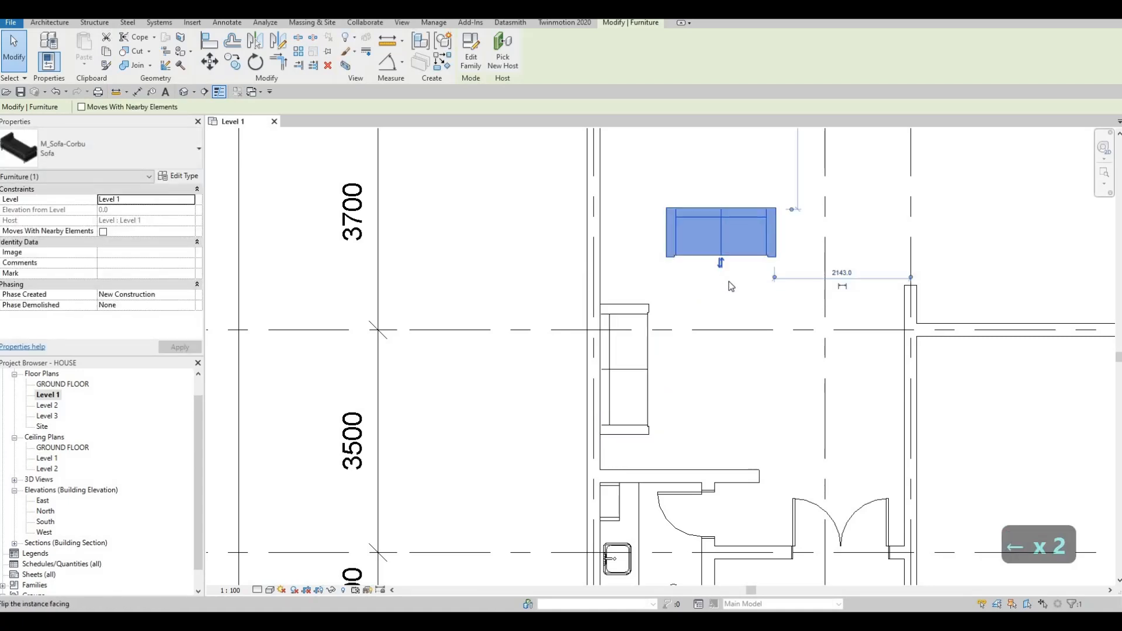
key("Up")
key("Up")
key("Down")
key("Down")
key("Down")
key("Down")
key("Down")
key("Down")
key("Down")
scroll(746, 284, "down", 3)
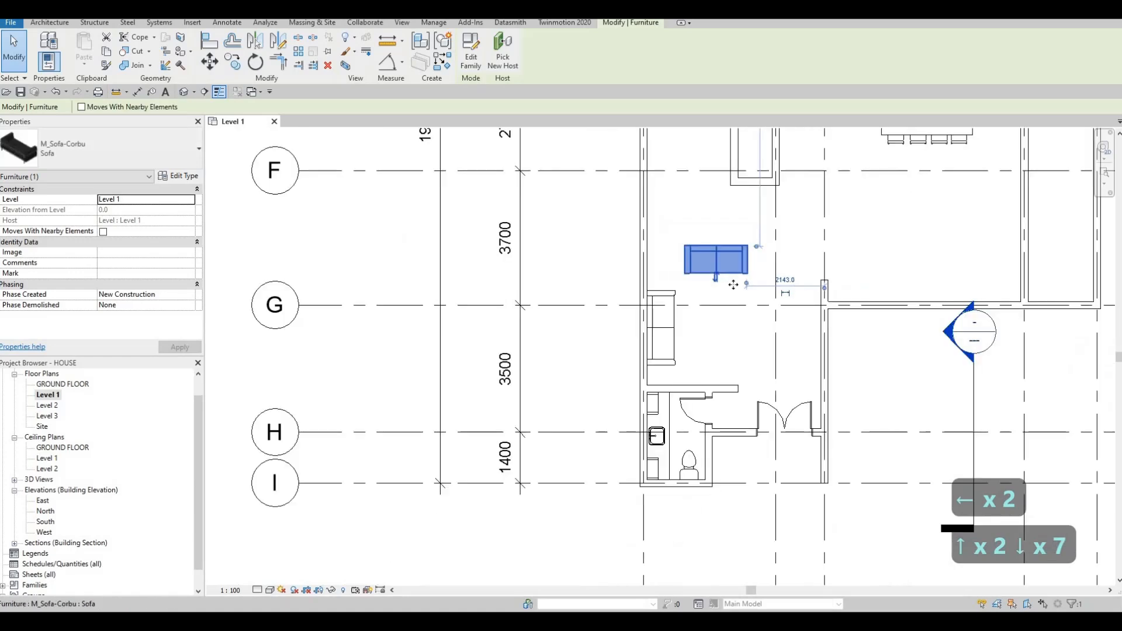
scroll(793, 290, "up", 4)
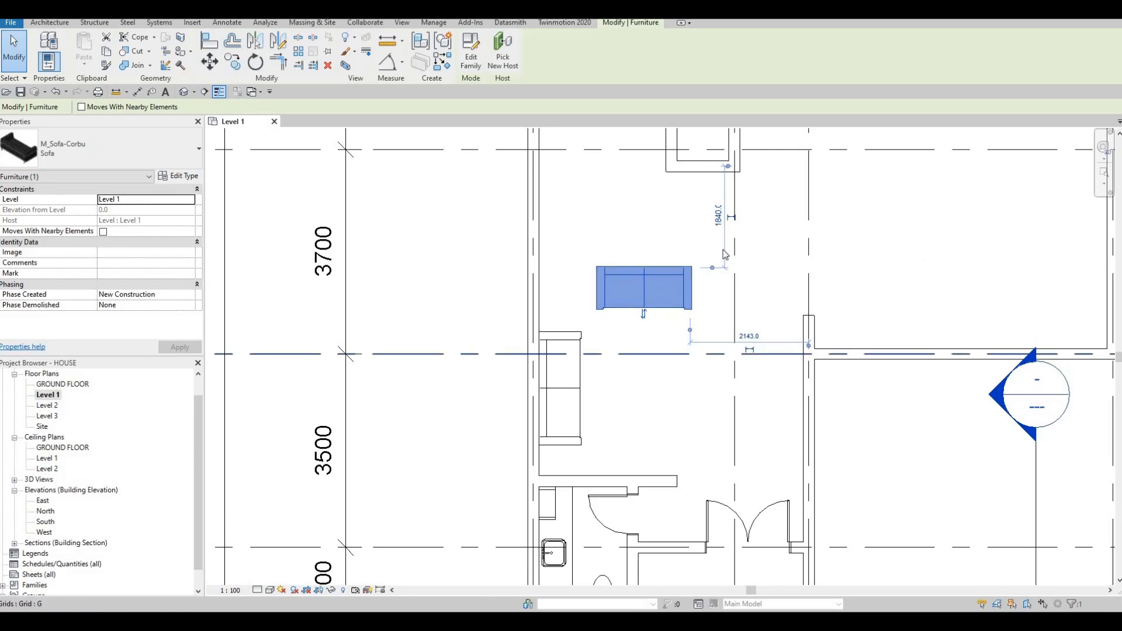
scroll(845, 275, "down", 2)
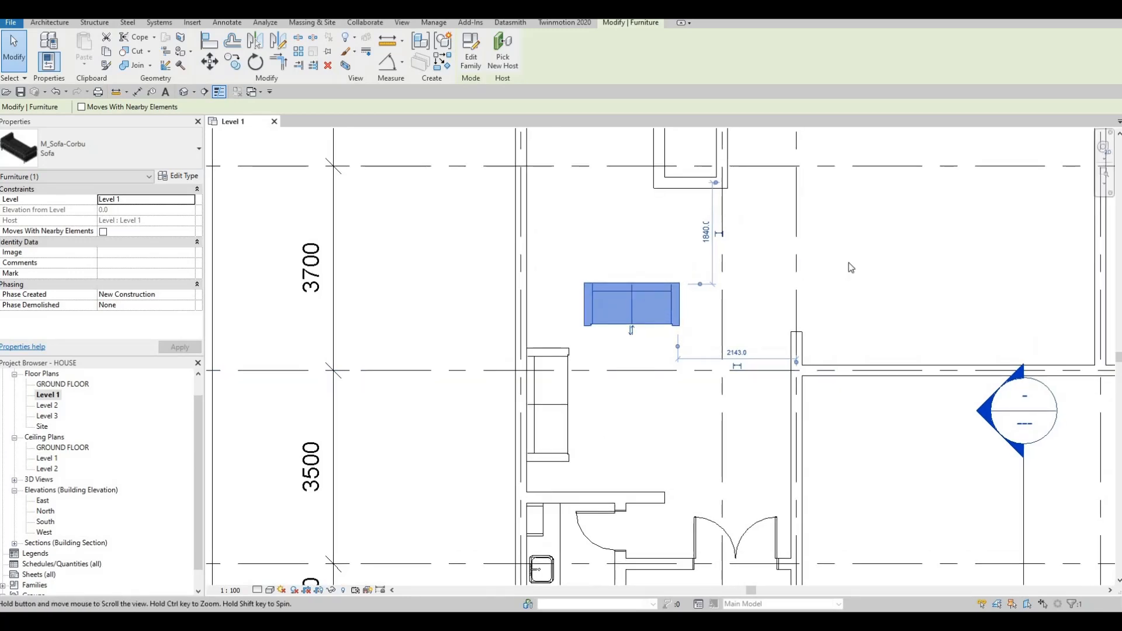
key("F1")
key("F1")
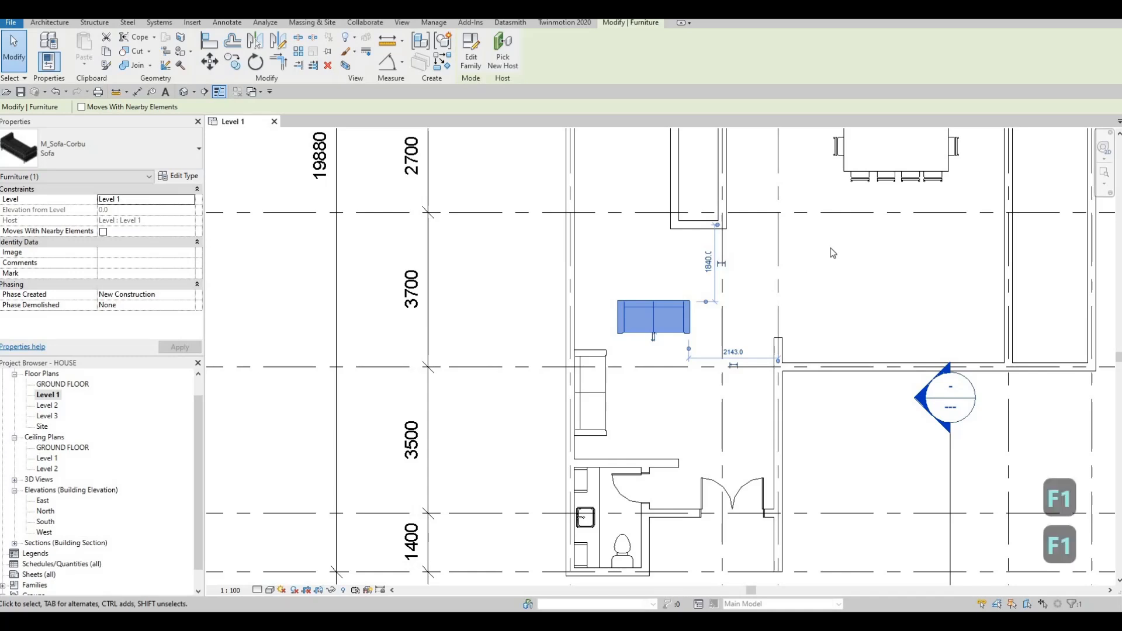
scroll(785, 328, "down", 2)
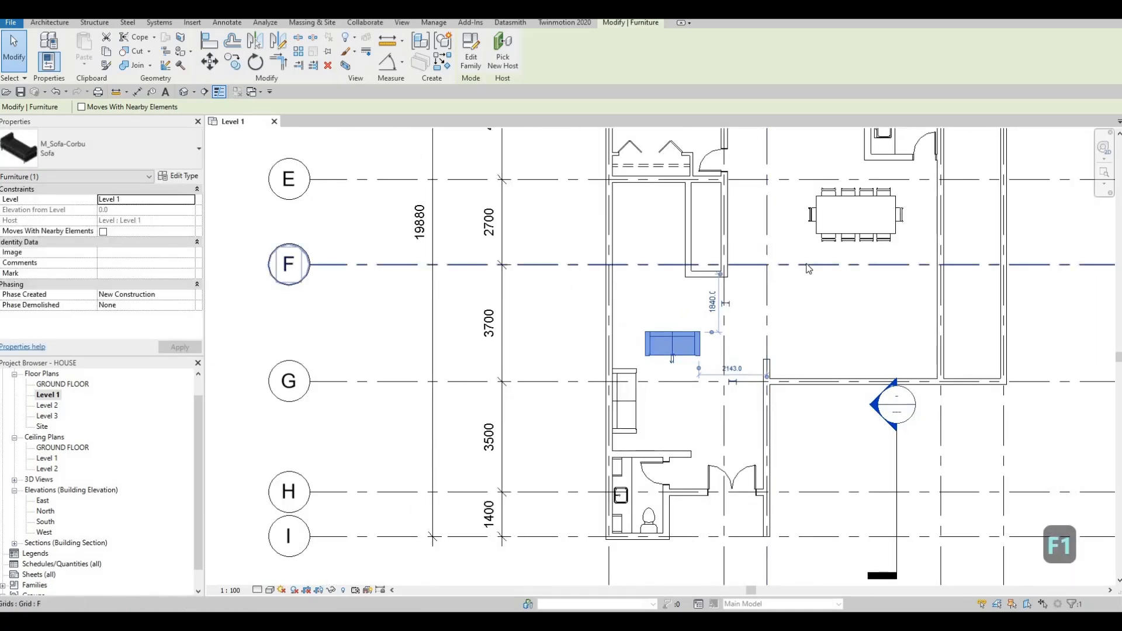
middle_click_drag(733, 226, 731, 273)
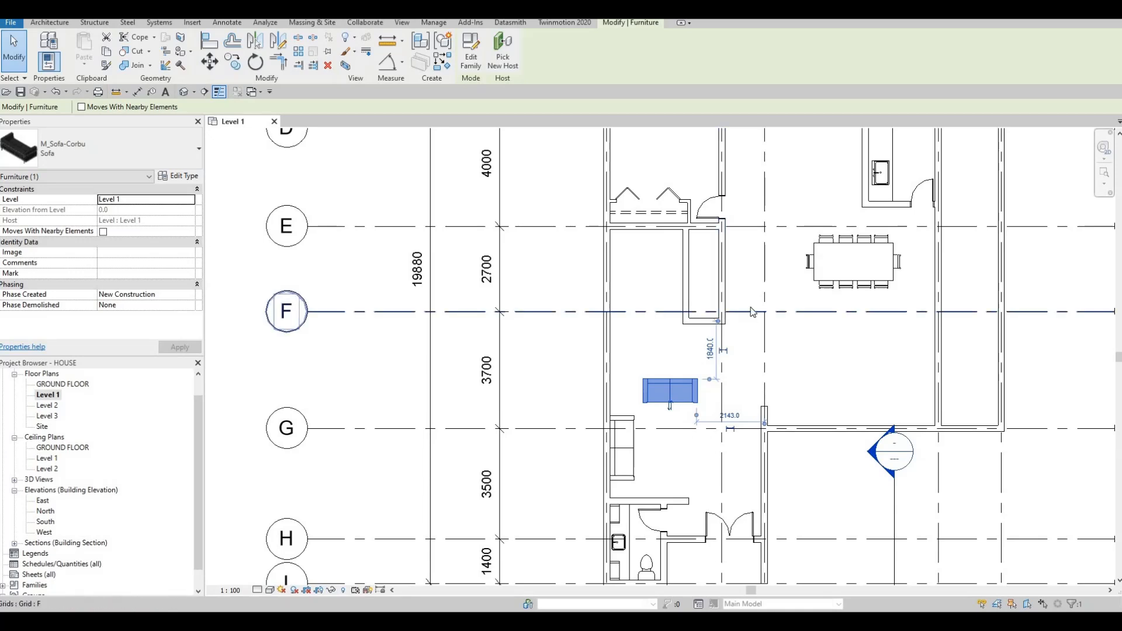
scroll(734, 269, "down", 3)
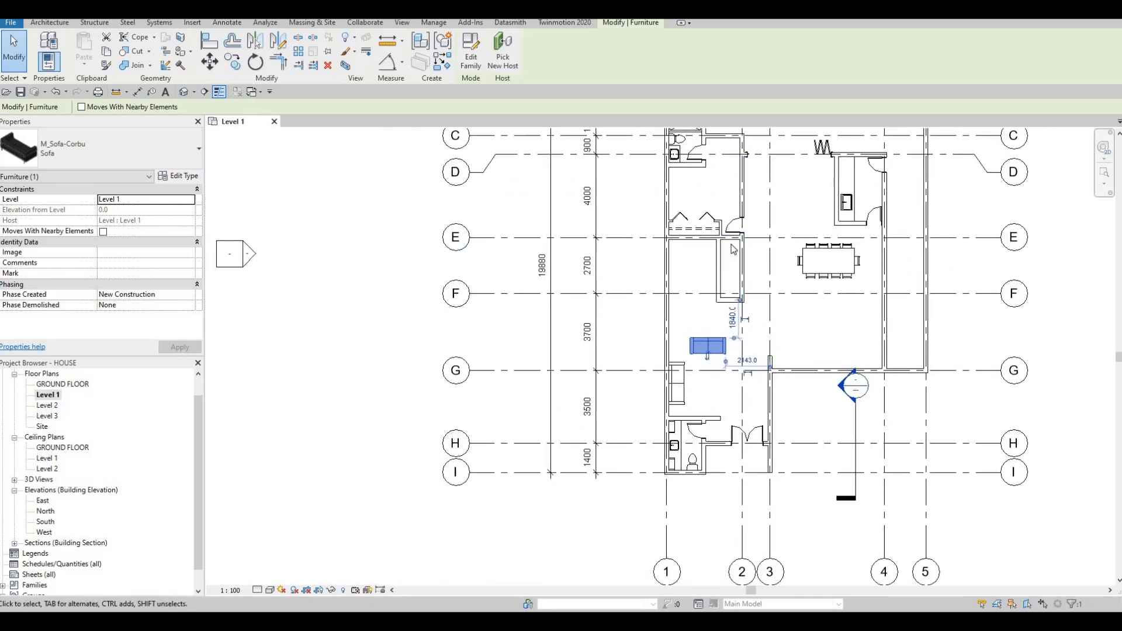
Create a sofa similar to Sofa 2, rotated with its back toward the interior wall, beside the bedroom between grids D and E
key("Escape")
key("Escape")
left_click(678, 377)
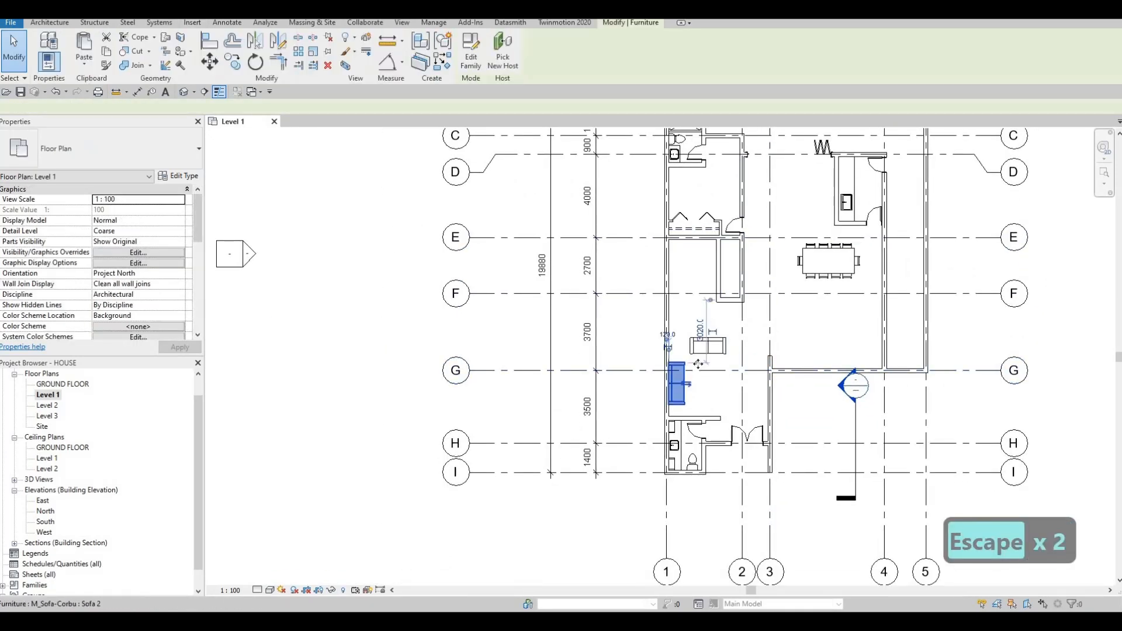
key("c")
key("s")
scroll(760, 195, "up", 2)
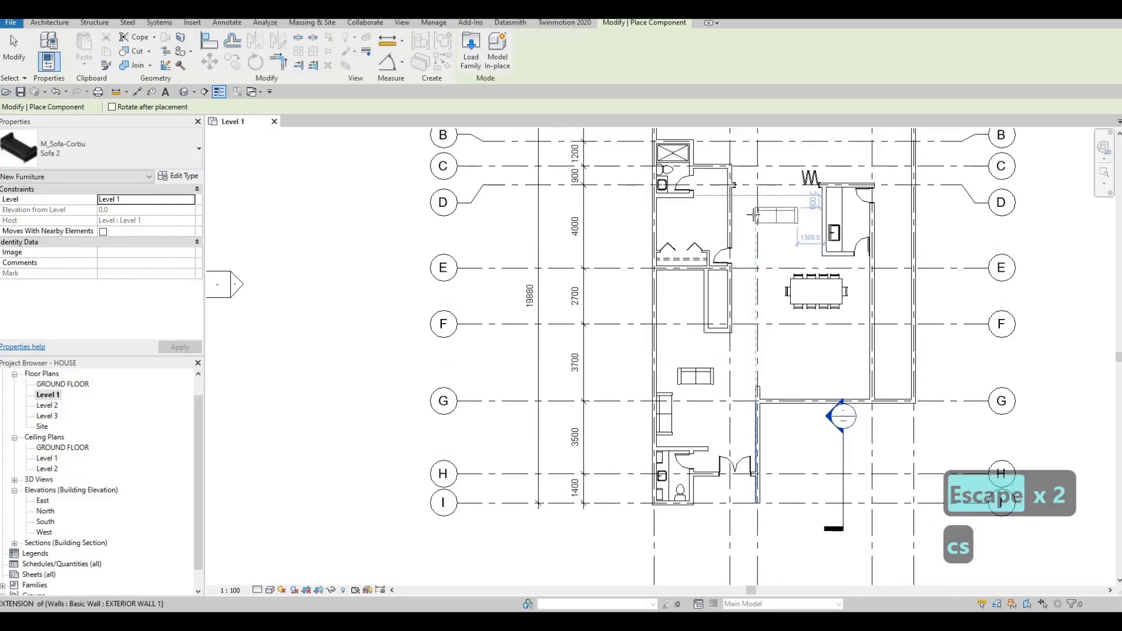
key("space")
key("space")
scroll(728, 235, "up", 2)
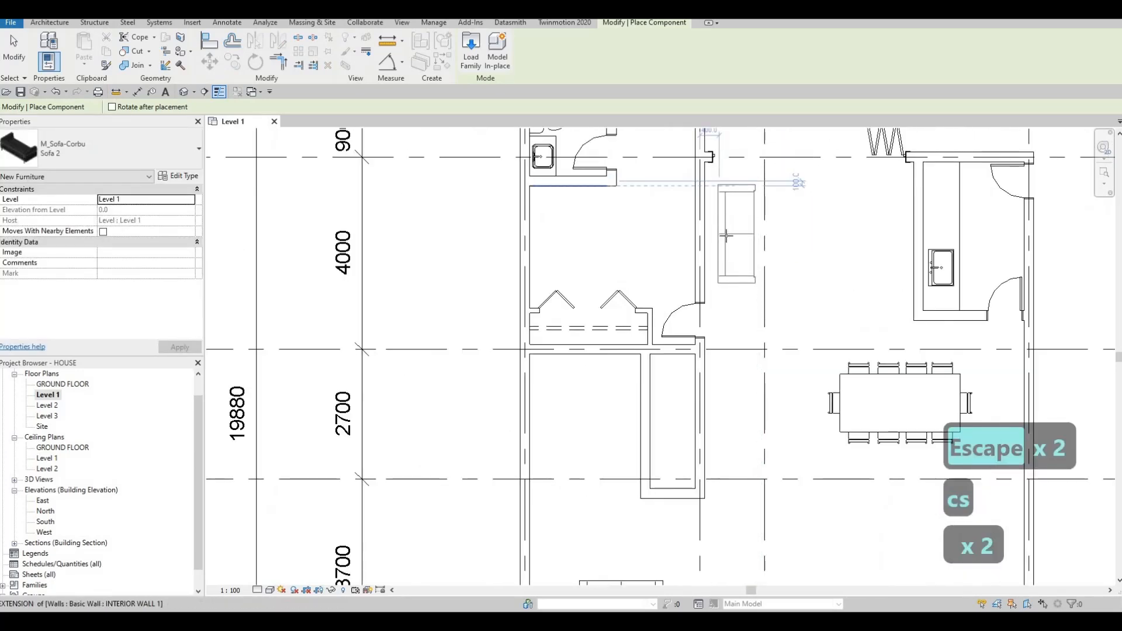
scroll(729, 236, "up", 2)
scroll(729, 236, "up", 1)
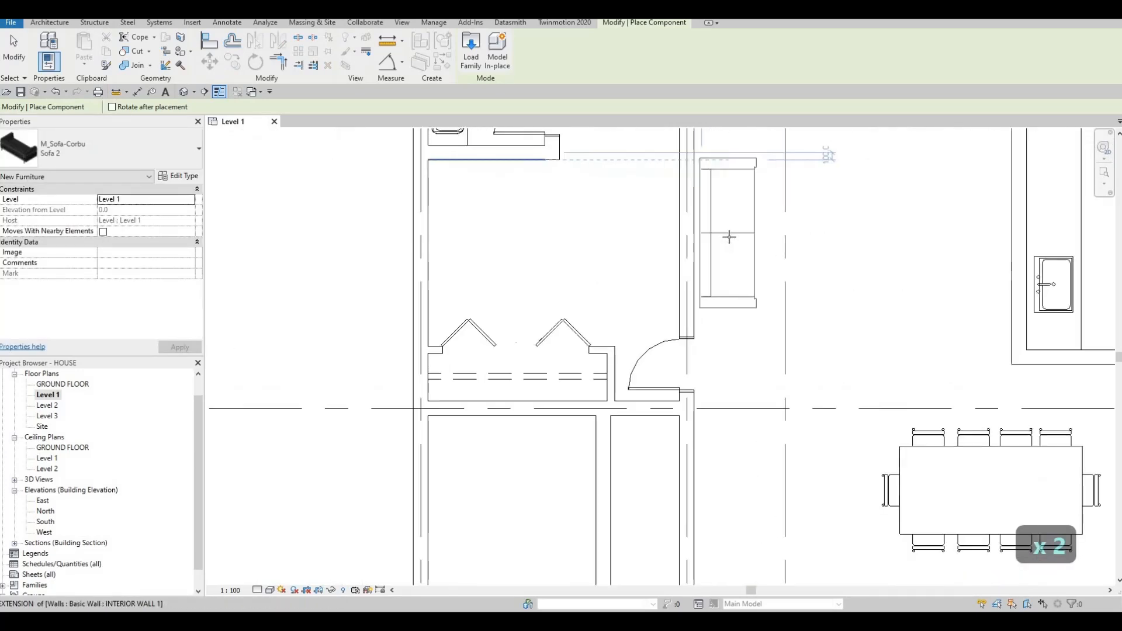
left_click(752, 238)
key("Escape")
key("Escape")
key("Escape")
Align the back of the new sofa between grids D and E with the face of the bedroom wall
key("a")
key("l")
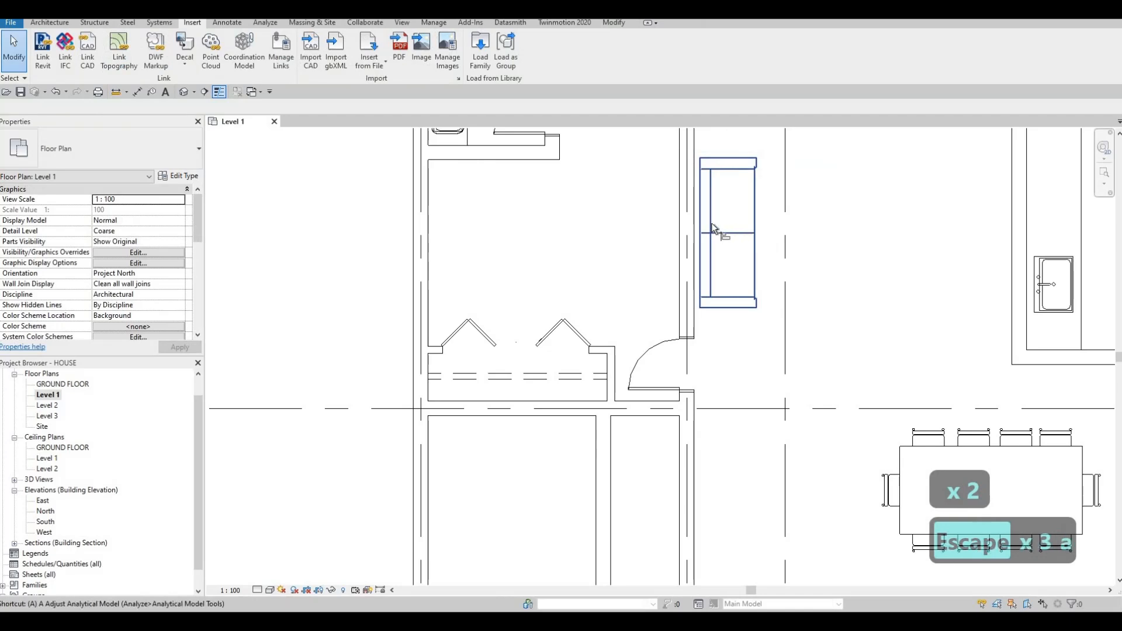
left_click(695, 209)
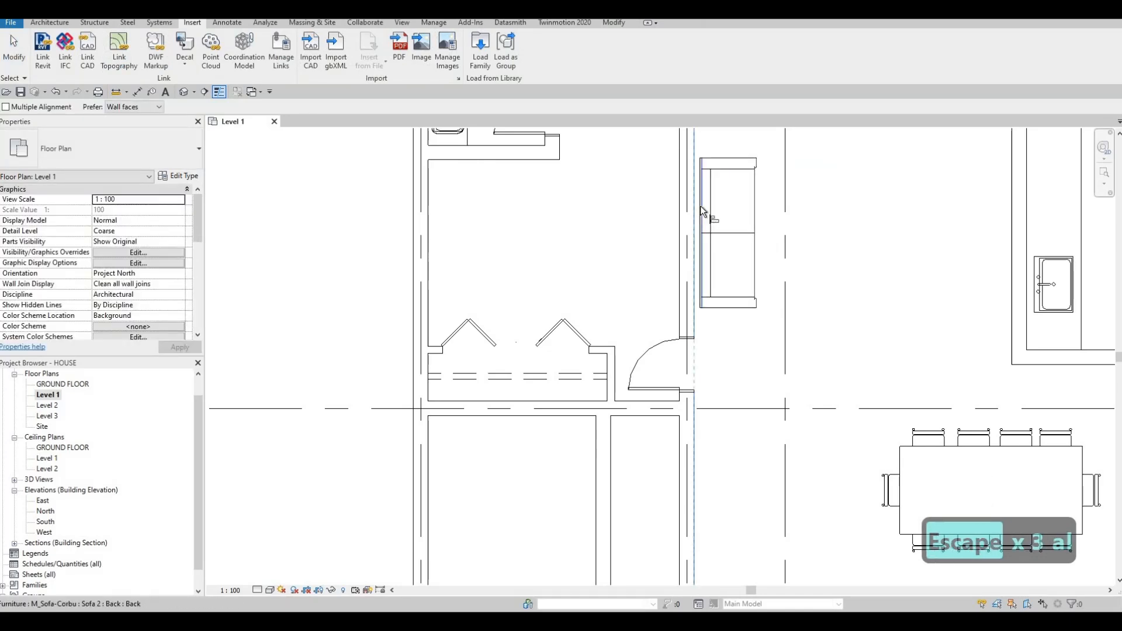
left_click(701, 209)
key("Escape")
key("Escape")
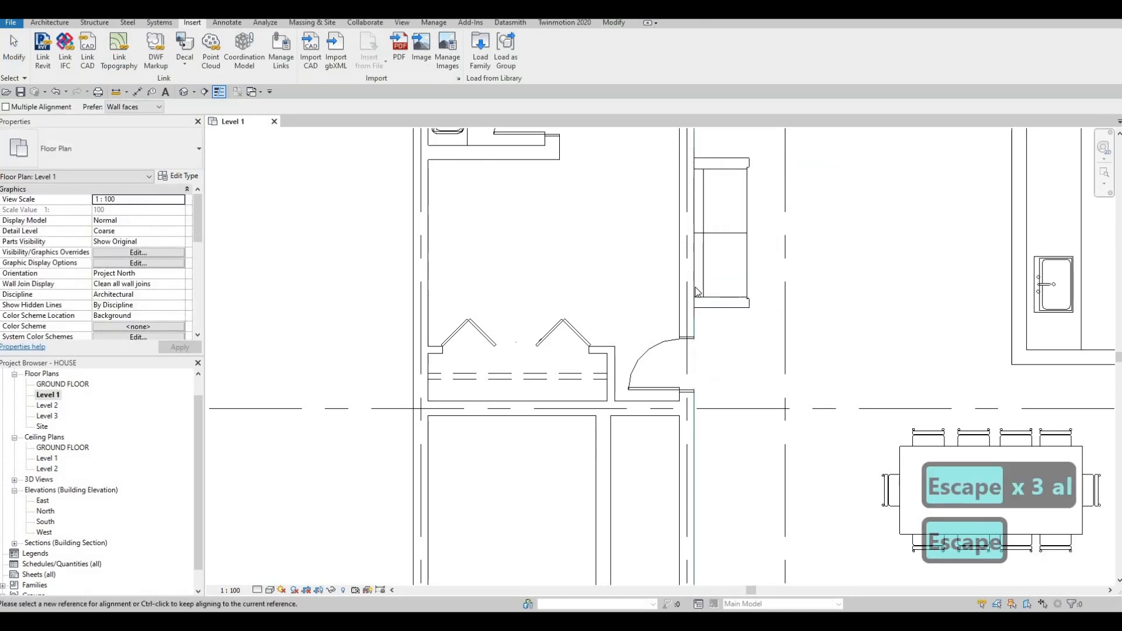
middle_click_drag(672, 319, 649, 321)
scroll(649, 320, "down", 5)
key("Escape")
left_click(603, 352)
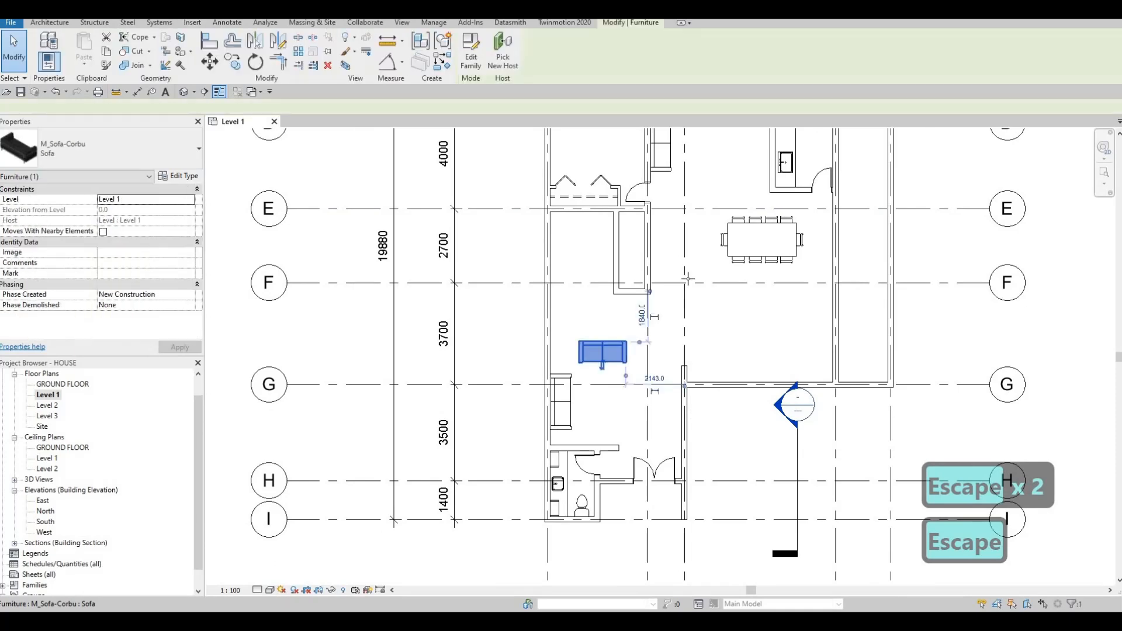
key("c")
key("s")
middle_click_drag(696, 284, 665, 375)
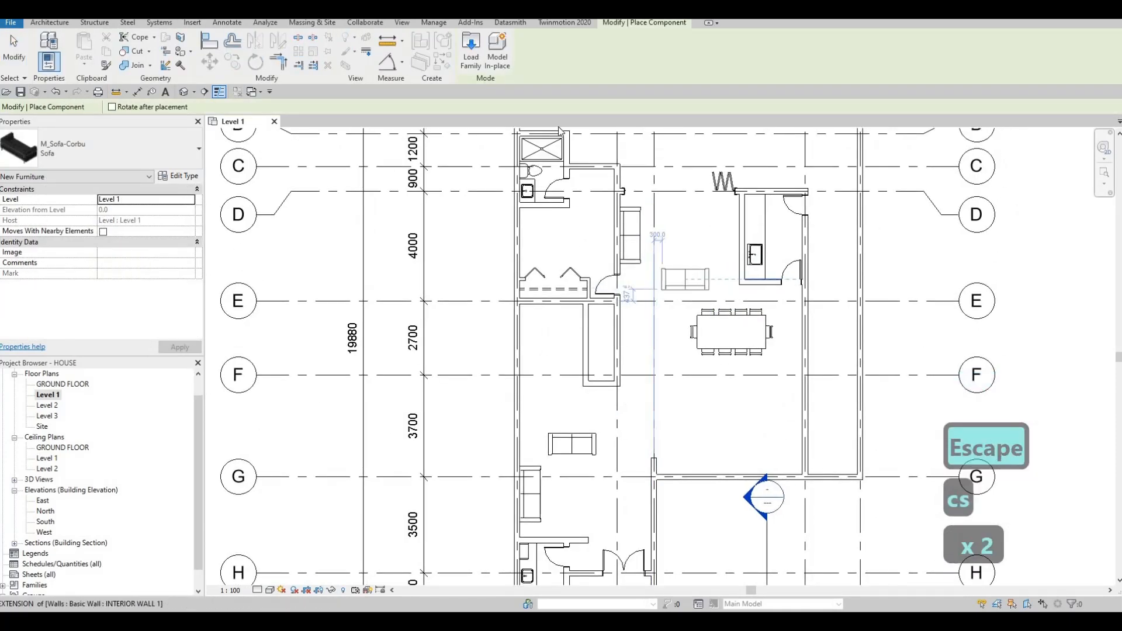
key("Escape")
key("Escape")
key("Escape")
Preview the chair and sofa families in the Seating folder and load M_Chair-Desk into the project
left_click(488, 59)
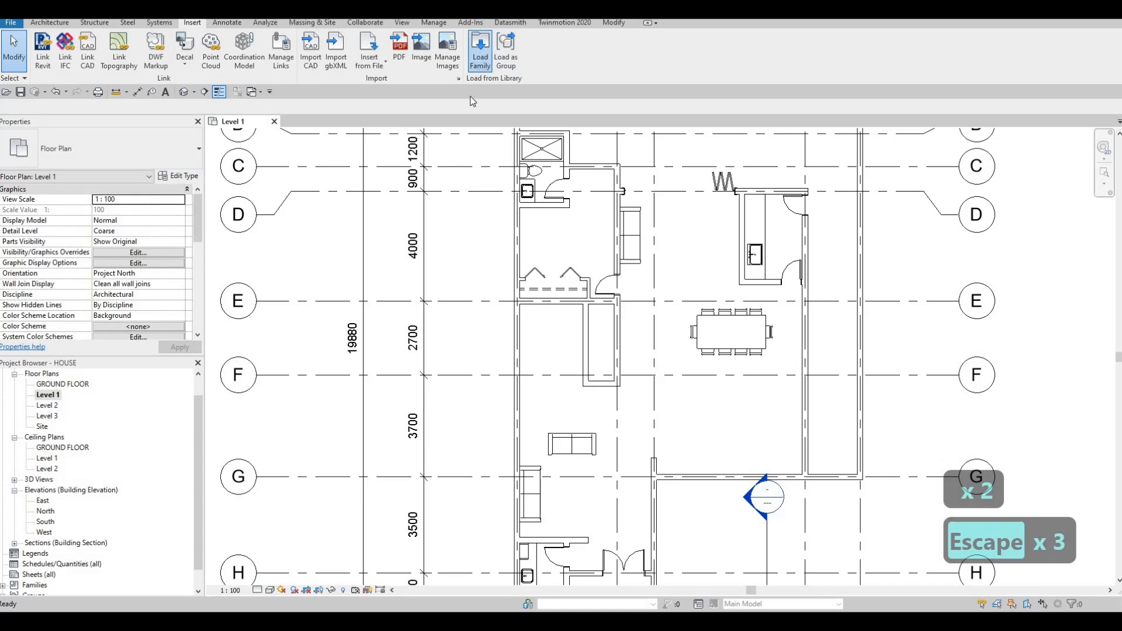
left_click(350, 134)
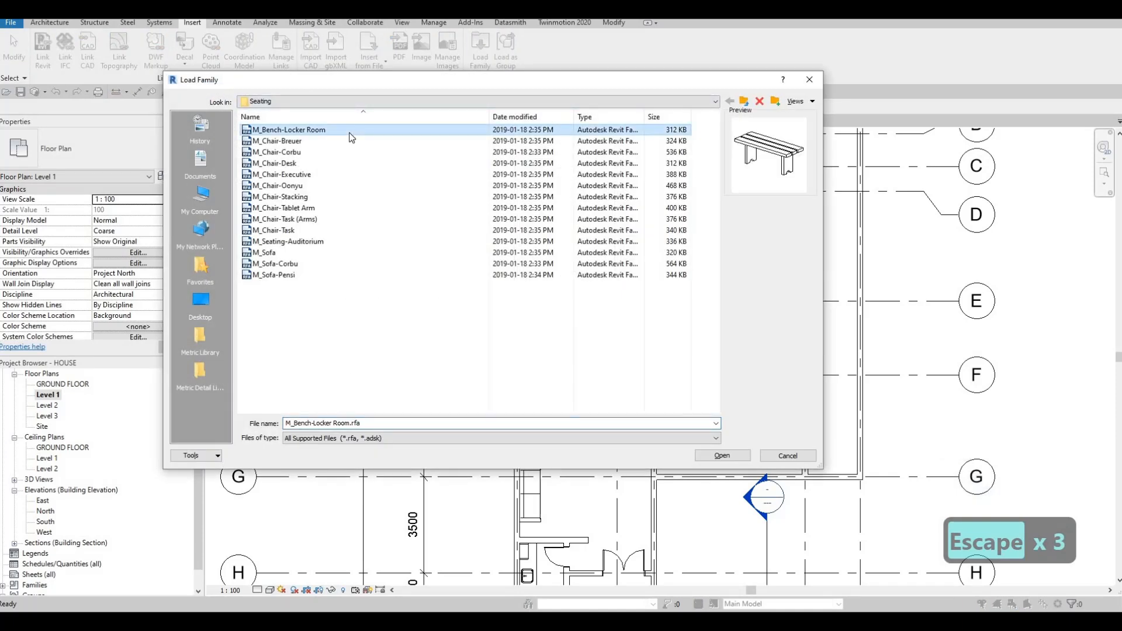
key("Down")
key("Down")
key("Down")
key("Down")
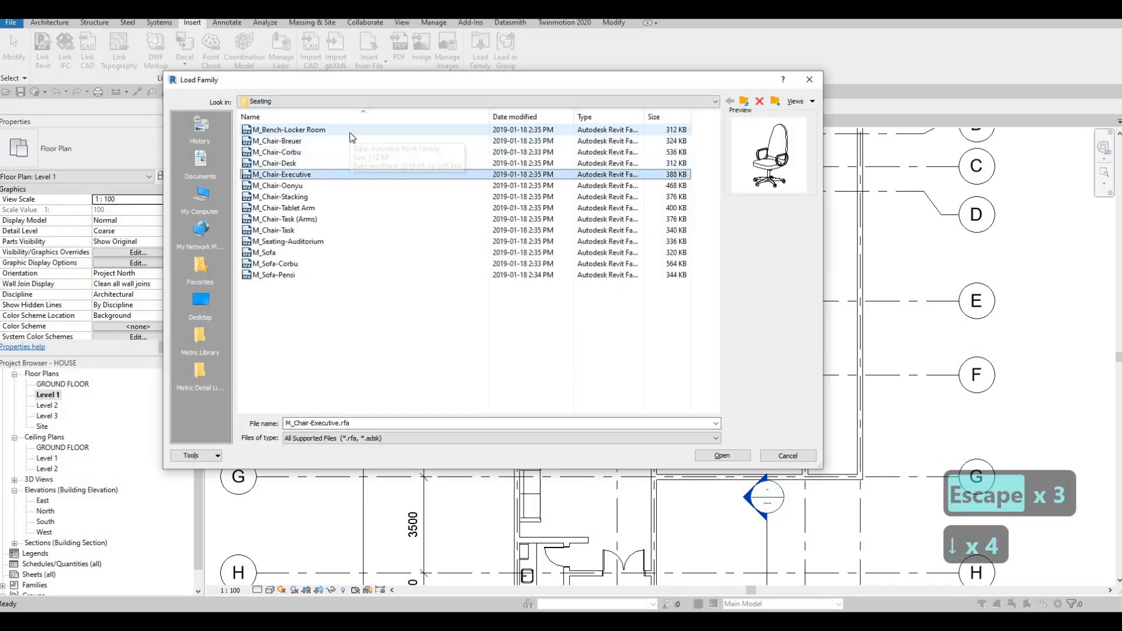
key("Up")
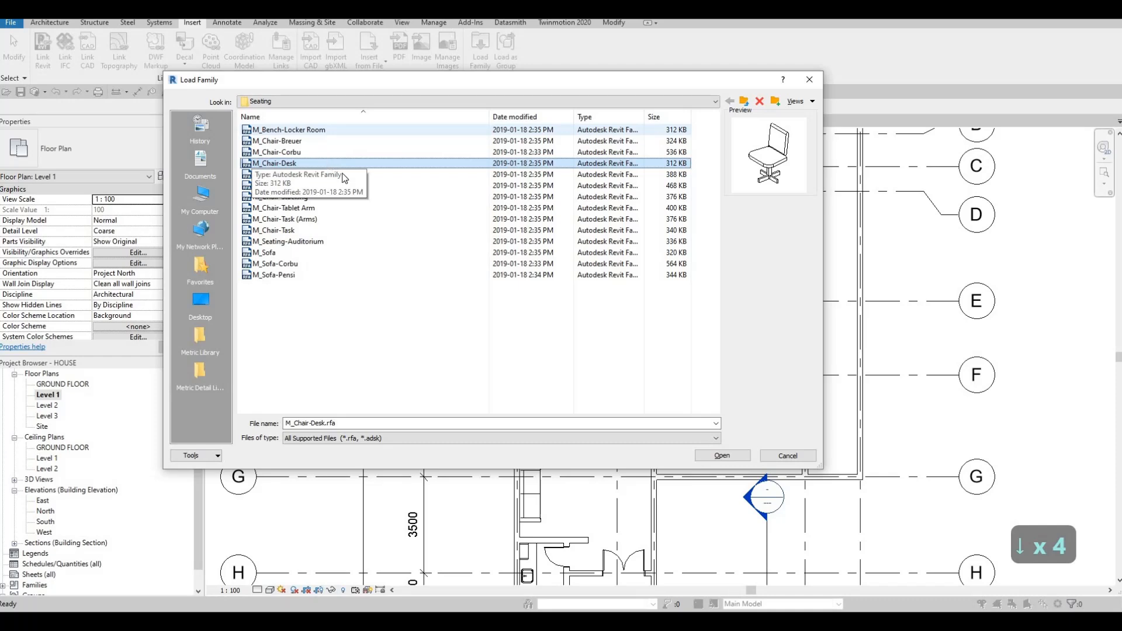
key("Down")
key("Down")
key("Down")
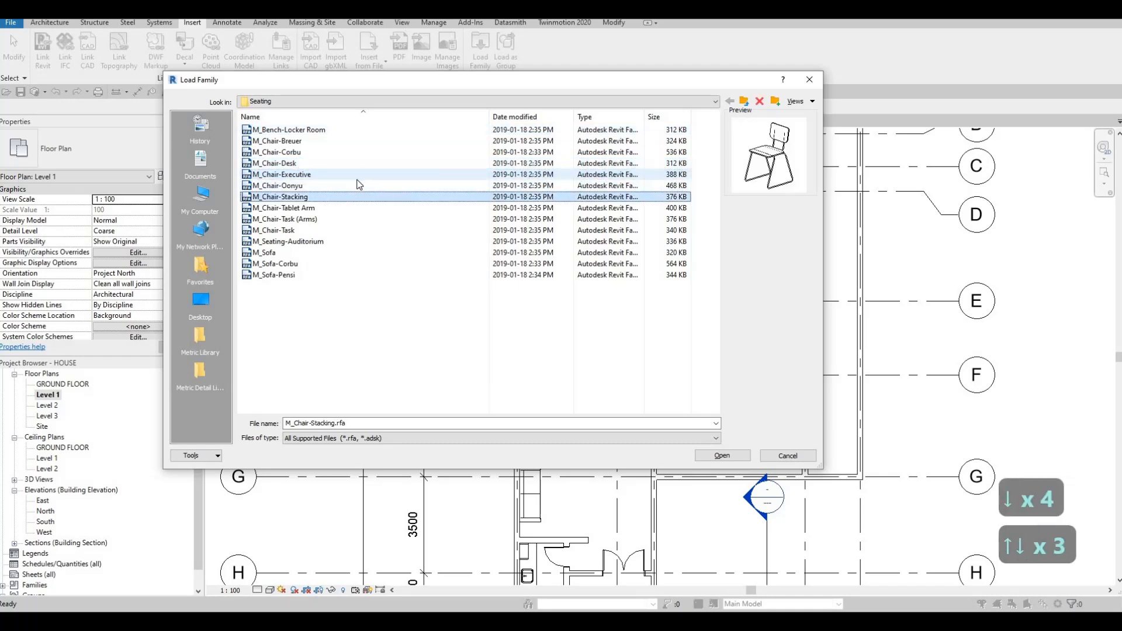
key("Down")
key("Down")
key("Down")
key("Down")
key("Down")
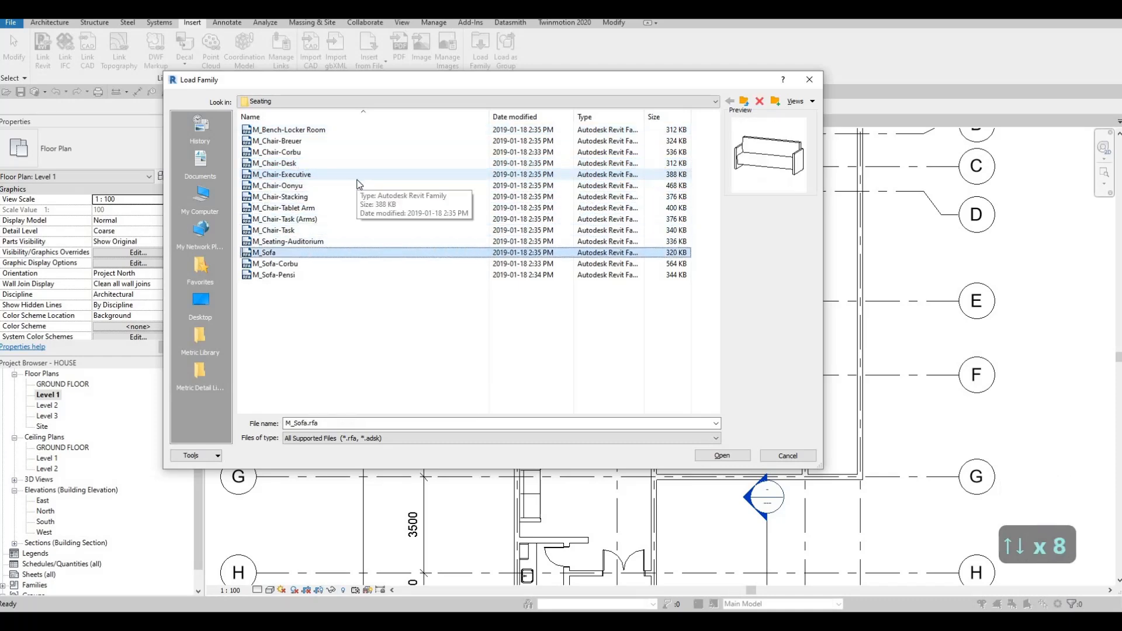
key("Down")
key("Up")
key("Up")
key("Up")
key("Up")
key("Up")
key("Up")
key("Up")
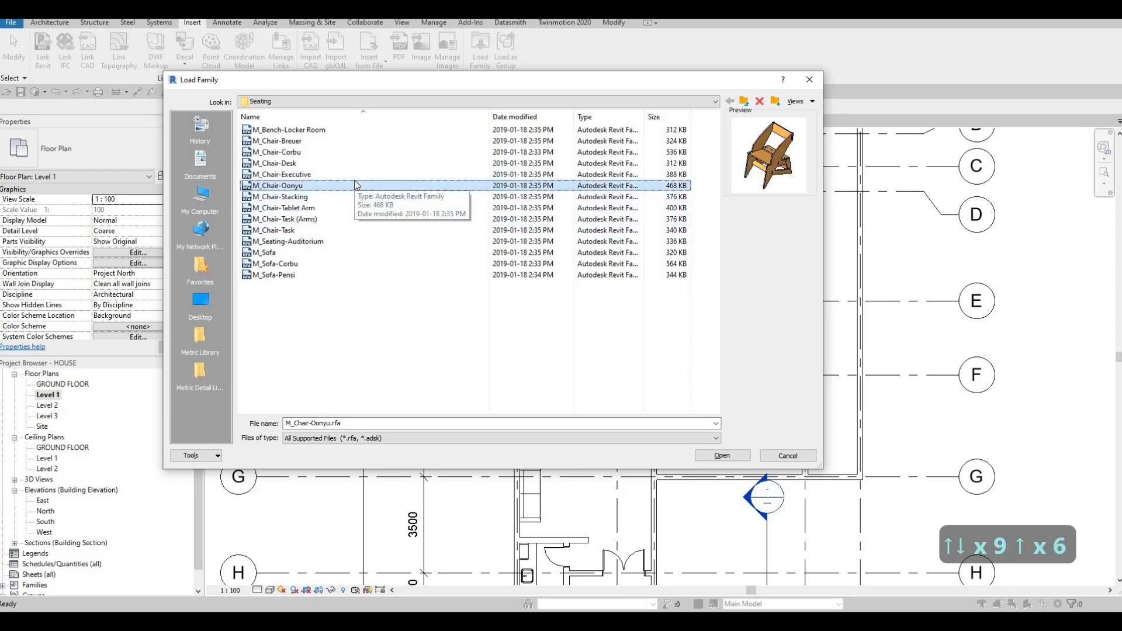
key("Up")
key("Up")
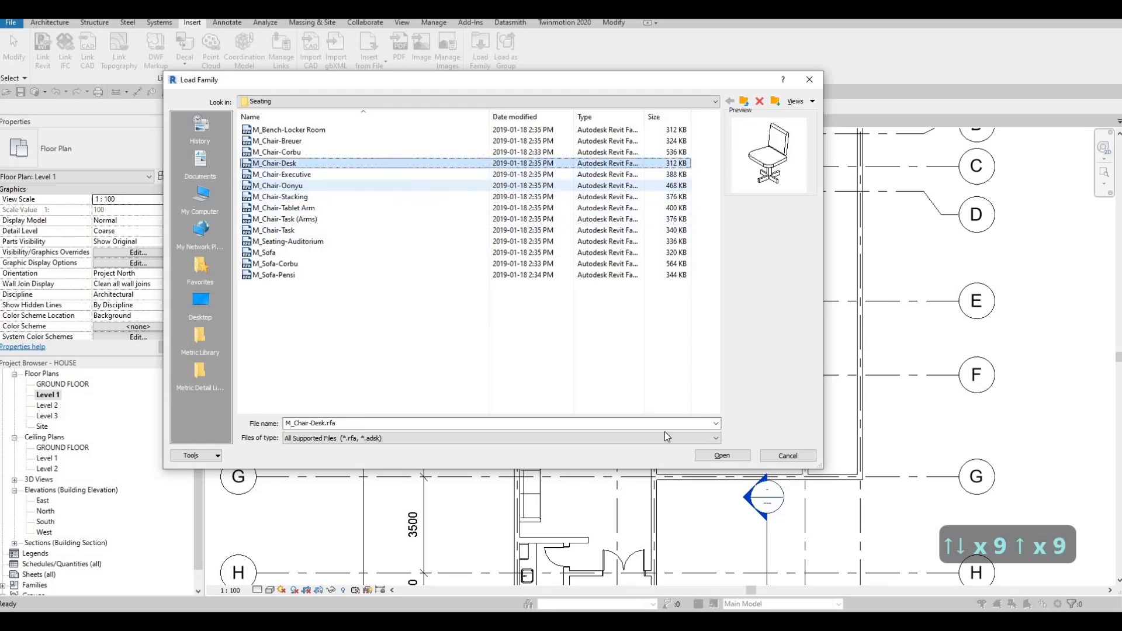
left_click(732, 456)
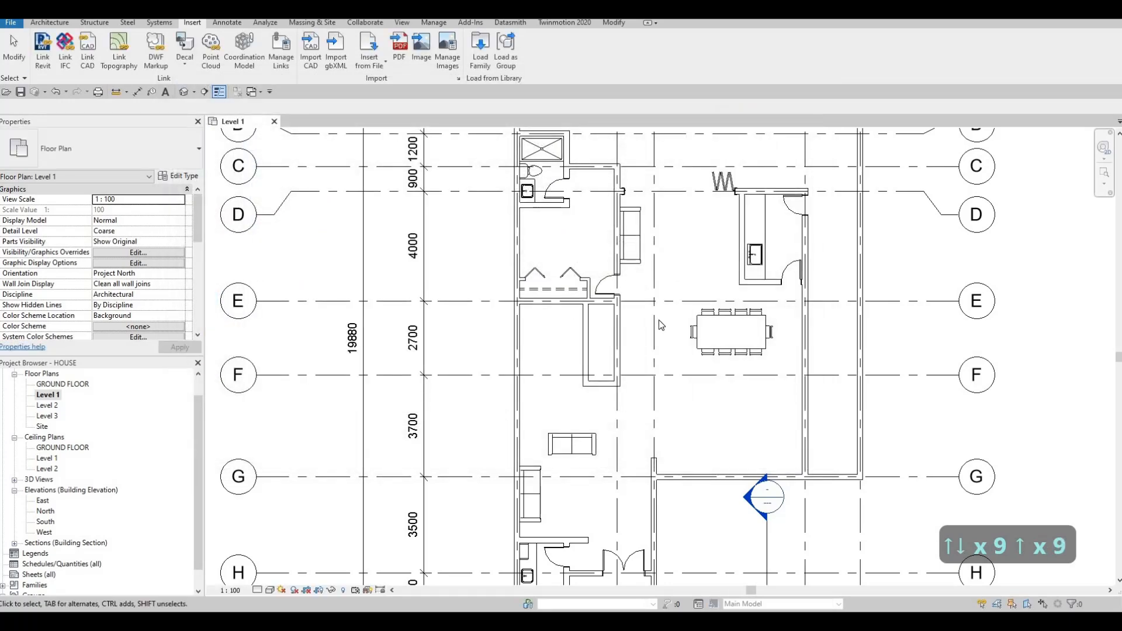
Place an M_Chair-Desk rotated diagonally by the bedroom door and move it into the open area between grid E and the new sofa
key("c")
key("m")
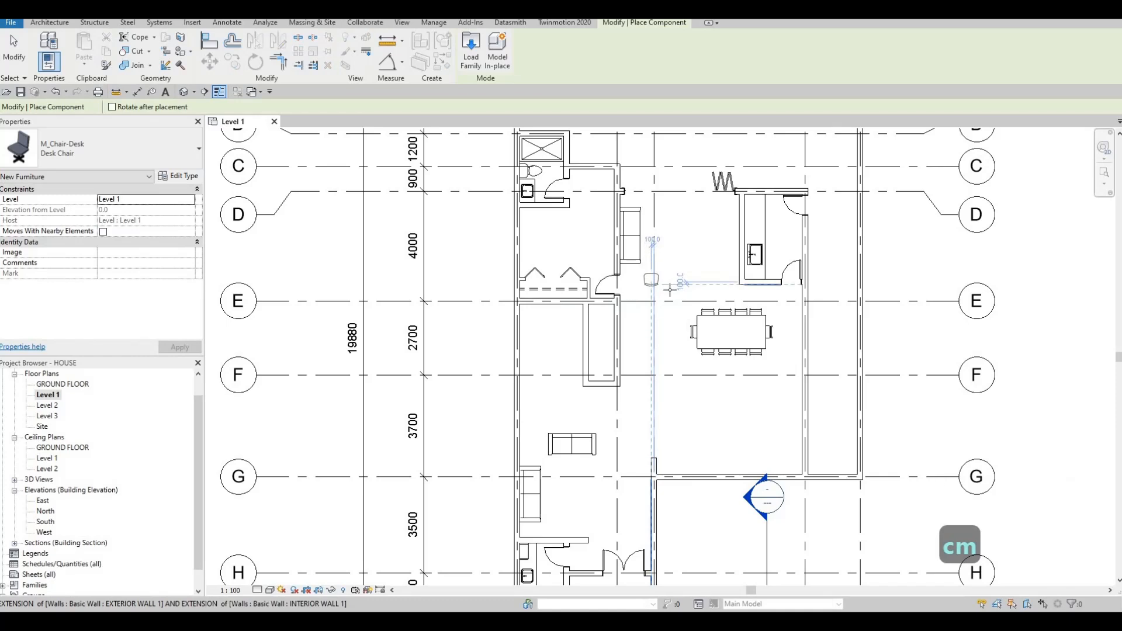
scroll(658, 271, "up", 2)
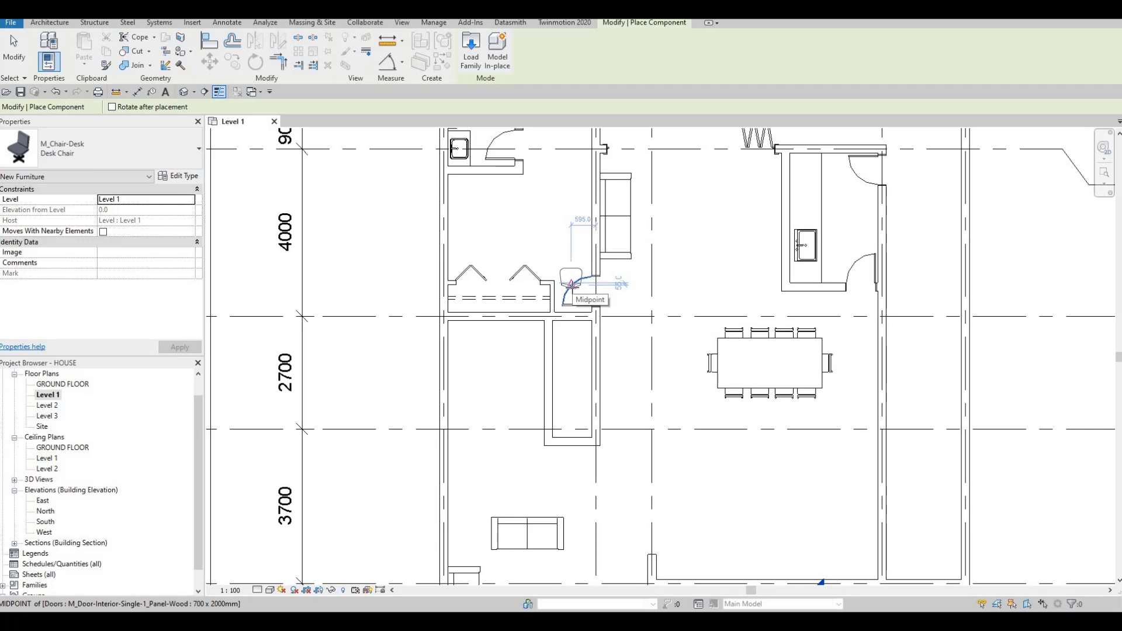
key("space")
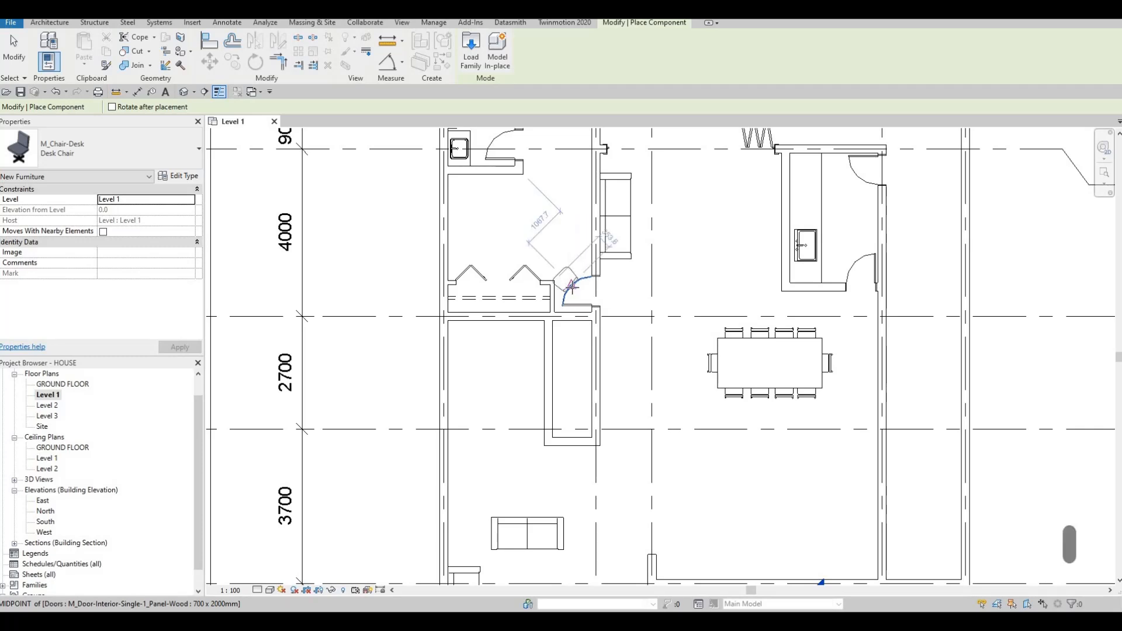
key("space")
key("space")
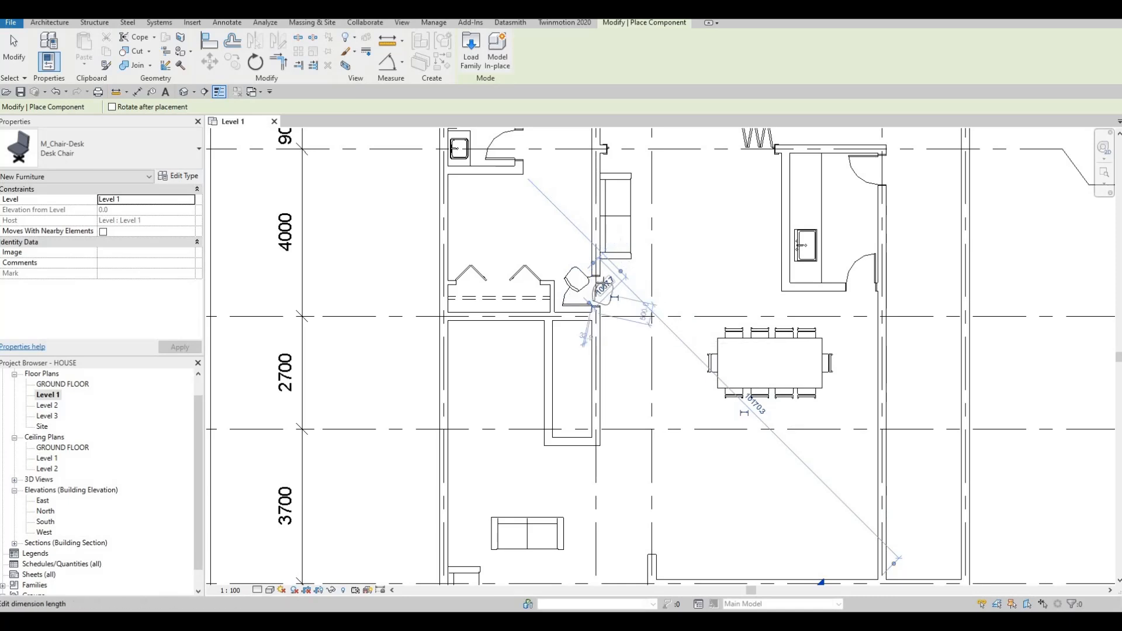
scroll(579, 292, "up", 2)
key("Escape")
key("Escape")
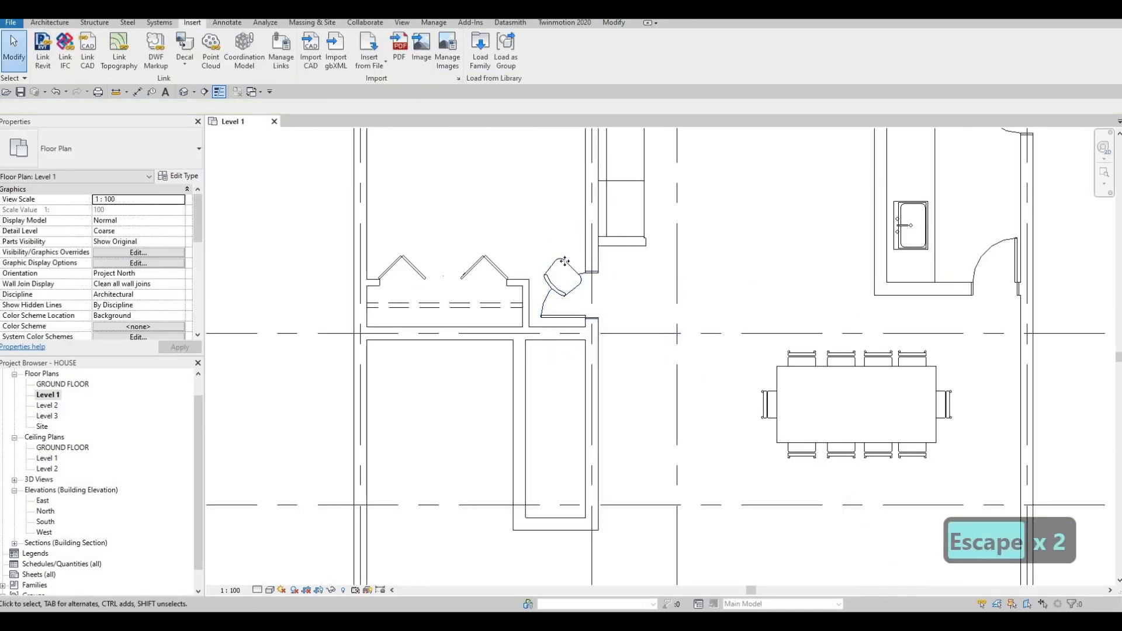
left_click_drag(565, 262, 716, 274)
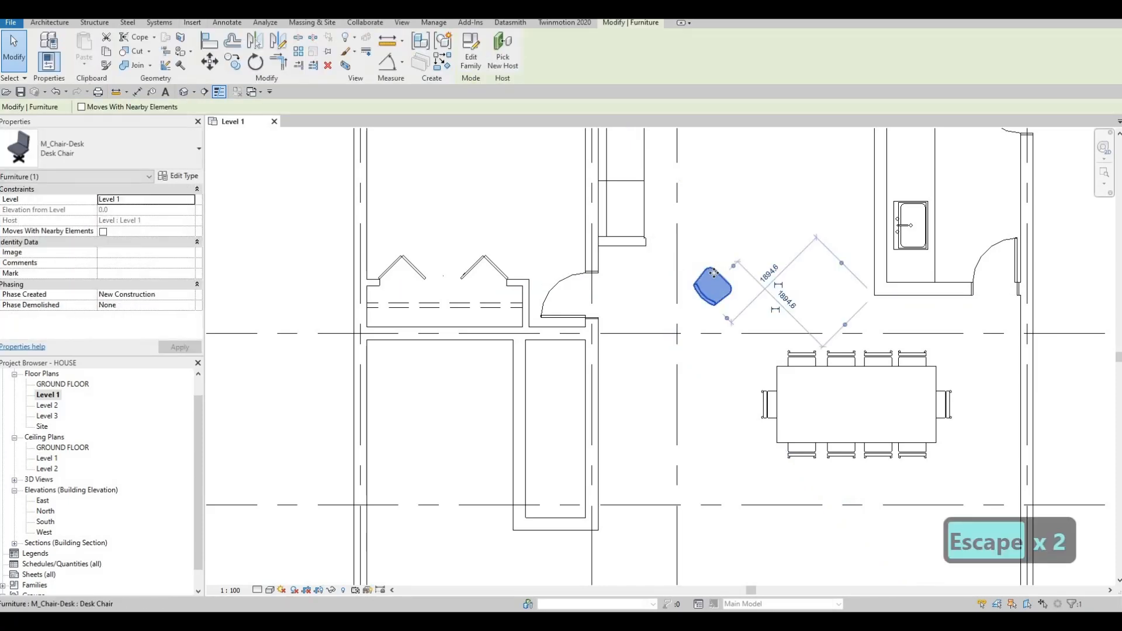
Copy the diagonal desk chair 1000 mm horizontally toward the kitchen
key("c")
key("o")
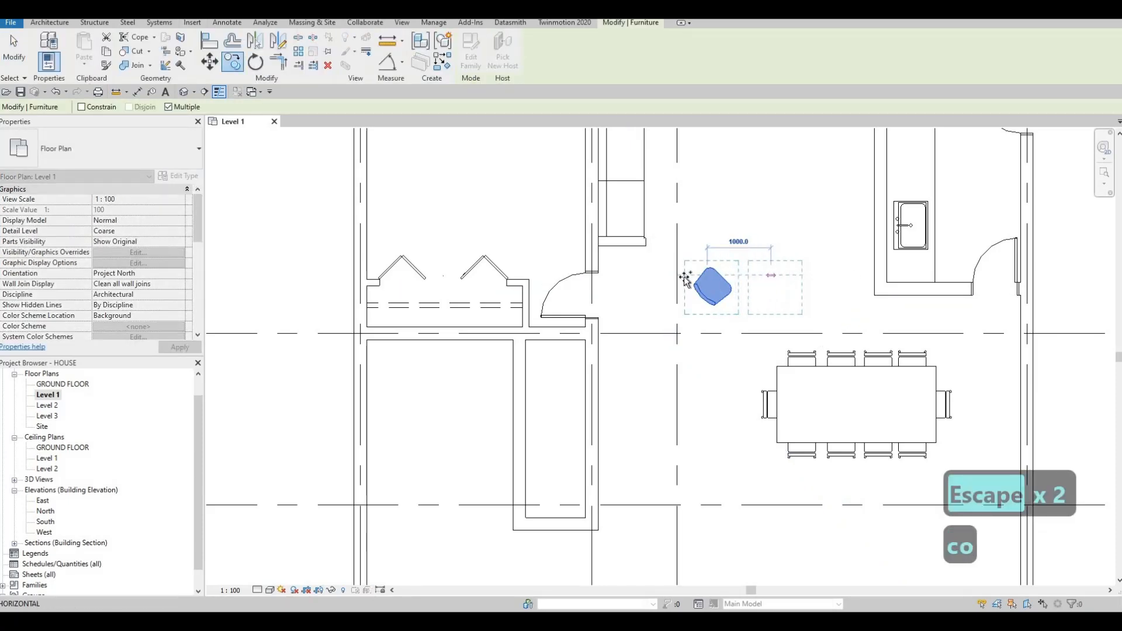
left_click(685, 278)
key("Escape")
key("Escape")
key("Escape")
scroll(701, 317, "down", 2)
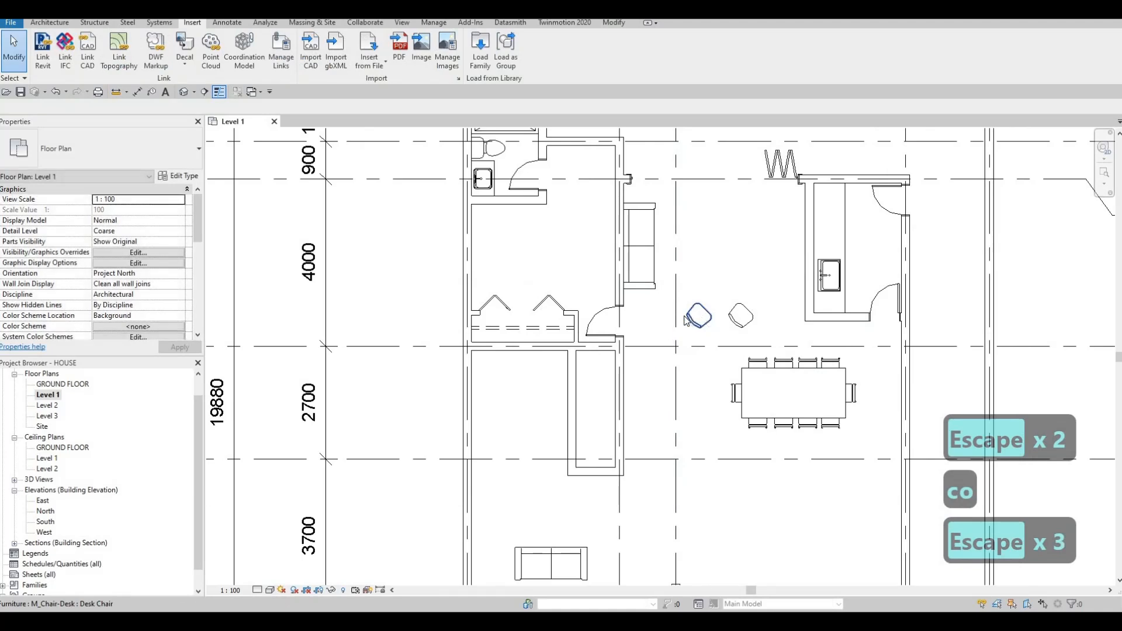
Nudge the two desk chairs together slightly toward the bedroom wall and up toward grid D
left_click(740, 318)
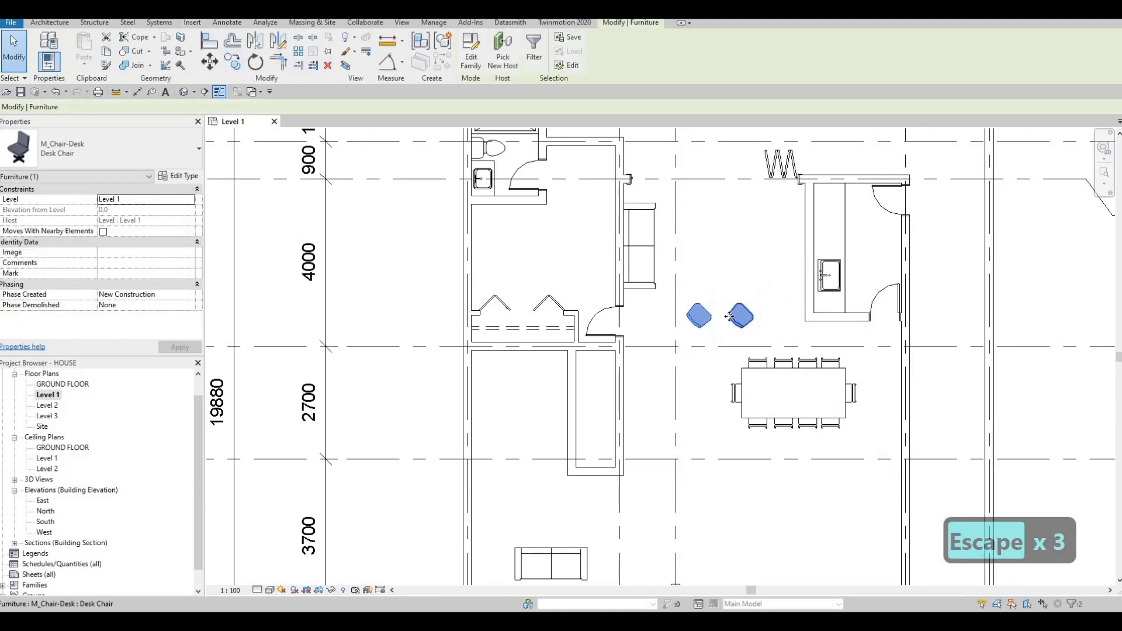
key("Left")
key("Left")
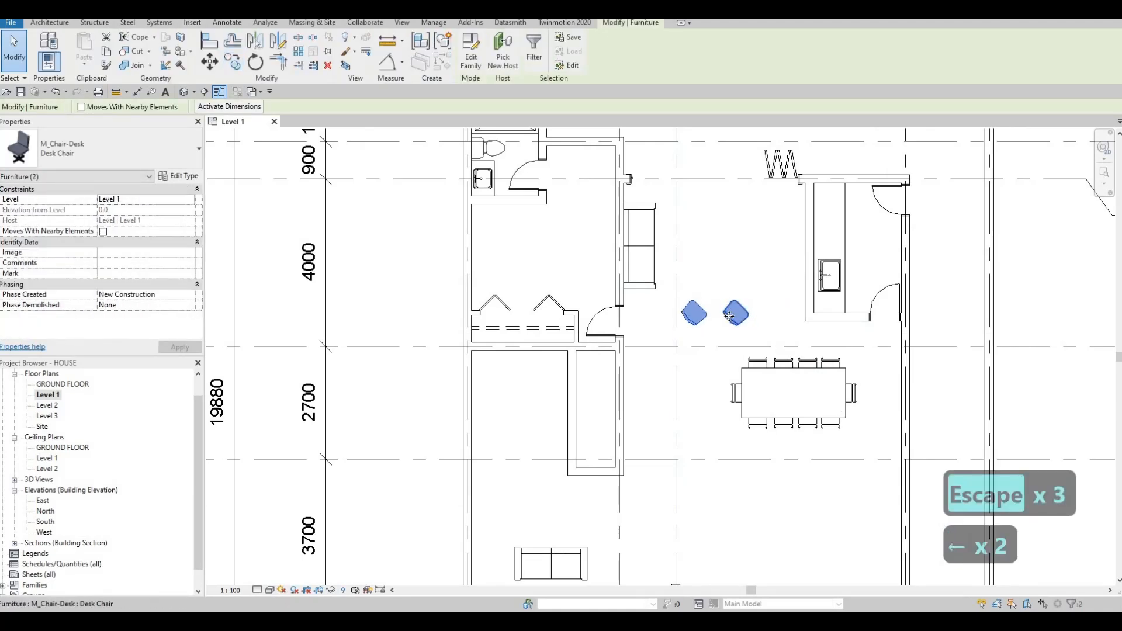
key("Up")
key("Up")
key("Return")
key("Up")
key("Down")
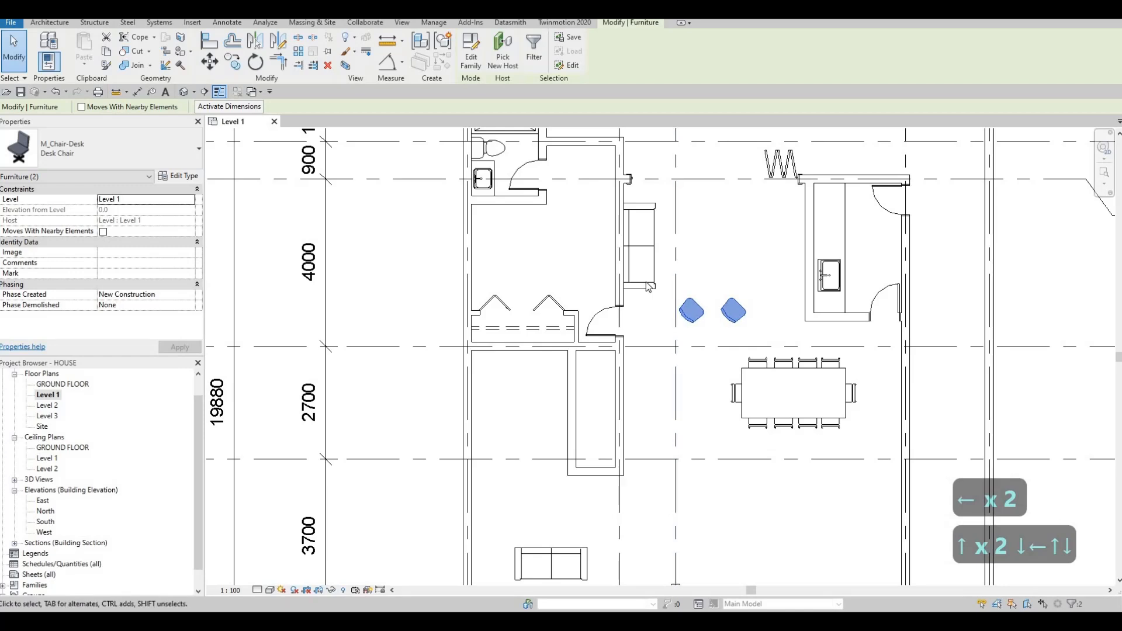
Nudge the sofa along the bedroom wall until its upper end sits 1740 mm from grid C
left_click(648, 286)
key("Up")
key("Up")
key("Up")
key("Up")
key("Up")
key("Up")
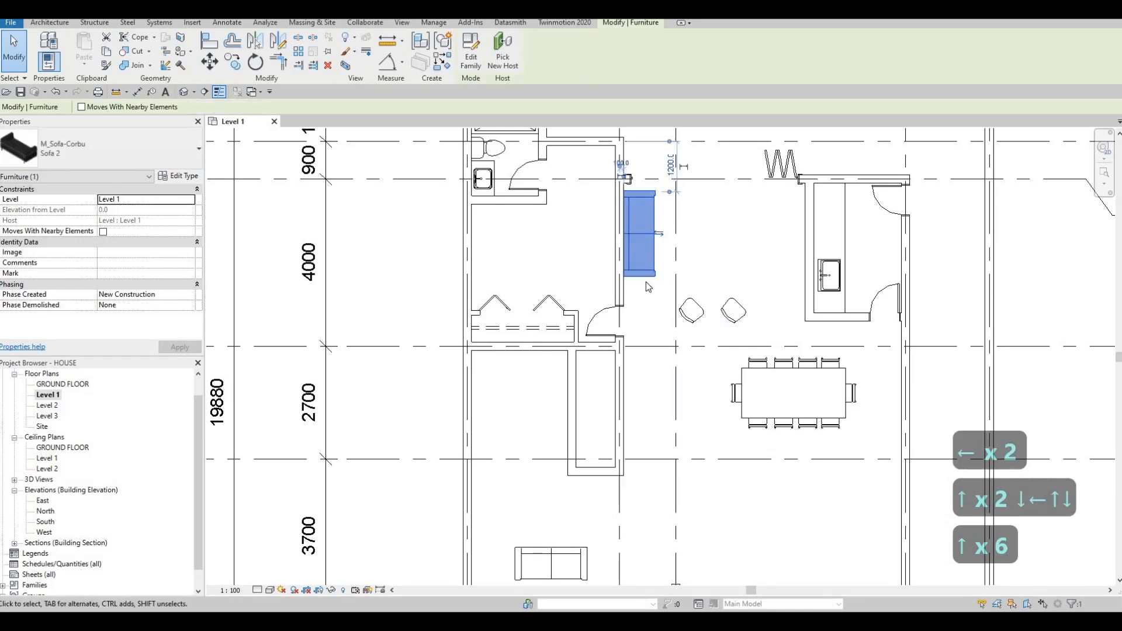
key("Down")
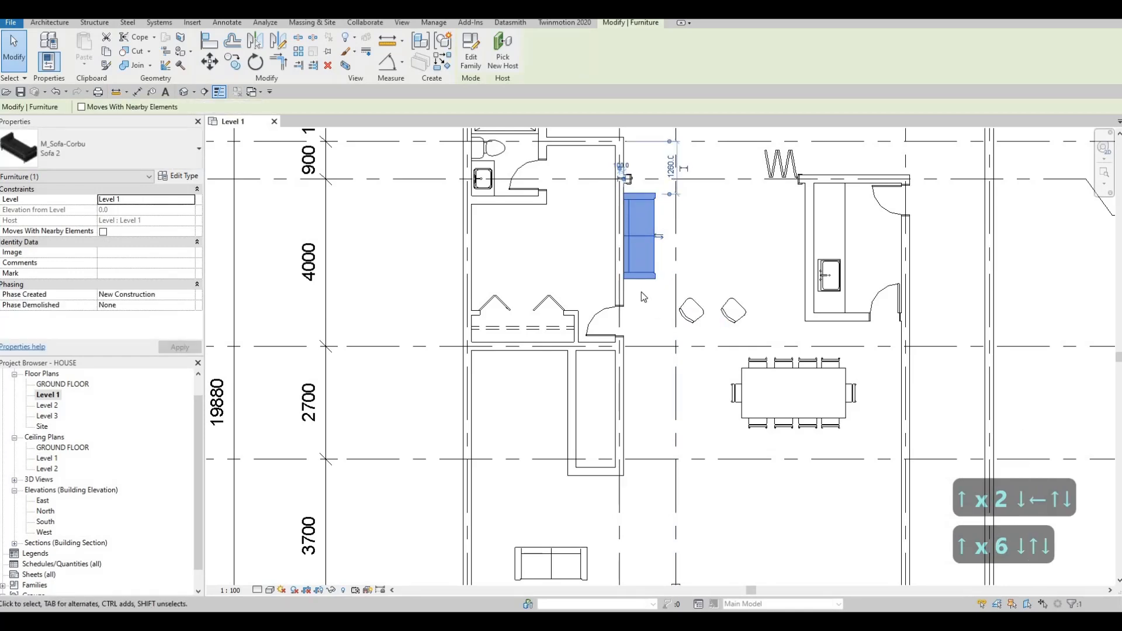
key("Down")
key("Down")
key("Down")
key("Down")
key("Down")
key("Down")
key("Down")
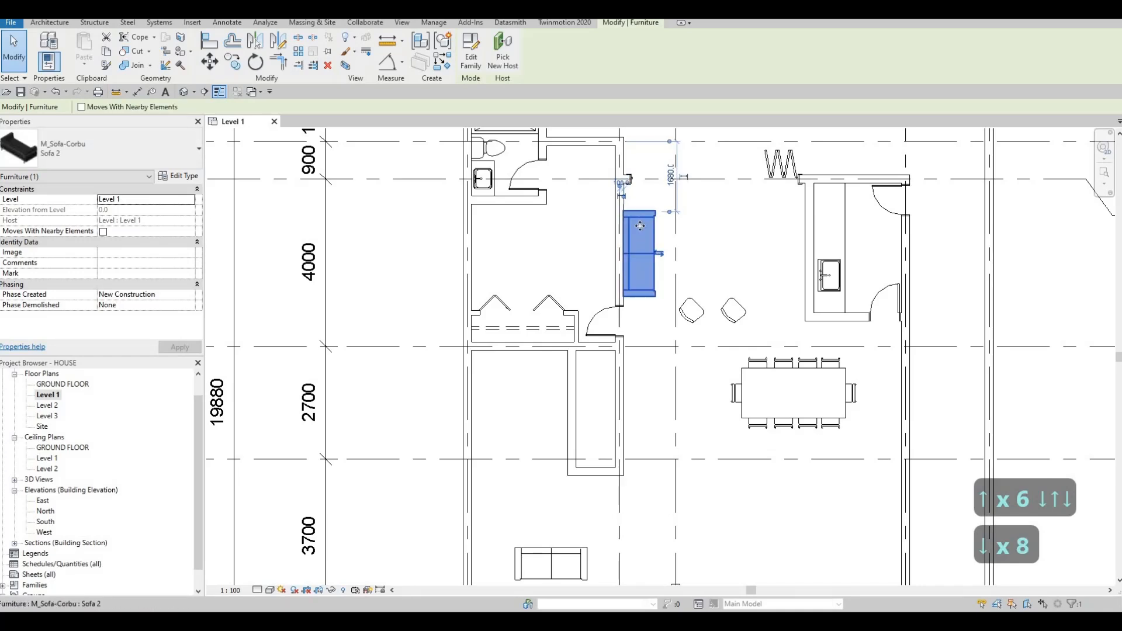
key("Up")
key("Down")
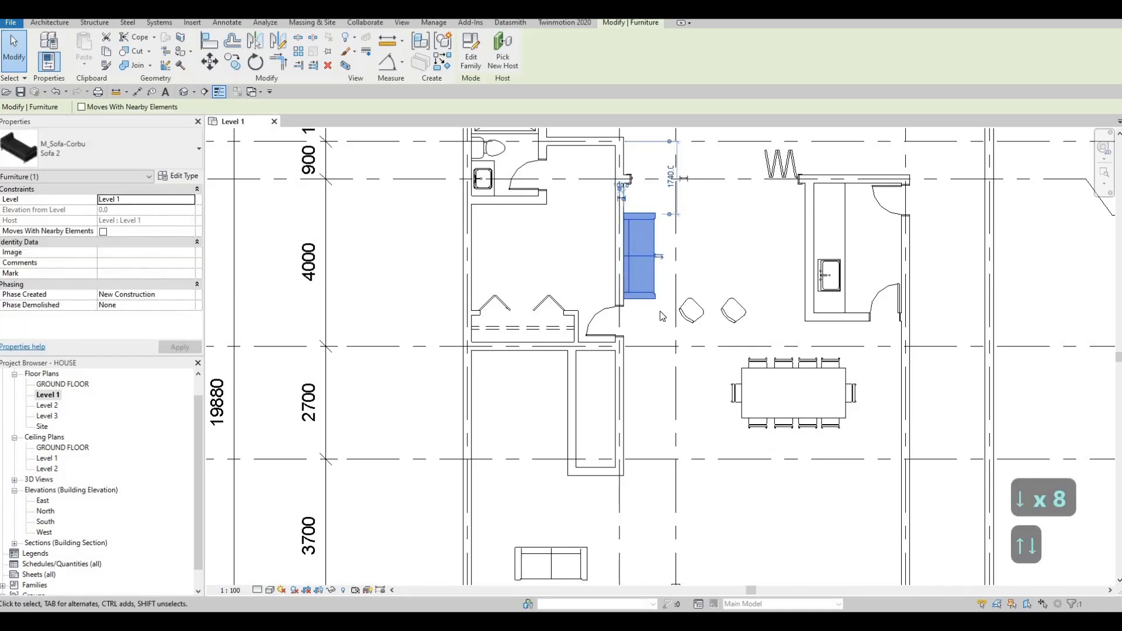
key("Up")
key("Down")
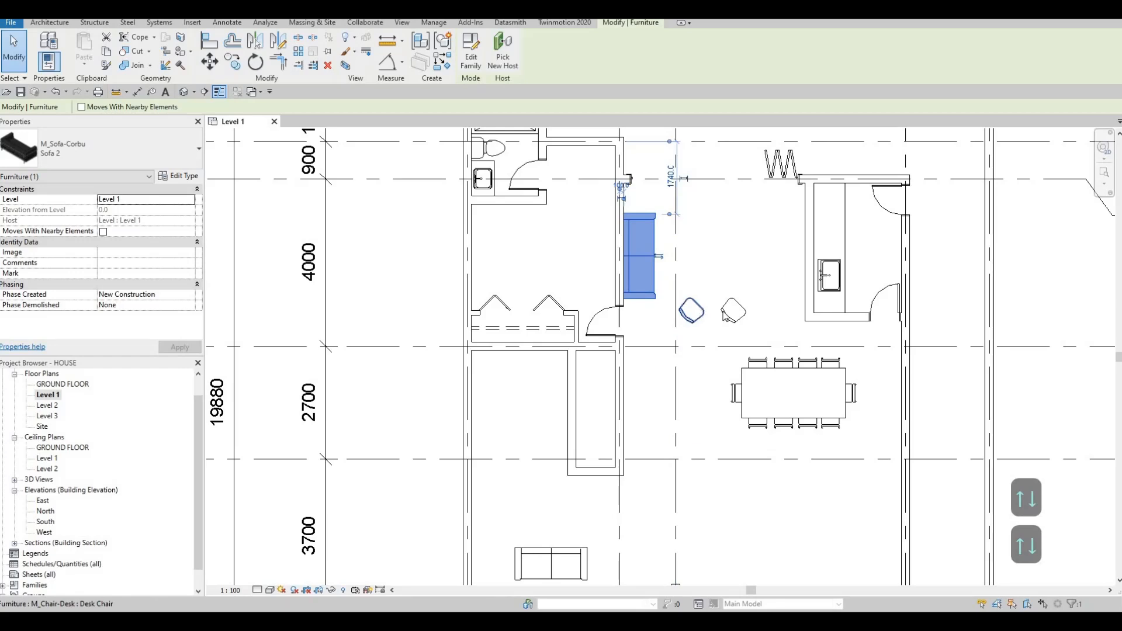
Nudge each desk chair individually toward the bedroom wall so the pair sits closer together
left_click(725, 315)
key("Left")
key("Left")
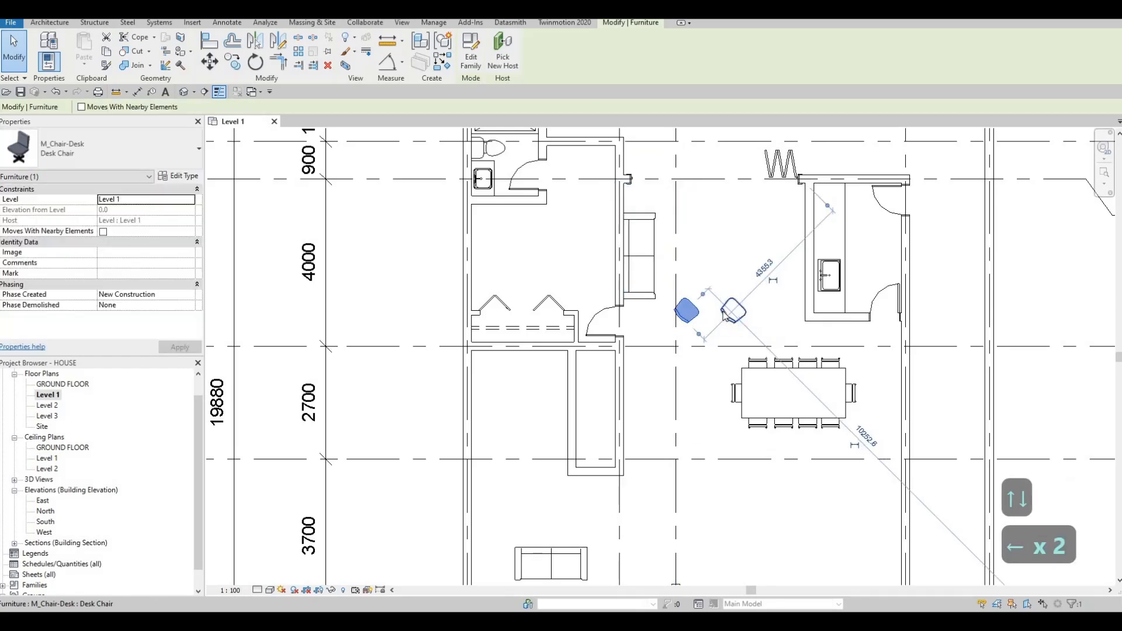
key("Left")
key("Left")
key("Left")
key("Left")
key("Left")
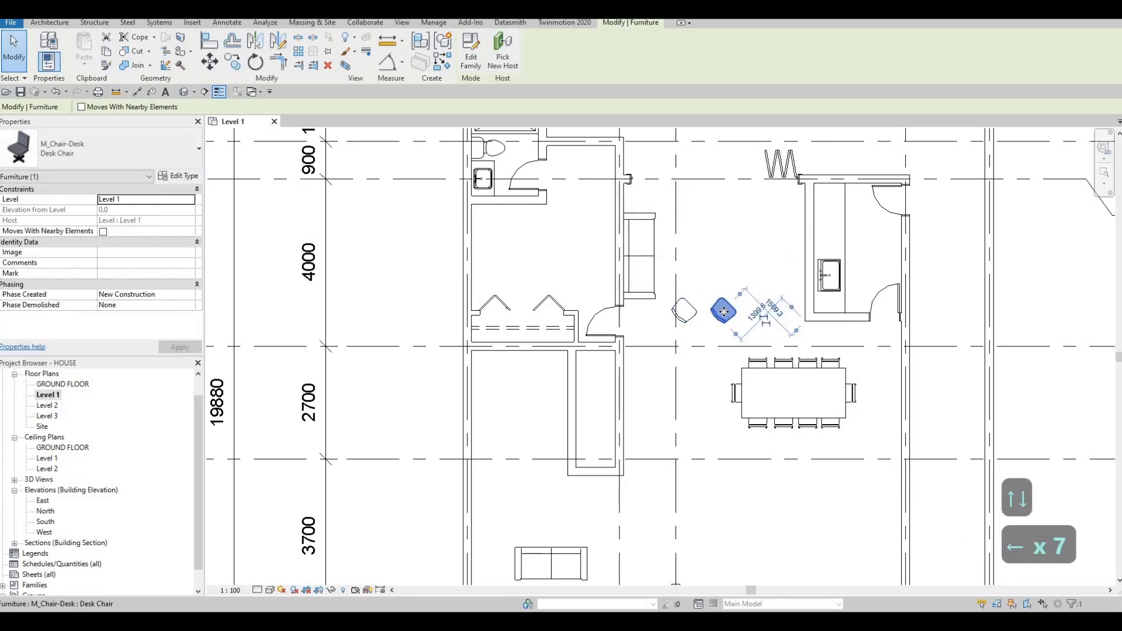
key("Left")
middle_click_drag(706, 334, 756, 301)
key("Escape")
key("Escape")
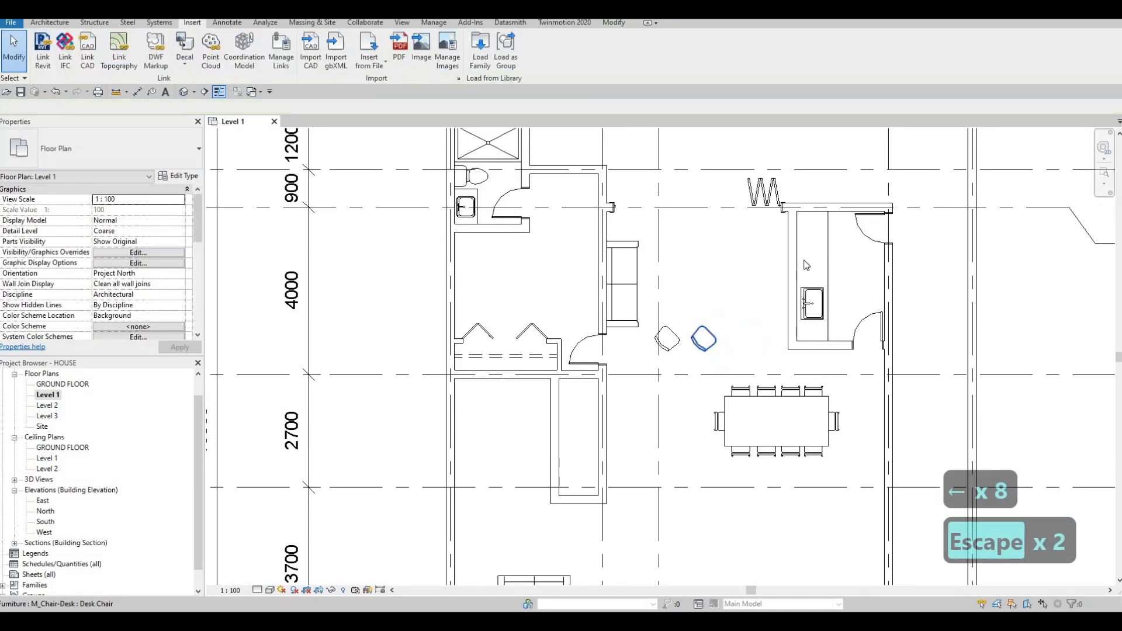
Load the M_Table-Coffee family from the Tables folder of the Furniture library
scroll(830, 193, "down", 1)
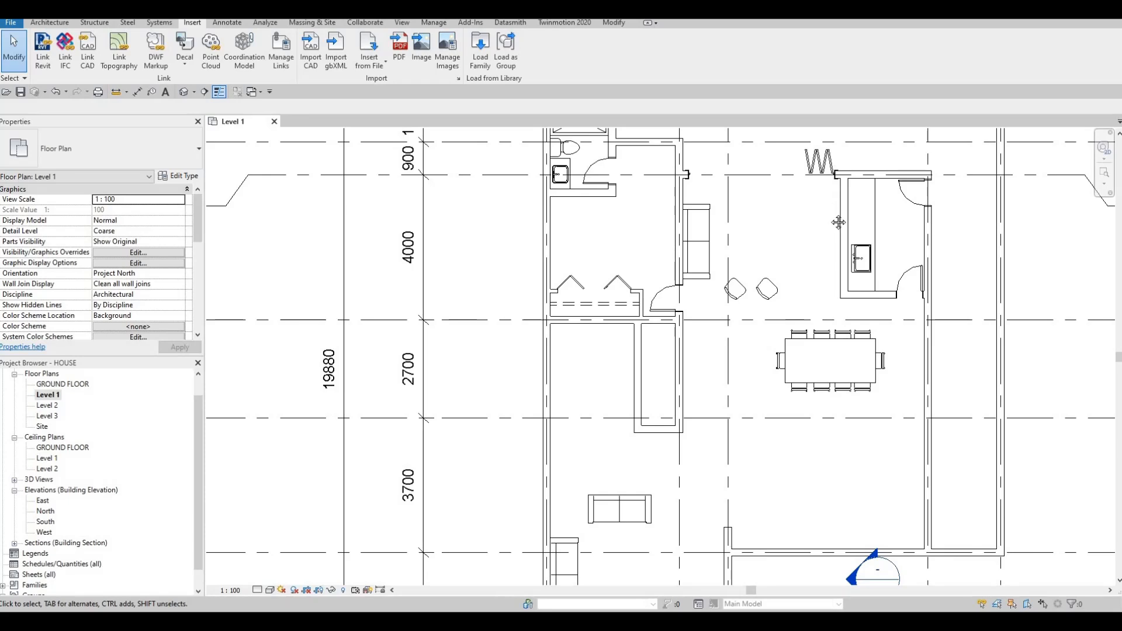
scroll(823, 193, "down", 5)
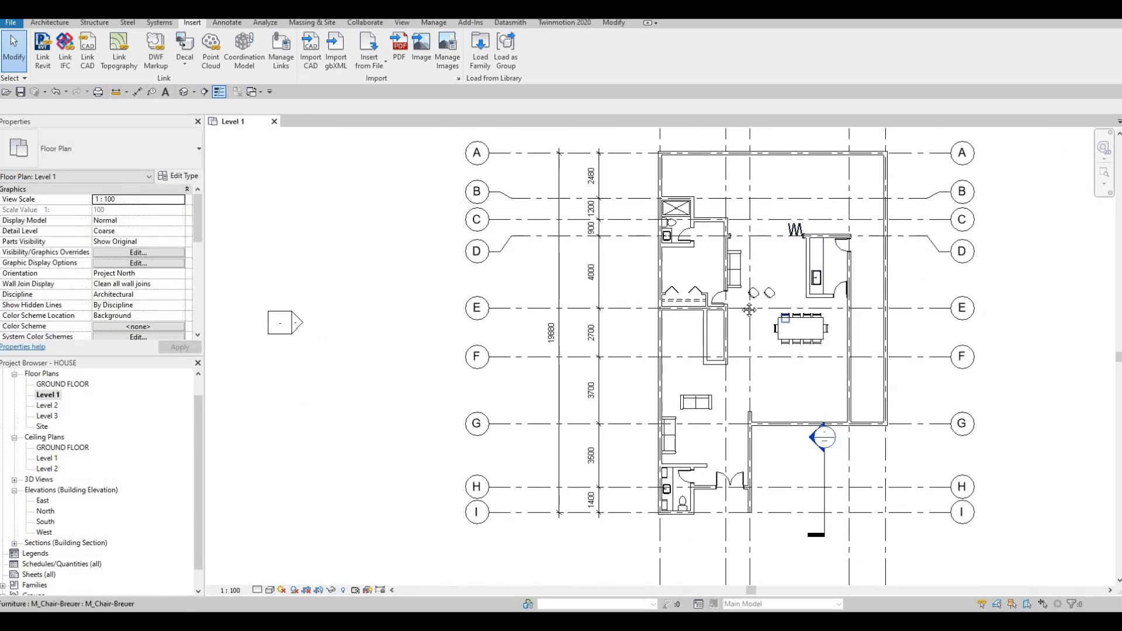
middle_click_drag(750, 310, 714, 237)
key("Escape")
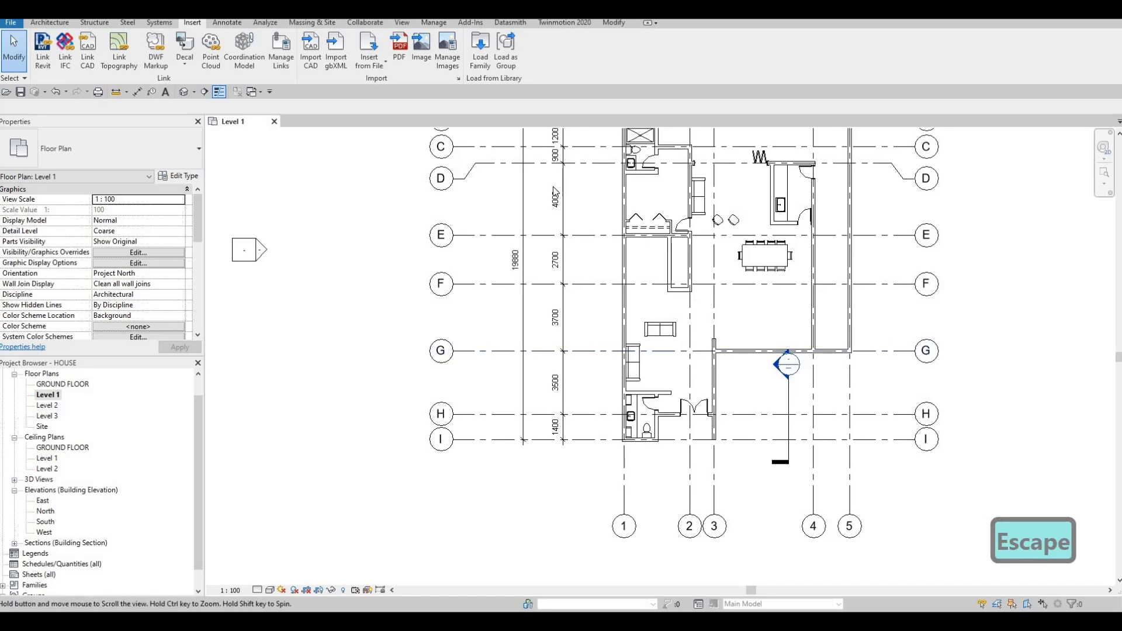
middle_click_drag(556, 192, 549, 181)
key("Escape")
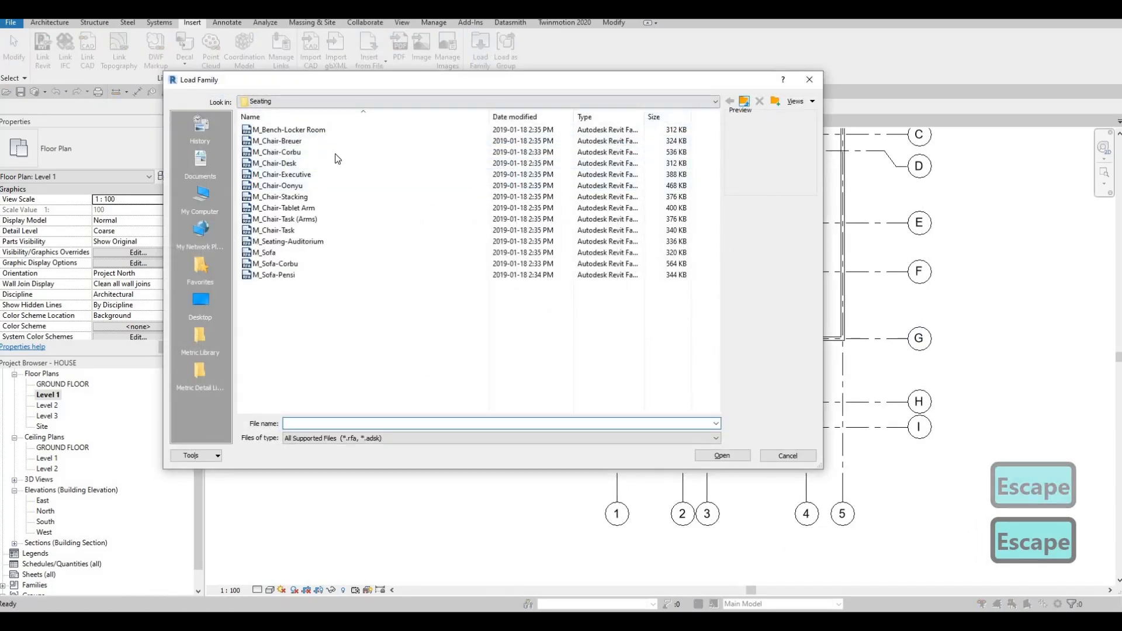
key("BackSpace")
key("Down")
key("Down")
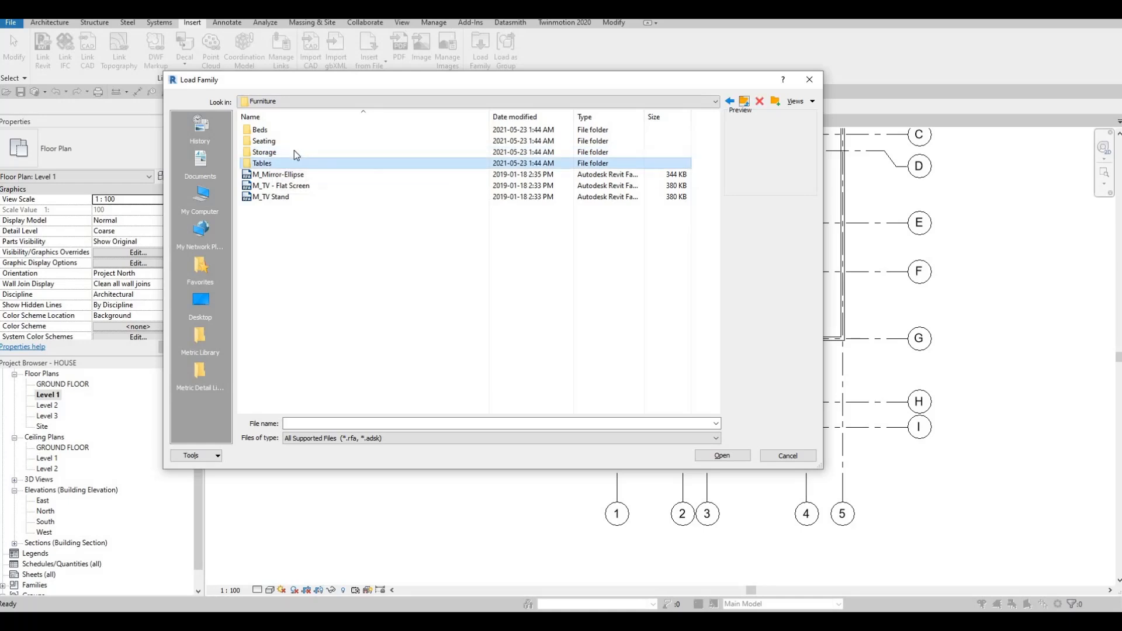
key("Return")
left_click(300, 140)
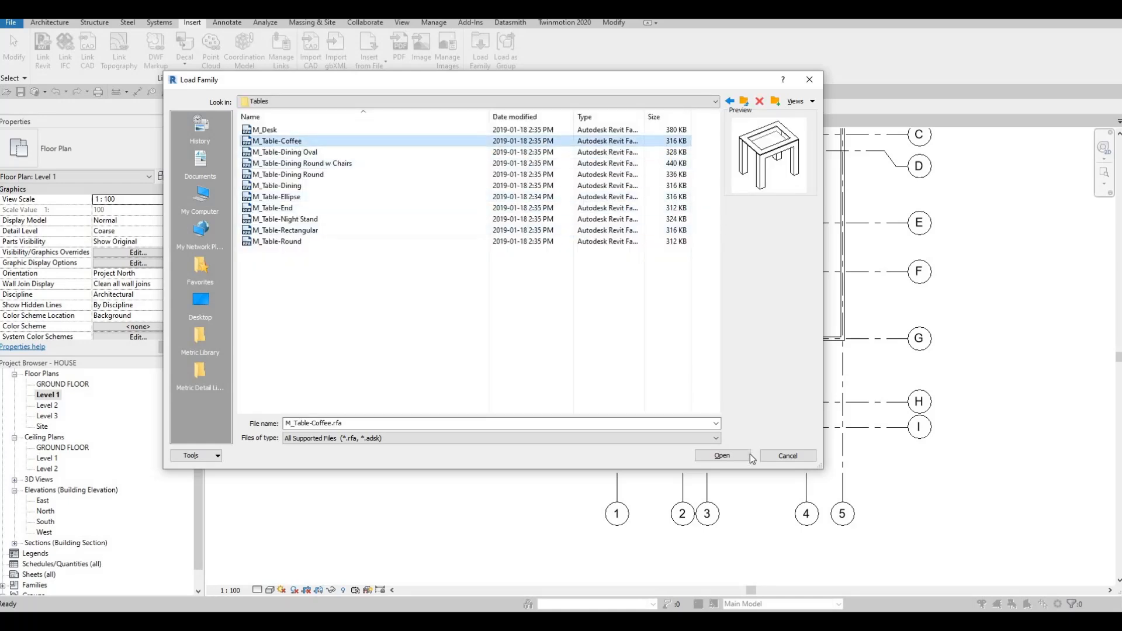
left_click(734, 458)
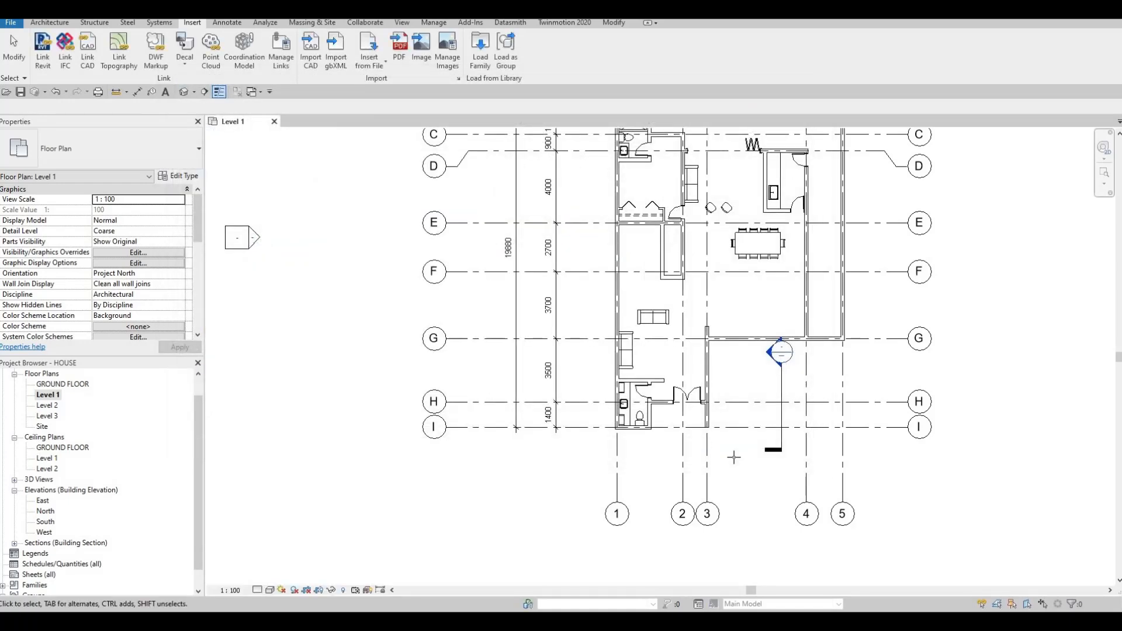
Place a 0610 x 0610 x 0610mm M_Table-Coffee in the open area between the bedroom-wall sofa and the kitchen
key("c")
key("m")
scroll(725, 187, "up", 3)
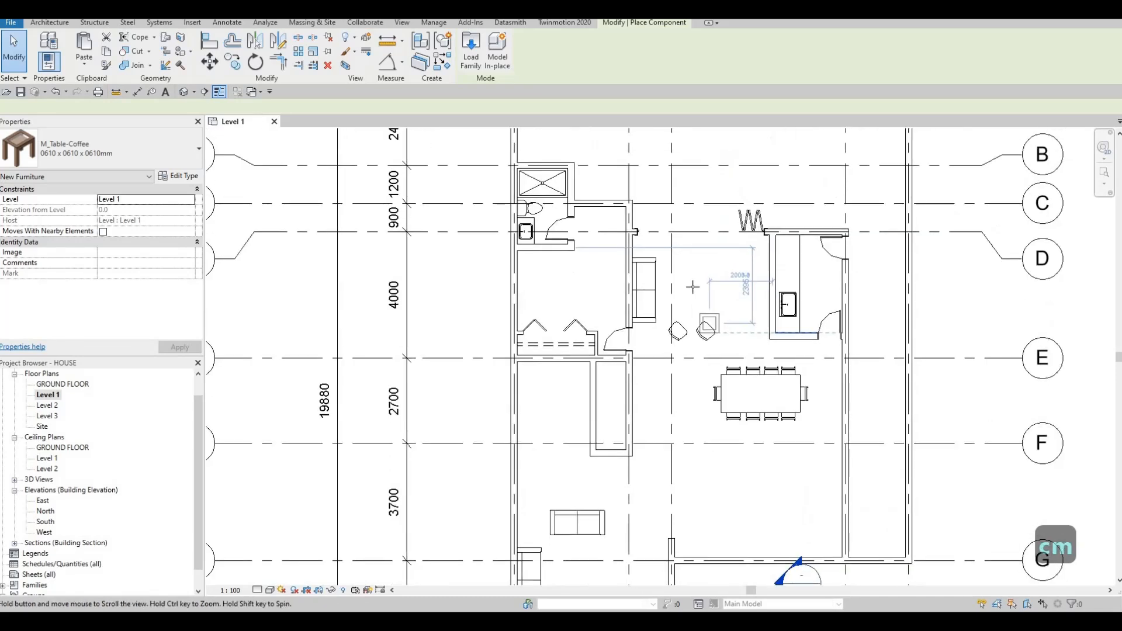
scroll(692, 287, "up", 2)
key("Escape")
key("Escape")
key("Escape")
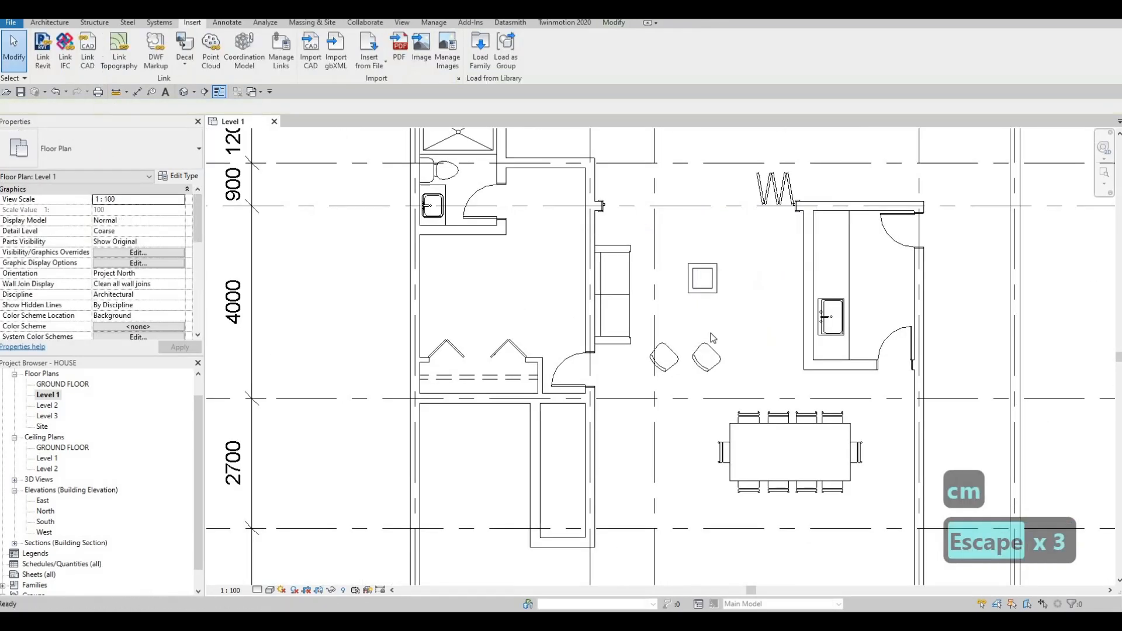
Try the 0787 x 0711 x 0610mm type on the coffee table and switch it to 0915 x 1830 x 0457mm
left_click(702, 278)
left_click(99, 149)
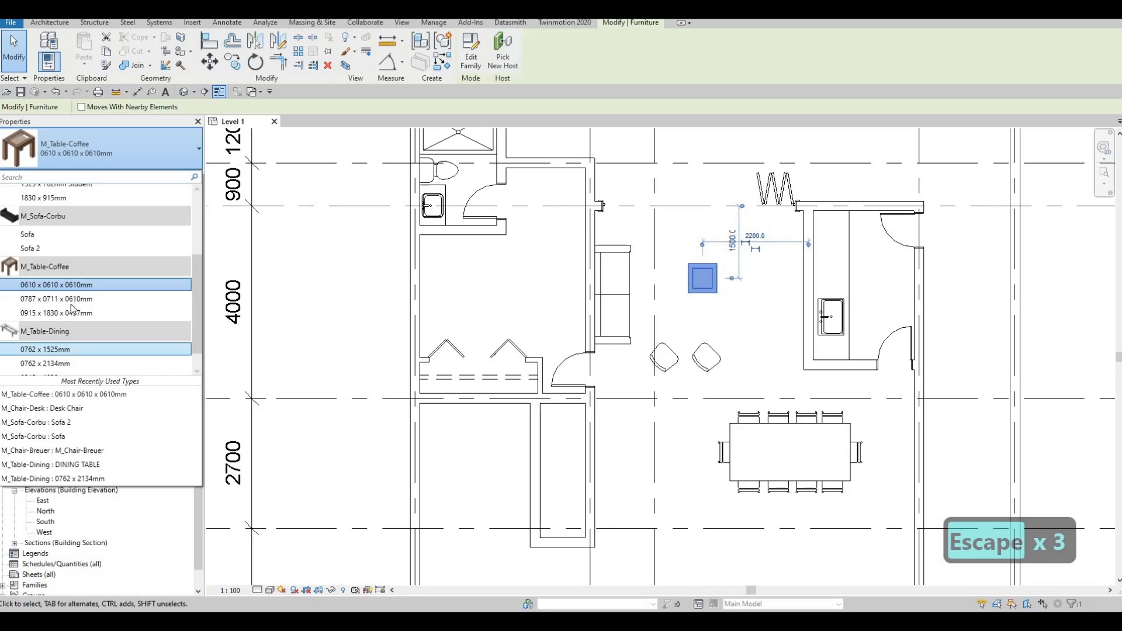
left_click(71, 301)
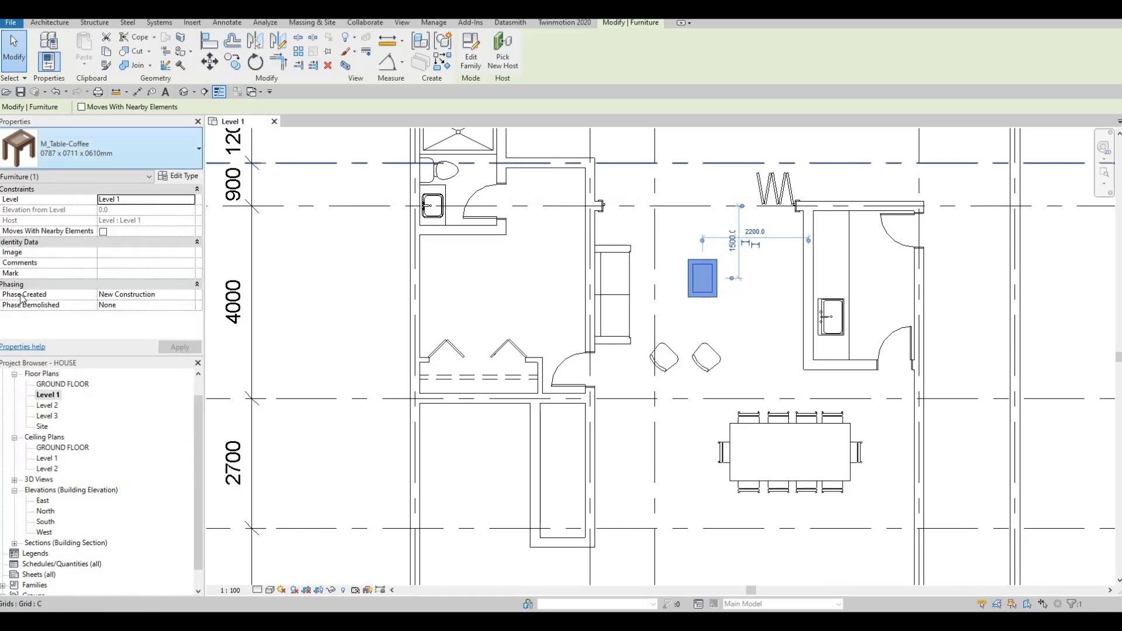
left_click(99, 149)
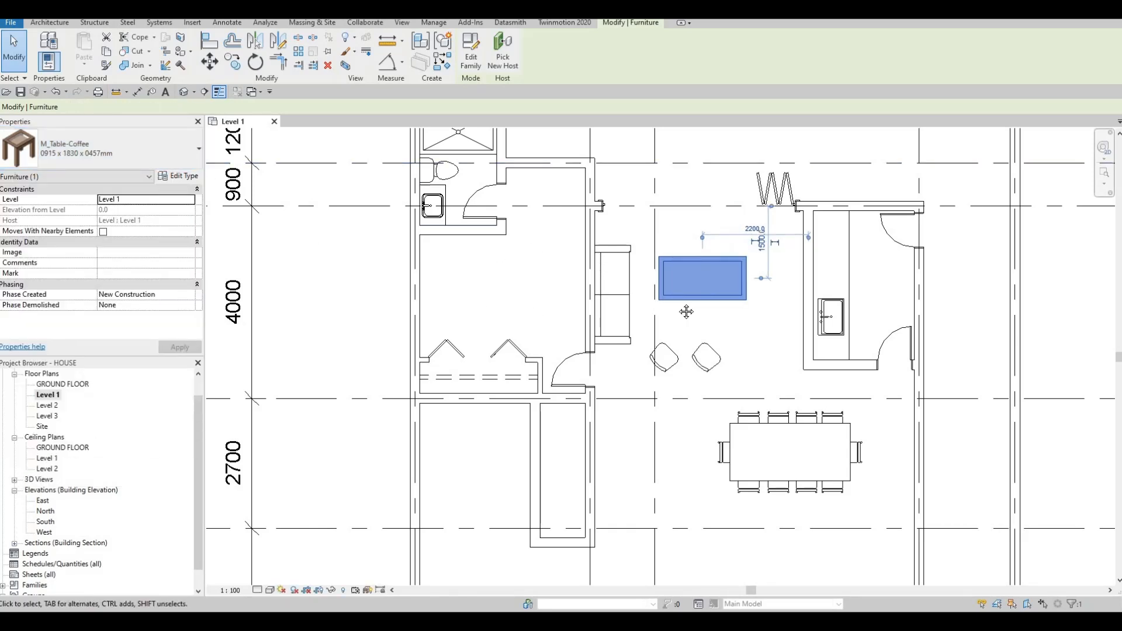
key("Escape")
Rotate the coffee table parallel to the sofa and move it to 2300 mm from grid 2 and 1700 mm from grid D
left_click(719, 293)
key("space")
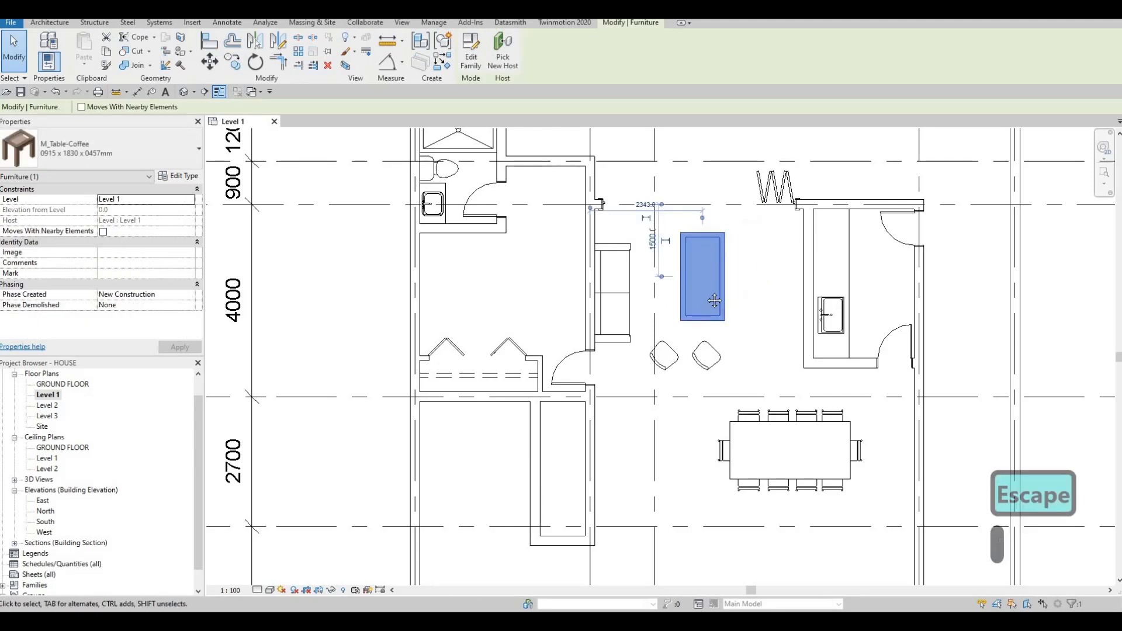
middle_click_drag(719, 292, 712, 281)
left_click_drag(707, 291, 705, 300)
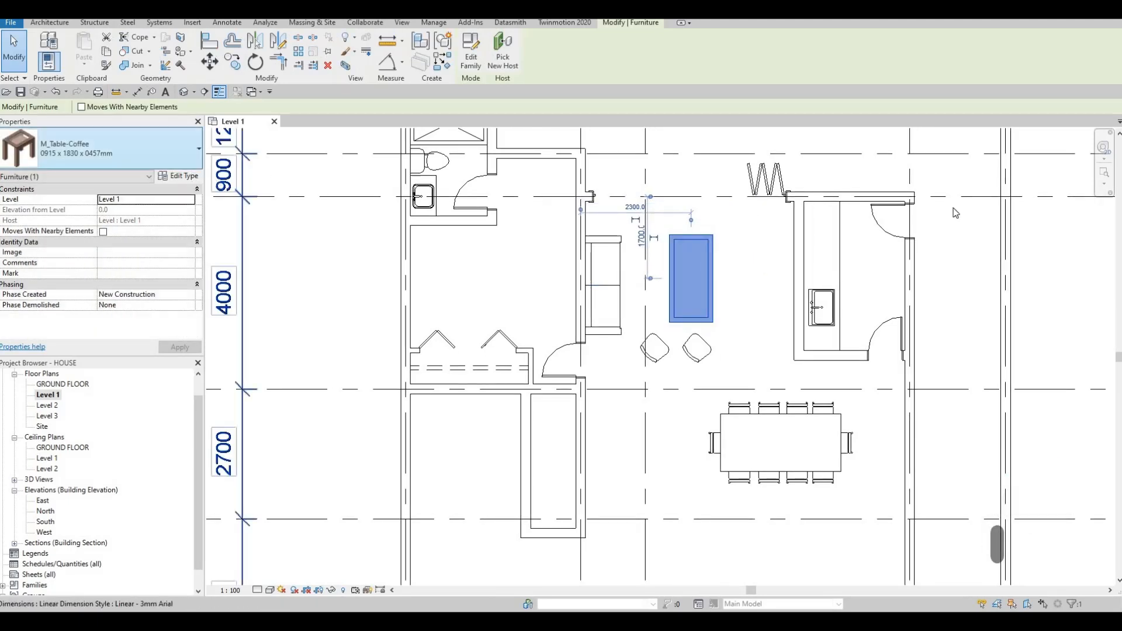
Duplicate the coffee table type as 0915 x 1830 x 0457mm 2 and set its width to 700 and length to 1500
left_click(184, 176)
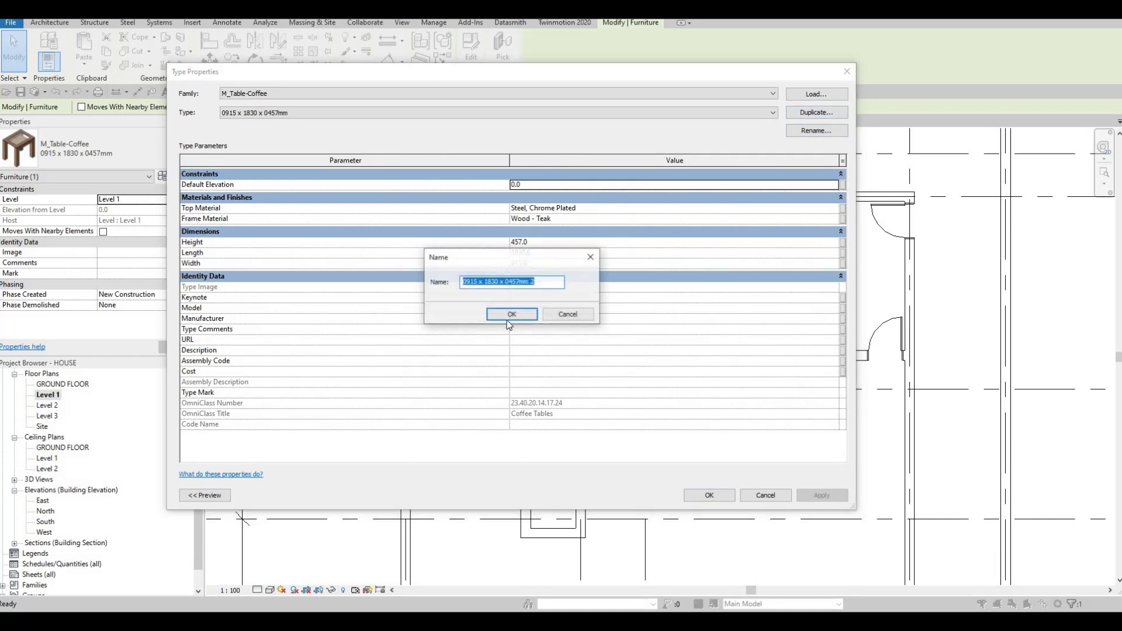
key("Return")
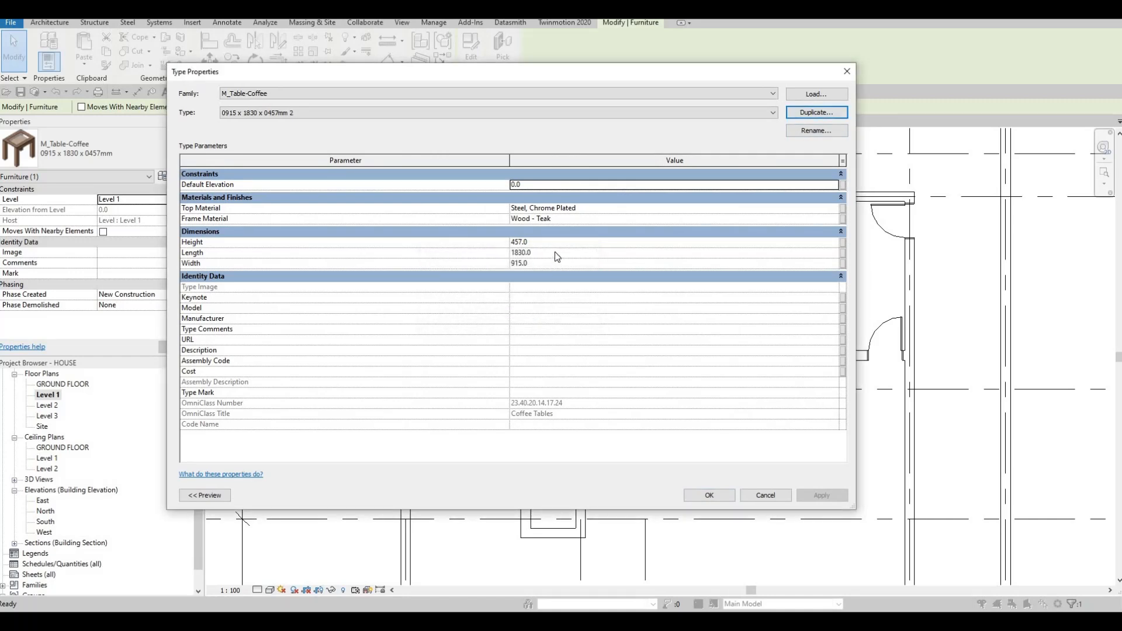
left_click(543, 263)
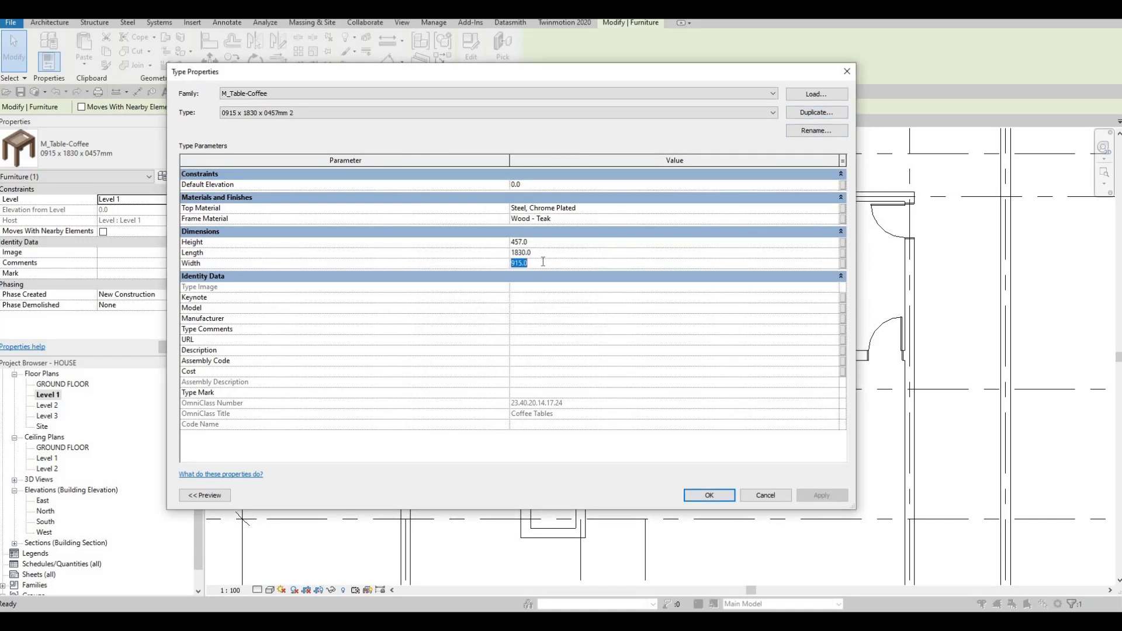
type("700")
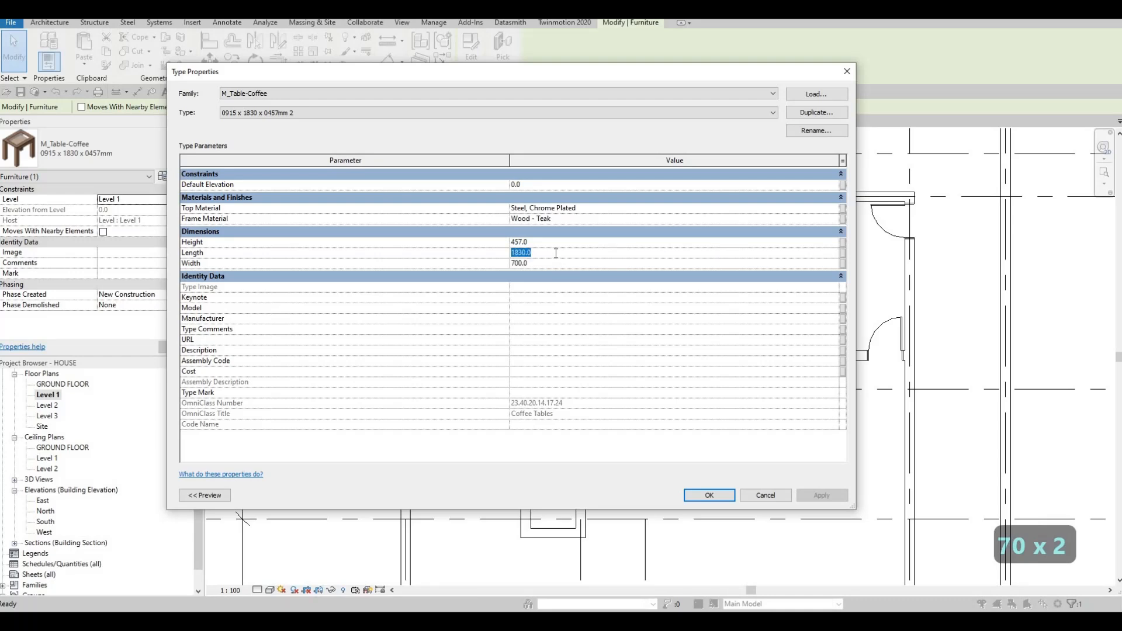
type("1500")
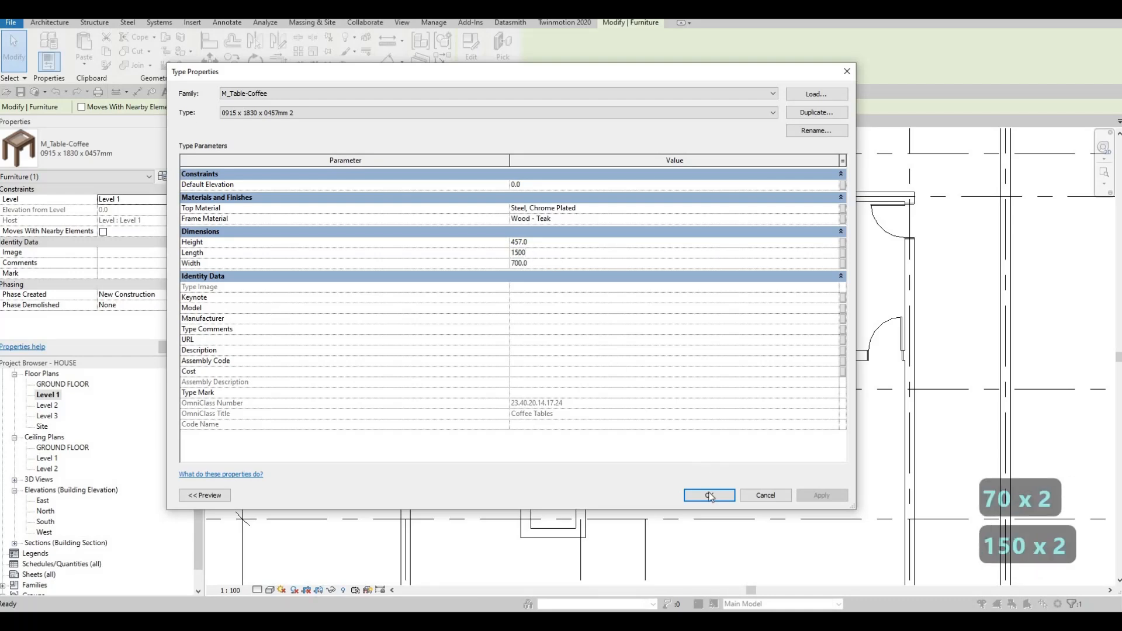
left_click(709, 495)
key("Escape")
key("Escape")
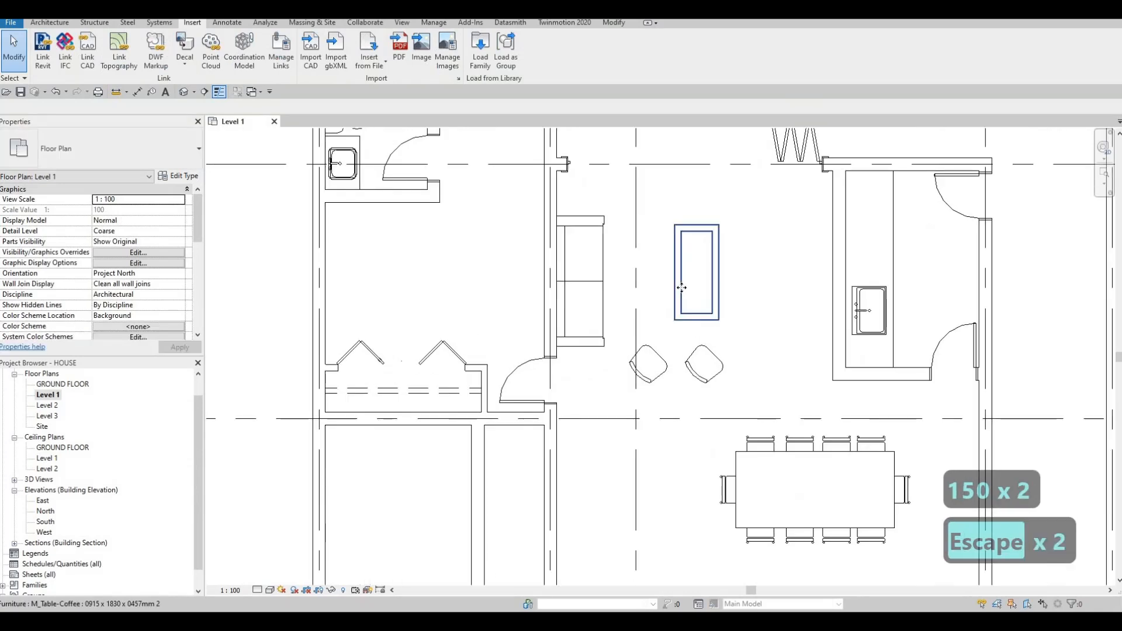
Move the resized coffee table closer to the sofa, 1900 mm from grid 2
left_click_drag(682, 287, 658, 293)
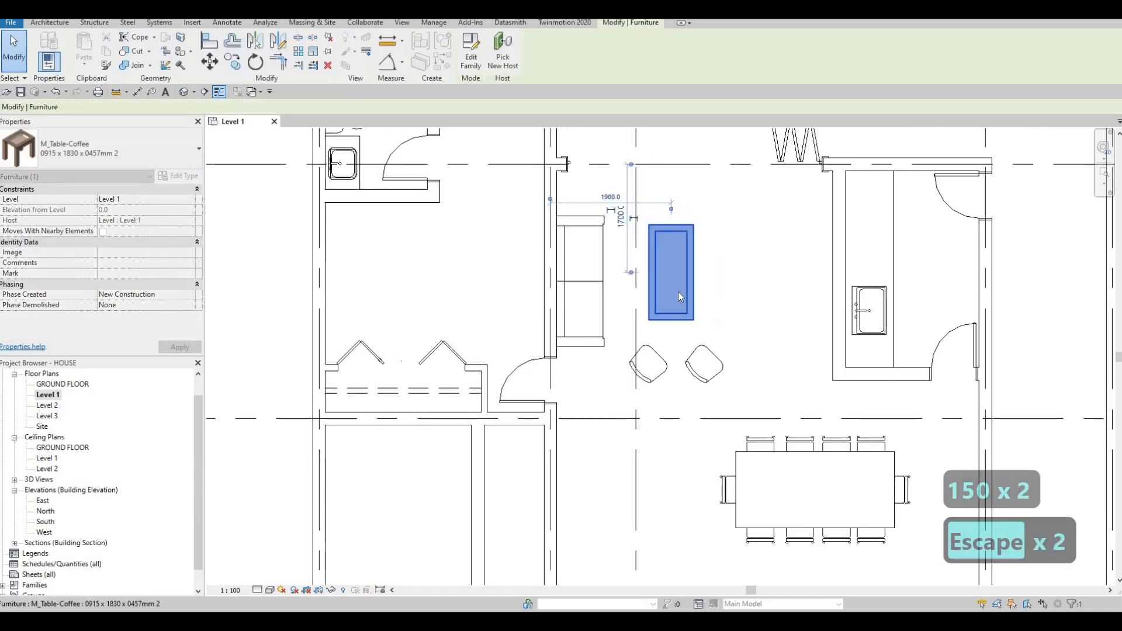
key("Escape")
Place a matching coffee table near grid G in front of the two lower living-area sofas, lengthwise along the exterior-wall sofa
left_click(693, 278)
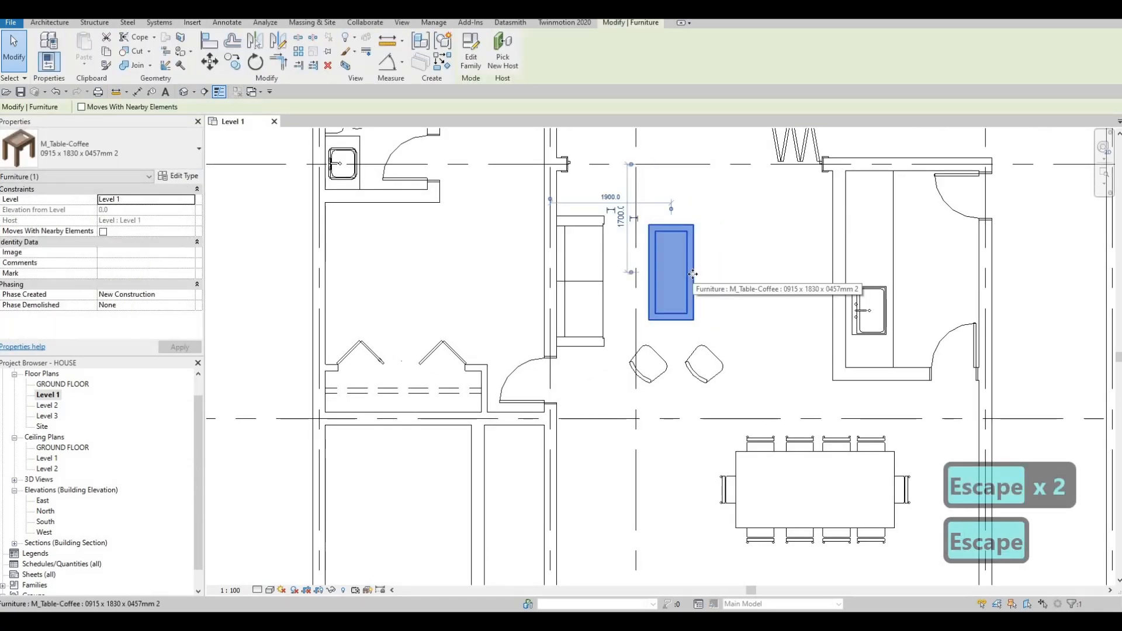
key("c")
key("s")
middle_click_drag(604, 361, 621, 276)
scroll(623, 306, "down", 2)
middle_click_drag(502, 486, 600, 181)
key("c")
key("s")
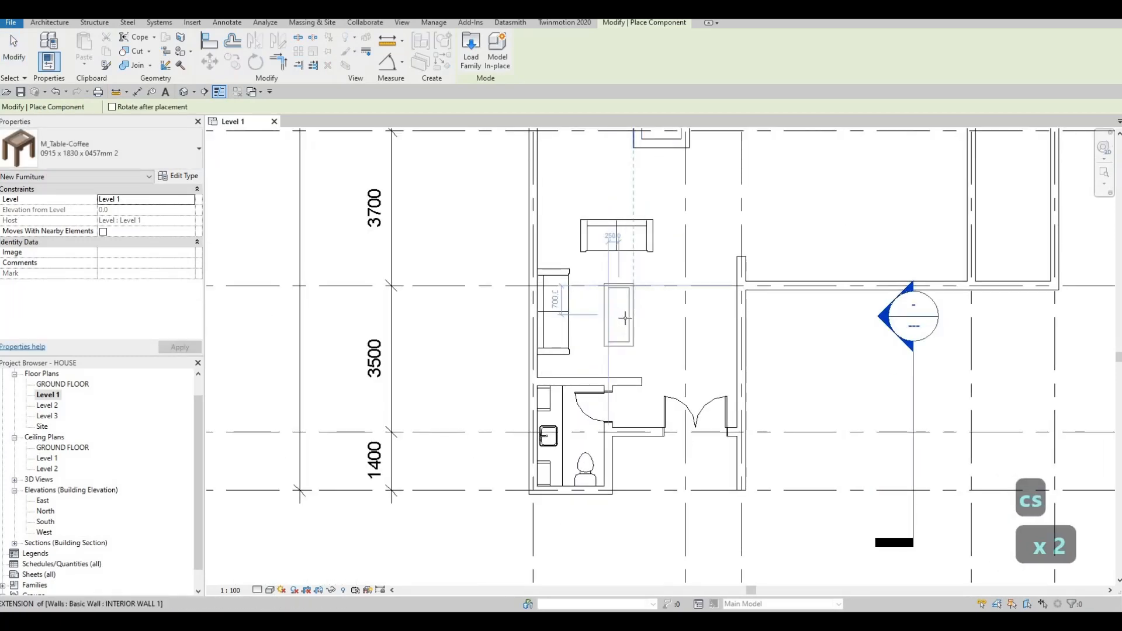
left_click(688, 259)
key("Escape")
key("Escape")
key("Escape")
key("Escape")
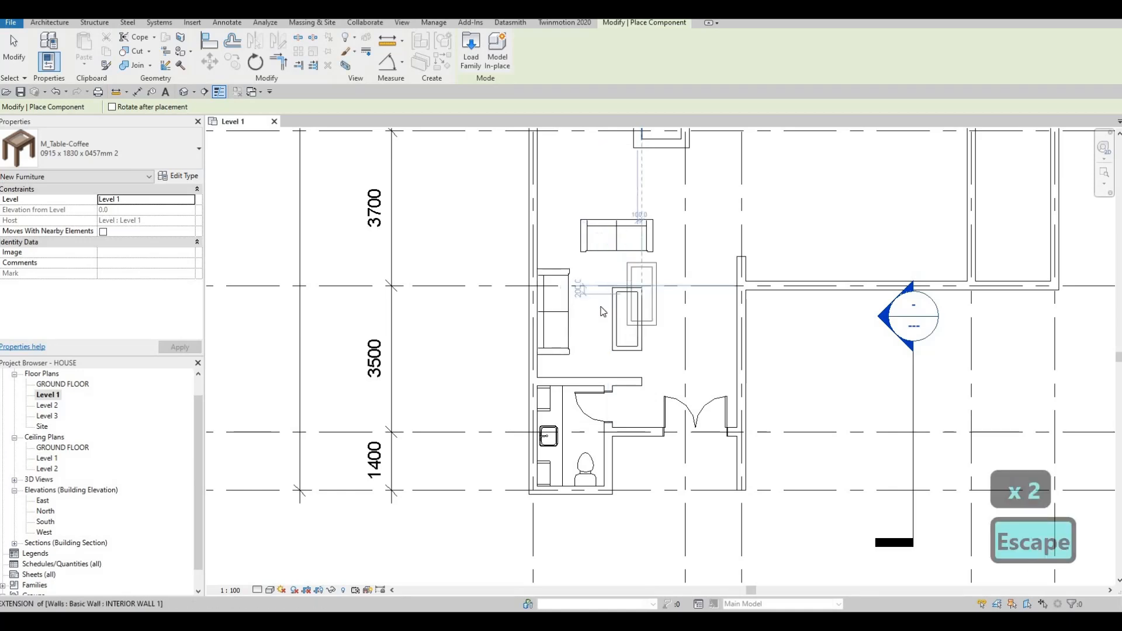
Nudge the coffee table near grid G slightly toward the exterior-wall sofa and toward grid F
scroll(570, 351, "down", 2)
key("Left")
key("Left")
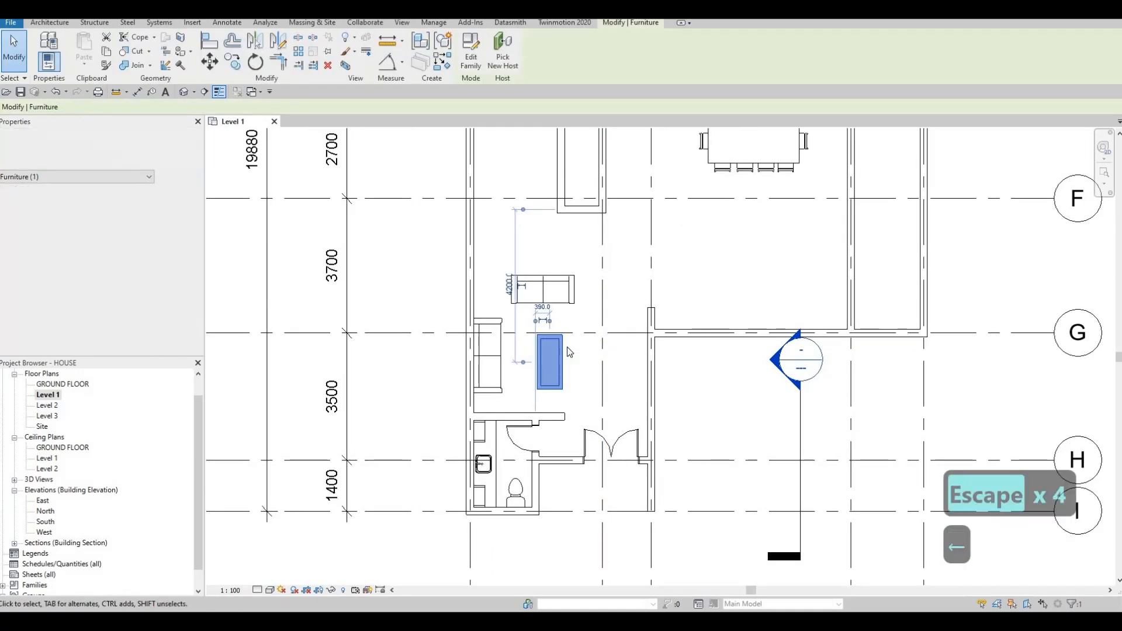
key("Up")
key("Up")
key("Left")
key("Down")
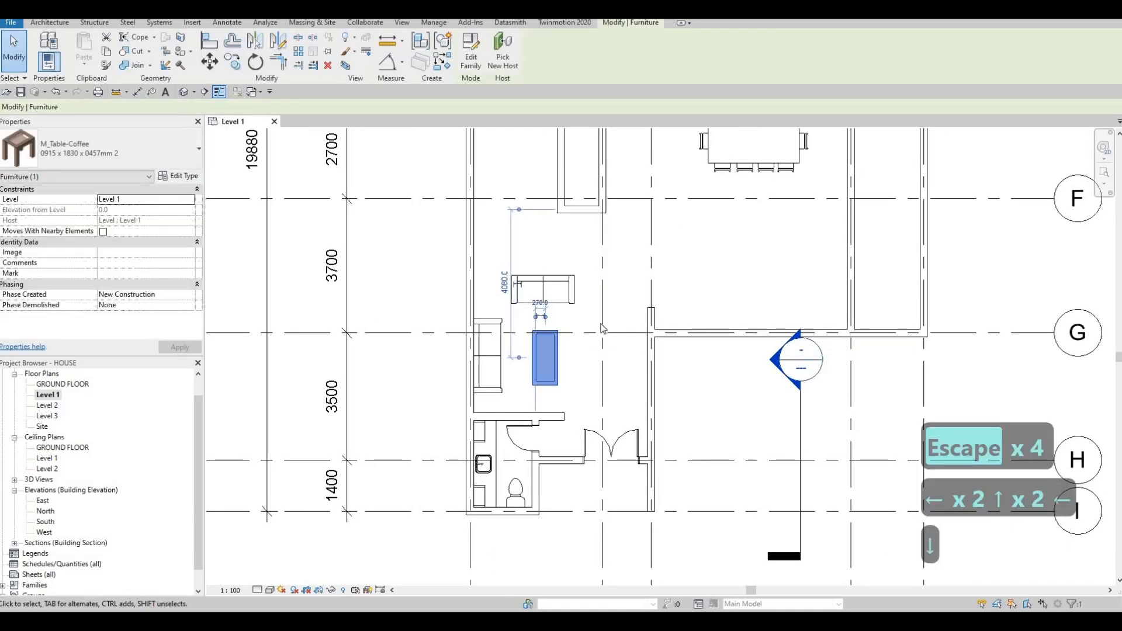
key("Escape")
key("Escape")
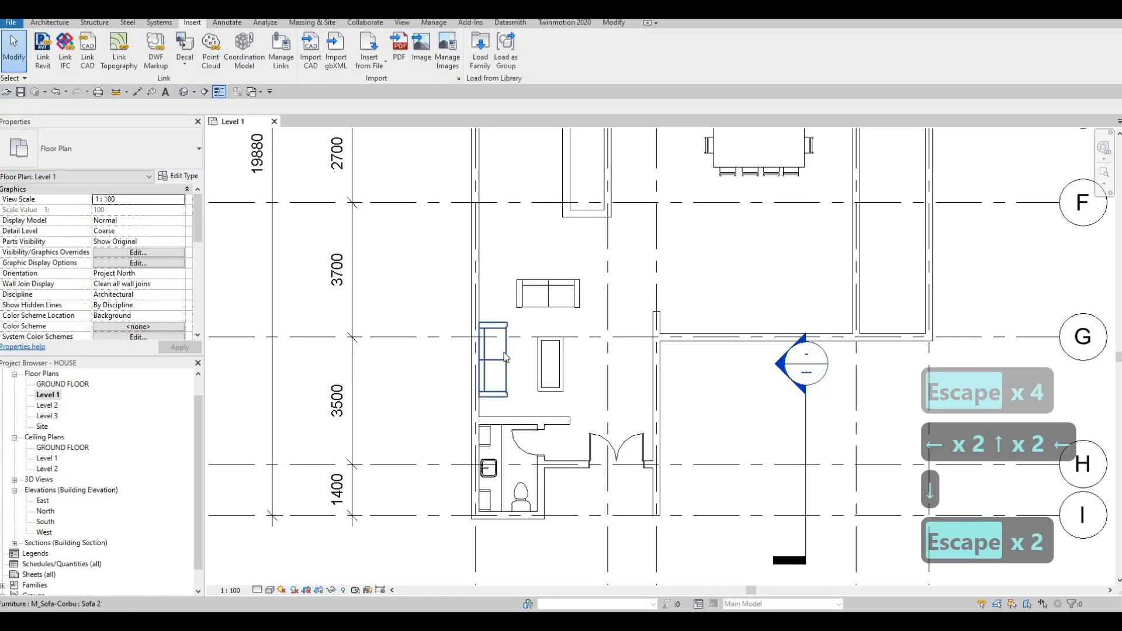
Nudge the sofa along the exterior wall at grid G slightly toward grid F
left_click(504, 351)
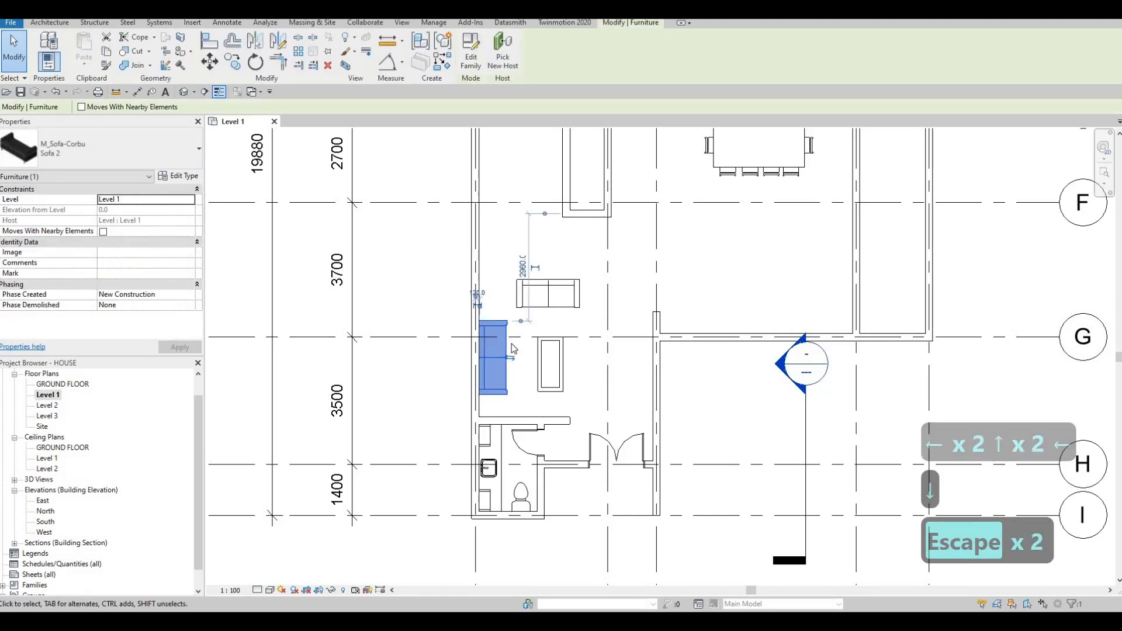
key("Up")
key("Up")
key("Escape")
scroll(558, 310, "down", 2)
key("Escape")
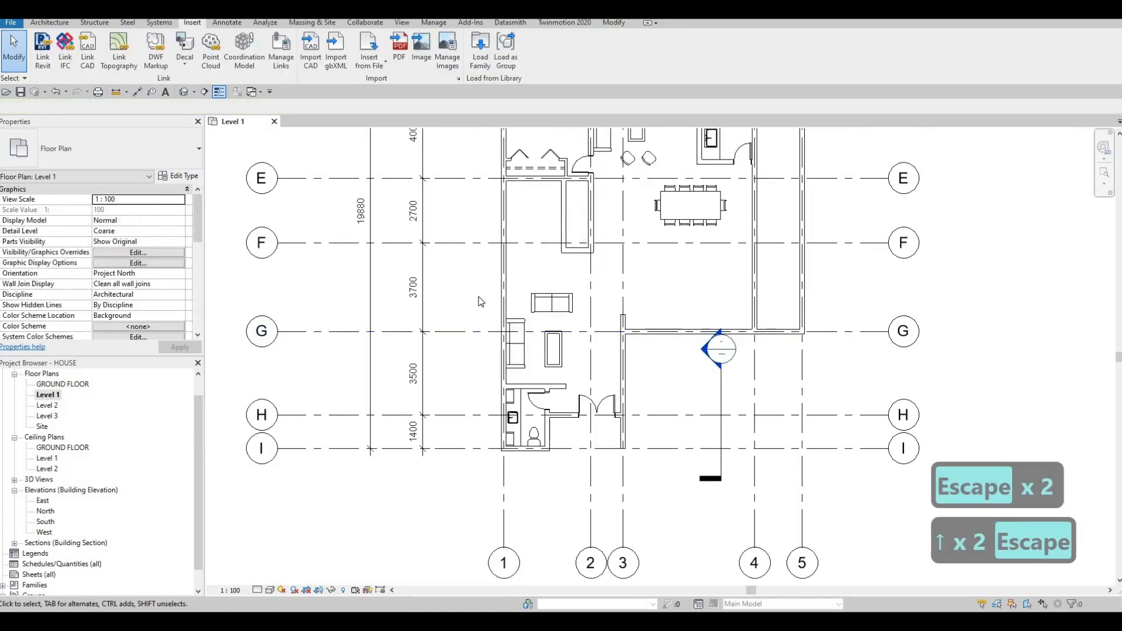
Load the M_Table-Night Stand family from the Tables library folder
scroll(555, 306, "up", 2)
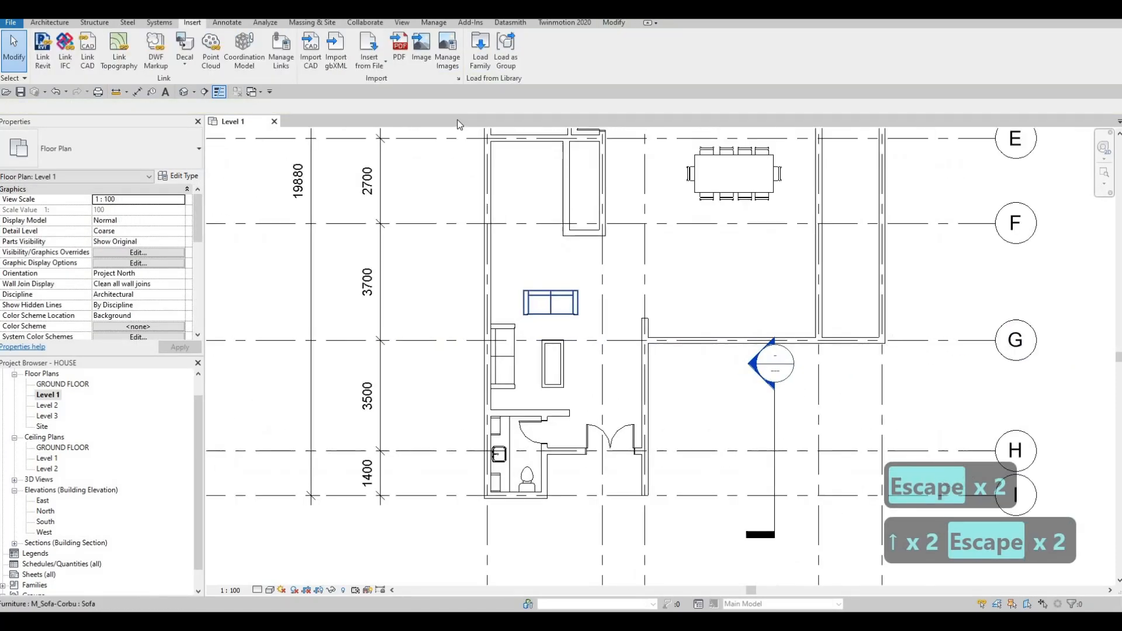
left_click(480, 61)
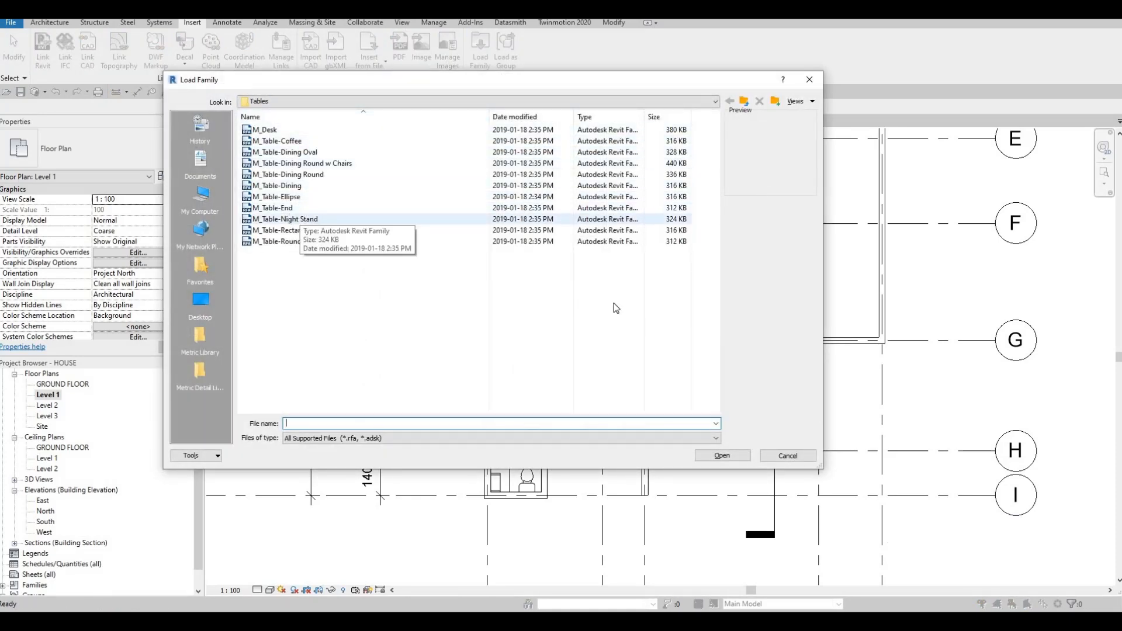
left_click(299, 219)
left_click(724, 456)
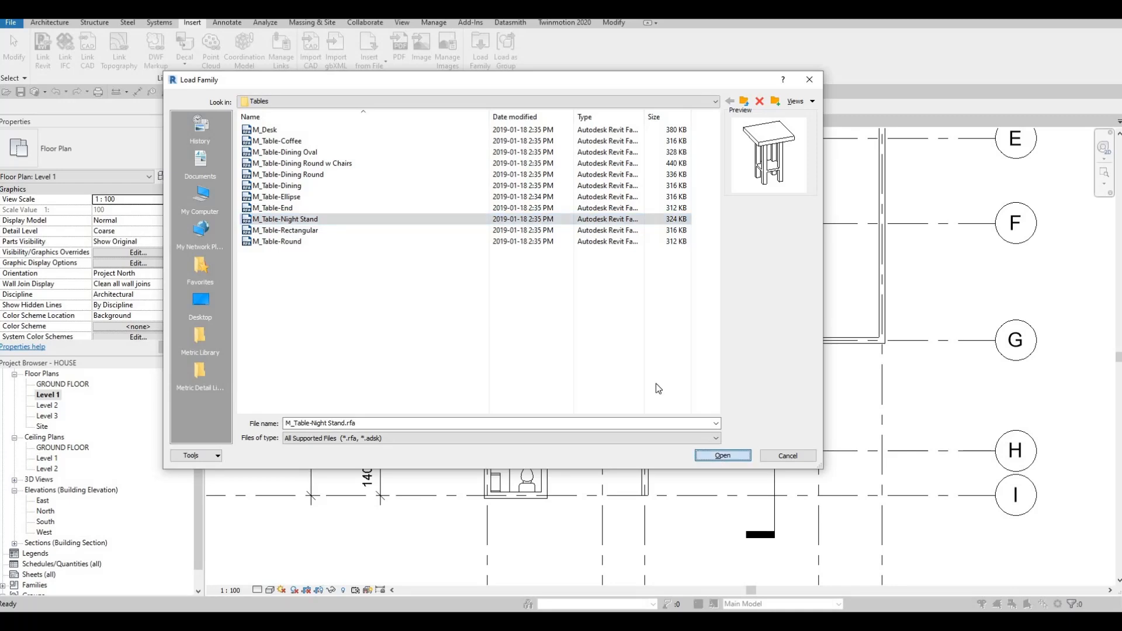
Place a 0610 x 0610 x 0762mm night stand against the exterior wall, at the grid F end of the exterior-wall sofa
key("c")
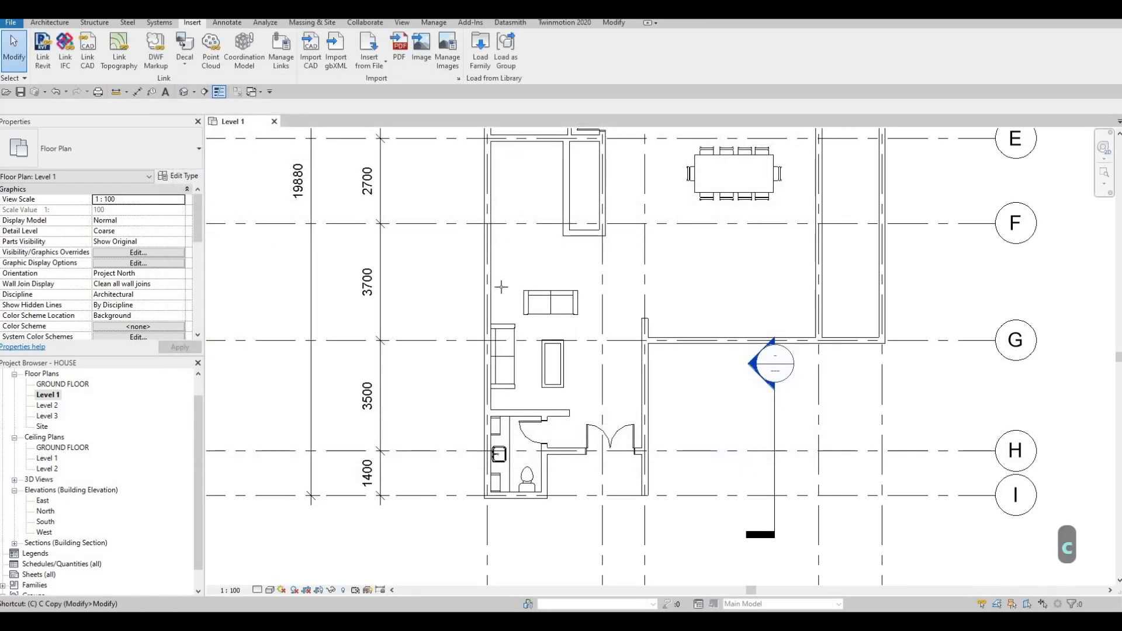
key("m")
scroll(501, 287, "up", 5)
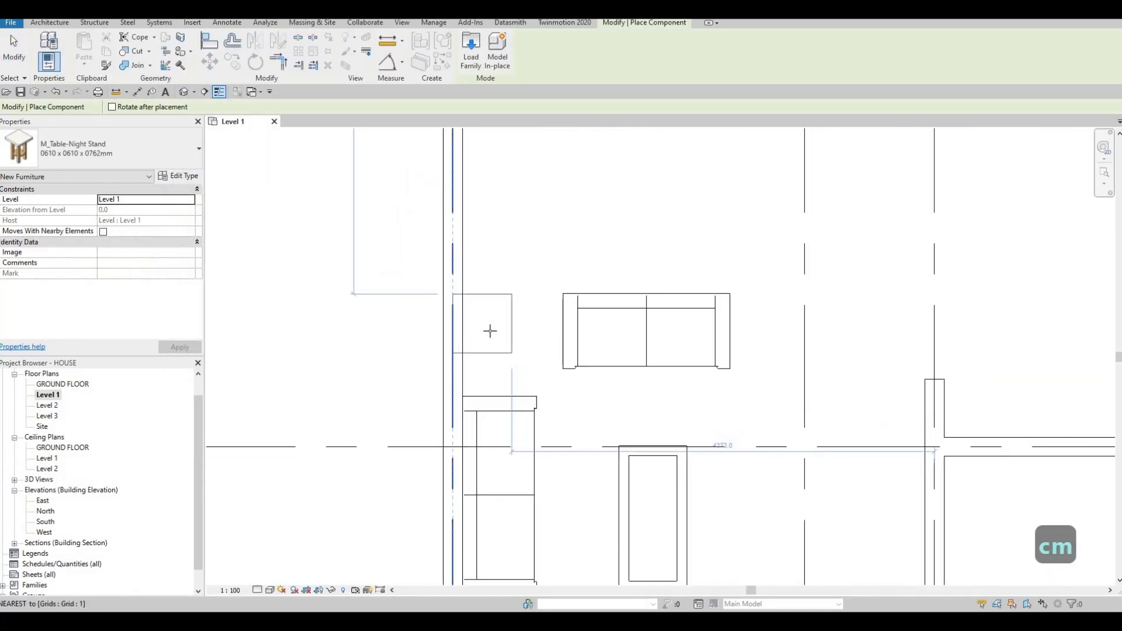
left_click(496, 334)
key("Escape")
key("Escape")
key("Escape")
key("Escape")
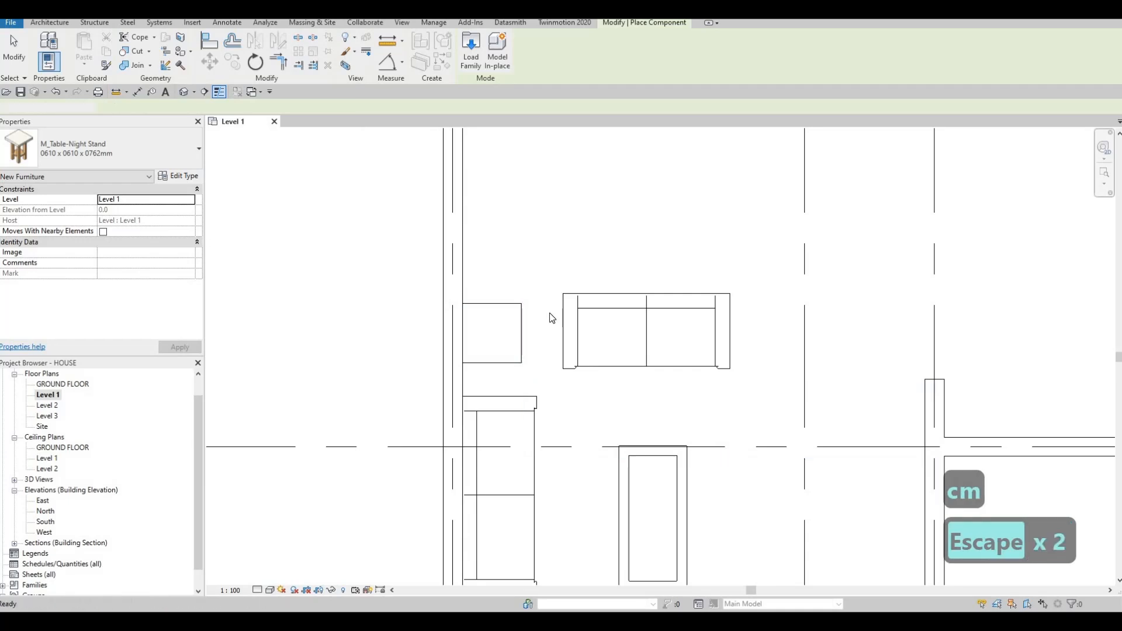
Move the exterior-wall sofa a little closer to the night stand, leaving more space toward the bathroom wall
middle_click_drag(530, 404, 550, 312)
left_click(547, 311)
key("Up")
key("Up")
key("Up")
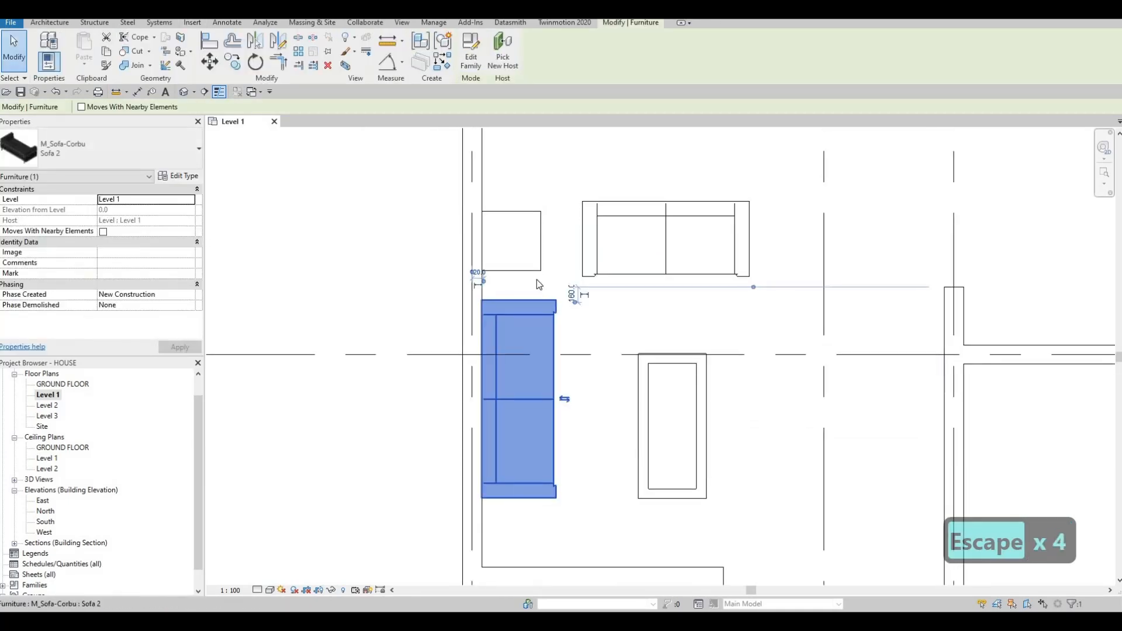
Place a second matching night stand against the exterior wall, between the sofa and the bathroom's interior wall
left_click(536, 270)
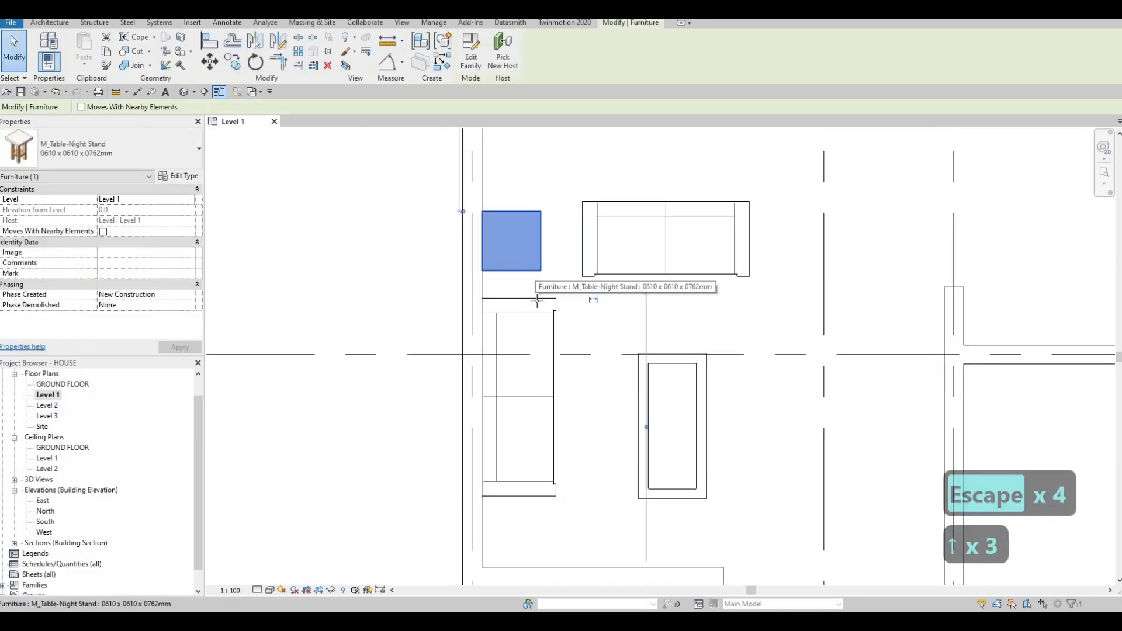
key("c")
key("s")
scroll(494, 428, "down", 1)
middle_click_drag(493, 428, 506, 318)
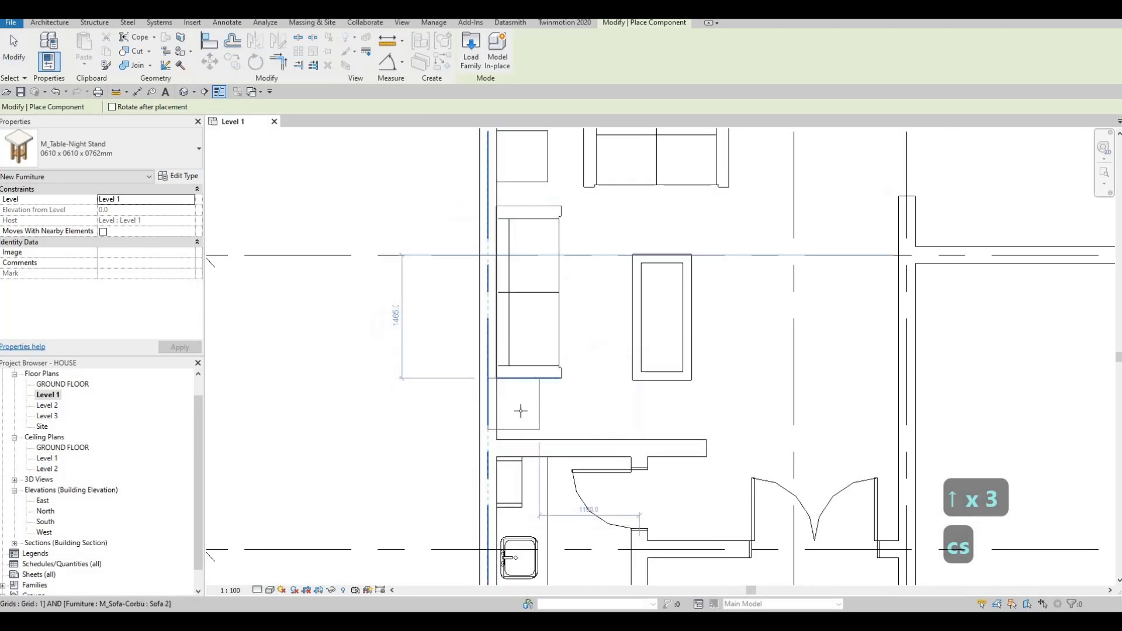
key("Escape")
key("Escape")
Nudge the exterior-wall sofa away from the second night stand, toward grid F
left_click(558, 306)
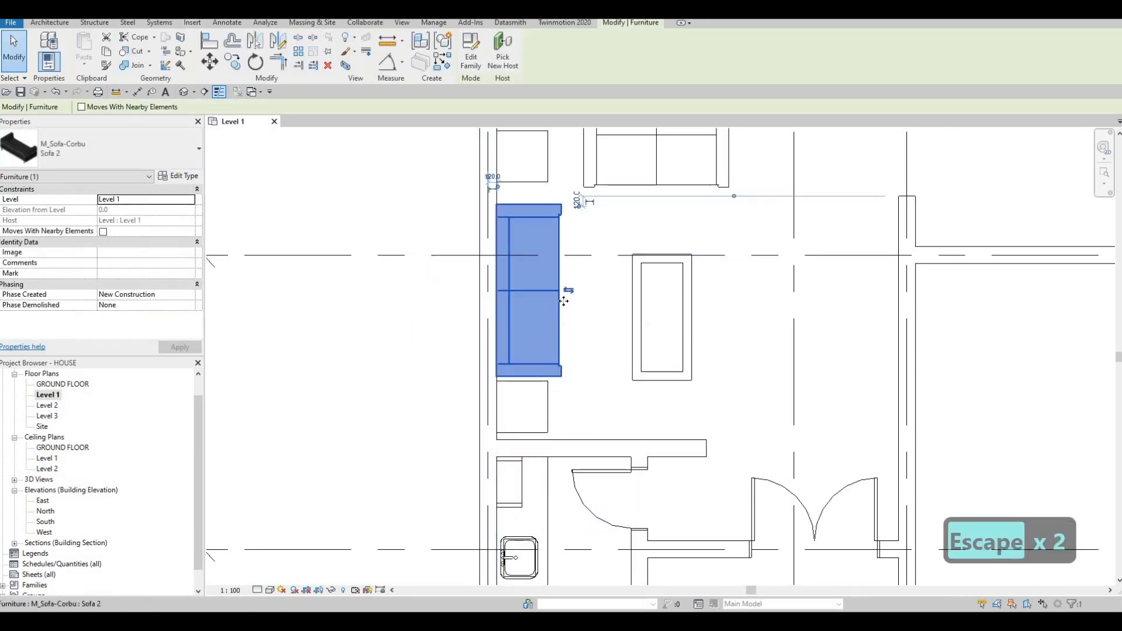
key("Up")
key("Up")
key("Up")
middle_click_drag(549, 183, 538, 263)
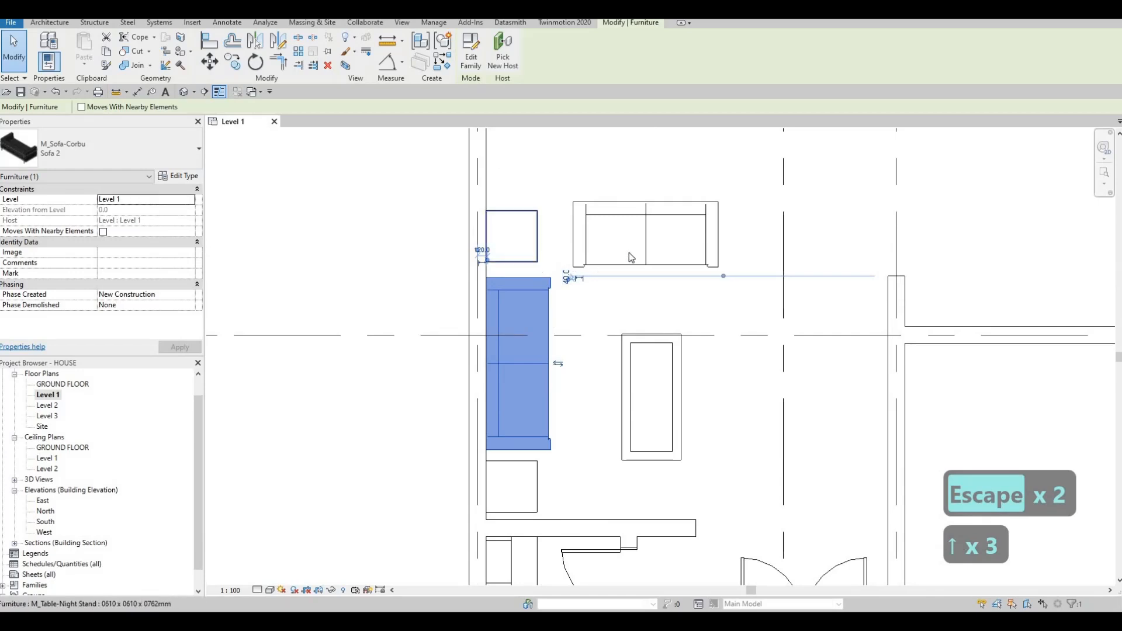
Fine-tune the first night stand's position along the exterior wall, slightly closer to the exterior-wall sofa
left_click(538, 260)
key("Up")
key("Up")
key("Down")
key("Down")
key("Down")
Nudge the freestanding two-seat sofa near grid G slightly toward the coffee table
left_click(659, 266)
key("Down")
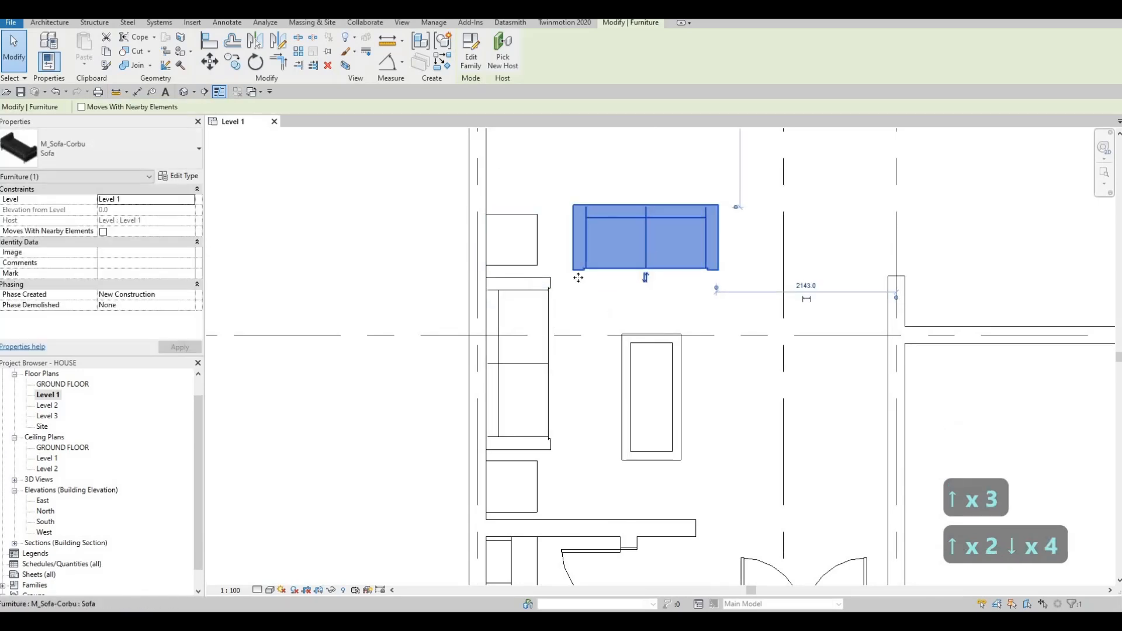
scroll(468, 327, "down", 4)
key("Escape")
key("Escape")
key("Escape")
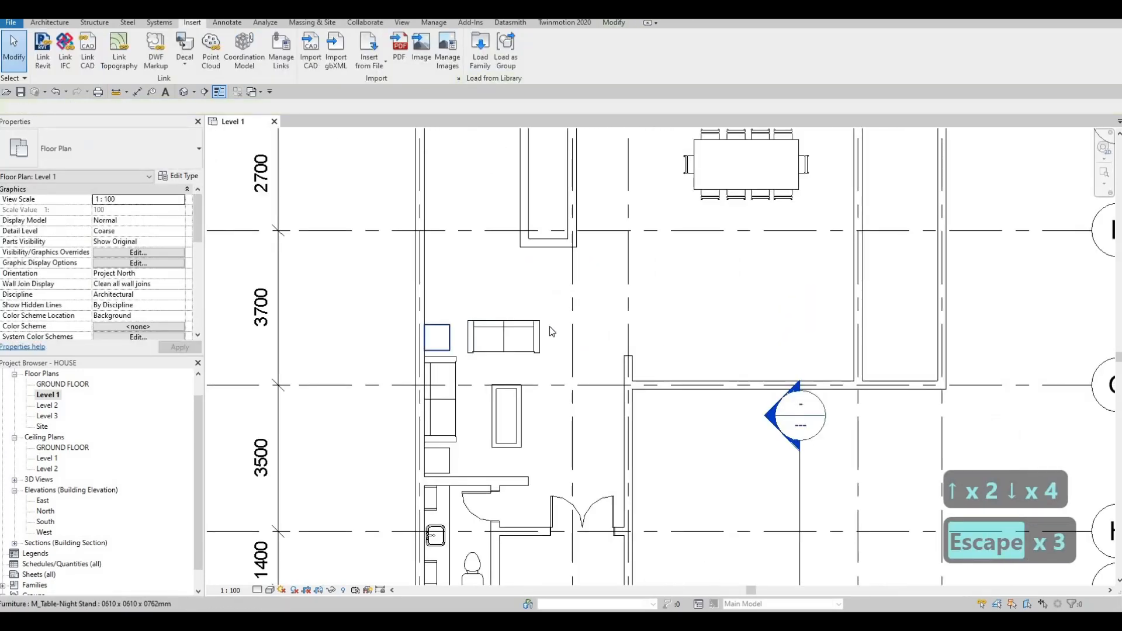
left_click(438, 337)
key("c")
key("s")
middle_click_drag(605, 237, 510, 438)
scroll(536, 354, "down", 1)
scroll(480, 227, "up", 5)
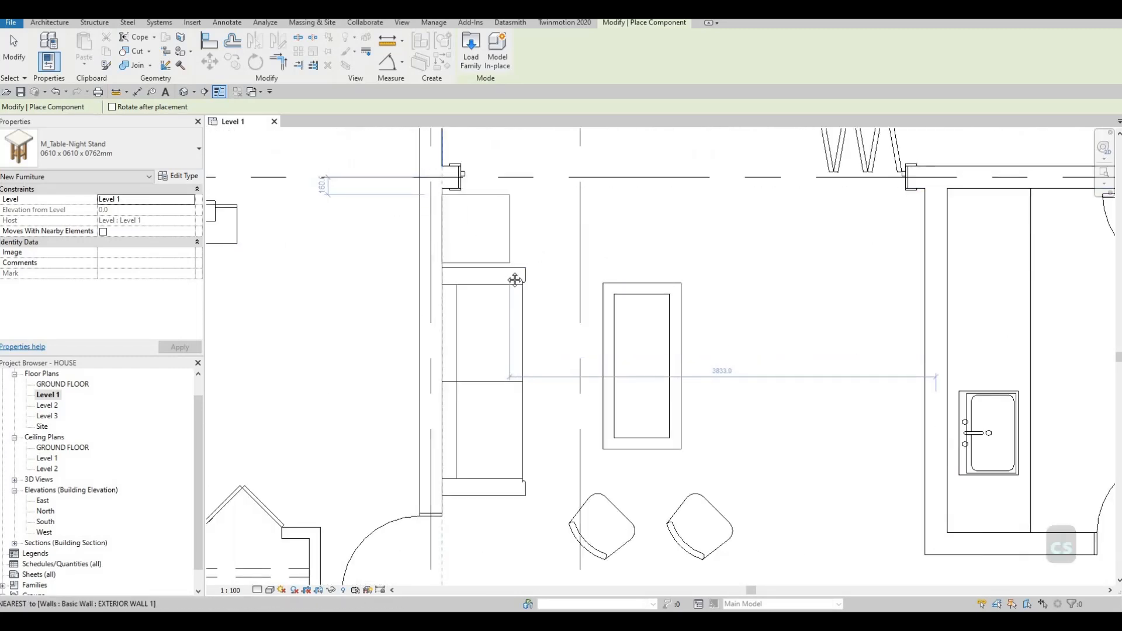
middle_click_drag(524, 311, 515, 230)
scroll(509, 216, "down", 1)
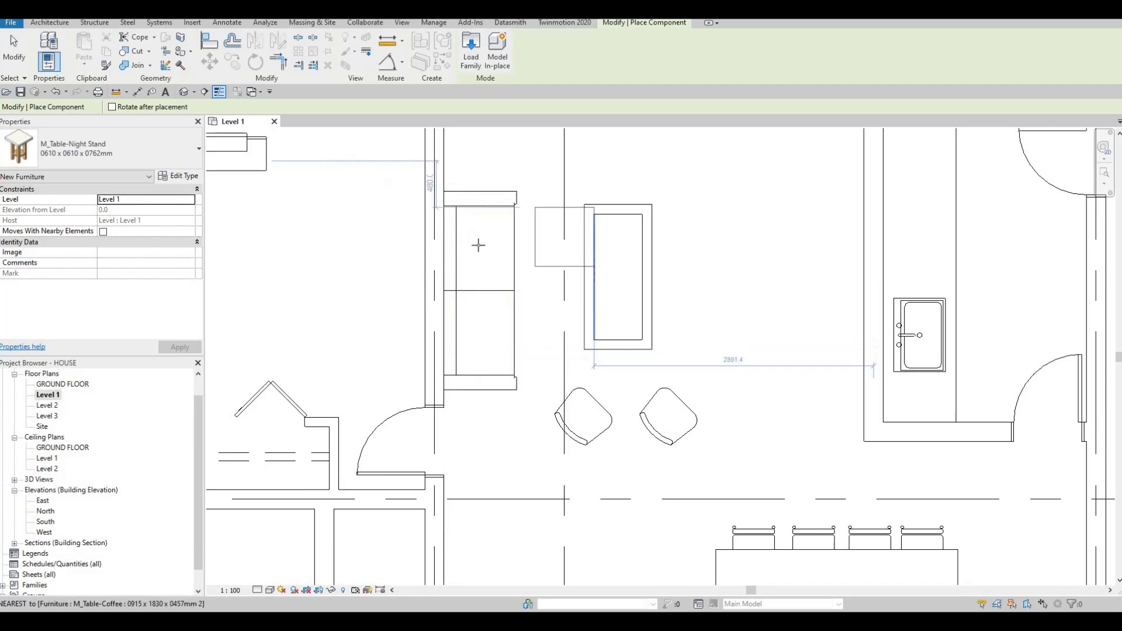
scroll(479, 246, "down", 2)
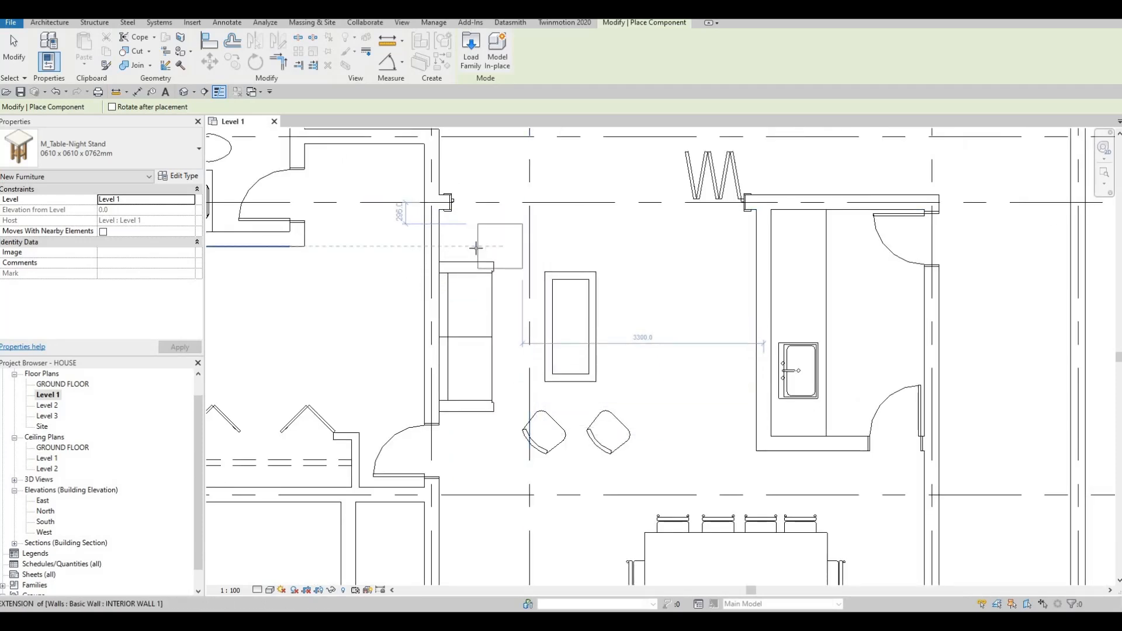
scroll(476, 248, "down", 1)
middle_click_drag(475, 248, 491, 184)
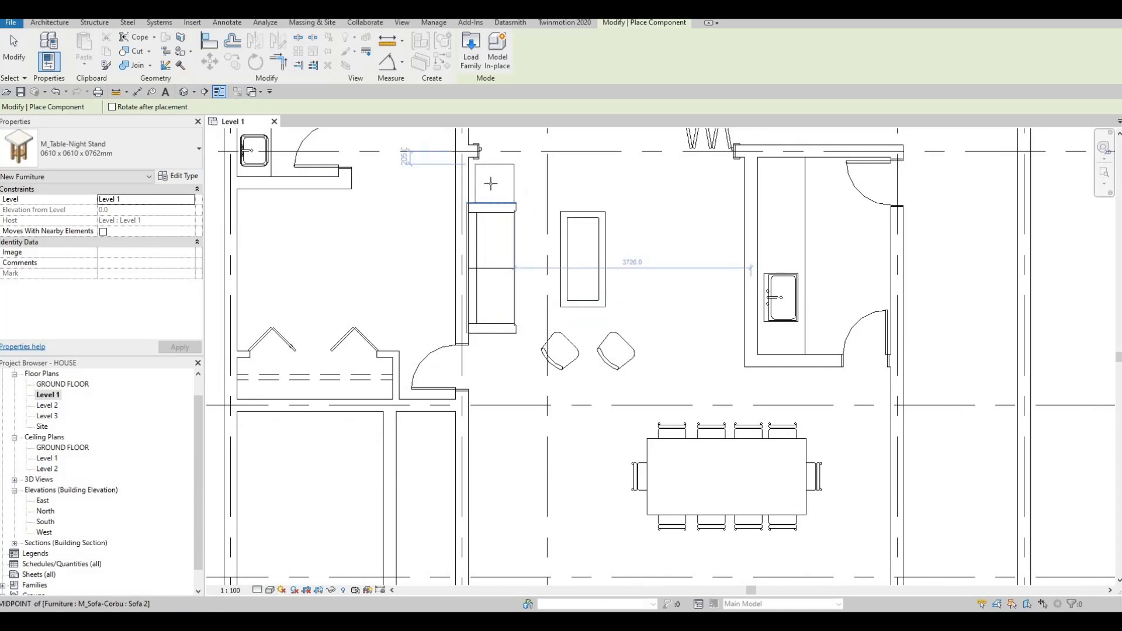
key("Escape")
key("Escape")
scroll(523, 263, "down", 3)
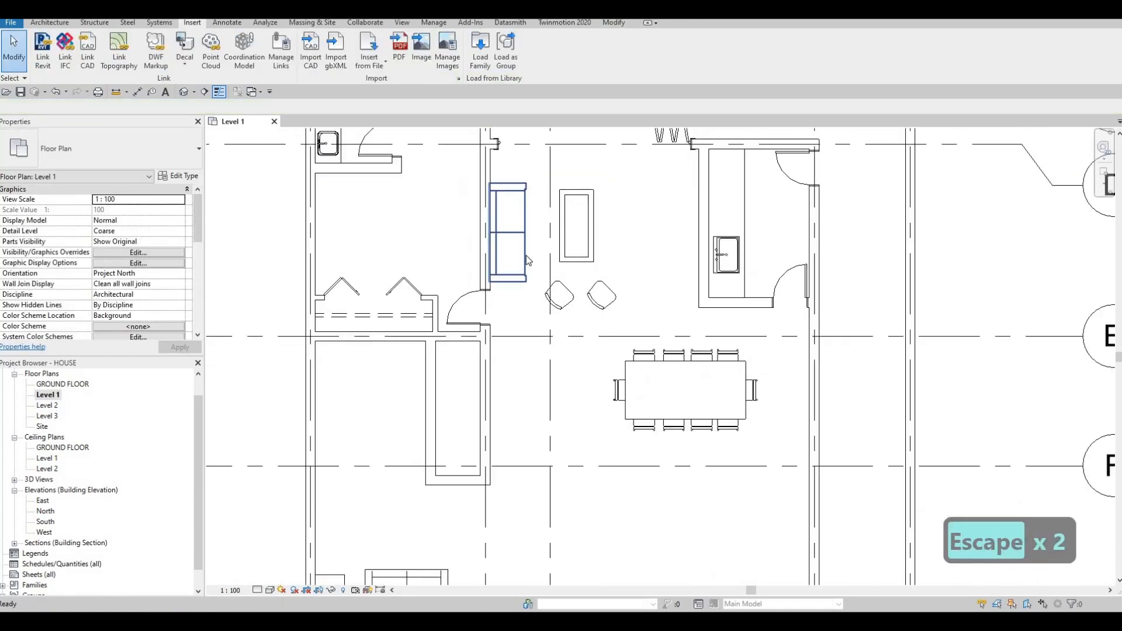
key("Escape")
Load the M_Floor Lamp - Arm Extension family from the Lighting > Architectural > Internal library folder
left_click(481, 60)
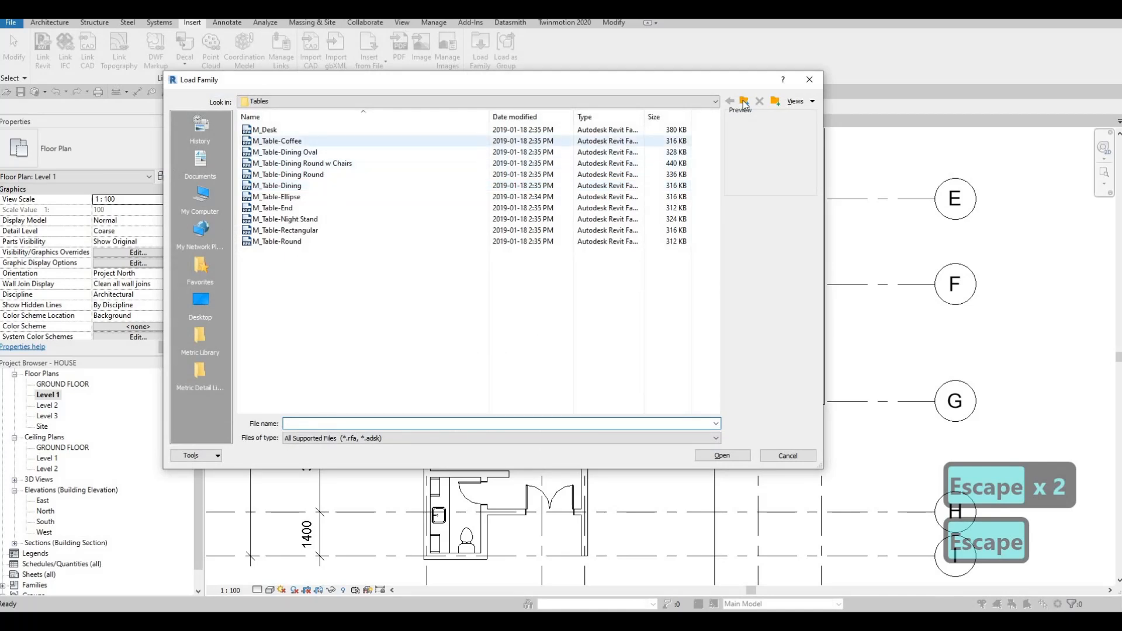
left_click(744, 102)
left_click(744, 101)
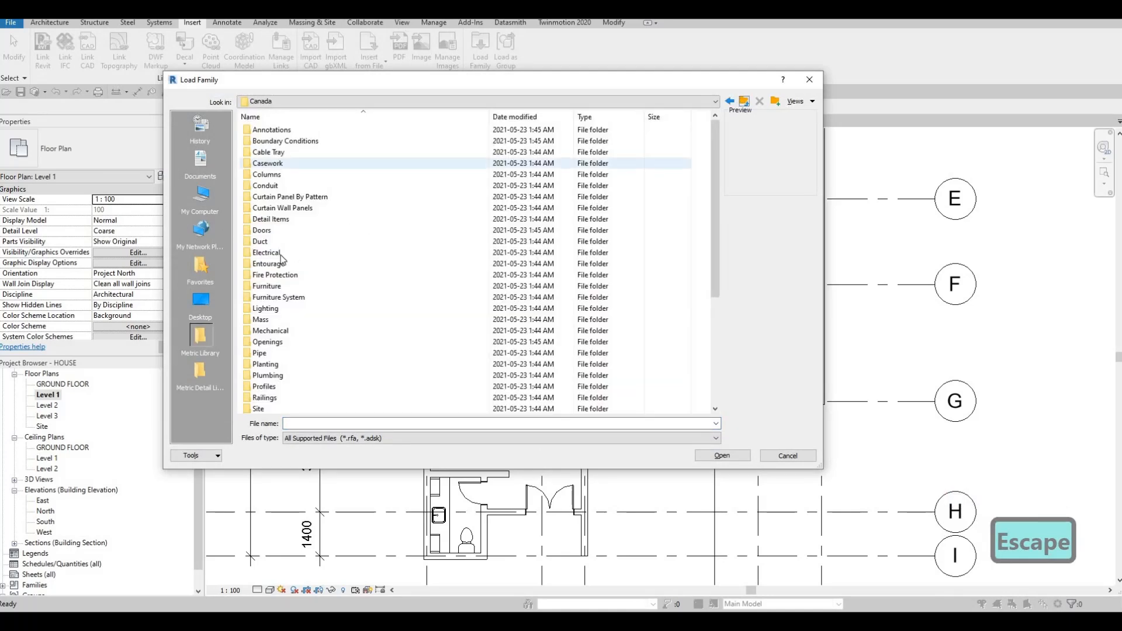
scroll(281, 255, "down", 3)
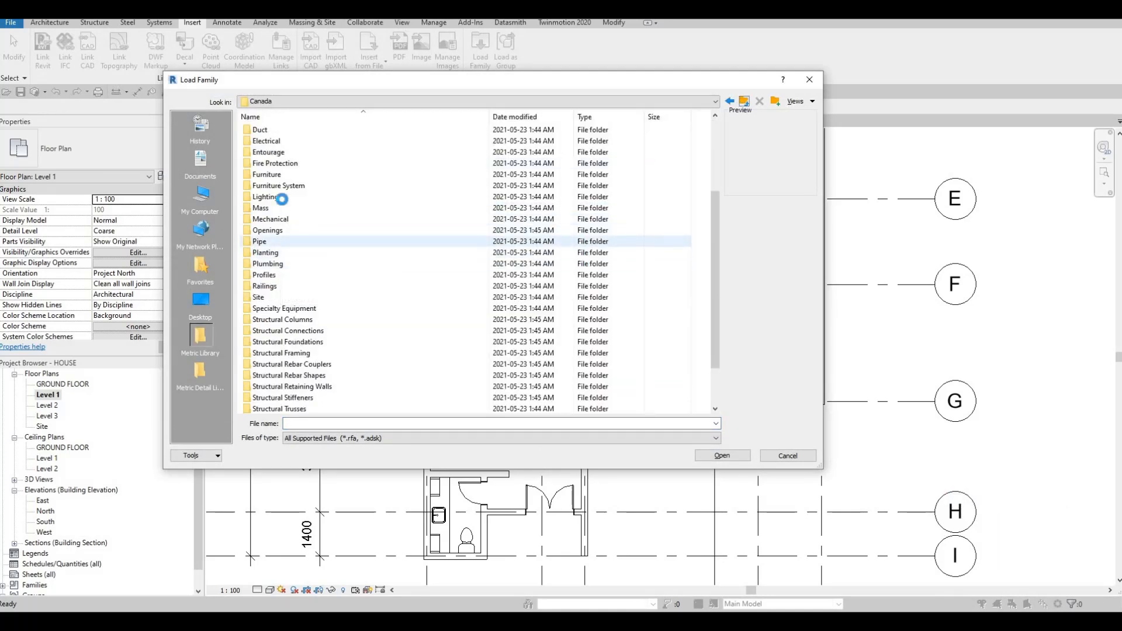
double_click(266, 197)
double_click(279, 131)
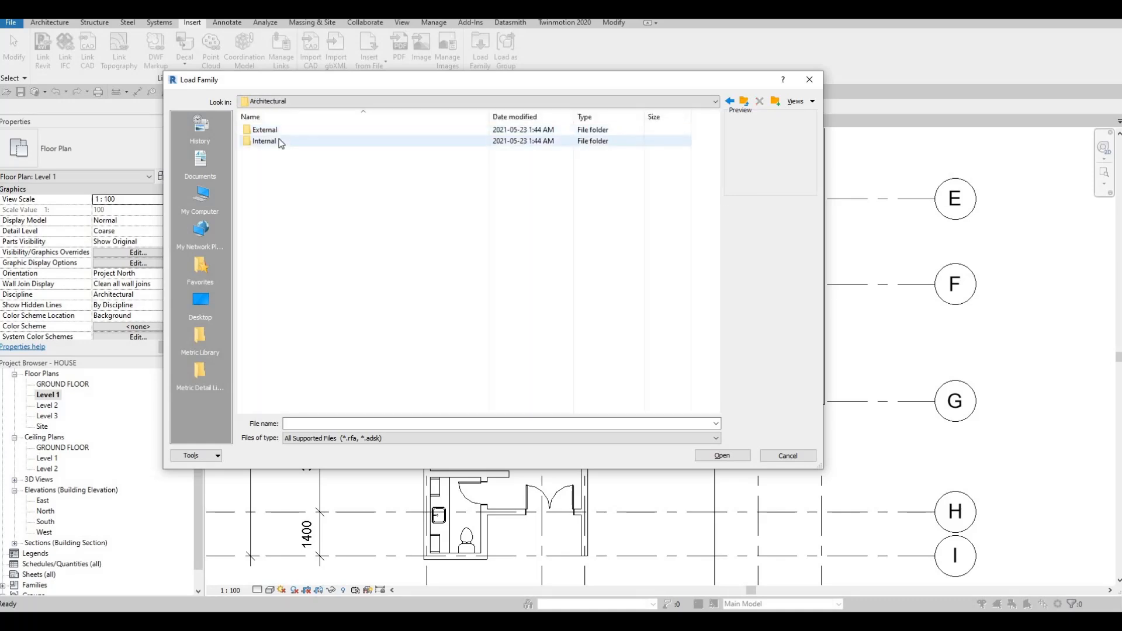
double_click(279, 140)
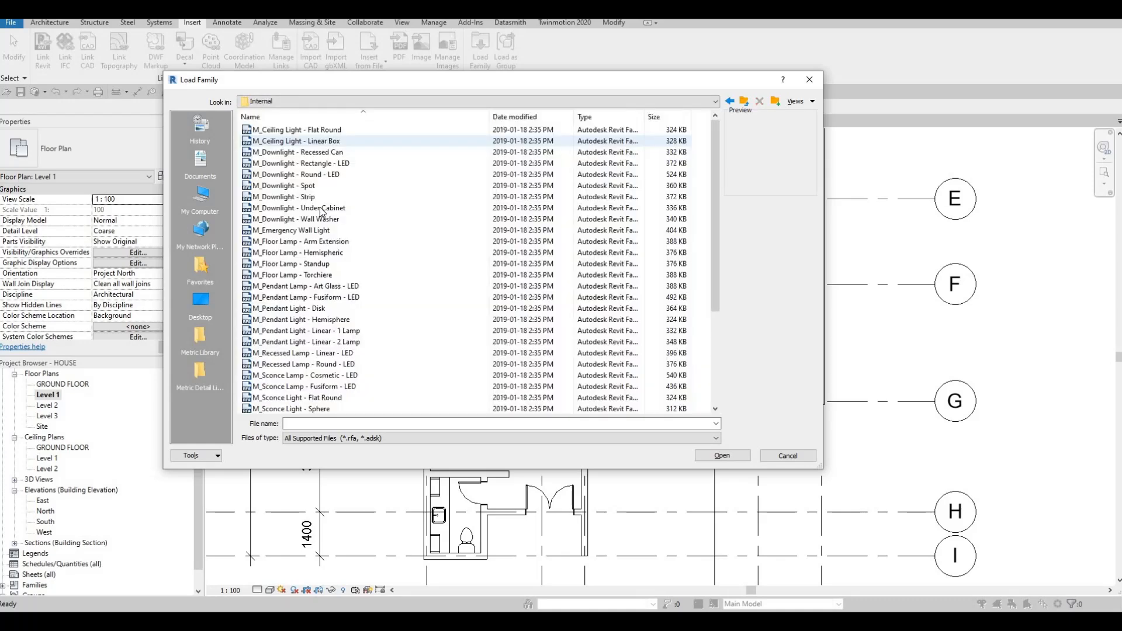
left_click(283, 264)
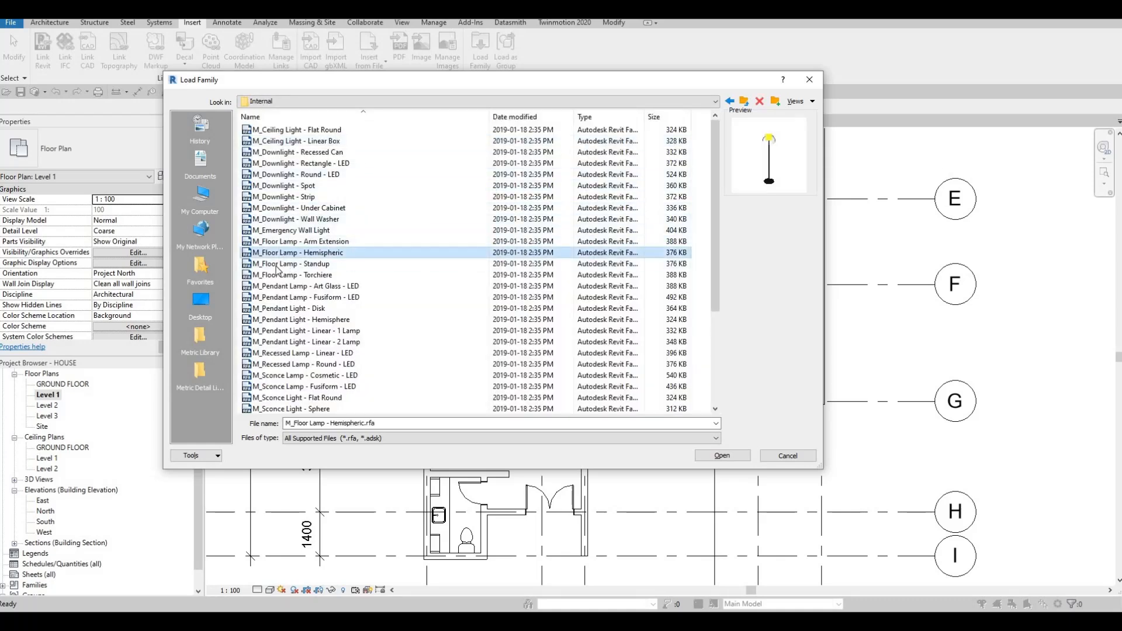
left_click(280, 242)
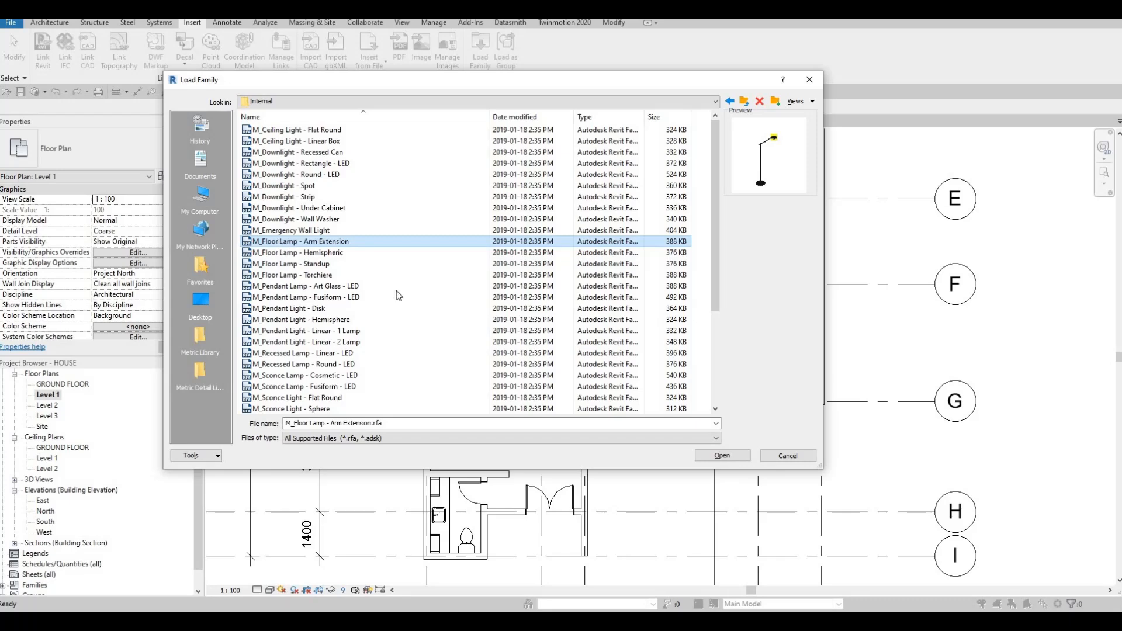
key("Return")
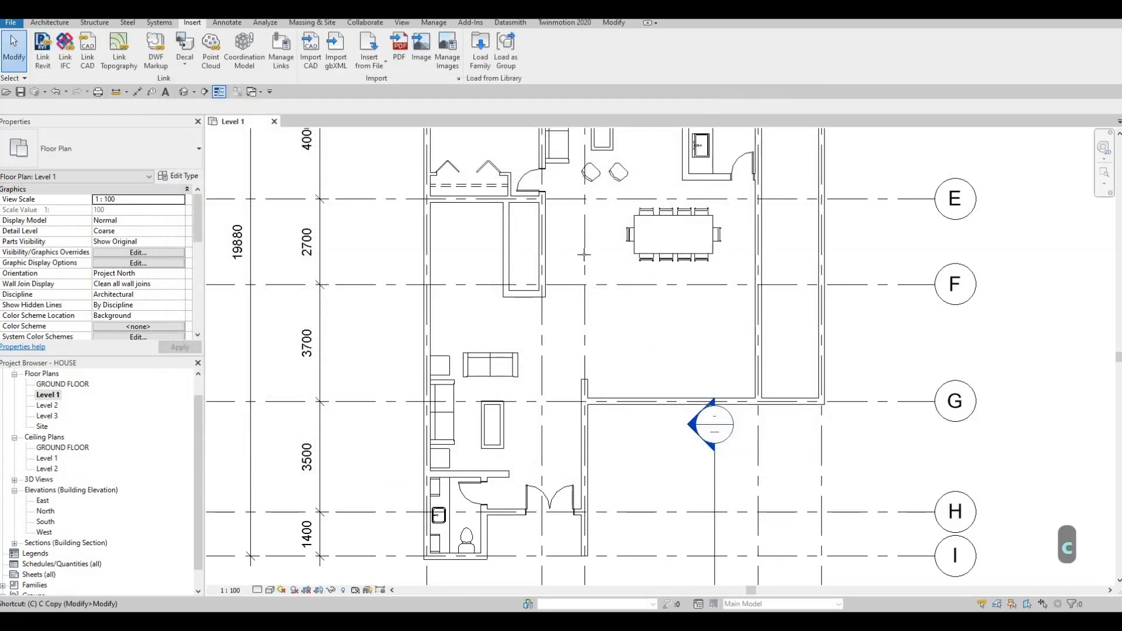
Place a 100W - 120V arm-extension floor lamp, rotated diagonally, in the swing of the interior door near grid E beside the upper sofa
key("m")
middle_click_drag(598, 293, 582, 429)
middle_click_drag(531, 201, 530, 253)
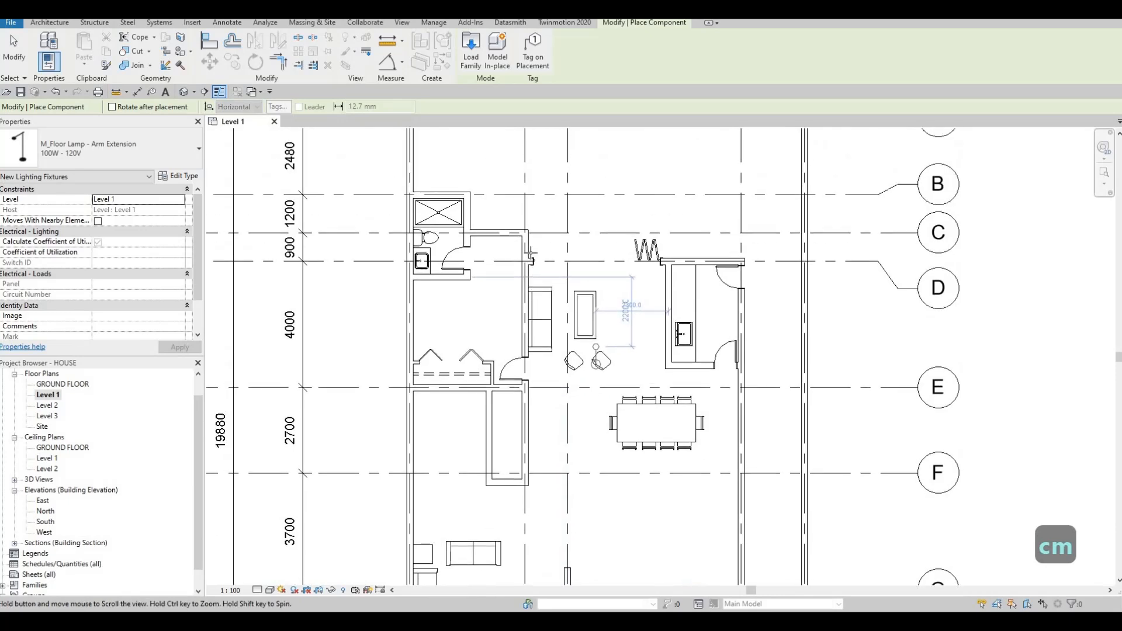
scroll(530, 254, "up", 3)
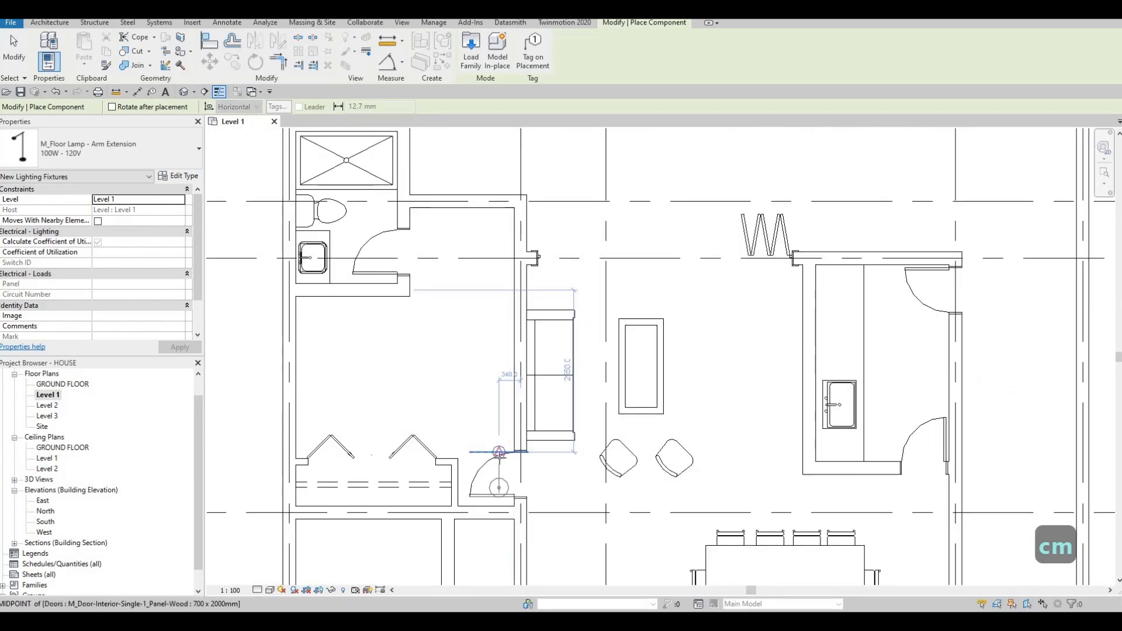
key("space")
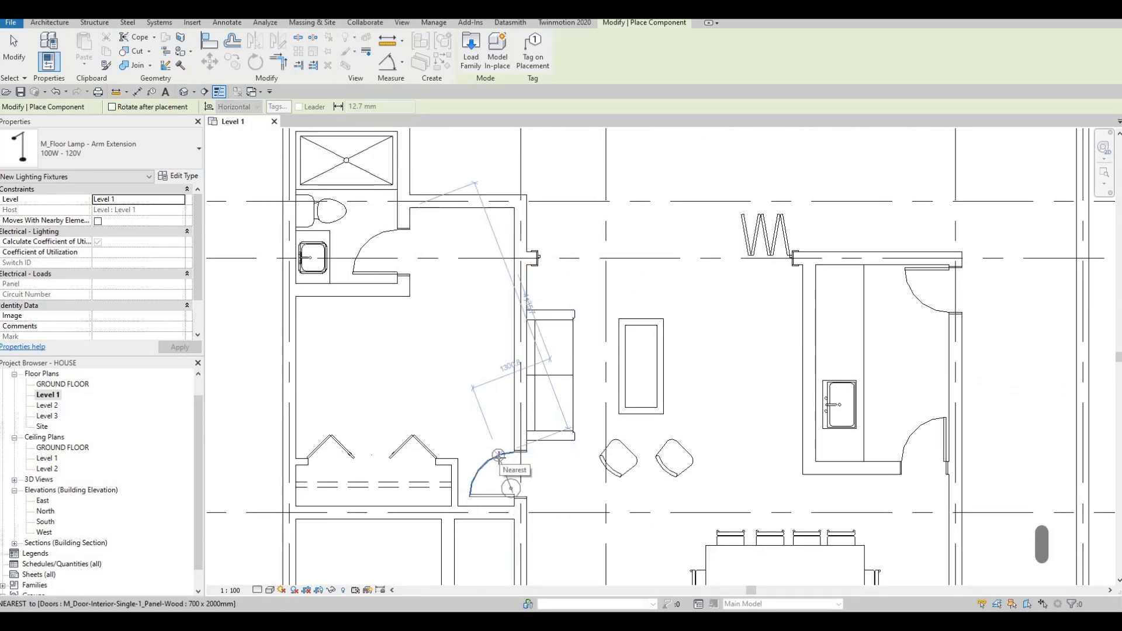
key("space")
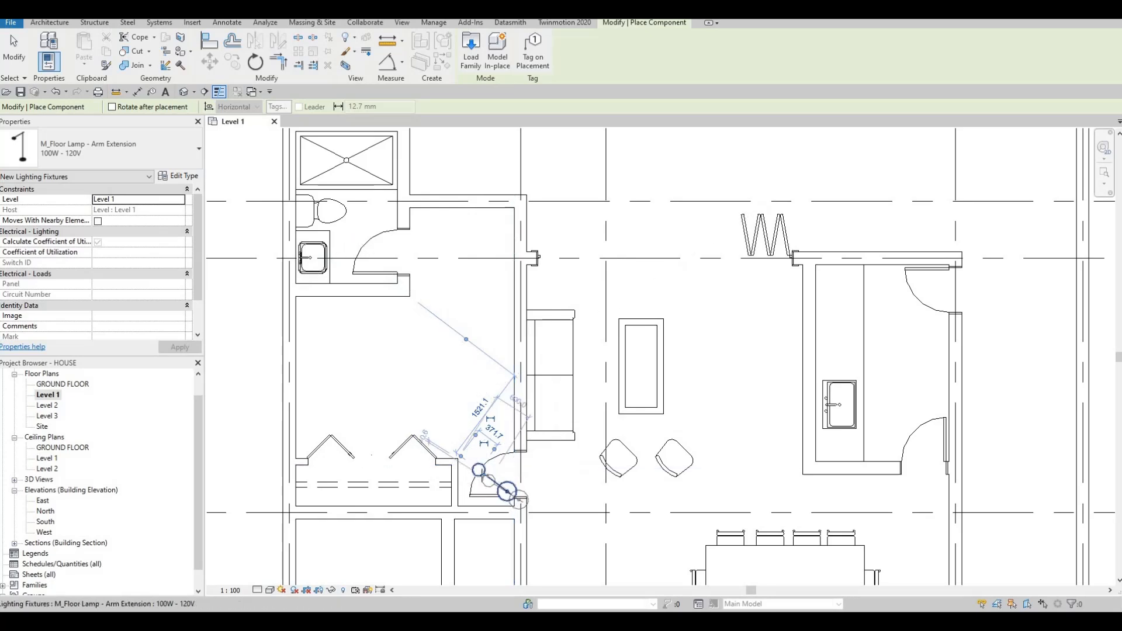
Move the arm-extension floor lamp out of the door swing to the upper end of the upper sofa, beside the interior wall
left_click(484, 459)
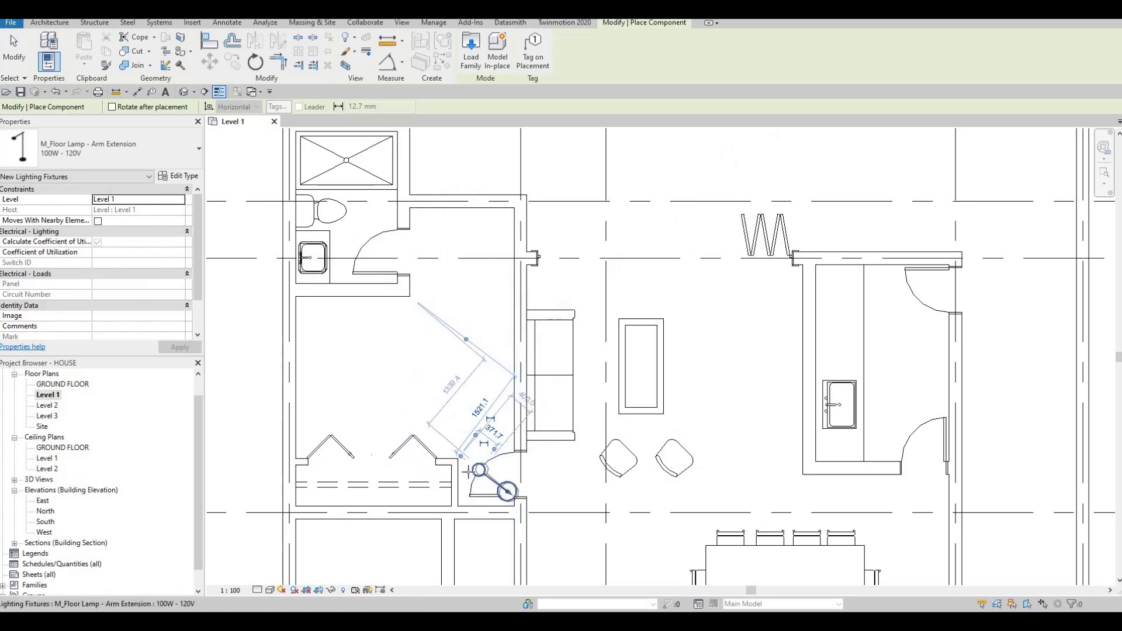
key("Escape")
key("Escape")
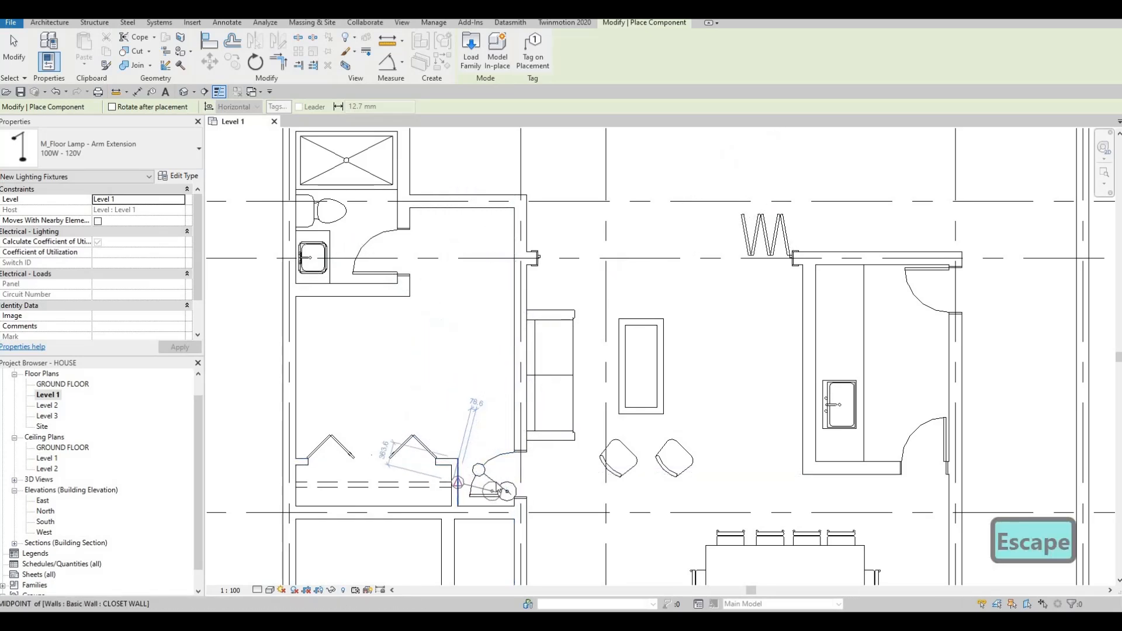
mouse_move(552, 277)
left_mouse_down()
mouse_move(556, 297)
mouse_move(533, 273)
mouse_move(541, 285)
left_mouse_up()
key("Escape")
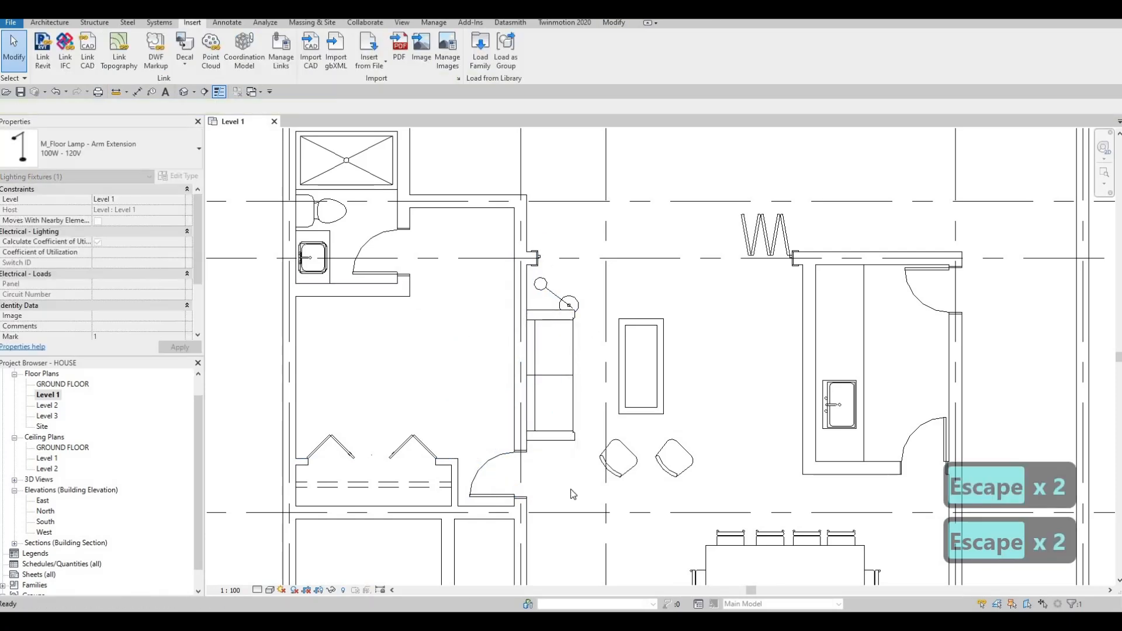
scroll(539, 386, "down", 5)
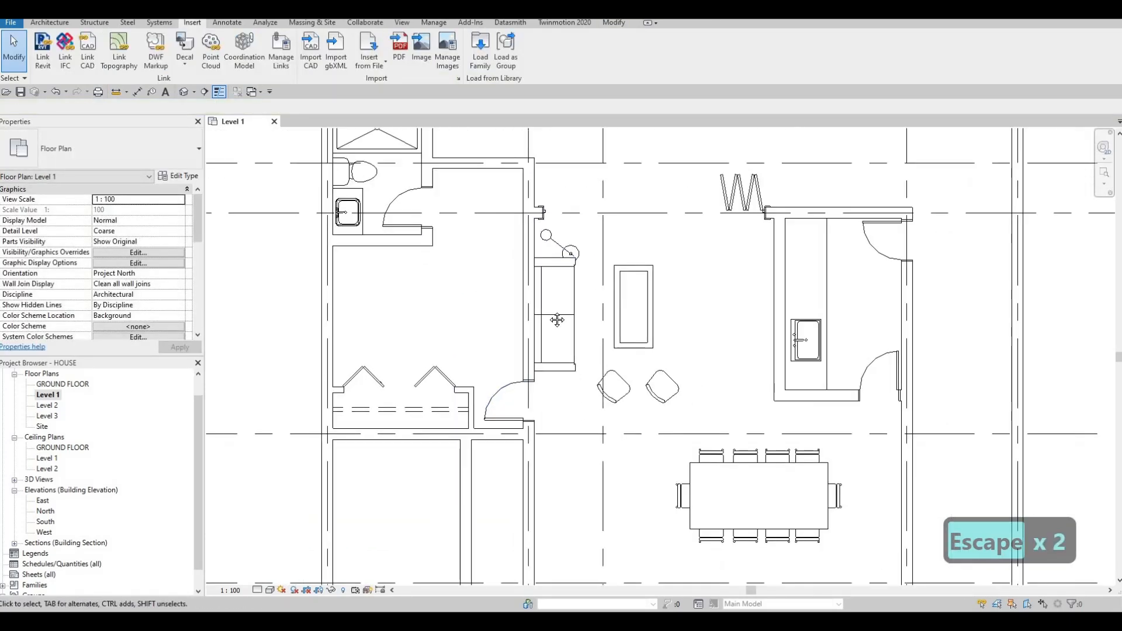
middle_click_drag(494, 136, 526, 53)
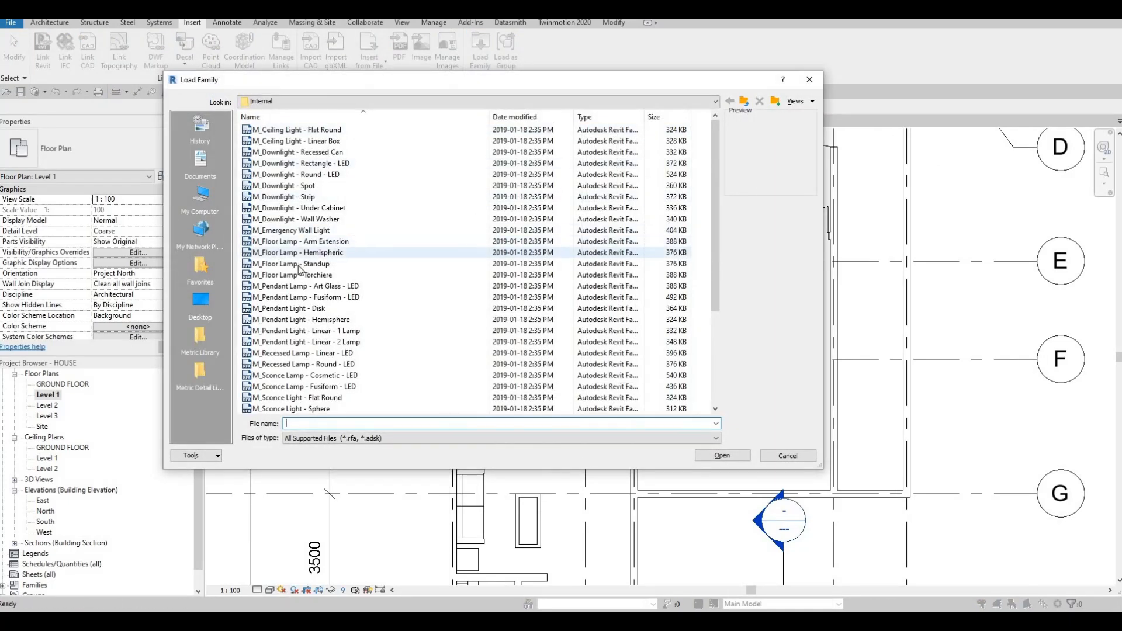
left_click(317, 264)
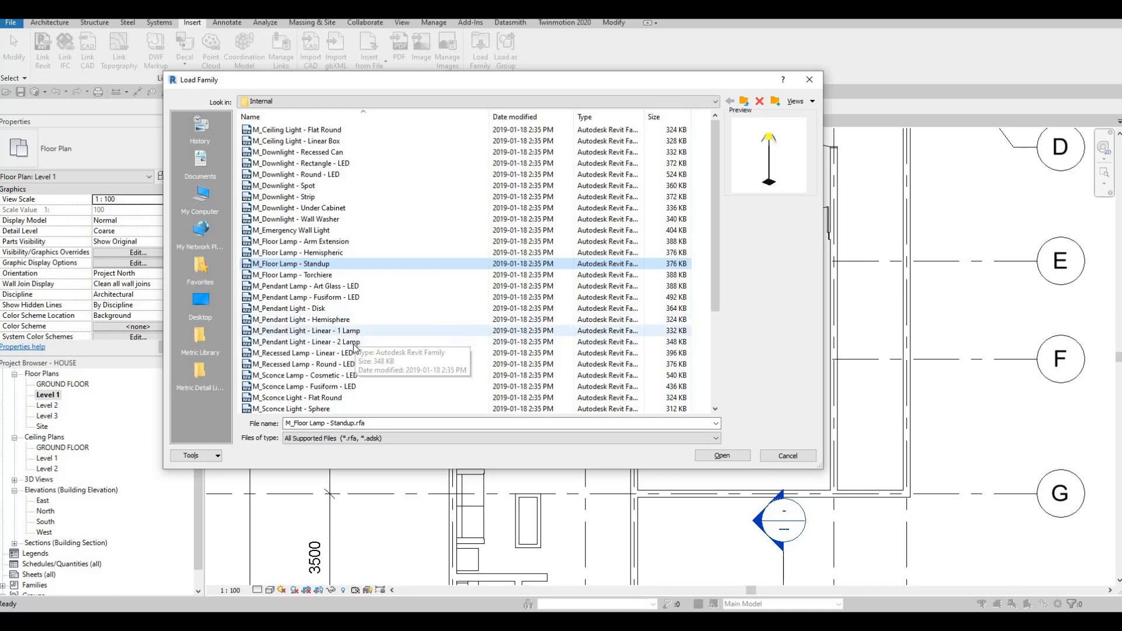
key("Escape")
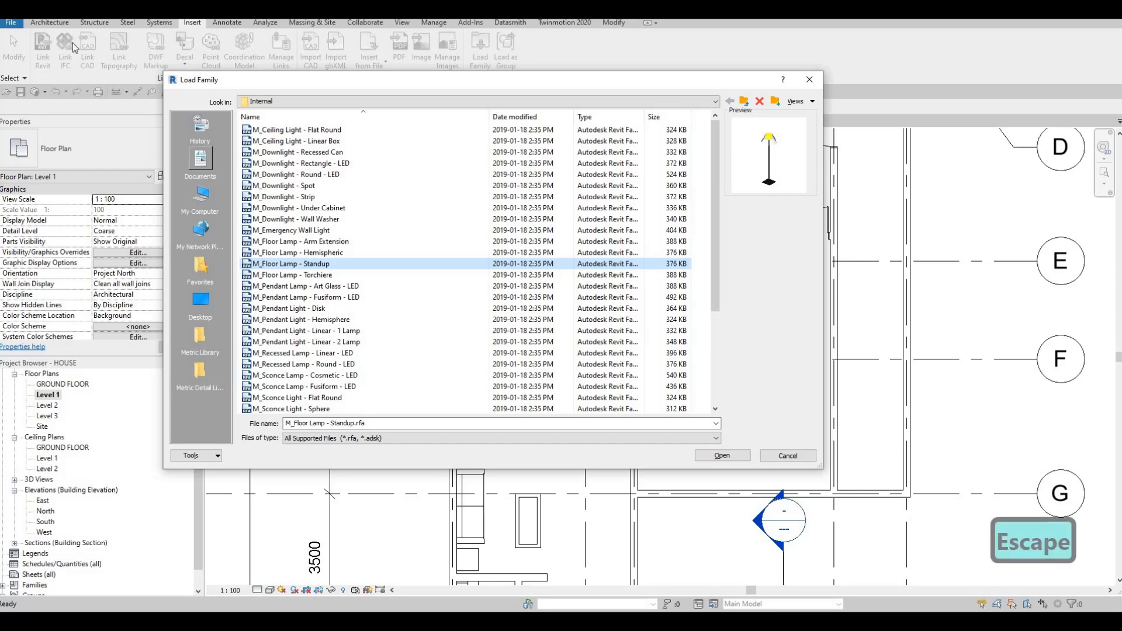
key("Escape")
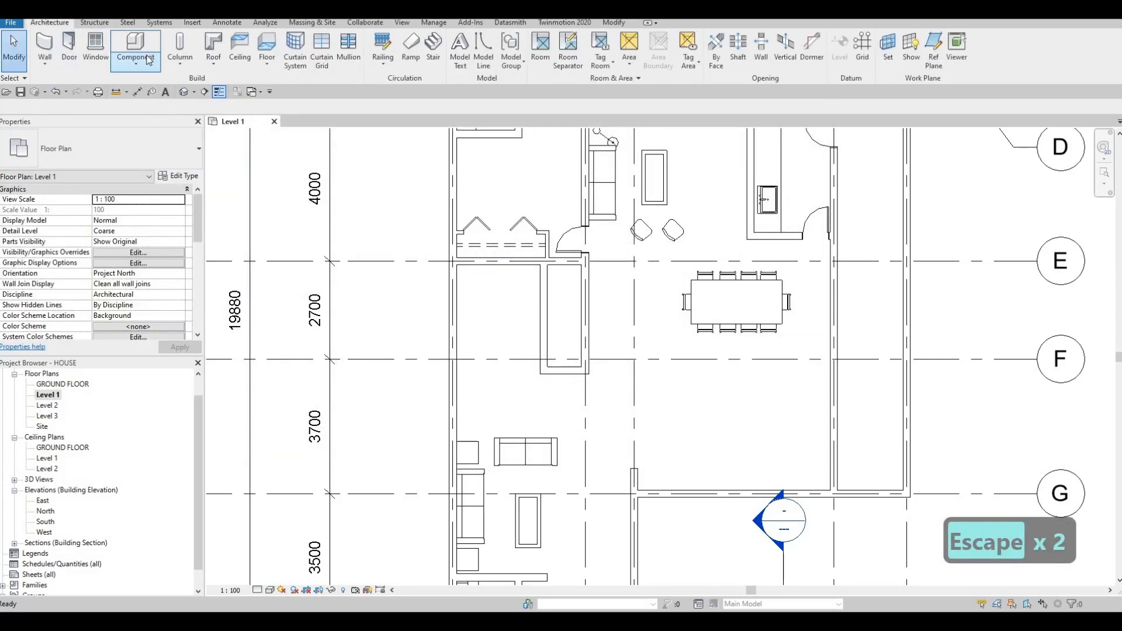
Look through the loaded component types for another lamp to place
left_click(148, 59)
left_click(99, 151)
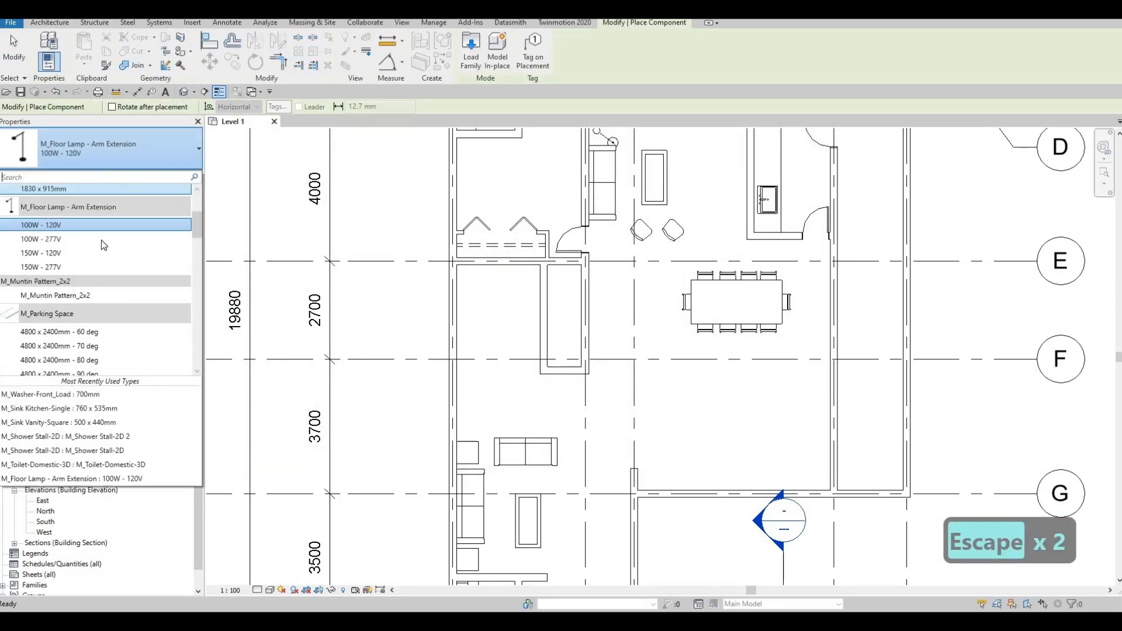
scroll(101, 240, "down", 20)
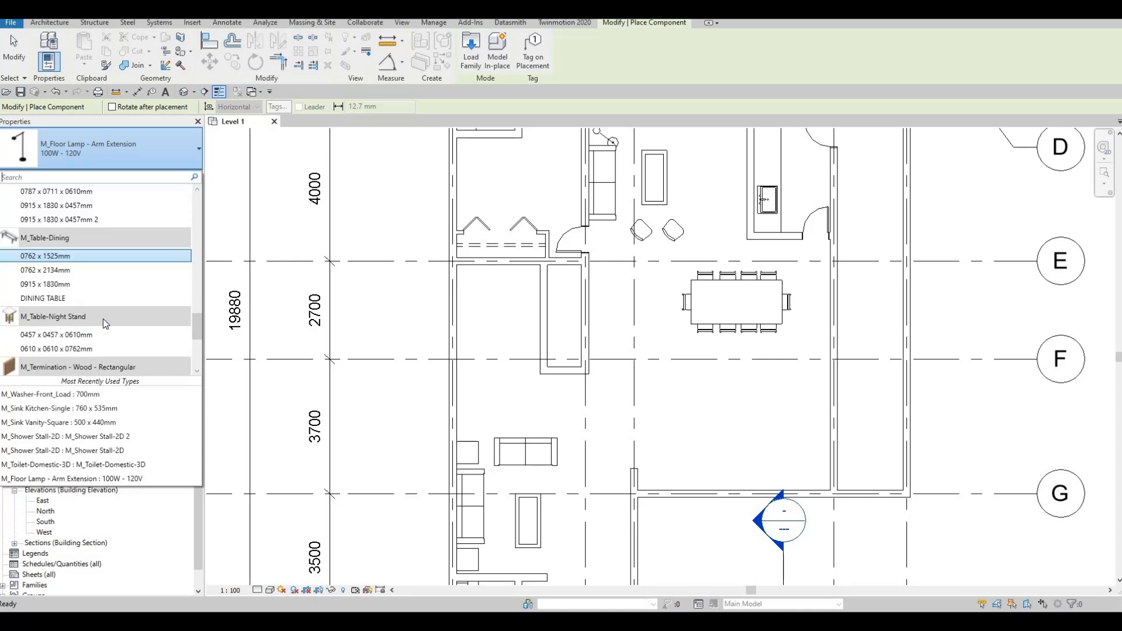
scroll(99, 319, "down", 15)
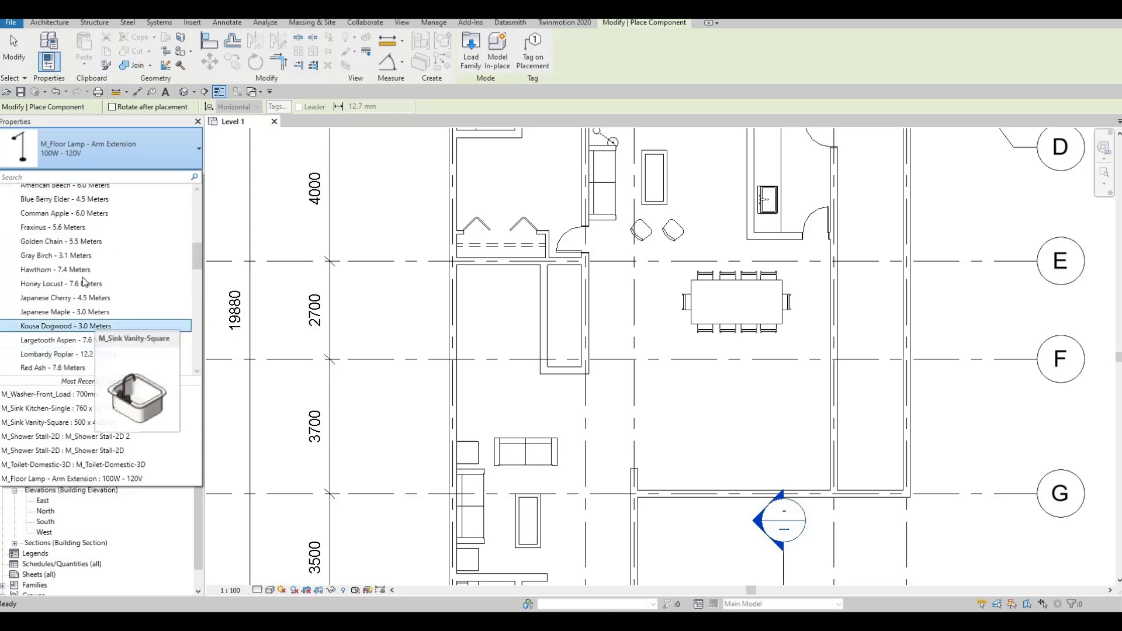
scroll(84, 283, "up", 20)
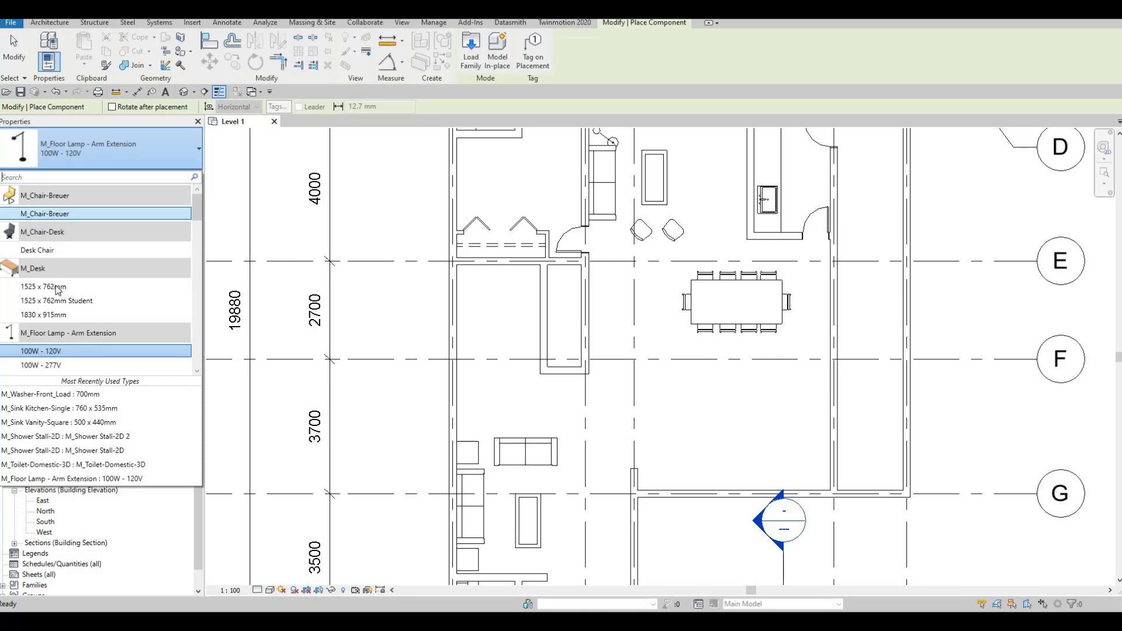
scroll(58, 290, "down", 10)
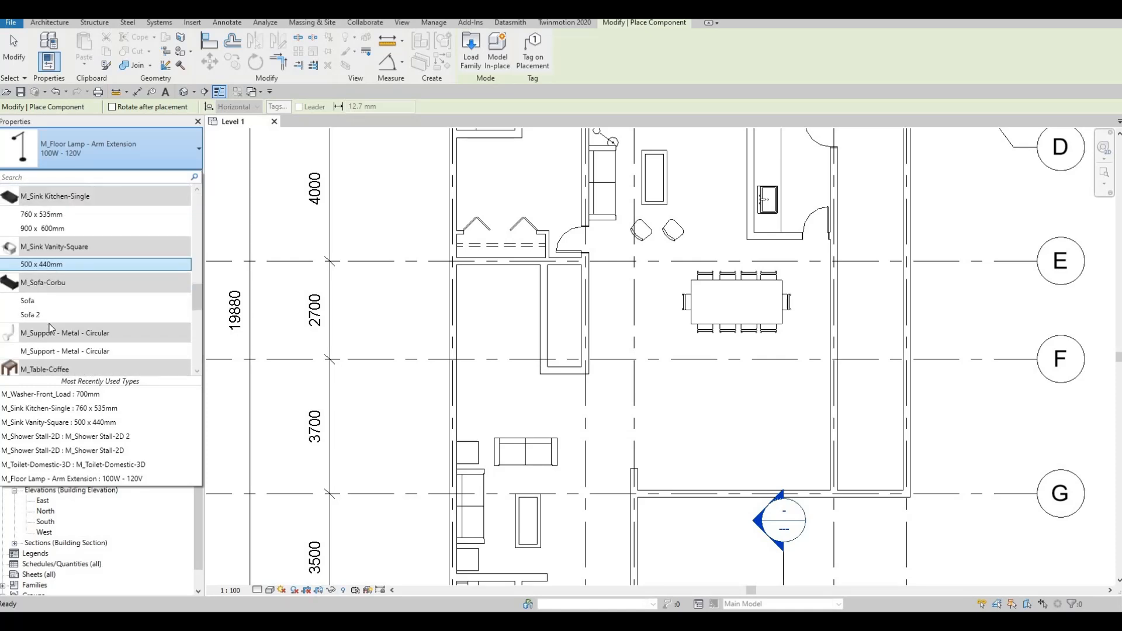
scroll(50, 327, "down", 5)
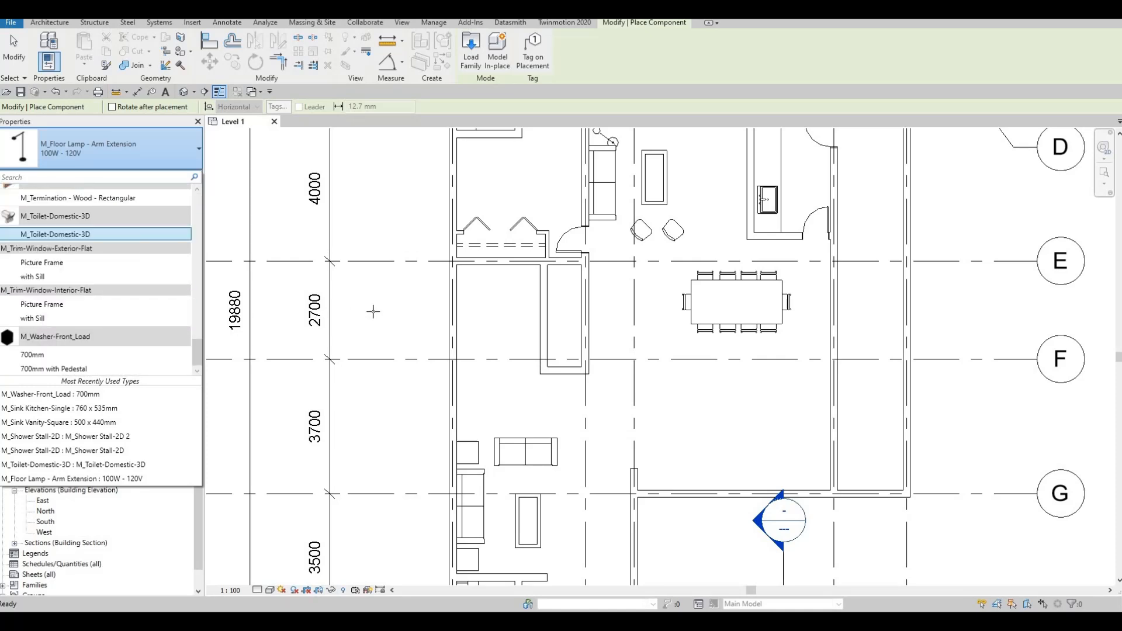
key("Escape")
key("Escape")
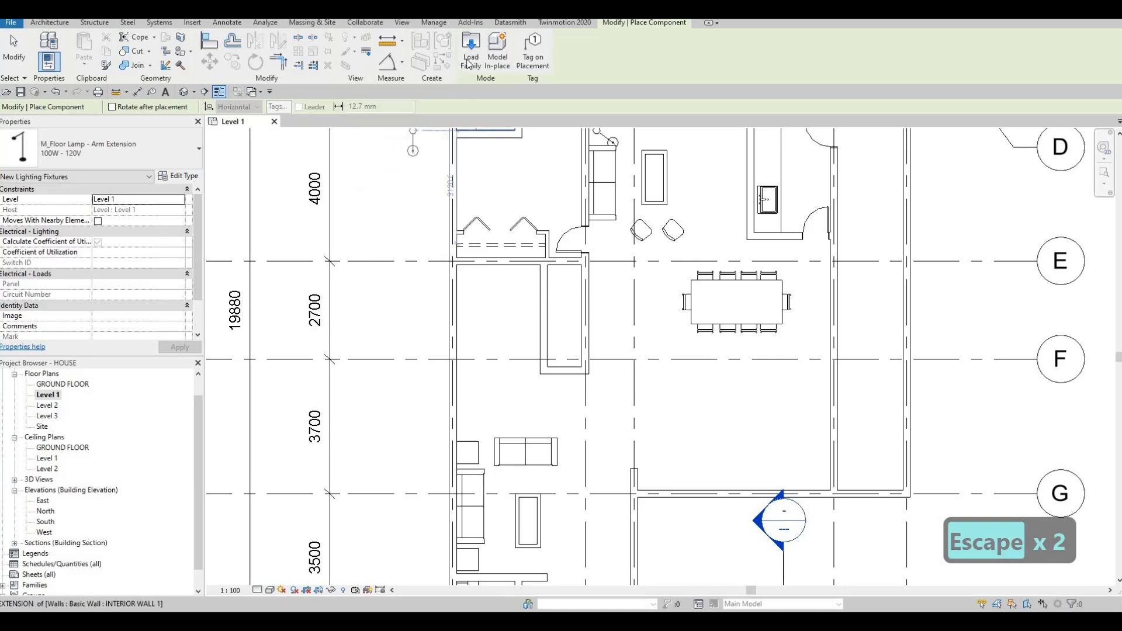
key("Escape")
key("Escape")
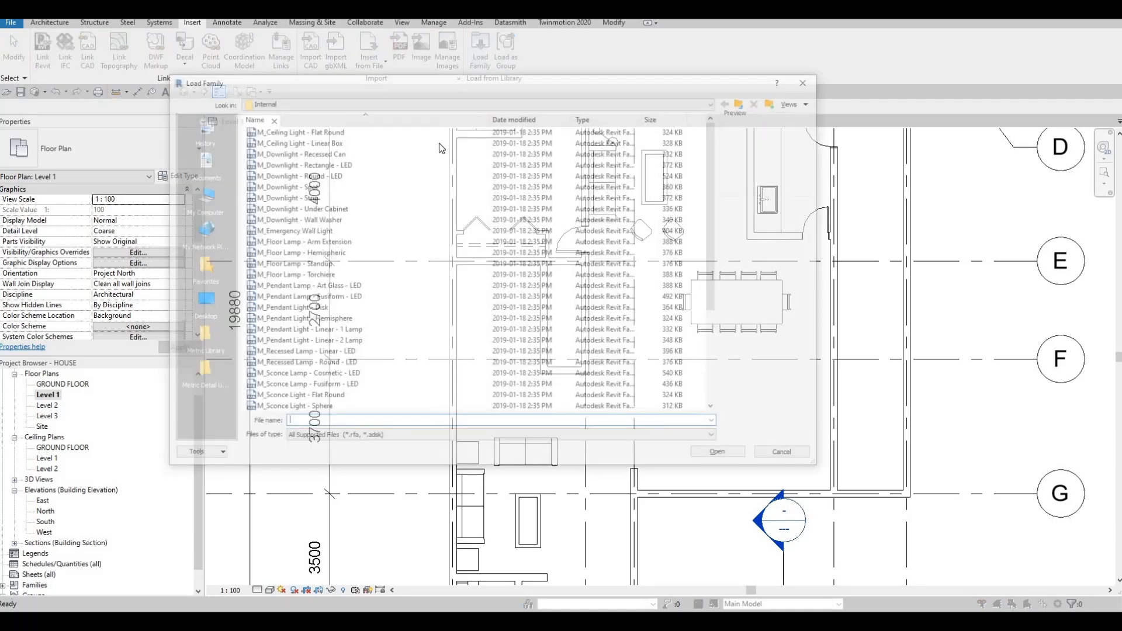
Preview the lamp families in the Internal lighting folder and load M_Table Lamp - Hemispheric
left_click(319, 254)
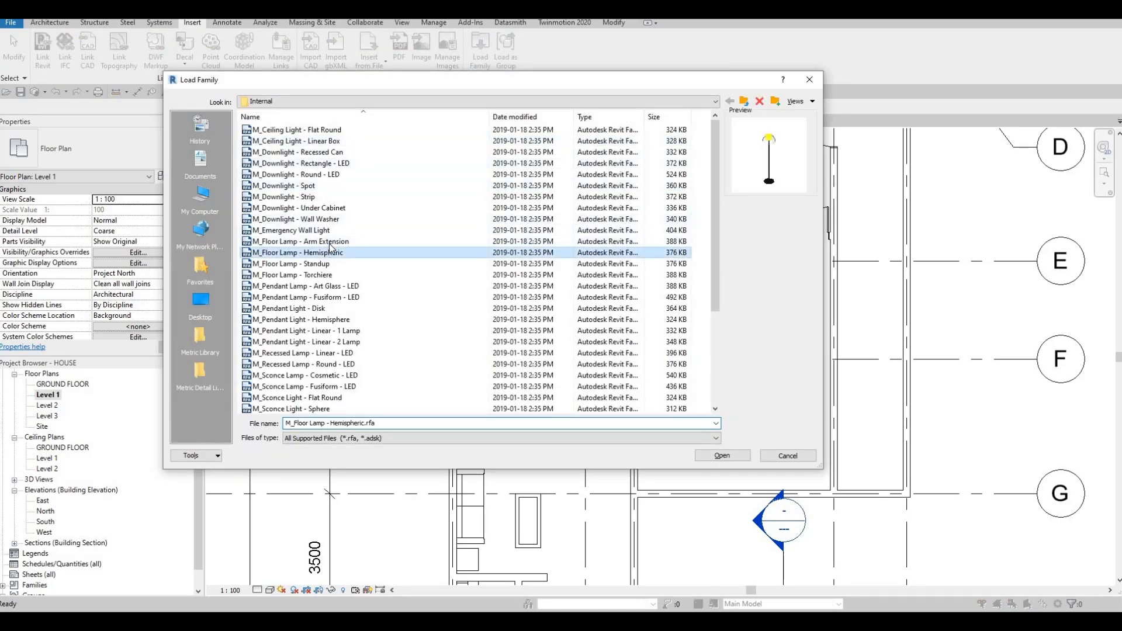
key("Down")
key("Down")
key("Down")
key("Down")
key("Down")
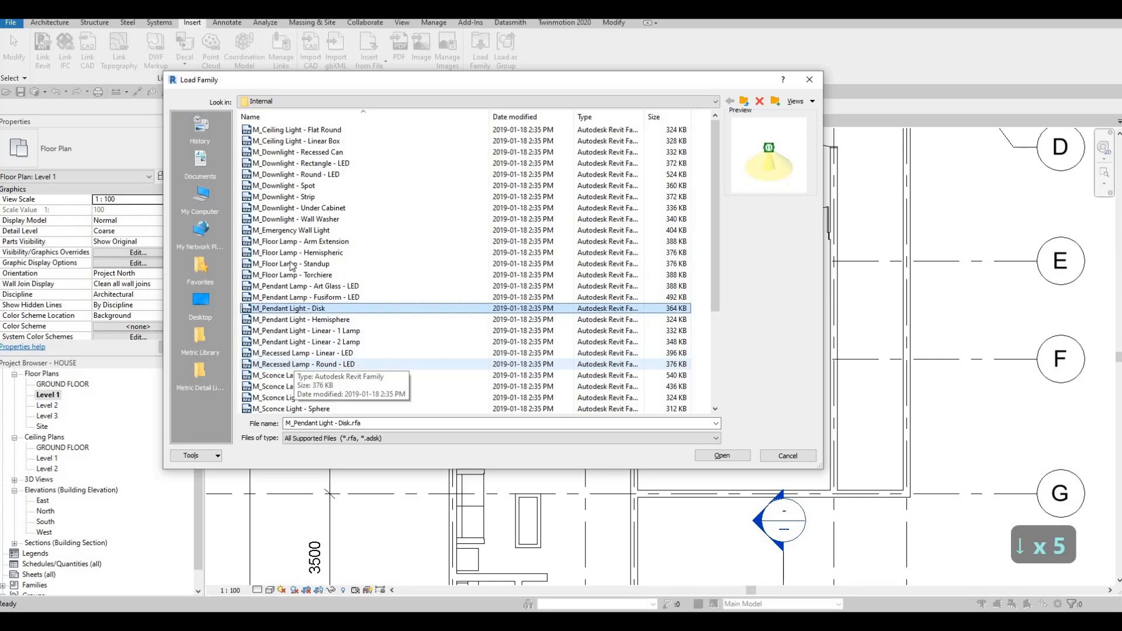
left_click(292, 230)
scroll(316, 320, "down", 3)
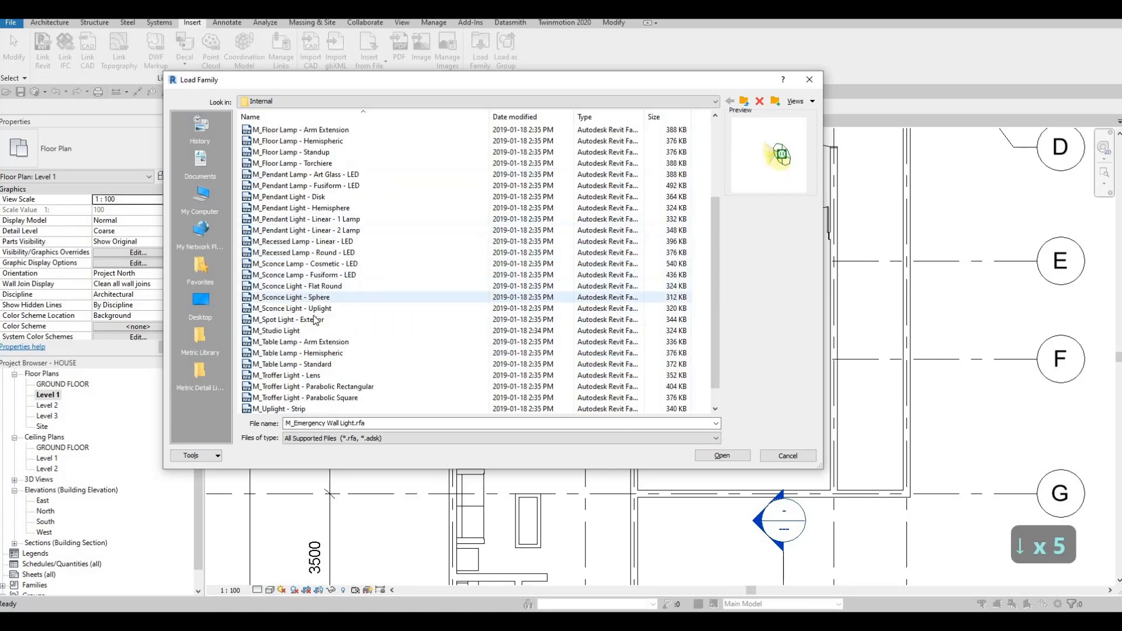
scroll(315, 319, "down", 1)
left_click(281, 320)
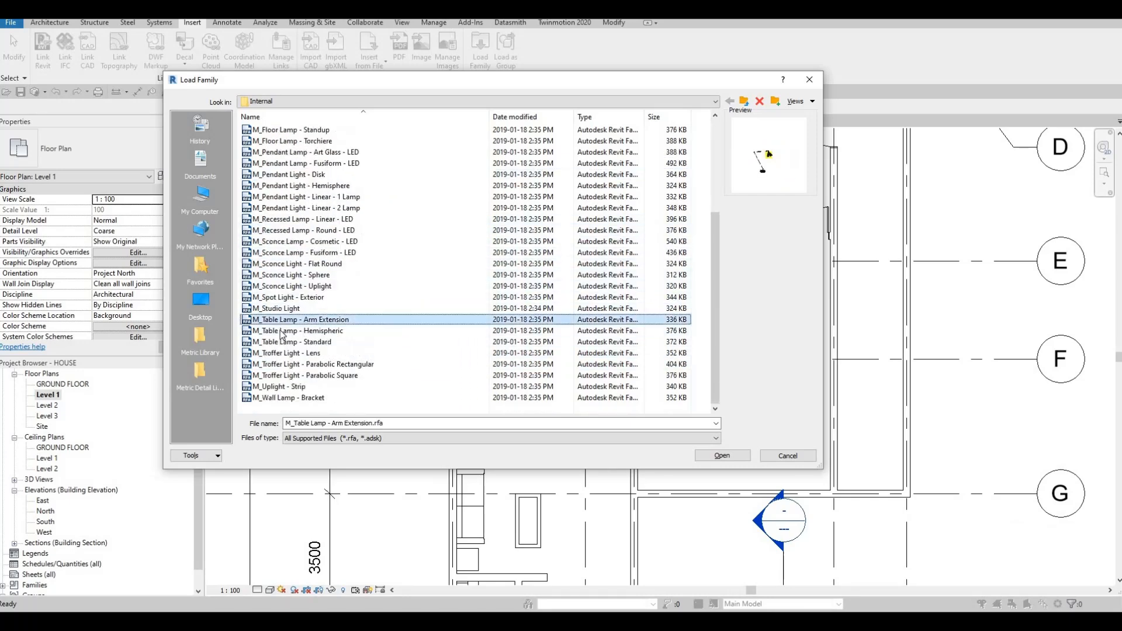
left_click(281, 332)
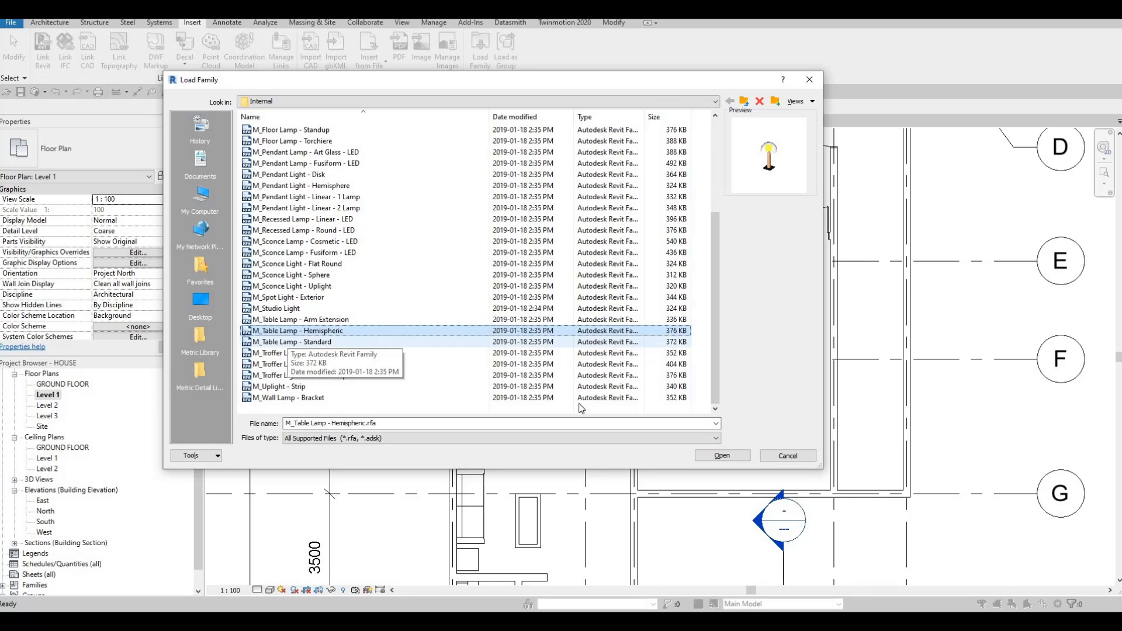
left_click(722, 455)
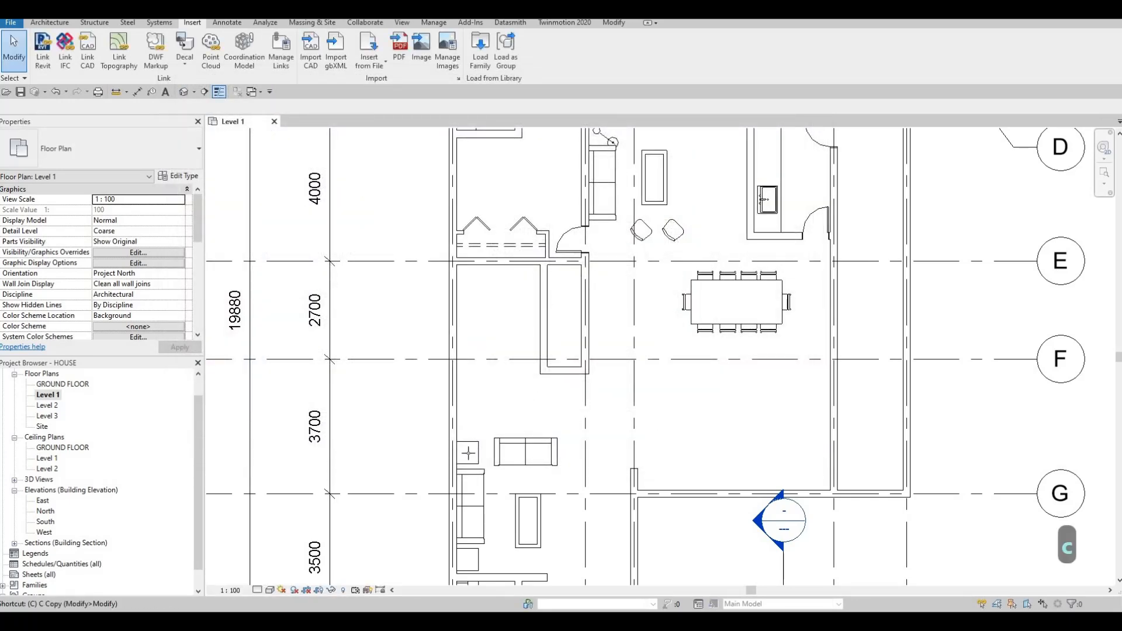
Place a 60W - 120V hemispheric table lamp at the centre of the upper night stand along the exterior wall near grid G
key("m")
scroll(533, 351, "up", 5)
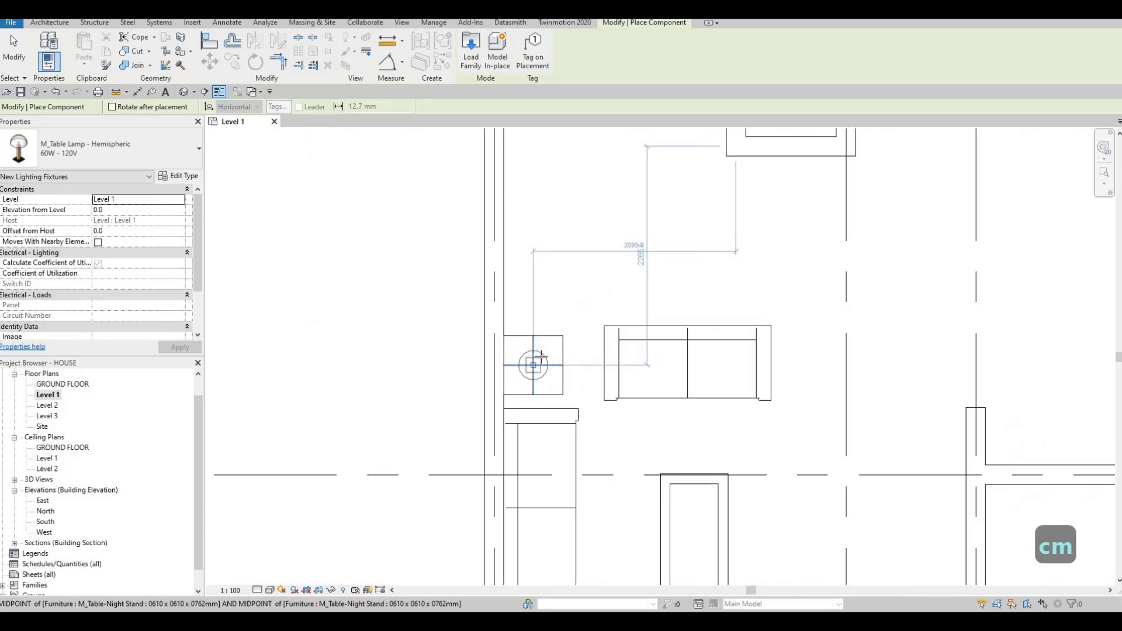
key("Escape")
key("Escape")
key("Escape")
key("Escape")
Move the section line into the living area, facing the exterior-wall sofa and night stands, and open its section view
scroll(563, 348, "down", 5)
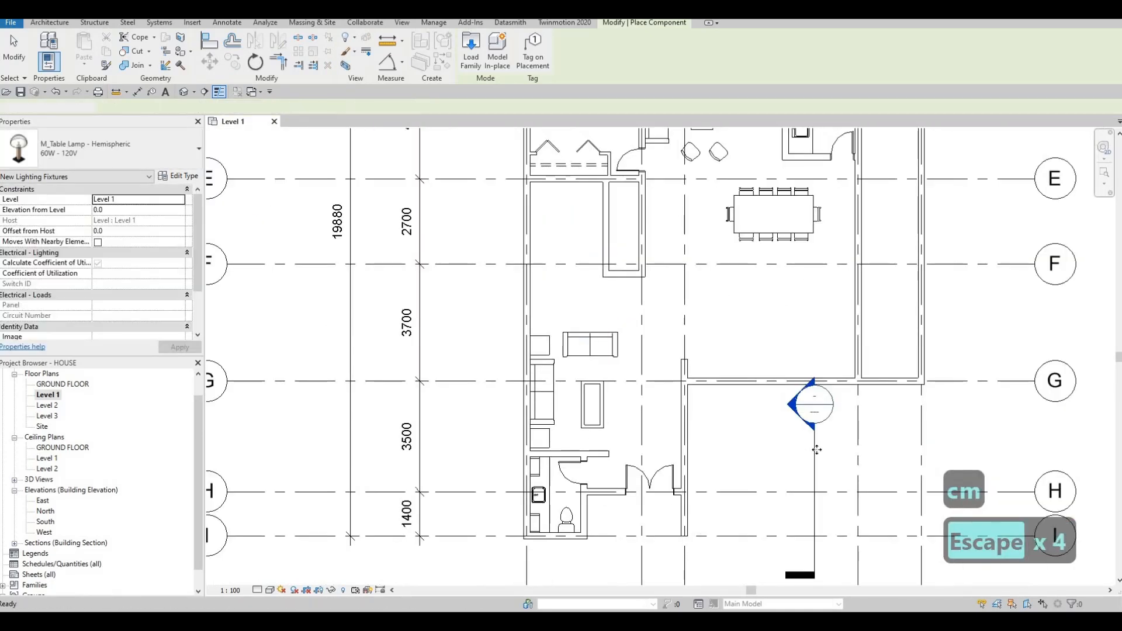
left_click_drag(812, 430, 575, 326)
key("Escape")
key("Escape")
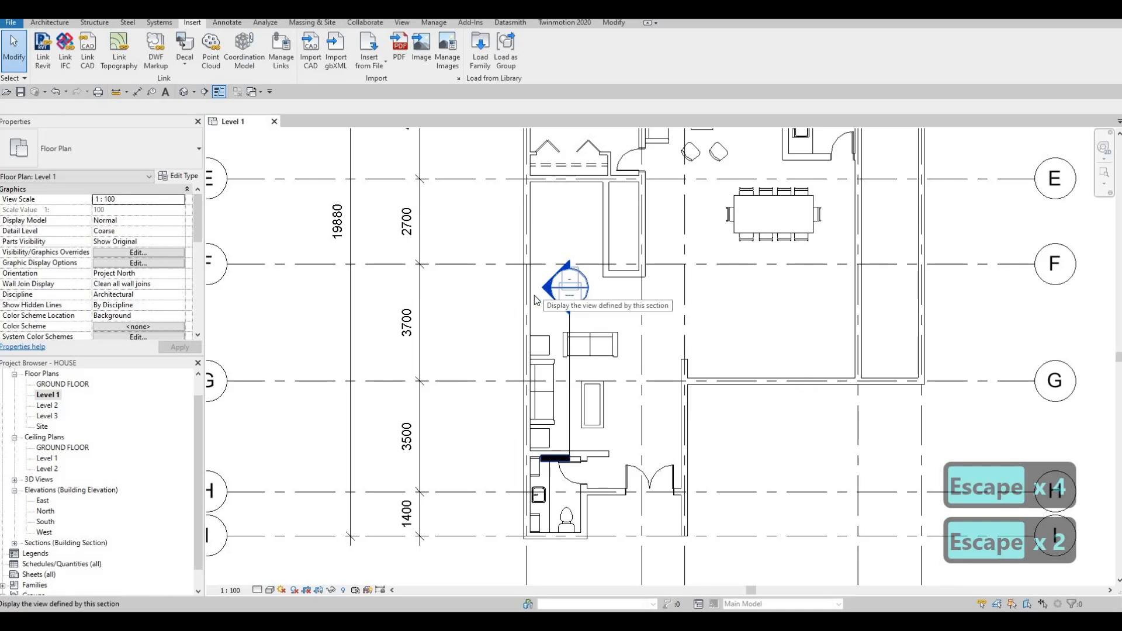
double_click(534, 297)
Align the base of the hemispheric table lamp with the top surface of the night stand in the section view
scroll(588, 444, "up", 4)
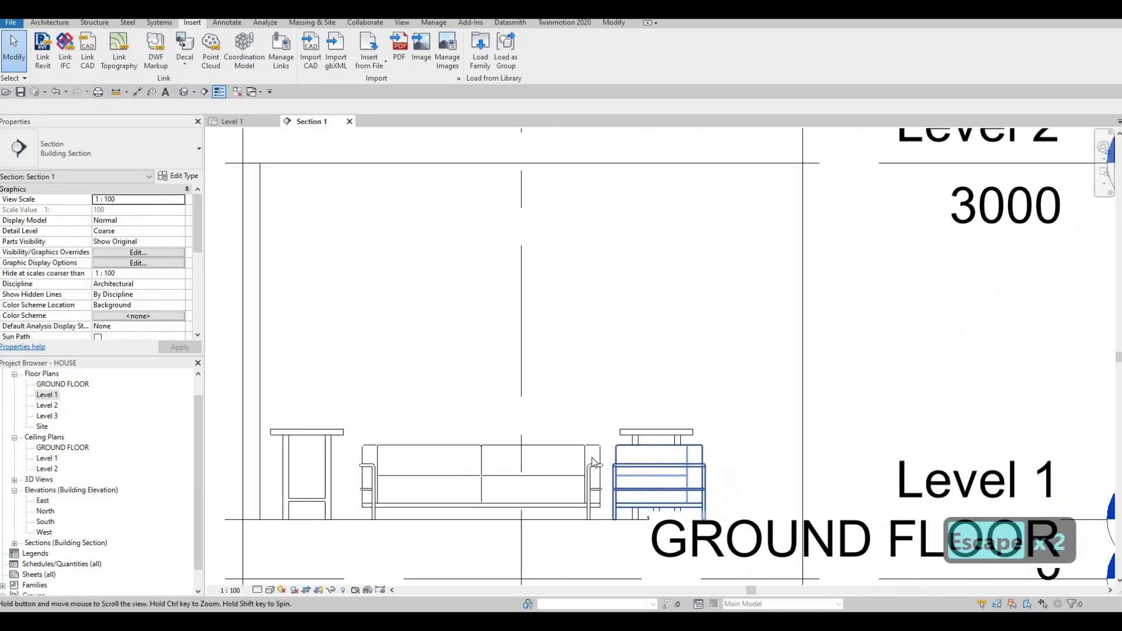
middle_click_drag(665, 513, 454, 387)
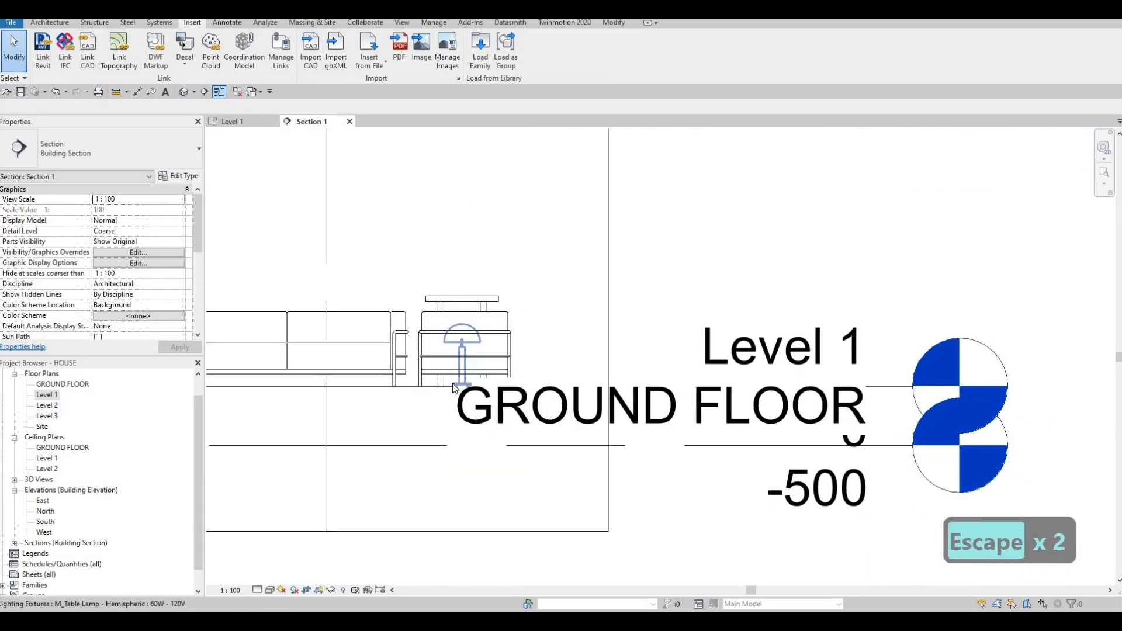
left_click(453, 385)
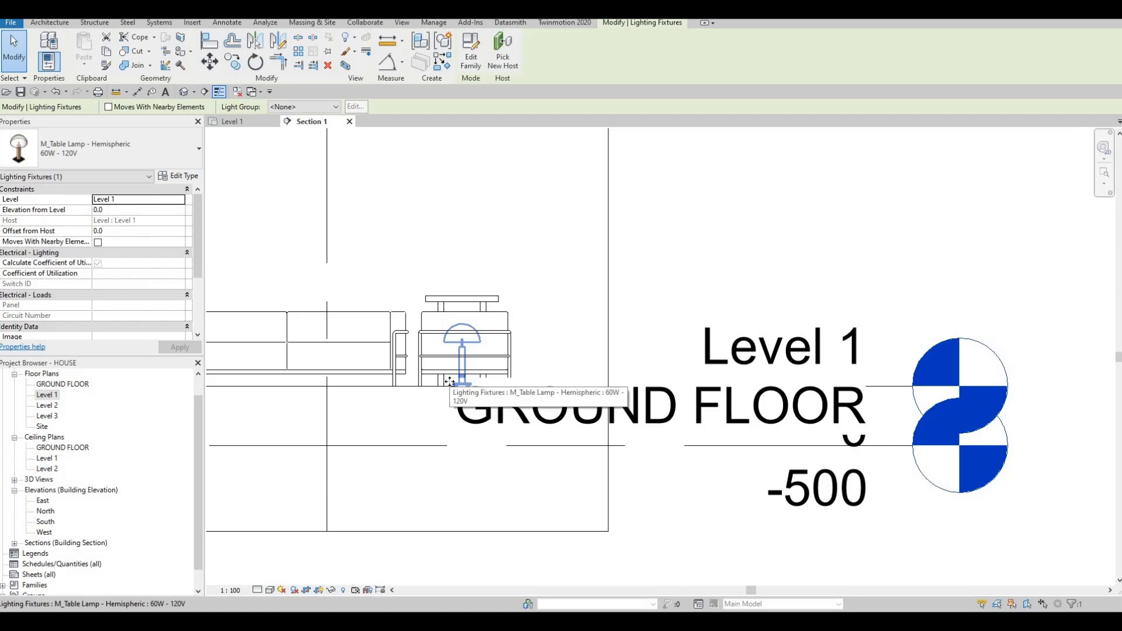
key("a")
key("l")
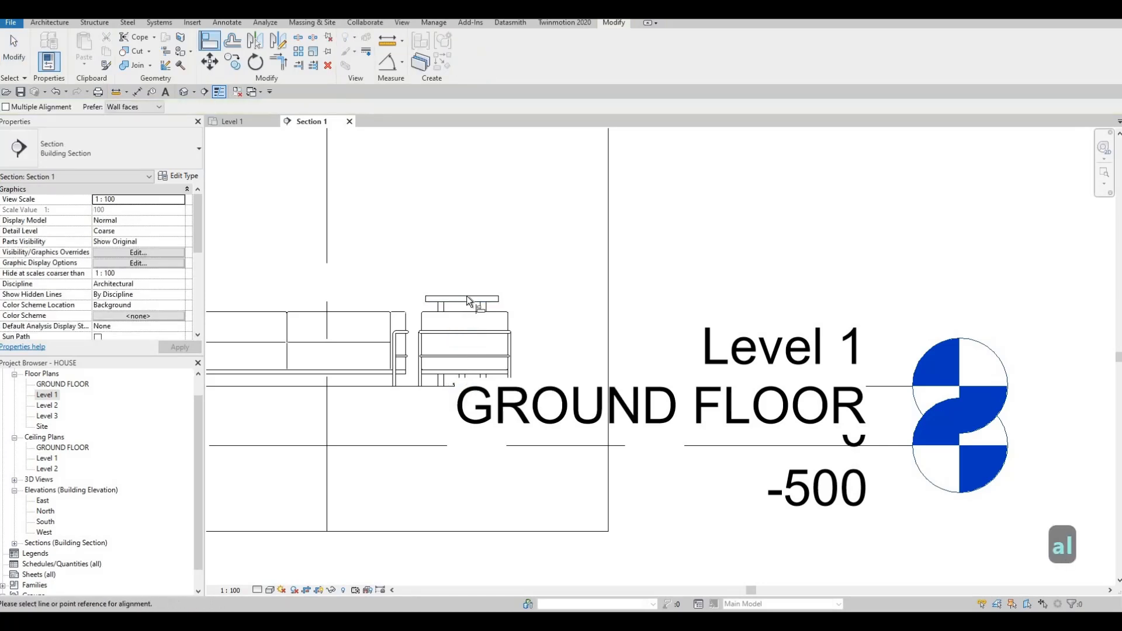
scroll(466, 384, "up", 5)
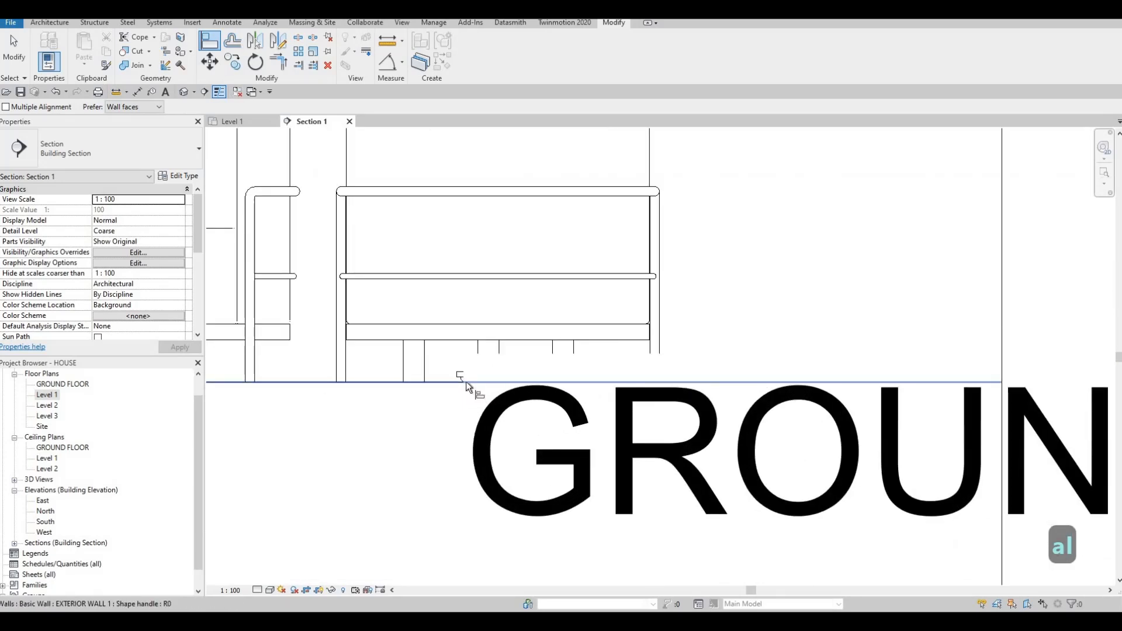
key("Tab")
key("Tab")
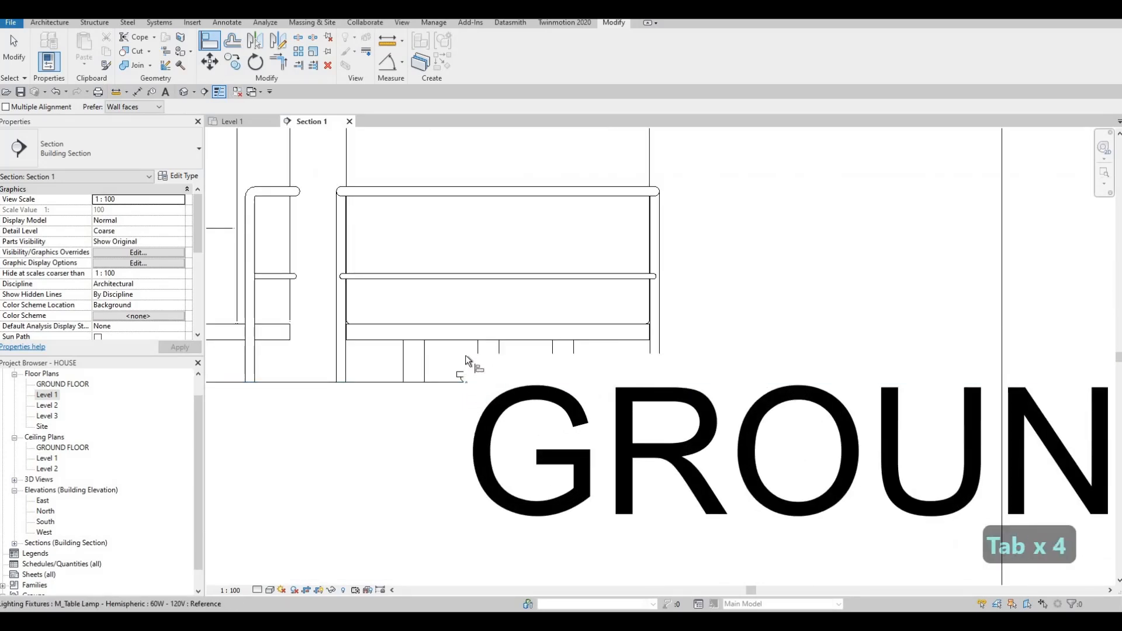
scroll(470, 354, "down", 4)
middle_click_drag(490, 266, 495, 383)
key("Escape")
key("Escape")
scroll(526, 357, "up", 3)
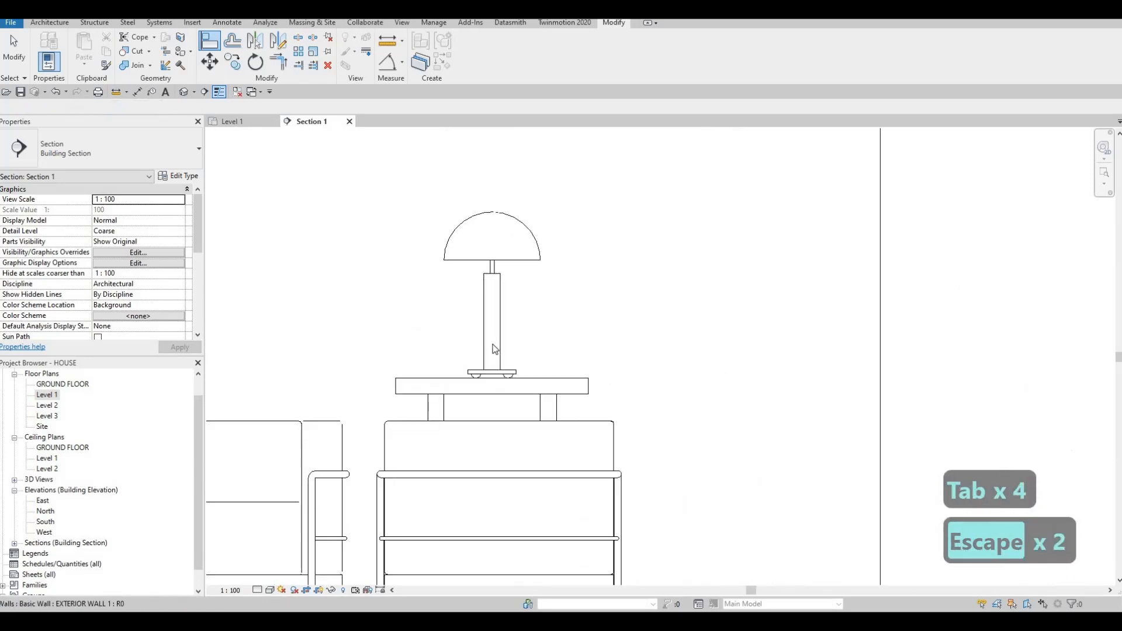
scroll(441, 305, "down", 5)
key("Escape")
key("Escape")
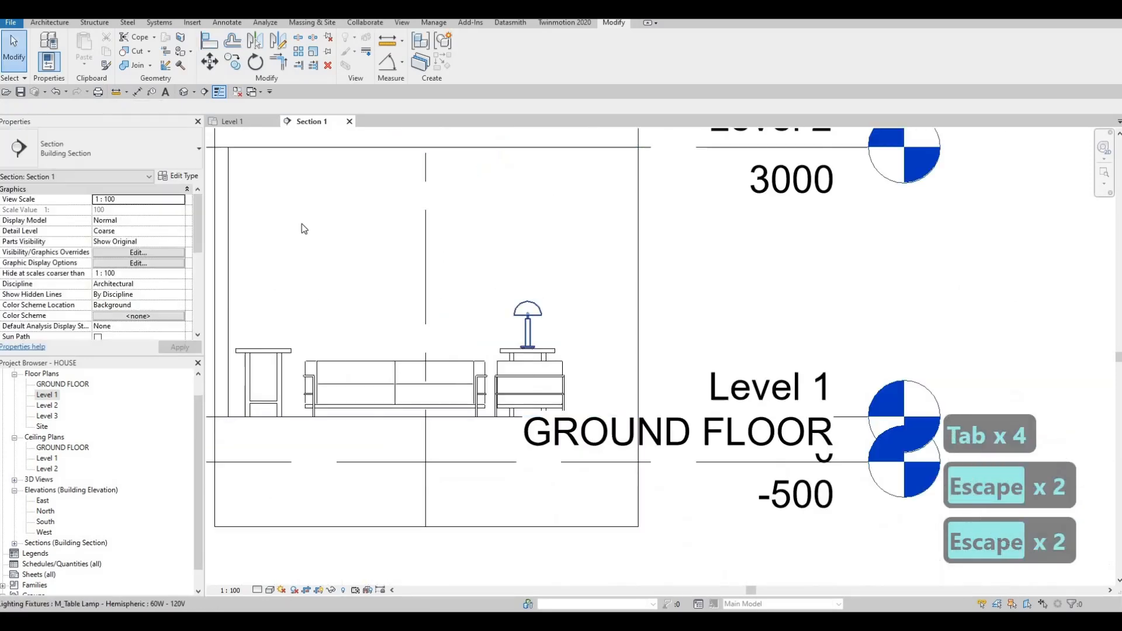
Return to the Level 1 plan and place a matching 60W - 120V hemispheric table lamp at the centre of the lower night stand
left_click(237, 121)
scroll(503, 342, "up", 5)
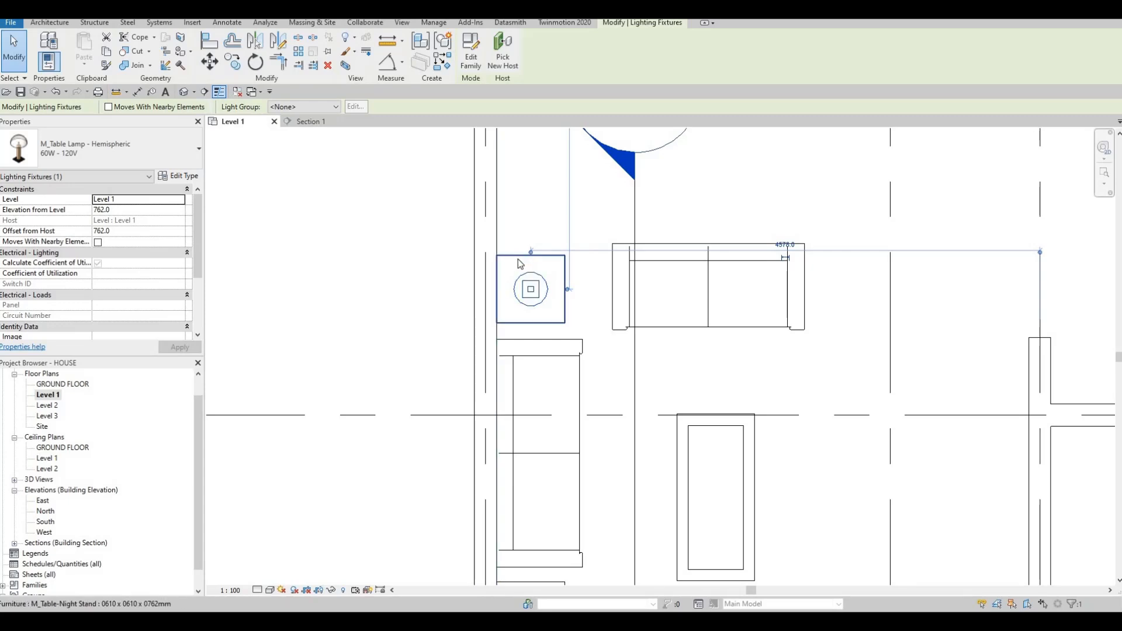
scroll(503, 263, "down", 2)
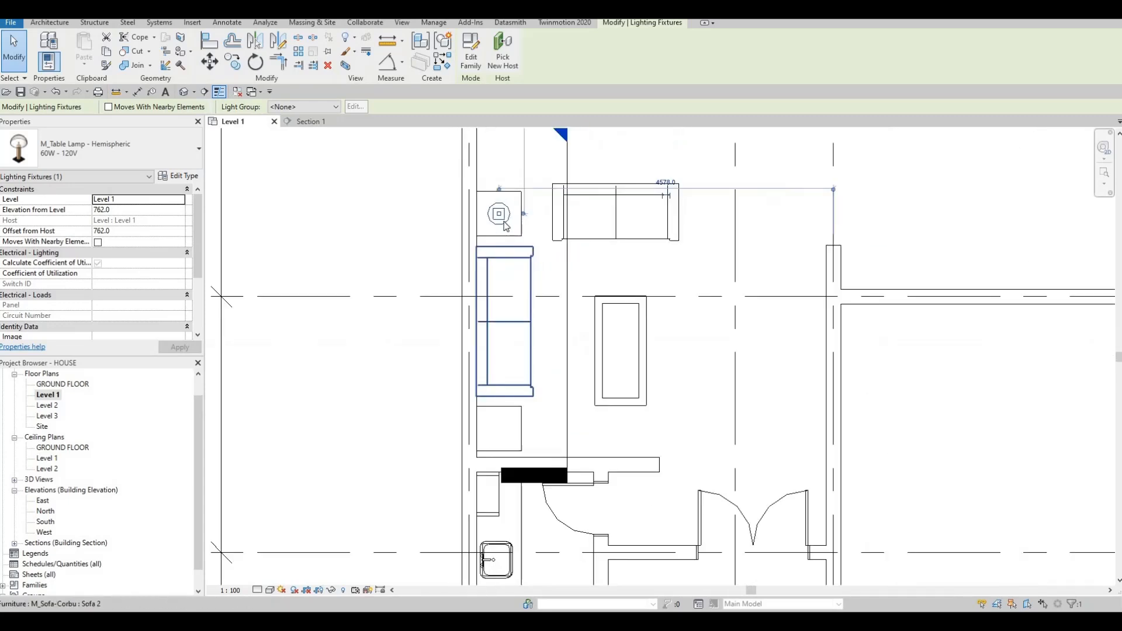
key("Escape")
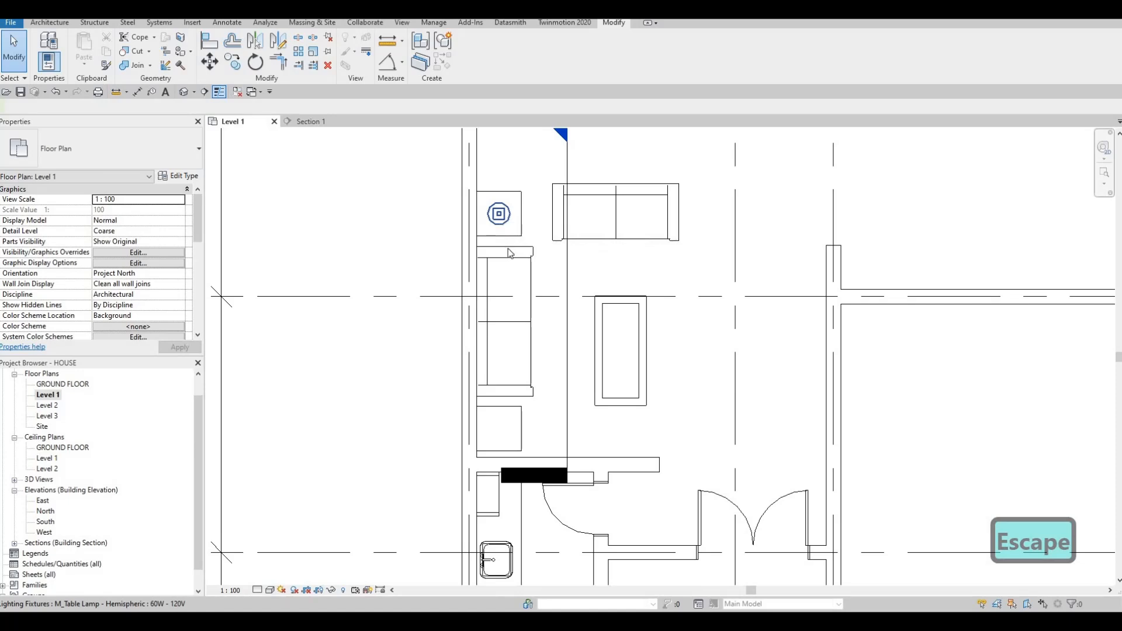
left_click(504, 225)
key("c")
key("s")
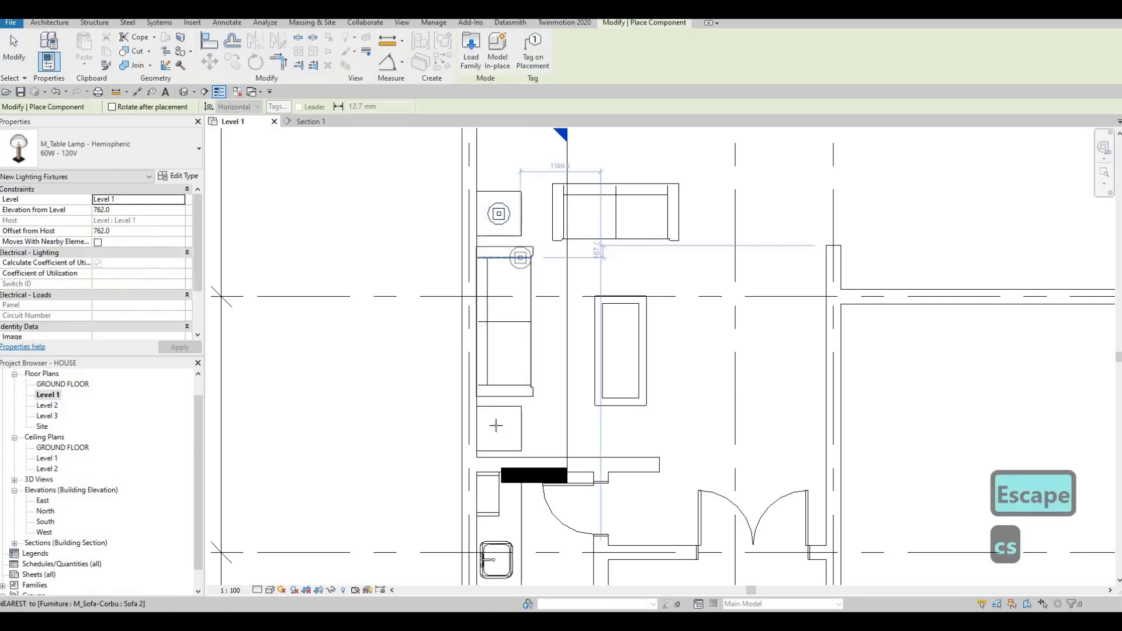
left_click(515, 427)
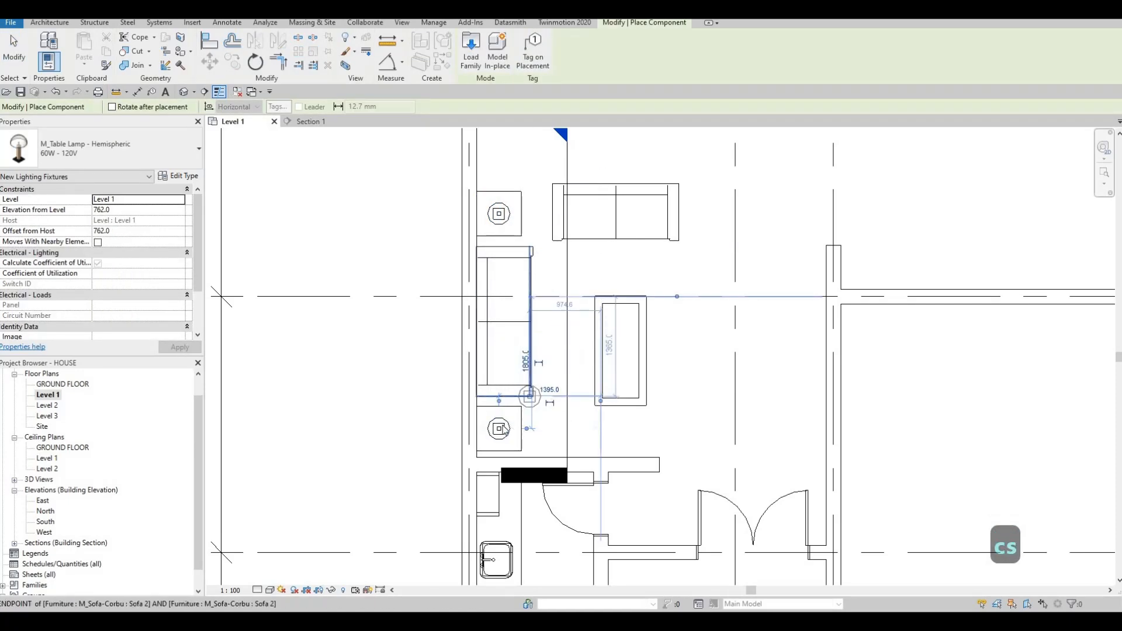
key("Escape")
key("Escape")
key("Escape")
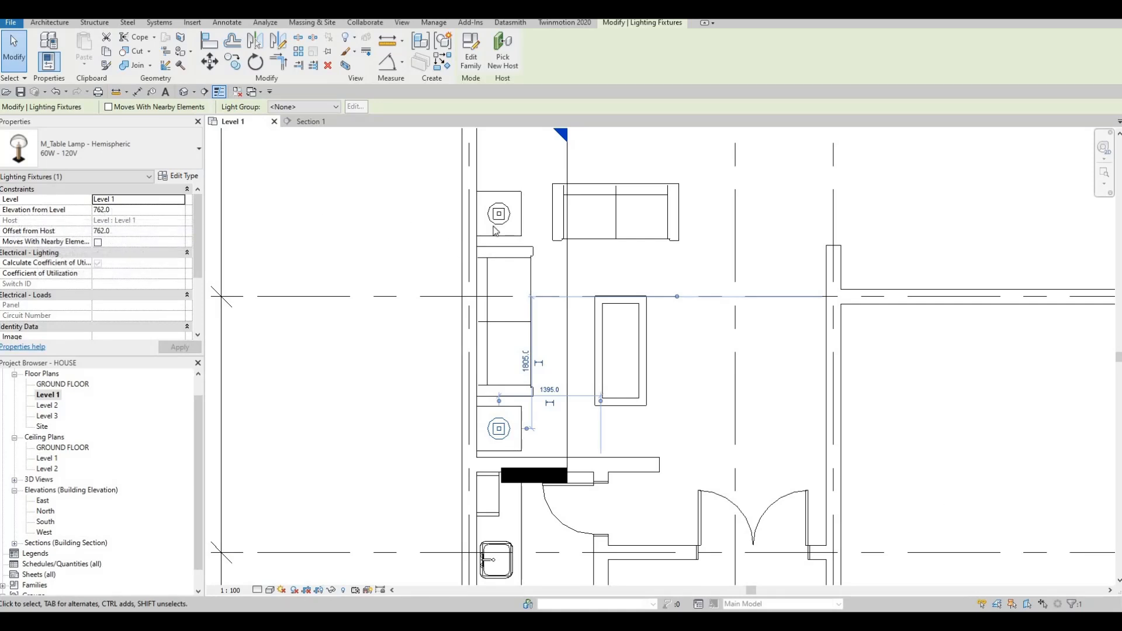
key("Escape")
key("Escape")
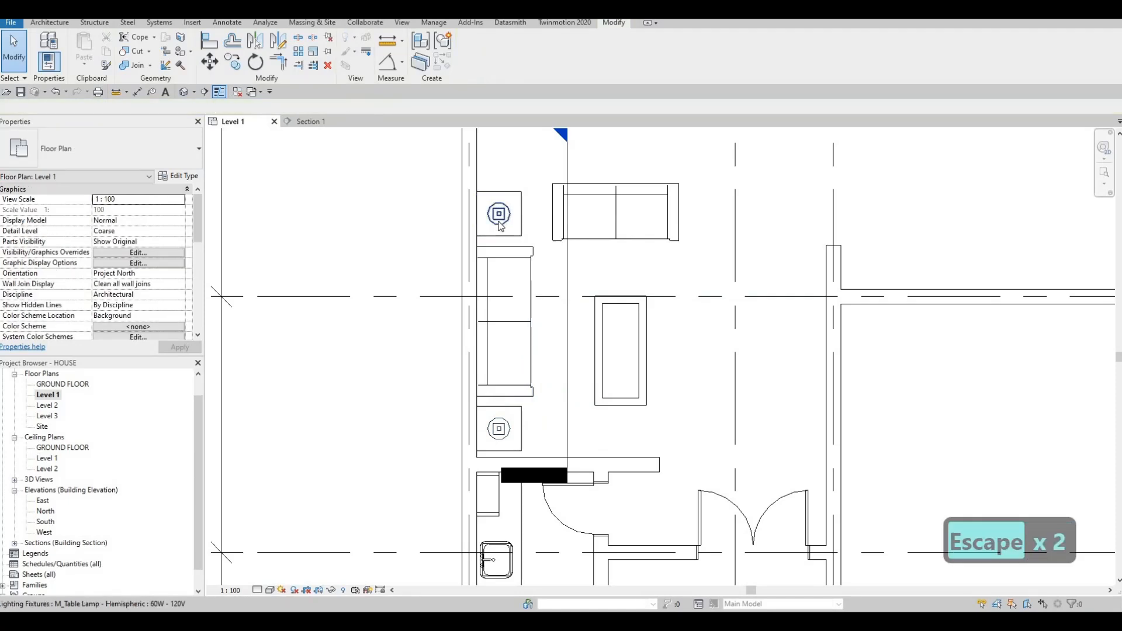
middle_click_drag(503, 214, 500, 258)
scroll(500, 259, "down", 1)
key("Escape")
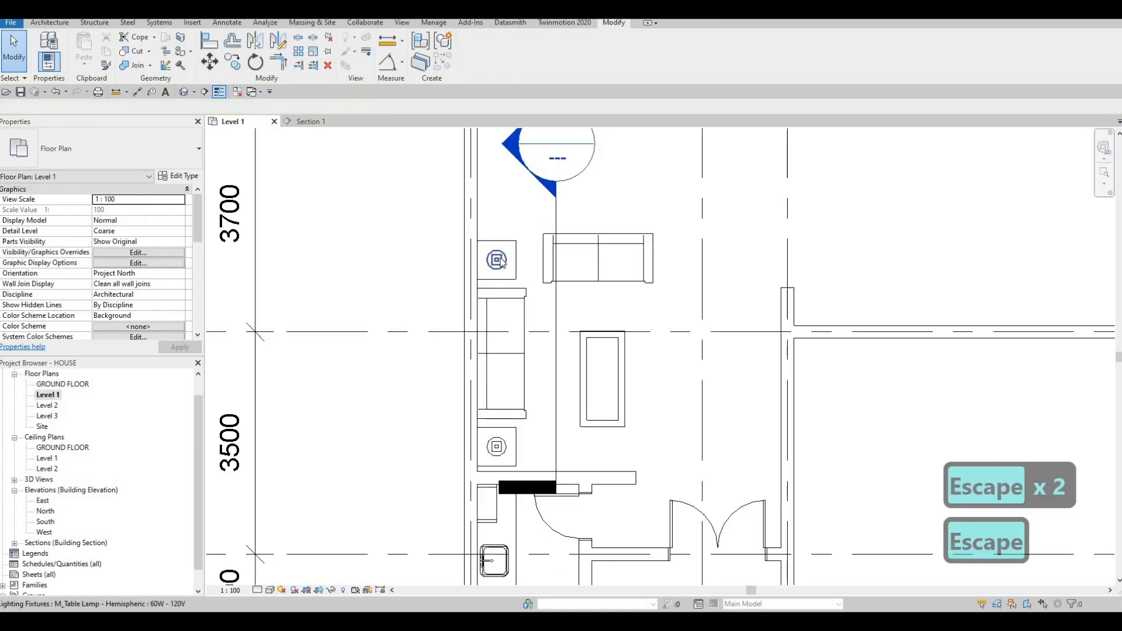
left_click(489, 308)
key("Escape")
key("Escape")
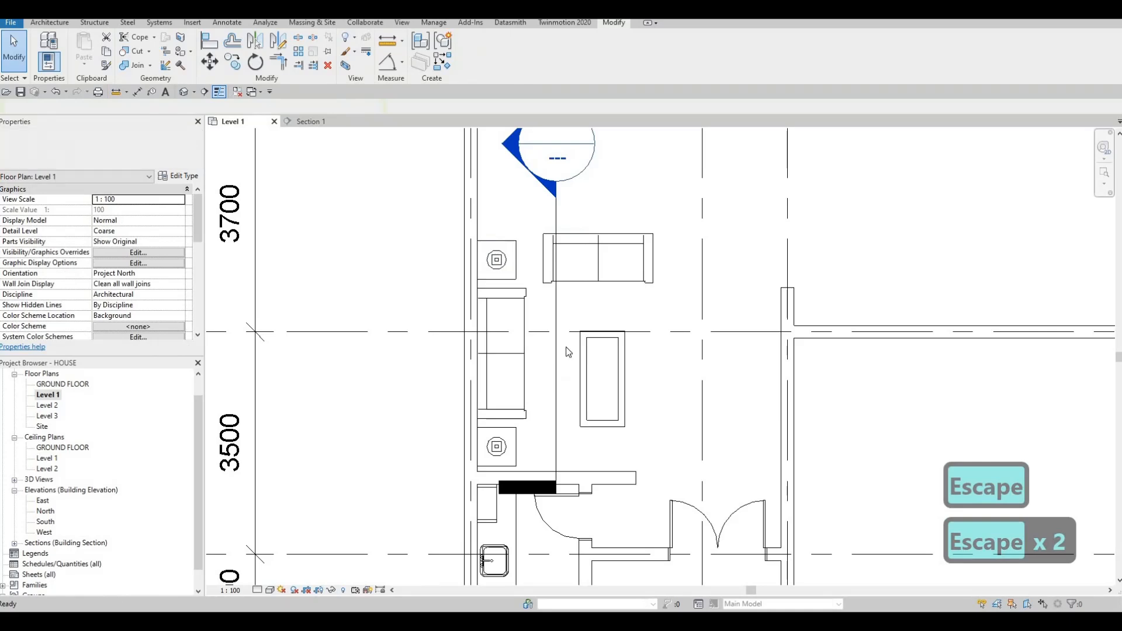
Nudge the coffee table and the horizontal sofa above it near grid G upwards in small increments toward grid F
scroll(566, 352, "down", 1)
scroll(456, 275, "down", 1)
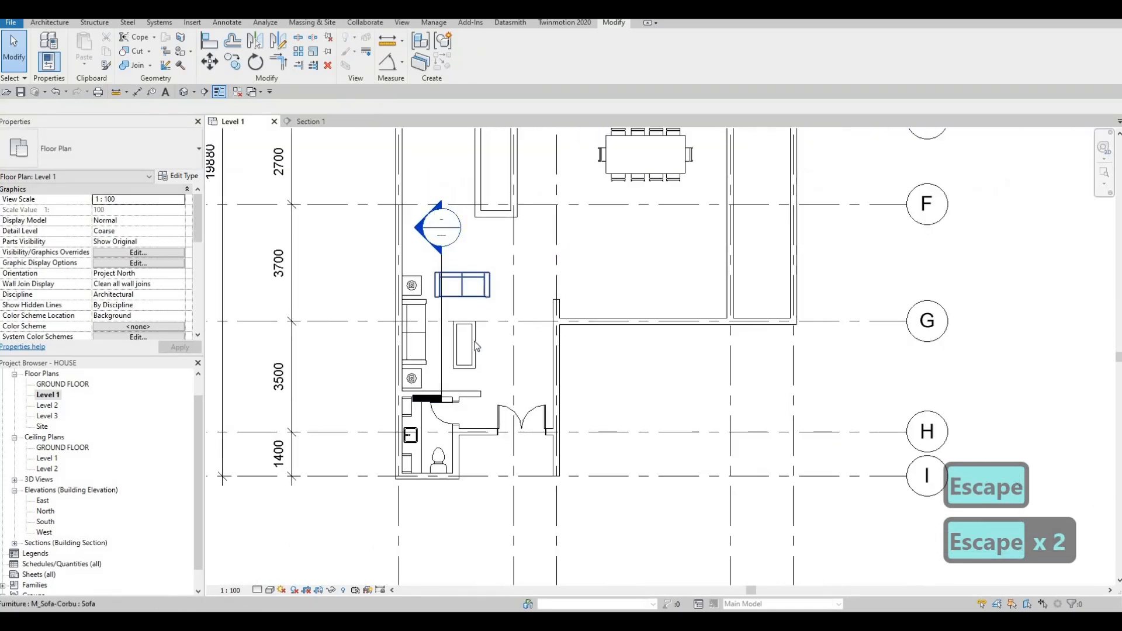
middle_click_drag(476, 346, 480, 355)
key("Escape")
left_click(480, 355)
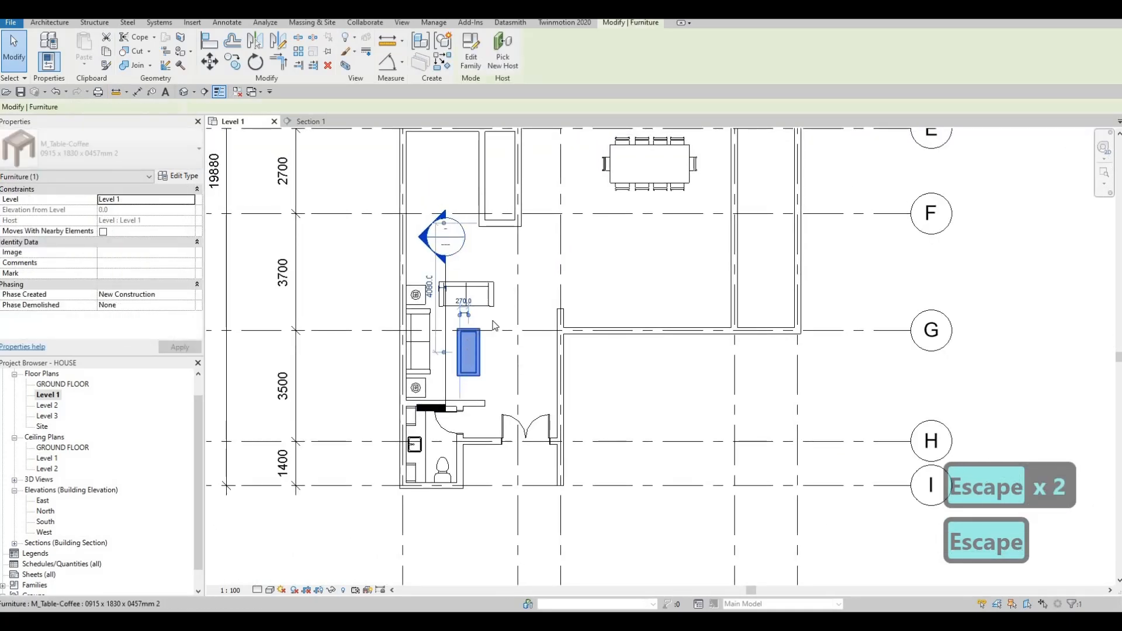
key("Up")
key("Up")
key("Up")
left_click(492, 301)
key("Up")
key("Up")
key("Up")
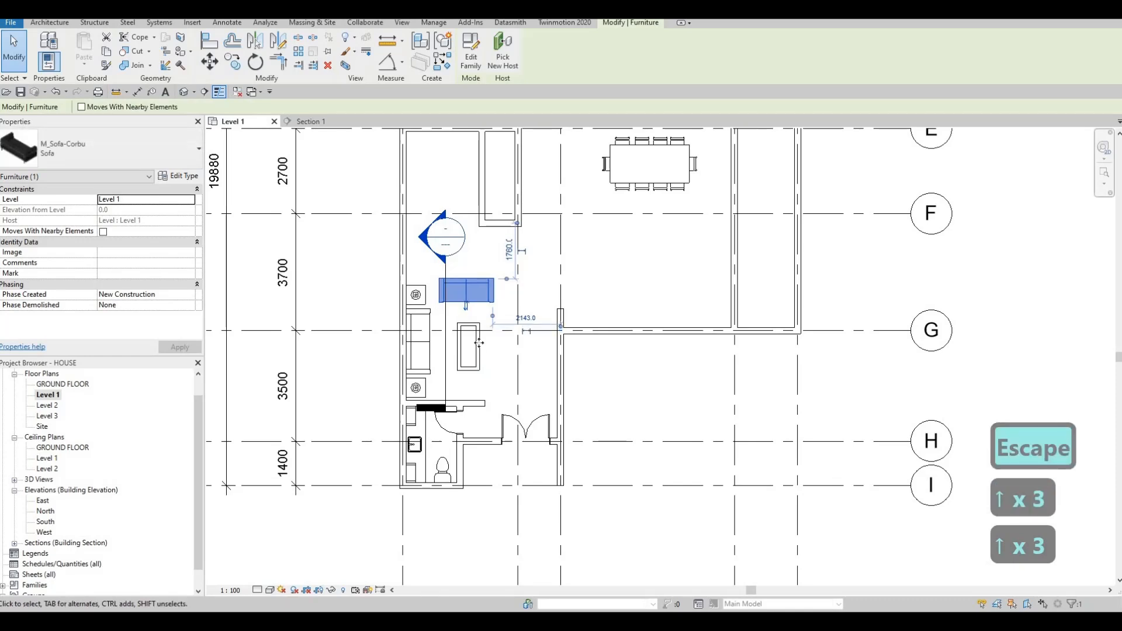
left_click(479, 344)
key("Up")
key("Up")
key("Up")
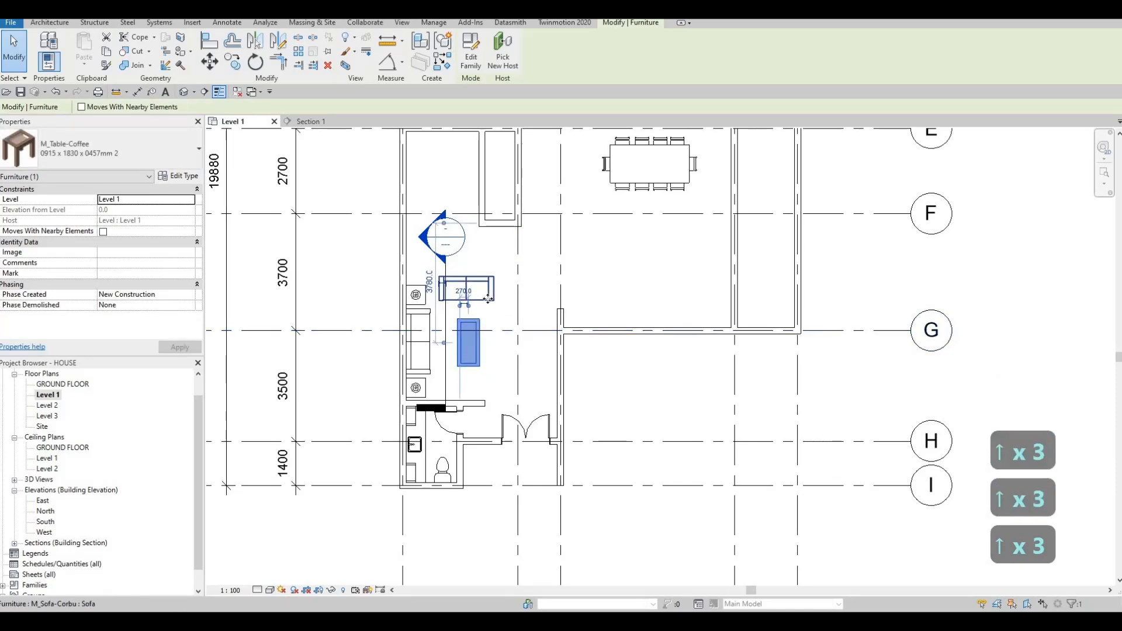
left_click(488, 299)
key("Up")
key("Down")
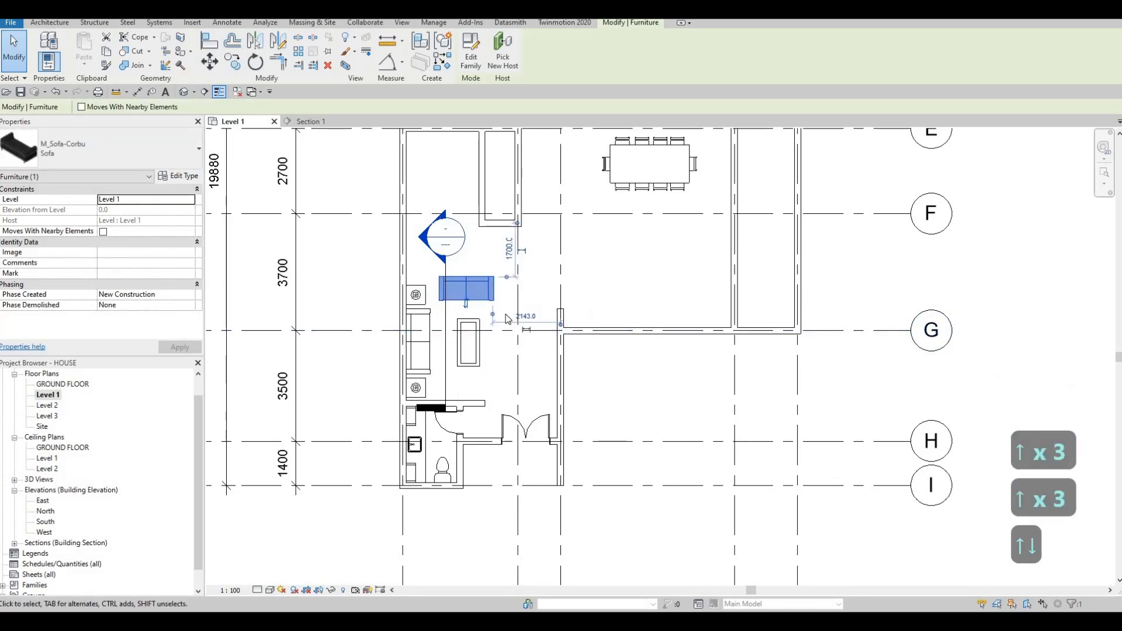
key("Escape")
key("Escape")
key("Escape")
Move the section line out of the living area to the empty zone beside grid 4, around grid G
scroll(507, 319, "down", 1)
scroll(406, 365, "down", 2)
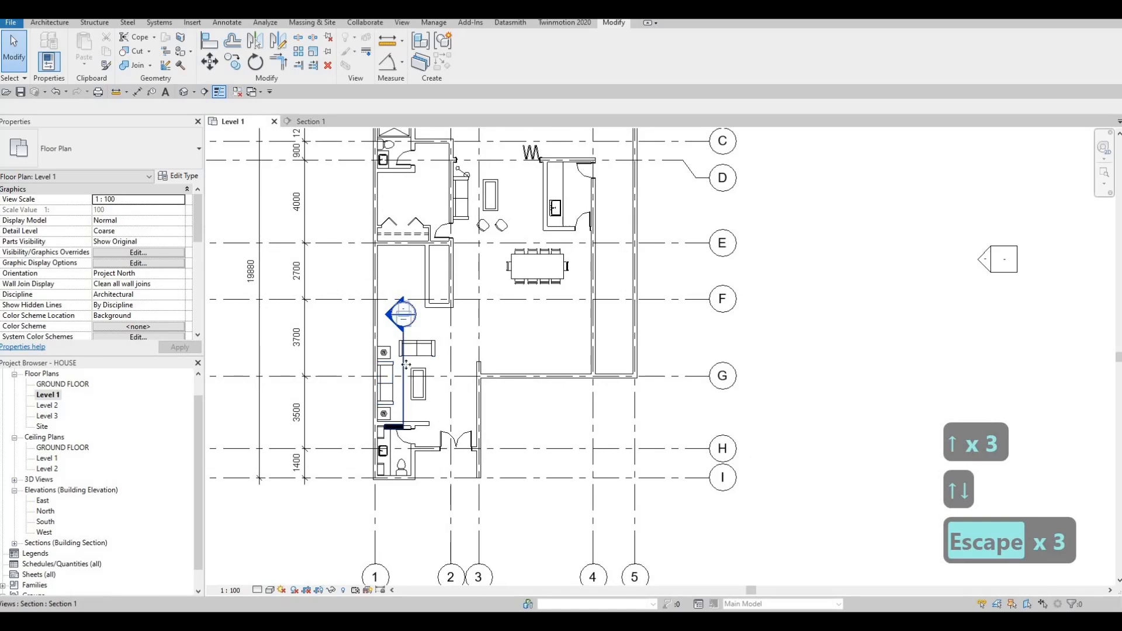
left_click(405, 364)
left_click_drag(578, 385, 590, 405)
mouse_move(511, 313)
middle_mouse_down()
mouse_move(568, 372)
mouse_move(538, 387)
middle_mouse_up()
key("Escape")
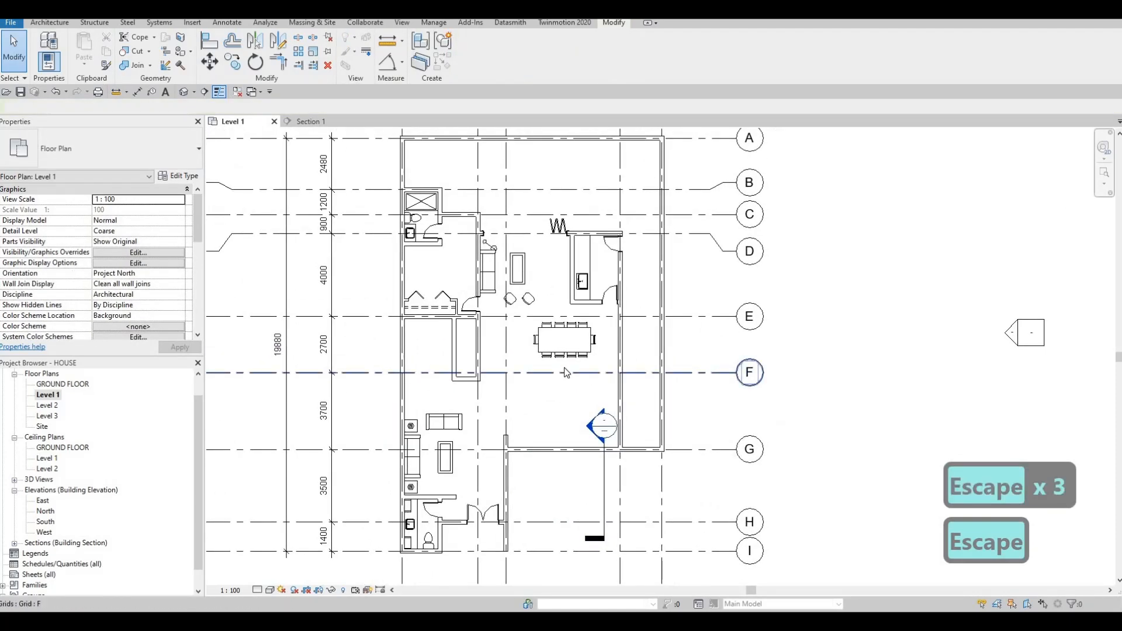
Load the M_Desk family from the Furniture library's Tables folder, overwriting the existing version and its parameter values
scroll(457, 246, "up", 2)
key("Escape")
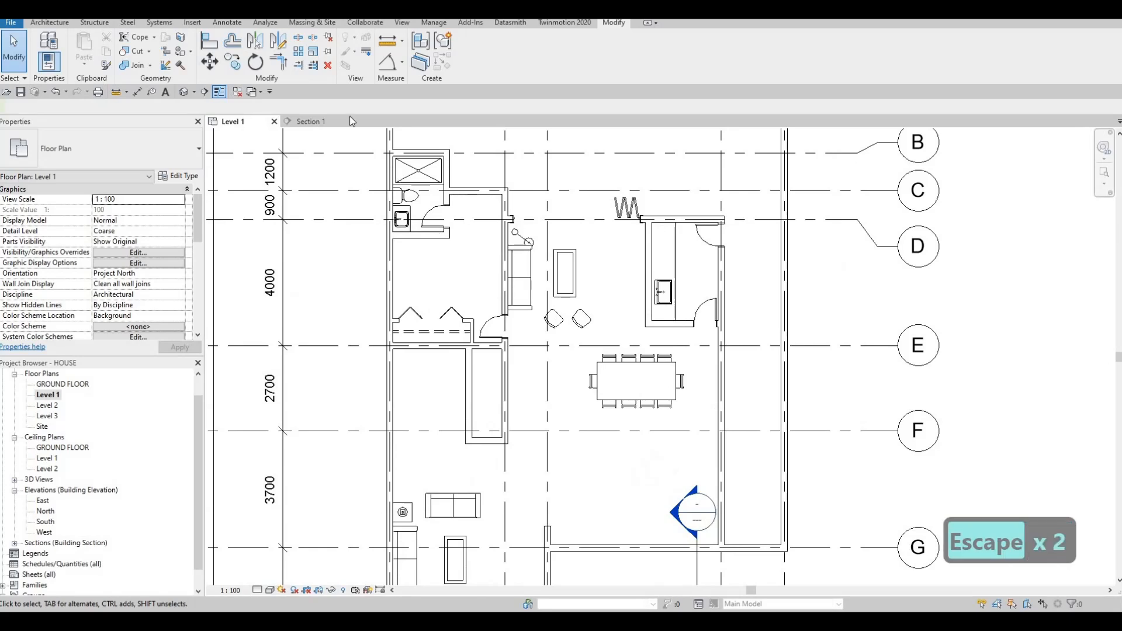
left_click(402, 23)
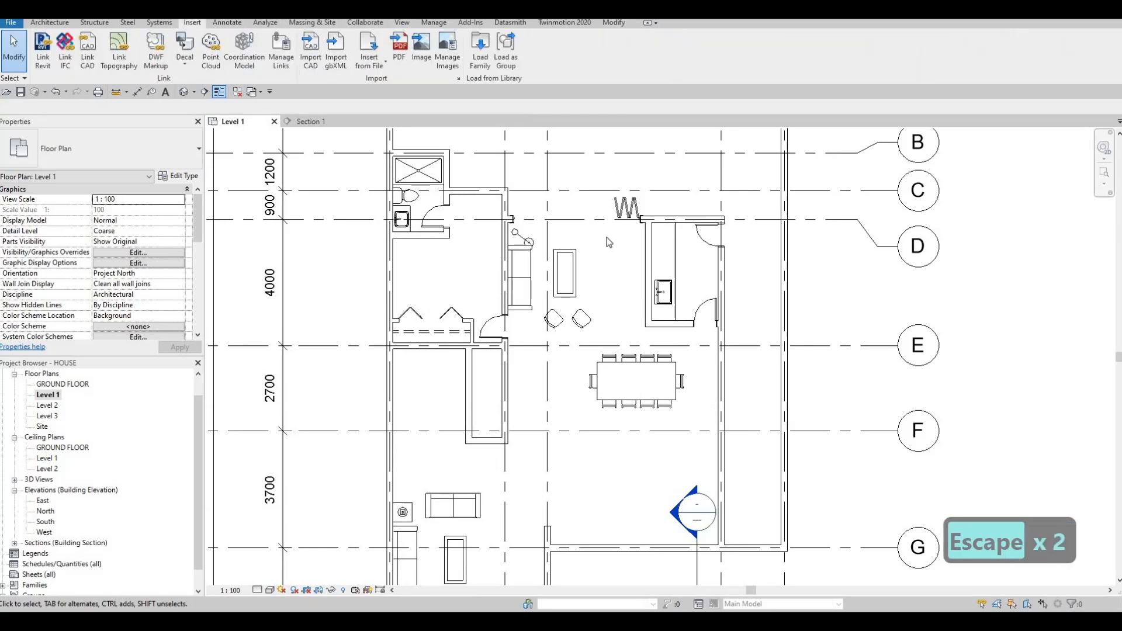
left_click(489, 57)
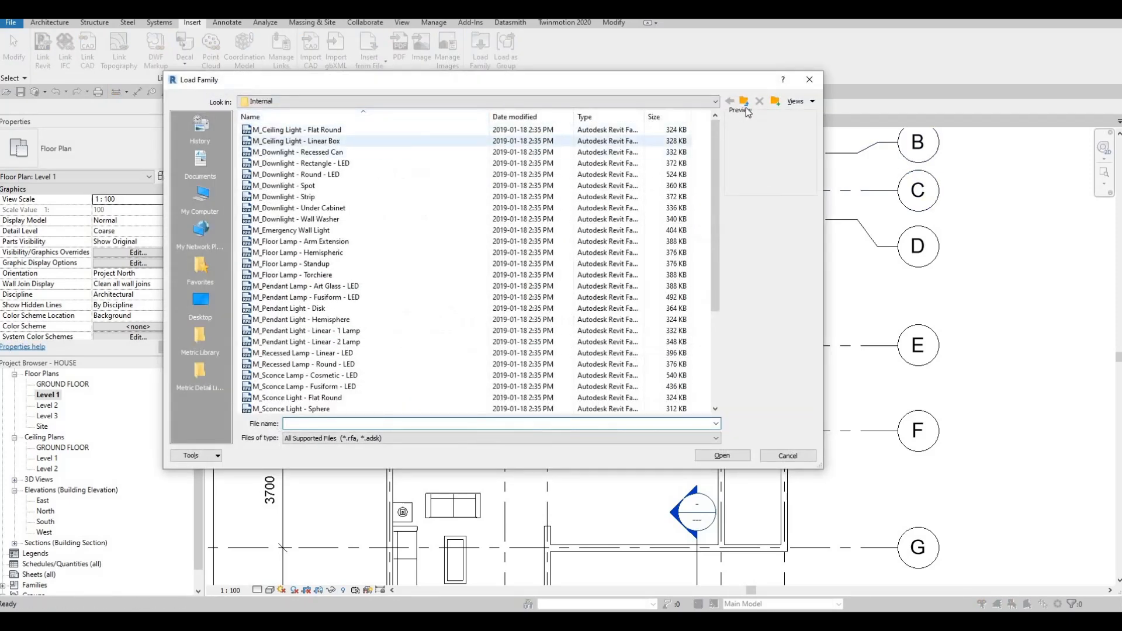
left_click(745, 102)
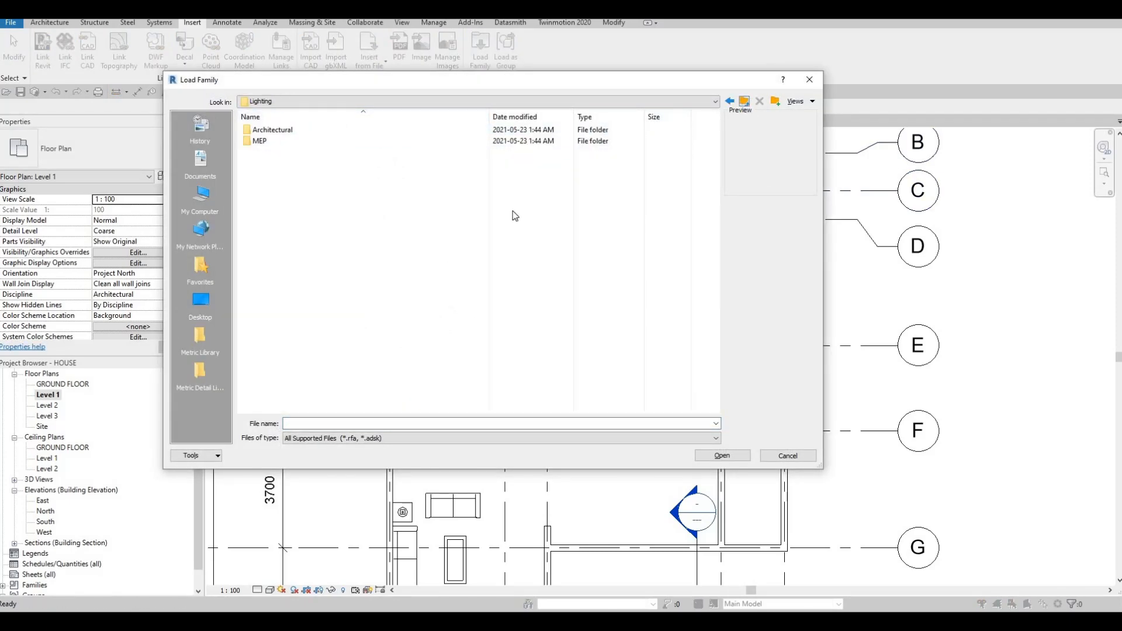
key("BackSpace")
double_click(318, 283)
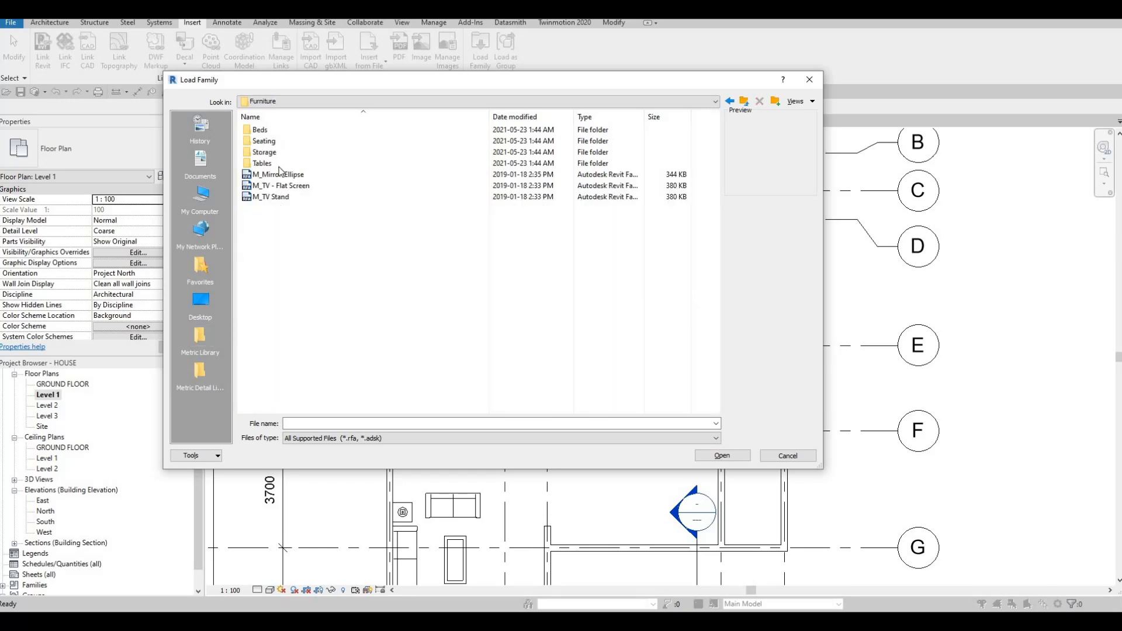
left_click(286, 163)
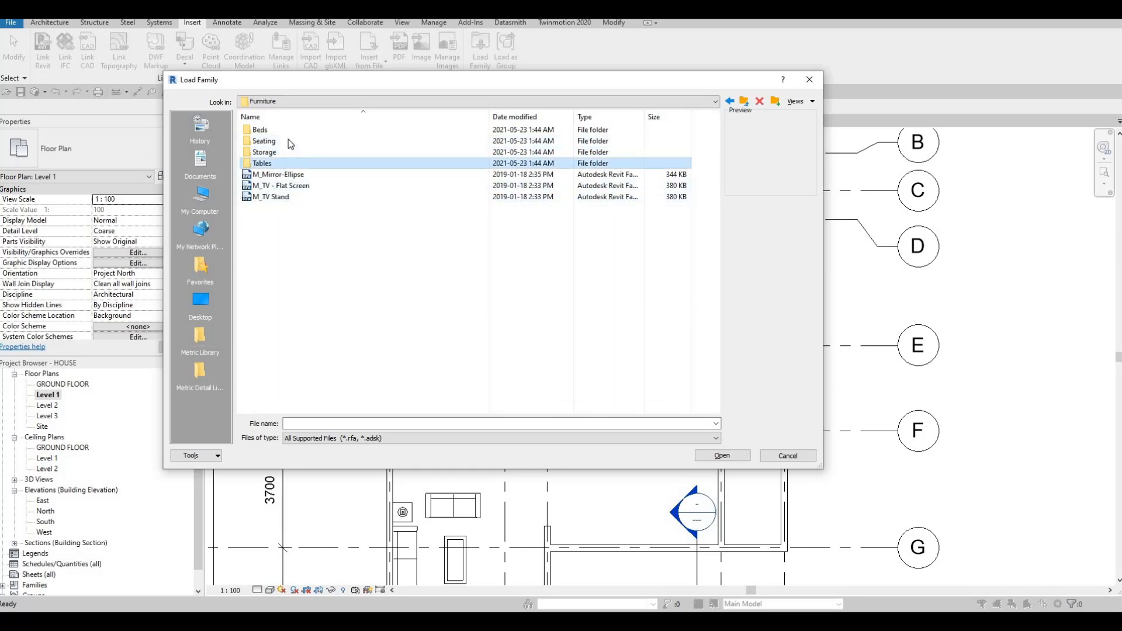
key("Return")
left_click(277, 131)
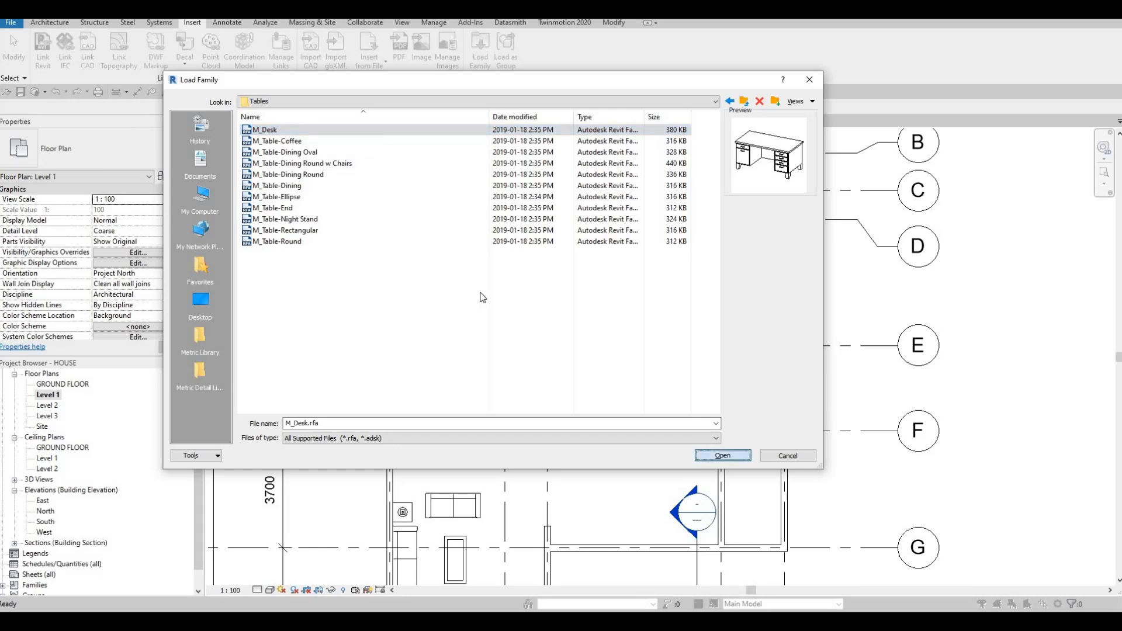
key("Return")
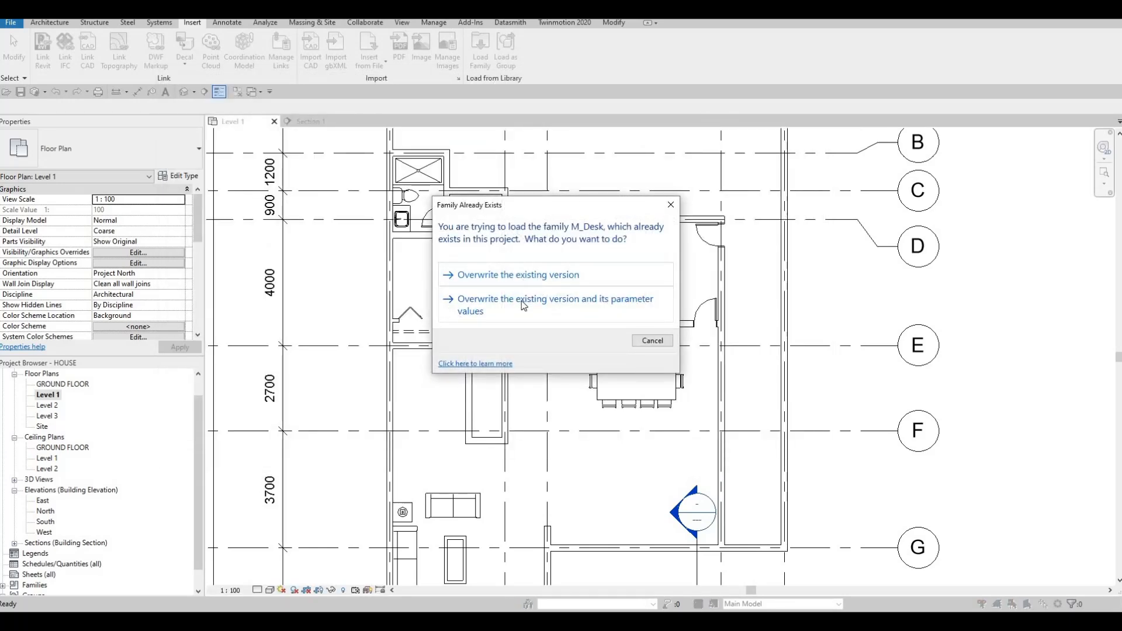
left_click(522, 300)
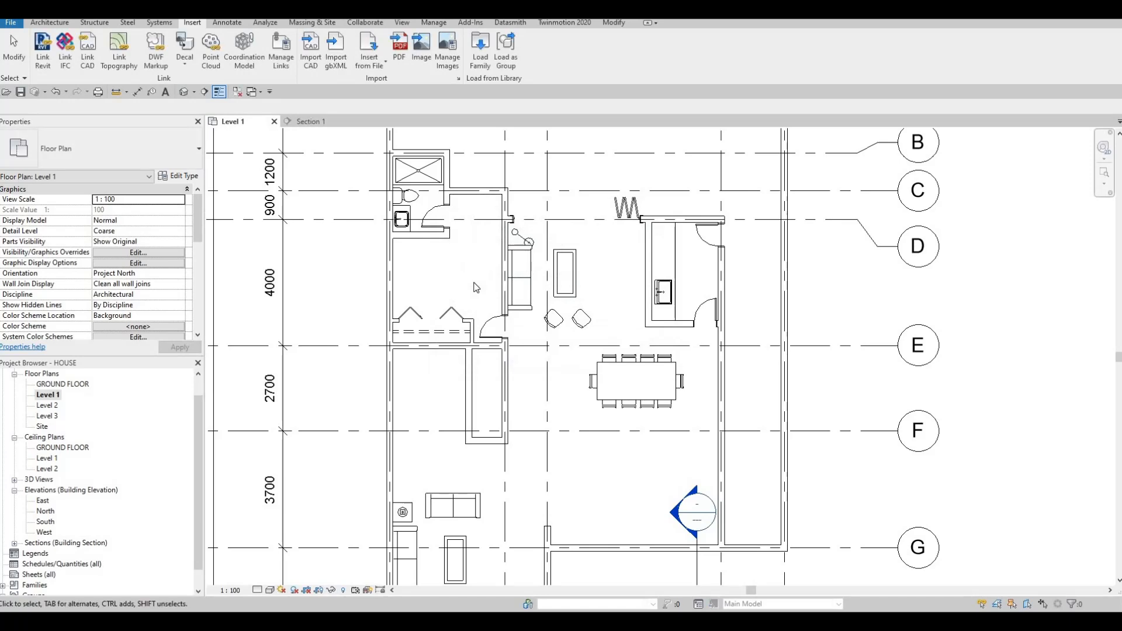
Place a 1525 x 762mm M_Desk, long side vertical, in the room between grids D and E, above the closet doors
key("m")
key("Escape")
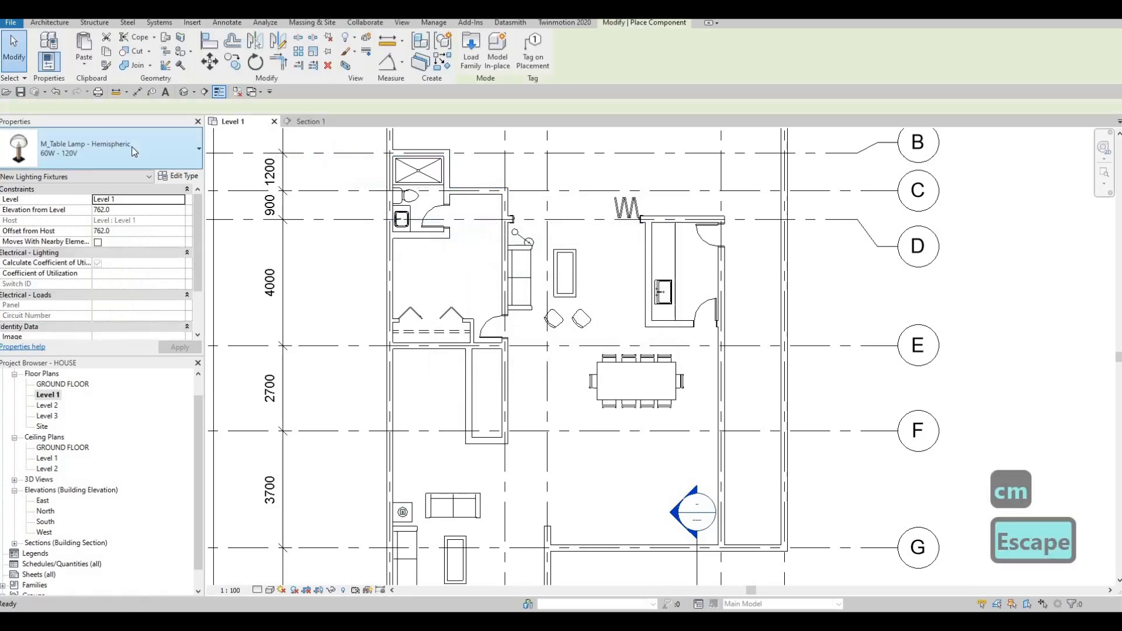
key("Escape")
key("Escape")
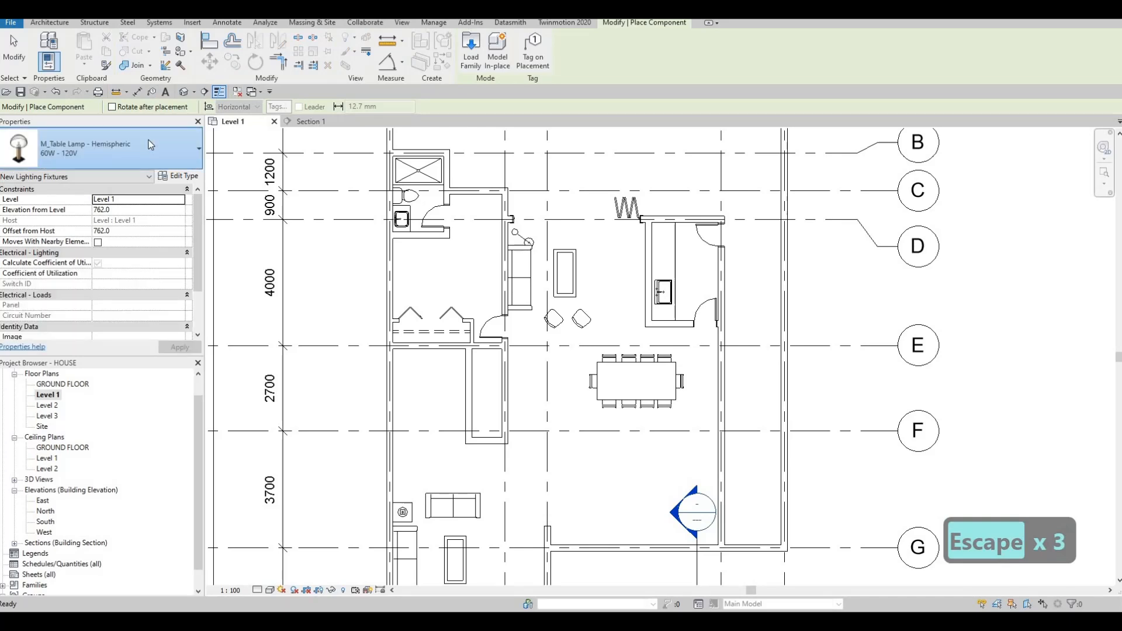
left_click(151, 145)
type("desk")
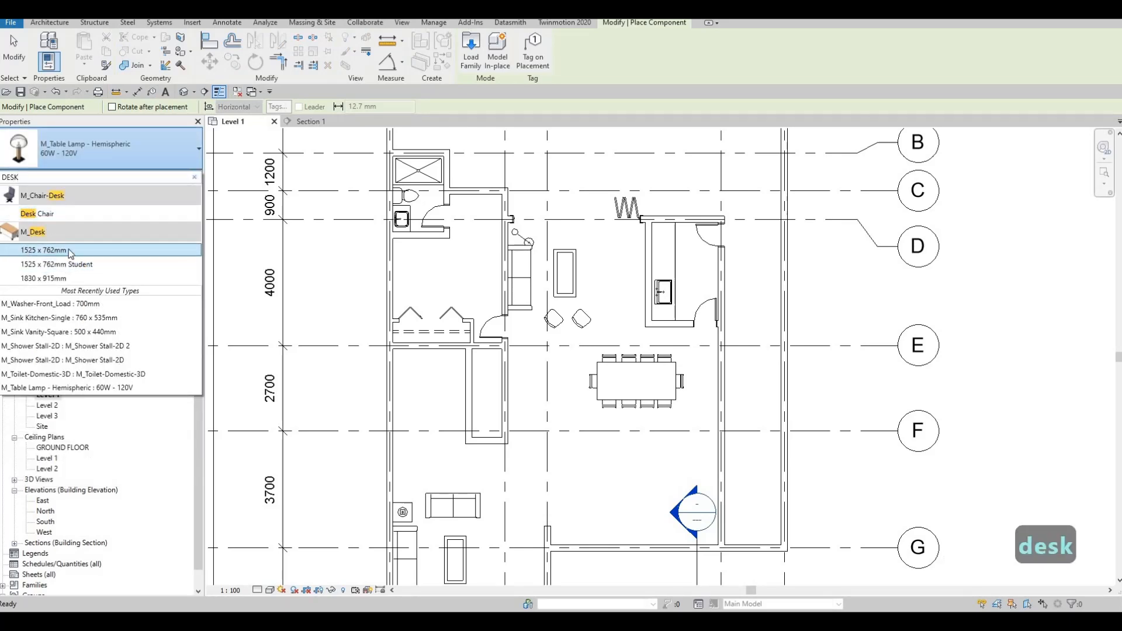
left_click(57, 249)
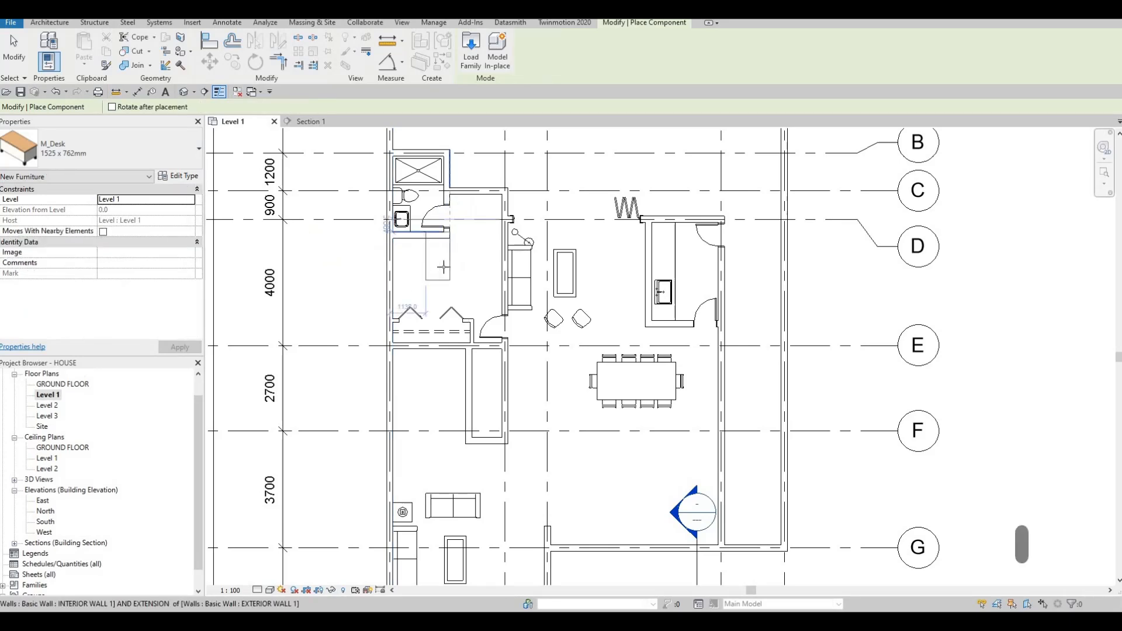
scroll(433, 275, "up", 3)
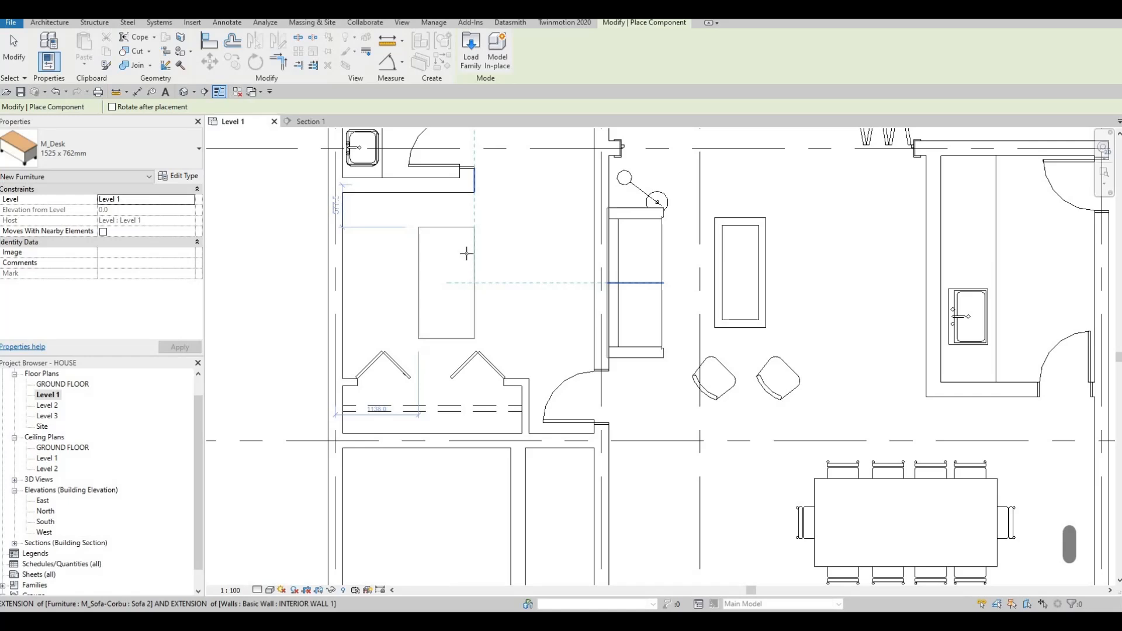
scroll(467, 253, "down", 3)
key("Escape")
key("Escape")
key("Escape")
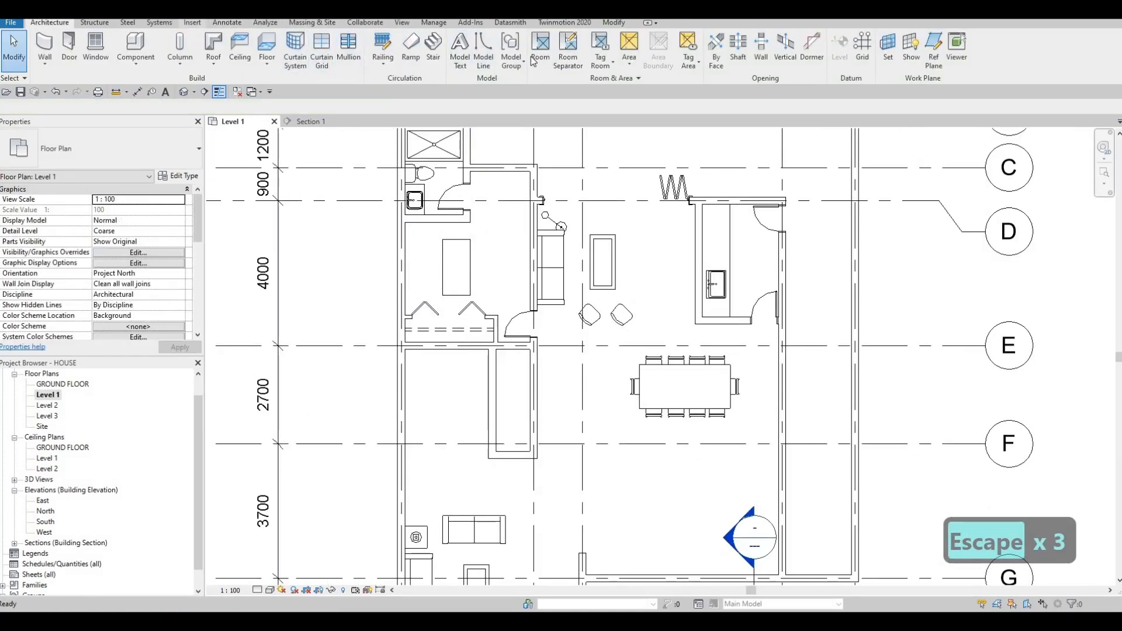
Load the M_Chair-Executive family from the Furniture library's Seating folder
scroll(520, 60, "down", 4)
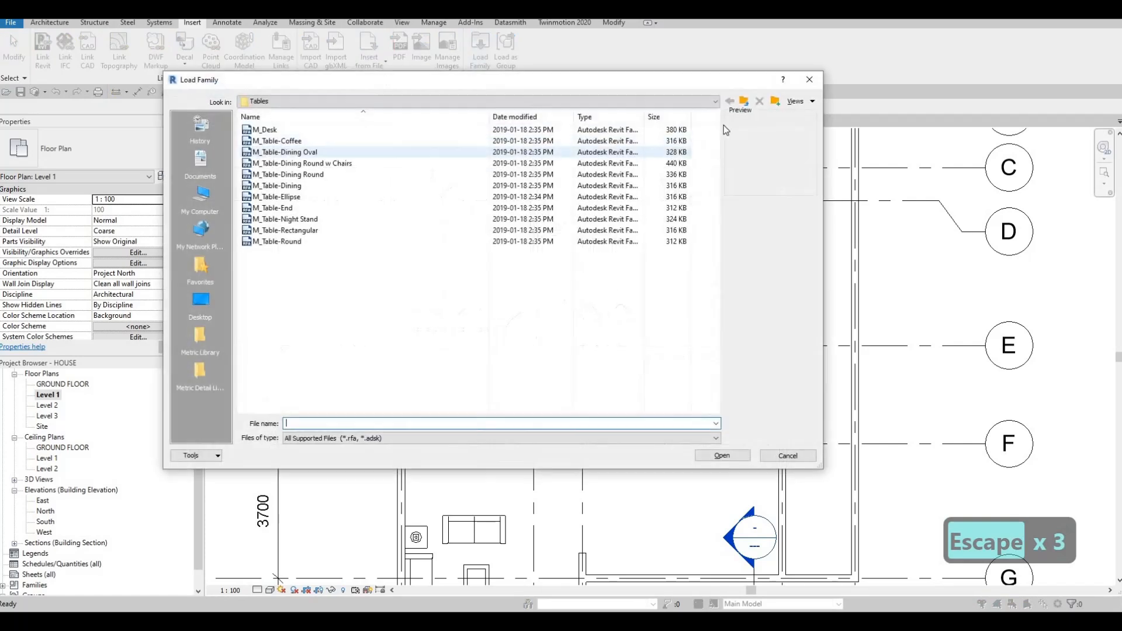
left_click(745, 101)
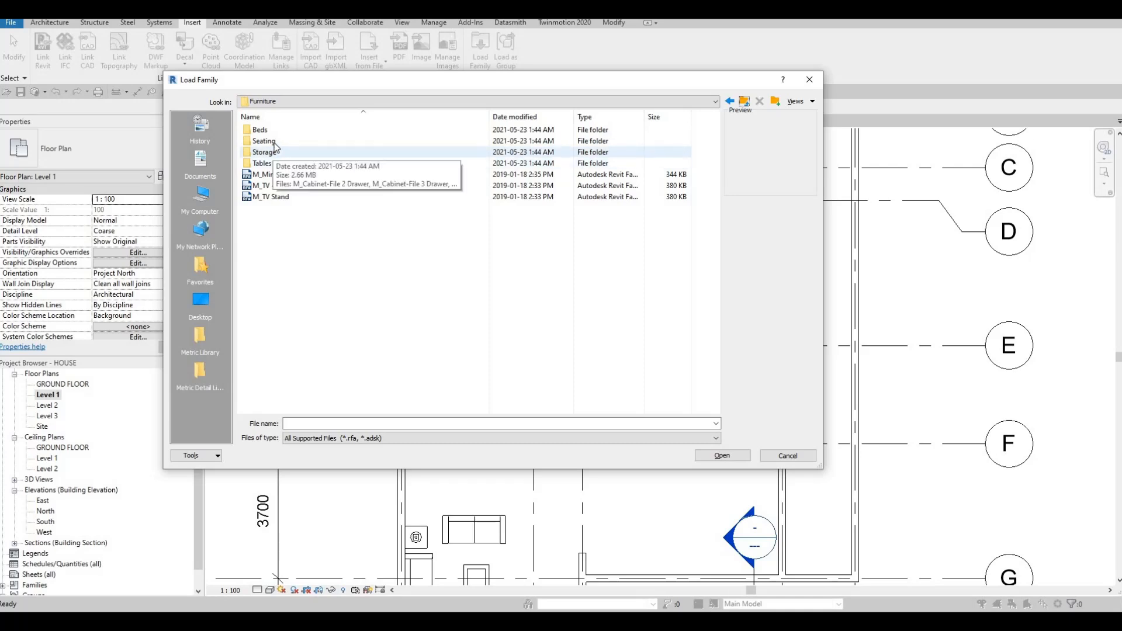
double_click(286, 141)
key("Down")
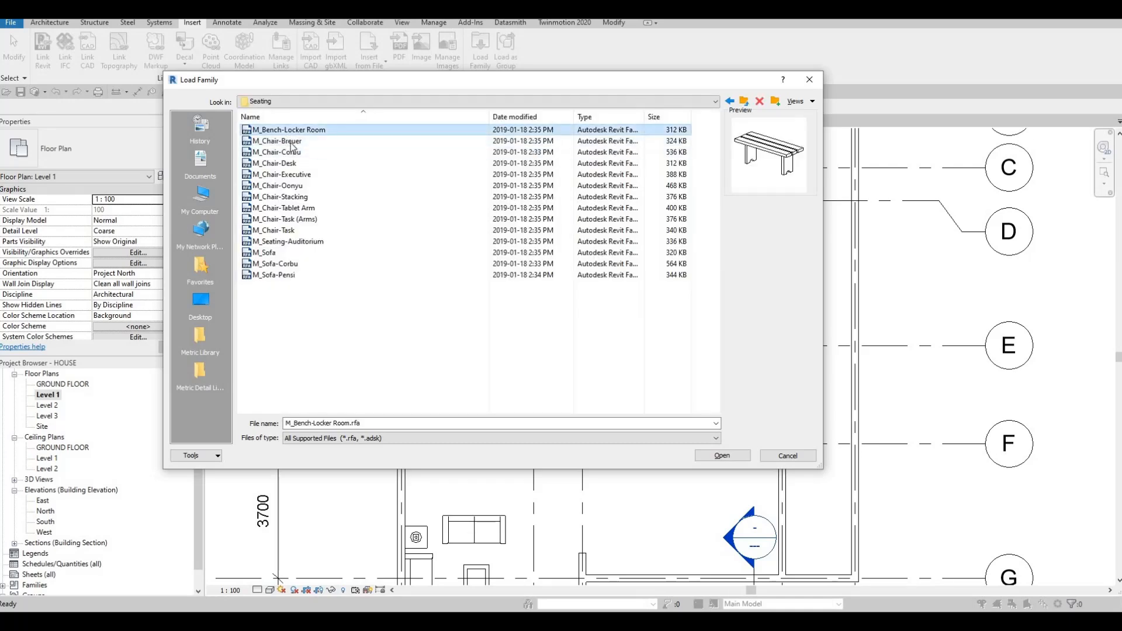
key("Down")
key("Down")
key("Down")
key("Down")
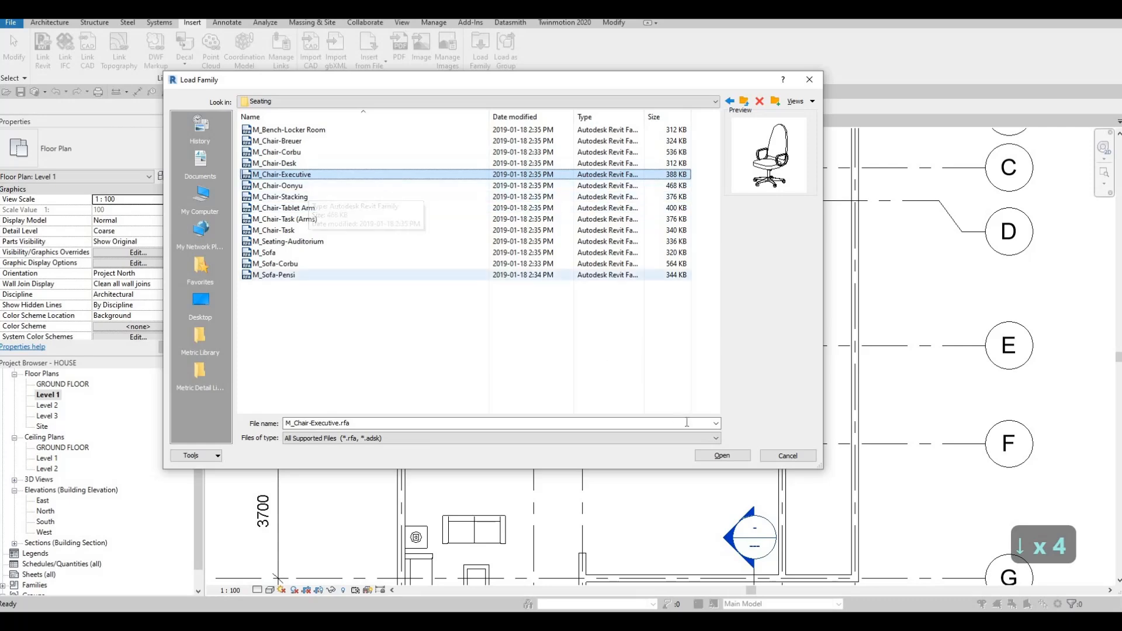
left_click(721, 458)
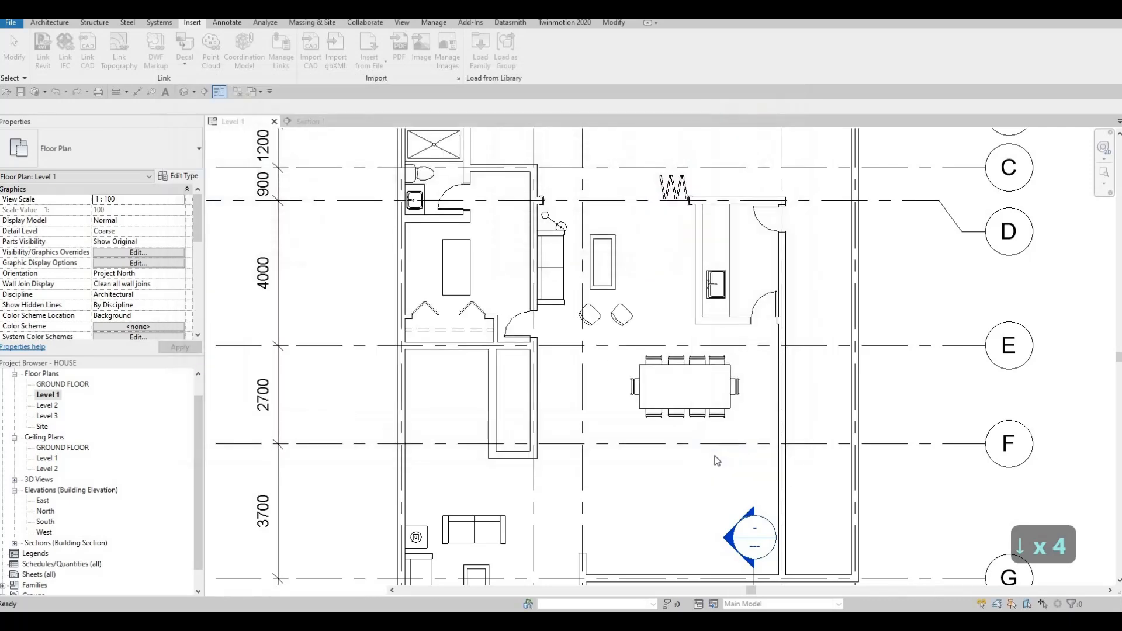
Place an M_Chair-Executive on the outer-wall side of the desk, rotated to face the desk and tucked partly under it
key("c")
key("m")
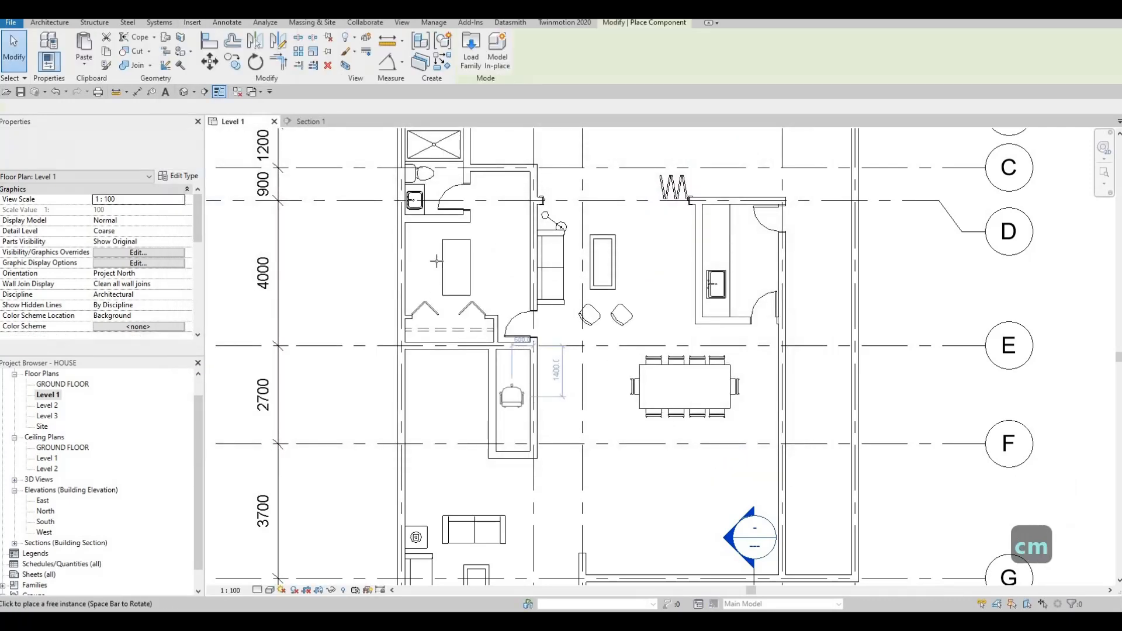
scroll(431, 280, "up", 3)
key("space")
key("space")
key("space")
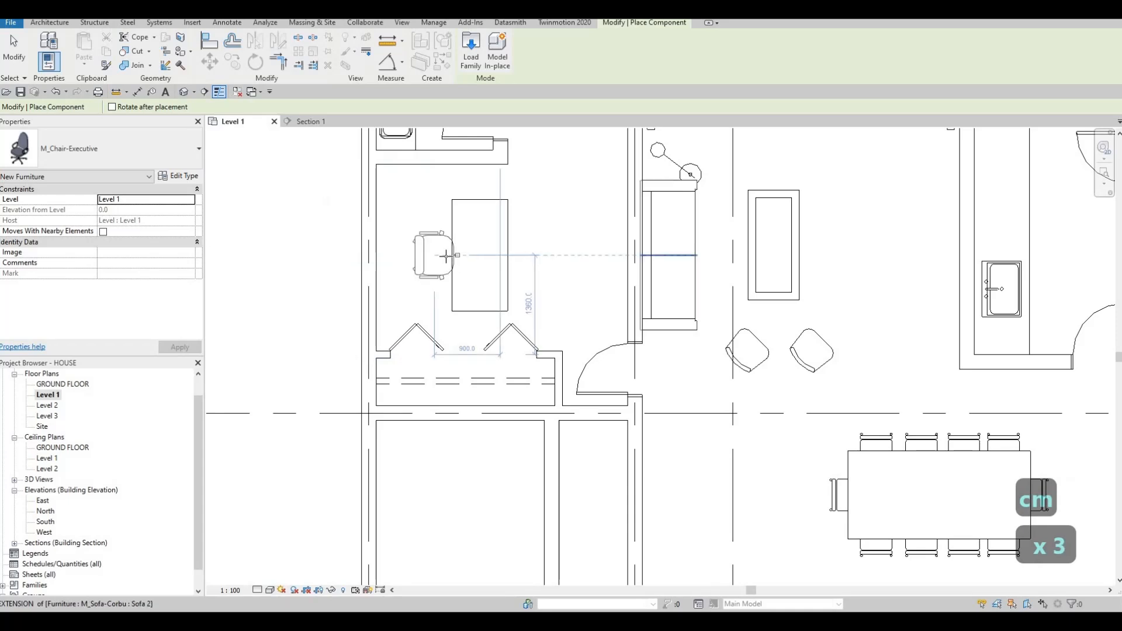
left_click(448, 256)
key("Escape")
key("Escape")
key("Escape")
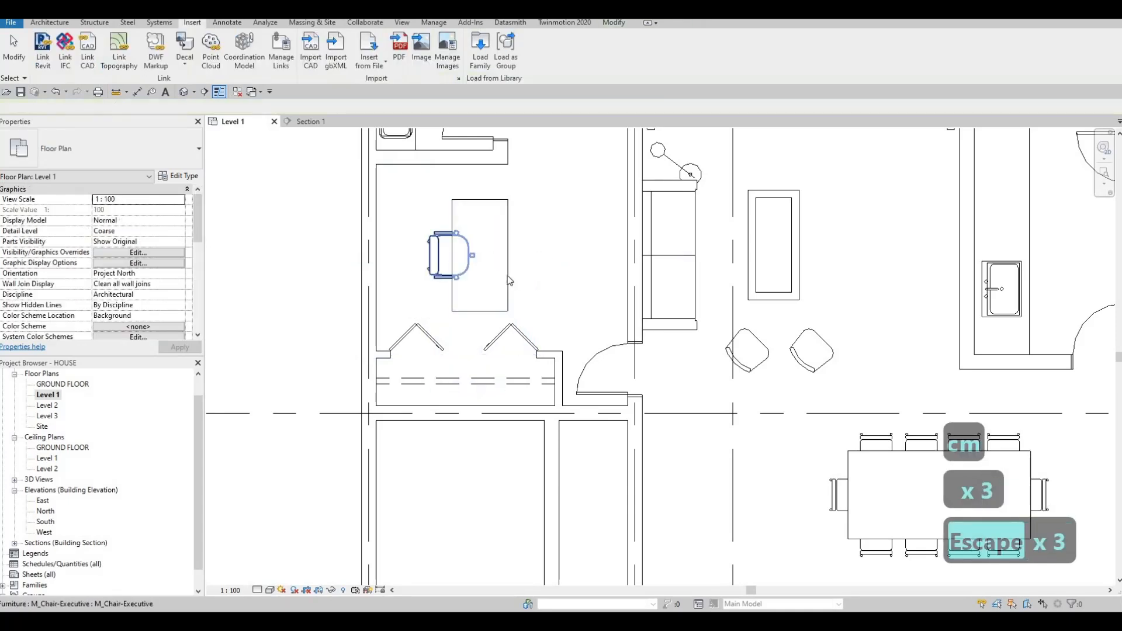
scroll(508, 276, "down", 3)
key("Escape")
scroll(513, 279, "down", 2)
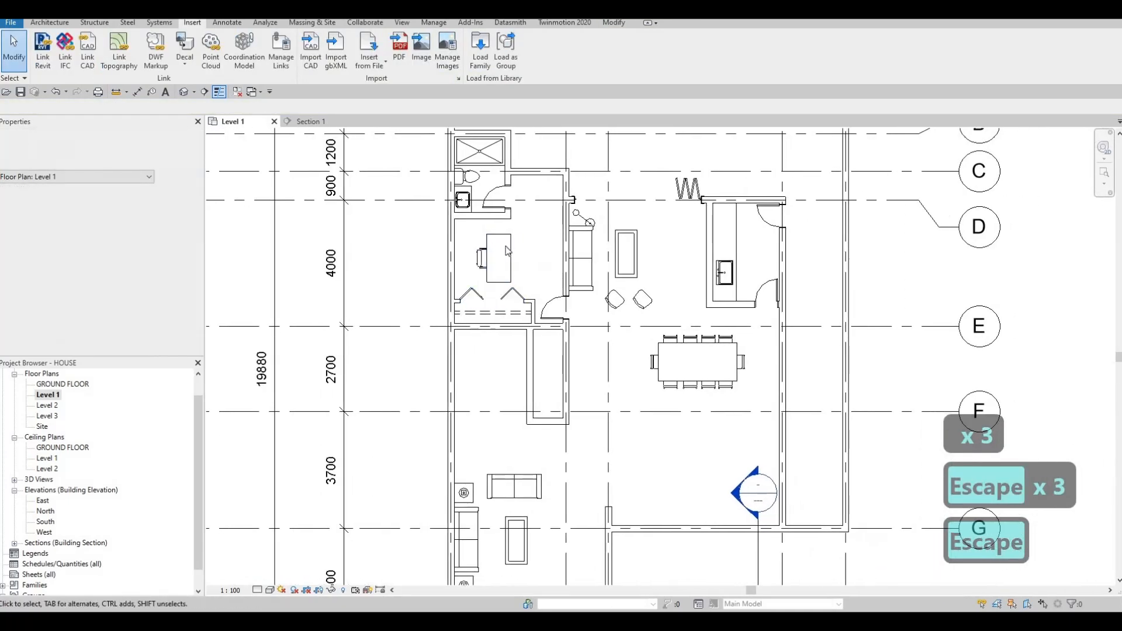
scroll(534, 269, "up", 2)
key("Escape")
scroll(555, 292, "down", 2)
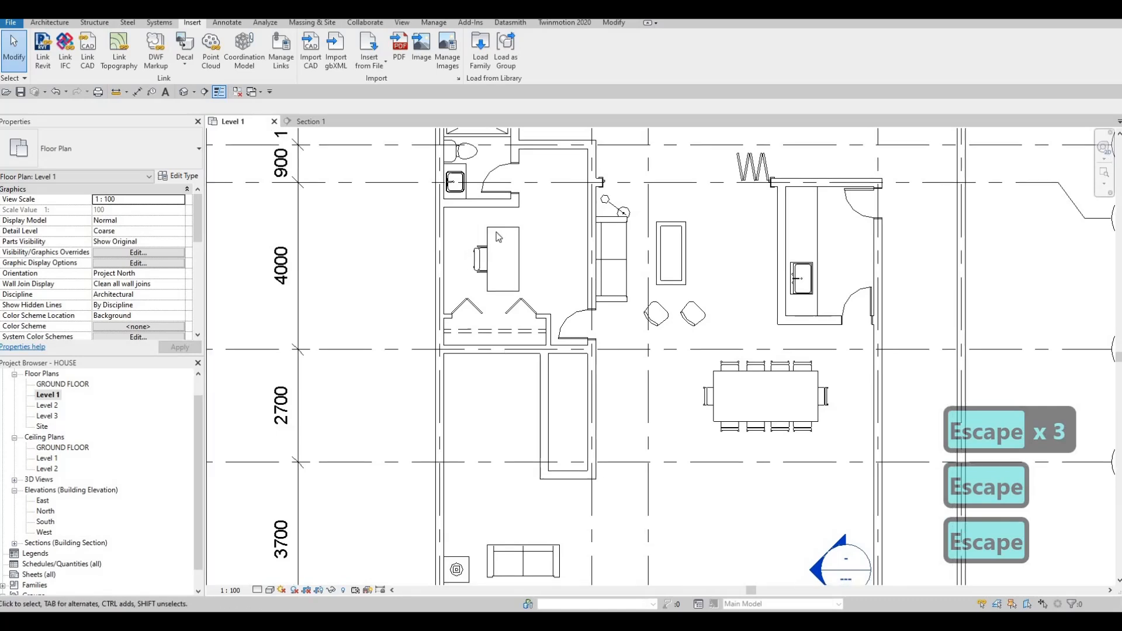
Move the desk and executive chair together straight up so the desk's short edge meets the bathroom wall
scroll(577, 315, "up", 3)
left_click_drag(483, 223, 574, 321)
key("m")
key("v")
scroll(533, 215, "up", 2)
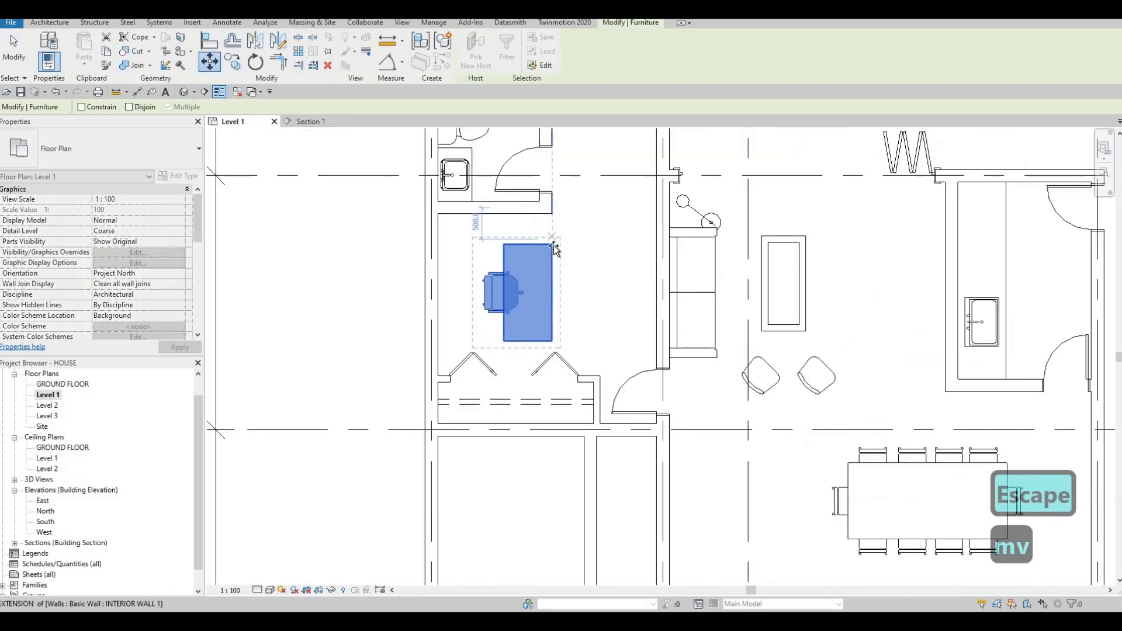
left_click(554, 244)
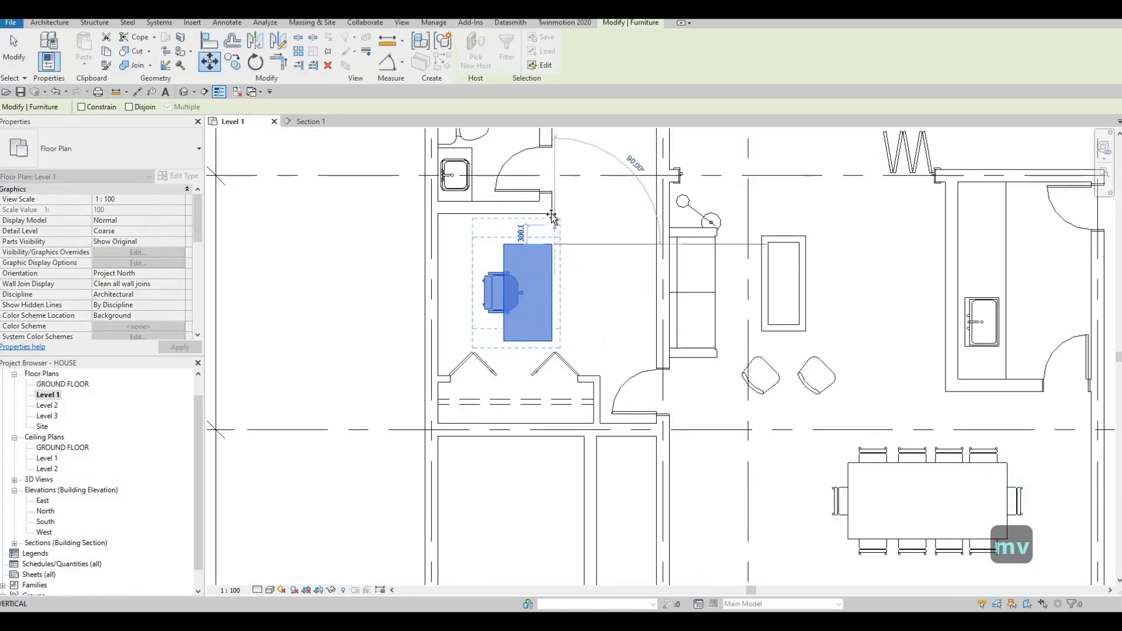
left_click(544, 248)
Nudge the desk and chair down two increments so the desk sits flush against the bathroom wall's face
scroll(547, 252, "up", 3)
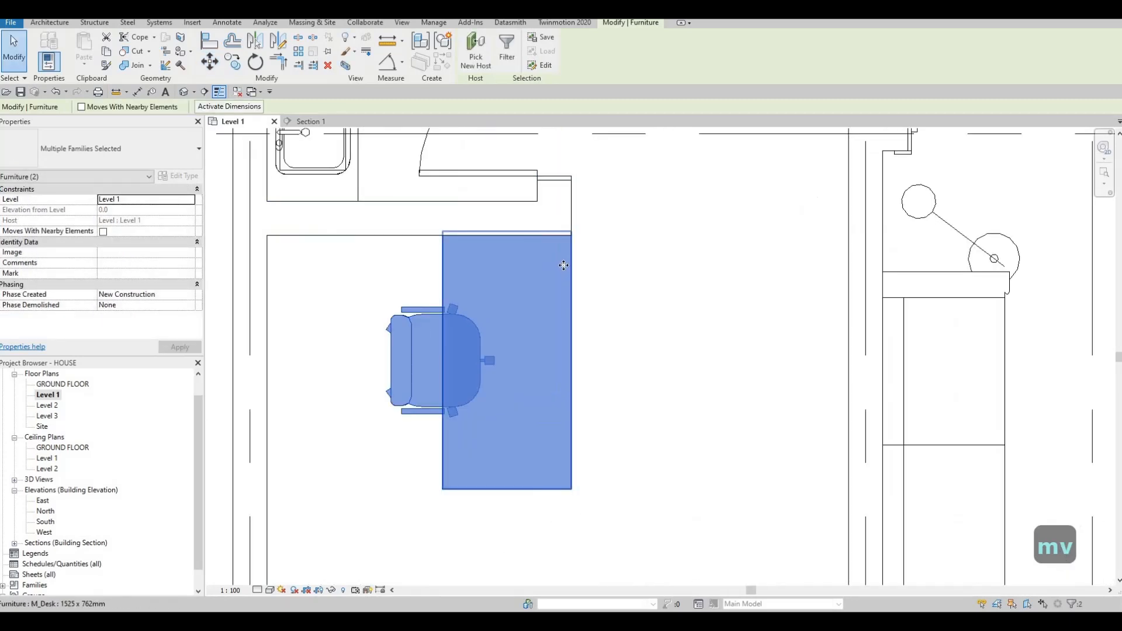
key("Down")
key("Down")
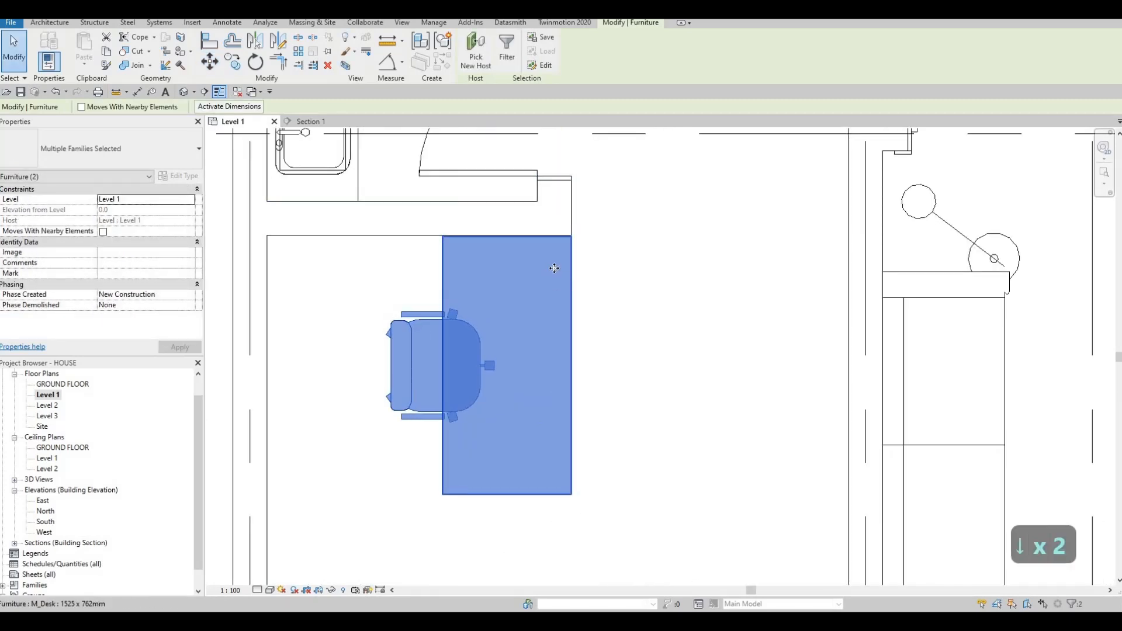
scroll(573, 298, "down", 2)
key("Escape")
key("Escape")
key("Escape")
key("Escape")
scroll(565, 320, "down", 3)
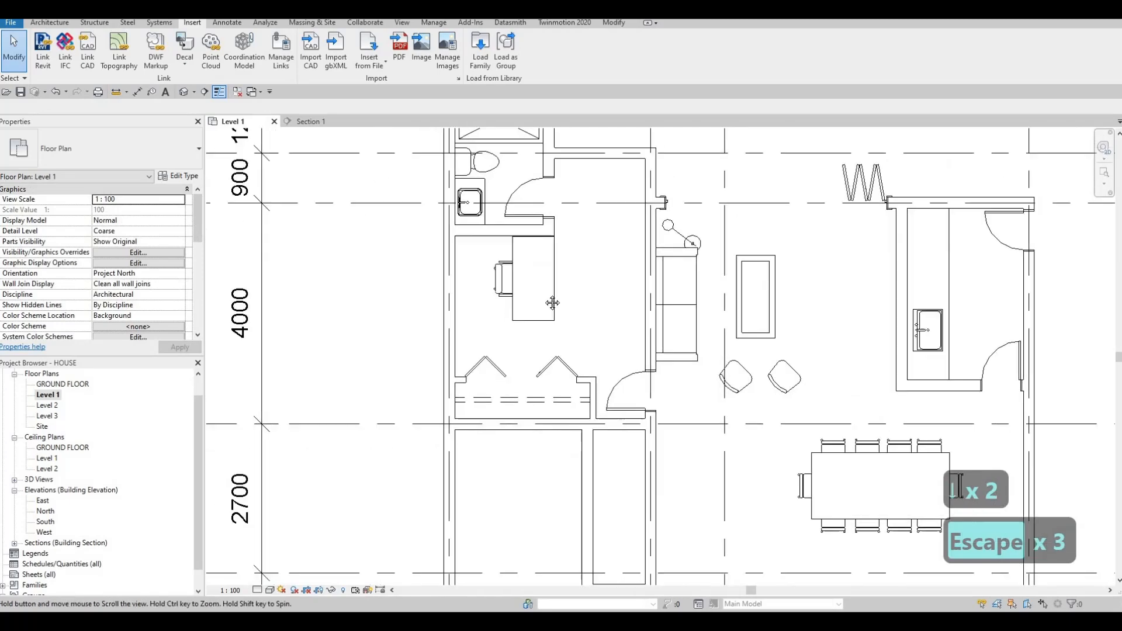
scroll(565, 320, "down", 2)
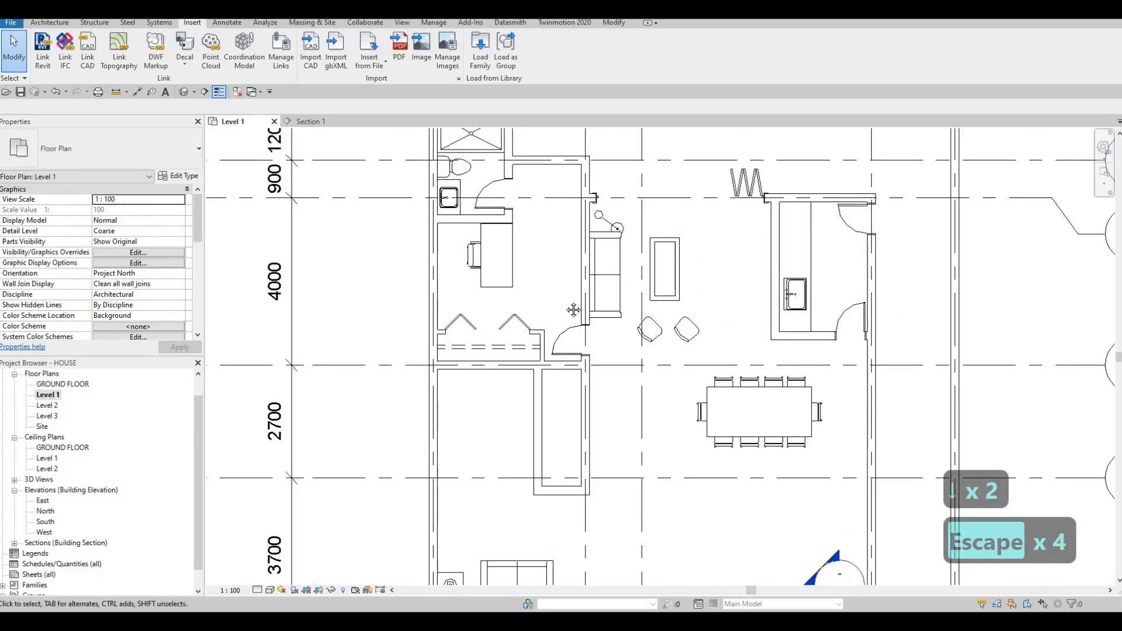
key("Escape")
scroll(538, 300, "down", 4)
scroll(540, 286, "down", 1)
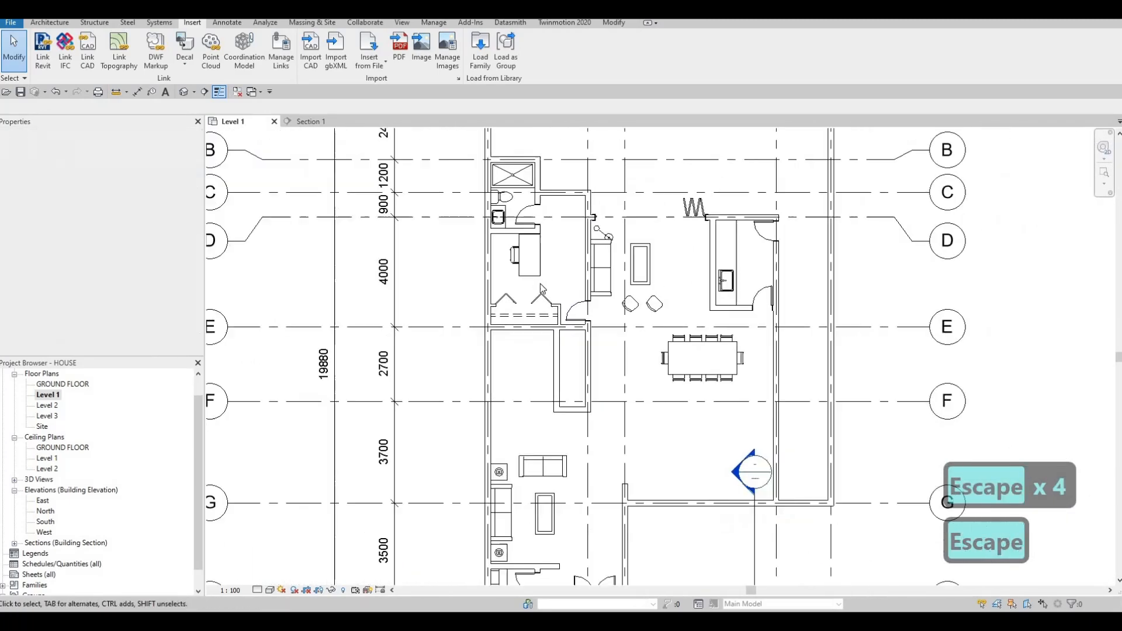
Set the Width of the desk's 1525 x 762mm type to 1700
scroll(534, 210, "up", 3)
middle_click_drag(517, 290, 524, 266)
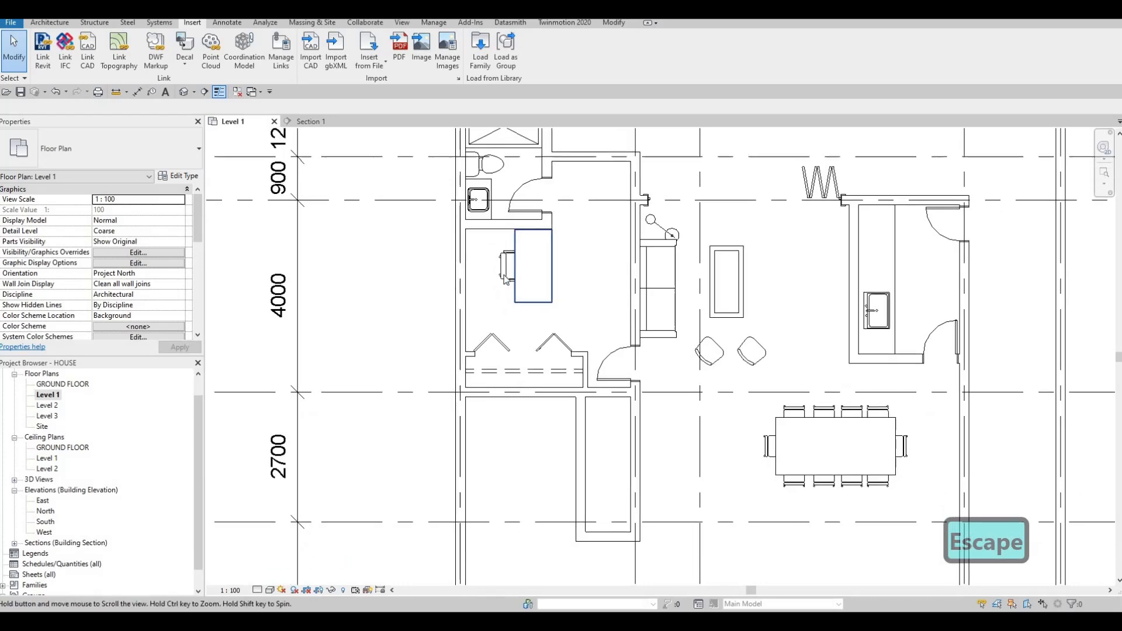
key("Escape")
left_click(505, 277)
key("Escape")
left_click(532, 303)
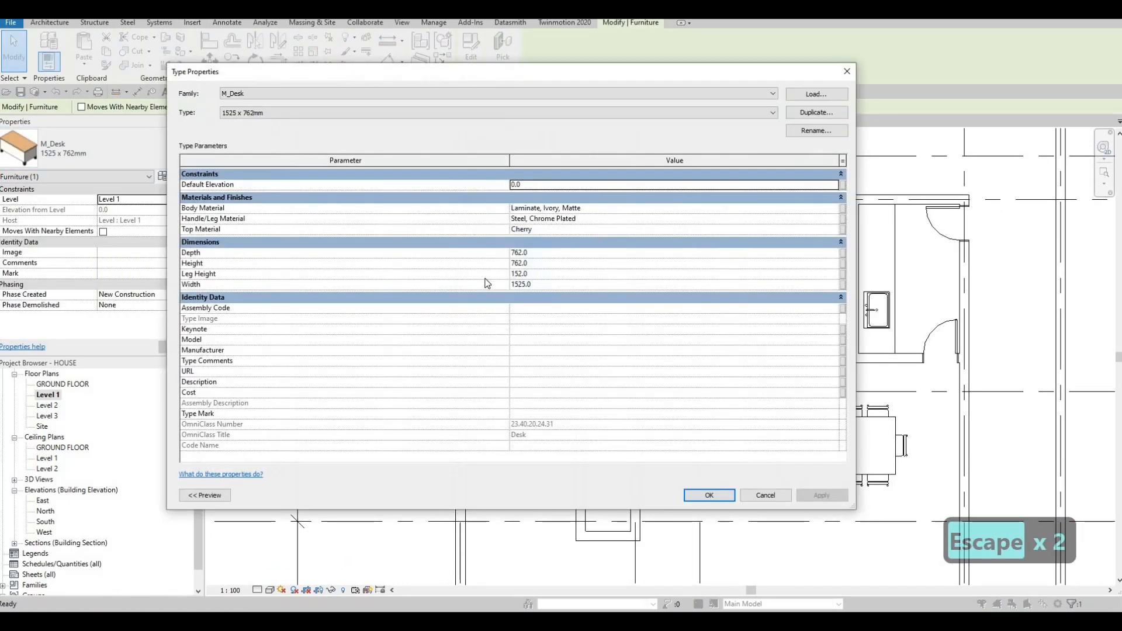
left_click(549, 286)
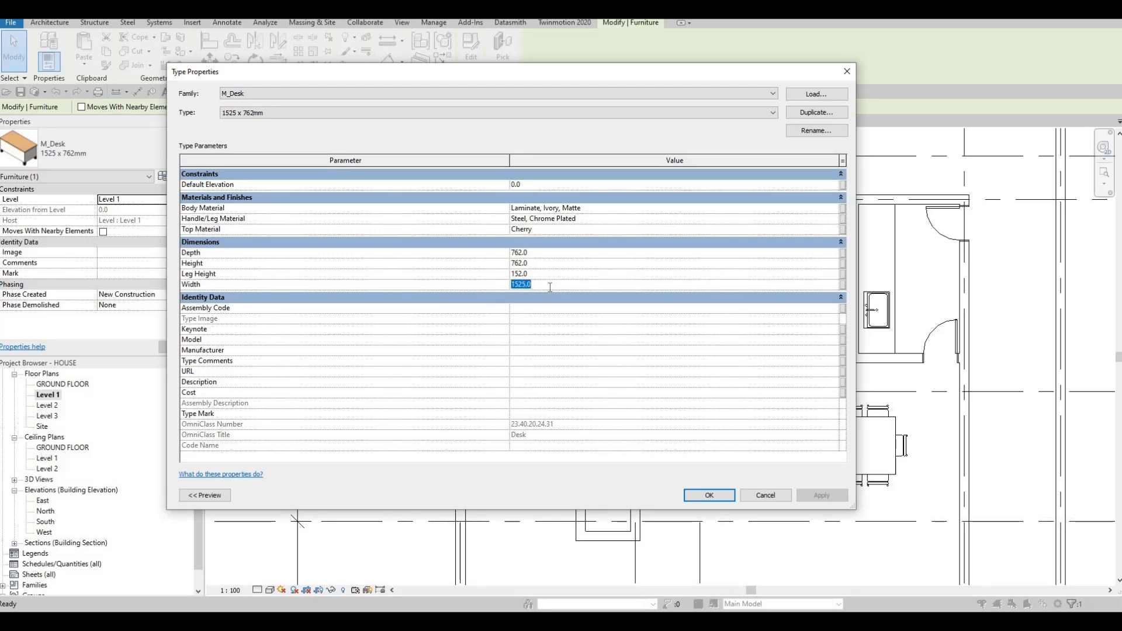
type("7")
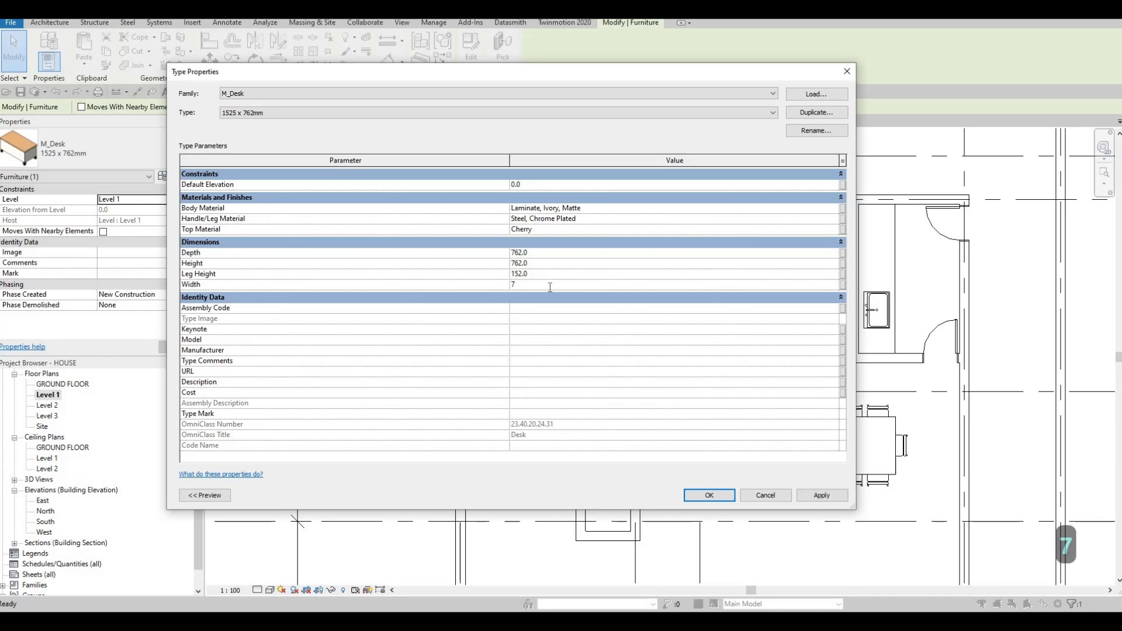
key("BackSpace")
type("1700")
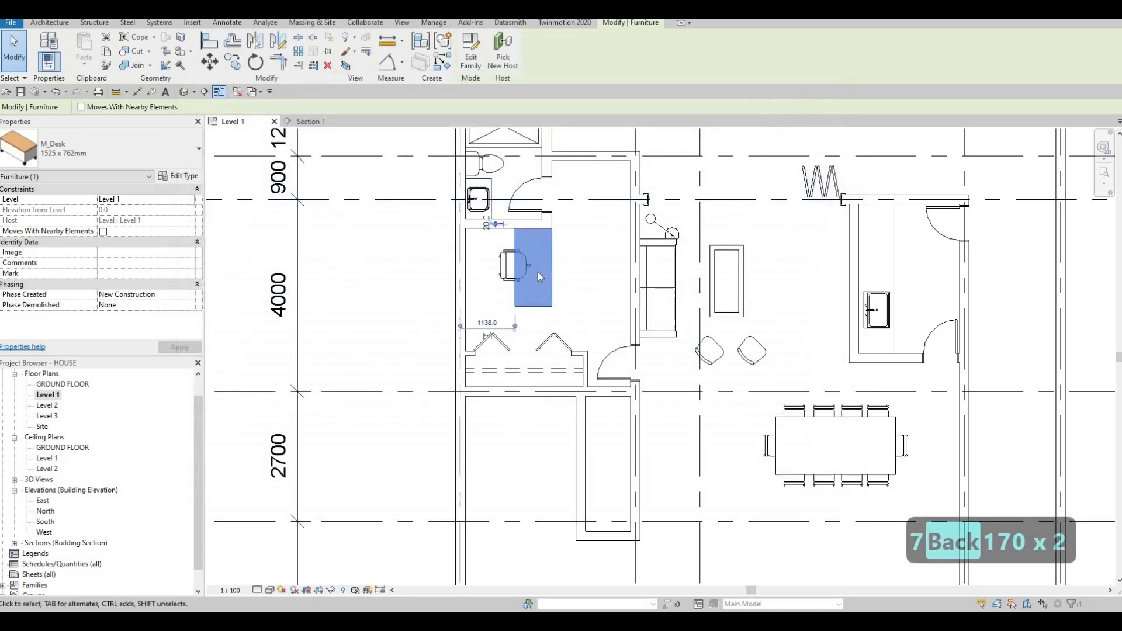
key("Escape")
key("Escape")
Nudge the widened desk down two increments to clear the bathroom wall, and the executive chair down two increments as well
left_click(543, 285)
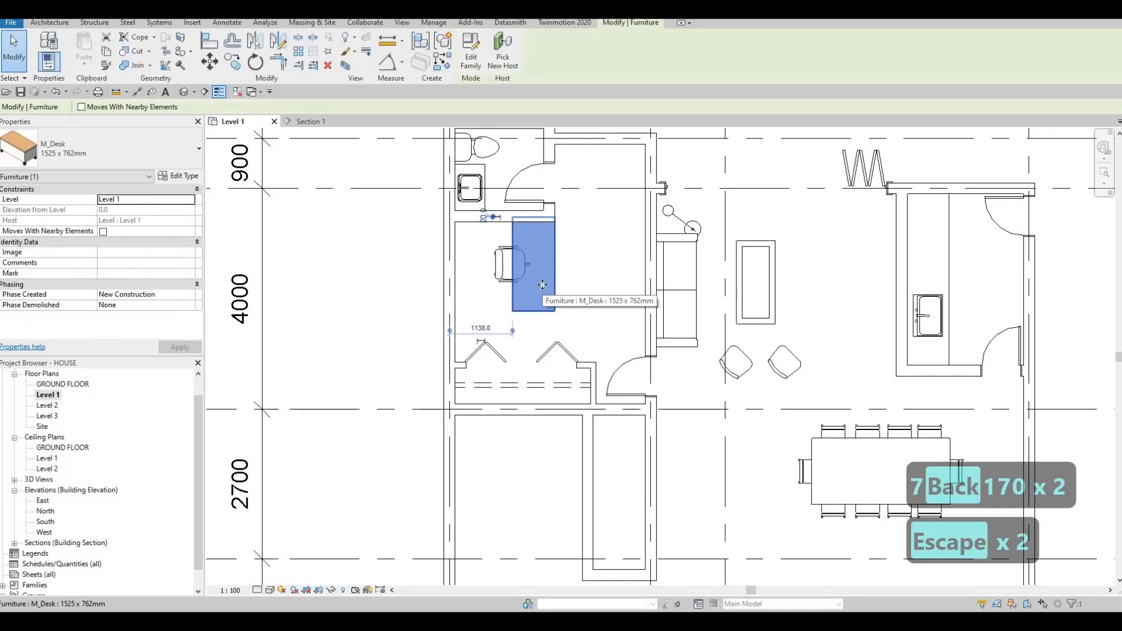
key("Down")
key("Down")
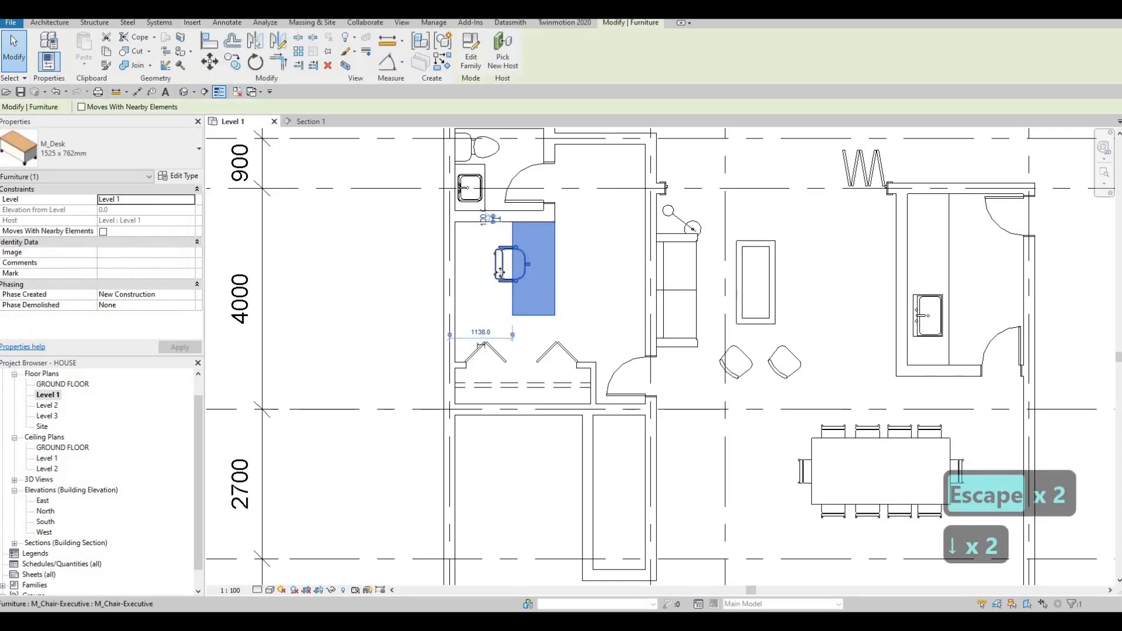
left_click(501, 272)
key("Down")
key("Down")
key("Escape")
key("Escape")
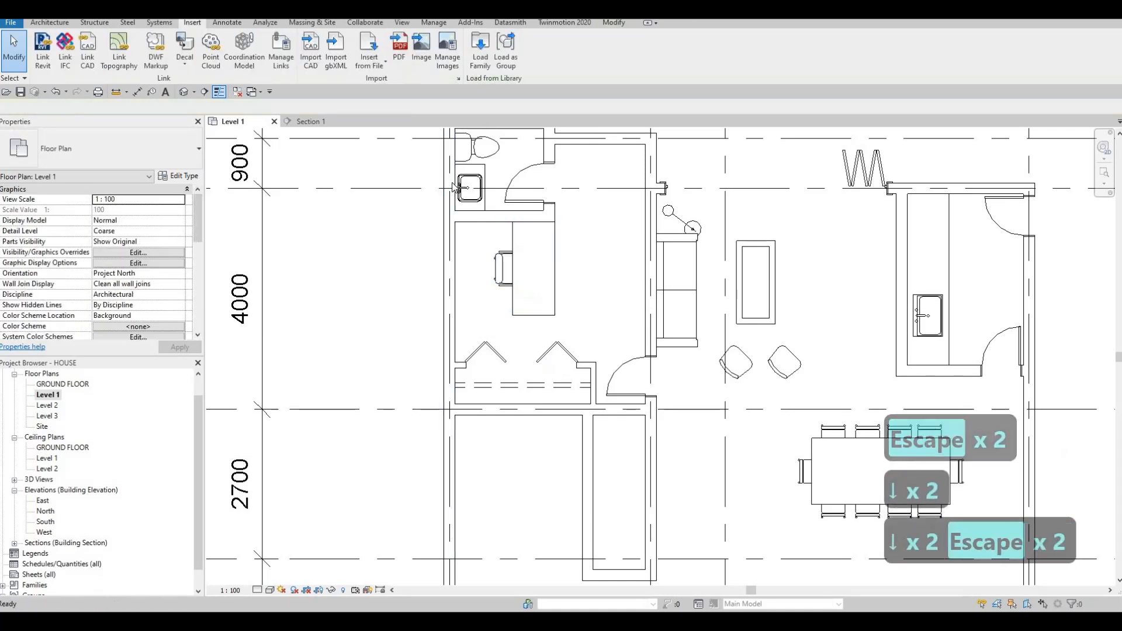
key("Escape")
key("c")
key("m")
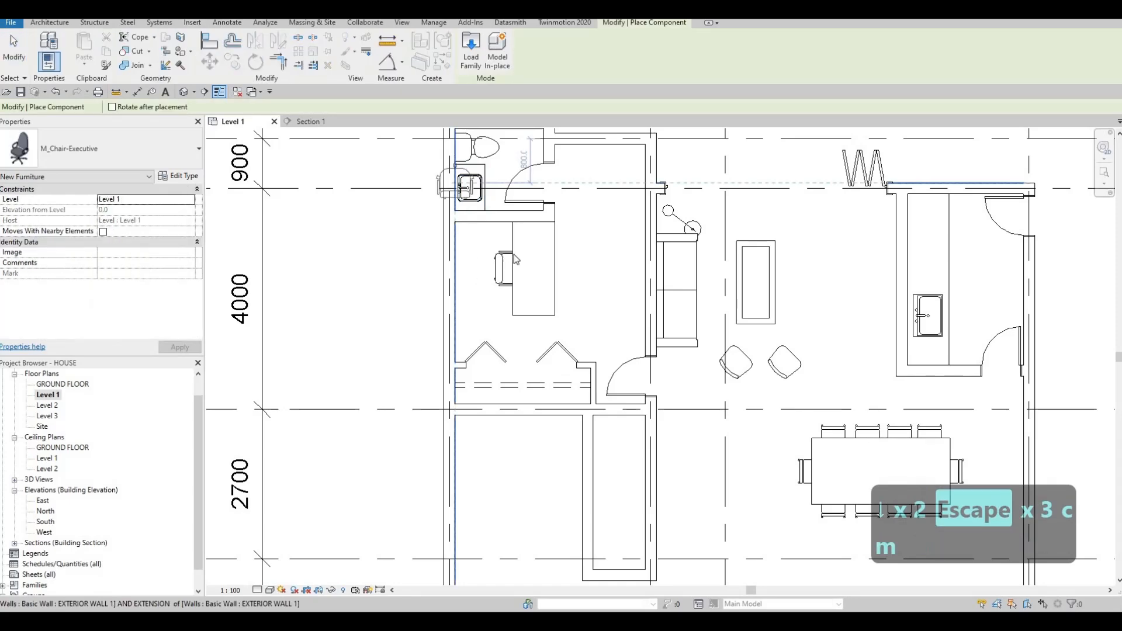
key("Escape")
key("Escape")
key("Escape")
Duplicate the desk's type as 1525 x 762mm 2 and set its Width to 1000 and Depth to 500
left_click(532, 268)
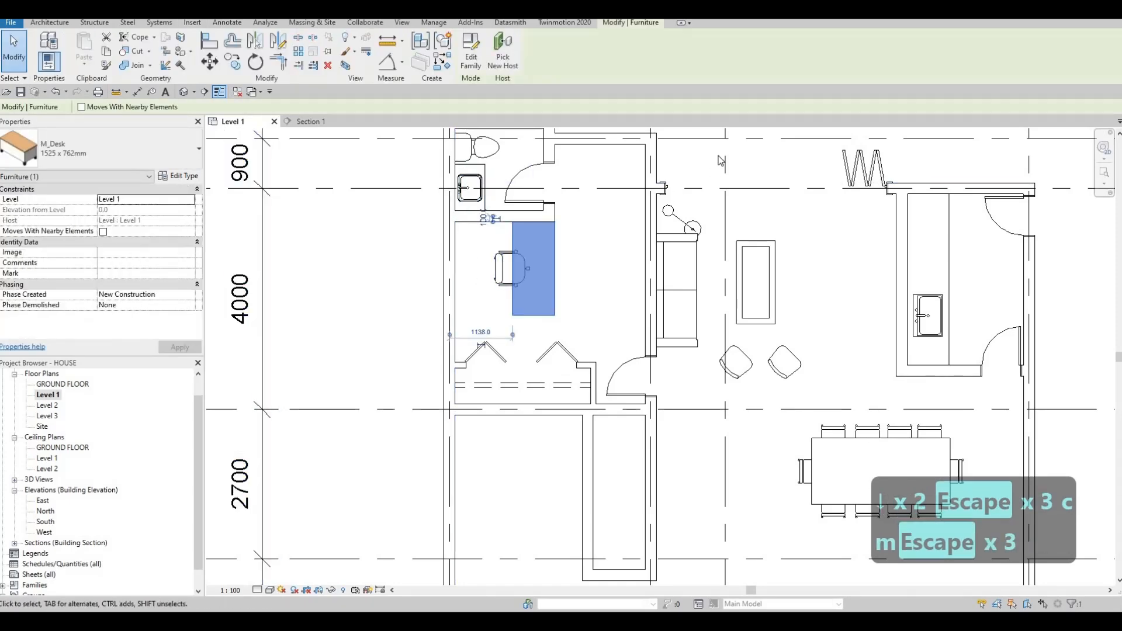
left_click(180, 177)
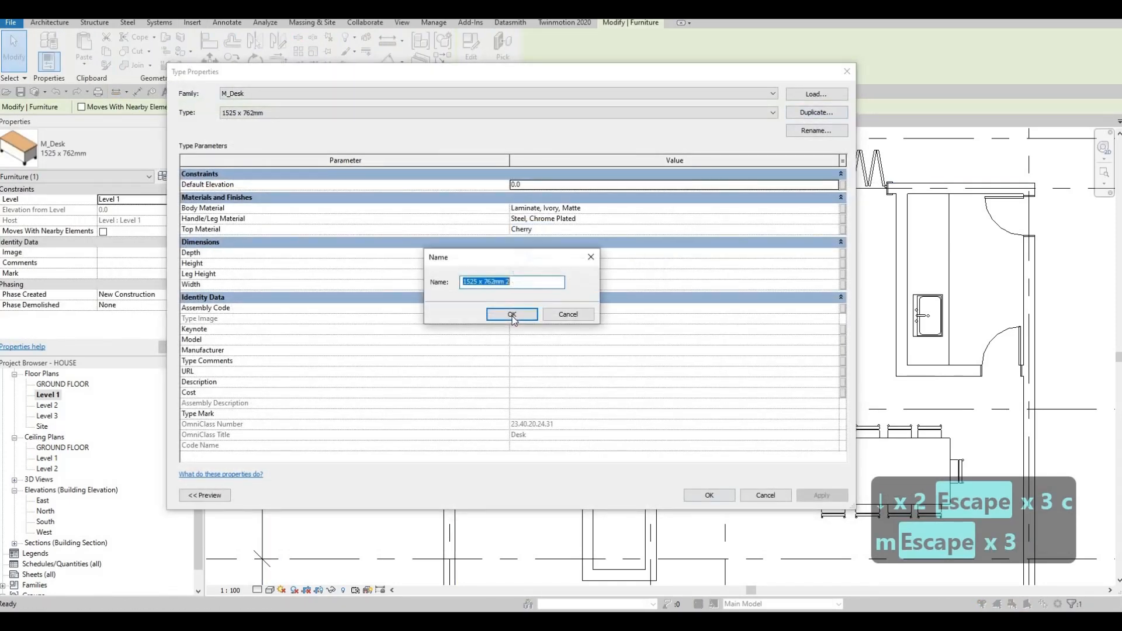
key("Return")
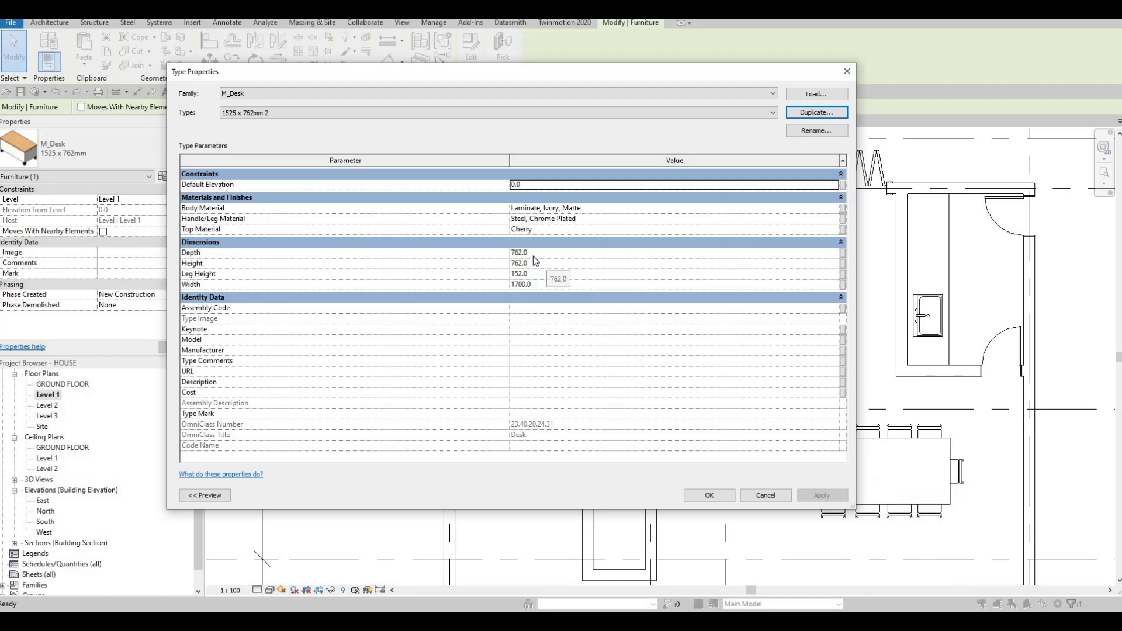
left_click(536, 286)
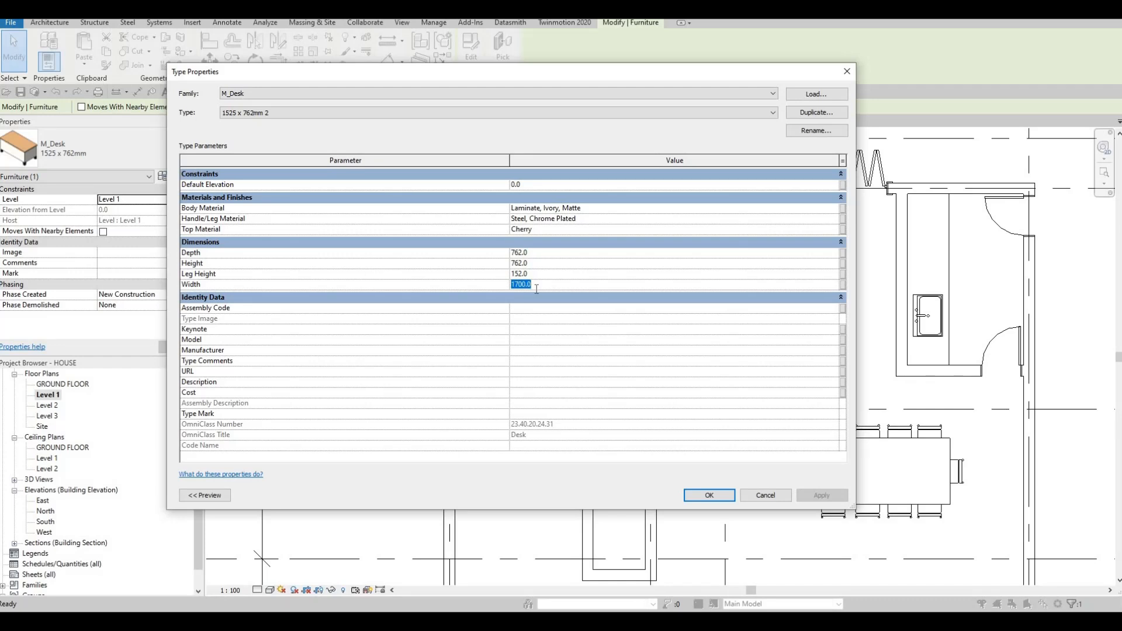
type("100")
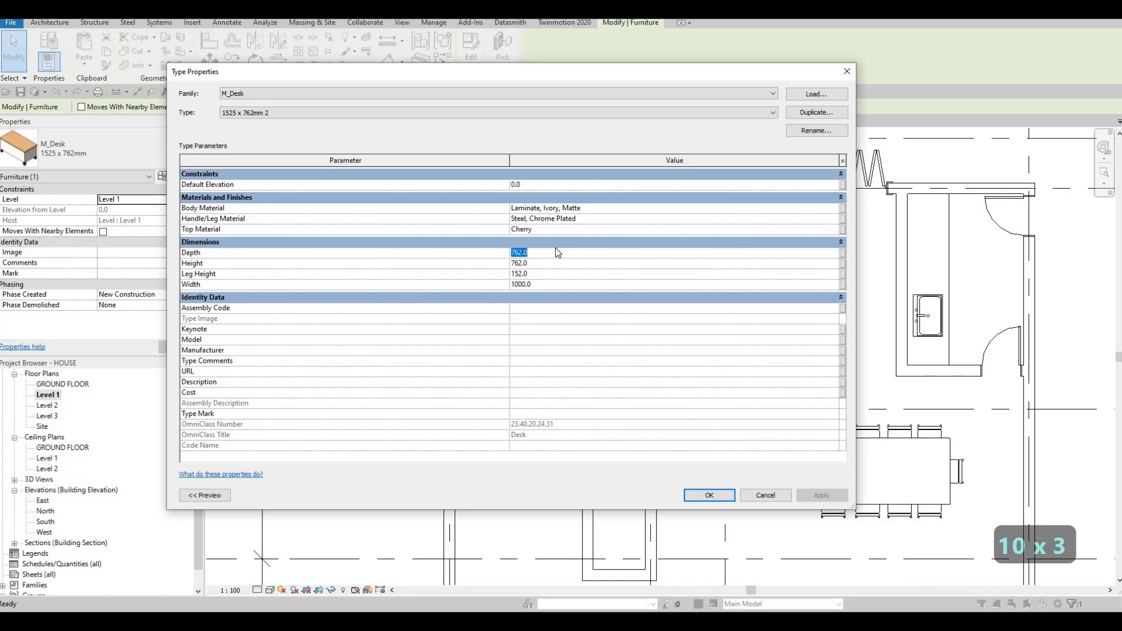
type("500")
key("Return")
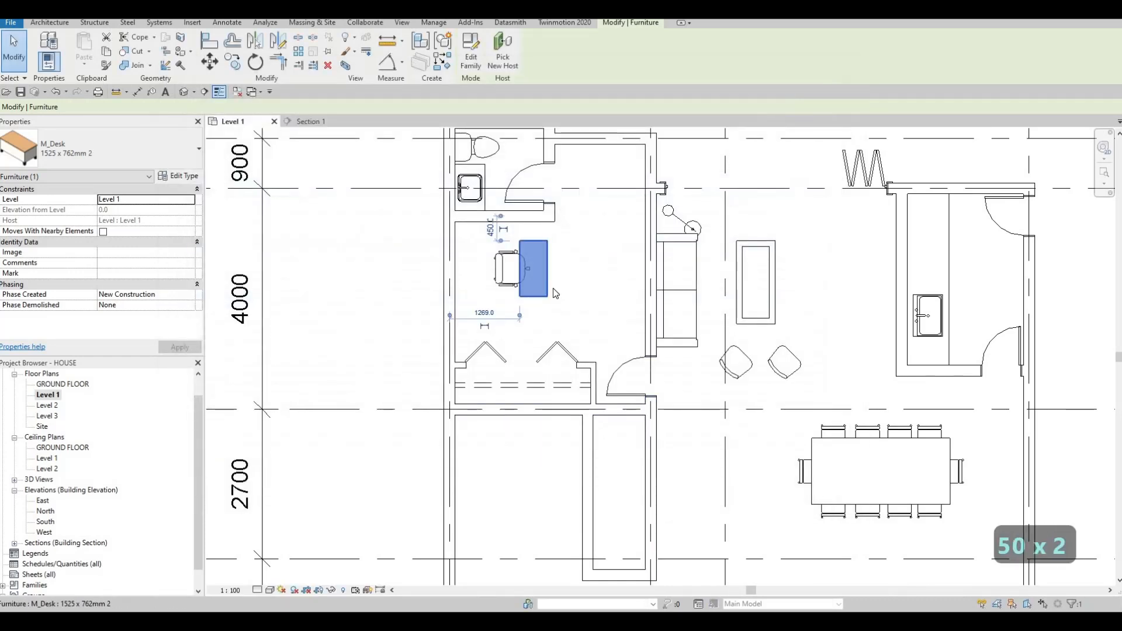
key("Escape")
key("Escape")
Switch the desk back to the 1525 x 762mm type
left_click(535, 274)
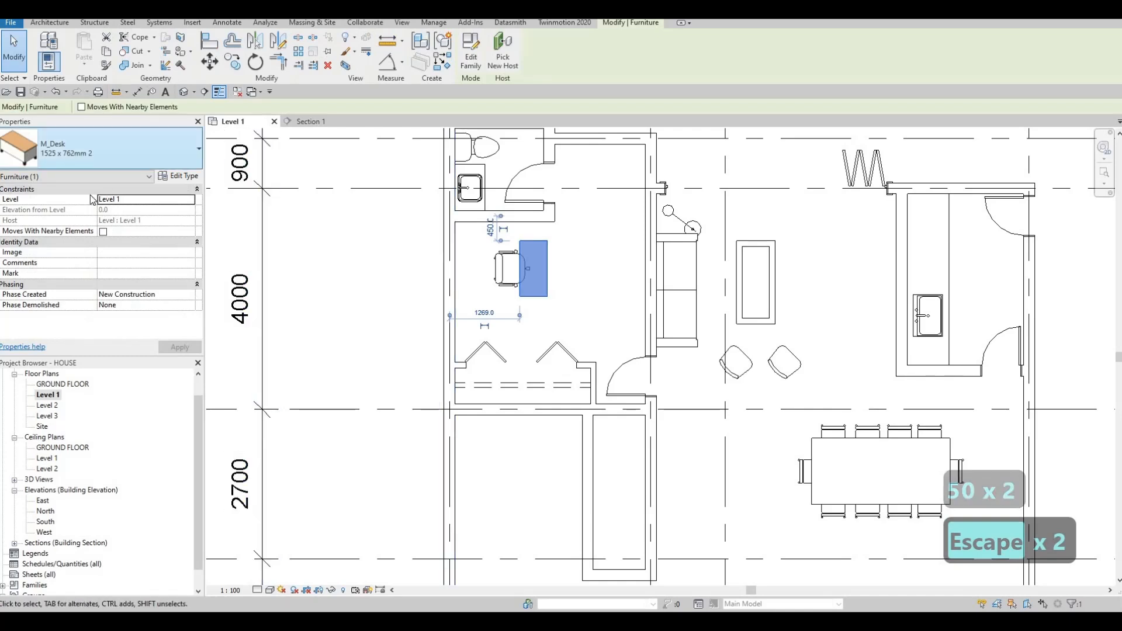
left_click(103, 149)
left_click(47, 320)
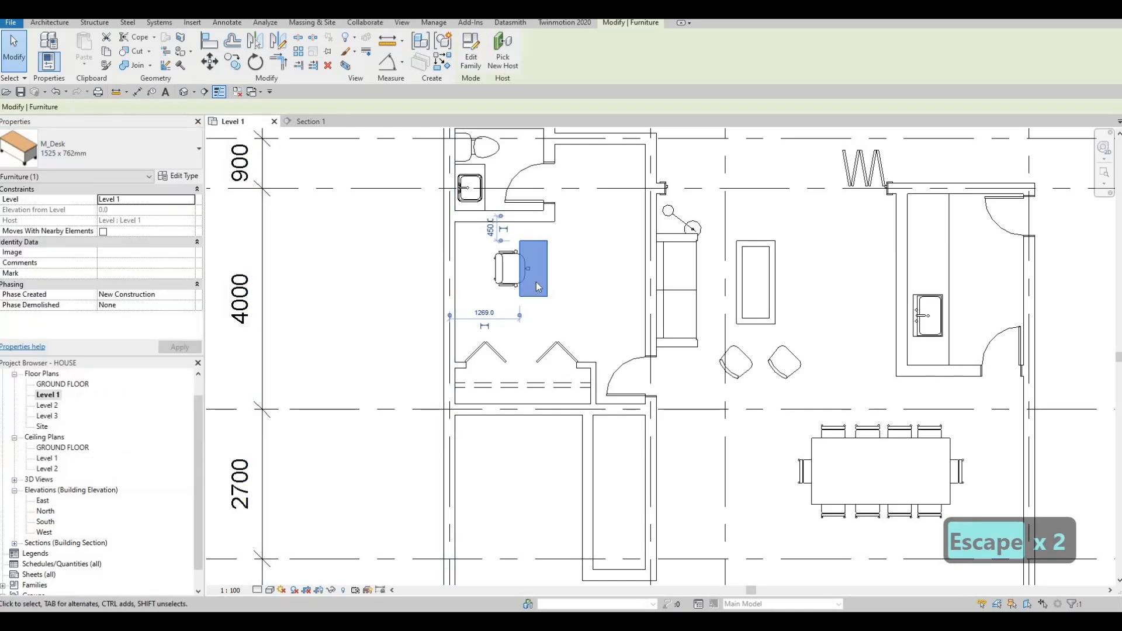
key("Escape")
key("Escape")
left_click(513, 297)
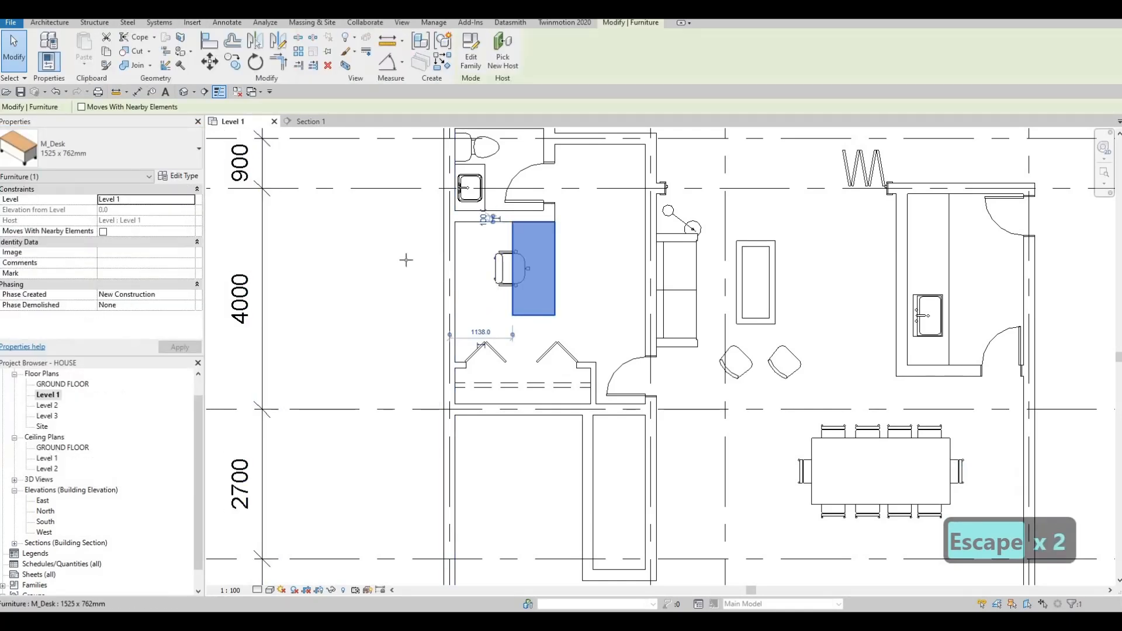
Place a 1525 x 762mm 2 desk in the study corner between the exterior wall and the bathroom wall
key("c")
key("s")
left_click(102, 149)
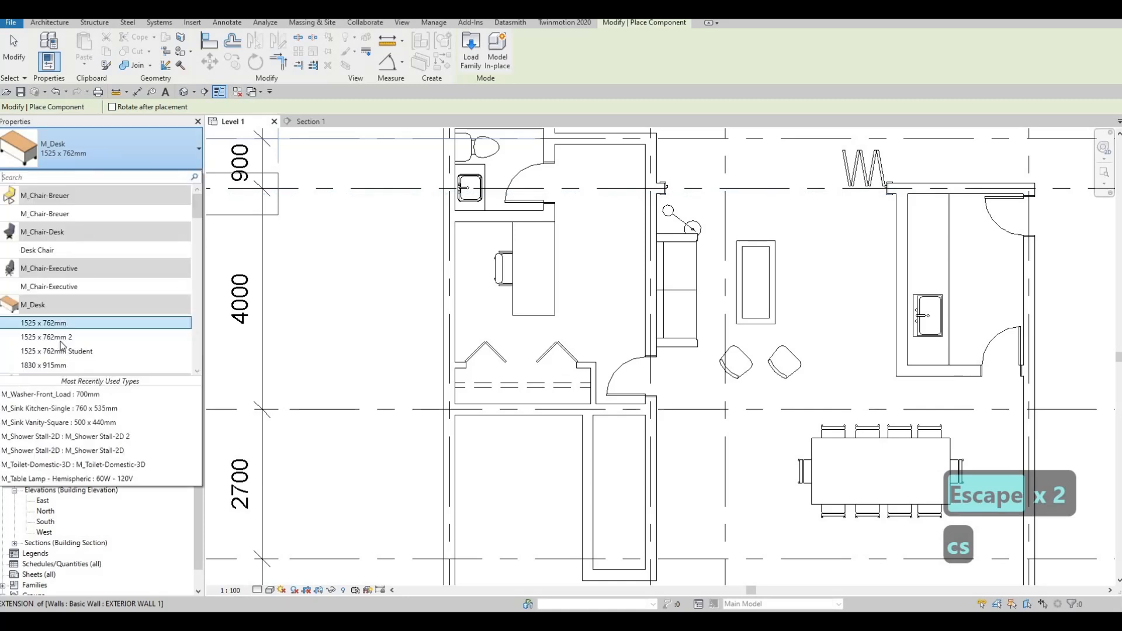
left_click(47, 332)
scroll(481, 226, "up", 2)
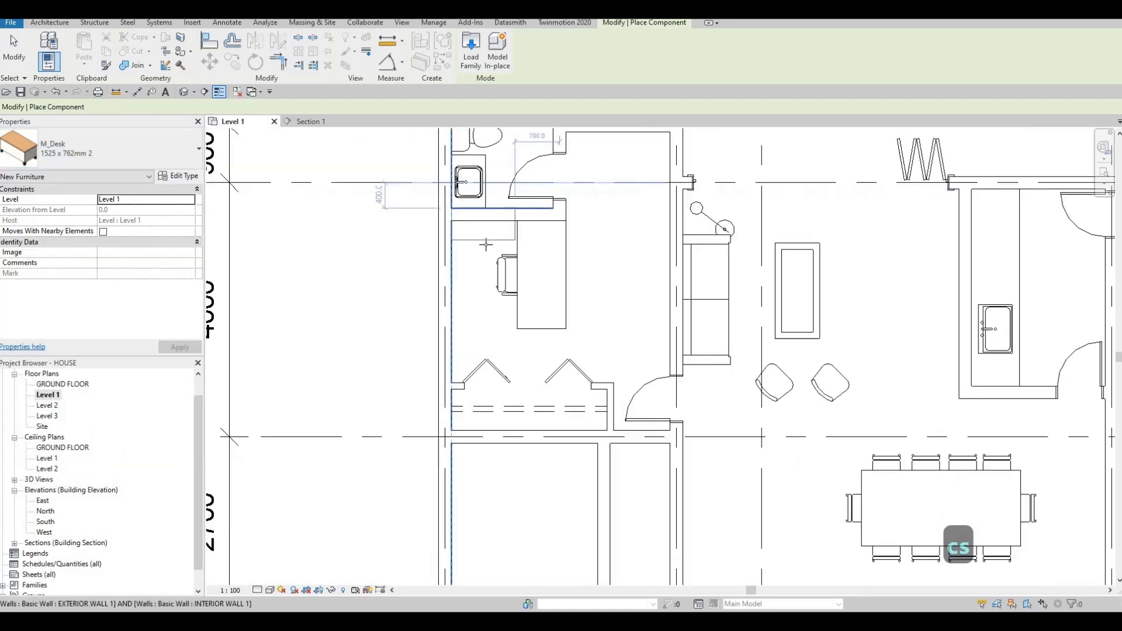
left_click(527, 222)
key("Escape")
key("Escape")
scroll(526, 225, "up", 2)
key("Escape")
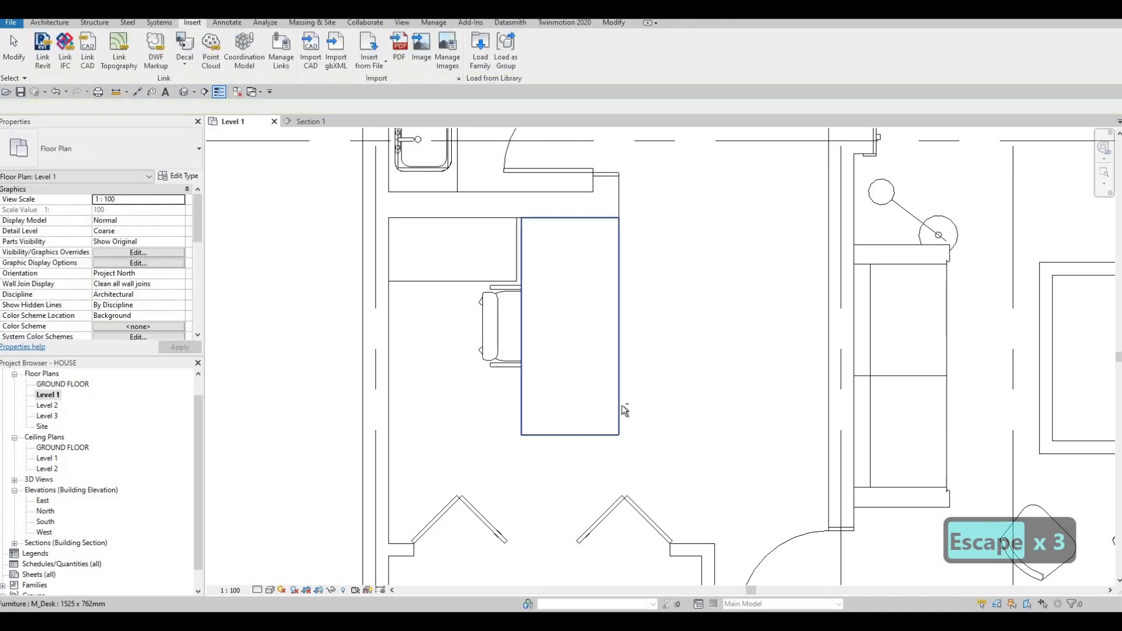
key("Escape")
Move the large desk and executive chair together so the large desk's edge meets the end of the small corner desk
left_click_drag(462, 331, 463, 323)
key("m")
key("v")
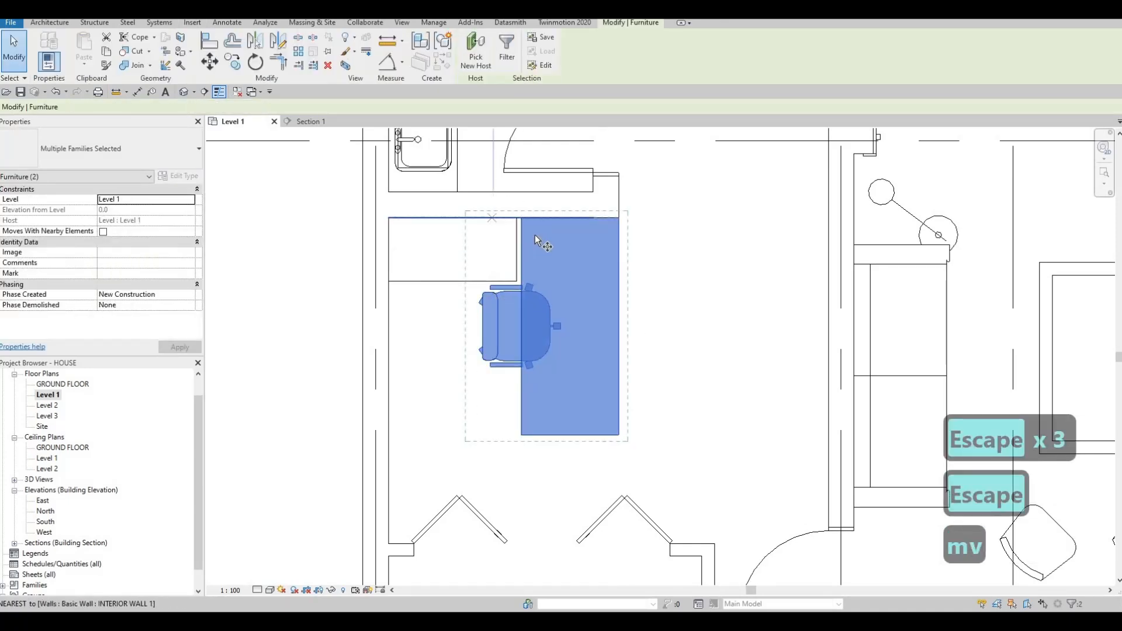
scroll(533, 235, "up", 3)
left_click(524, 236)
left_click(540, 234)
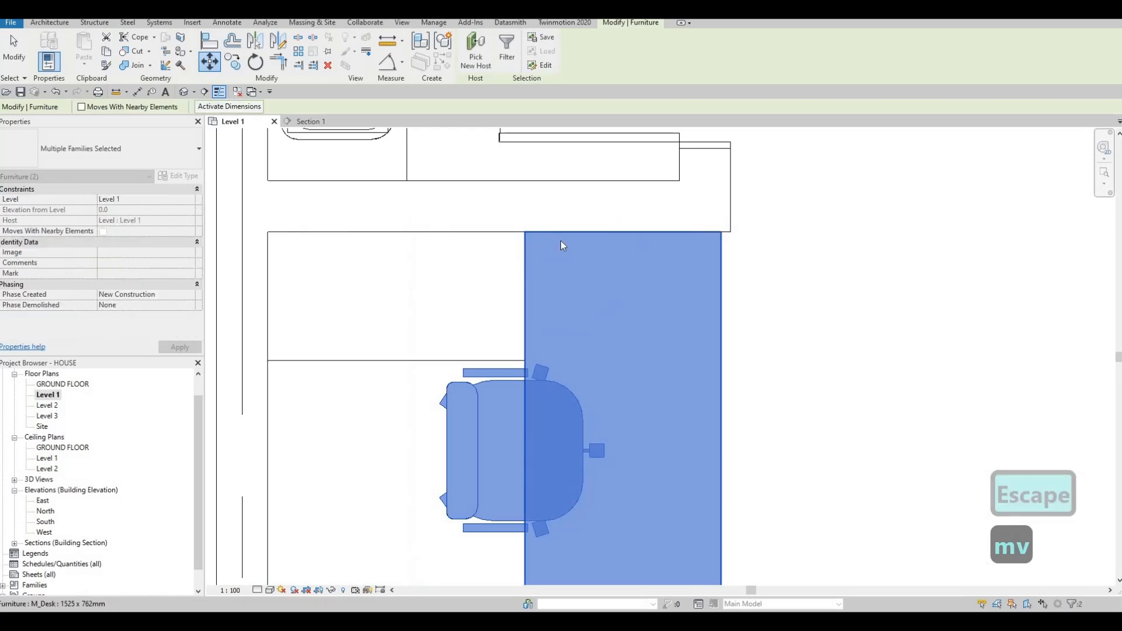
key("Escape")
key("Escape")
key("Escape")
scroll(620, 301, "down", 3)
key("Escape")
Nudge the executive chair down three increments along the large desk
scroll(587, 297, "down", 2)
middle_click_drag(543, 238, 503, 234)
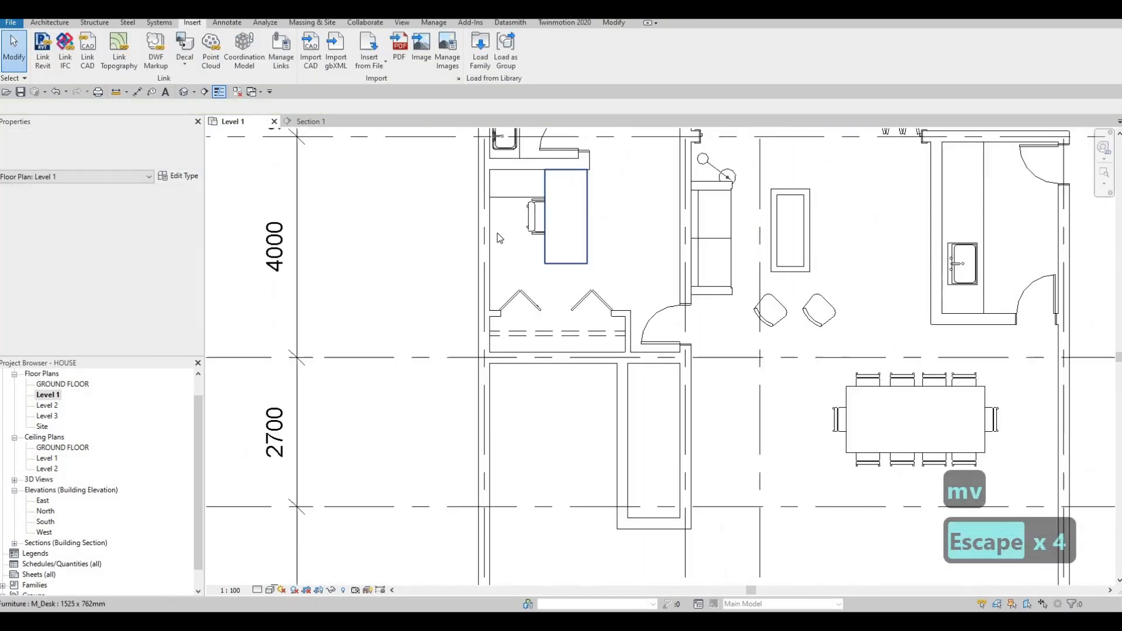
key("Escape")
middle_click_drag(555, 285, 552, 266)
key("Escape")
scroll(542, 257, "down", 4)
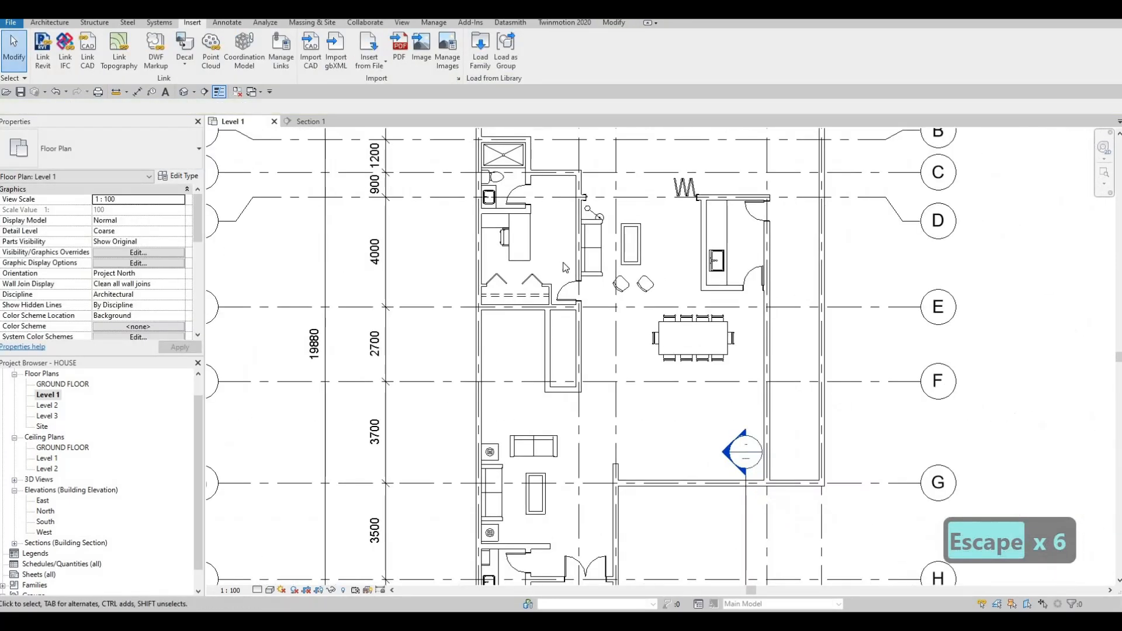
scroll(491, 222, "up", 3)
key("Escape")
left_click(503, 241)
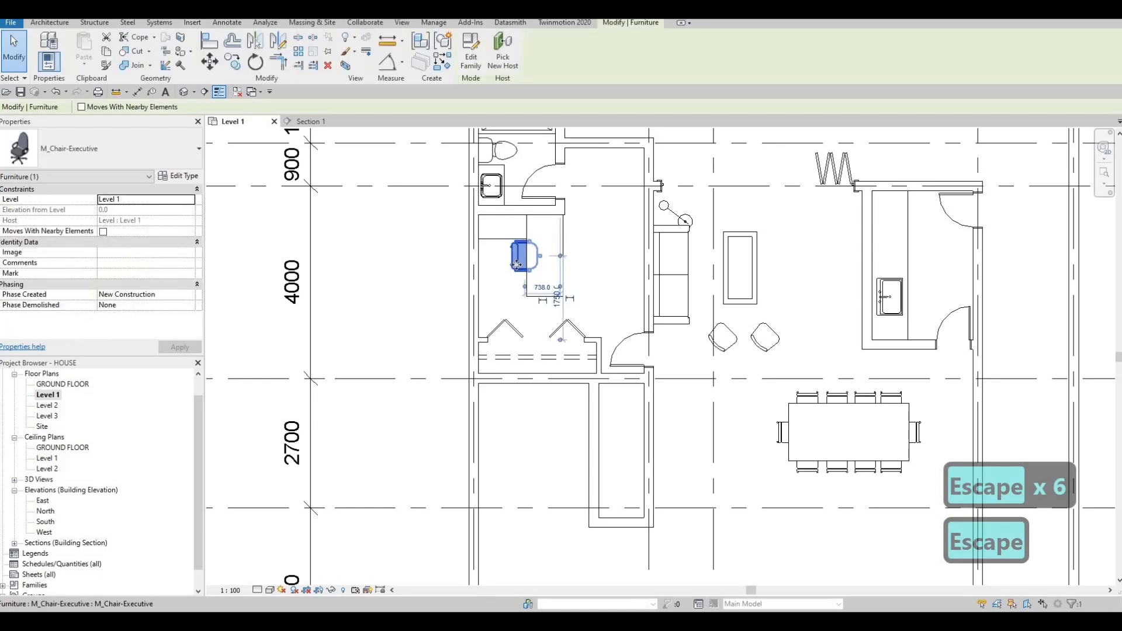
scroll(518, 264, "down", 3)
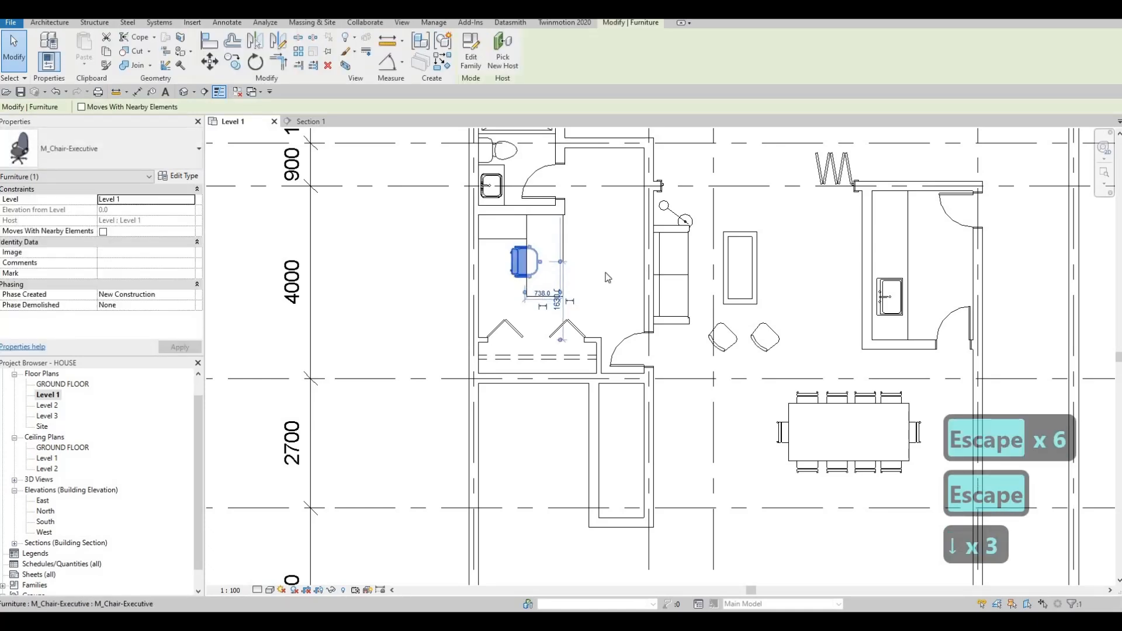
key("Escape")
key("Escape")
key("Escape")
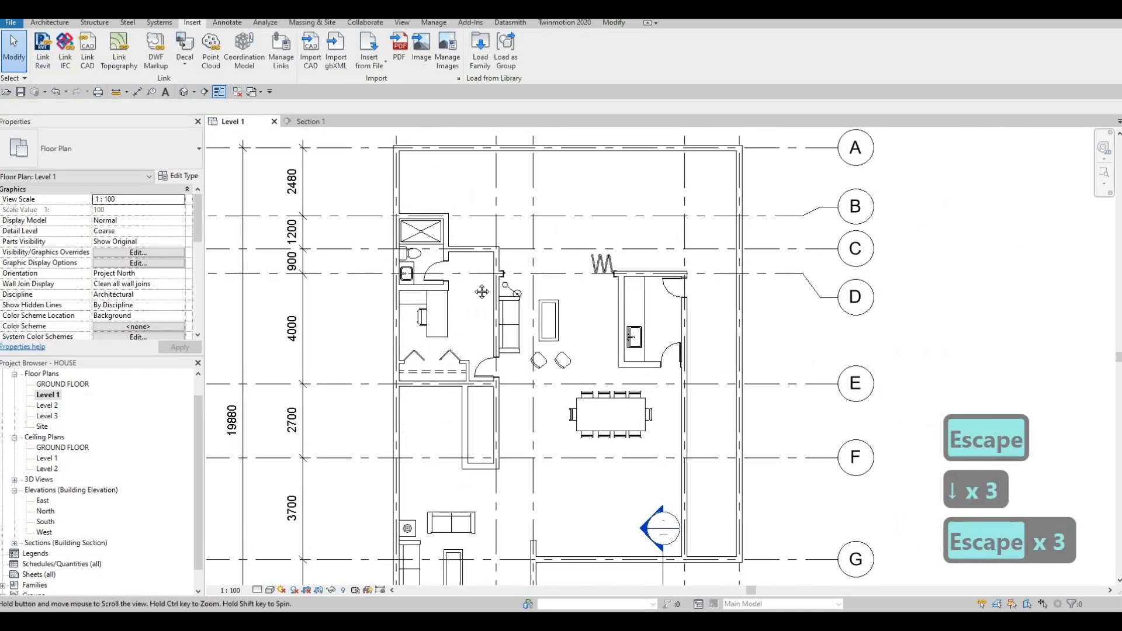
Review the furniture layout across the whole Level 1 floor plan
middle_click_drag(474, 286, 522, 306)
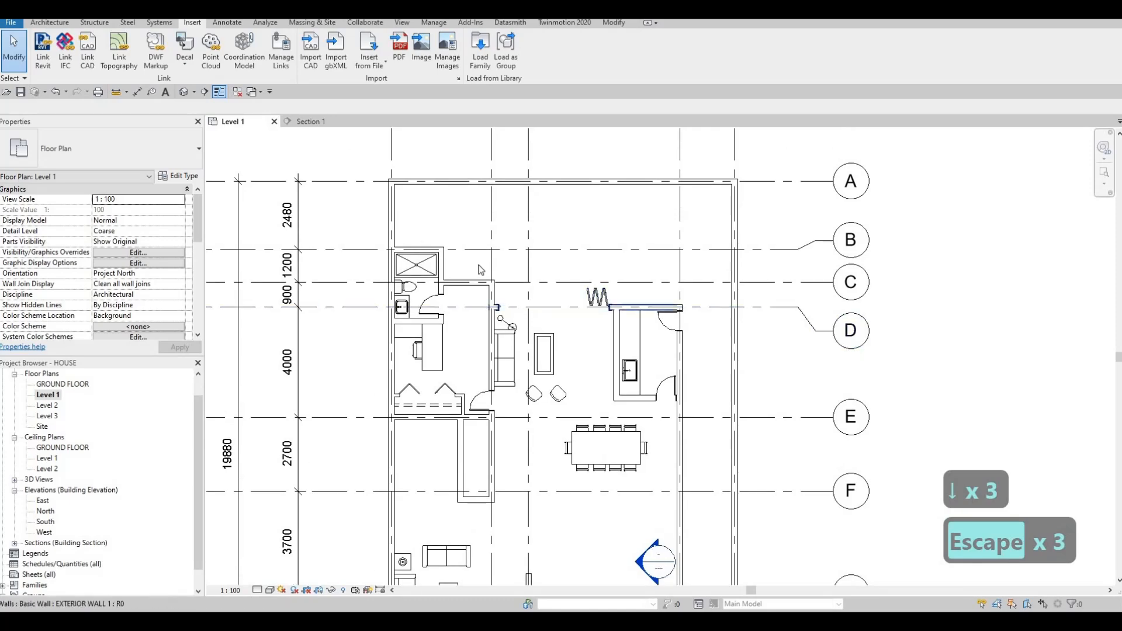
middle_click_drag(449, 252, 445, 252)
scroll(446, 251, "down", 2)
middle_click_drag(552, 236, 546, 257)
key("Escape")
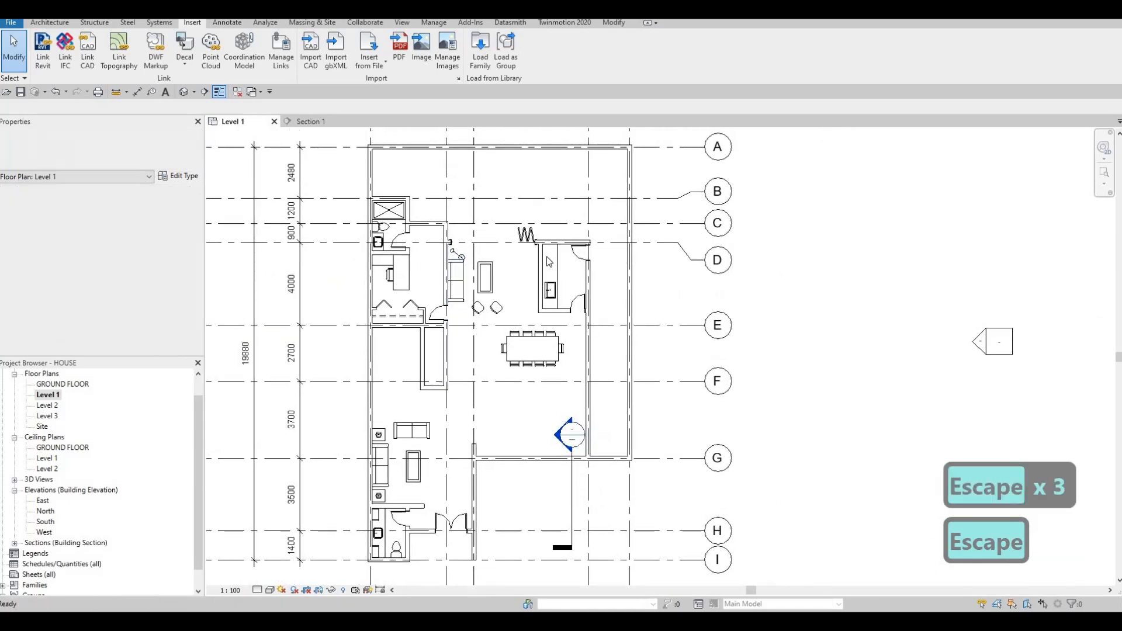
scroll(556, 261, "down", 1)
scroll(564, 274, "up", 3)
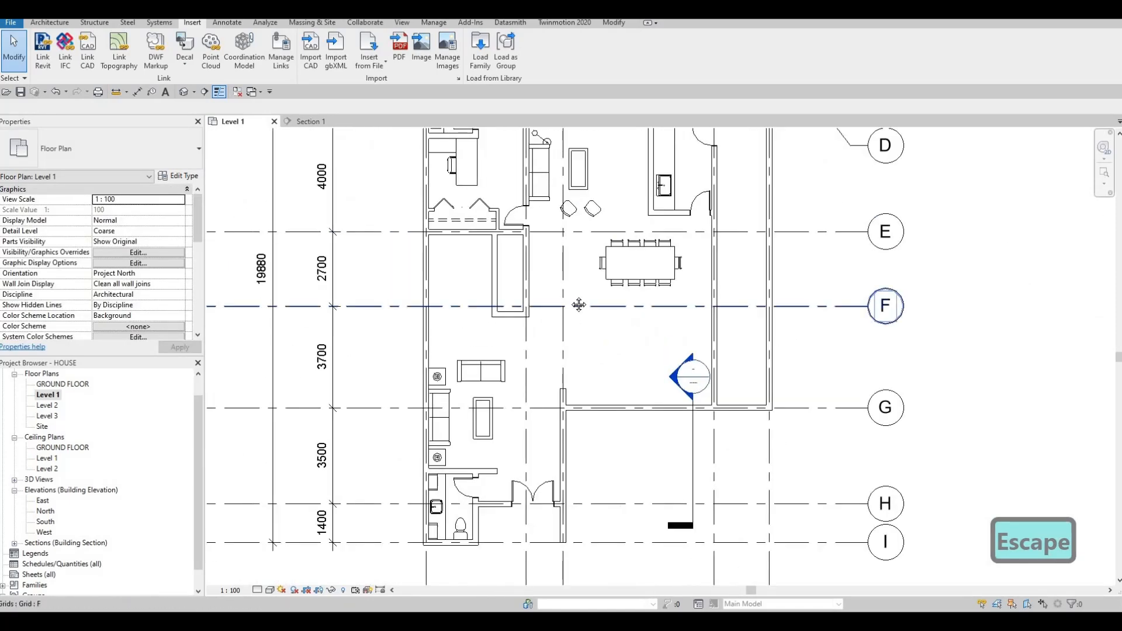
middle_click_drag(570, 287, 582, 358)
scroll(608, 263, "down", 1)
middle_click_drag(630, 164, 624, 227)
scroll(615, 233, "down", 2)
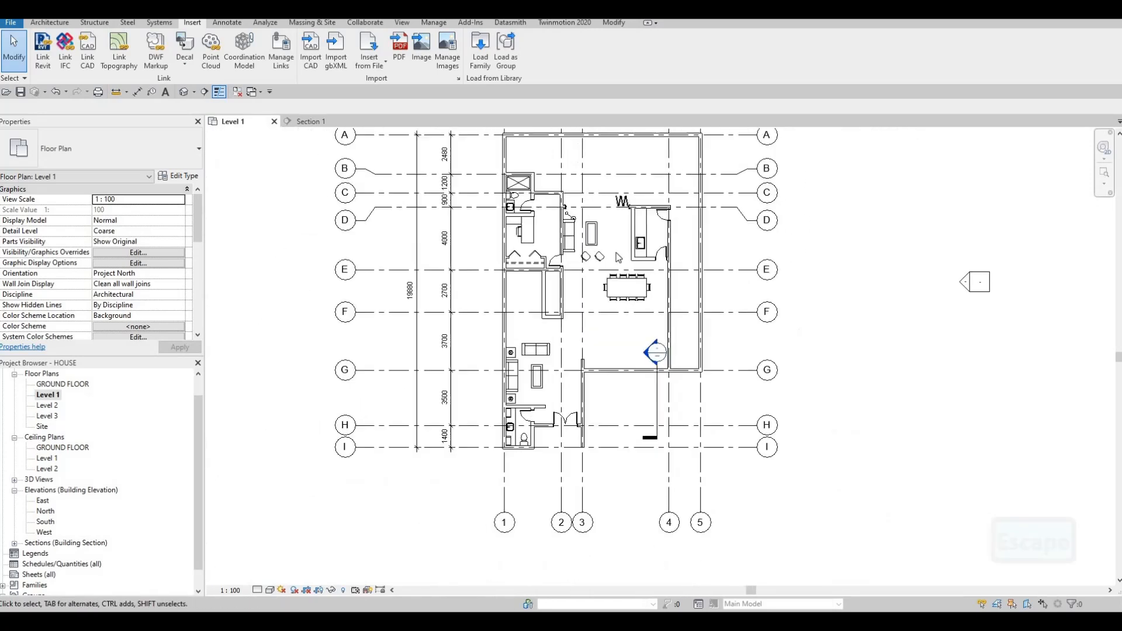
Move the building section line up into the living area between grids 3 and 4, beside the coffee table and armchairs
left_click(655, 392)
left_click_drag(655, 391, 605, 202)
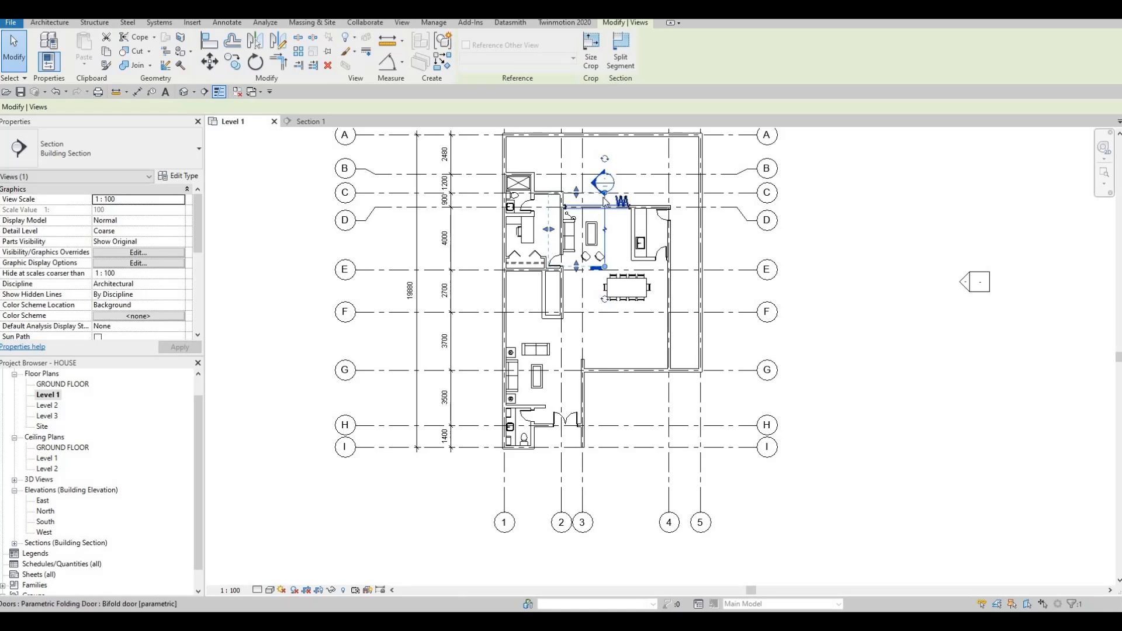
scroll(596, 210, "up", 2)
middle_click_drag(608, 230, 602, 257)
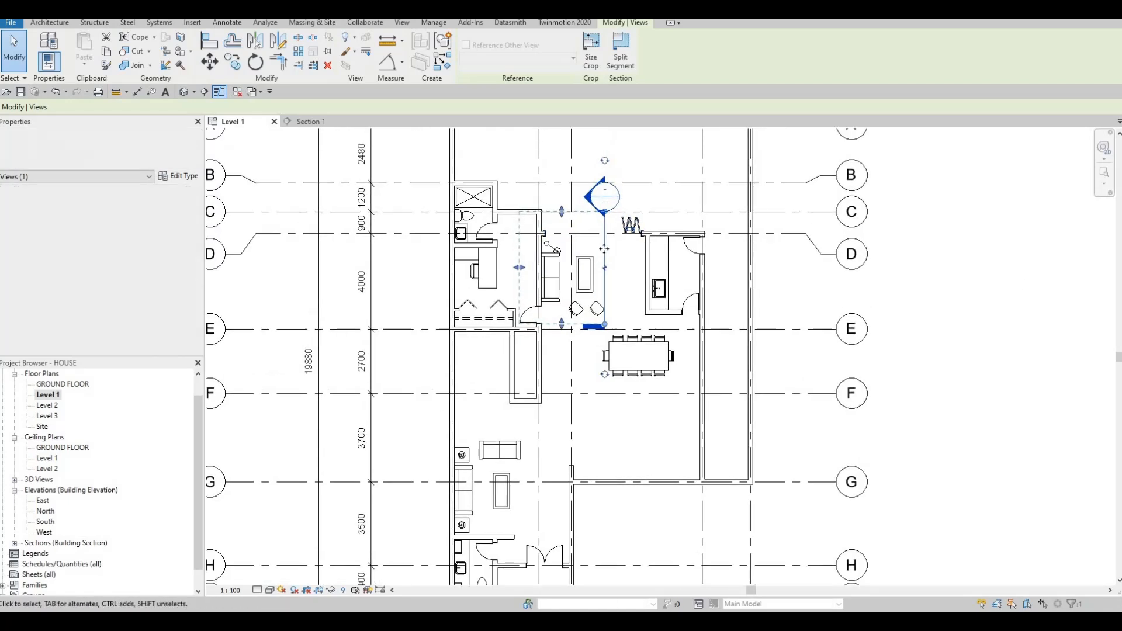
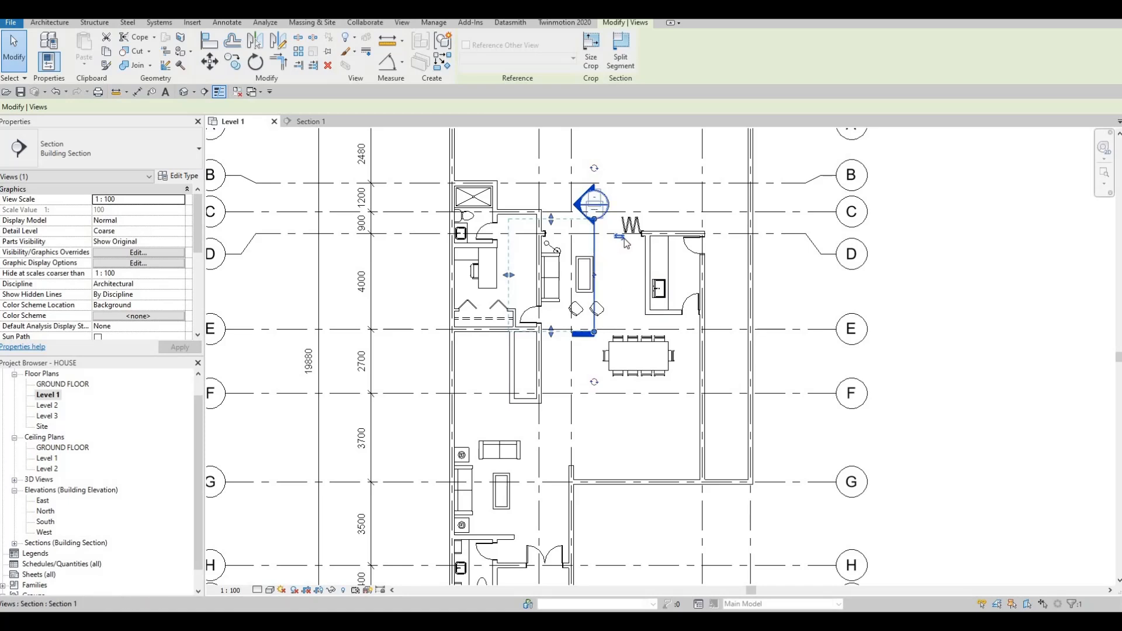
Flip the section mark to face the kitchen side and open its section view
key("Escape")
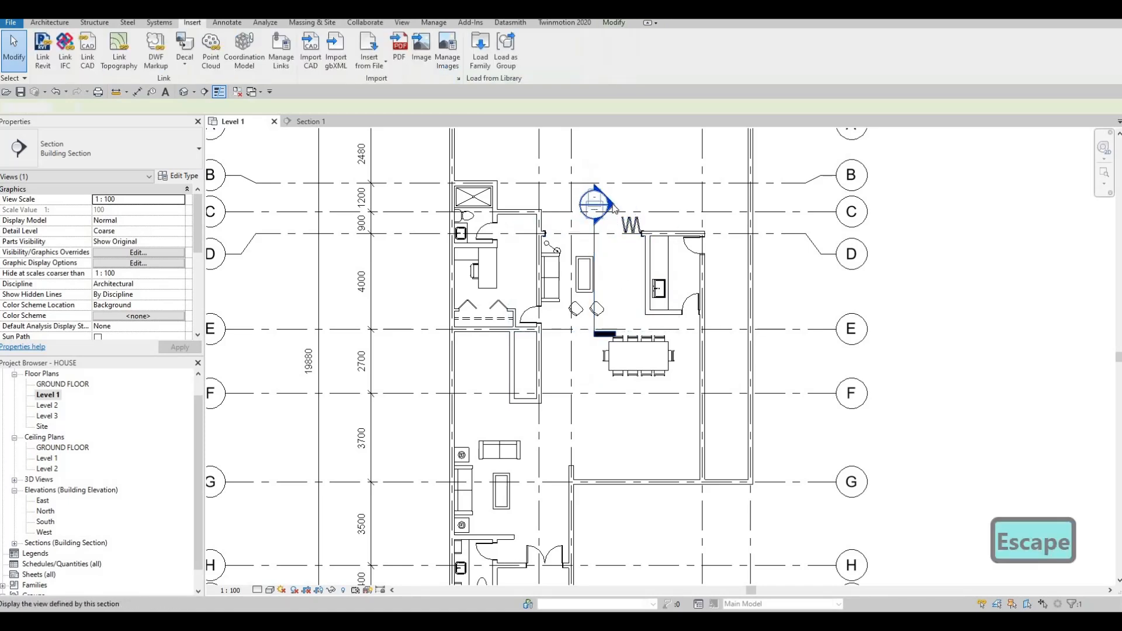
key("Escape")
double_click(611, 207)
scroll(621, 288, "down", 5)
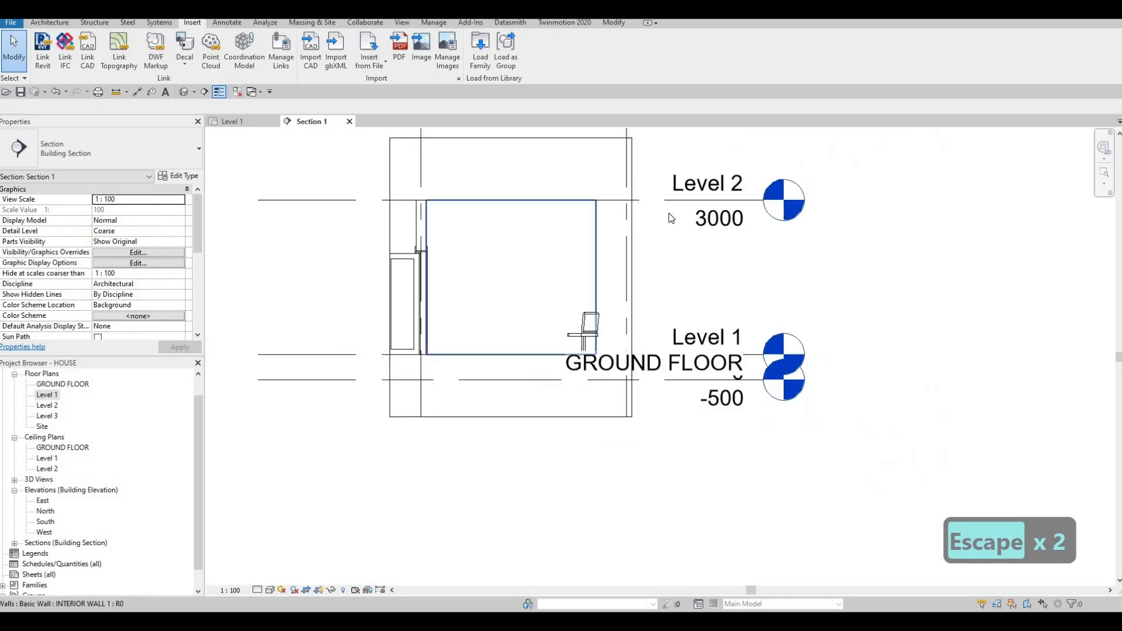
Extend the level lines so their heads sit farther outside the section's crop boundary
left_click(761, 216)
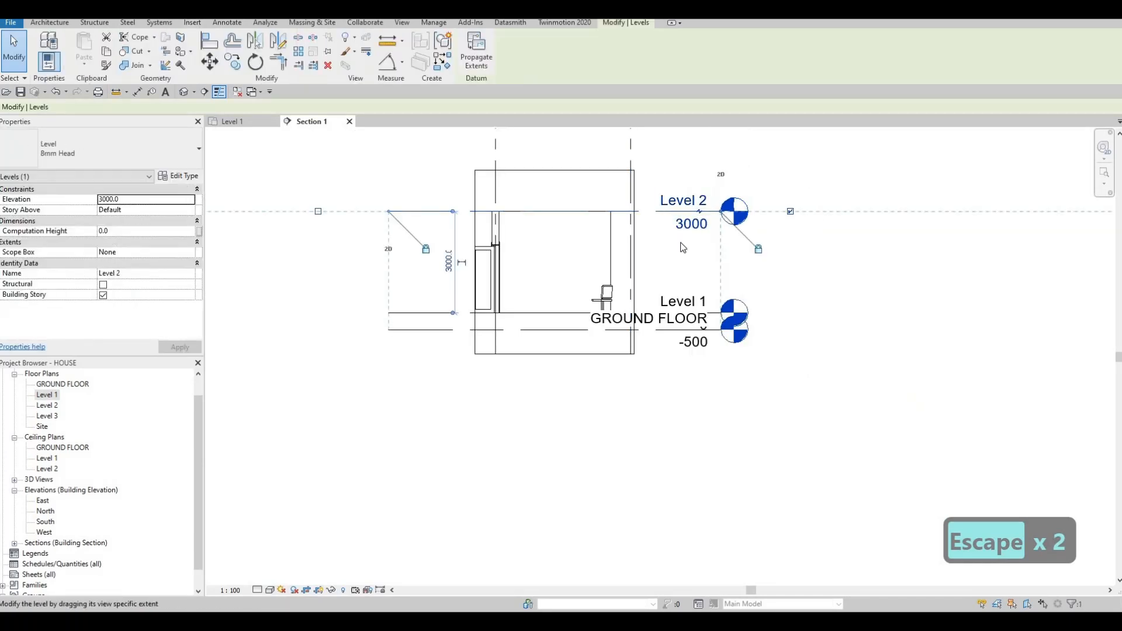
left_click_drag(762, 216, 856, 216)
key("Escape")
middle_click_drag(613, 232, 739, 238)
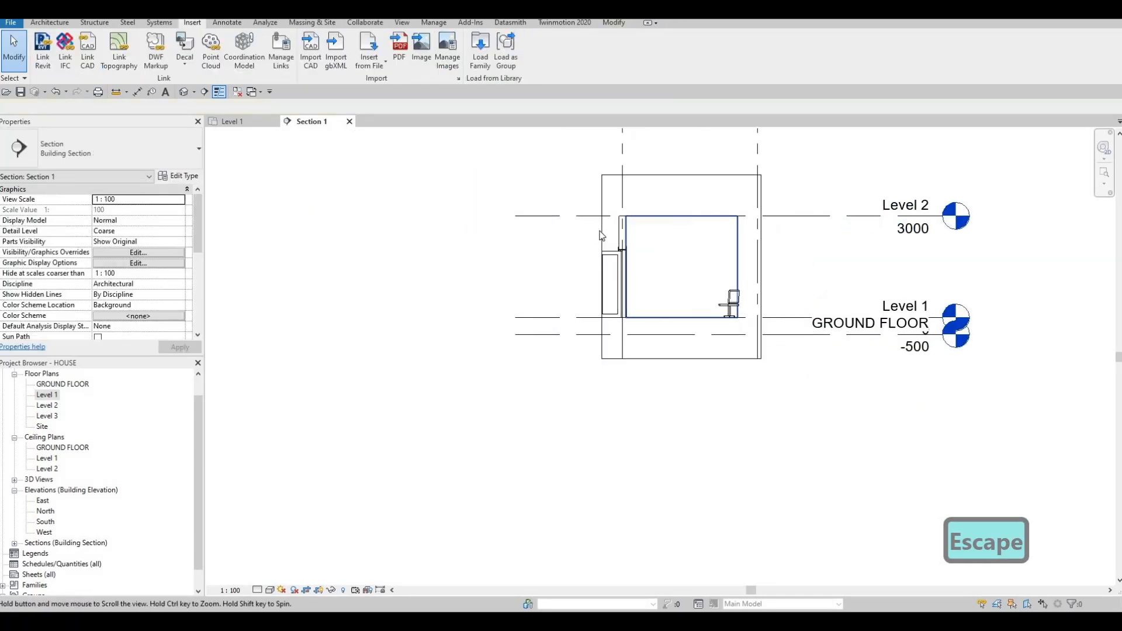
Widen the section's crop region on both sides so the door and dining chairs beside the interior wall are included
left_click(601, 259)
left_click_drag(601, 268, 577, 261)
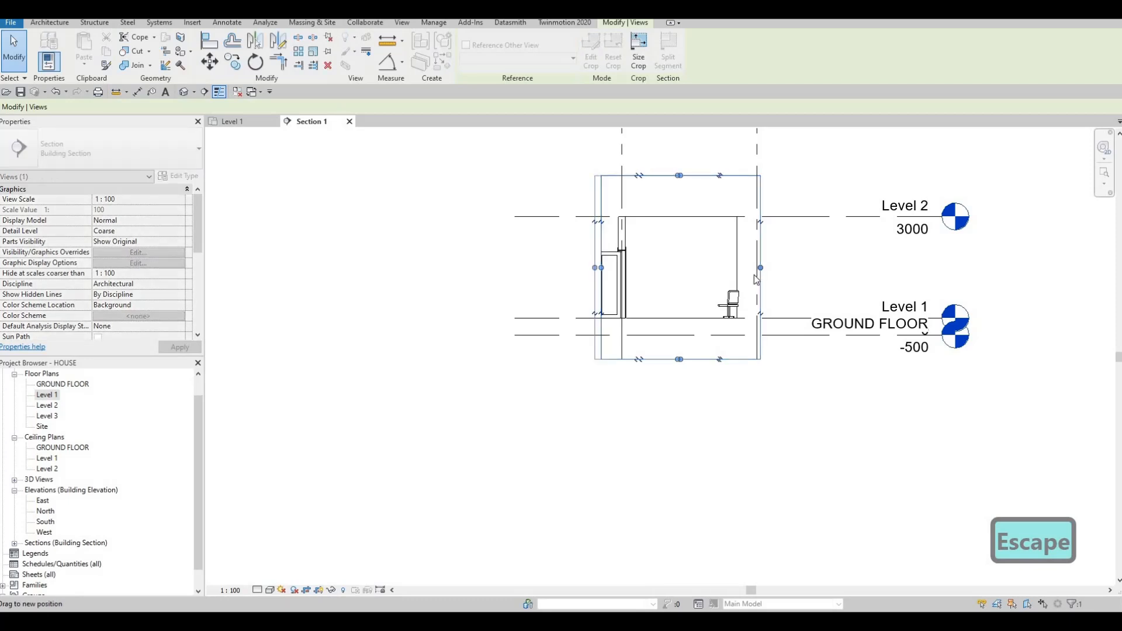
left_click_drag(760, 268, 796, 266)
scroll(681, 250, "up", 3)
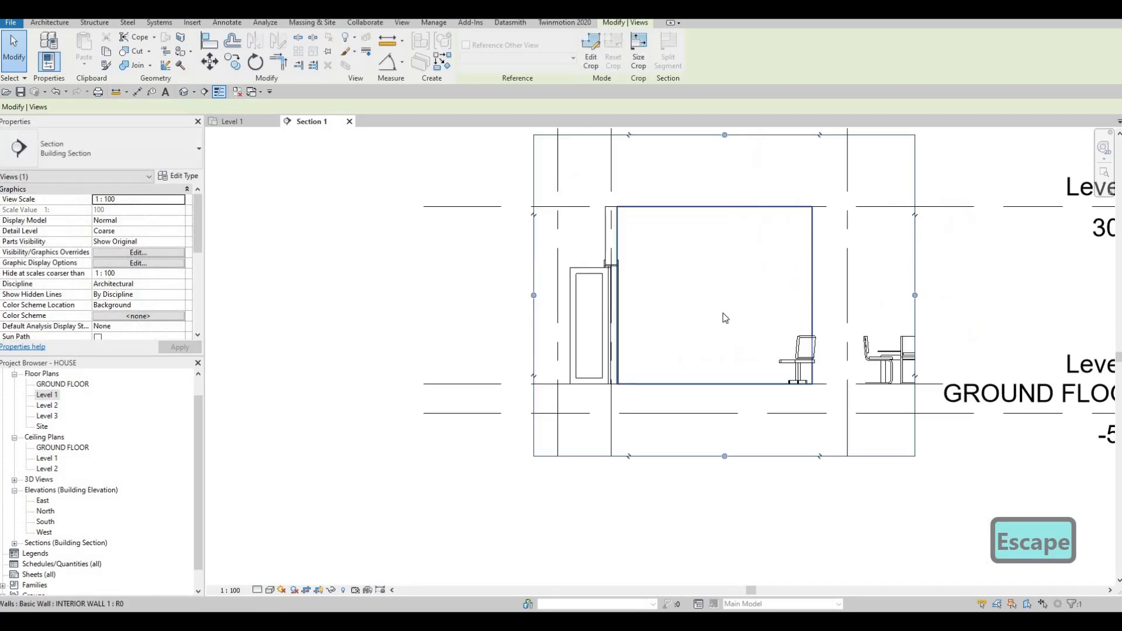
key("Escape")
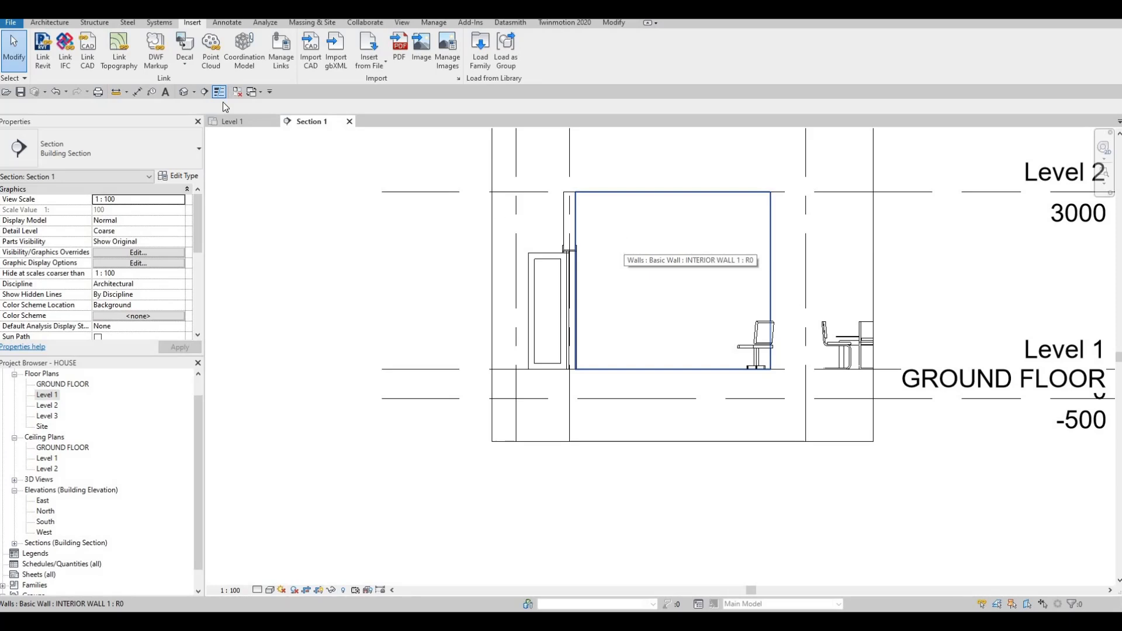
Create an in-place component in the Generic Models category with the default name Generic Models 5
left_click(47, 24)
left_click(138, 67)
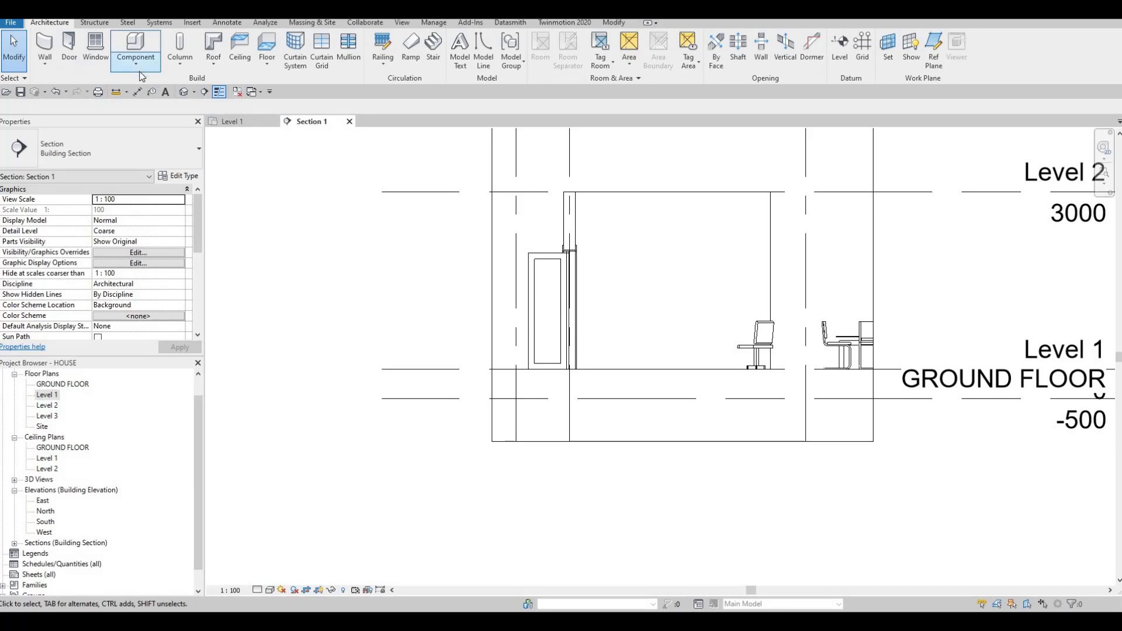
left_click(155, 116)
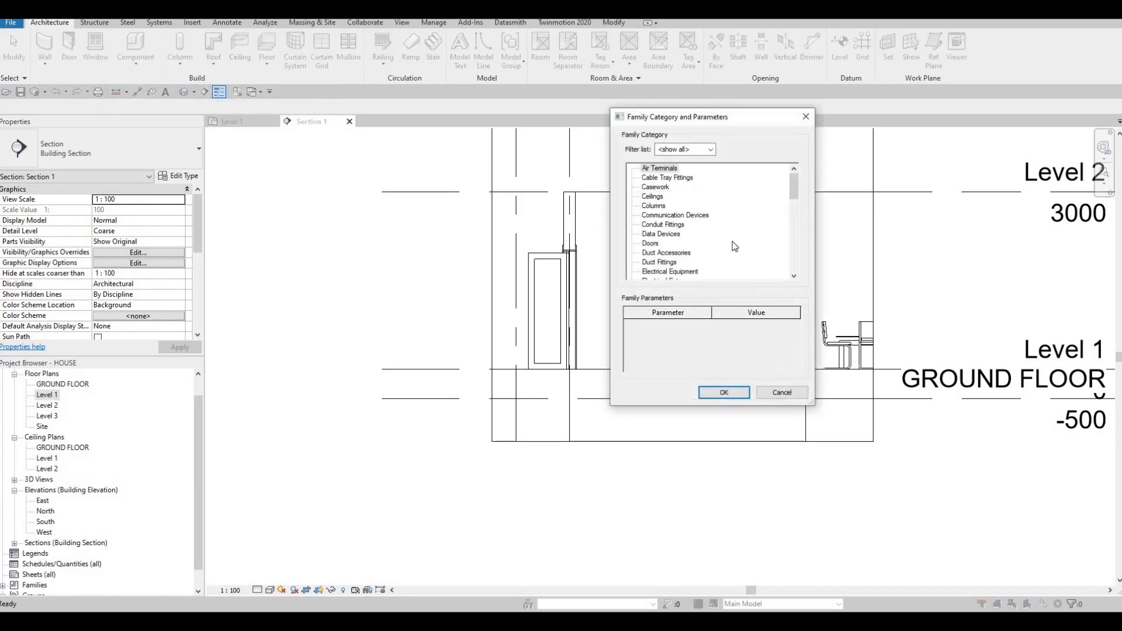
scroll(732, 241, "down", 3)
scroll(728, 245, "down", 1)
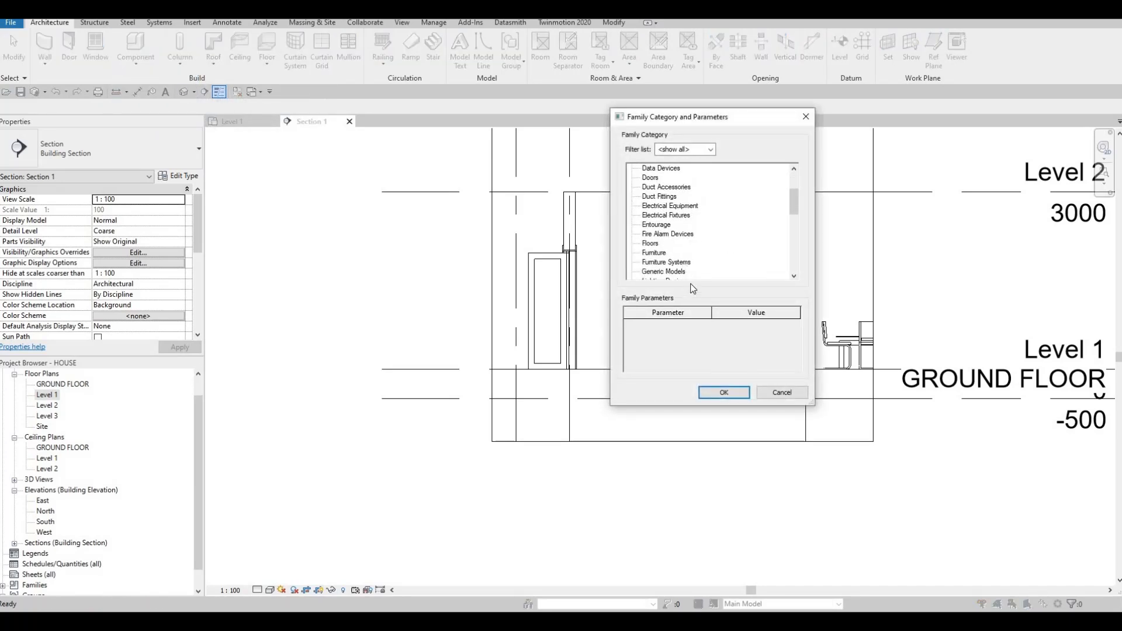
left_click(673, 272)
left_click(725, 392)
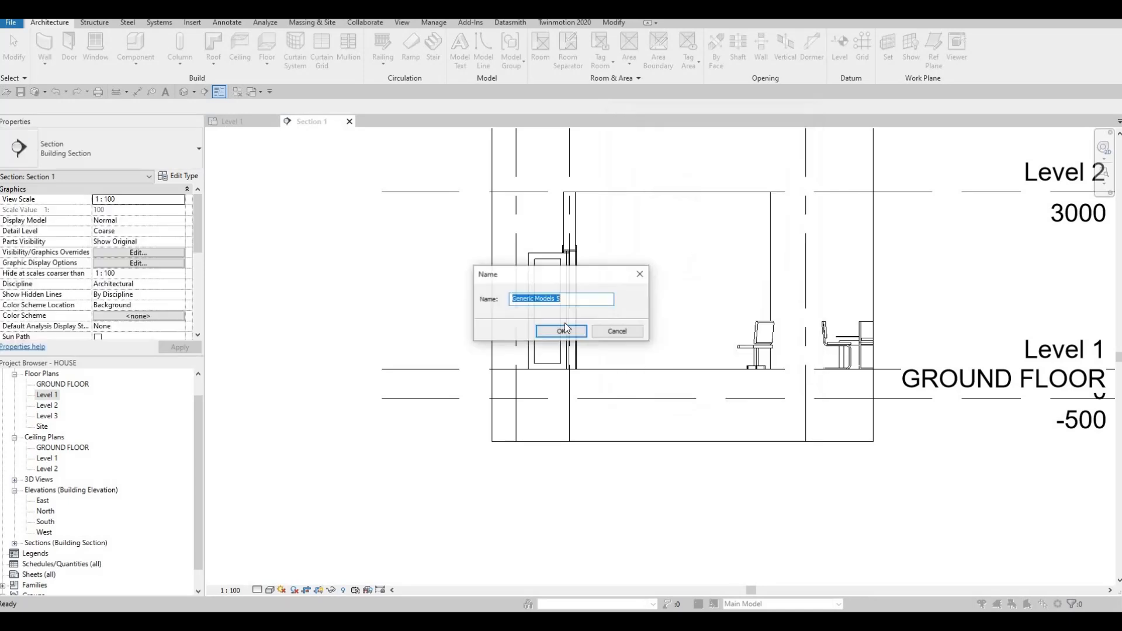
left_click(561, 331)
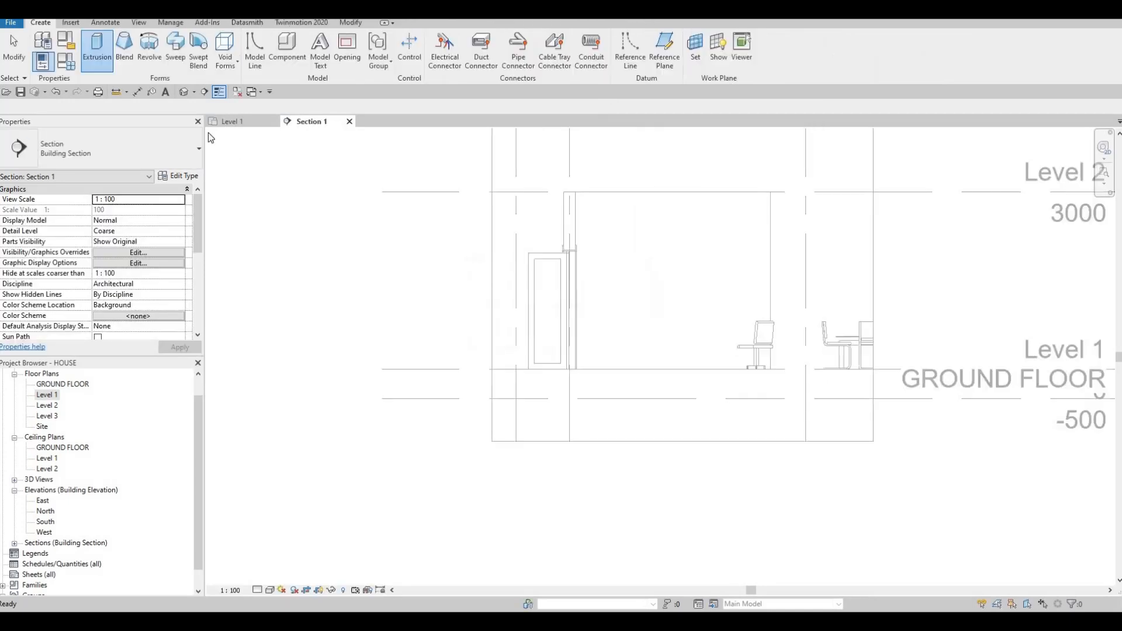
Start an extrusion on the interior wall's face as the work plane and set its extrusion end to 10 mm
left_click(98, 53)
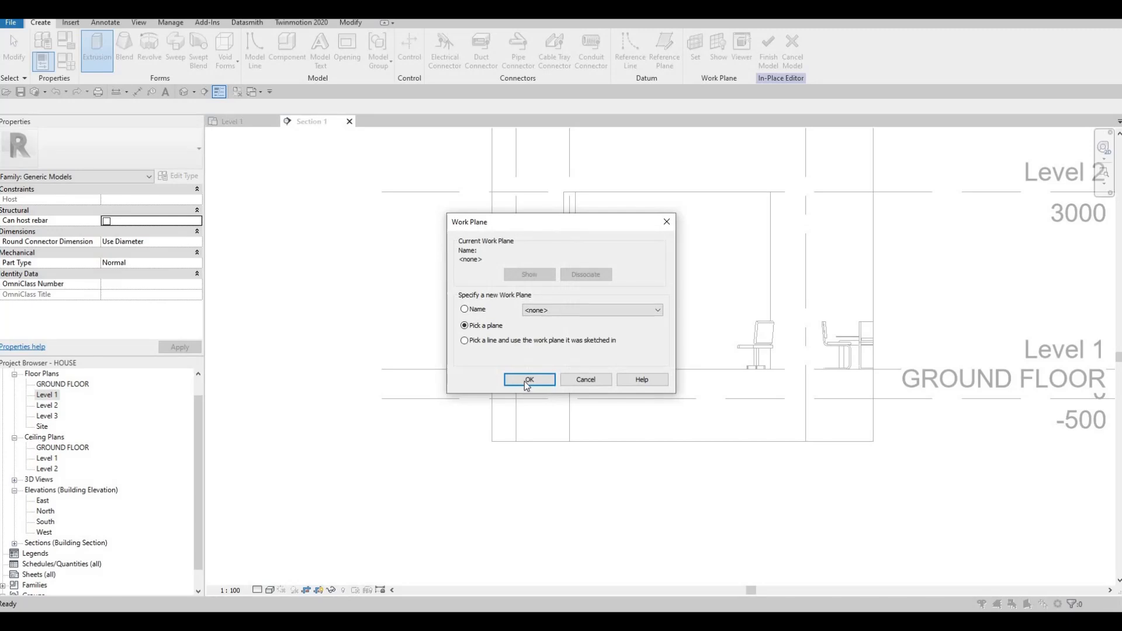
left_click(529, 380)
left_click(643, 298)
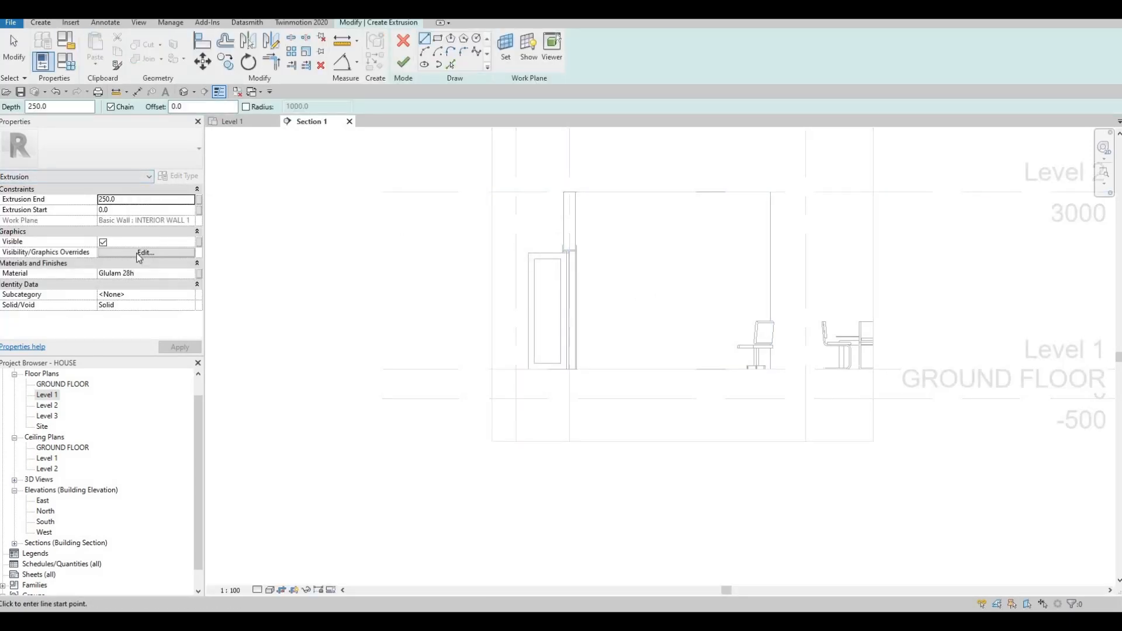
left_click(126, 202)
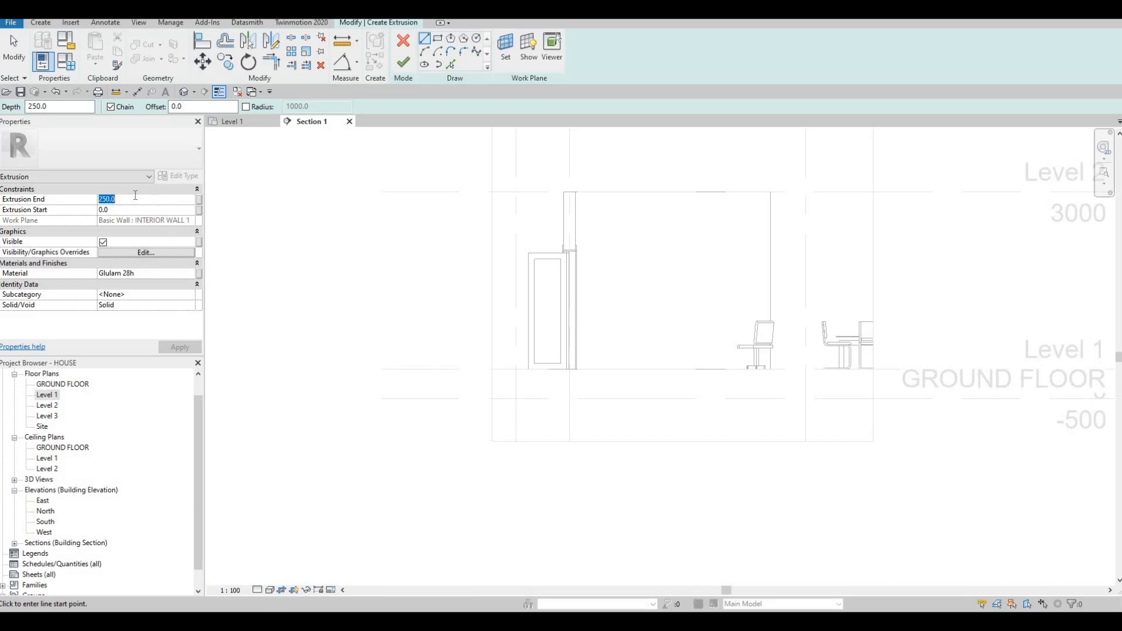
type("10")
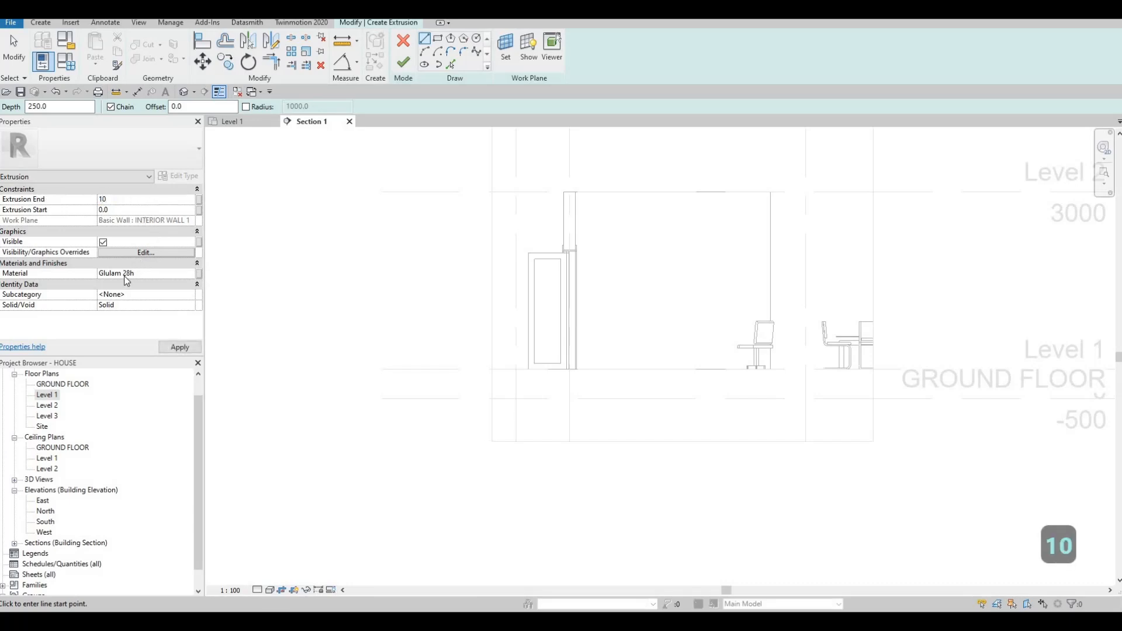
Add Glulam 32c from the AEC Materials wood library to the project and assign it as the extrusion's material
left_click(193, 275)
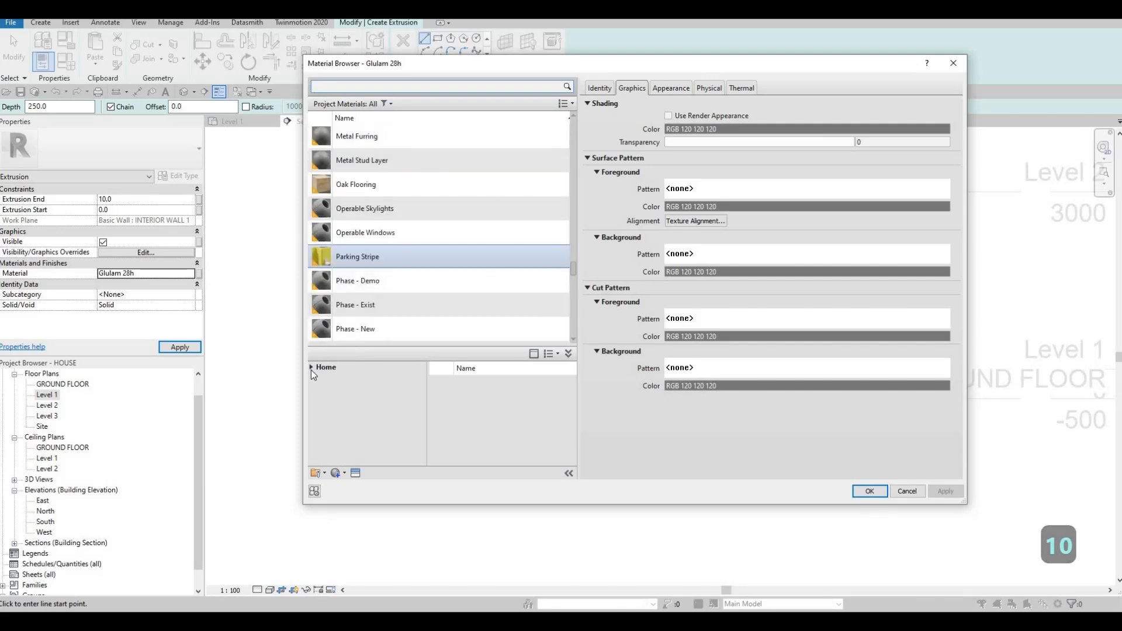
left_click(311, 368)
left_click(317, 390)
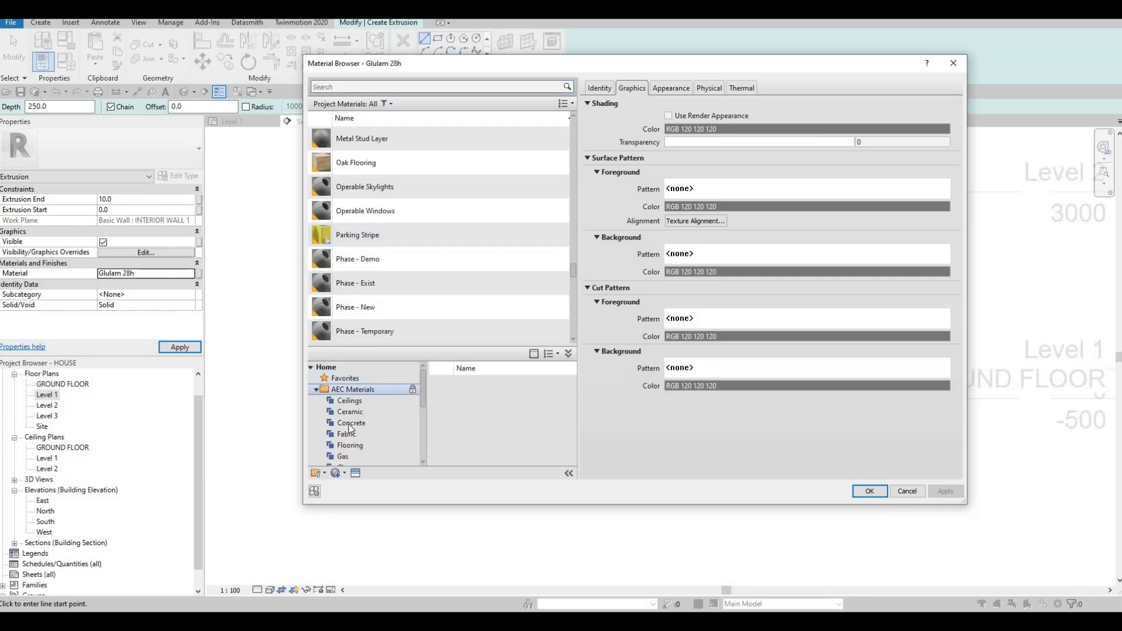
scroll(366, 447, "down", 4)
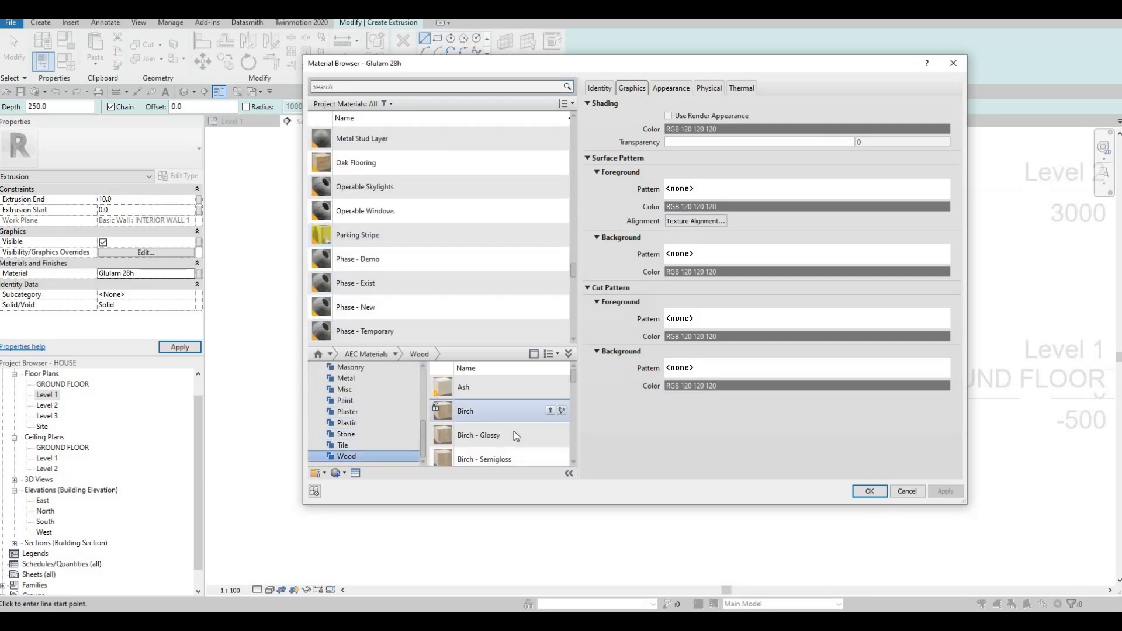
scroll(514, 431, "down", 5)
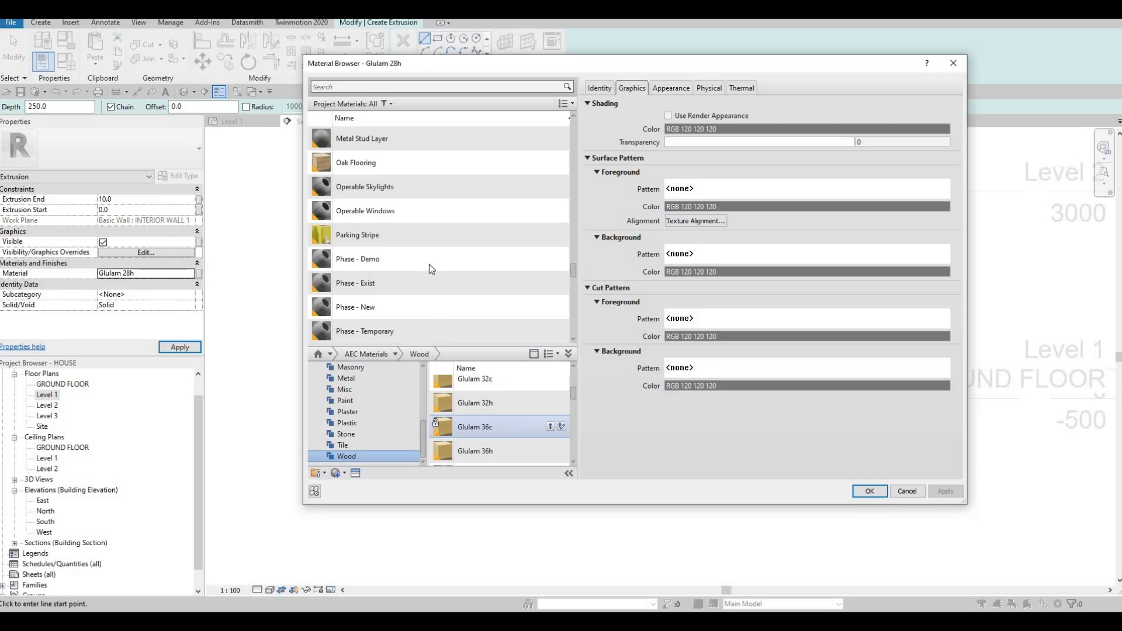
scroll(433, 268, "up", 8)
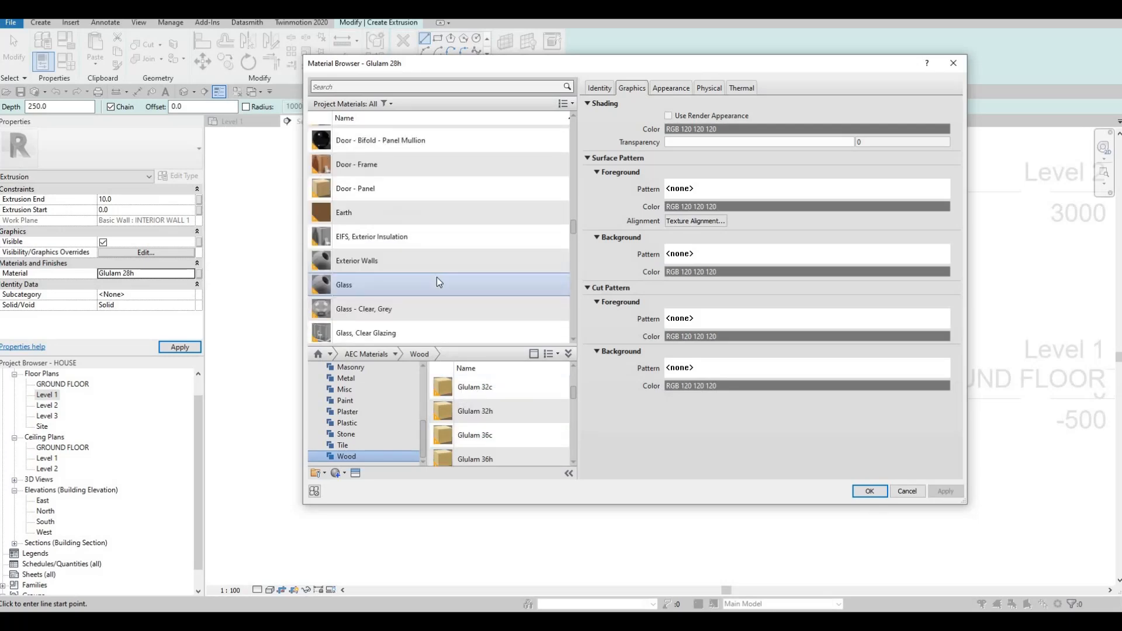
scroll(437, 280, "up", 10)
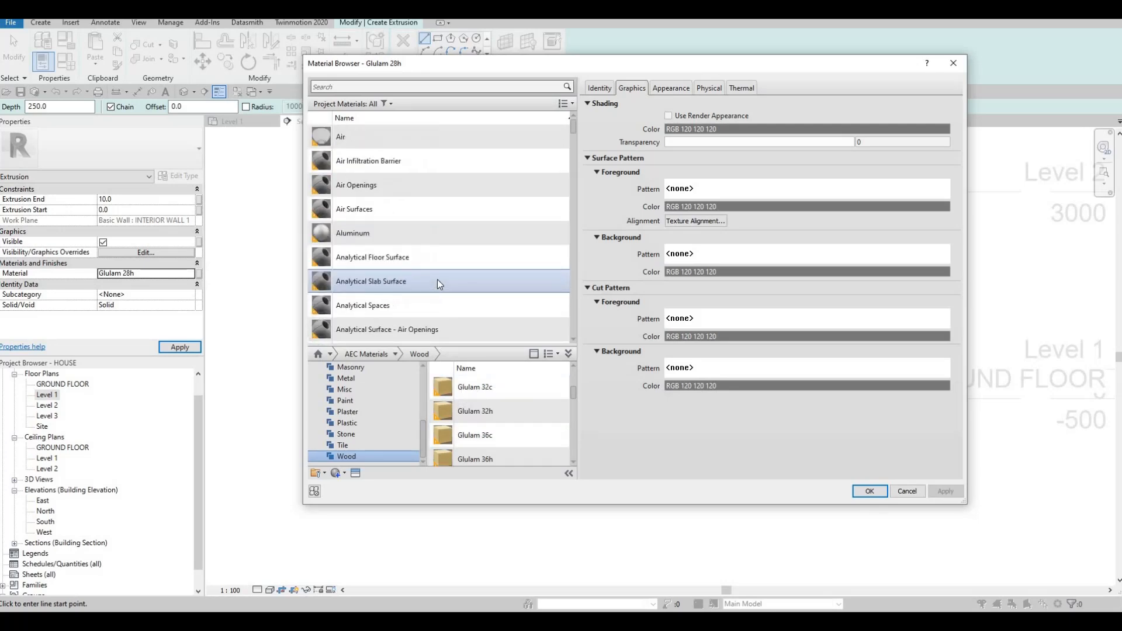
scroll(438, 279, "down", 15)
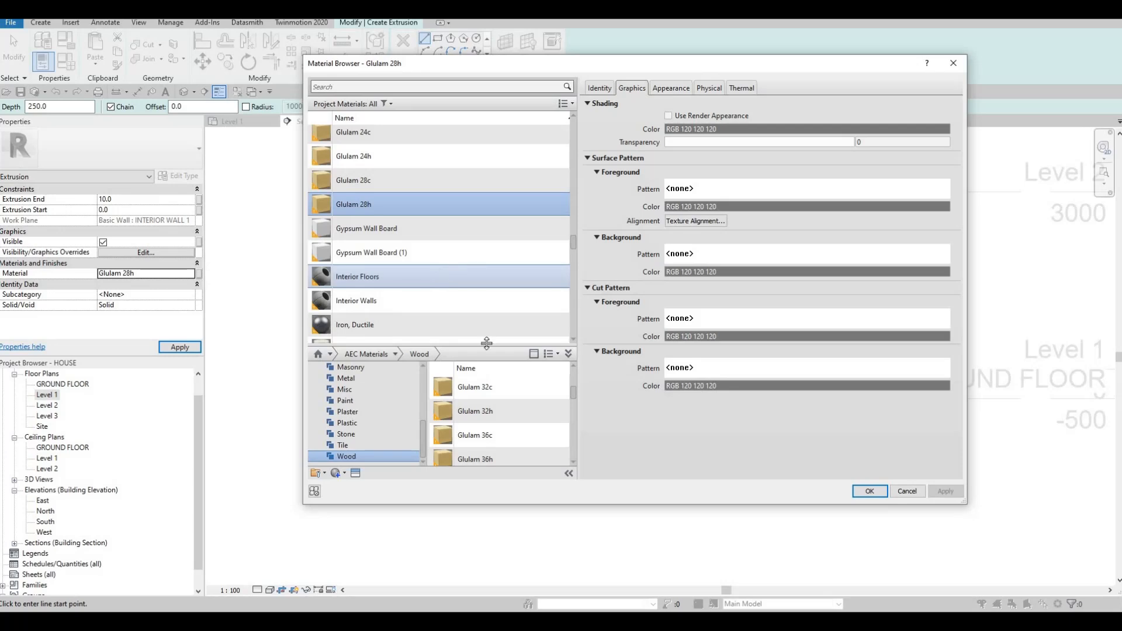
scroll(503, 422, "up", 3)
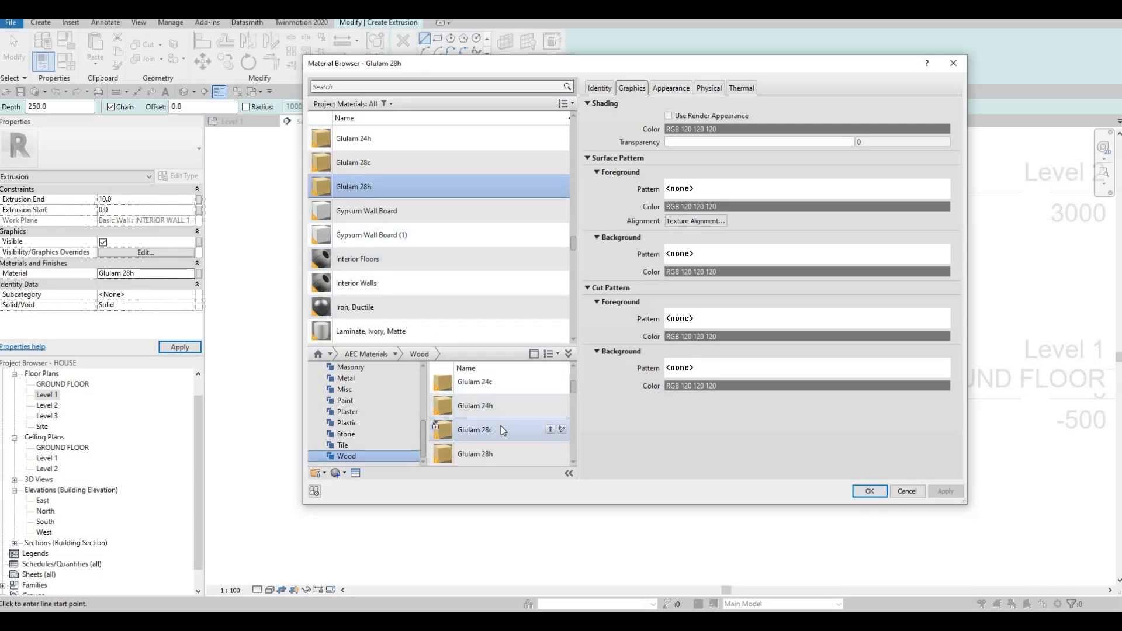
scroll(503, 412, "down", 3)
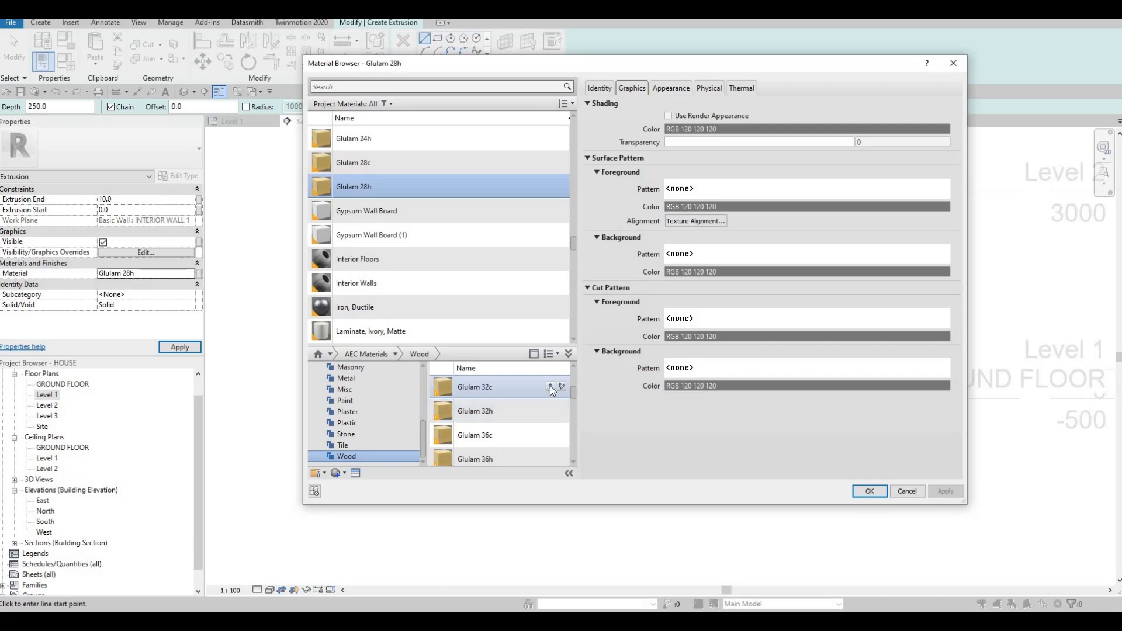
left_click(546, 387)
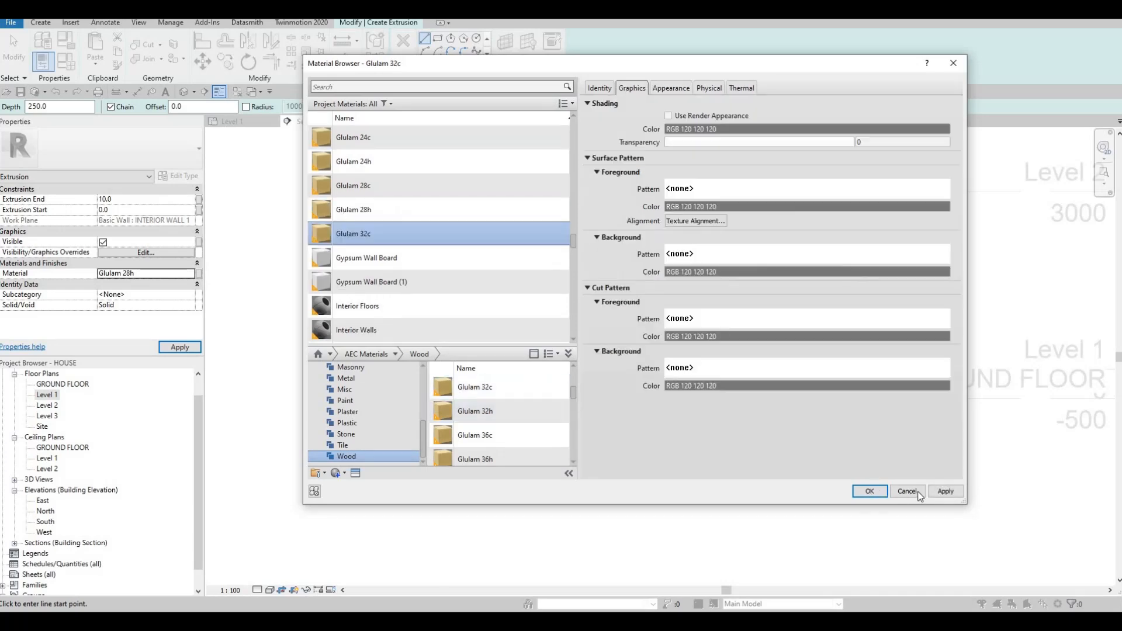
key("Return")
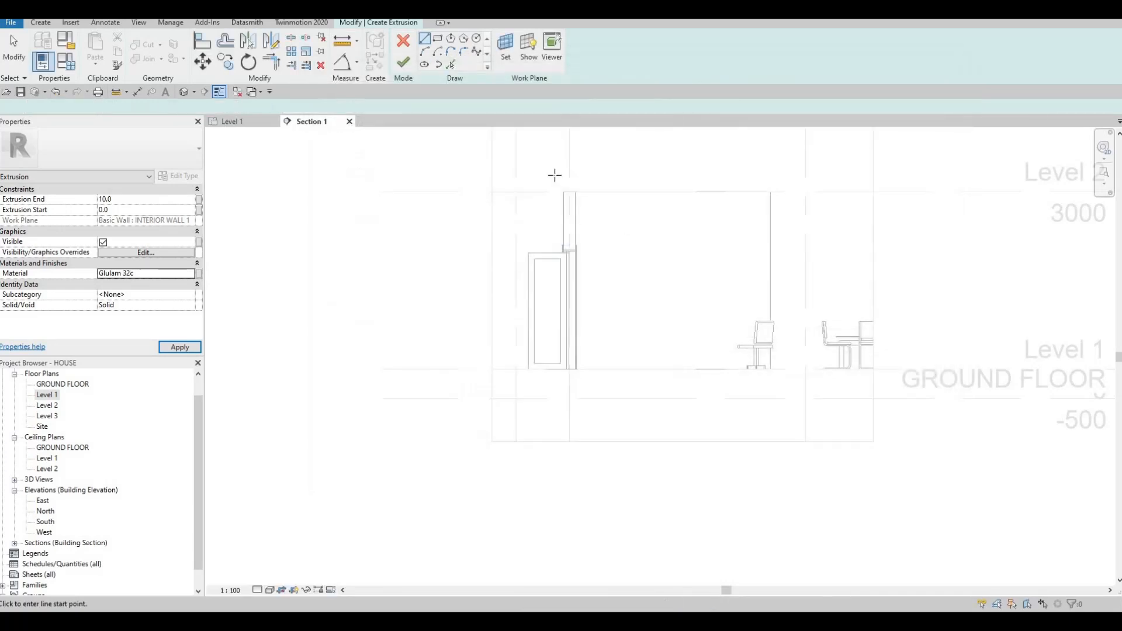
Sketch a rectangular profile about 3300 by 2700 mm across the interior wall, rising from the Level 1 line
left_click(576, 210)
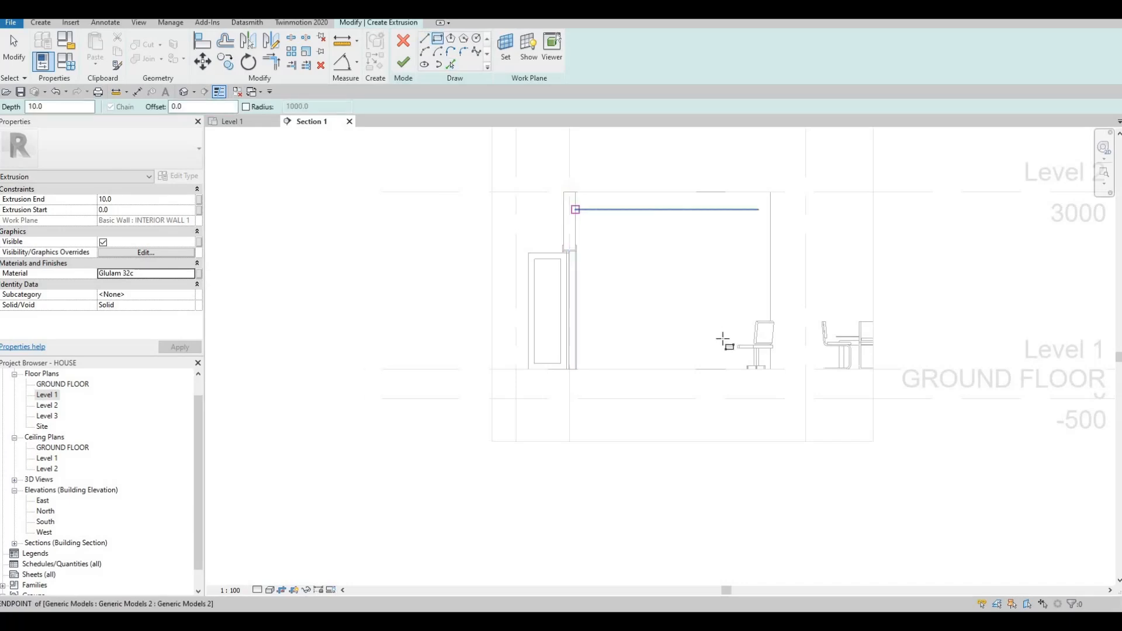
left_click(770, 371)
key("Escape")
scroll(650, 210, "up", 2)
key("Escape")
key("Escape")
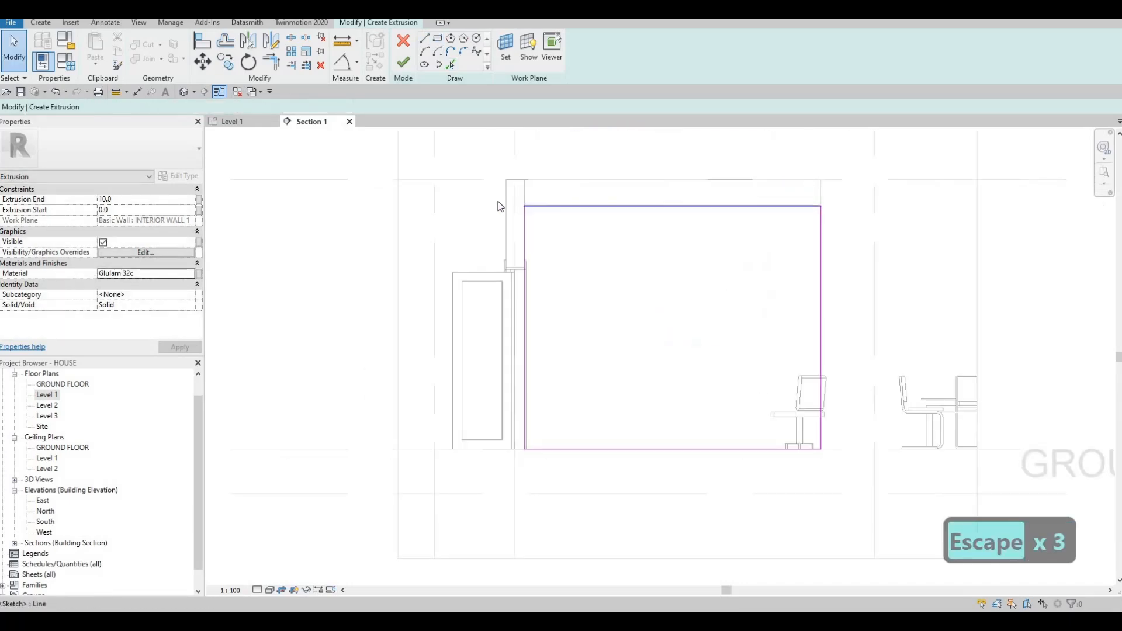
Set the profile's upper edge 200 mm below the Level 2 line and finish the extrusion sketch
left_click(503, 202)
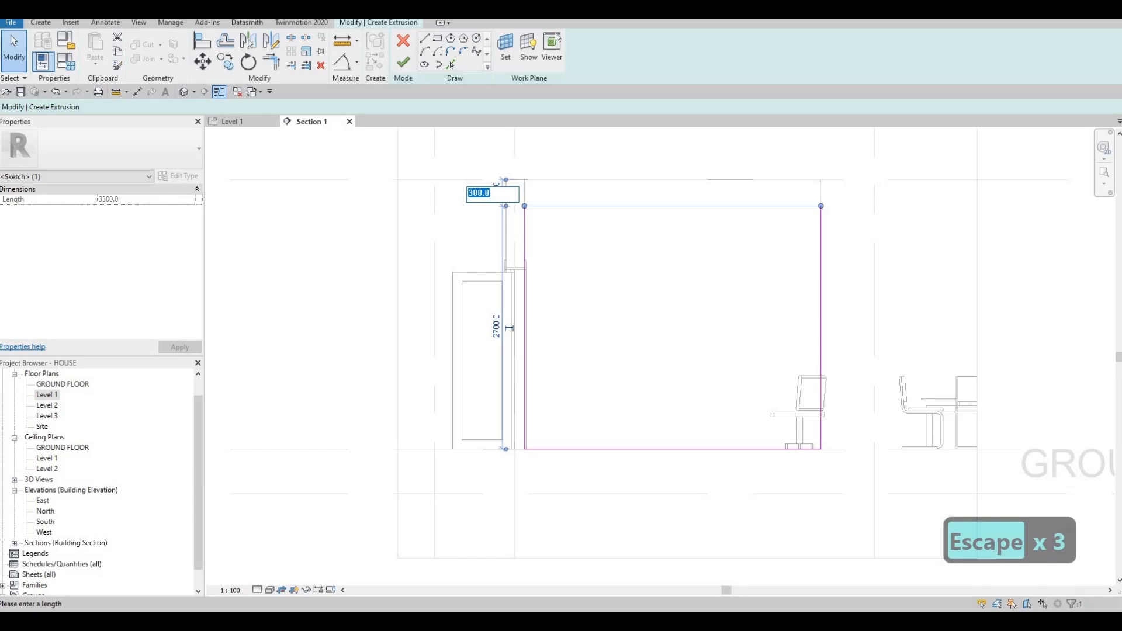
type("200")
key("Return")
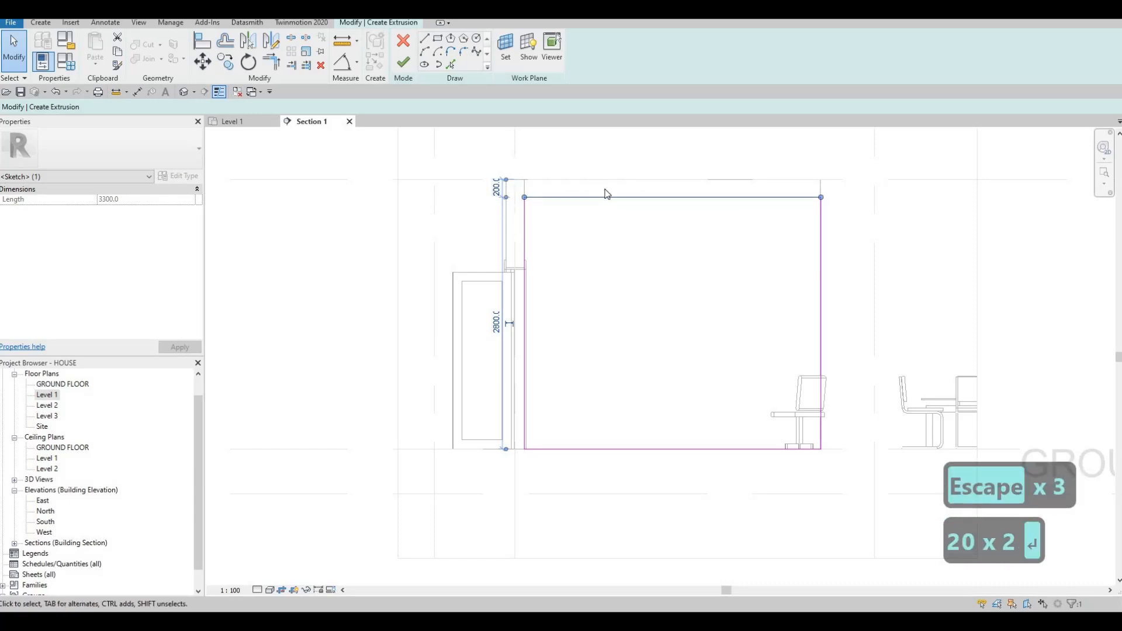
key("Escape")
key("Escape")
scroll(584, 234, "down", 2)
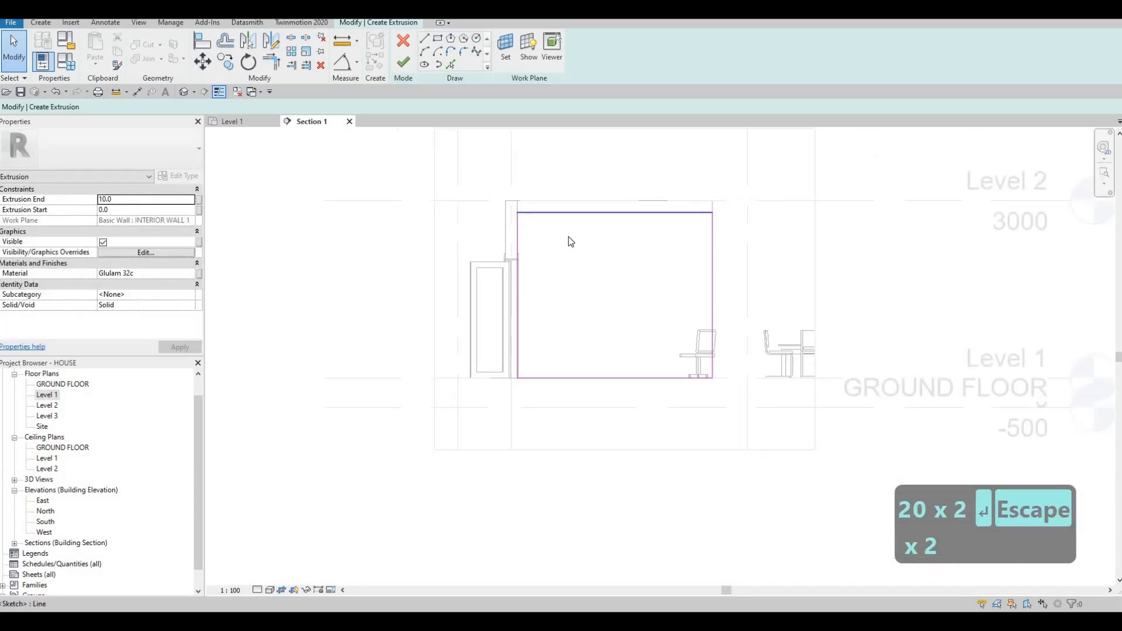
key("Escape")
key("Escape")
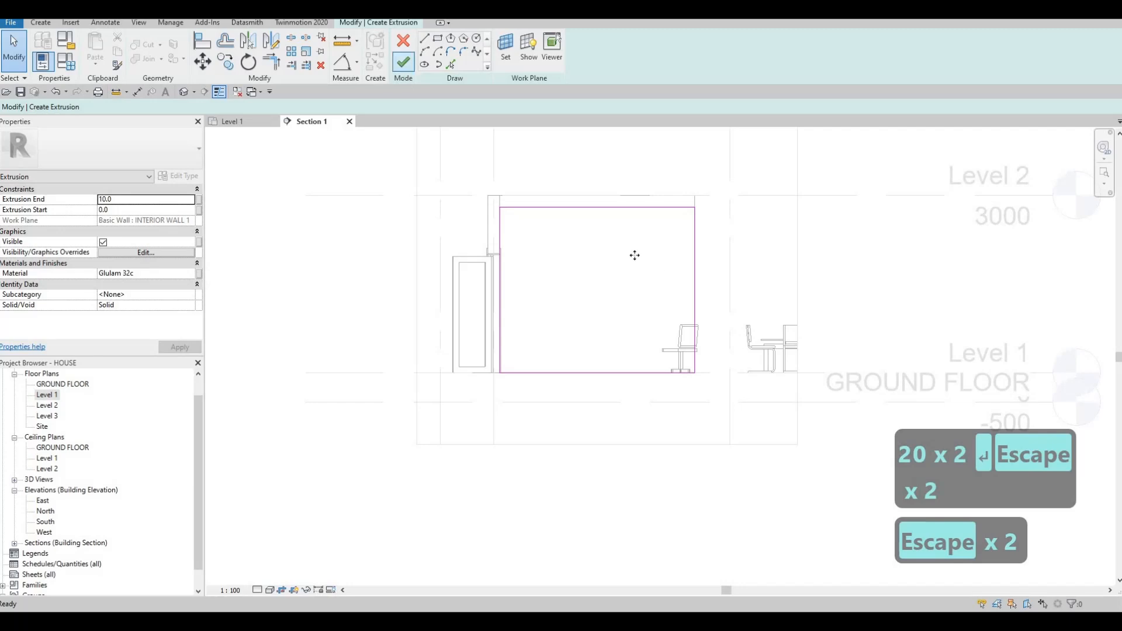
left_click(403, 62)
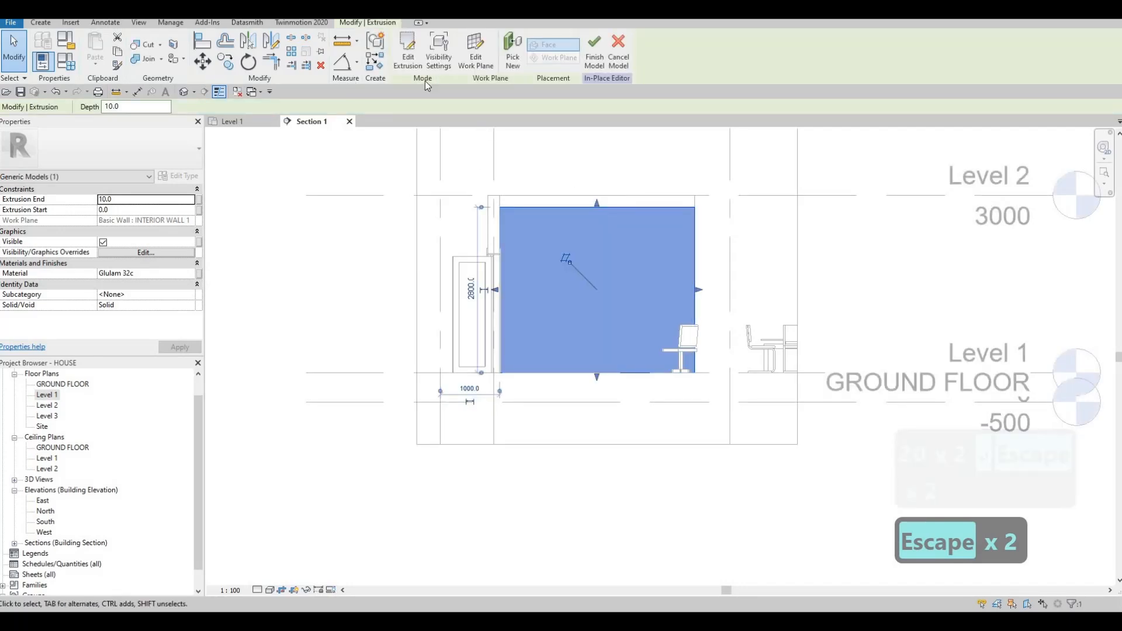
Start a new extrusion on the wood panel's face and sketch a narrow rectangle about 2800 mm high along the panel's right edge
left_click(97, 54)
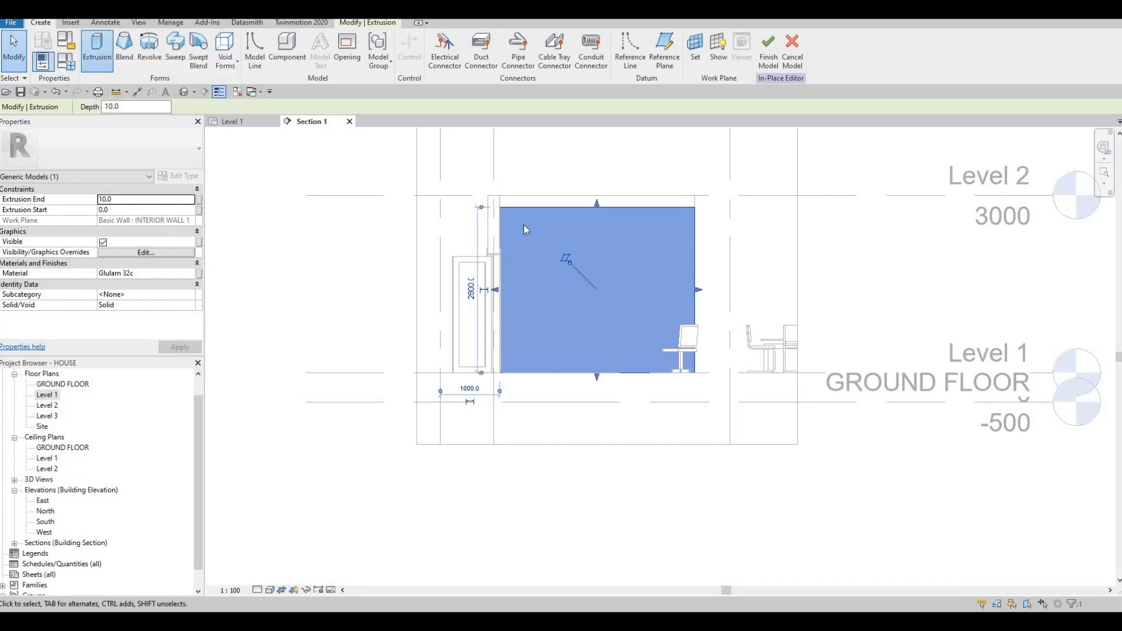
left_click(529, 380)
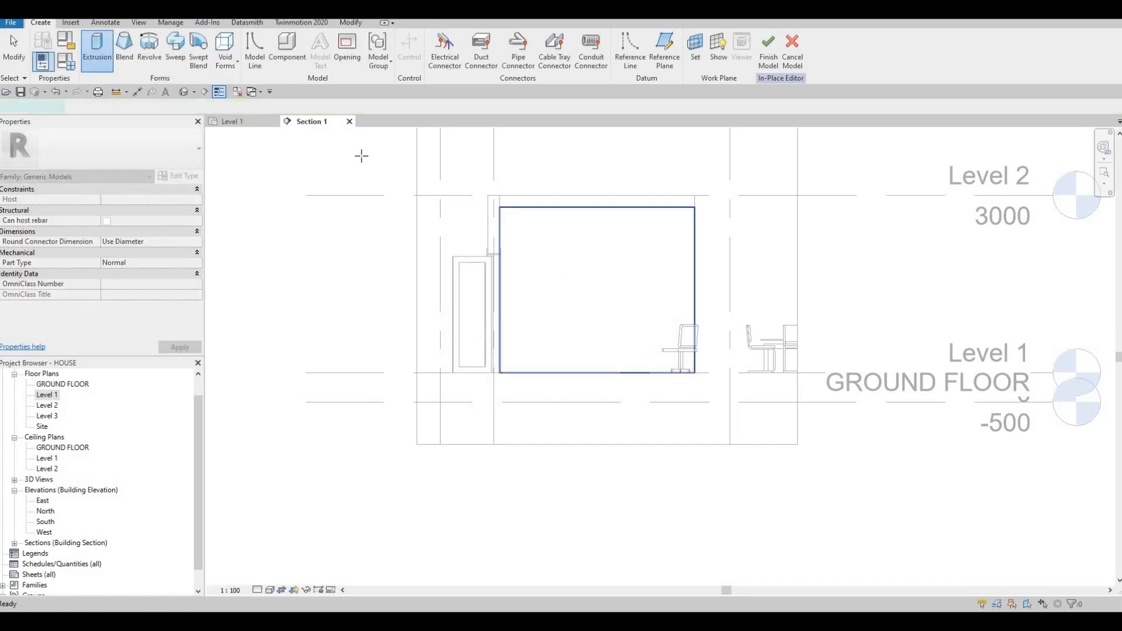
left_click(500, 207)
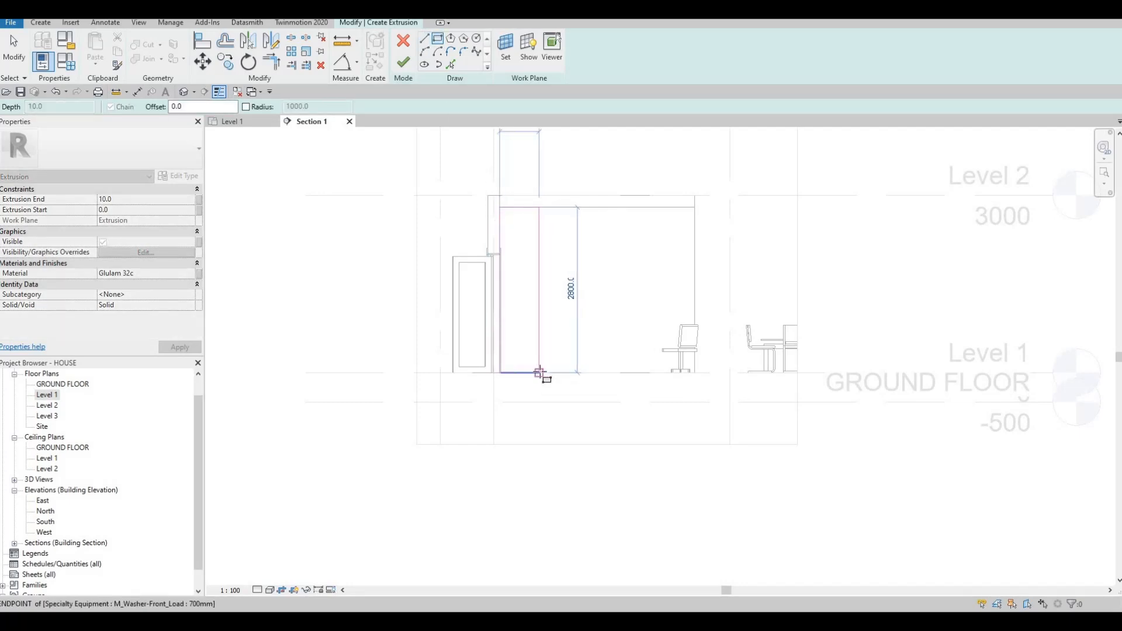
key("Escape")
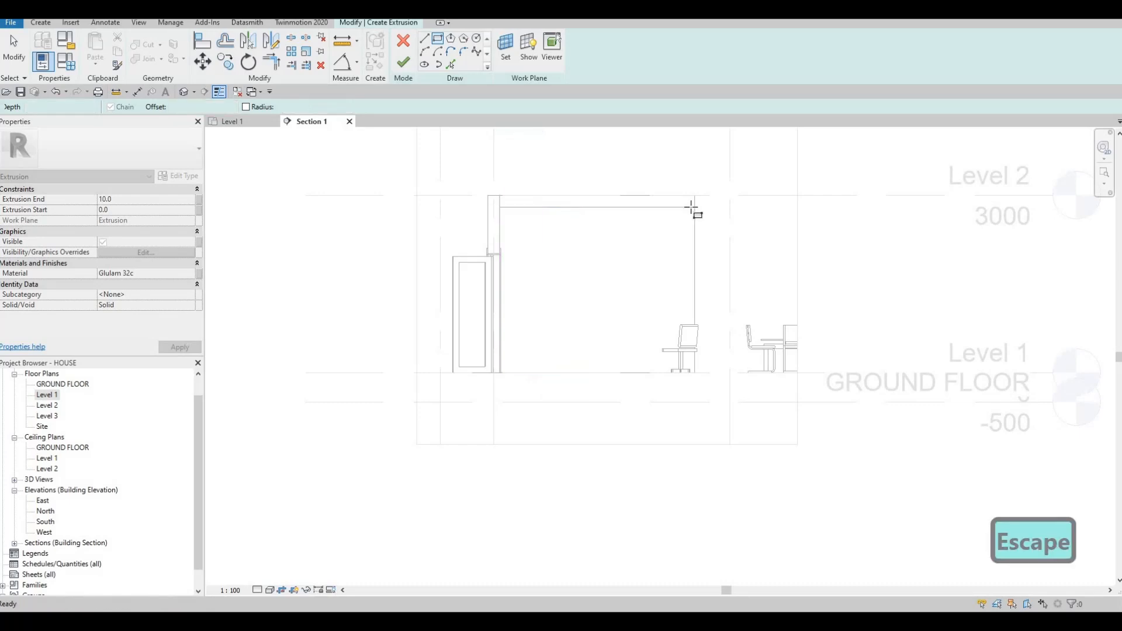
left_click(667, 371)
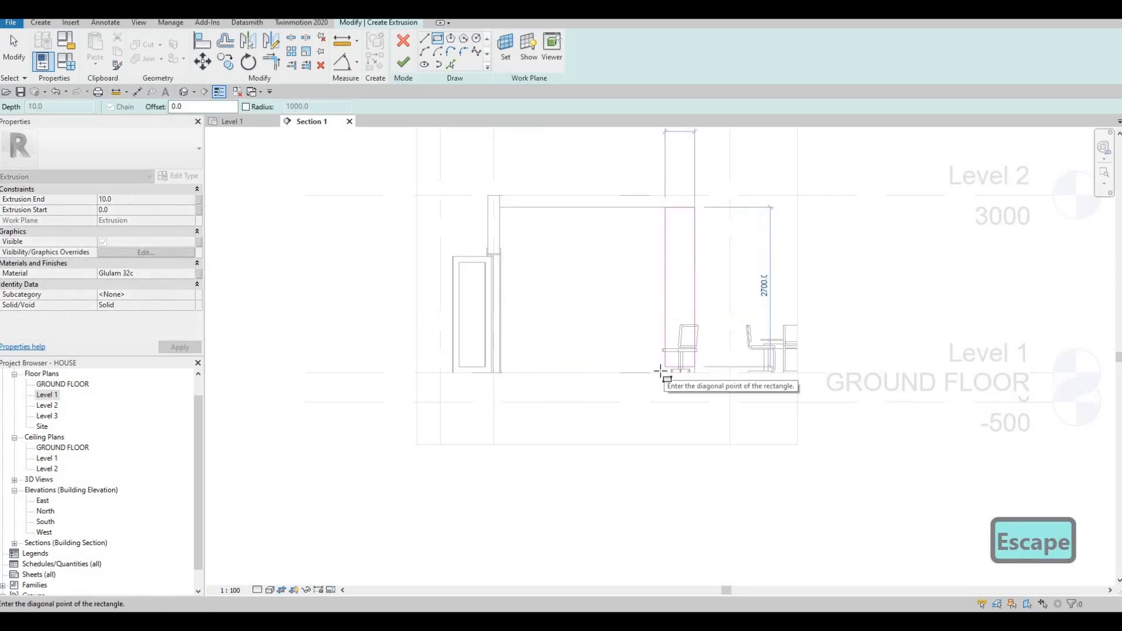
left_click(694, 207)
key("Escape")
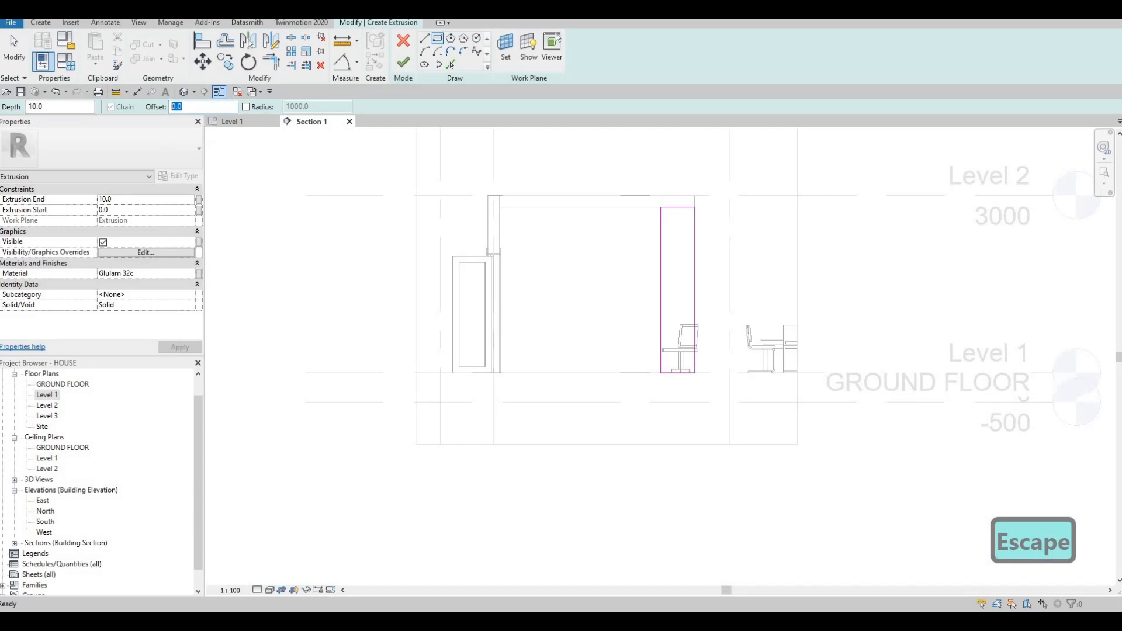
Sketch a second rectangle inside the narrow one with a 25 mm offset to form a frame
type("25")
left_click(664, 209)
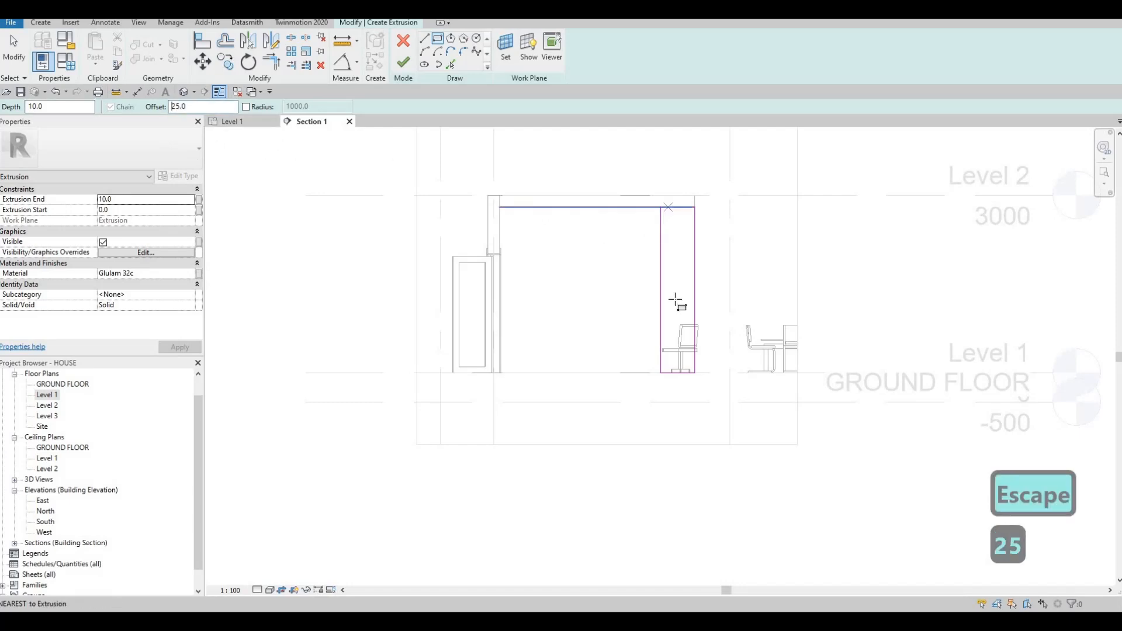
scroll(701, 389, "up", 2)
scroll(699, 393, "up", 2)
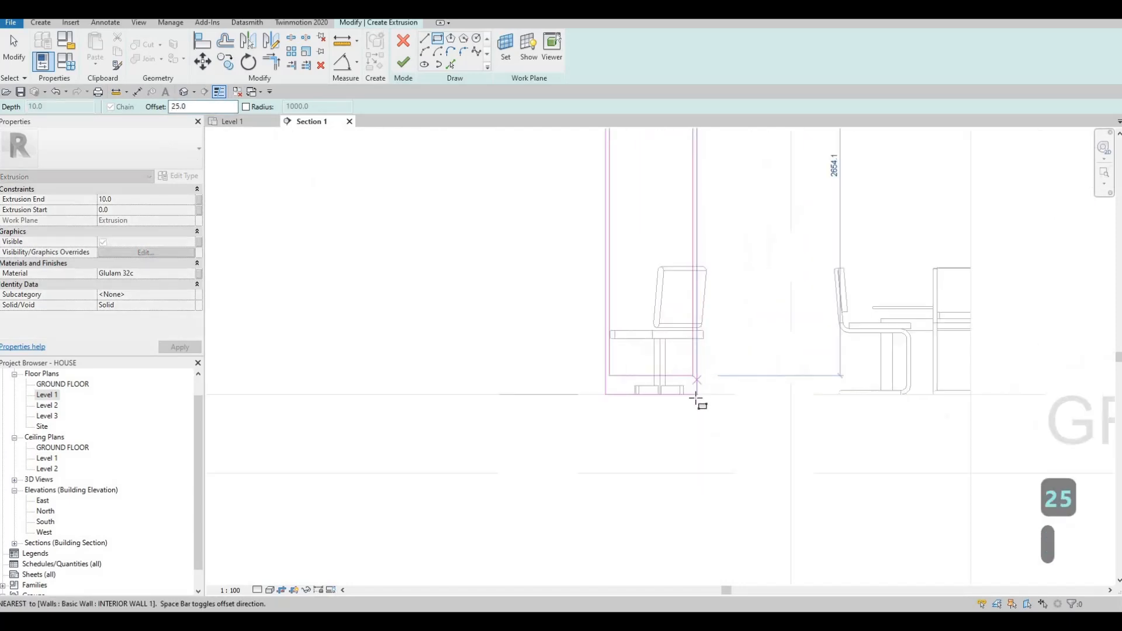
left_click(700, 391)
scroll(663, 296, "down", 2)
key("Escape")
key("Escape")
key("Escape")
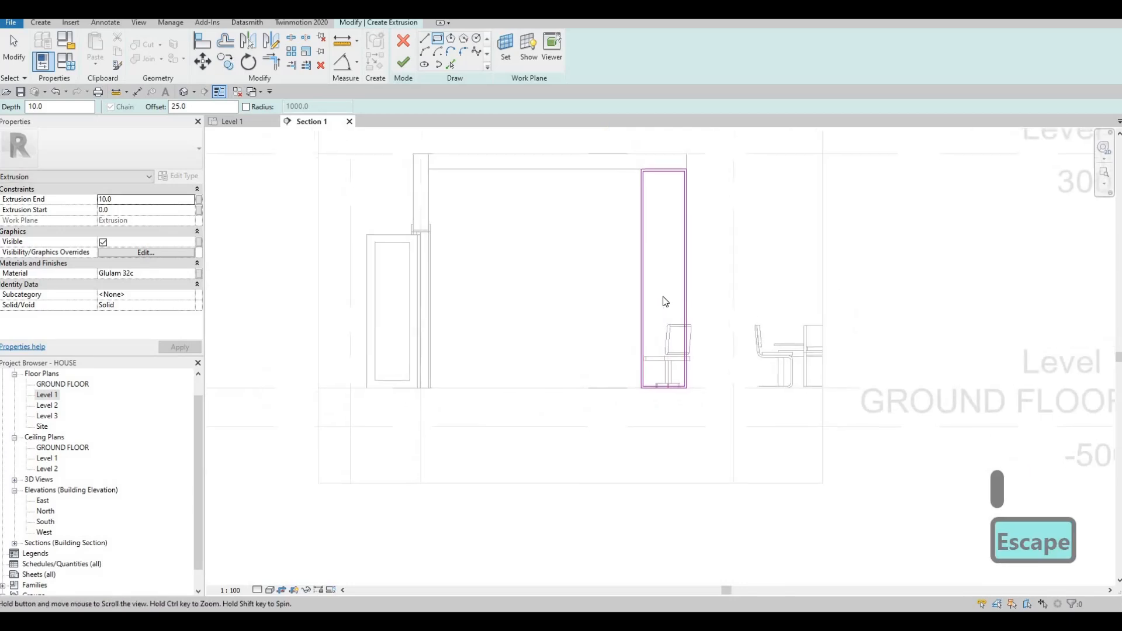
Widen the frame by moving its two left vertical lines outward, to an inner width of about 611 mm
left_click(632, 275)
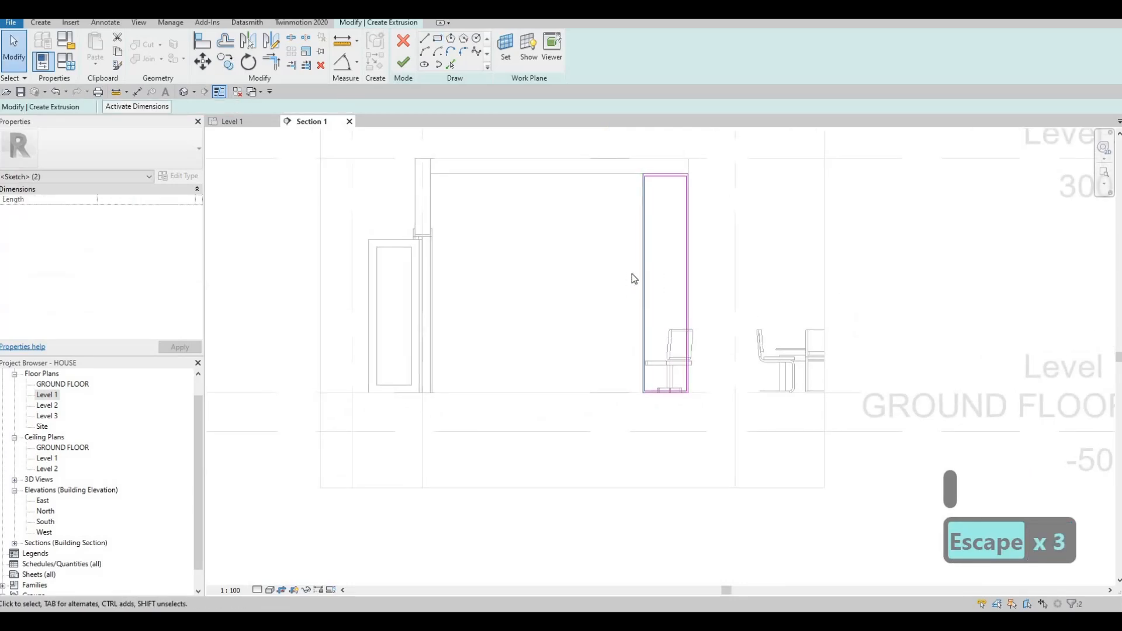
key("Left")
key("Left")
key("Left")
key("Left")
left_click(518, 213)
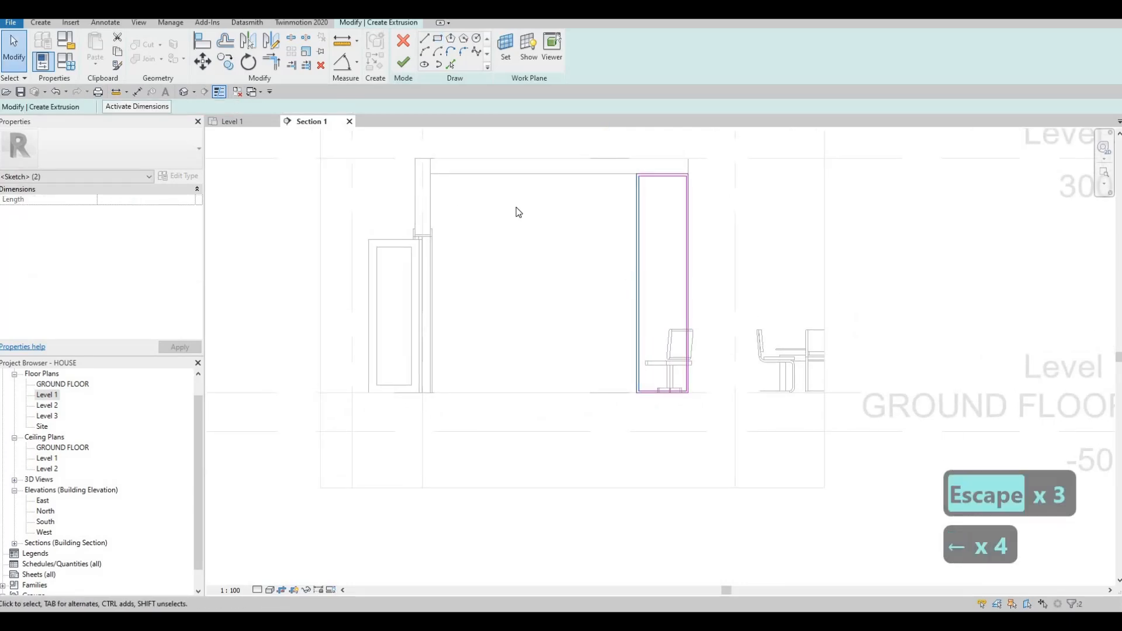
key("Escape")
key("Escape")
key("Escape")
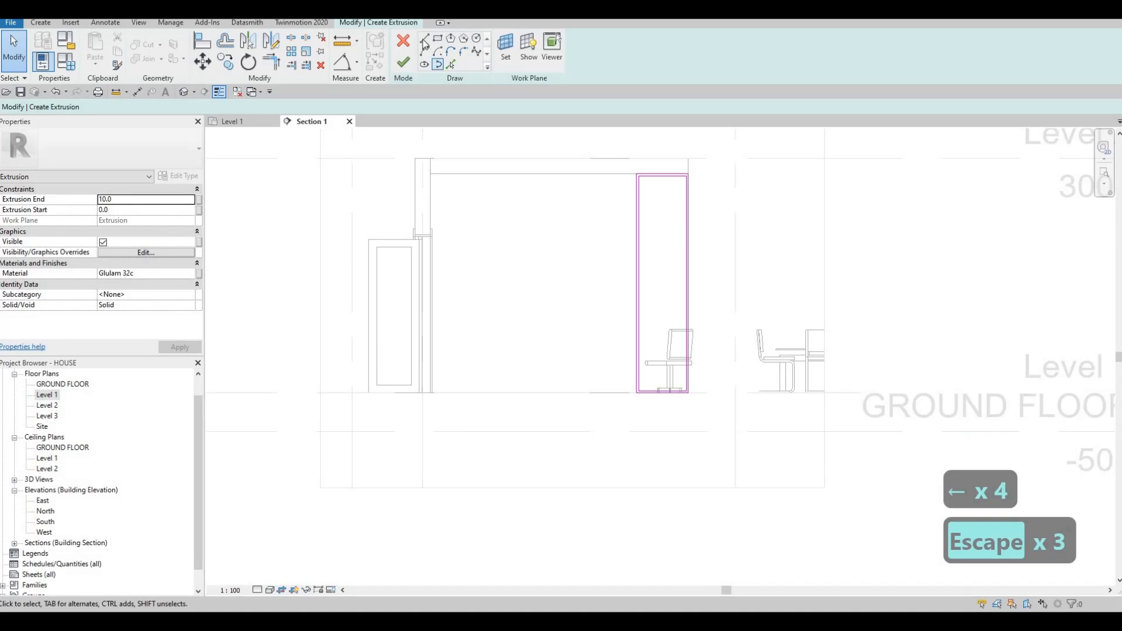
Draw a horizontal shelf line across the inside of the frame, about 420 mm below the inner top edge
key("l")
key("i")
scroll(658, 206, "up", 2)
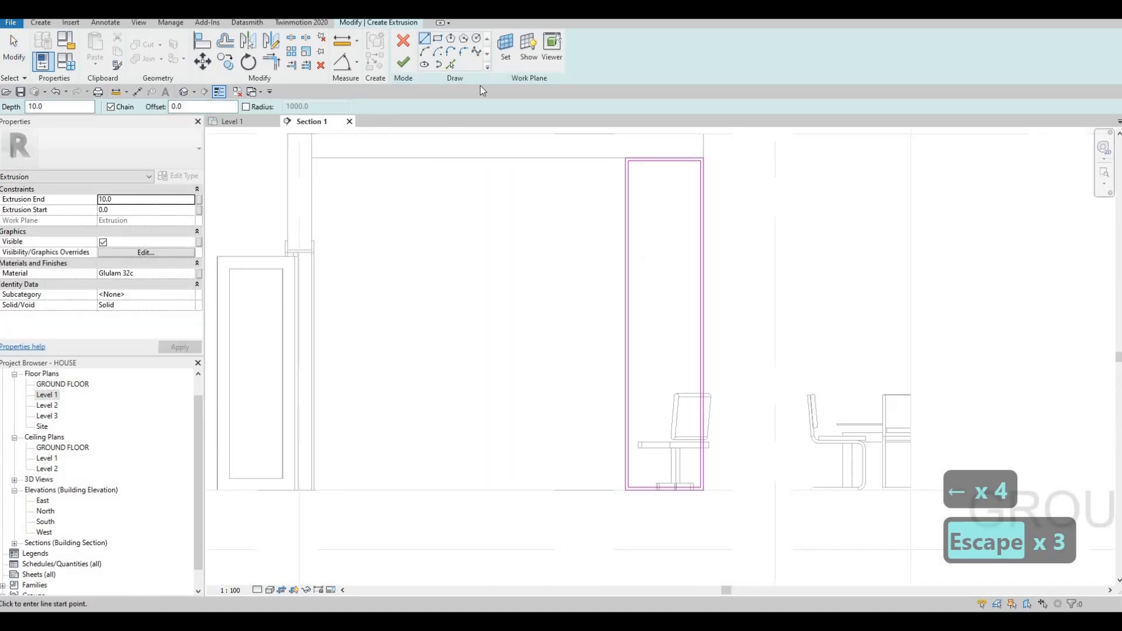
left_click(629, 208)
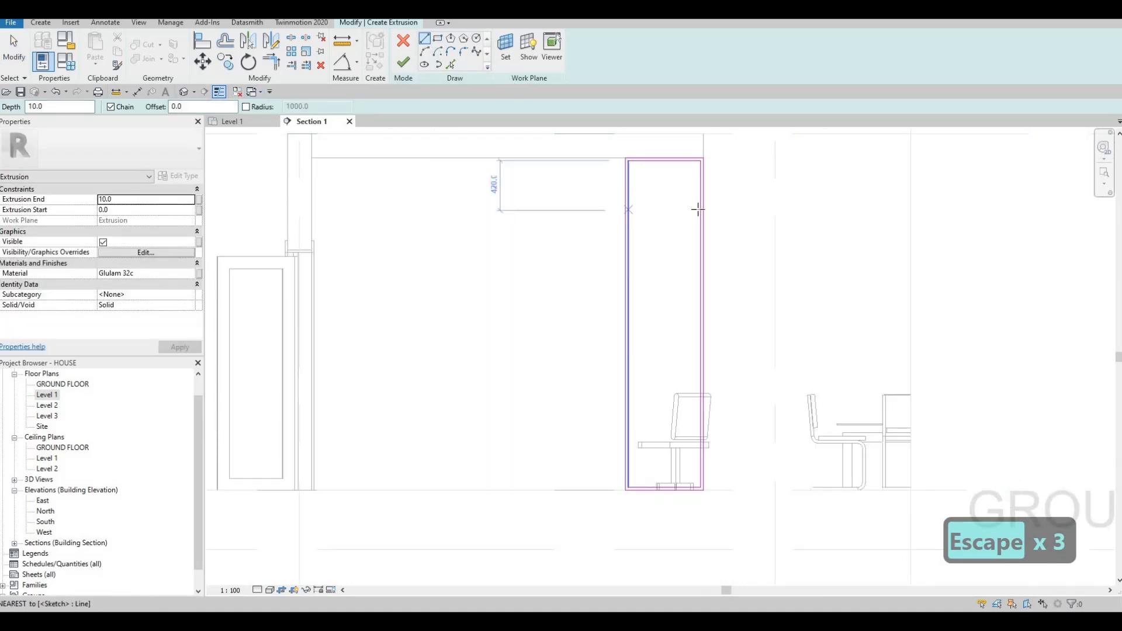
left_click(701, 210)
key("Escape")
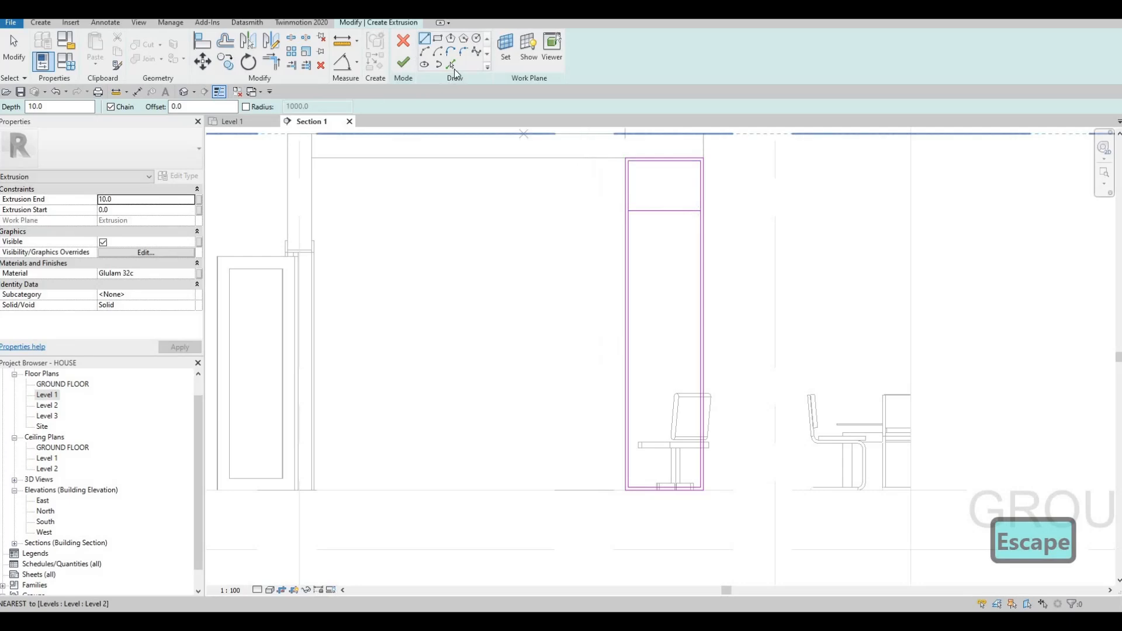
Add a parallel line 25 mm below the shelf line by offsetting it with Pick Lines
left_click(451, 65)
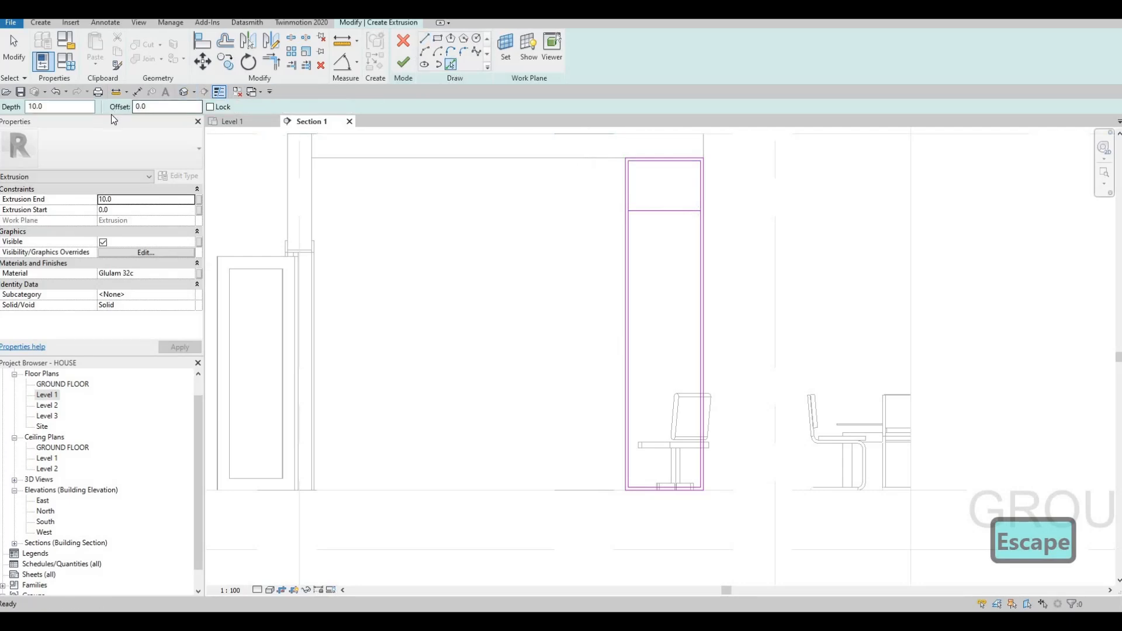
type("25")
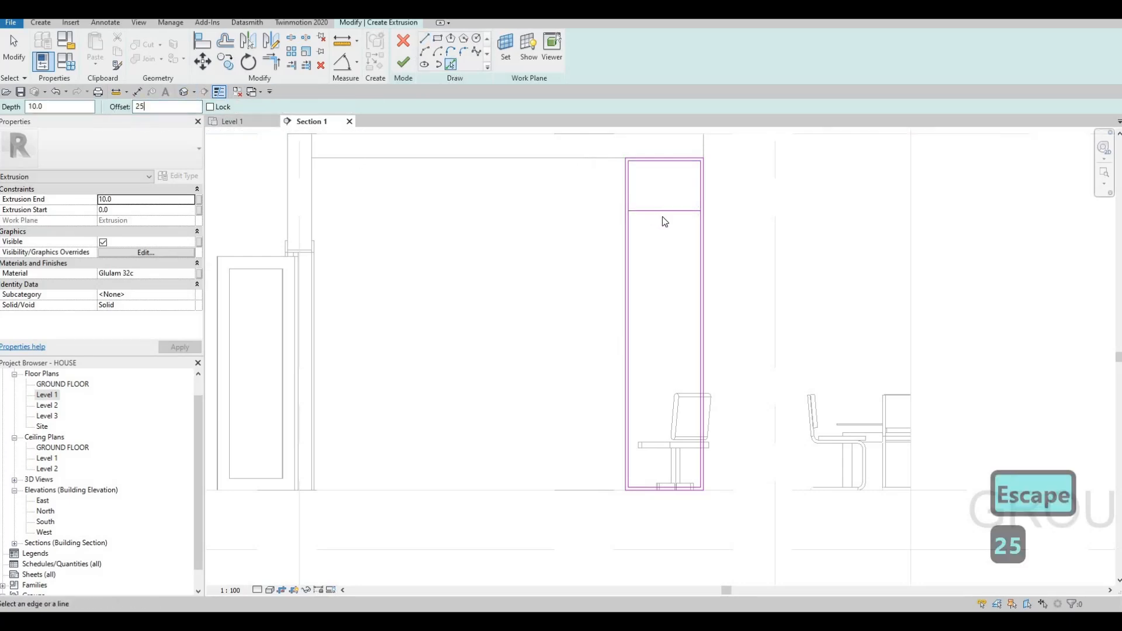
left_click(658, 202)
scroll(655, 203, "up", 3)
key("Escape")
key("Escape")
key("Escape")
key("Escape")
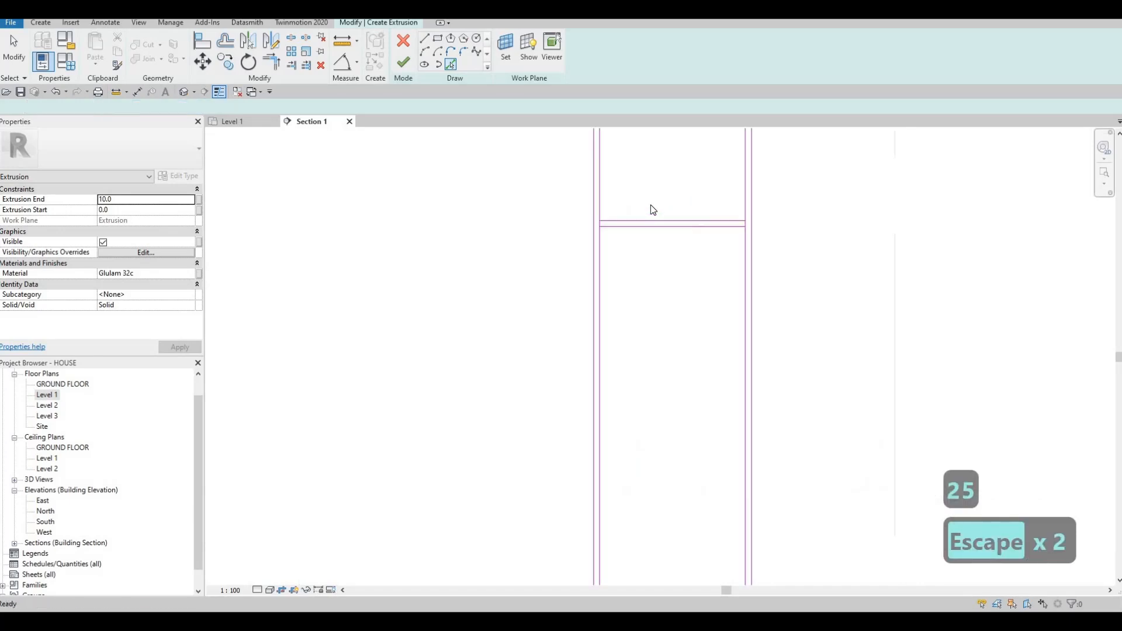
Copy the pair of shelf lines three times down the frame, with gaps of about 420 mm between shelves
middle_click_drag(665, 235, 593, 227)
scroll(587, 195, "down", 1)
key("Escape")
left_click_drag(612, 244, 587, 191)
key("c")
key("o")
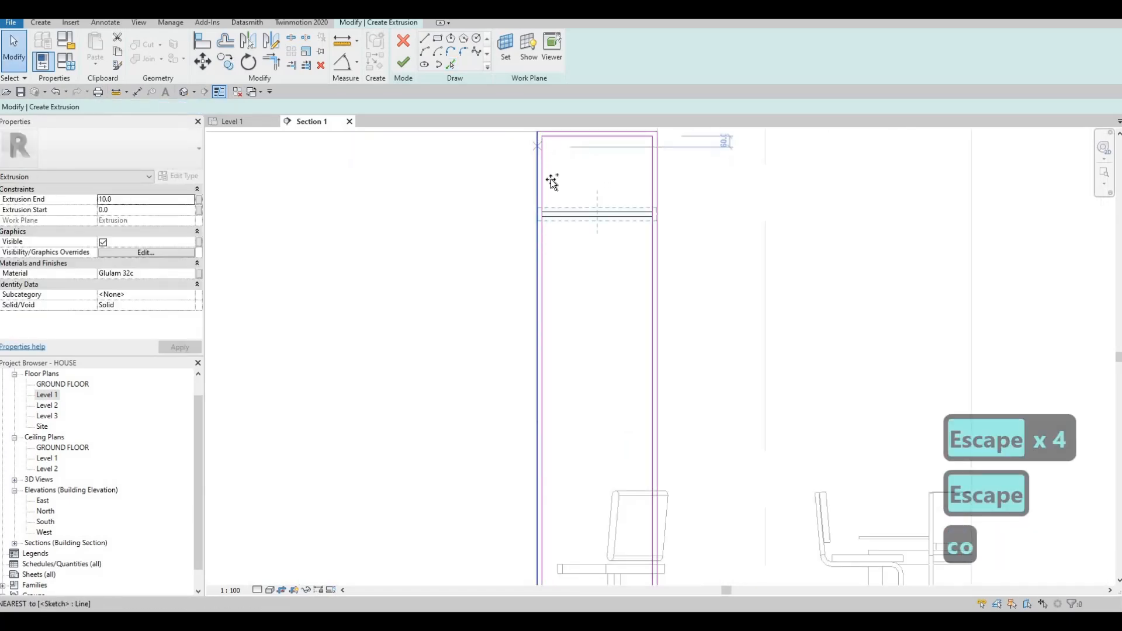
left_click(542, 216)
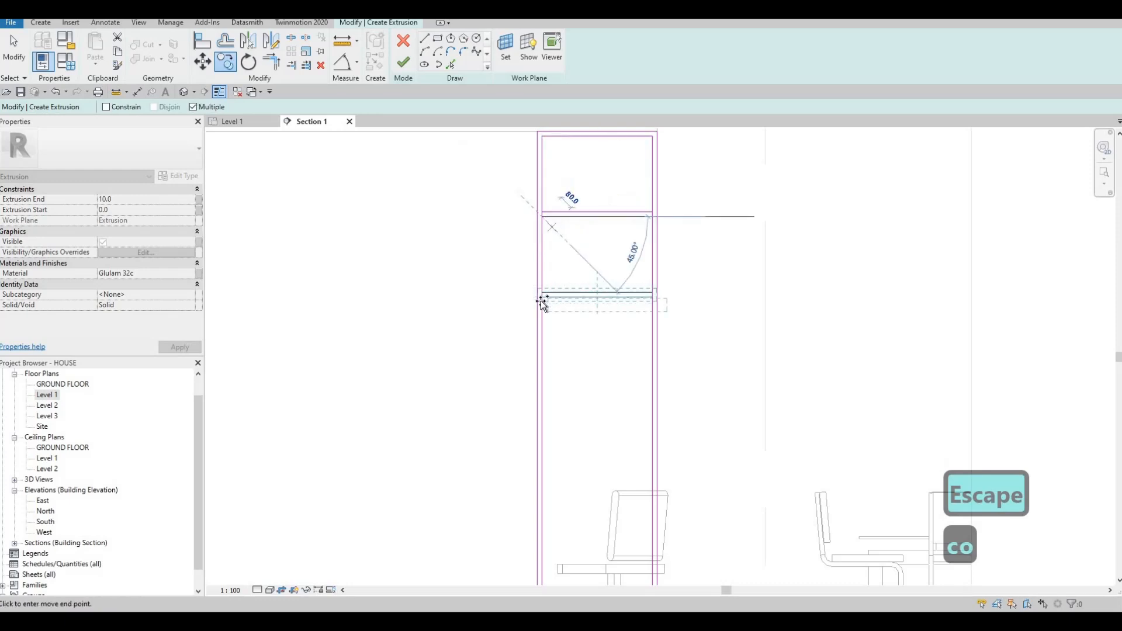
left_click(542, 297)
left_click(546, 378)
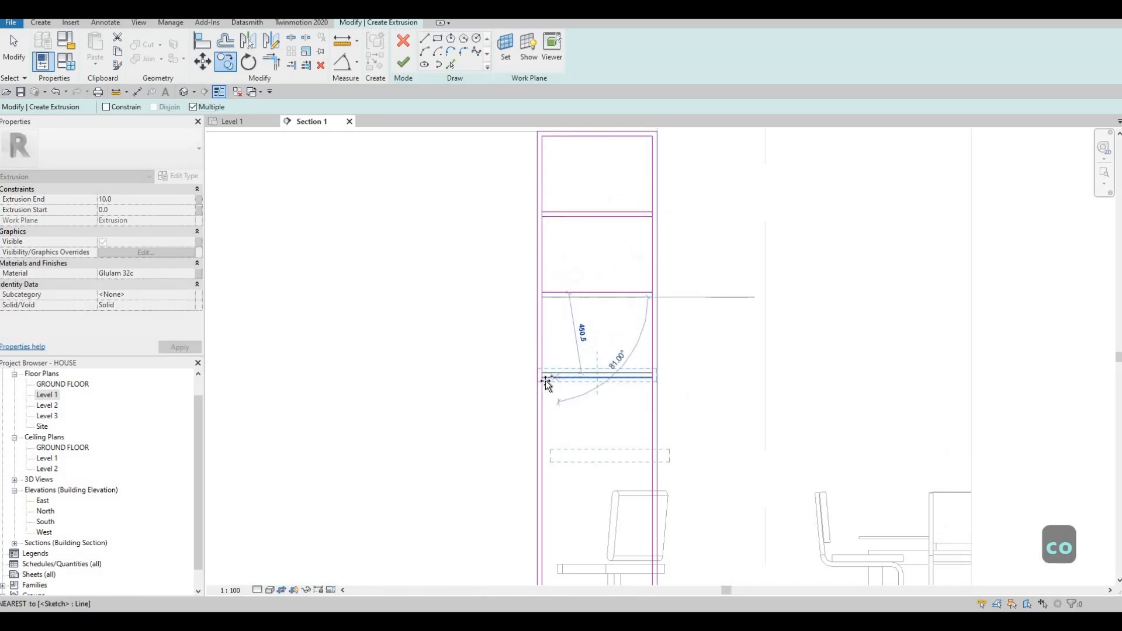
key("Escape")
scroll(539, 380, "down", 2)
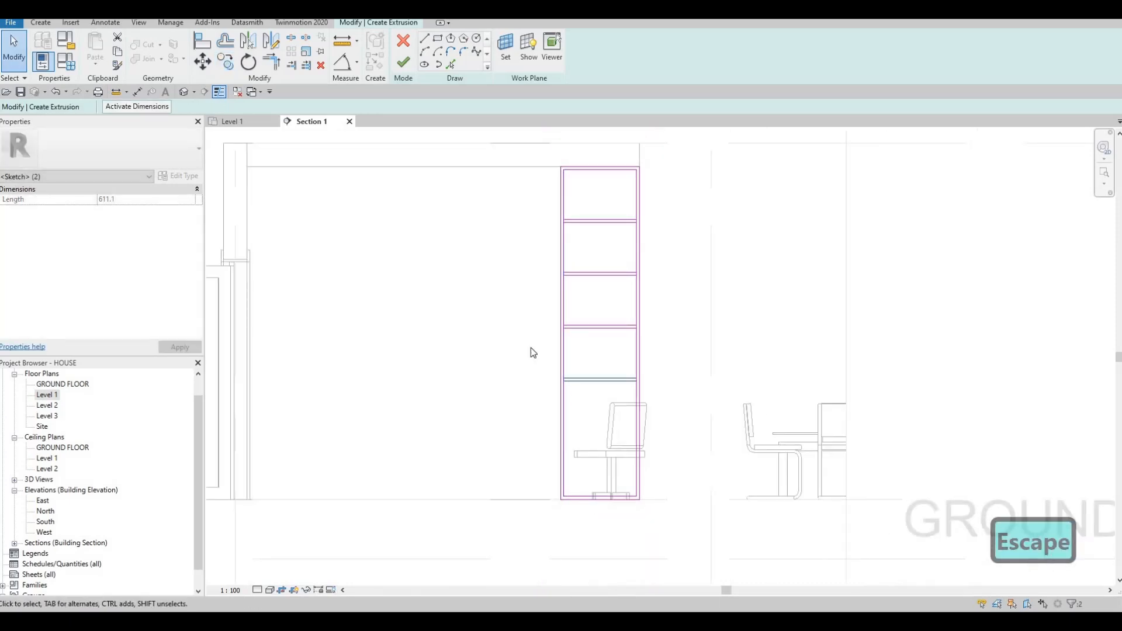
key("Escape")
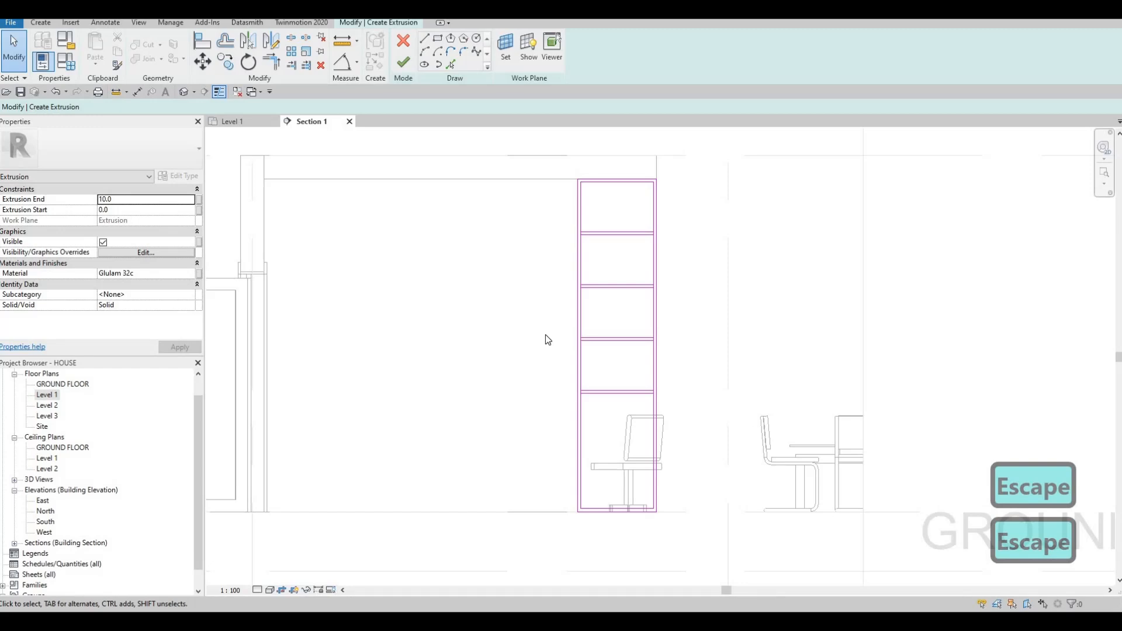
Split the frame's inner vertical lines on both sides where they meet the lower line of each shelf
key("s")
key("l")
scroll(581, 217, "up", 2)
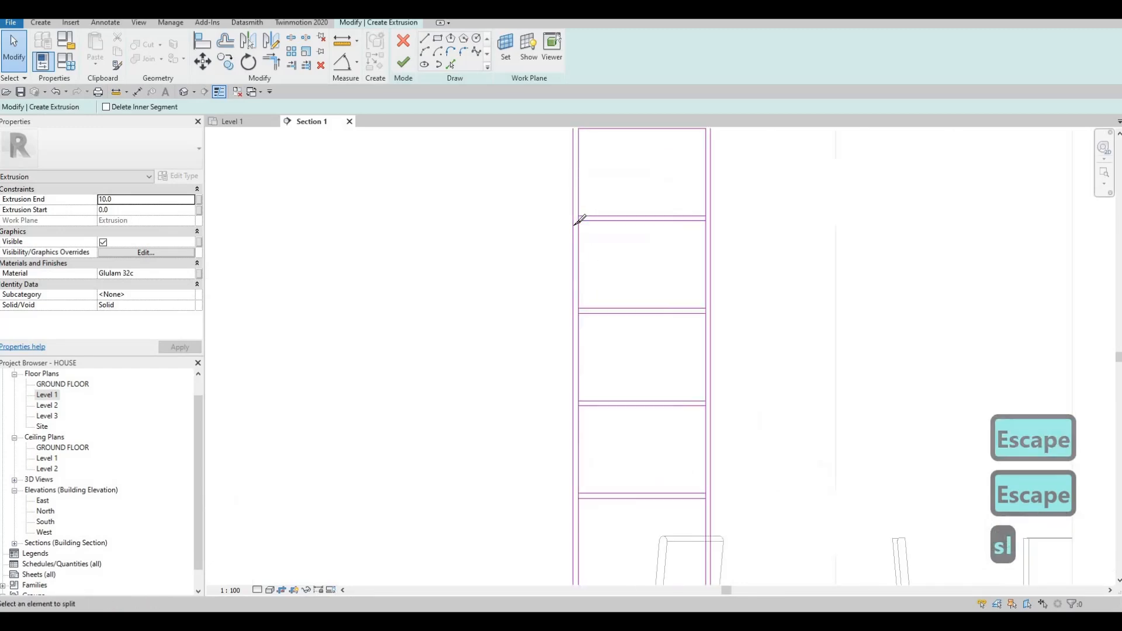
scroll(575, 226, "up", 2)
left_click(570, 229)
left_click(792, 229)
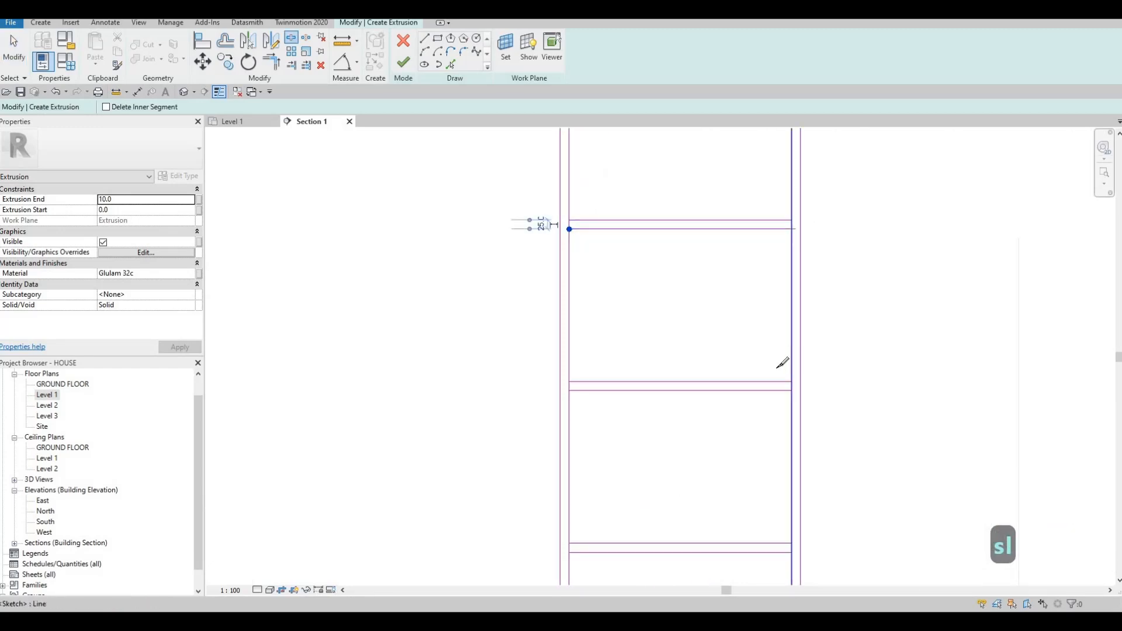
left_click(792, 390)
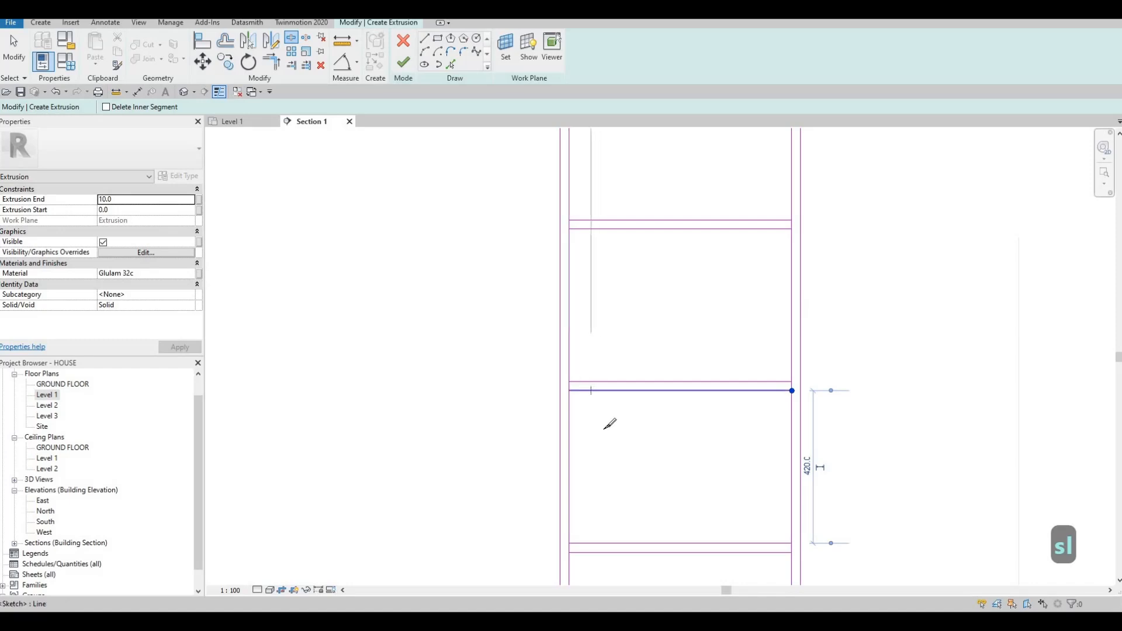
left_click(570, 390)
middle_click_drag(632, 453, 616, 288)
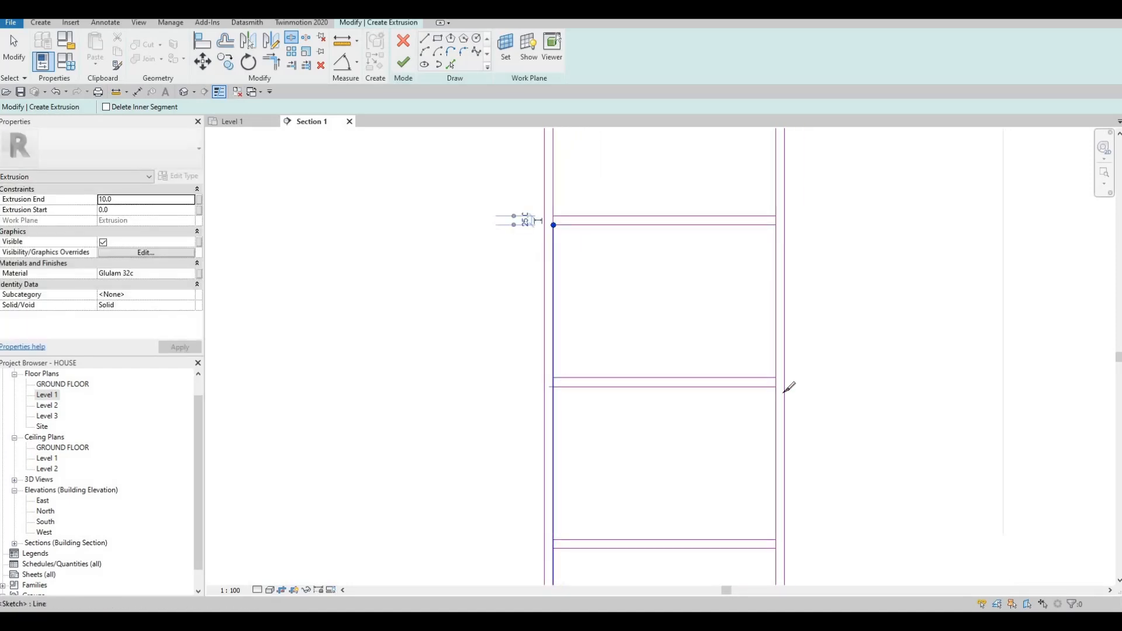
left_click(775, 387)
middle_click_drag(733, 441, 723, 316)
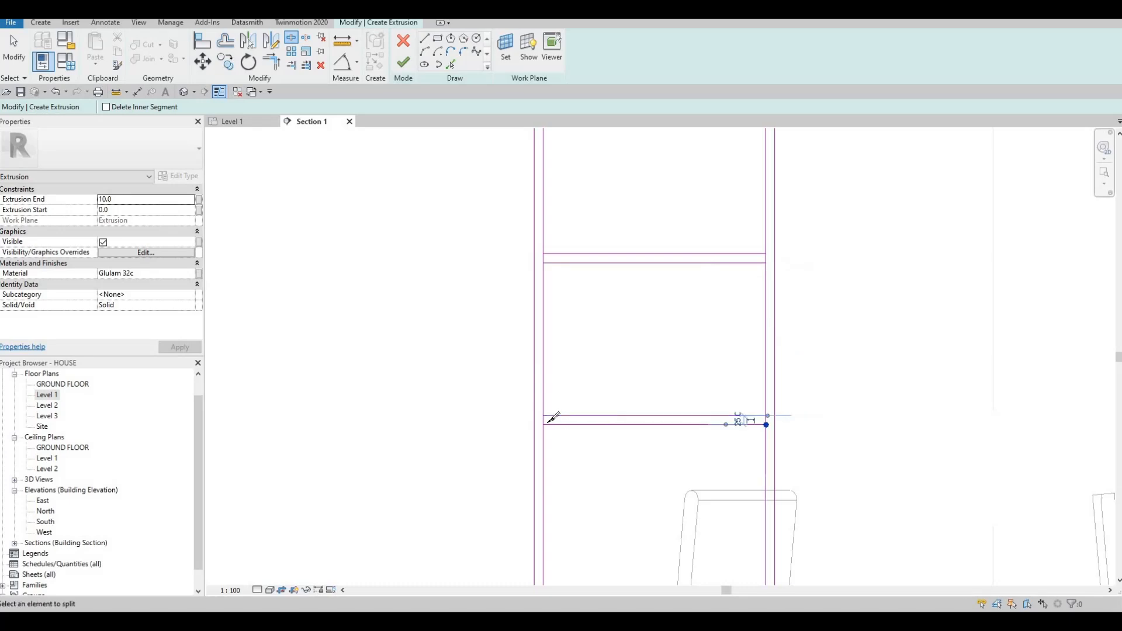
key("Escape")
key("Escape")
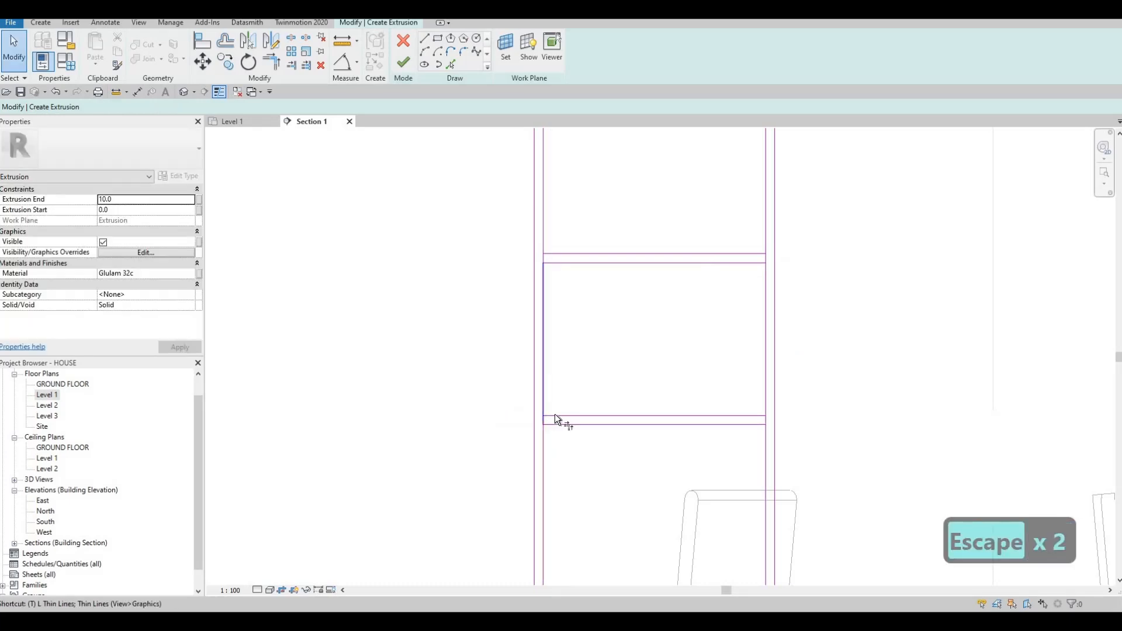
Trim the inner side lines to the upper lines of the two lowest shelves to close the compartments above them
key("t")
key("r")
left_click(760, 415)
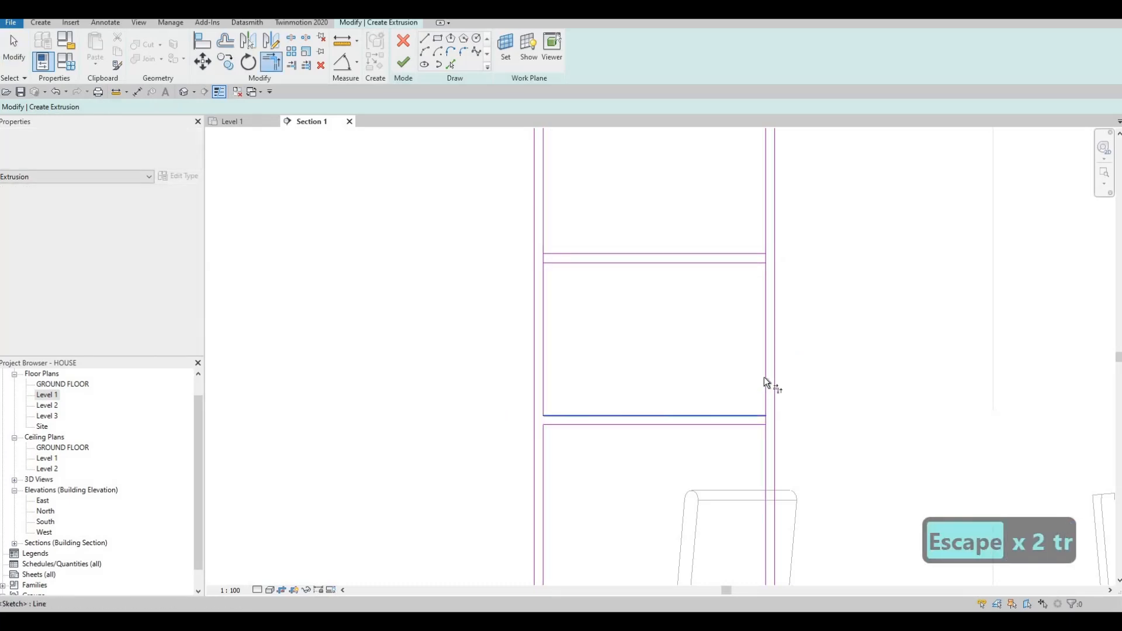
left_click(765, 380)
left_click(609, 253)
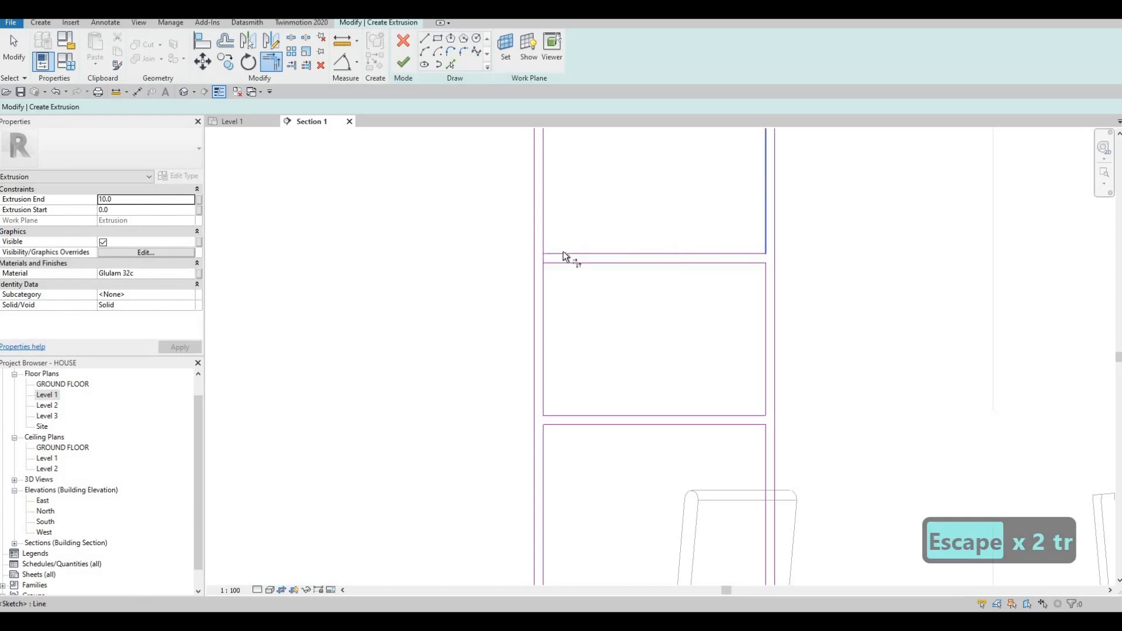
left_click(563, 254)
left_click(544, 240)
Trim the inner side lines to the upper lines of the two highest shelves to close the top two compartments
middle_click_drag(541, 326, 526, 557)
left_click(527, 297)
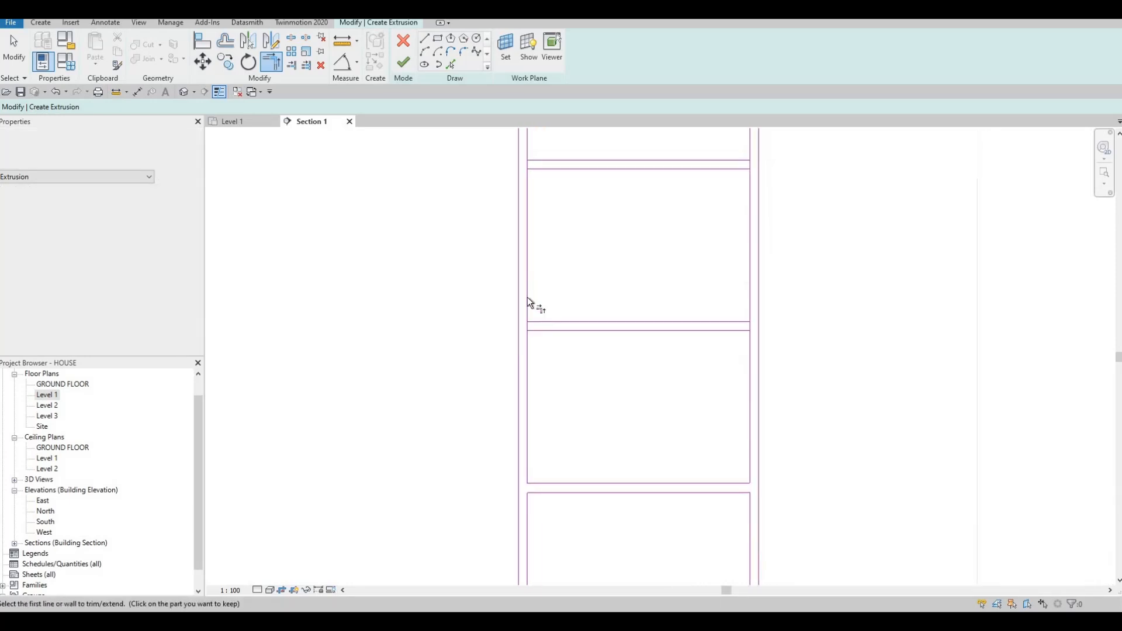
left_click(700, 320)
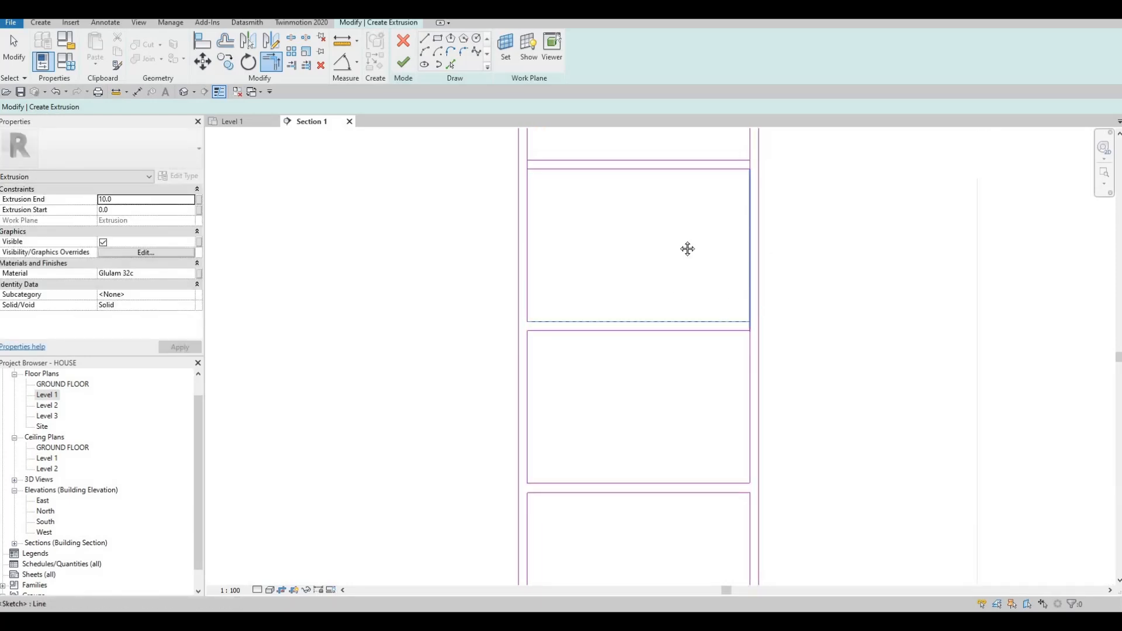
left_click(673, 323)
middle_click_drag(737, 163, 709, 335)
left_click(724, 316)
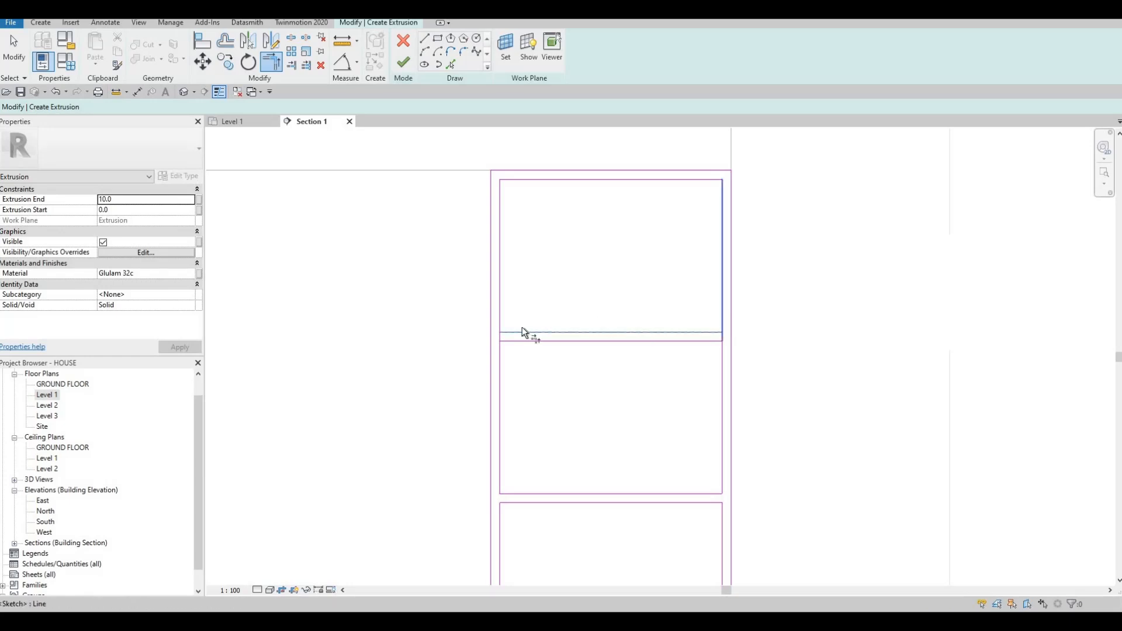
left_click(505, 319)
scroll(521, 377, "down", 2)
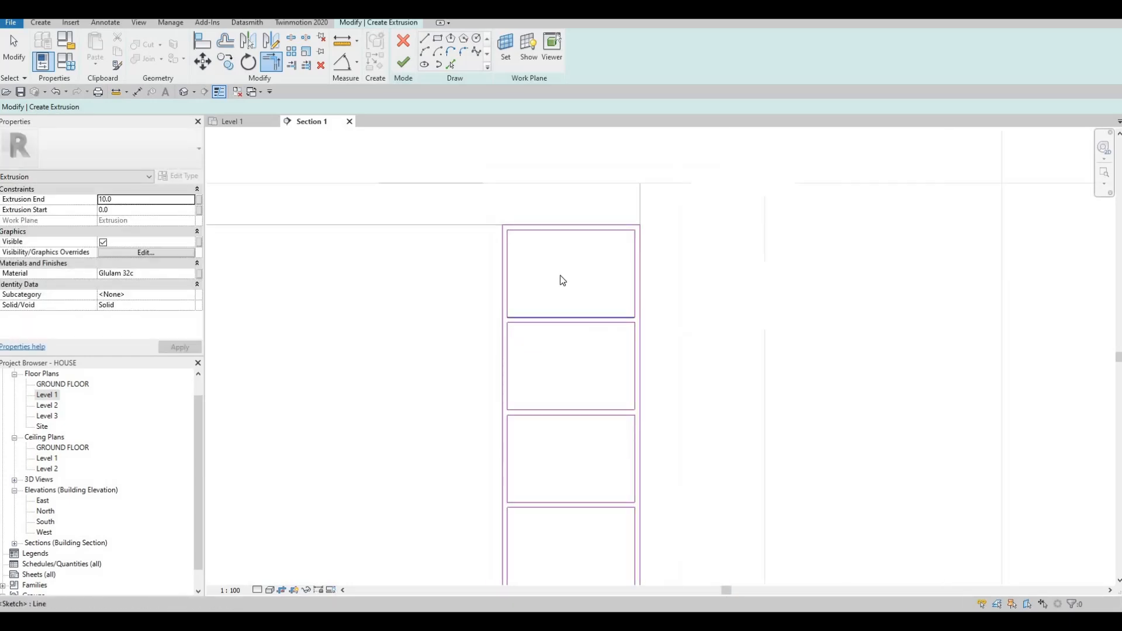
Finish the extrusion sketch of the shelving frame with its five closed compartments
scroll(558, 293, "down", 2)
key("Escape")
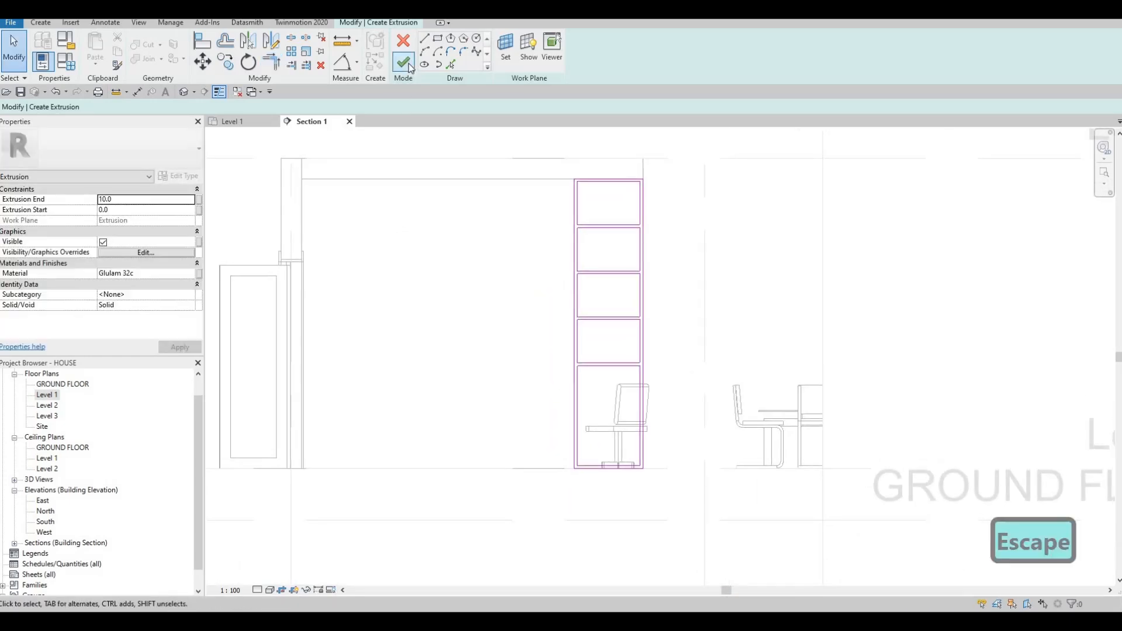
left_click(403, 61)
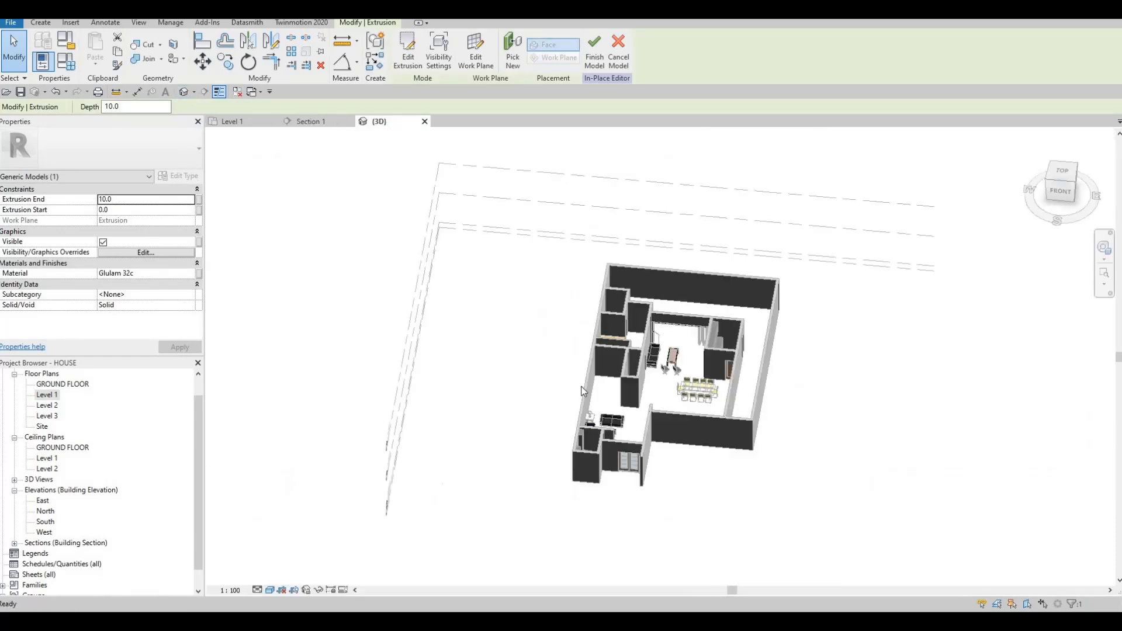
In the 3D view, set the shelving unit's extrusion end to 300 mm so it projects from the wall panel
middle_click_drag(613, 335, 562, 380, "shift")
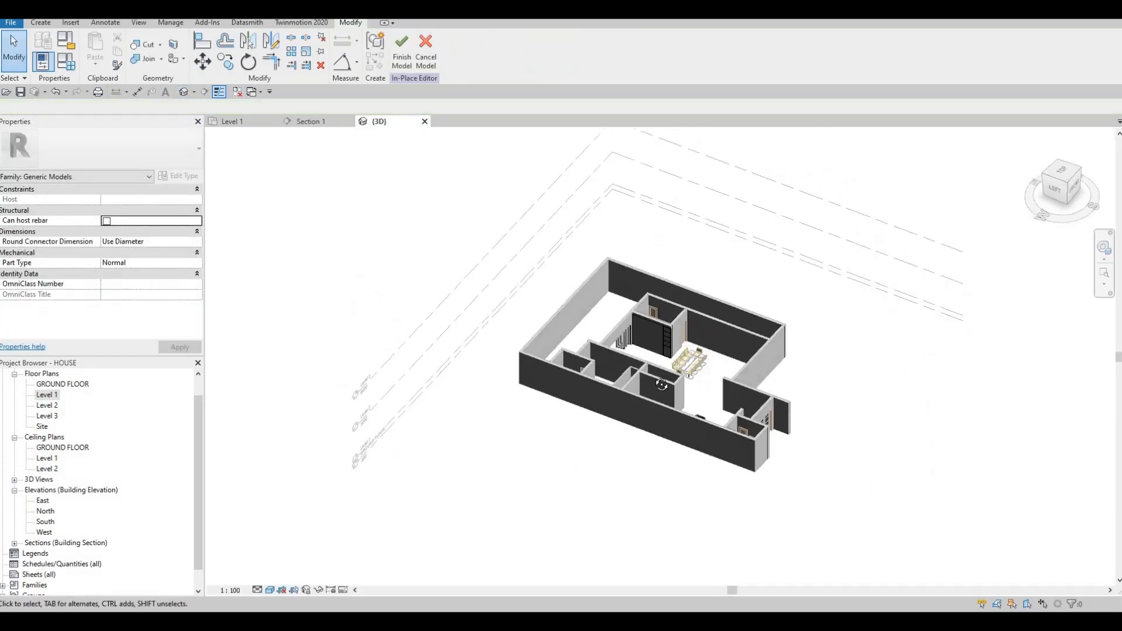
scroll(555, 389, "up", 8)
scroll(572, 378, "up", 3)
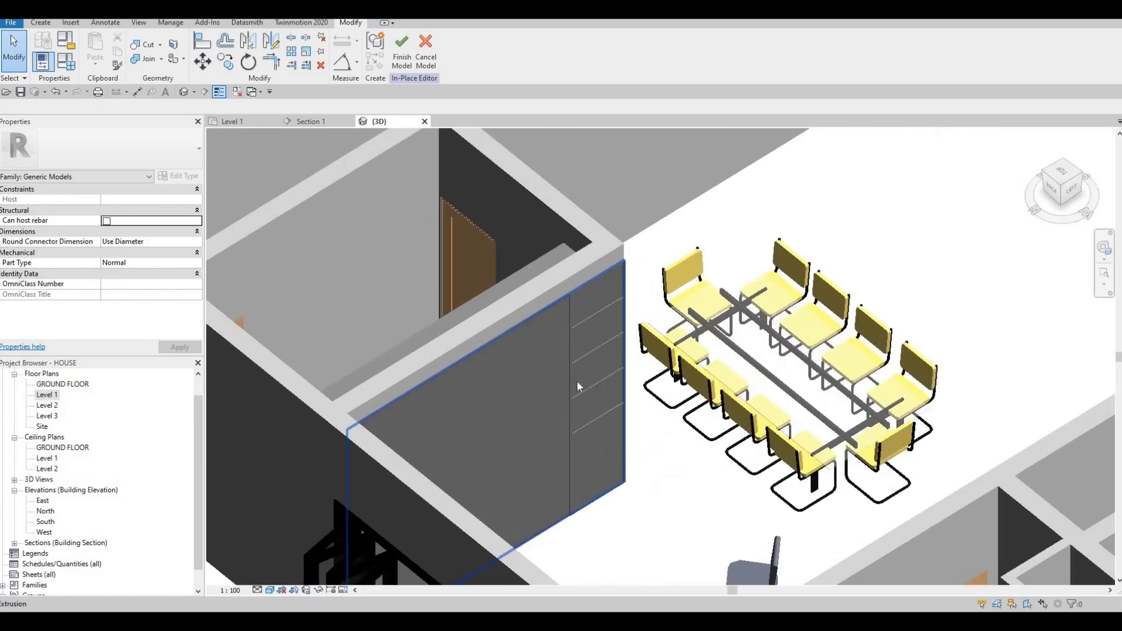
left_click(608, 395)
left_click_drag(619, 399, 621, 401)
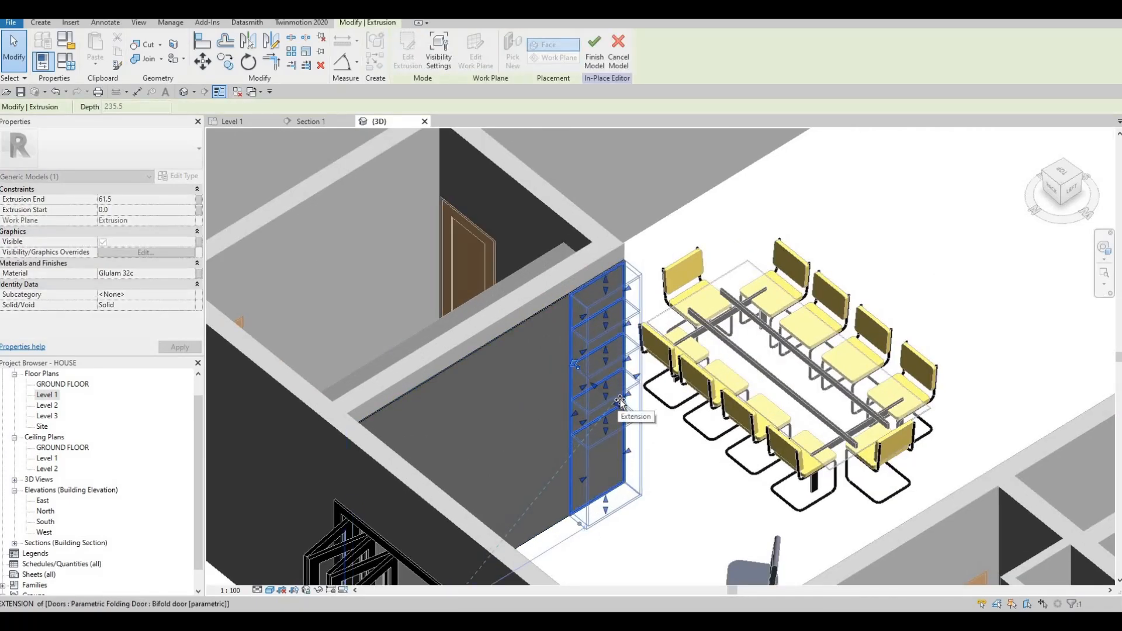
left_click(128, 198)
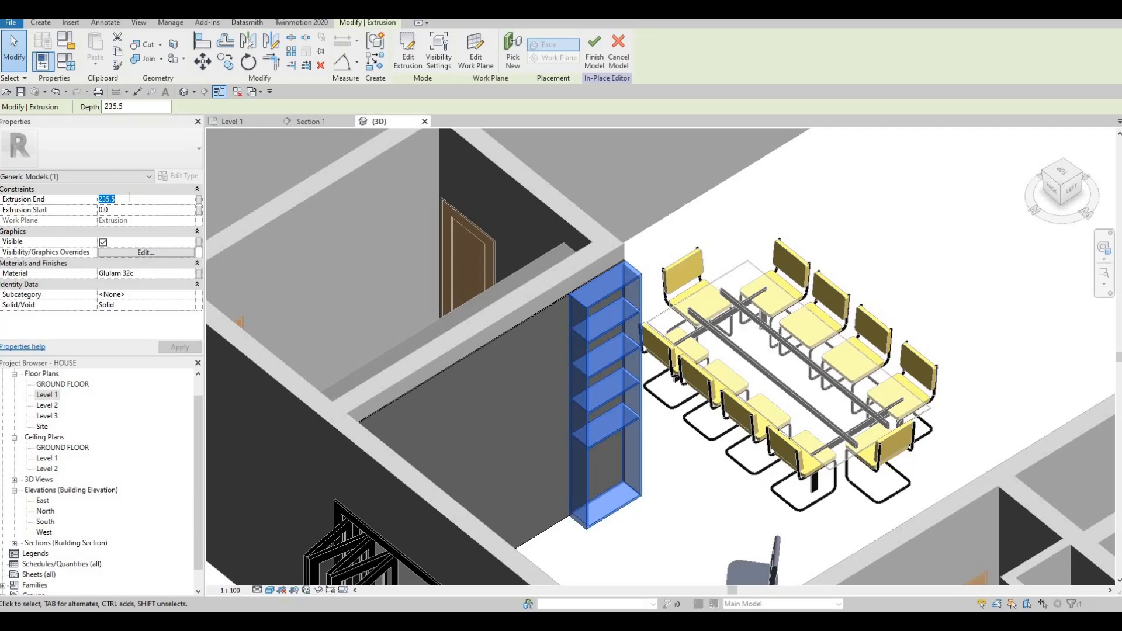
type("300")
key("Return")
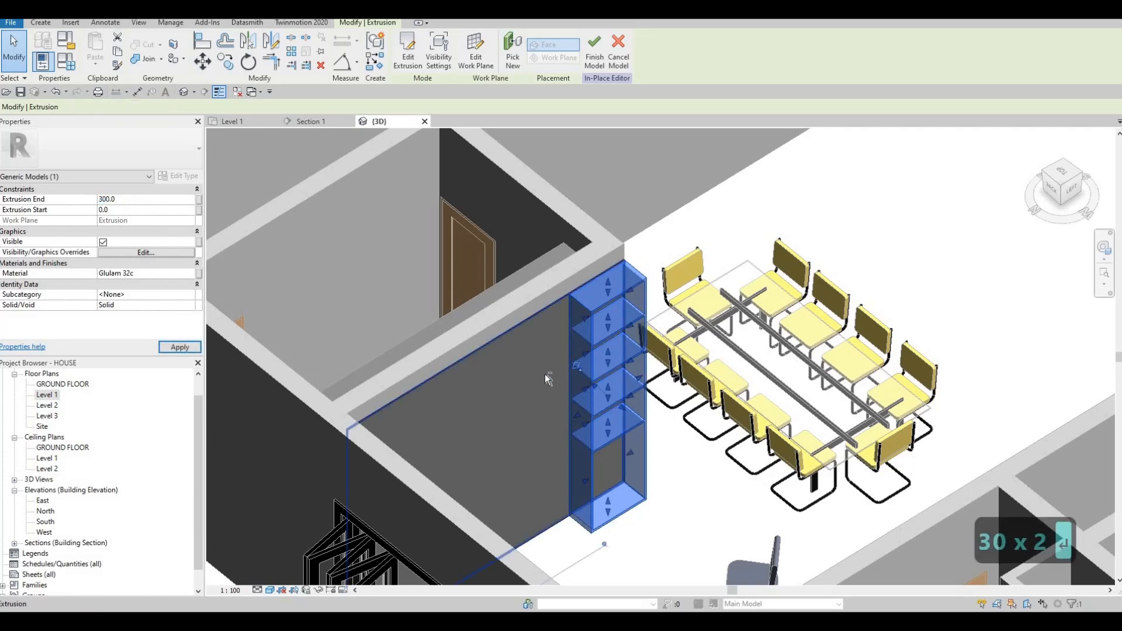
key("Escape")
key("Escape")
middle_click_drag(545, 374, 275, 182, "shift")
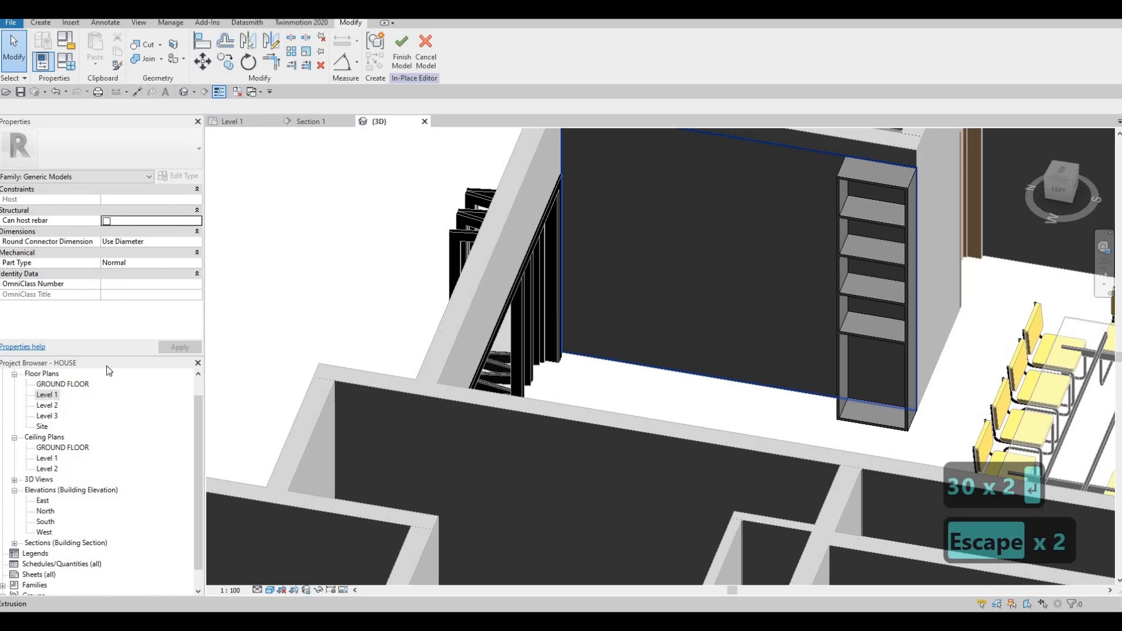
In Section 1, start a new extrusion and sketch a horizontal rectangle about 2200 by 200 mm on the wall panel, against the shelving unit
left_click(252, 121)
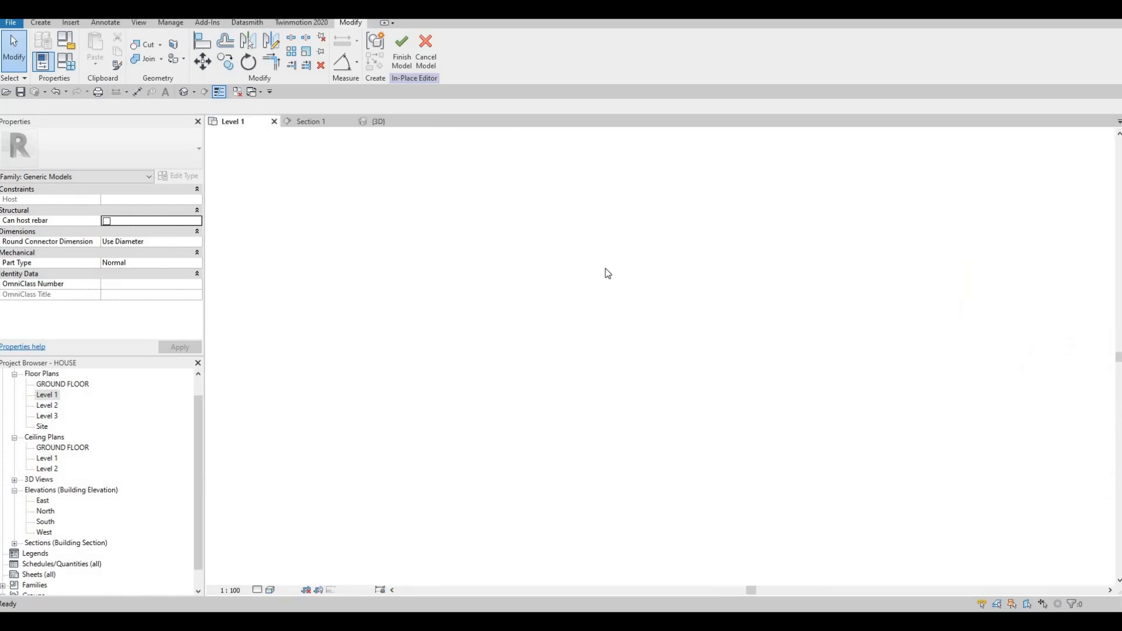
left_click(317, 124)
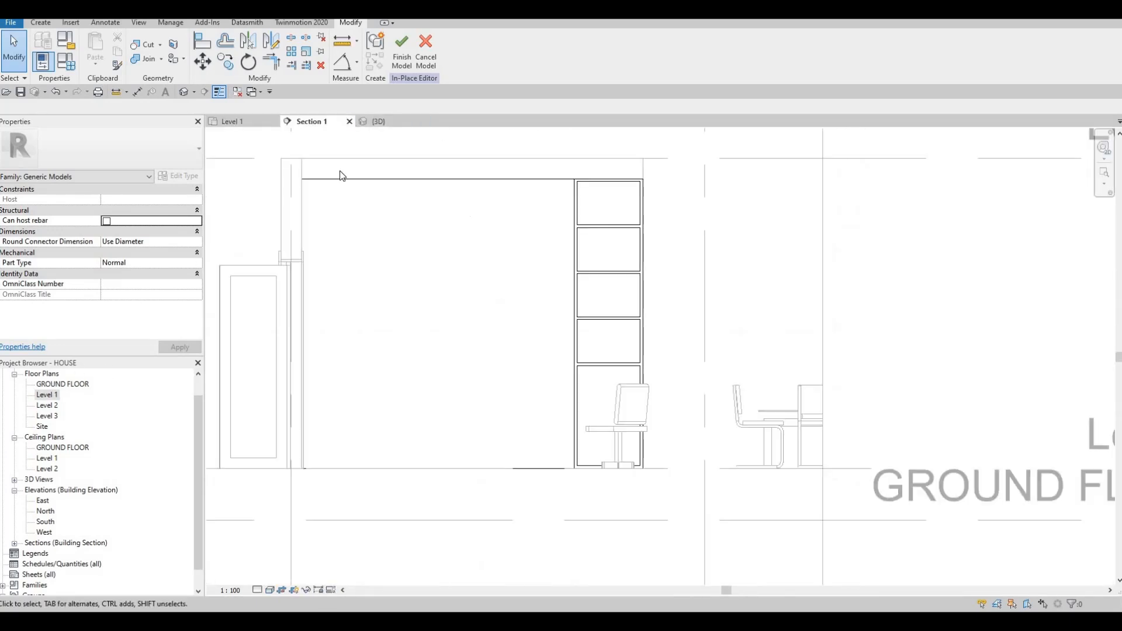
key("Escape")
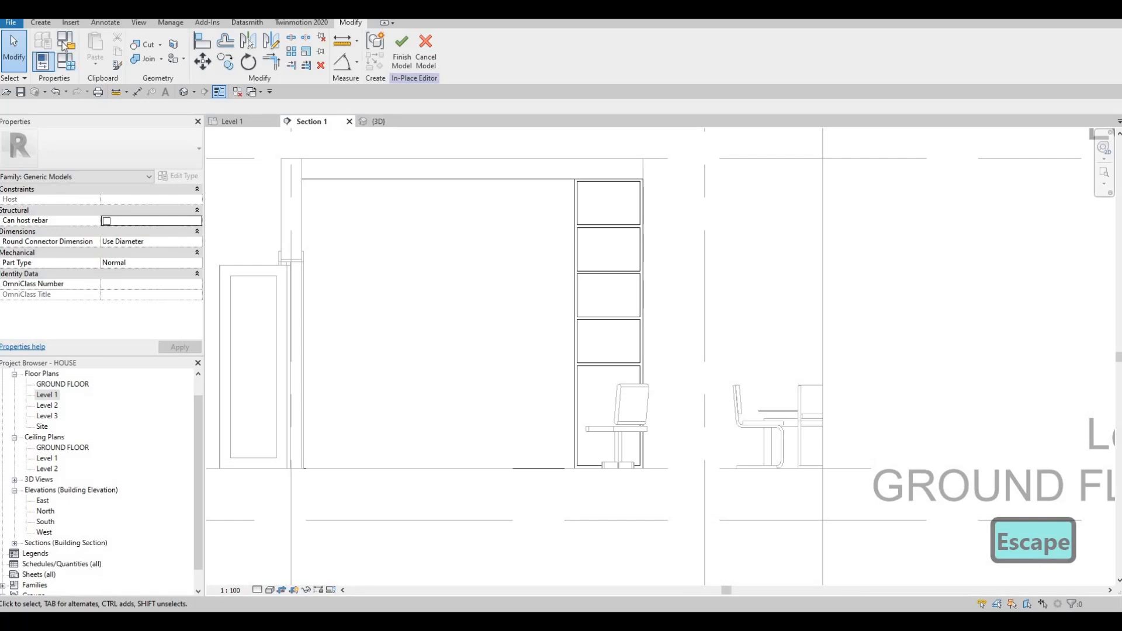
left_click(40, 22)
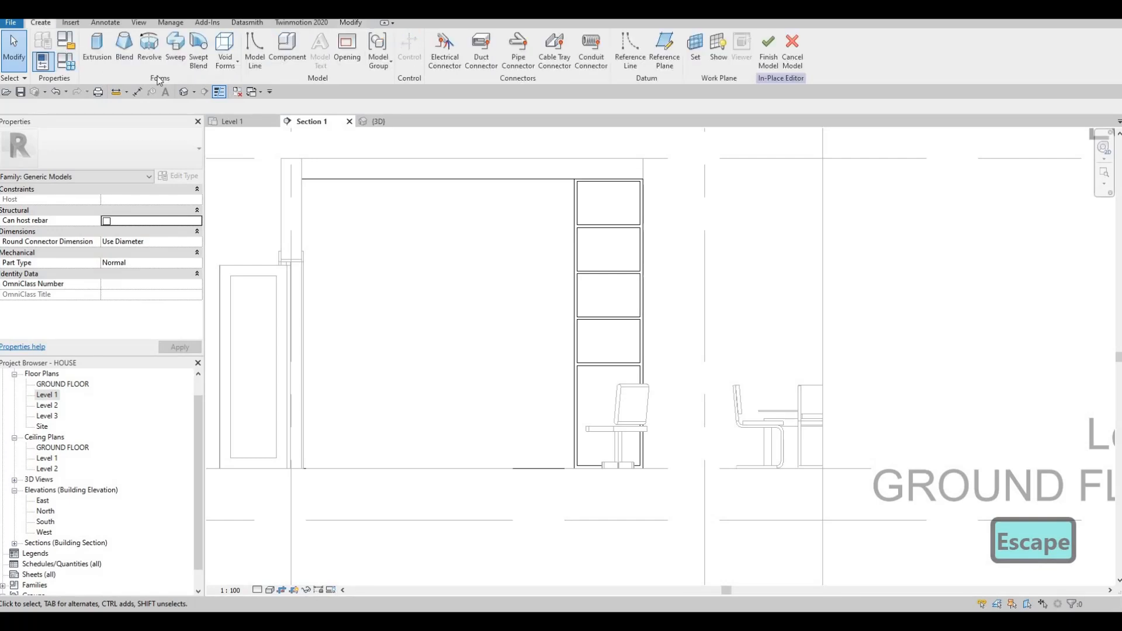
left_click(97, 54)
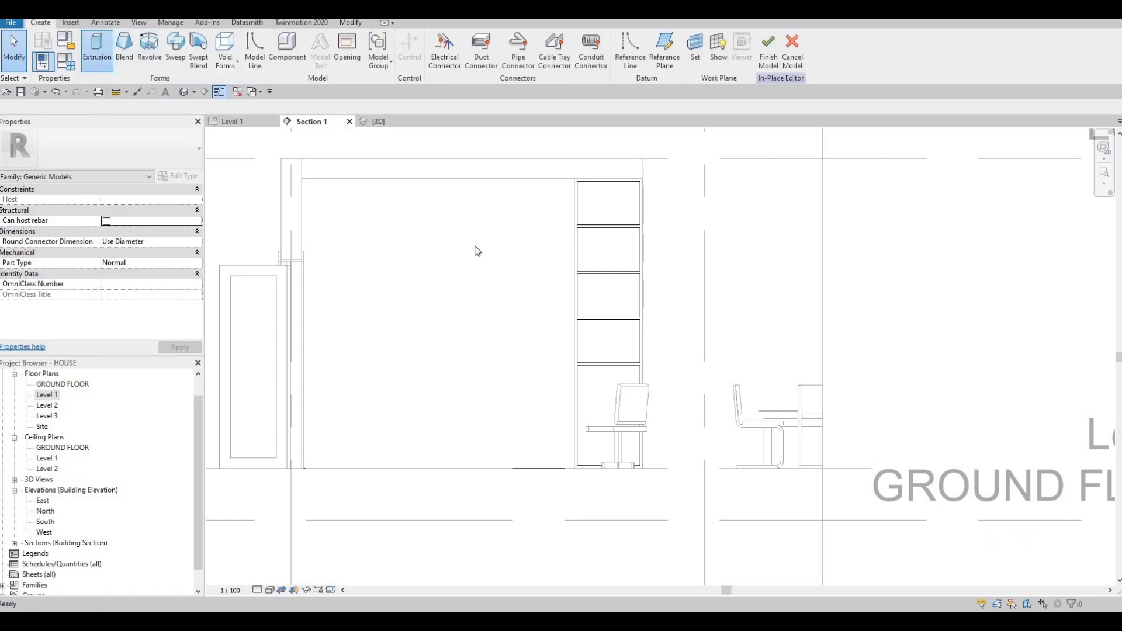
key("Return")
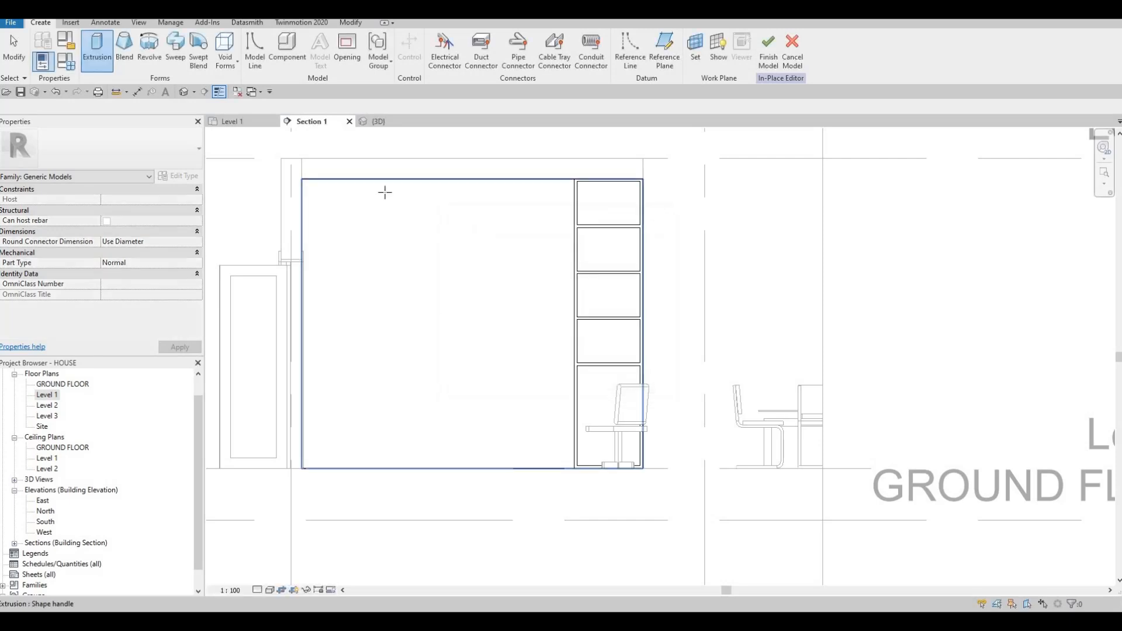
left_click(438, 39)
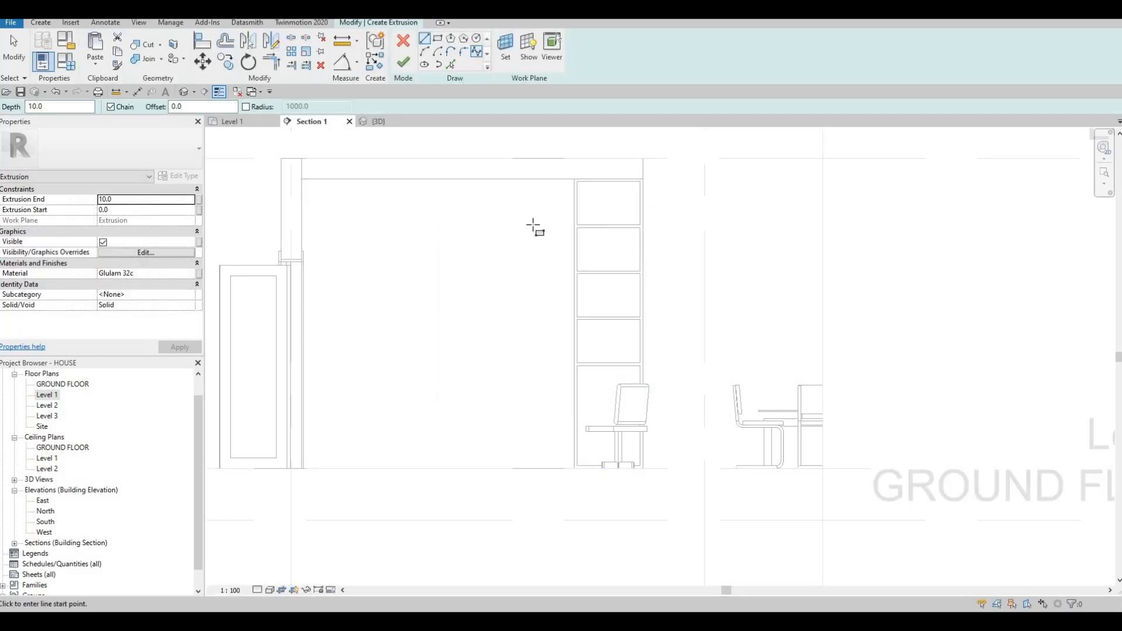
left_click(574, 355)
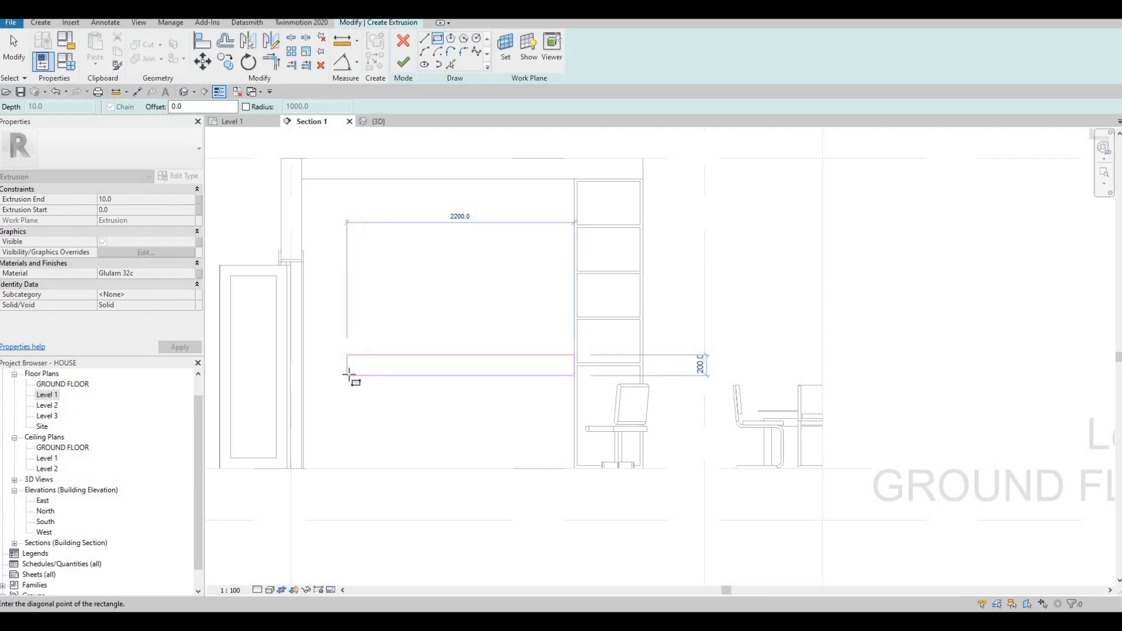
left_click(347, 376)
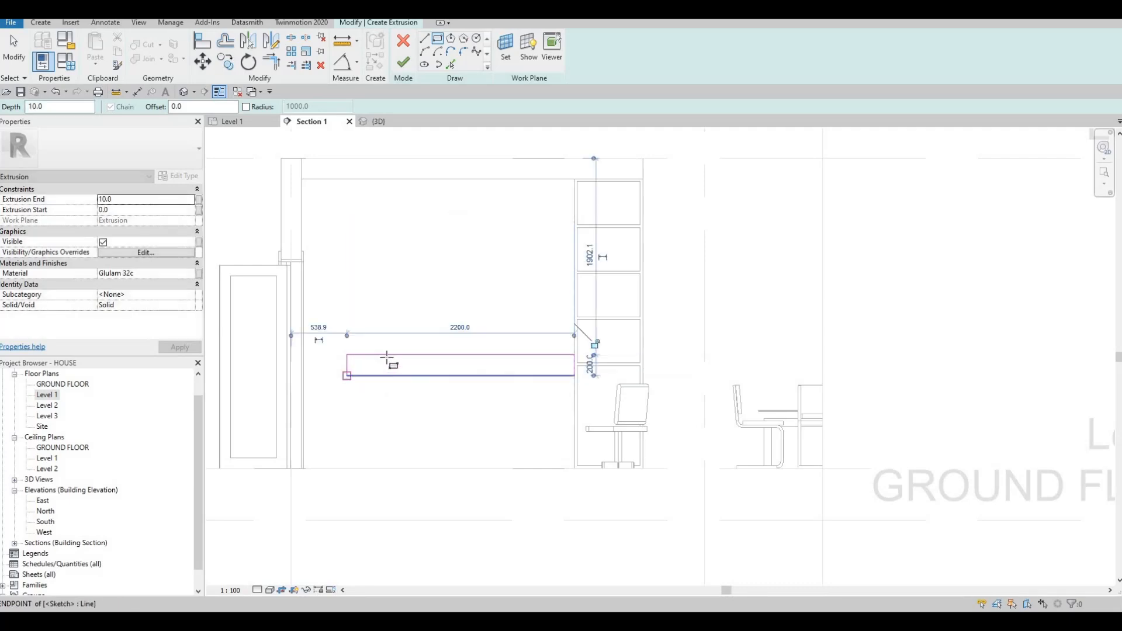
key("Escape")
key("Escape")
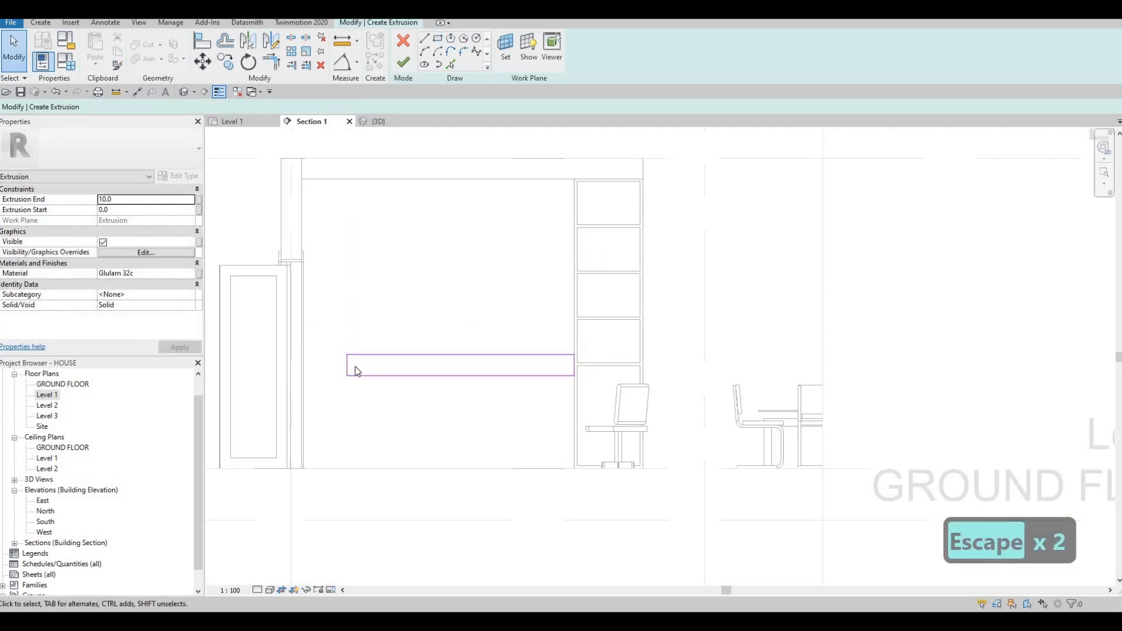
Shorten the rectangle to about 2020 mm at its free end, reduce its height to about 180 mm, and finish the sketch
left_click_drag(351, 364, 366, 366)
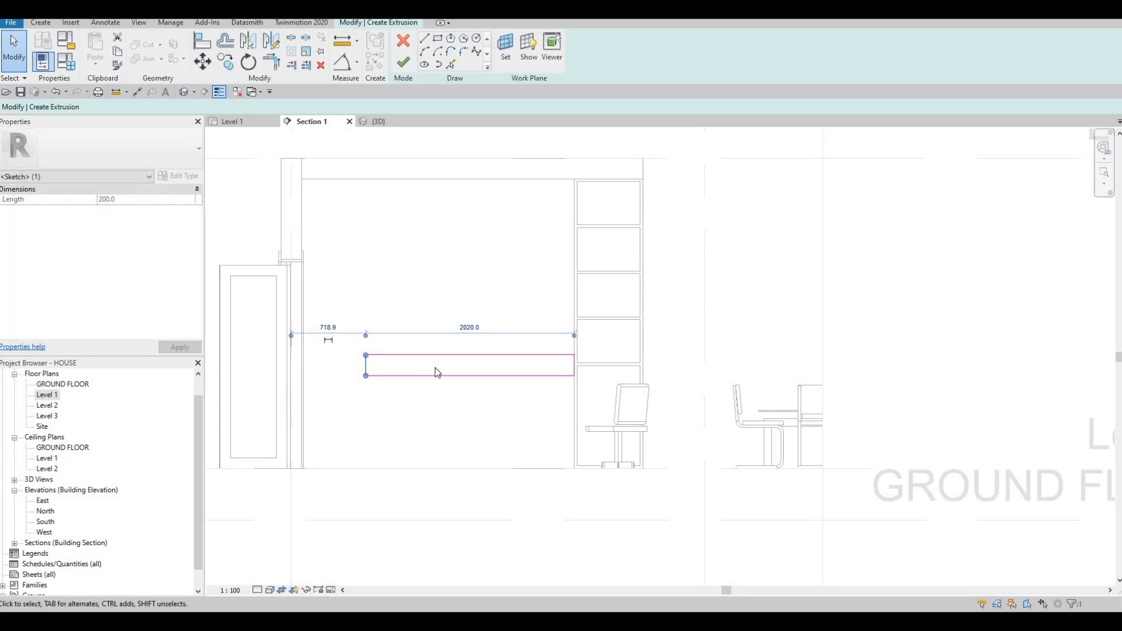
key("Escape")
left_click_drag(440, 374, 441, 372)
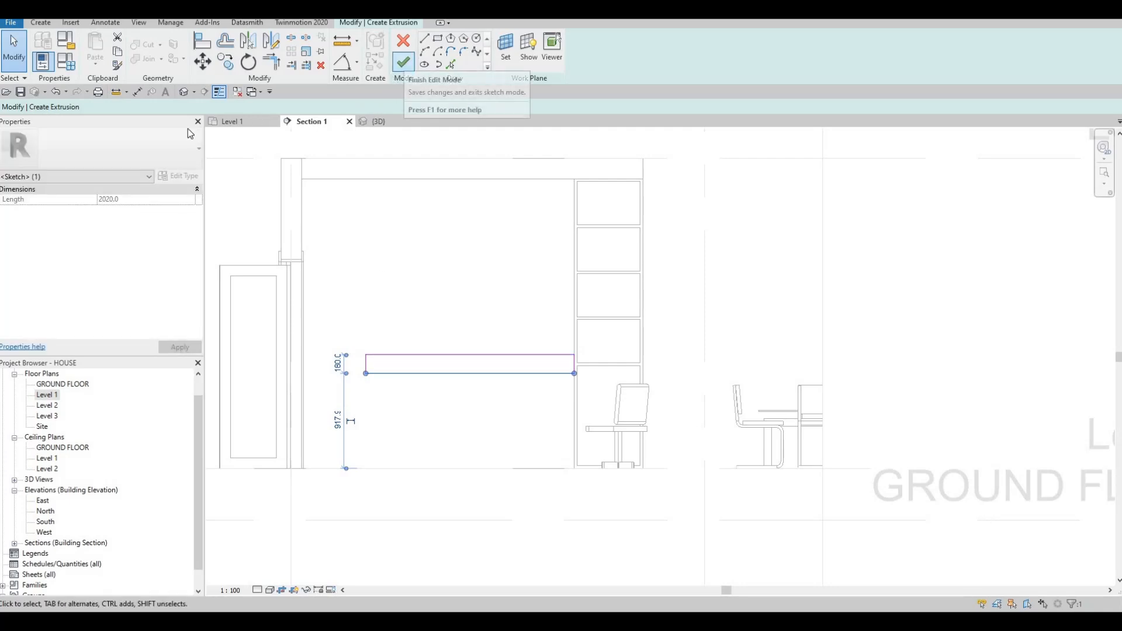
left_click(404, 63)
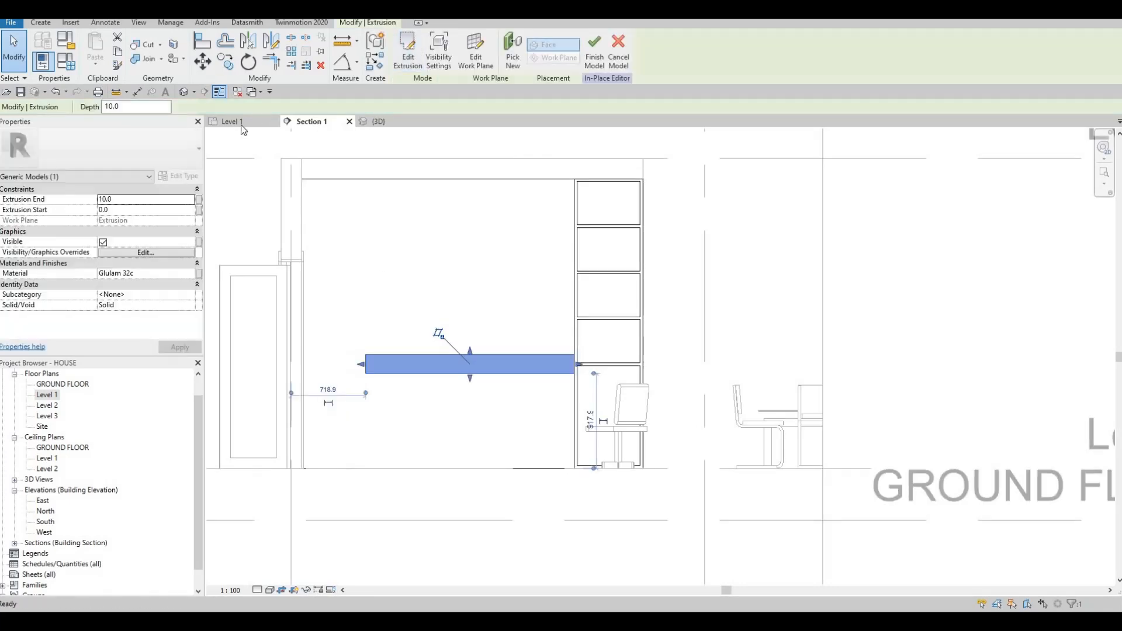
In the 3D view, pull the horizontal shelf box out from the wall panel to a depth of about 235 mm
left_click(380, 122)
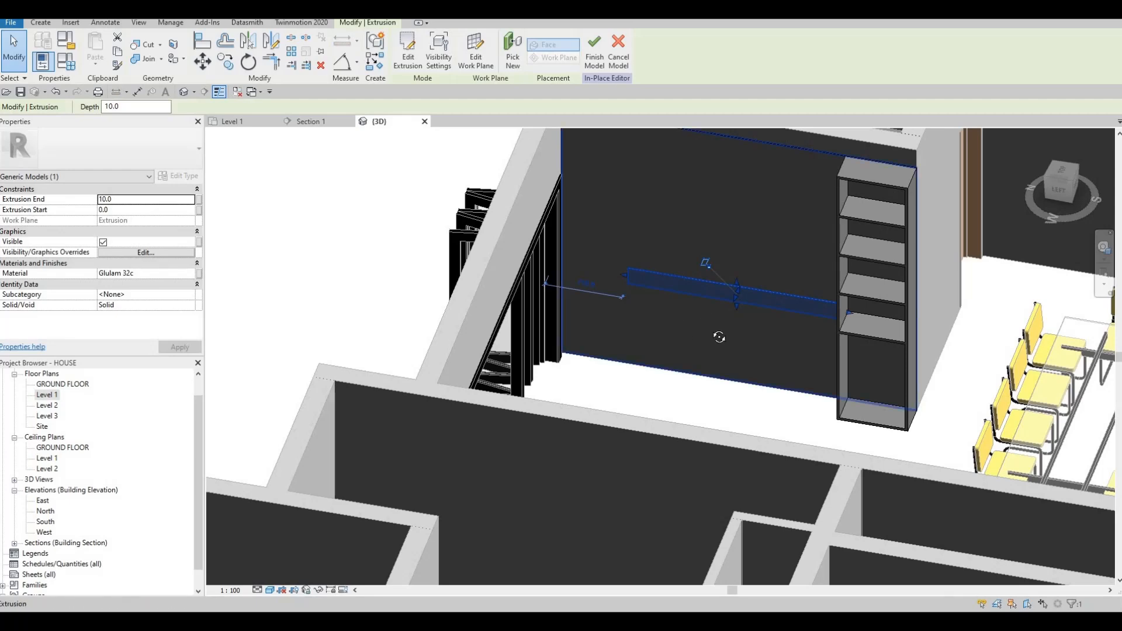
key("Escape")
key("Escape")
middle_click_drag(742, 349, 569, 341, "shift")
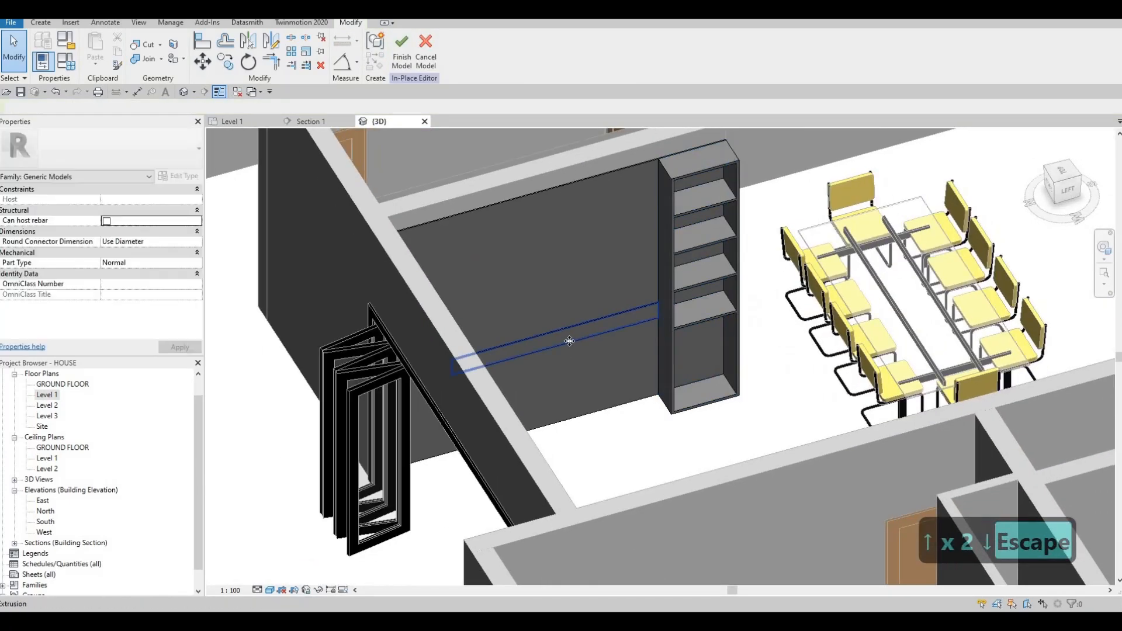
left_click(561, 345)
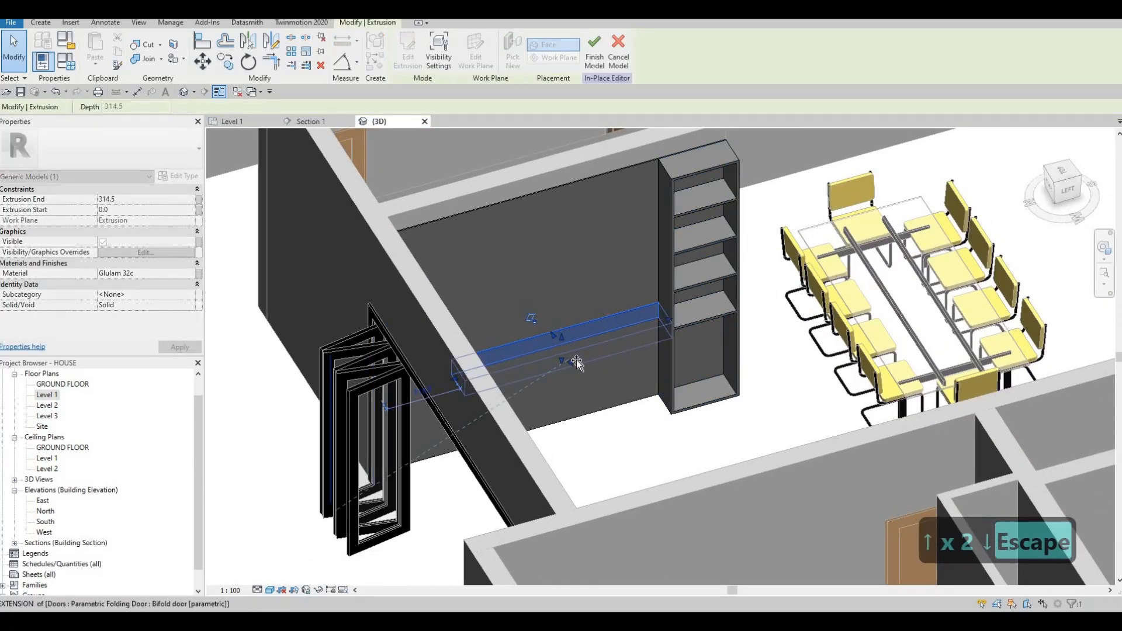
left_click_drag(577, 363, 572, 353)
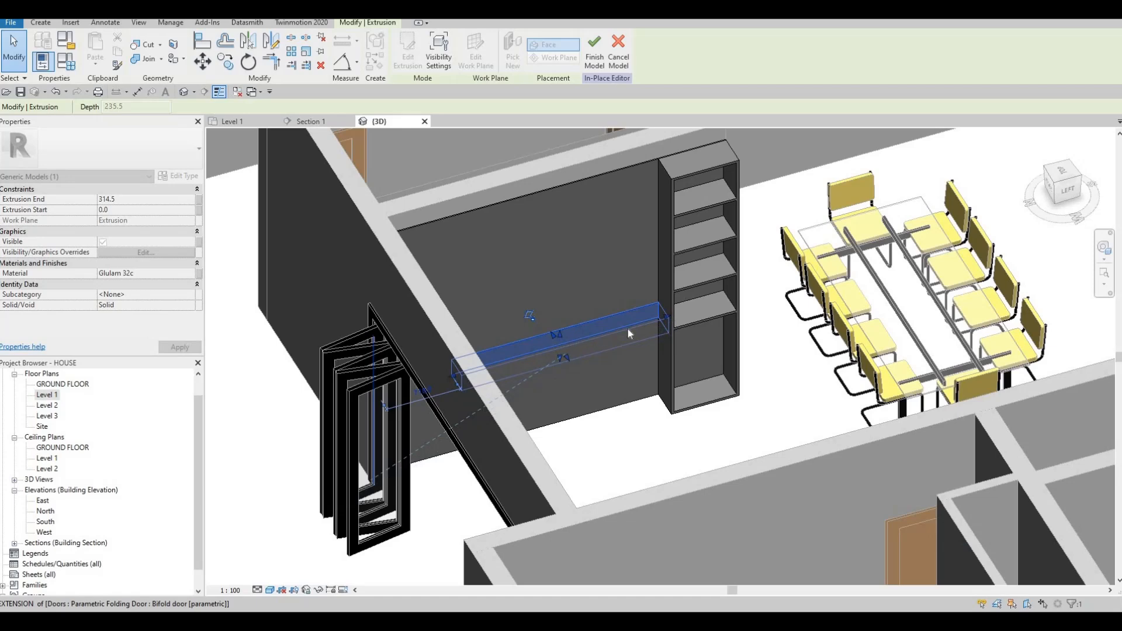
key("Escape")
key("Escape")
middle_click_drag(629, 334, 128, 354, "shift")
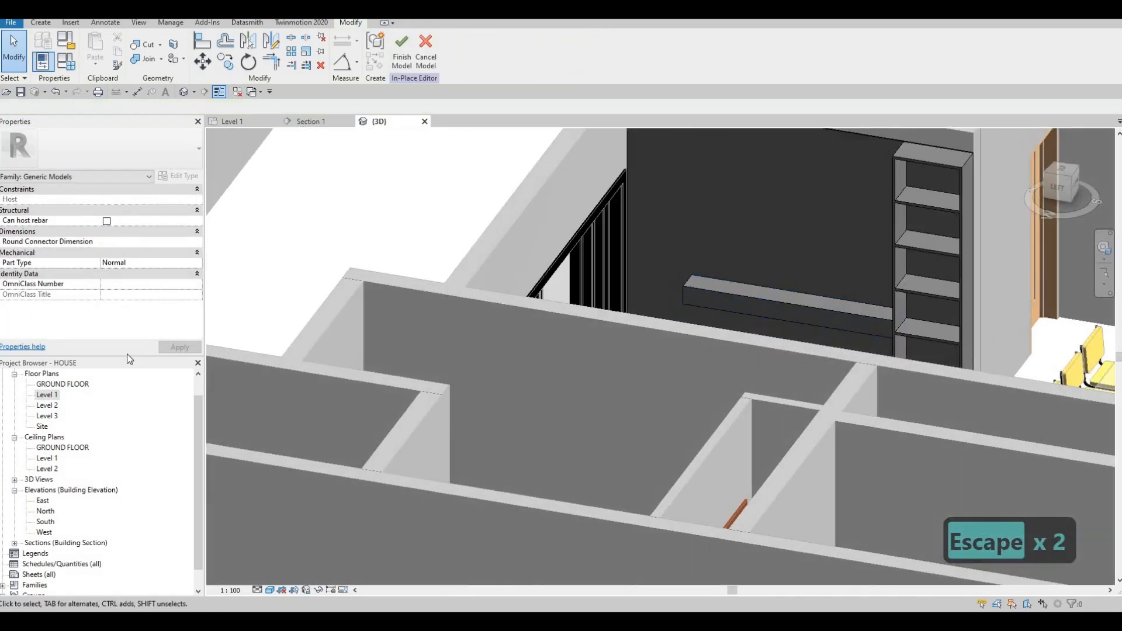
In the Level 1 plan, start a new extrusion near the wall panel and assign it Glulam 32h from the AEC wood materials
double_click(47, 396)
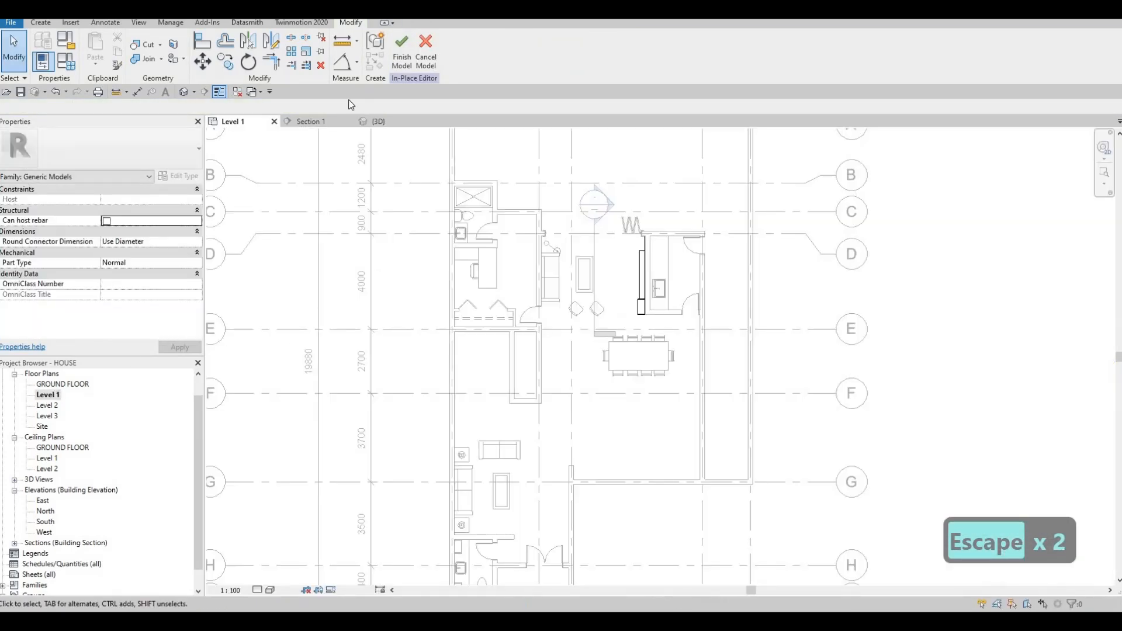
double_click(608, 204)
middle_click_drag(285, 222, 345, 218)
key("Escape")
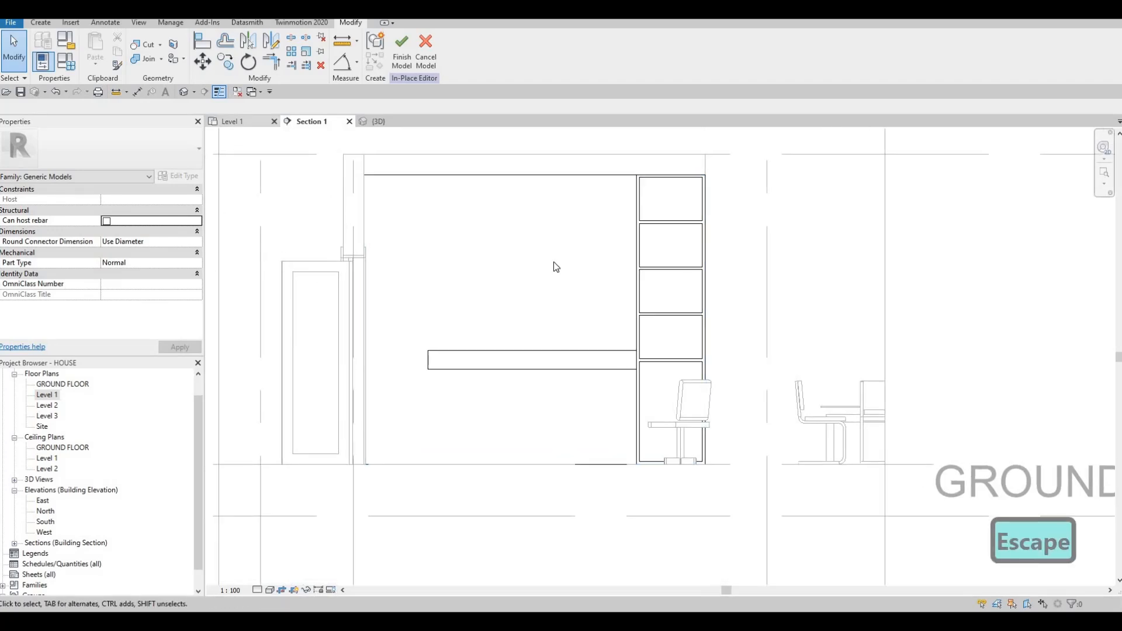
middle_click_drag(643, 239, 594, 240)
scroll(588, 241, "up", 7)
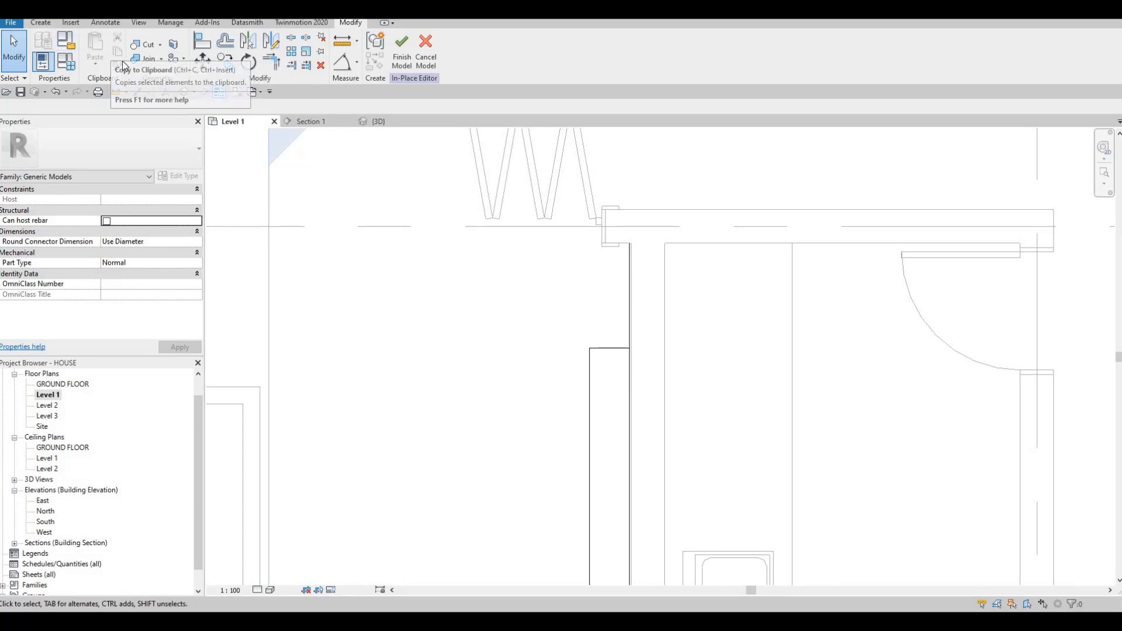
left_click(50, 24)
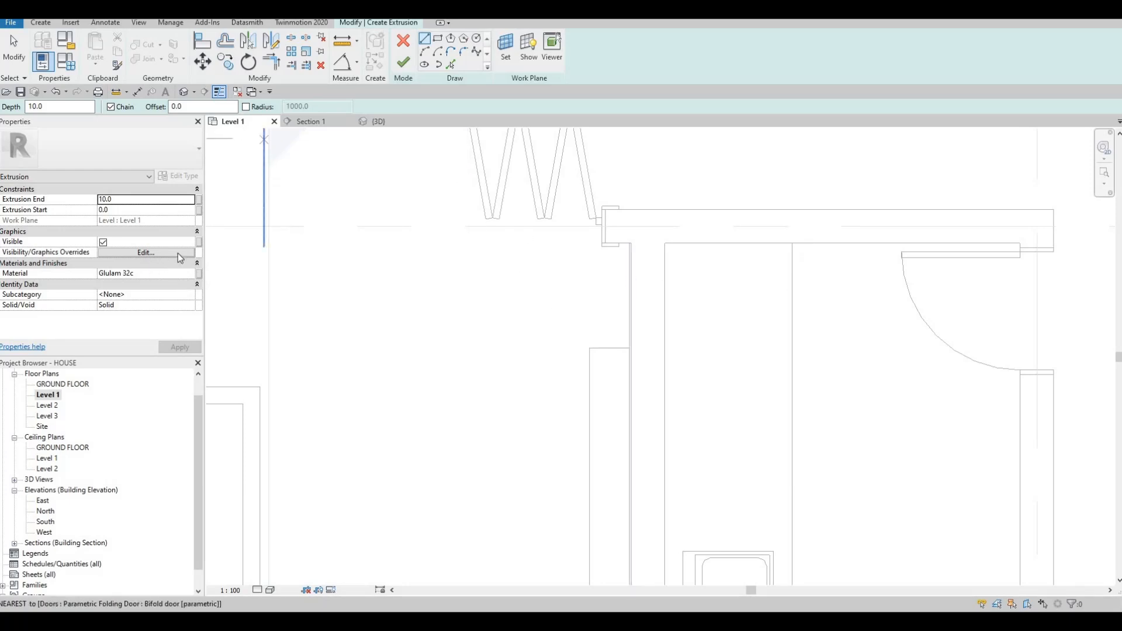
left_click(192, 275)
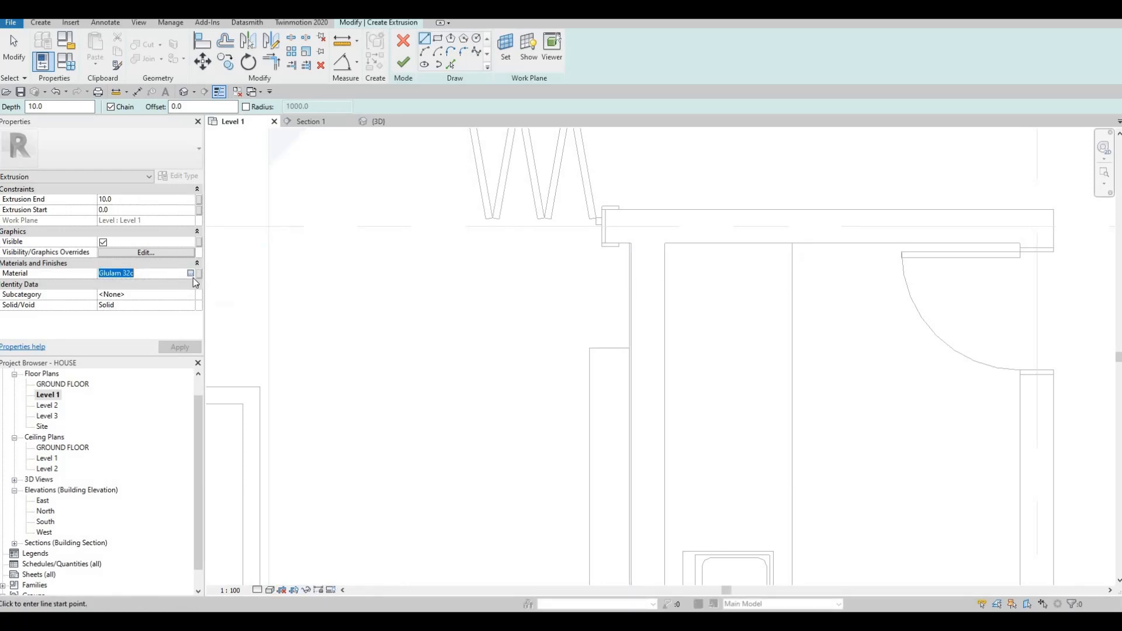
left_click(191, 274)
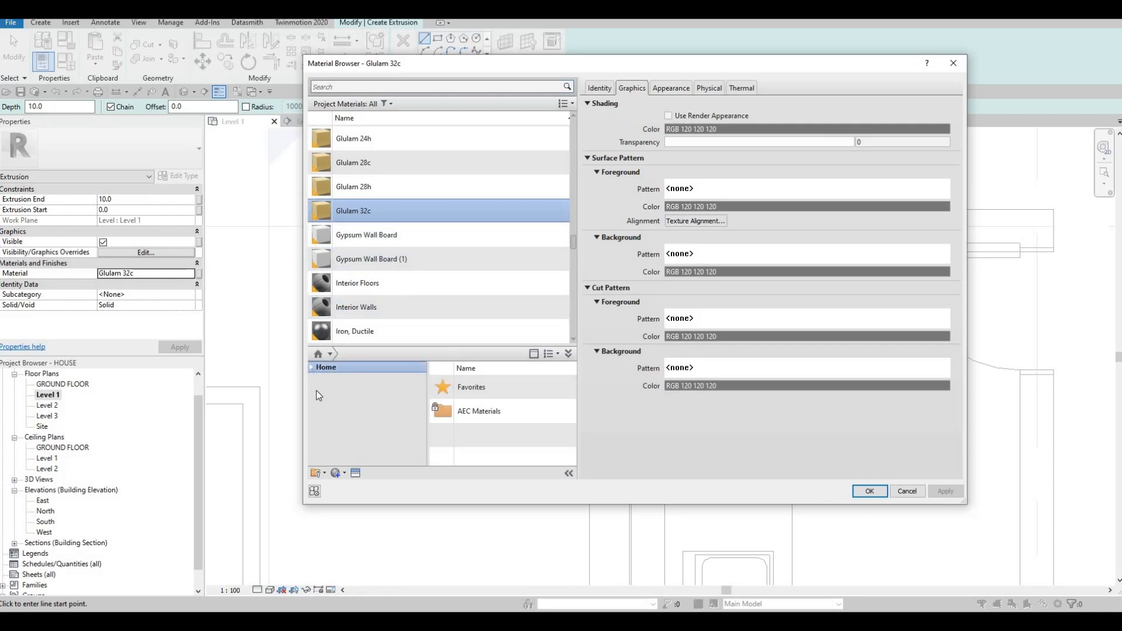
scroll(394, 444, "down", 4)
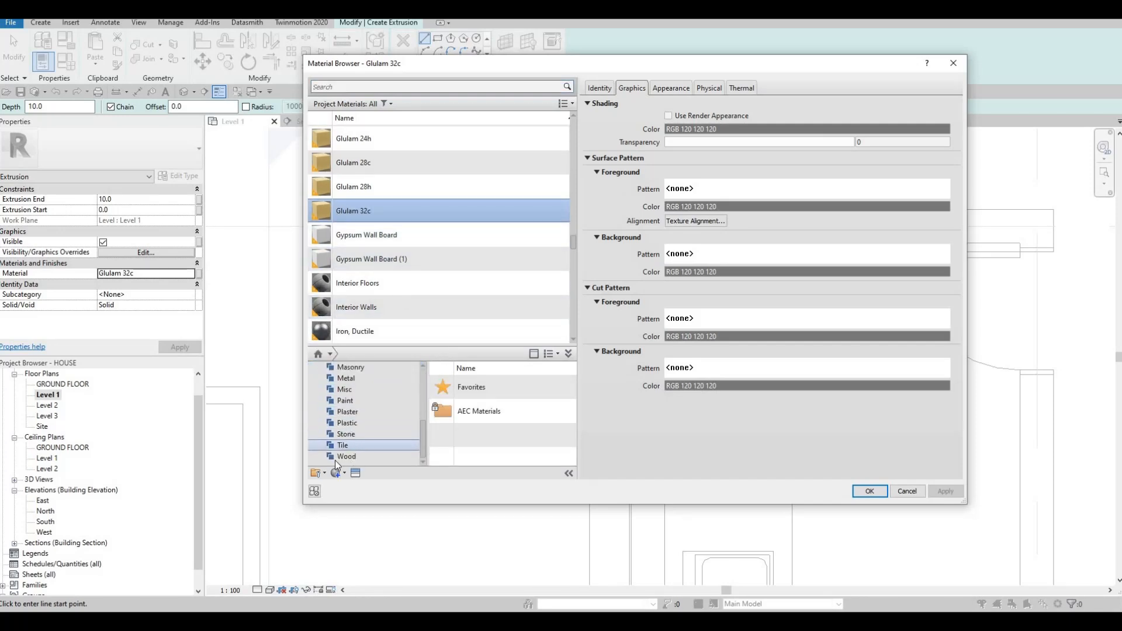
left_click(336, 457)
scroll(510, 422, "down", 5)
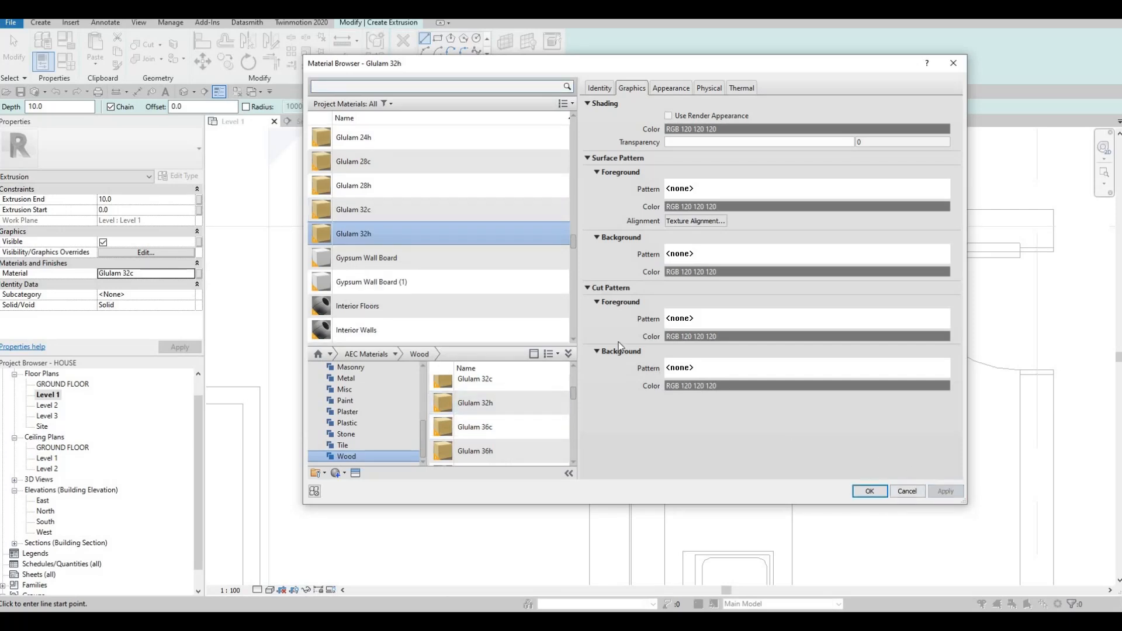
left_click(870, 491)
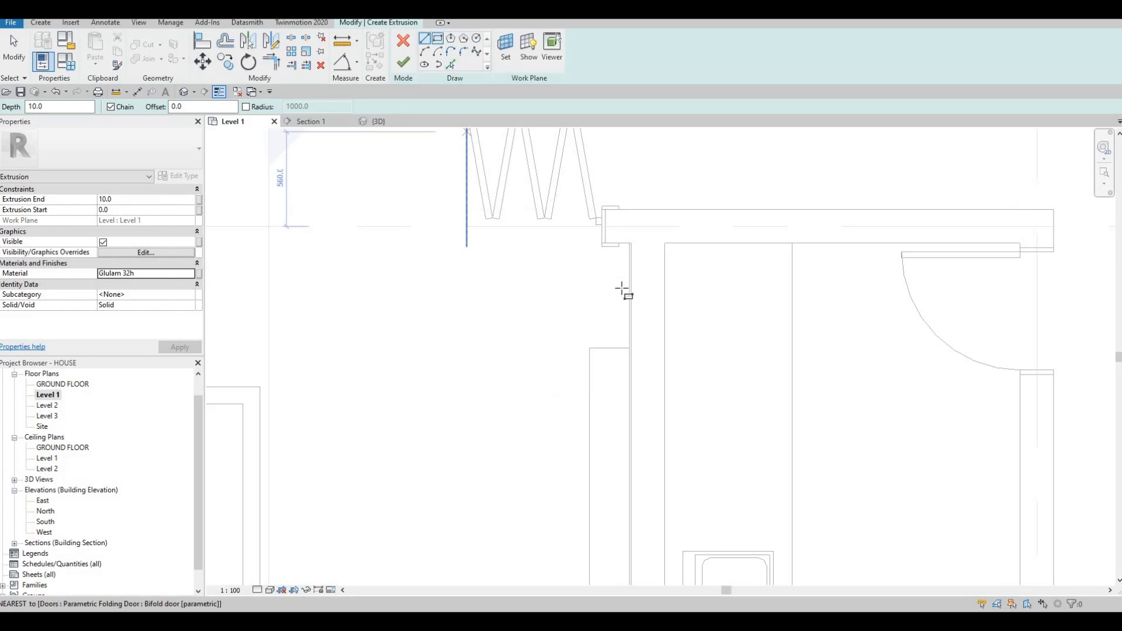
Sketch a rectangle about 234 by 619 mm on the wall panel, from the end of the shelf box to the exterior wall
left_click(630, 348)
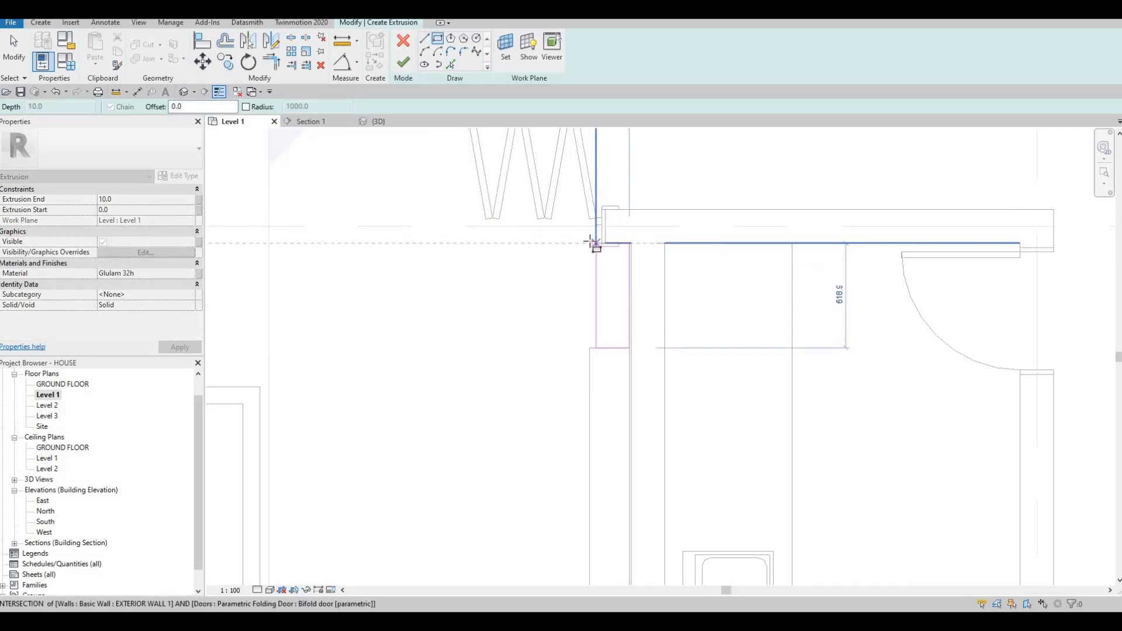
left_click(580, 262)
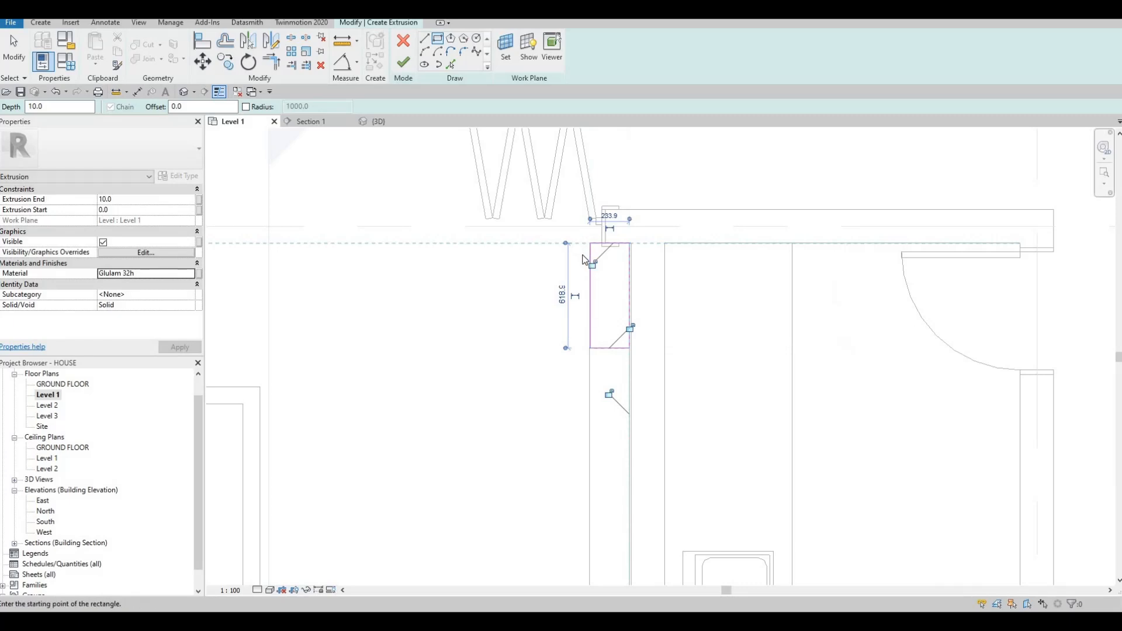
scroll(584, 257, "up", 1)
key("Escape")
key("Escape")
key("l")
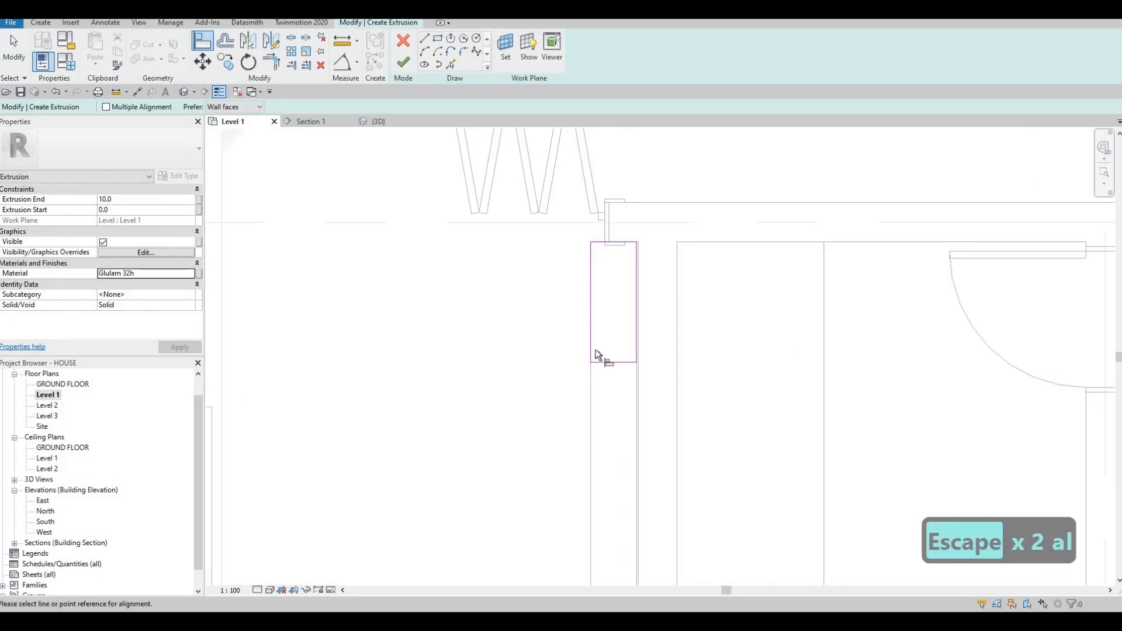
left_click(594, 331)
key("Escape")
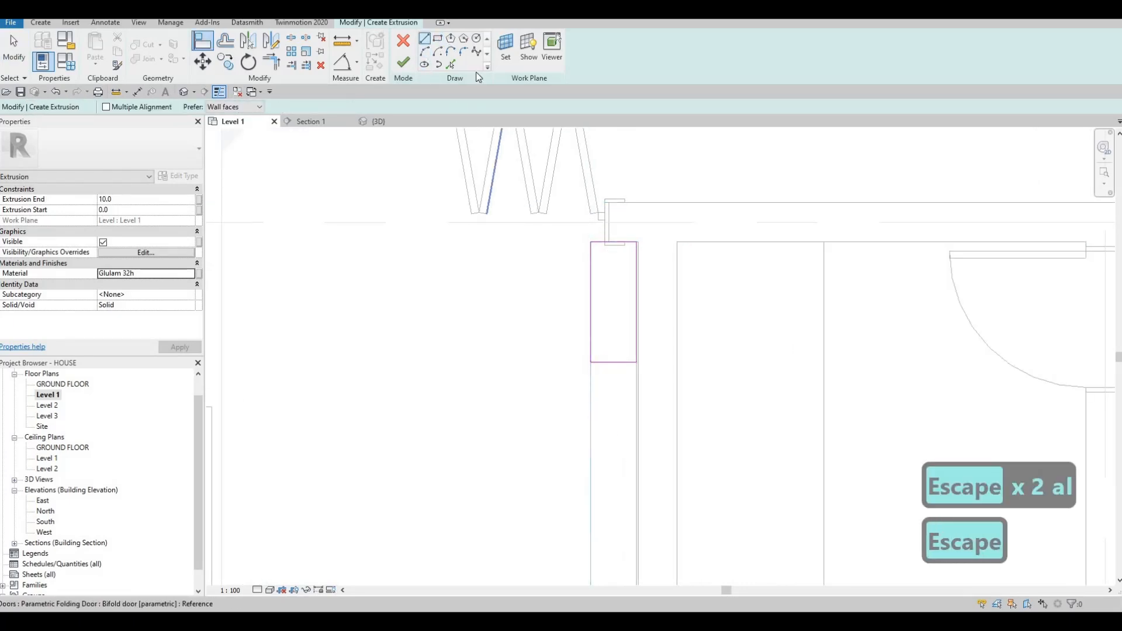
Sketch a narrow slot rectangle near the outline's lower end, about three quarters across, and delete its short edge overlapping the outline
scroll(601, 439, "up", 3)
left_click(602, 438)
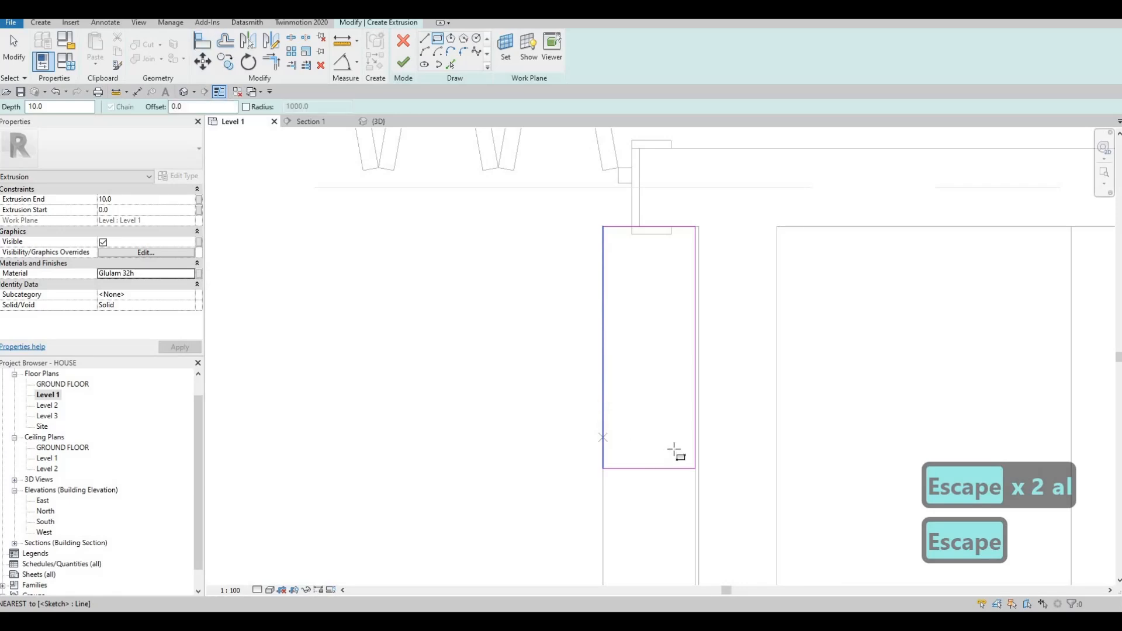
left_click(674, 454)
key("Escape")
key("Escape")
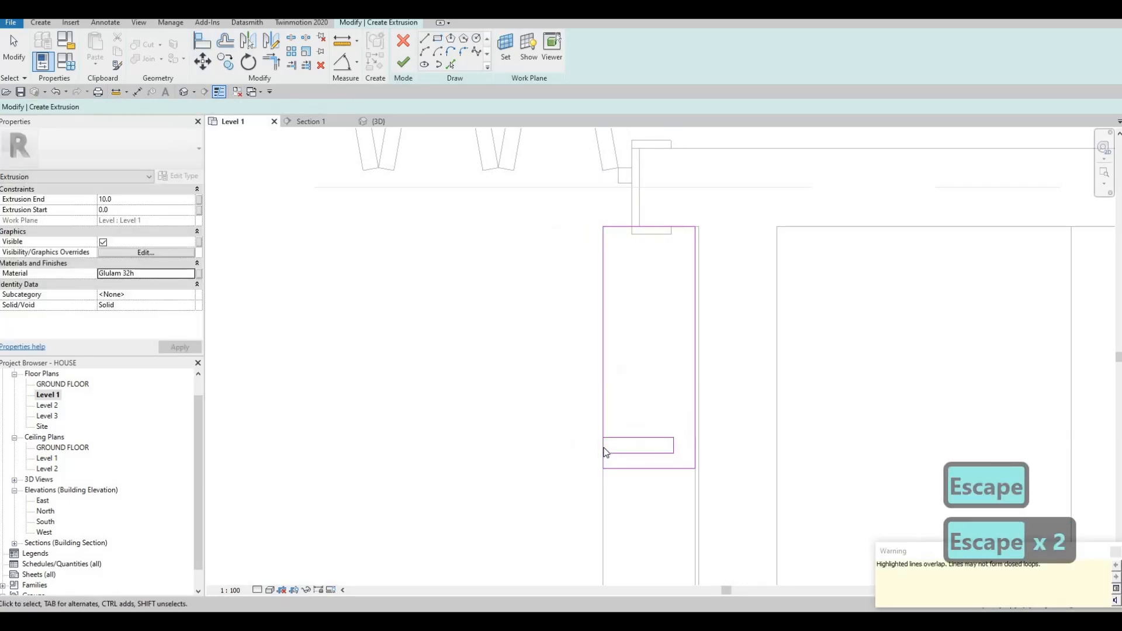
left_click(653, 453)
key("Delete")
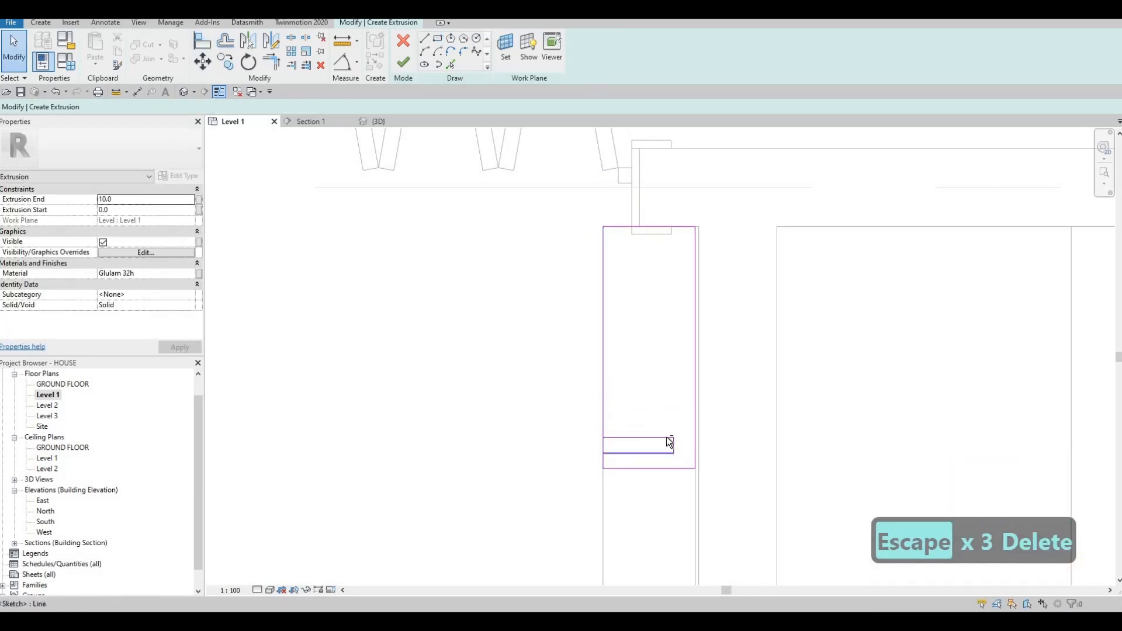
Copy the slot's three lines repeatedly up the outline at about 78.6 mm spacing until they reach the exterior wall
key("Escape")
left_click_drag(637, 425, 634, 426)
key("c")
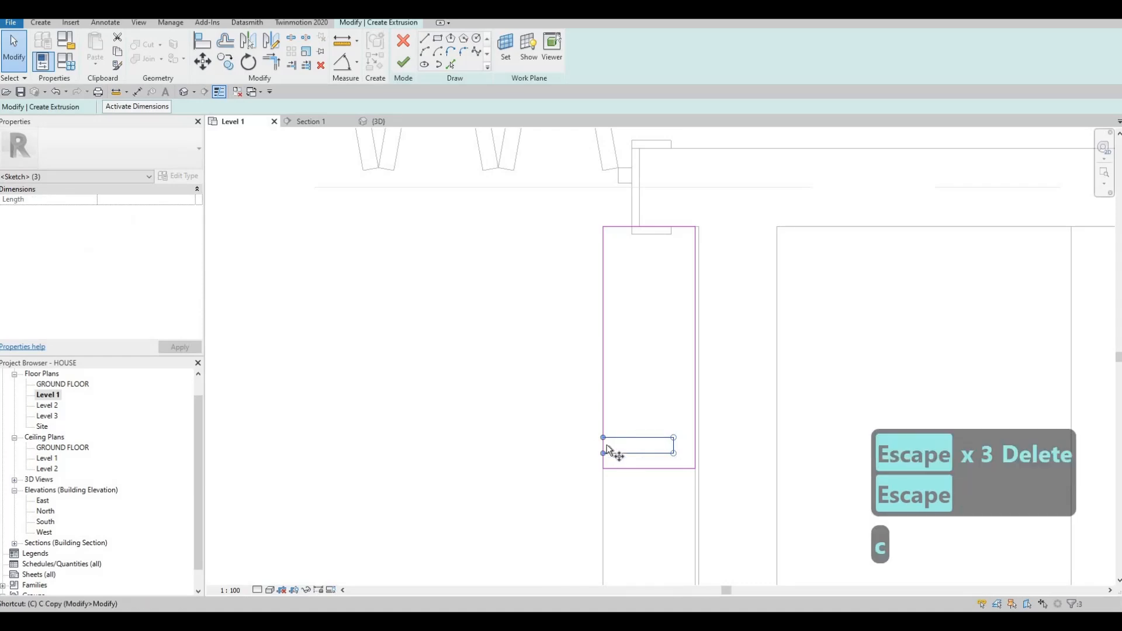
key("o")
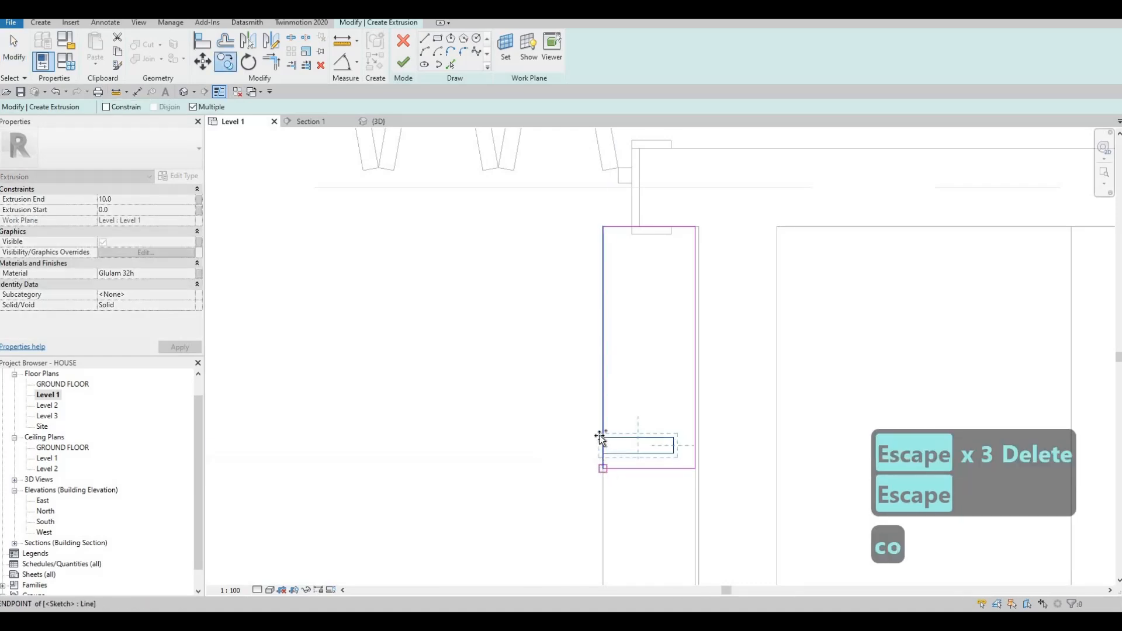
left_click(602, 437)
left_click(602, 408)
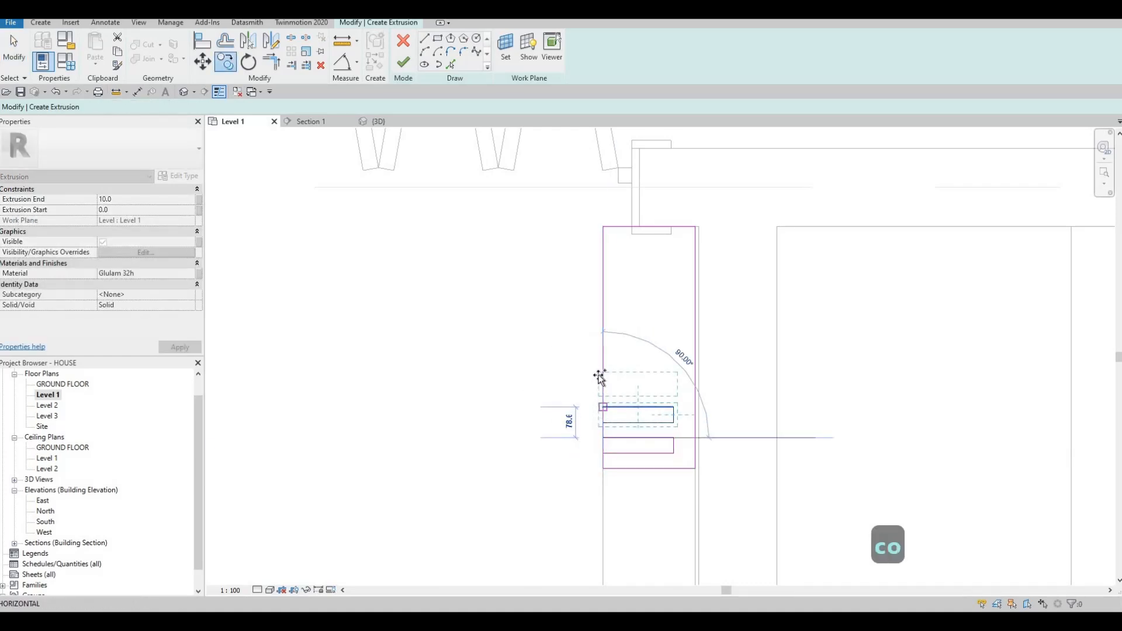
left_click(602, 377)
left_click(602, 346)
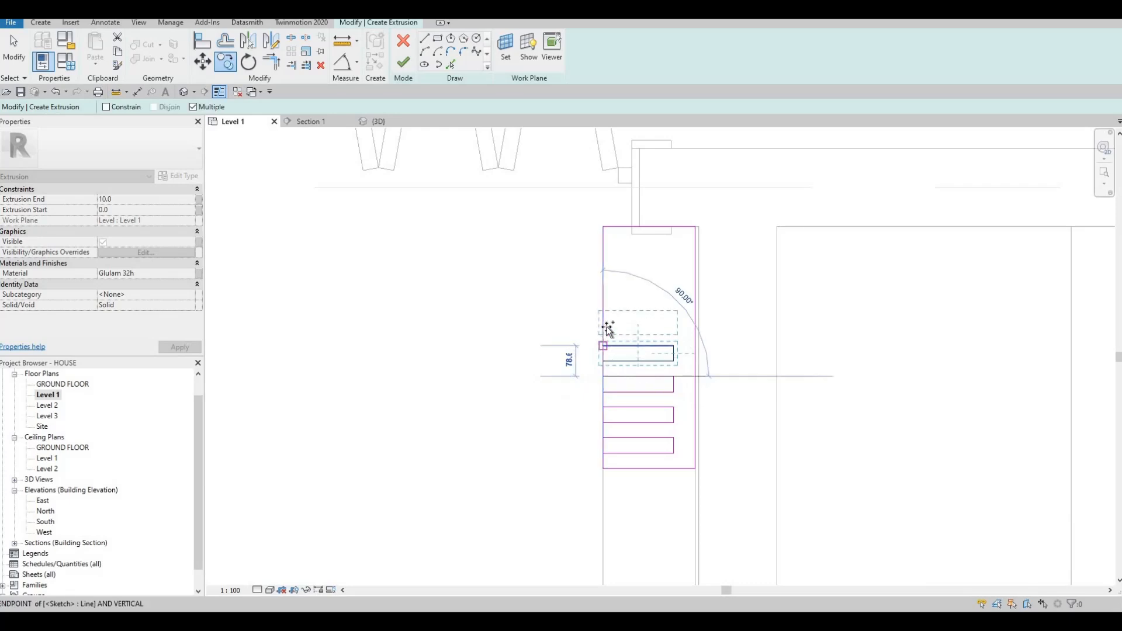
left_click(602, 346)
left_click(603, 316)
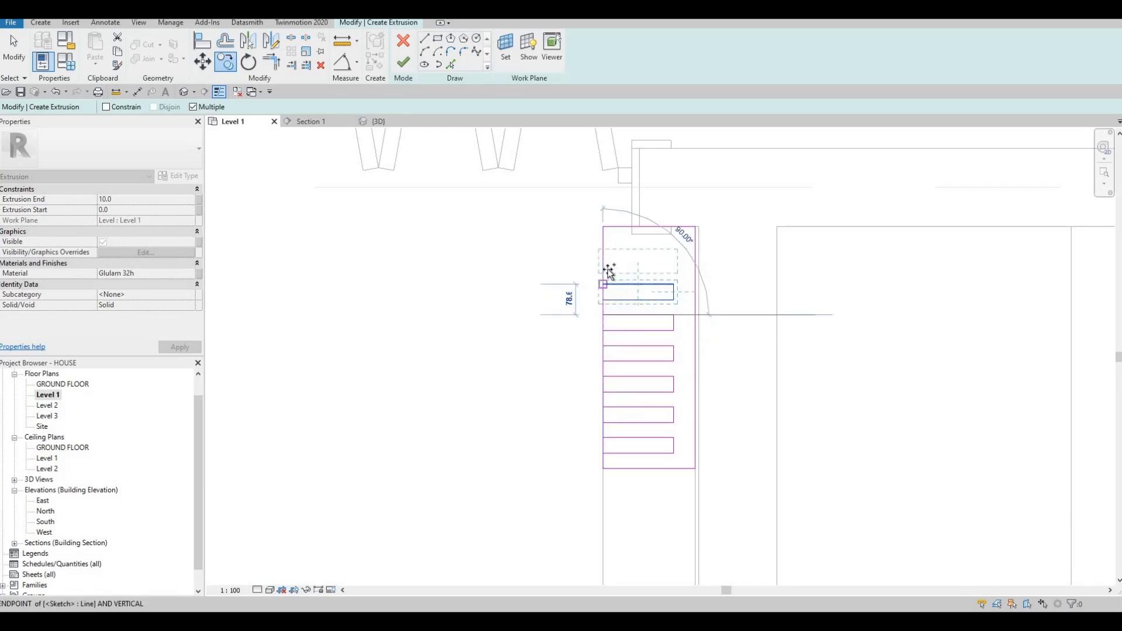
left_click(602, 285)
left_click(603, 254)
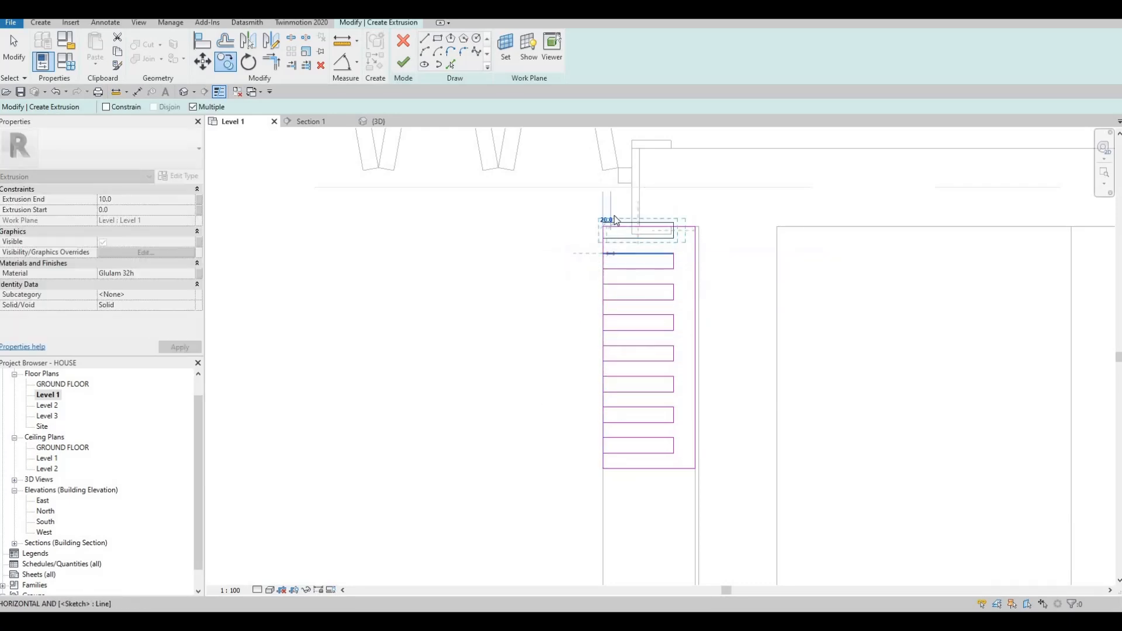
key("Escape")
key("Escape")
key("Escape")
Delete the uppermost slot copy, which crosses the outline's upper edge
scroll(624, 229, "up", 2)
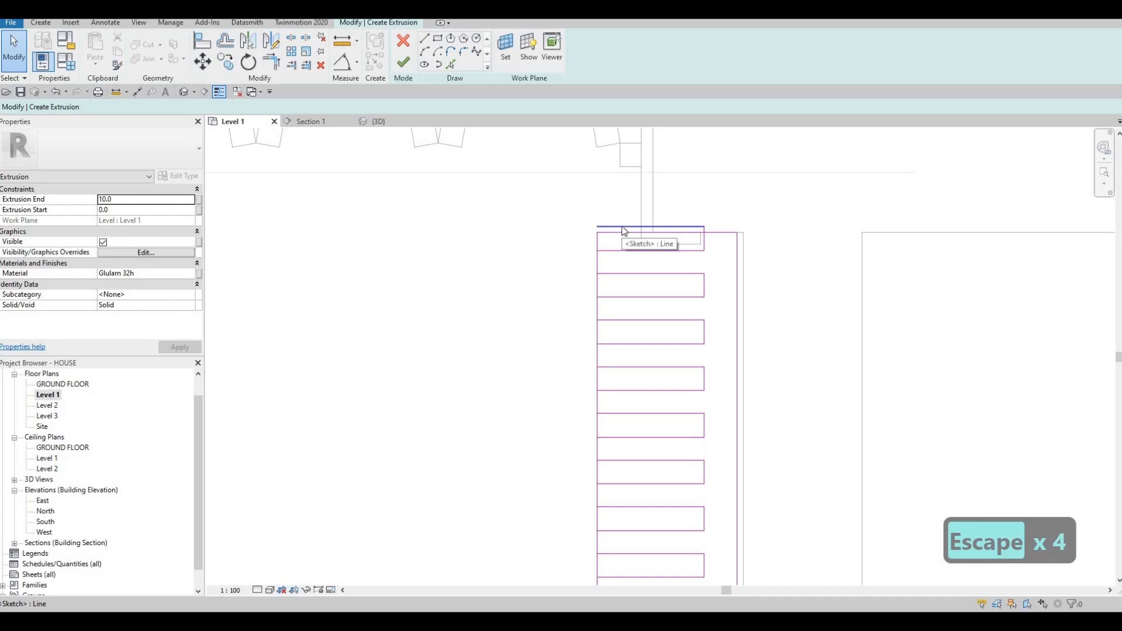
key("Tab")
left_click(621, 228)
key("Delete")
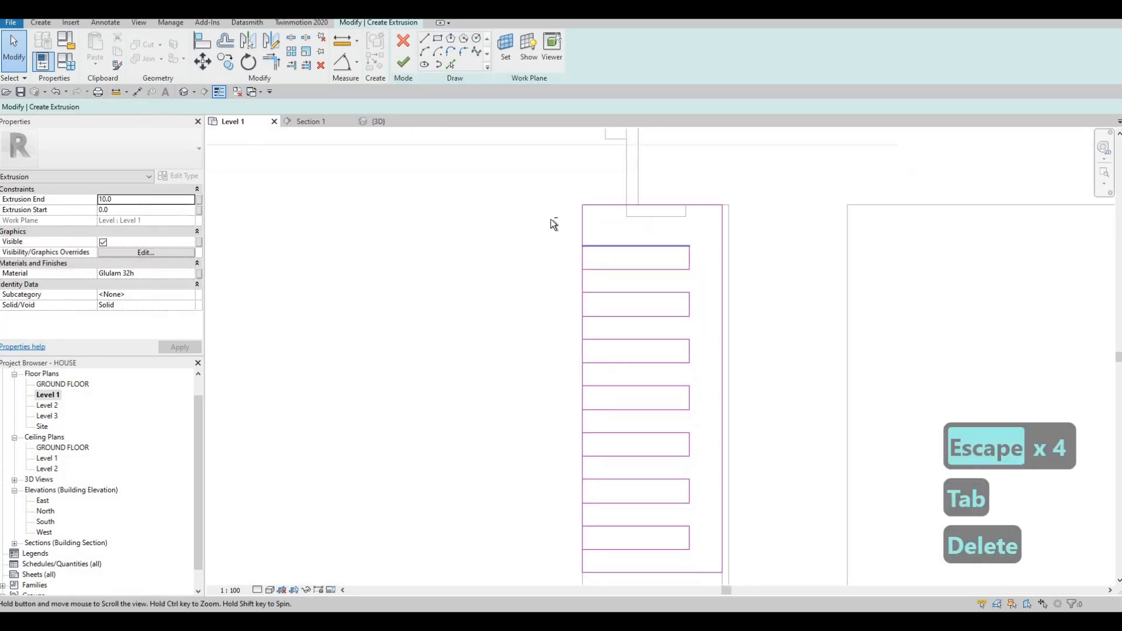
Nudge the seven remaining slots slightly upward together to even out the margins at both ends of the outline
scroll(550, 219, "down", 2)
left_click_drag(550, 219, 660, 465)
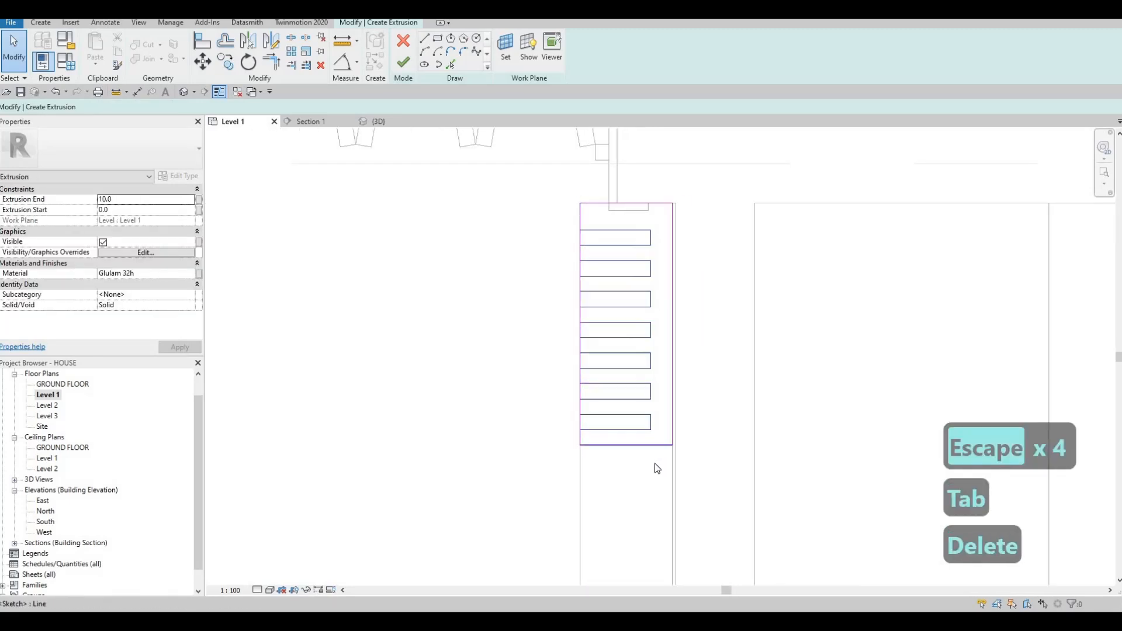
key("Up")
key("Up")
key("Up")
key("Up")
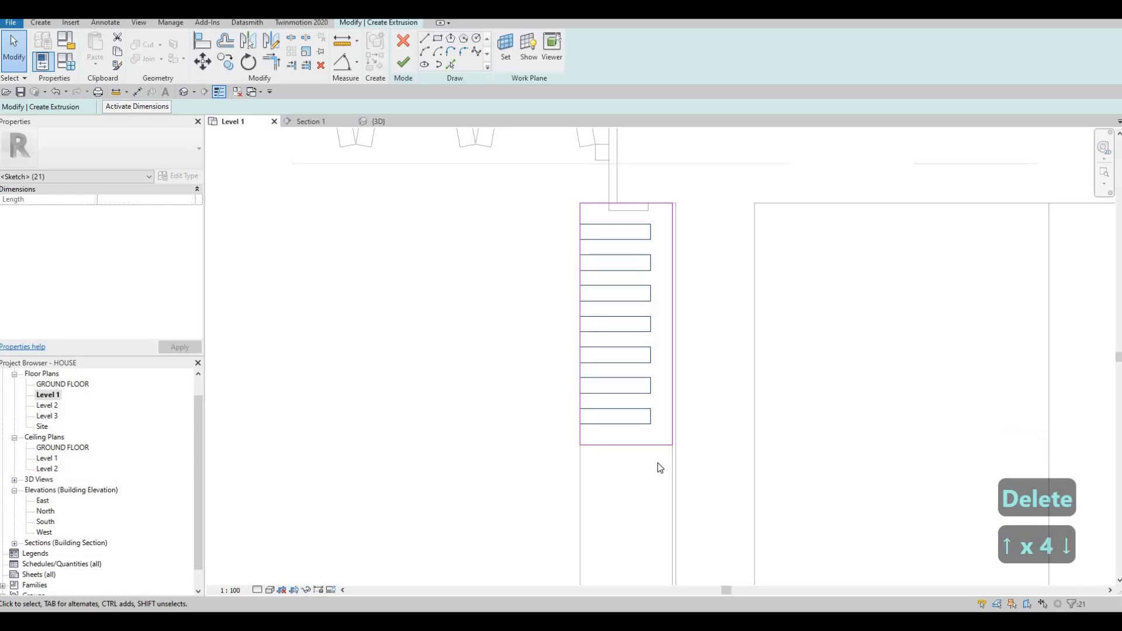
key("Down")
key("Down")
key("Escape")
key("Escape")
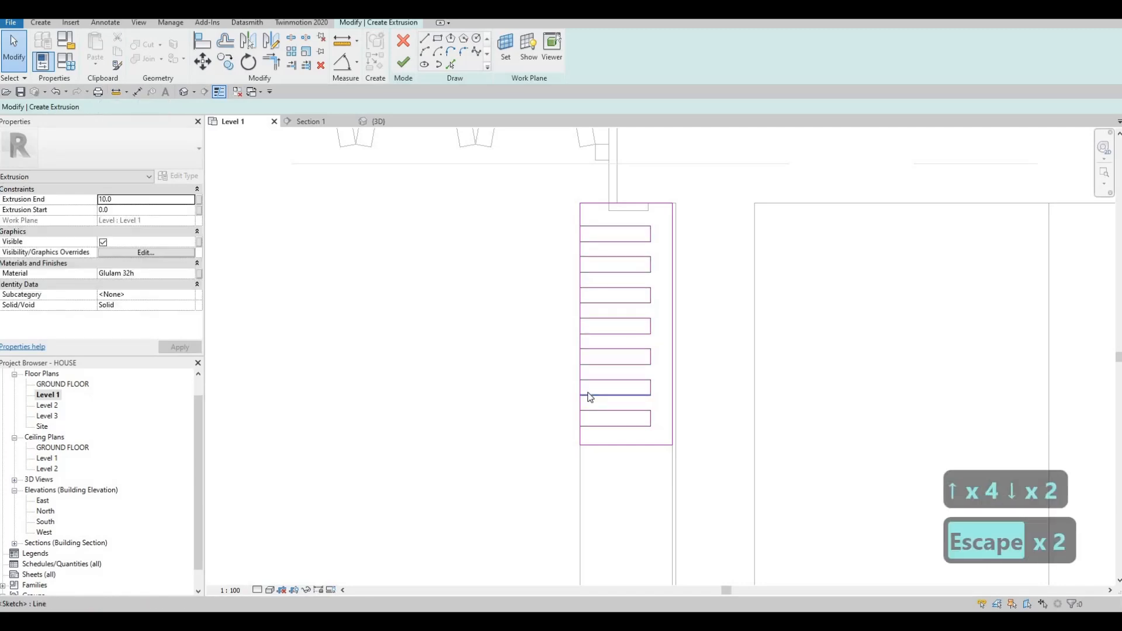
Split the outline's long room-side edge where it meets the edges of the slots
key("s")
key("l")
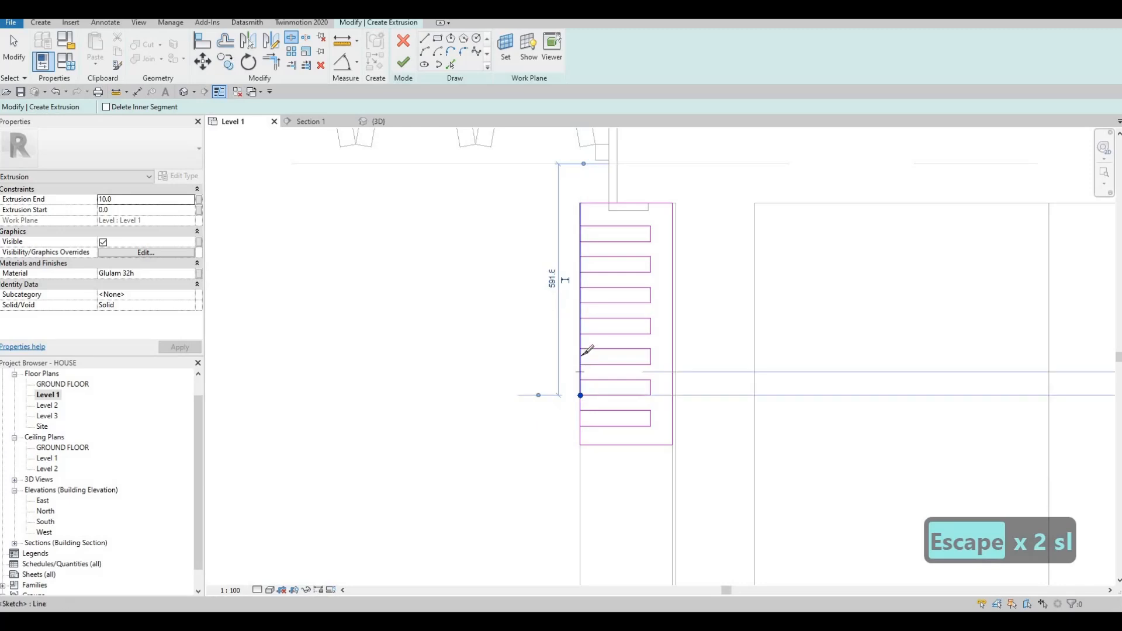
left_click(581, 273)
left_click(580, 242)
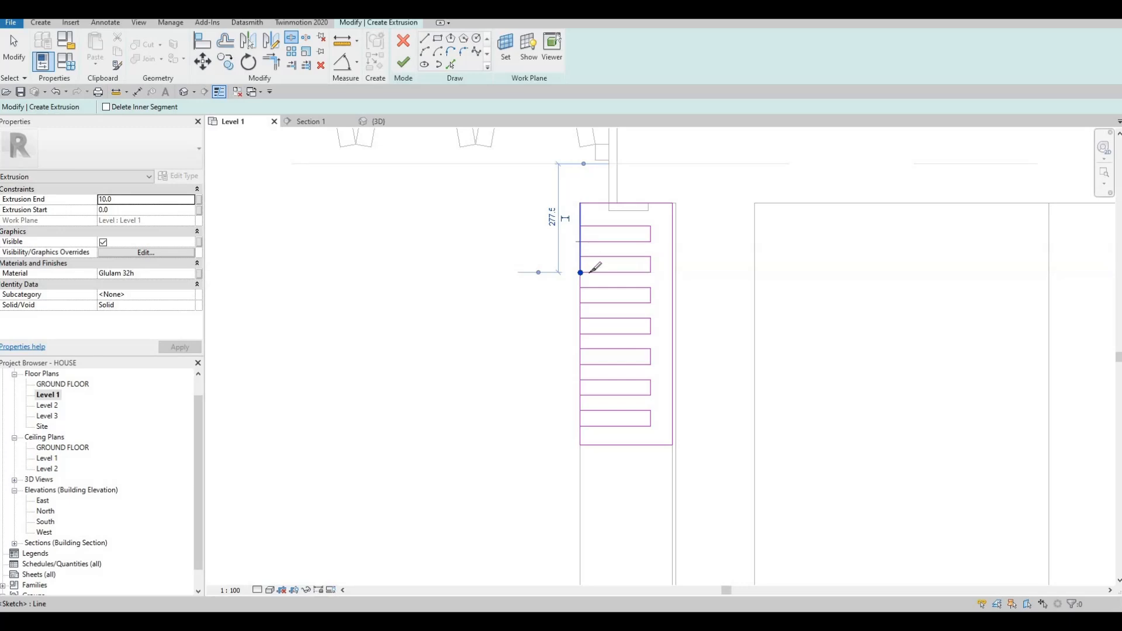
key("Escape")
key("Escape")
key("Escape")
Trim the outline's long edge to the slot lines so that all seven slots open outward in one continuous comb-shaped profile
key("t")
key("r")
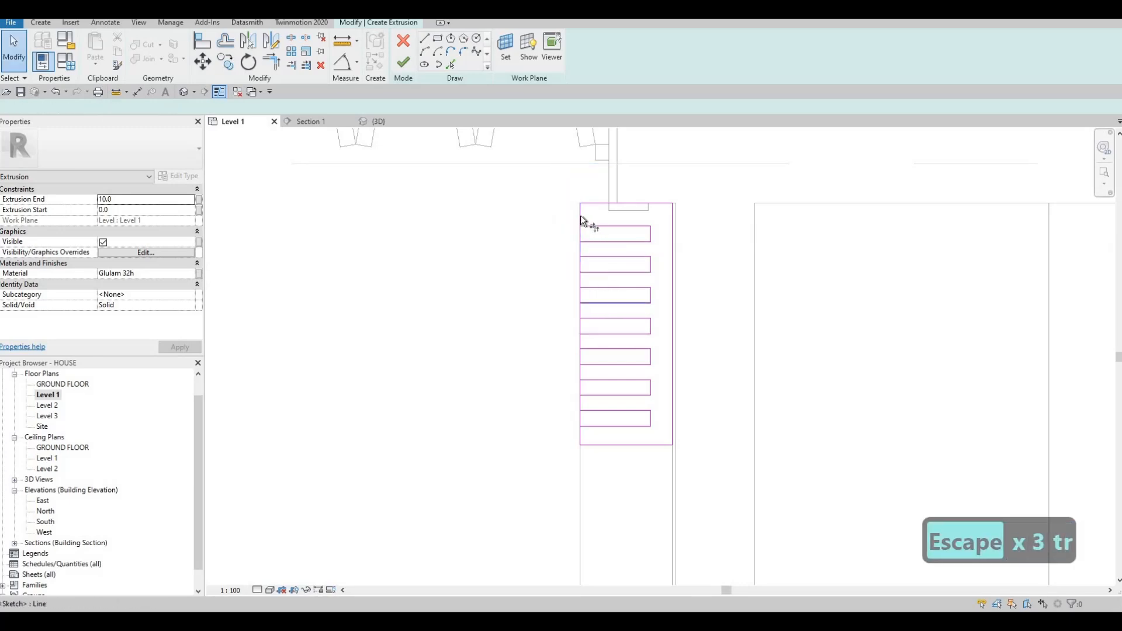
scroll(580, 214, "up", 2)
left_click(579, 213)
left_click(576, 202)
left_click(591, 253)
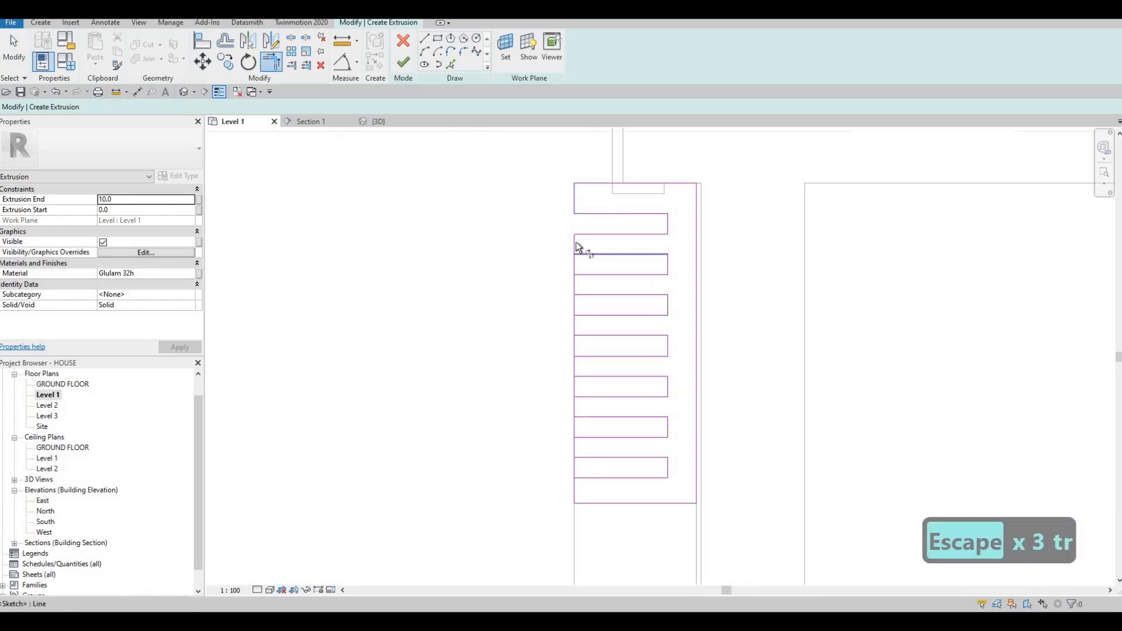
left_click(575, 240)
left_click(588, 294)
left_click(575, 283)
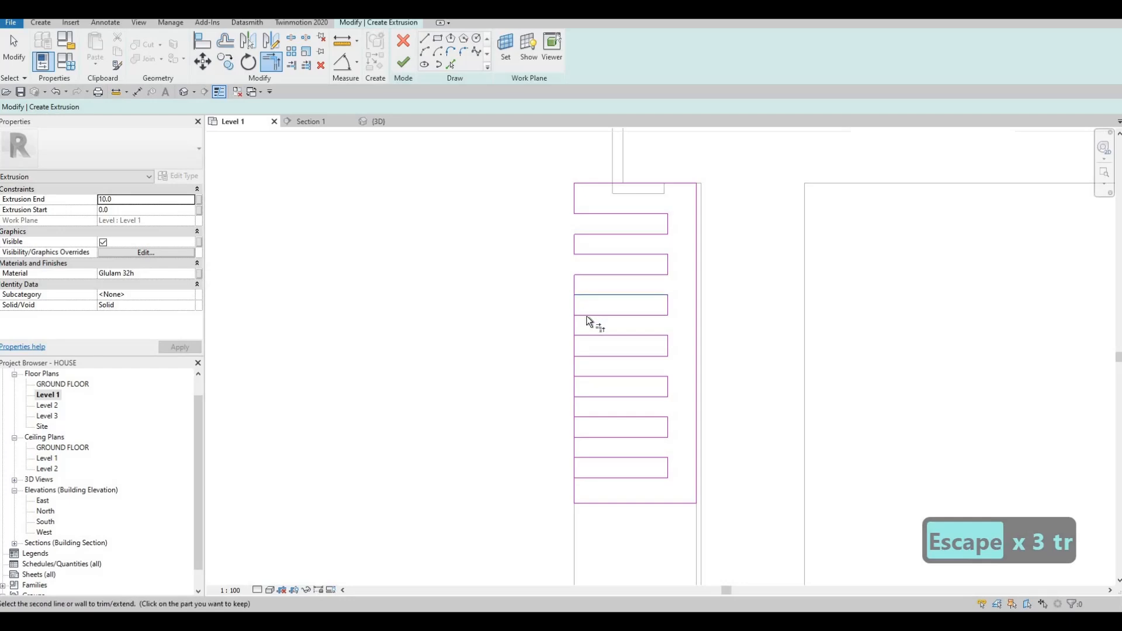
left_click(587, 334)
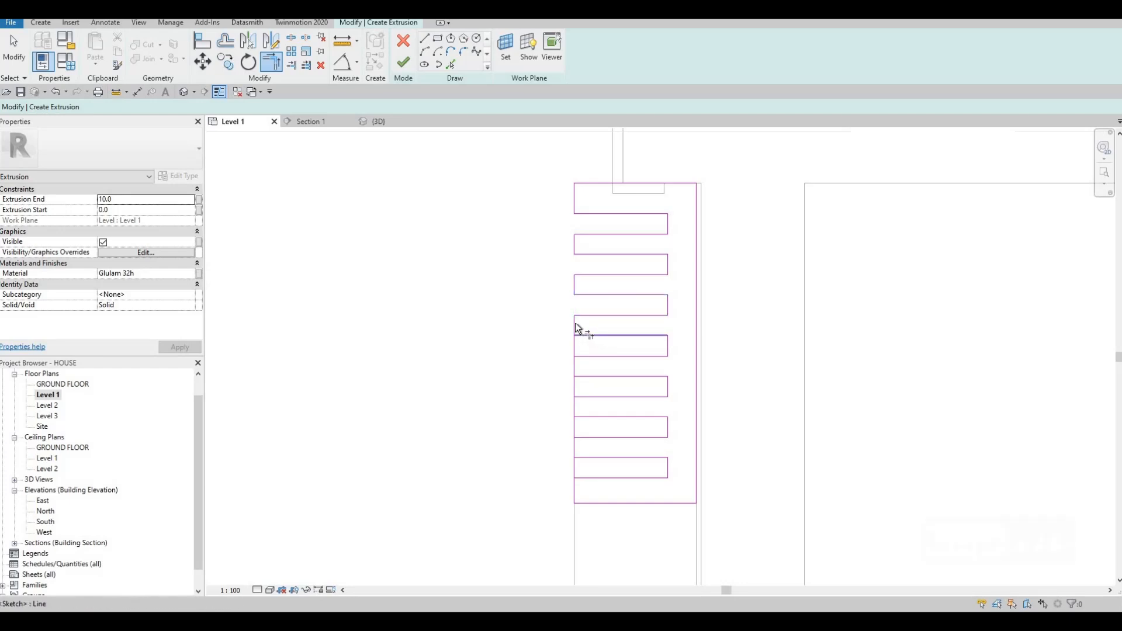
left_click(582, 376)
left_click(575, 371)
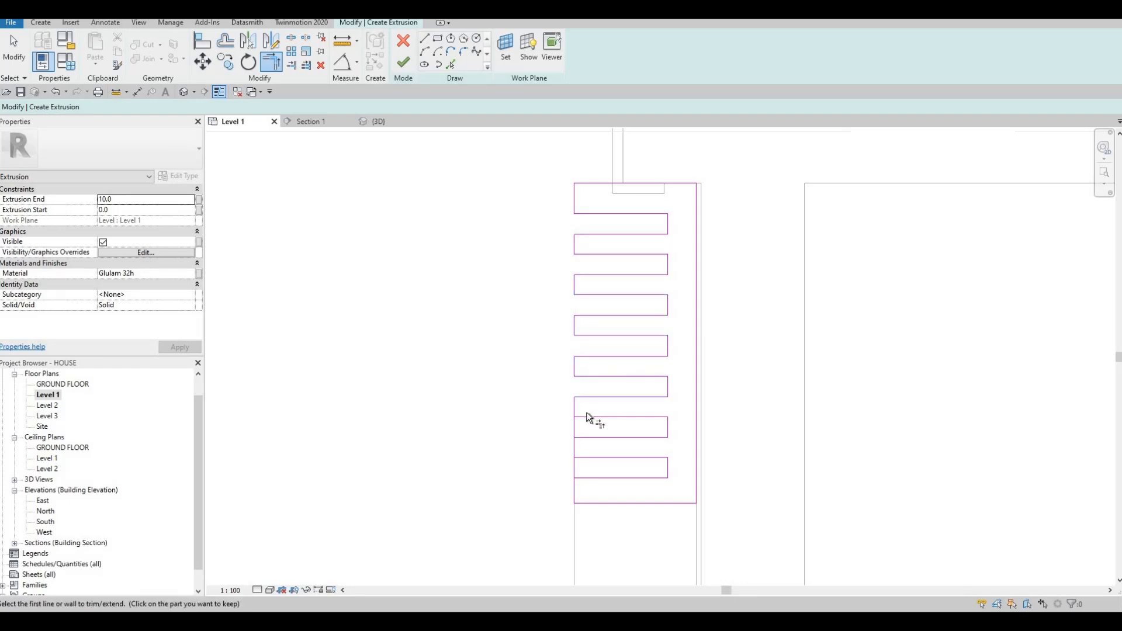
left_click(587, 457)
left_click(577, 446)
scroll(543, 318, "down", 3)
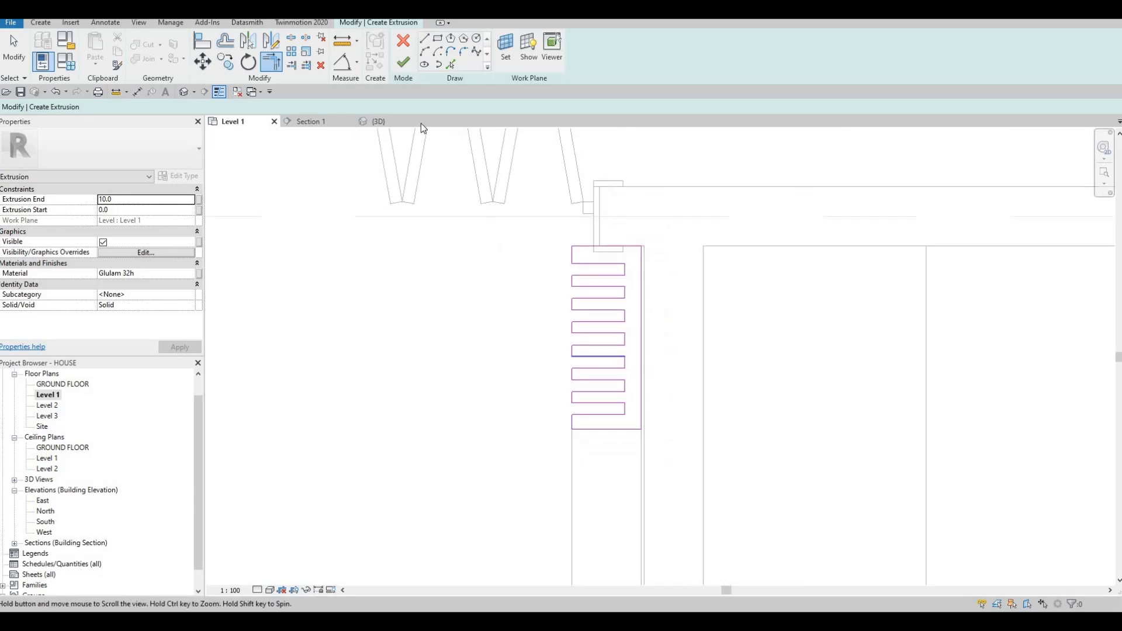
Finish the comb-shaped sketch and, in the 3D view, pull the extrusion up to the wall panel's 2800 mm height
key("Escape")
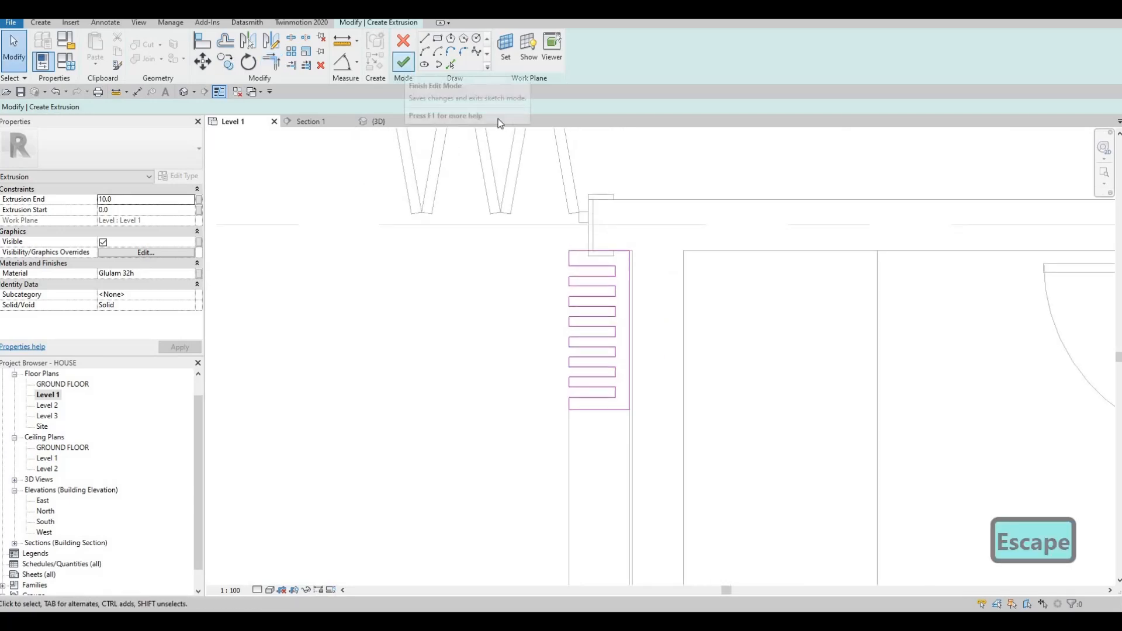
left_click(399, 65)
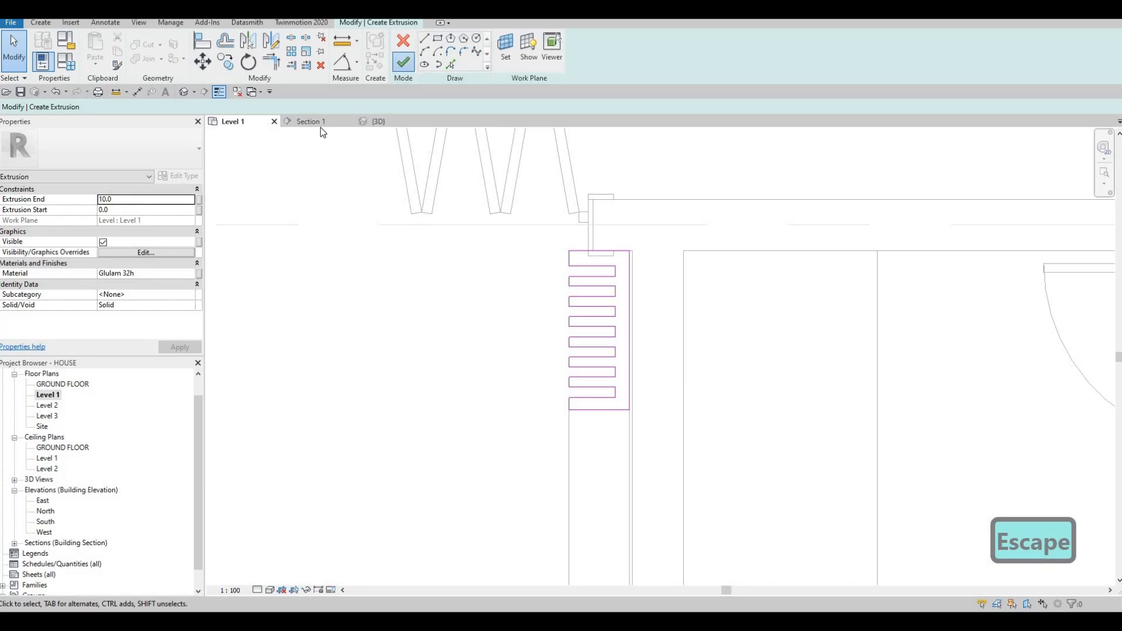
left_click(377, 121)
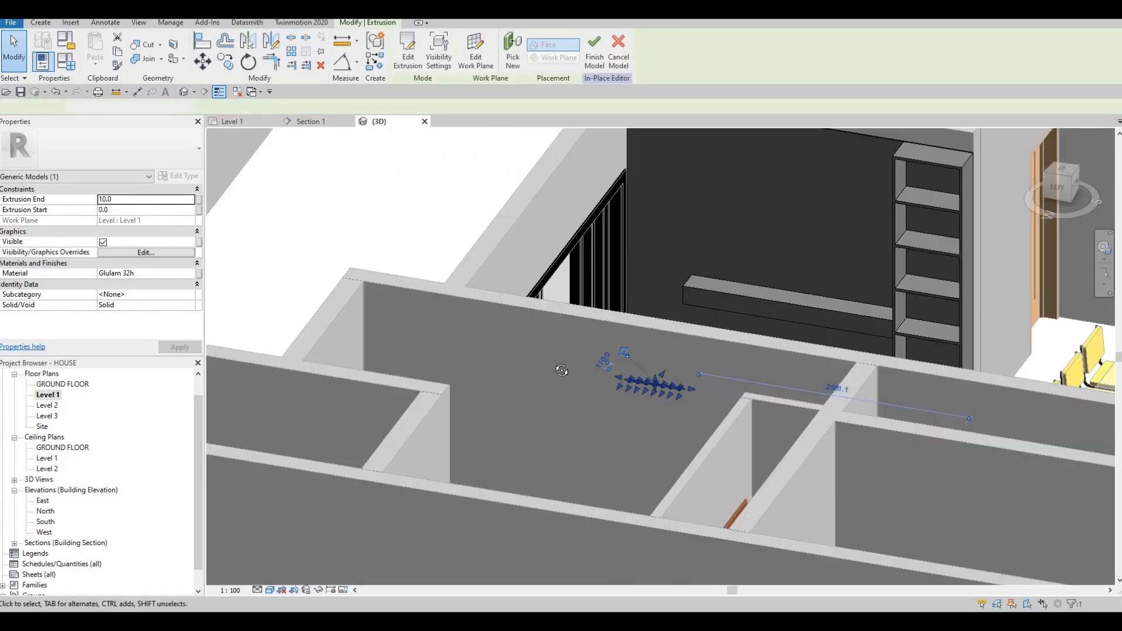
scroll(665, 377, "up", 5)
left_click_drag(656, 381, 673, 129)
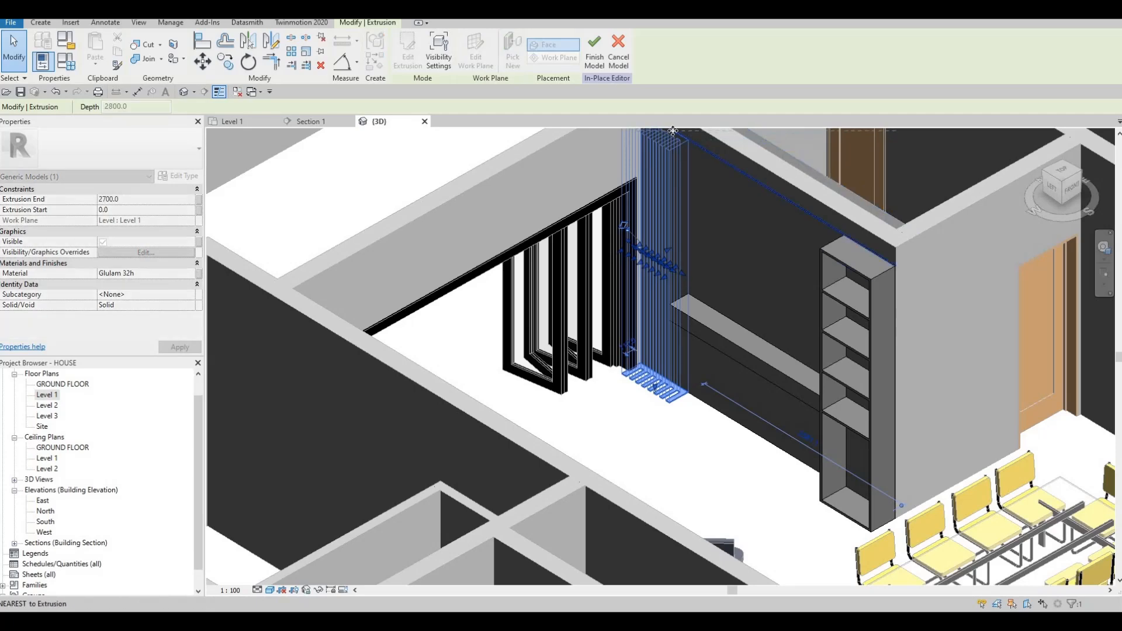
key("Escape")
key("Escape")
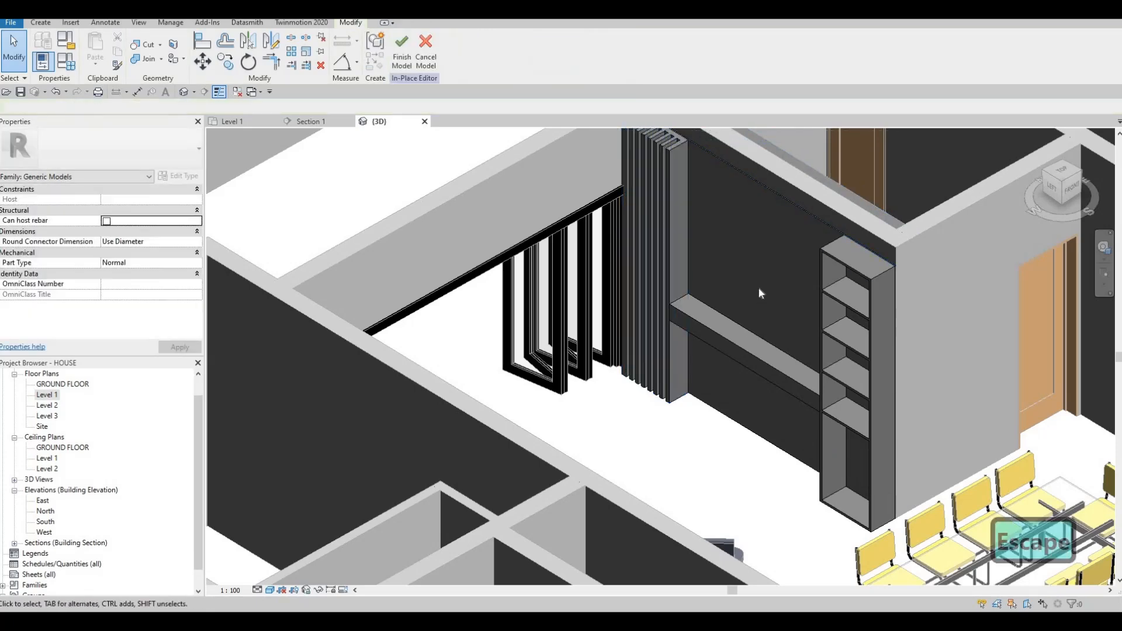
Examine the slatted extrusion beside the shelf box and shelving unit from different angles in the 3D view
middle_click_drag(672, 263, 673, 301, "shift")
key("Escape")
scroll(669, 198, "down", 1)
middle_click_drag(668, 199, 463, 337)
middle_click_drag(541, 393, 691, 326)
key("Escape")
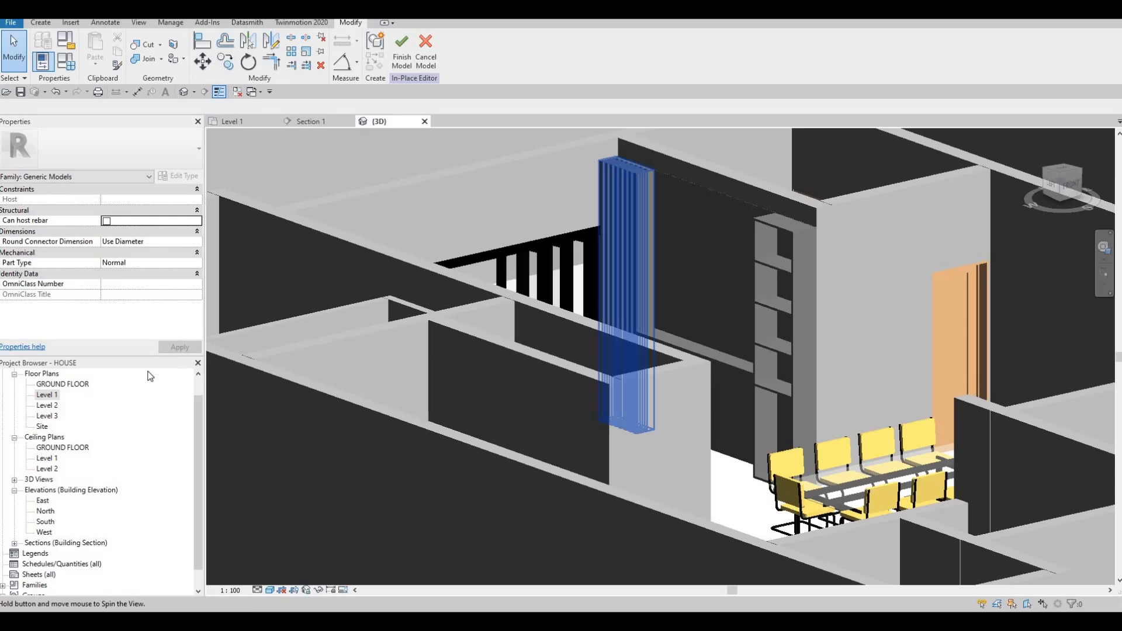
In the Section 1 view, edit the shelving unit's extrusion and sketch a rectangle from the slatted section's top corner to the top shelf's underside level
left_click(305, 121)
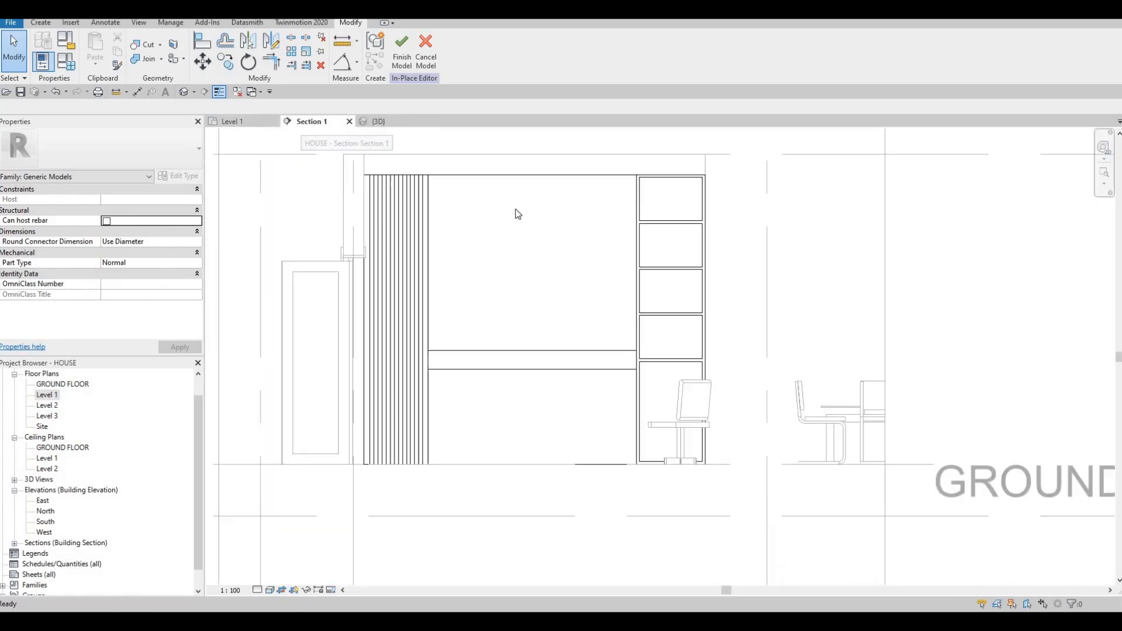
key("Escape")
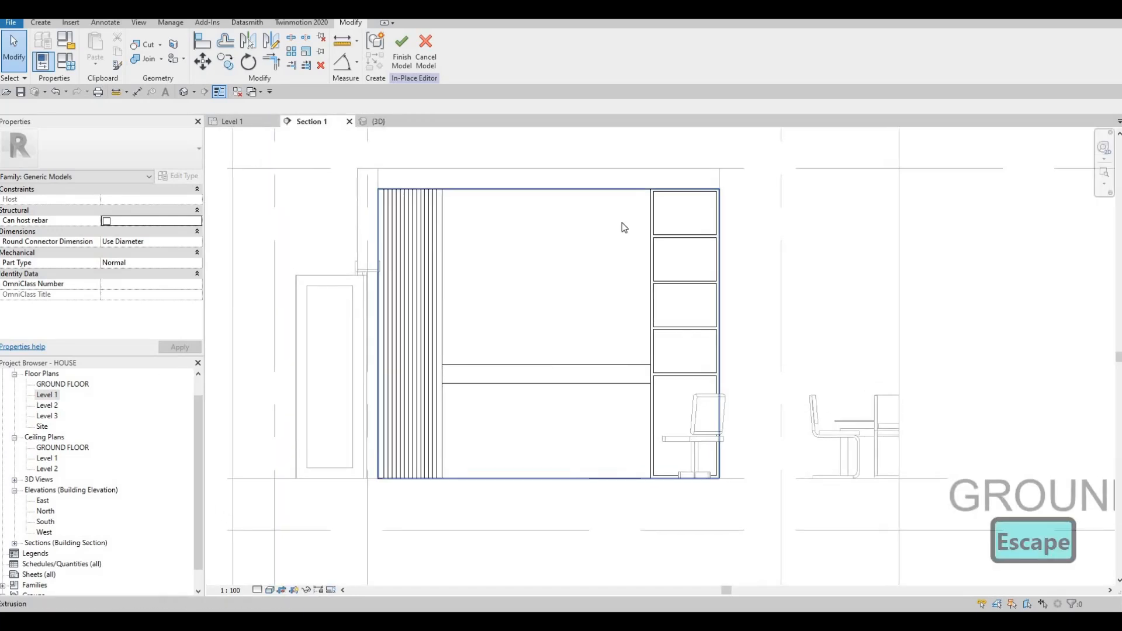
left_click(653, 229)
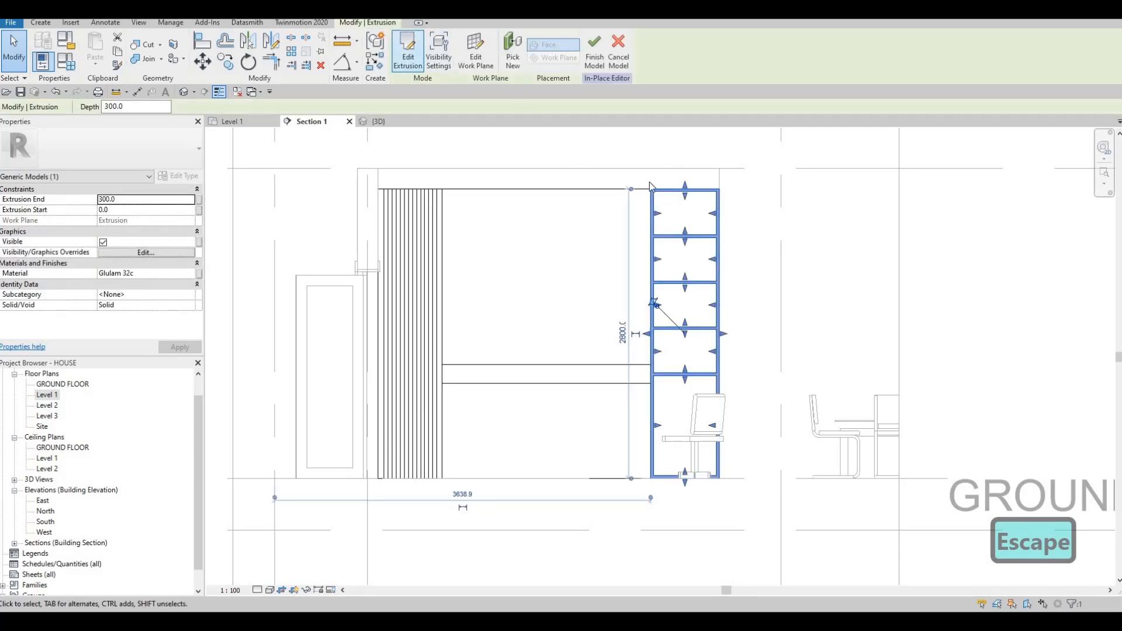
left_click(408, 53)
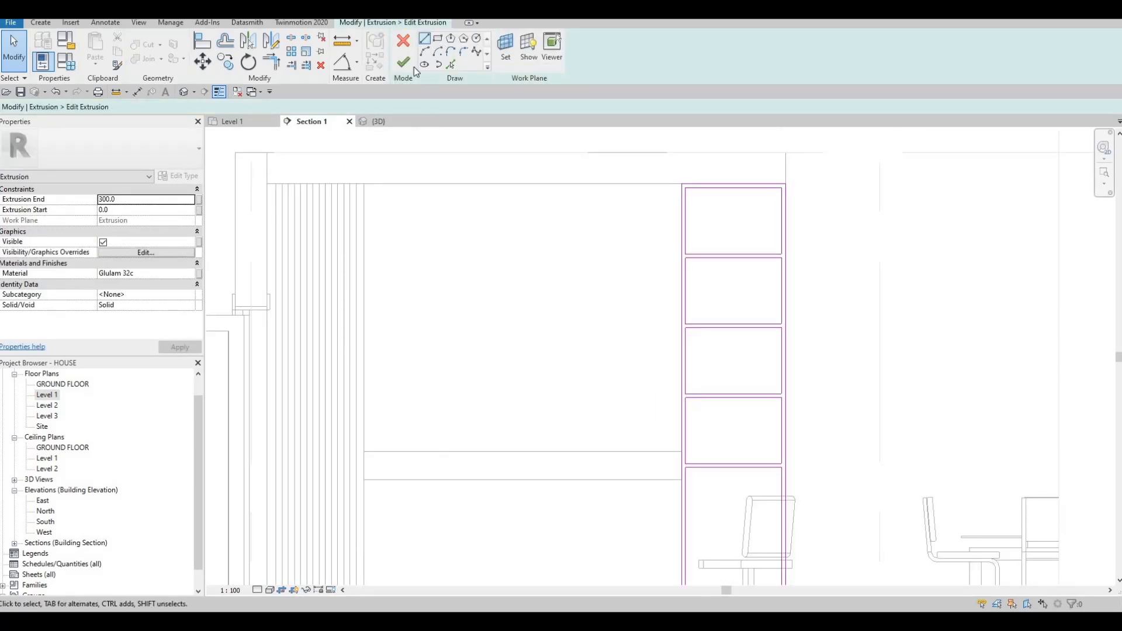
left_click(365, 185)
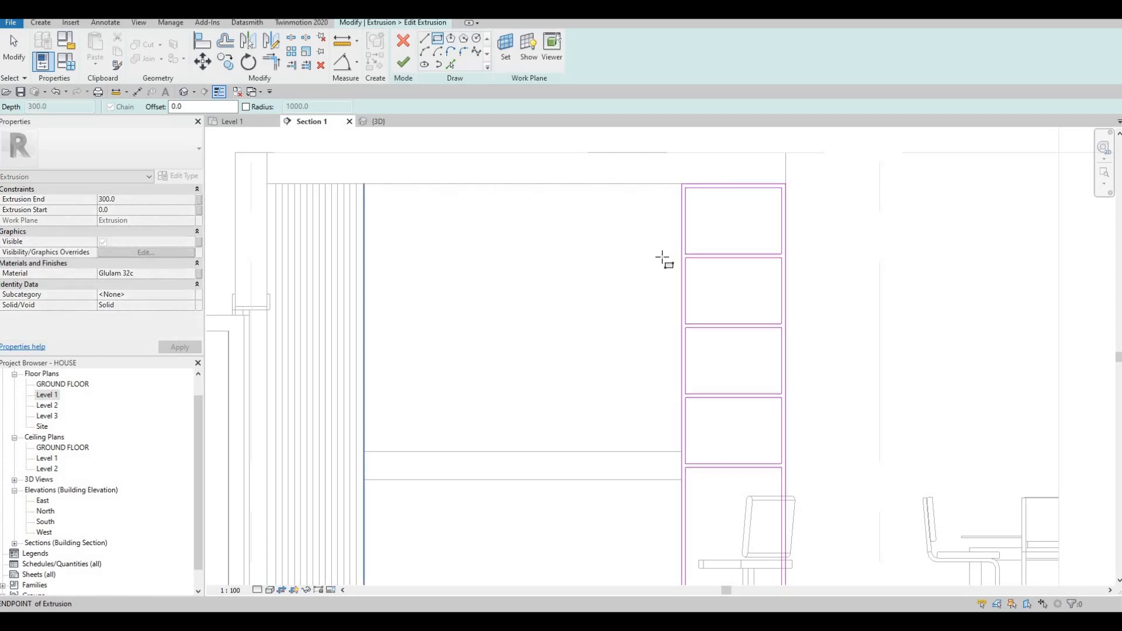
left_click(683, 257)
key("Escape")
key("Escape")
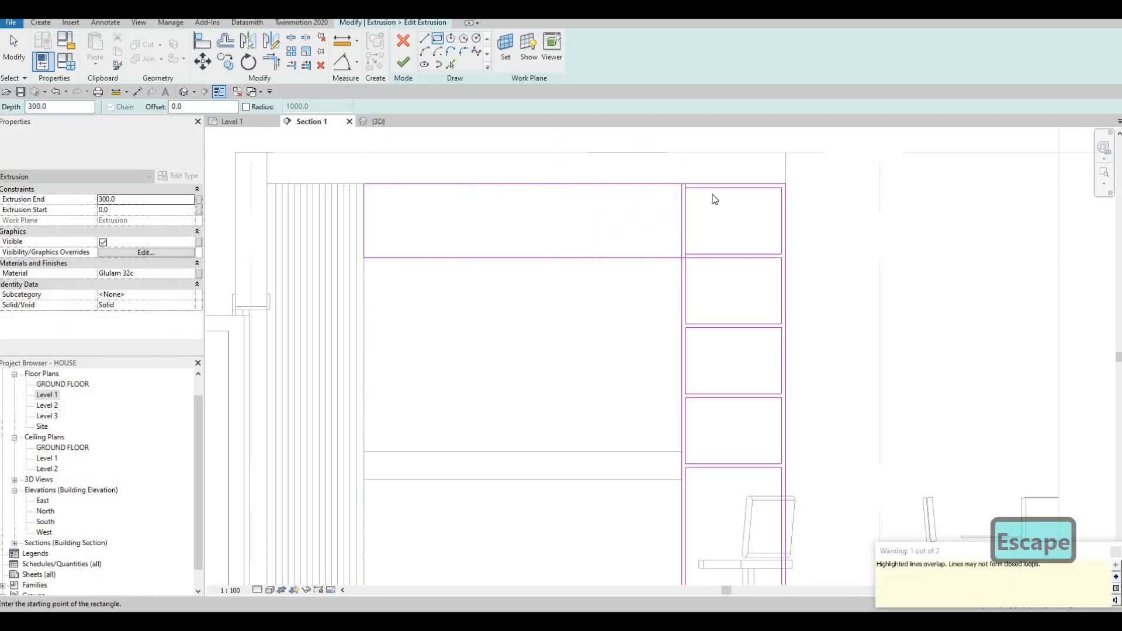
Try deleting the shelving unit's full-height outer line beside the new rectangle, and undo the deletion
scroll(714, 197, "up", 3)
left_click(714, 199)
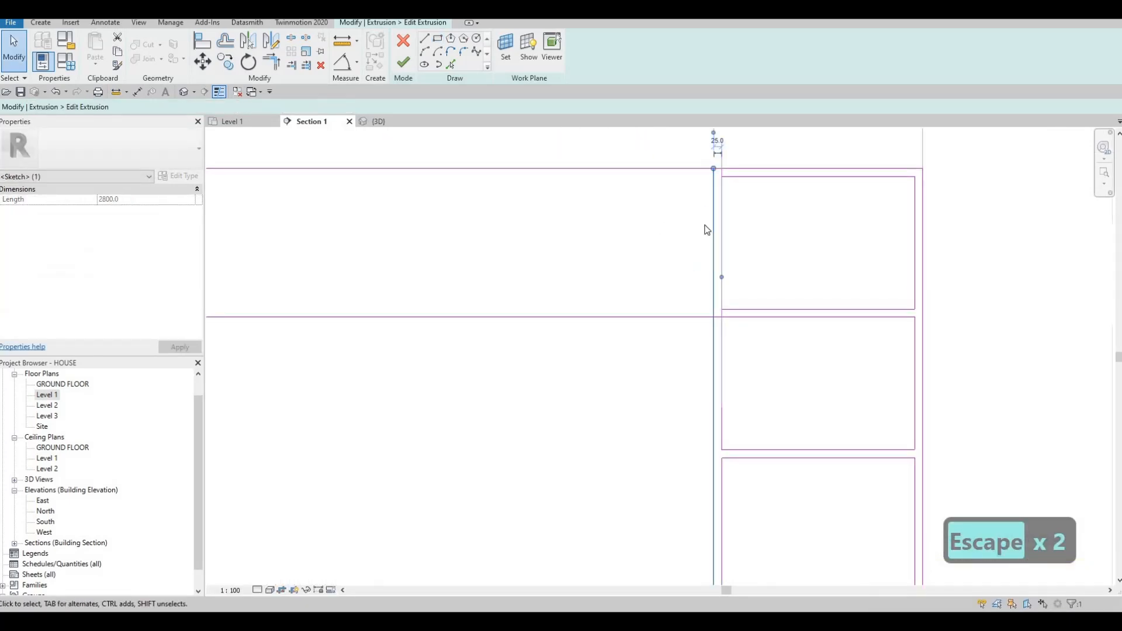
key("Delete")
scroll(743, 229, "down", 2)
key("Escape")
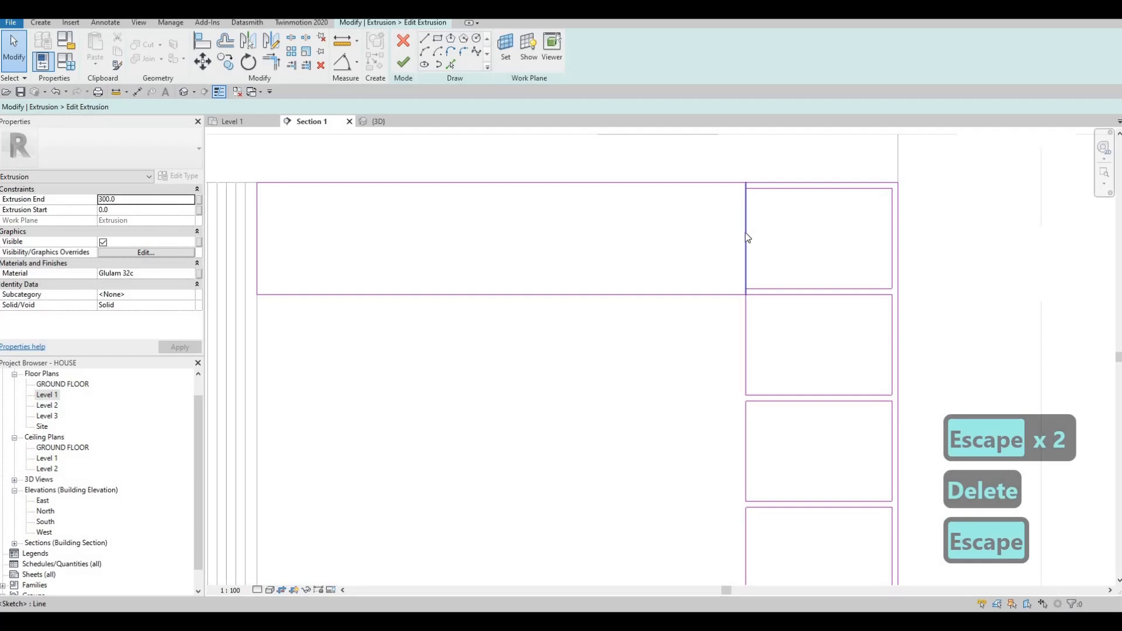
key("ctrl+z")
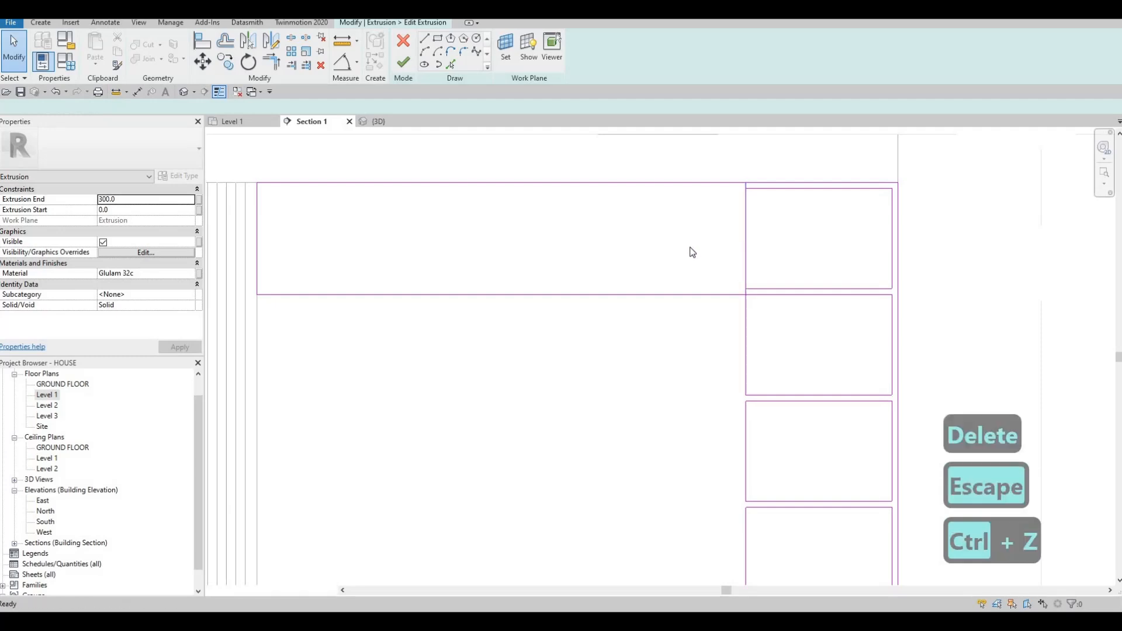
Shorten the new rectangle's lower line so that it ends on the shelving unit's outer vertical line
scroll(695, 275, "up", 2)
key("Escape")
middle_click_drag(692, 312, 693, 313)
key("Escape")
left_click(745, 312)
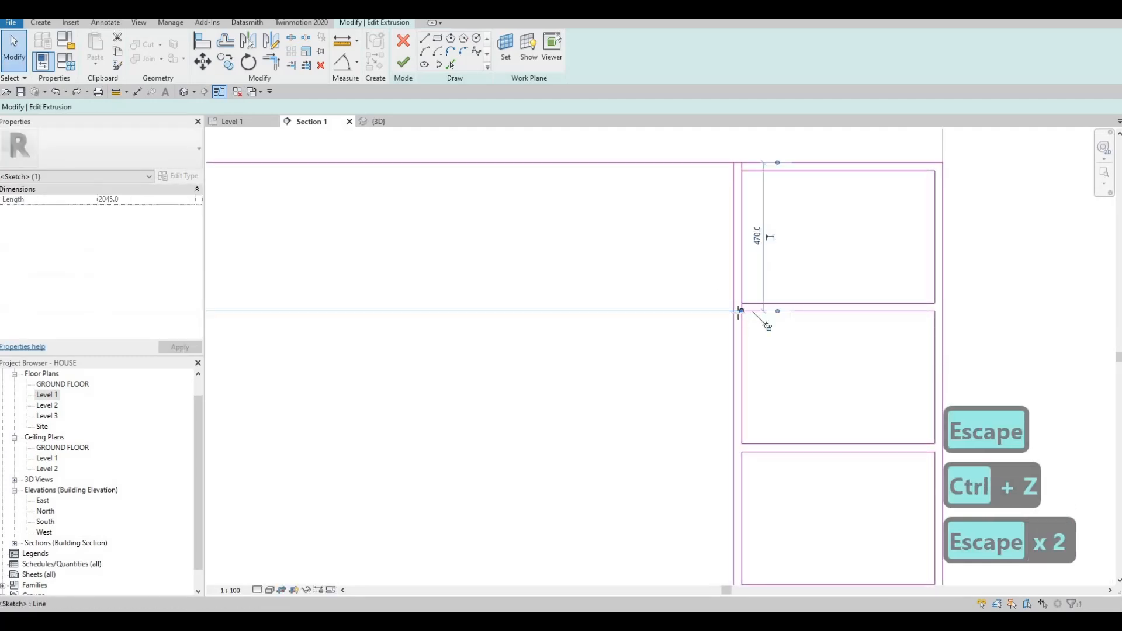
left_click_drag(742, 311, 734, 310)
key("Escape")
Sketch an inner rectangle offset 25 mm inside the new upper rectangle
scroll(713, 239, "down", 3)
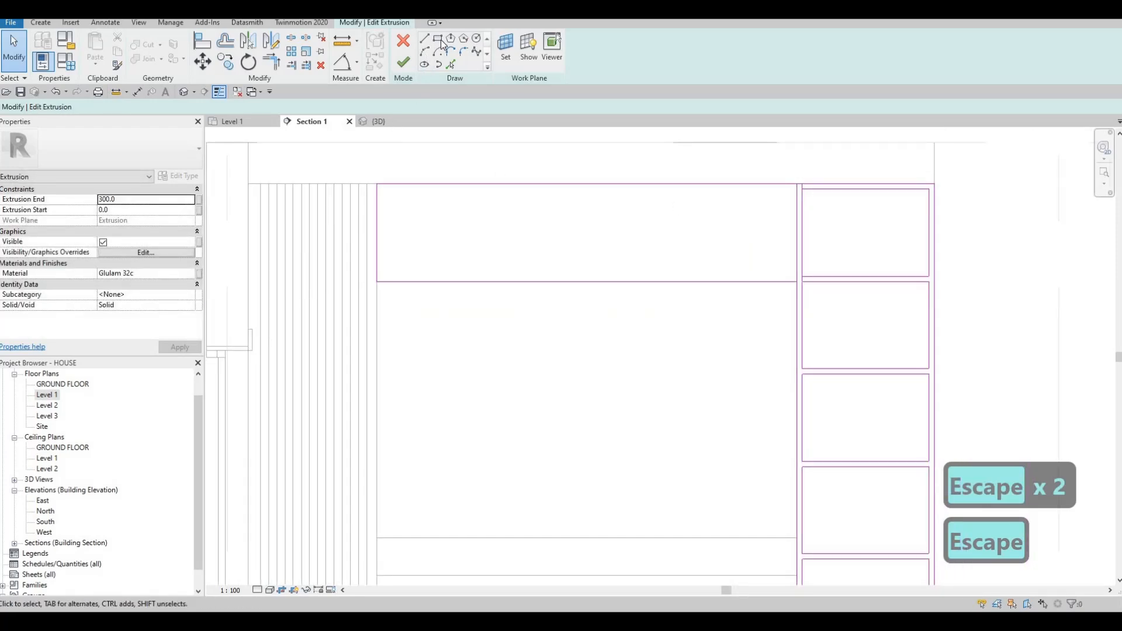
left_click(438, 39)
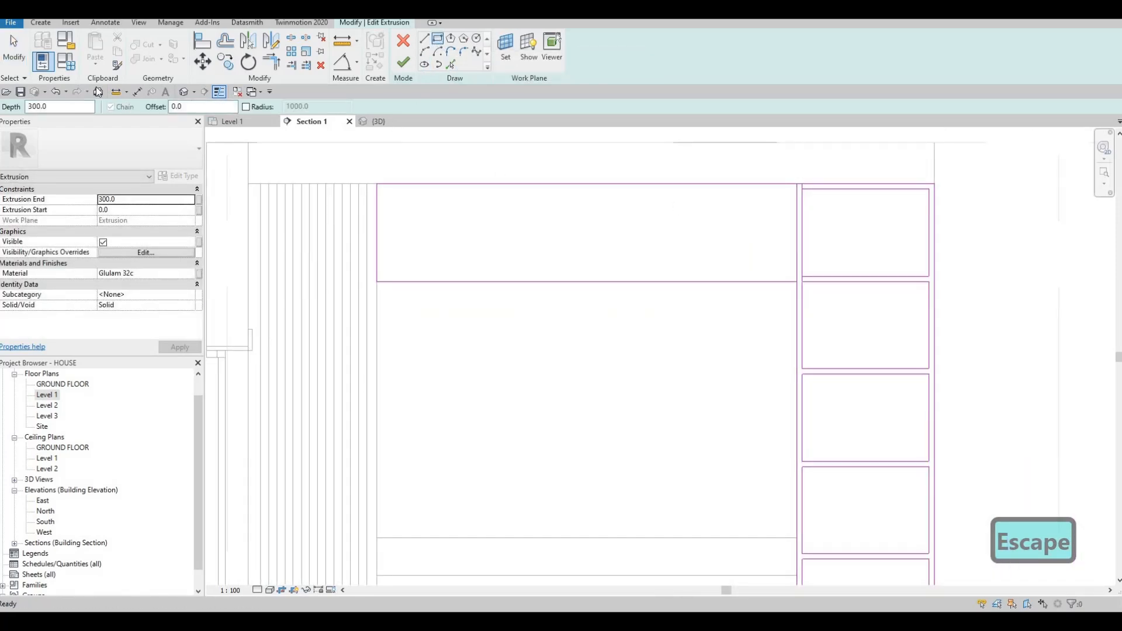
type("25")
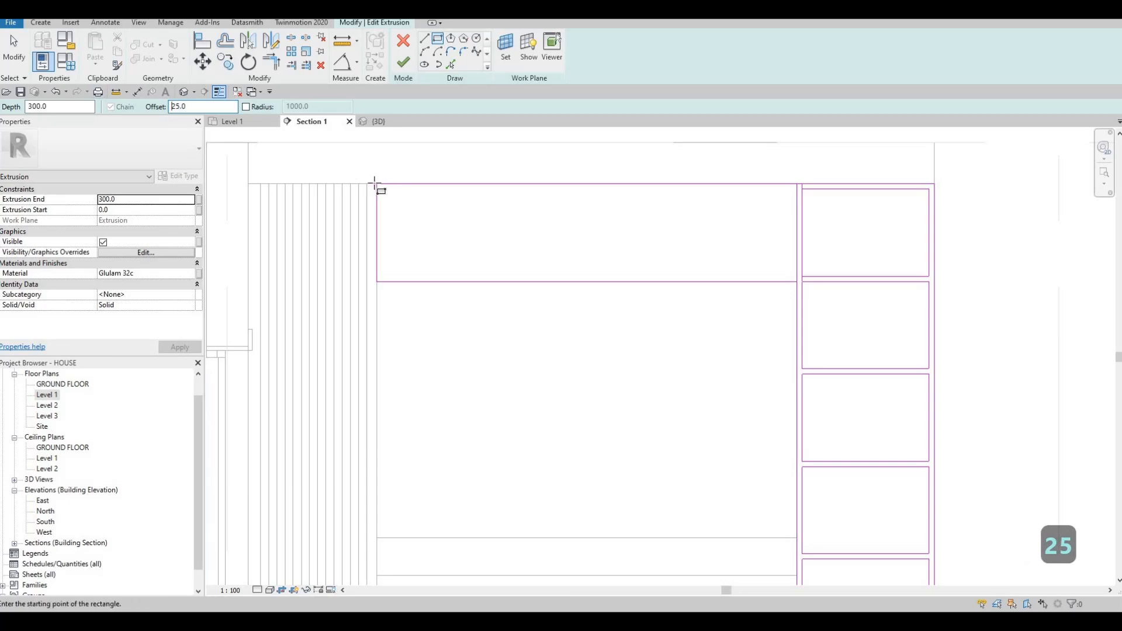
left_click(374, 185)
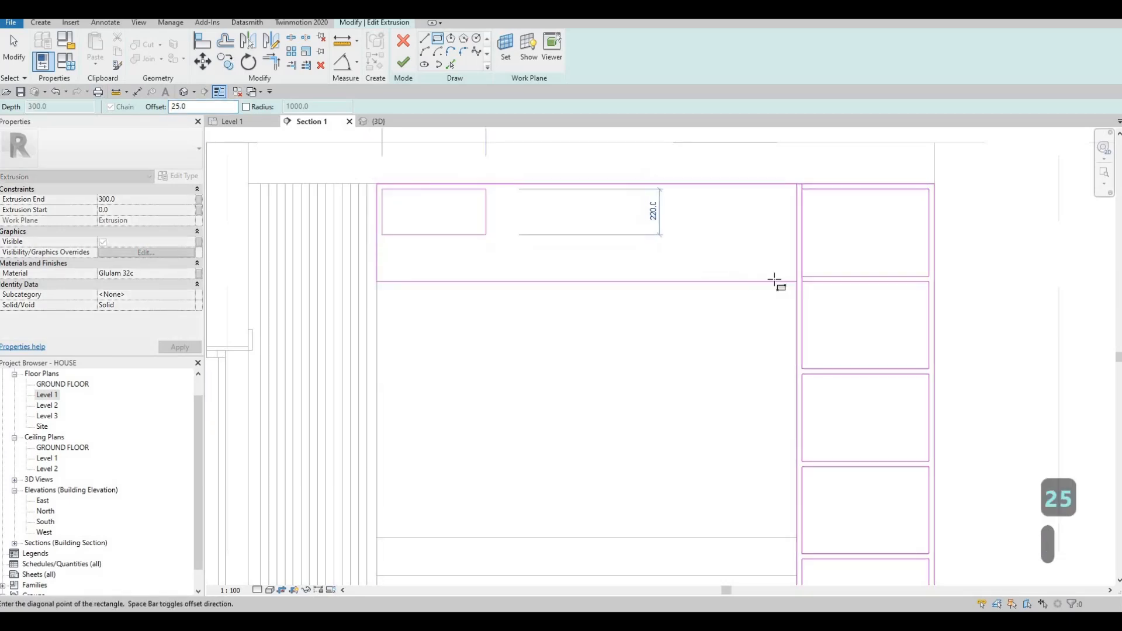
left_click(739, 276)
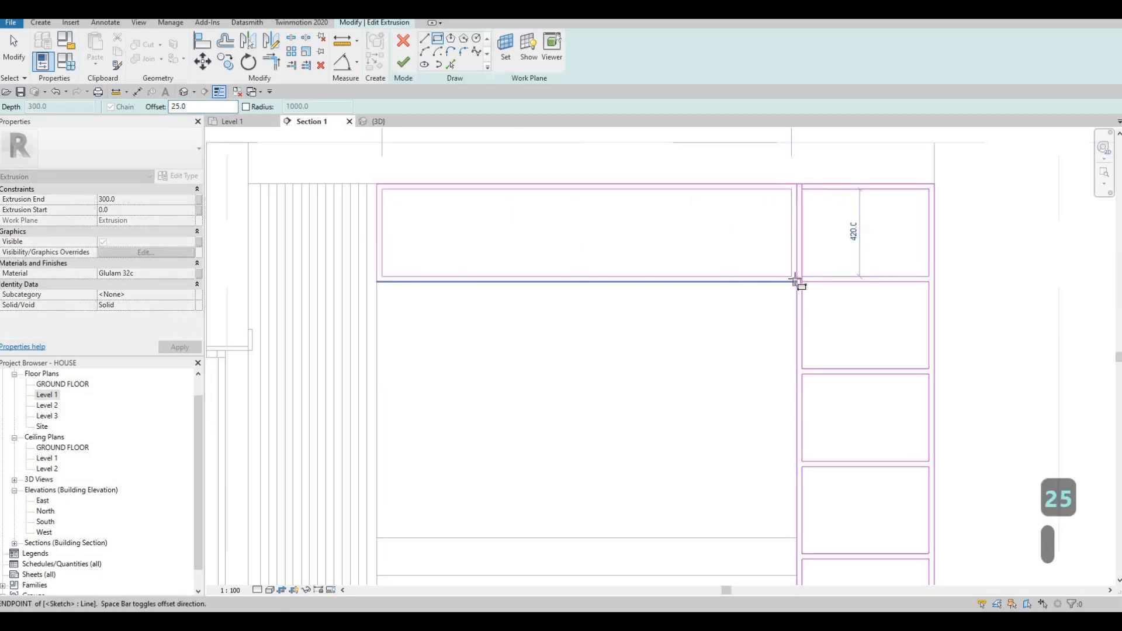
key("Escape")
key("Escape")
key("Escape")
Delete the inner rectangle's short vertical edge nearest the shelving unit
scroll(796, 212, "up", 2)
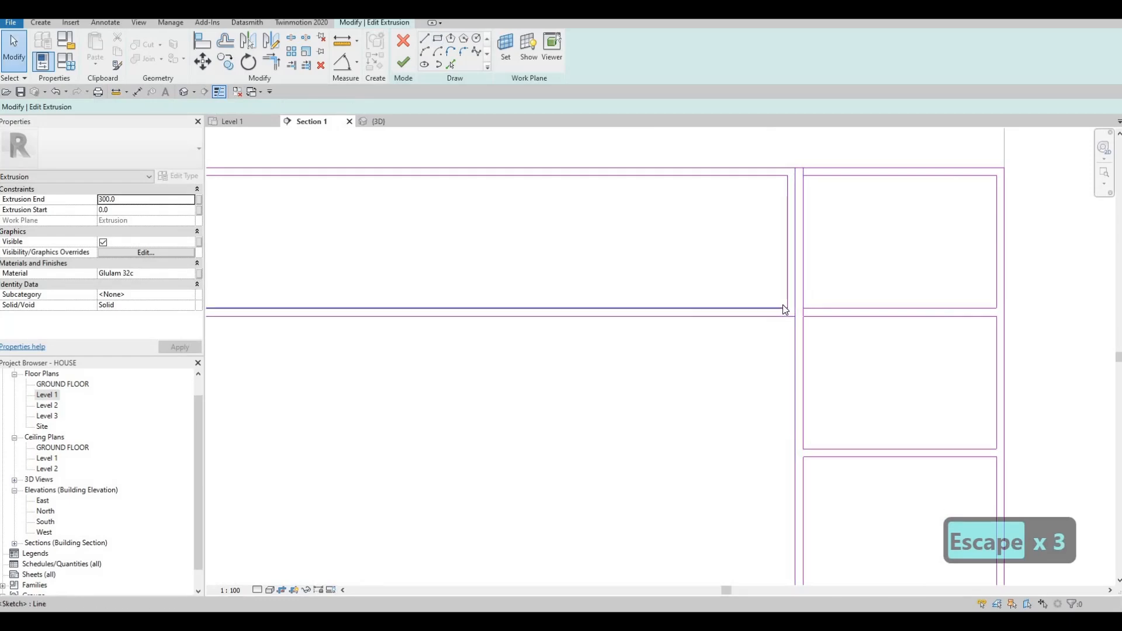
left_click(786, 272)
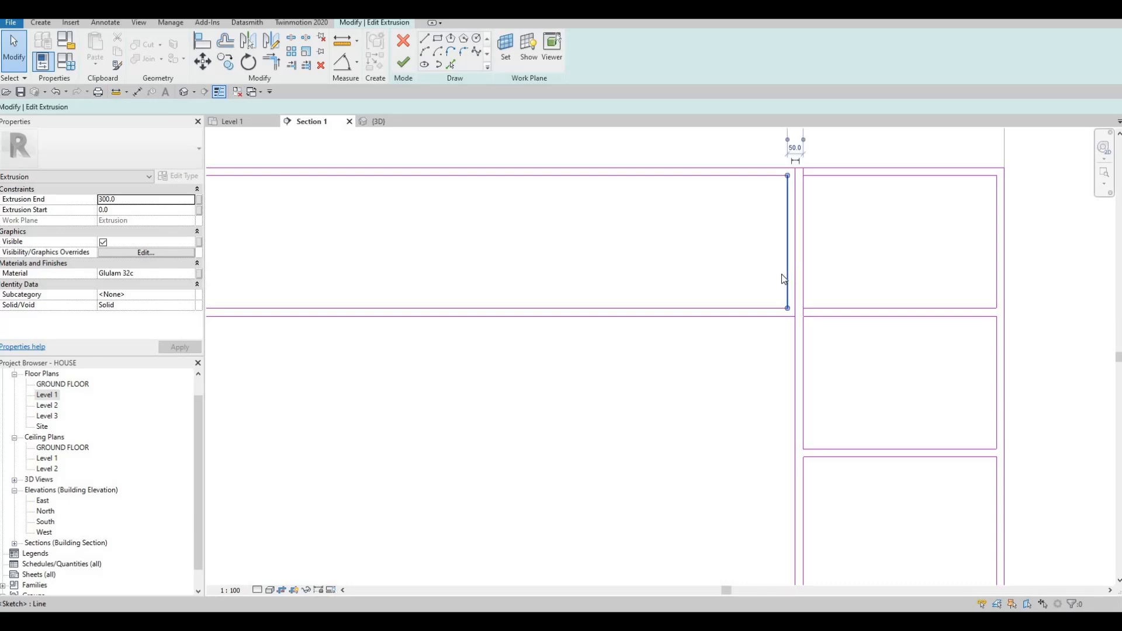
key("Delete")
scroll(784, 209, "up", 1)
key("Escape")
key("Escape")
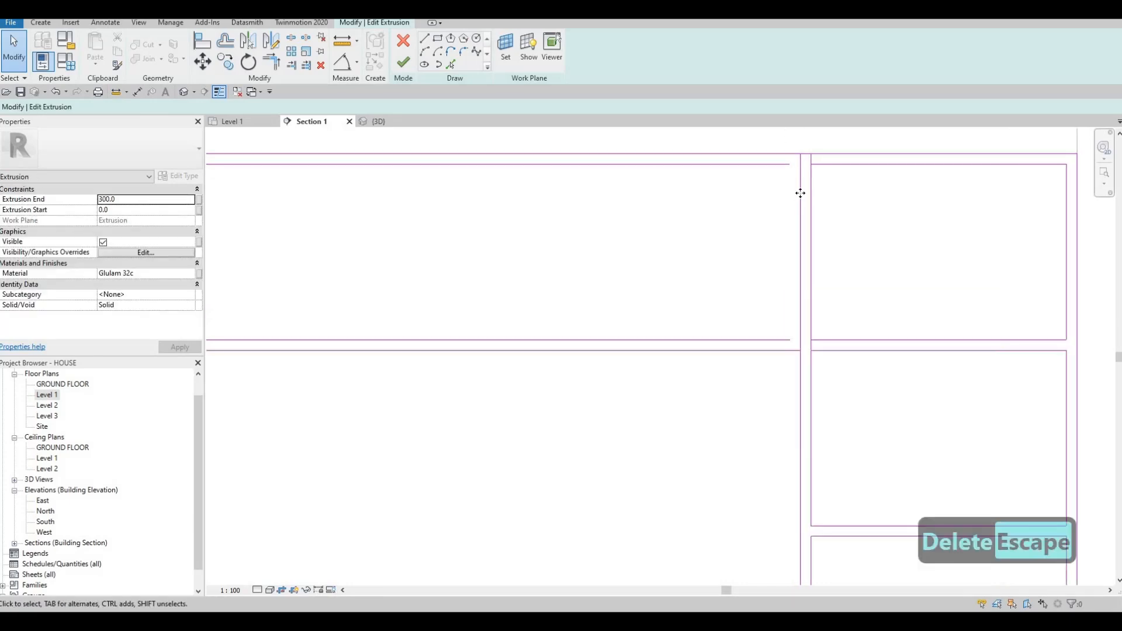
Shorten the shelving unit's outer vertical line to start at the upper rectangle's lower edge, and delete the 470 mm line crossing the junction
left_click(801, 162)
left_click_drag(799, 249, 801, 344)
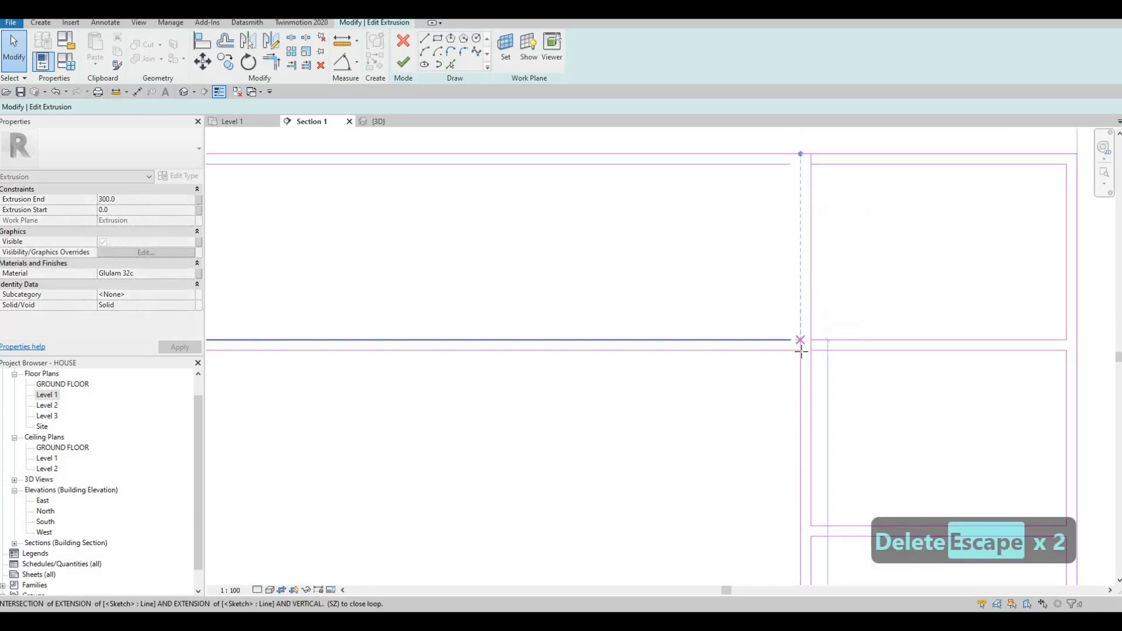
key("Escape")
left_click(810, 288)
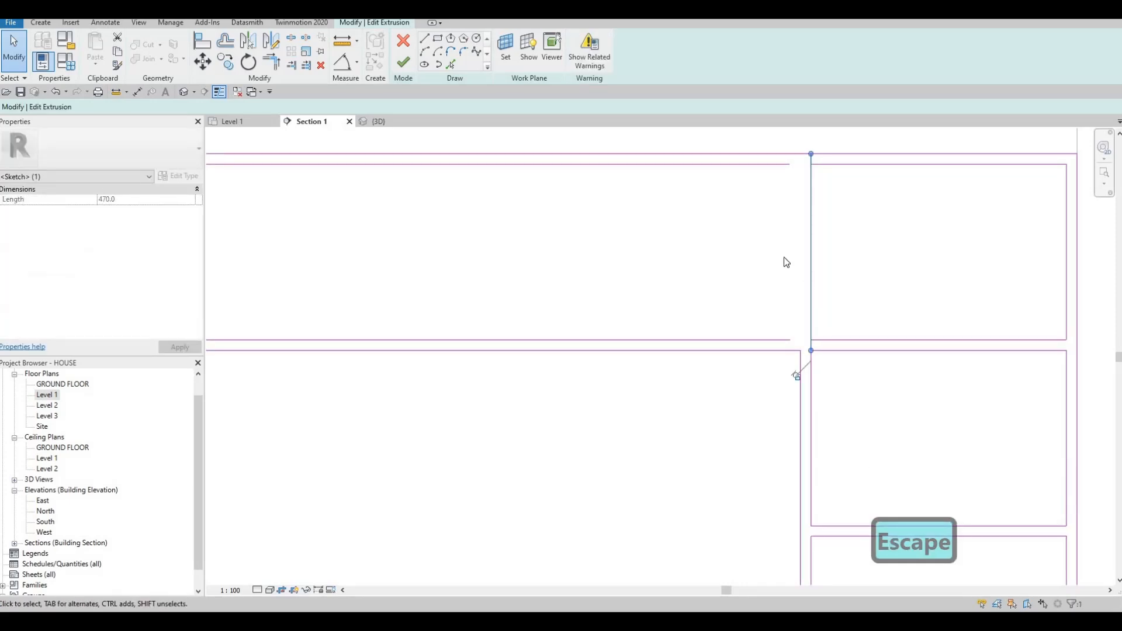
key("Delete")
key("Escape")
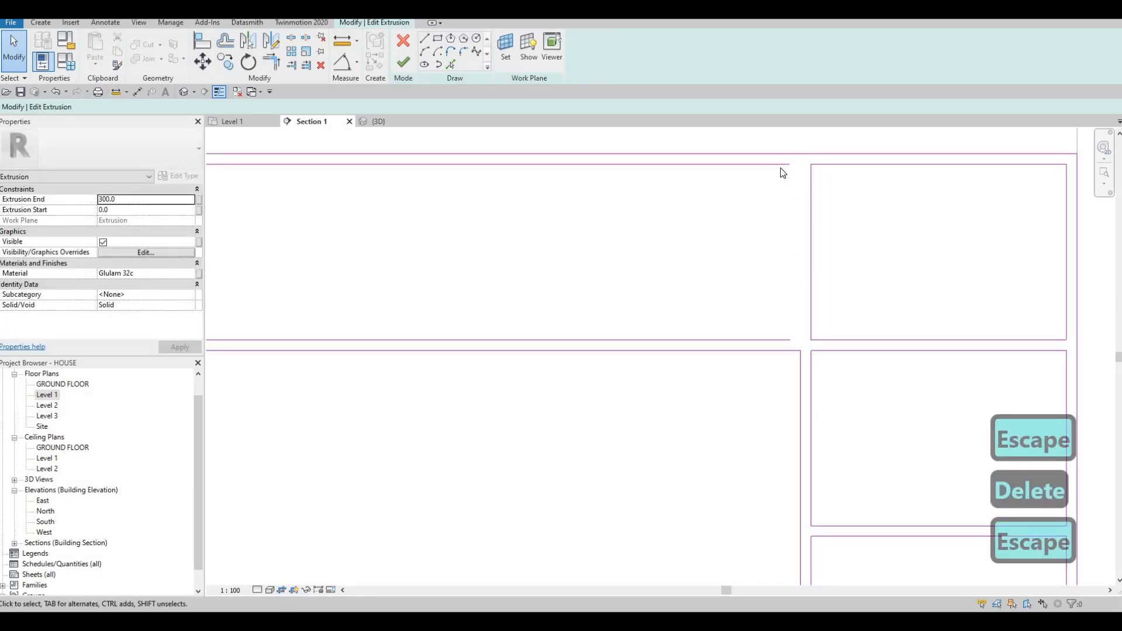
Copy the top shelf compartment's vertical edge 25 mm toward the open end of the inner rectangle
left_click(812, 313)
key("c")
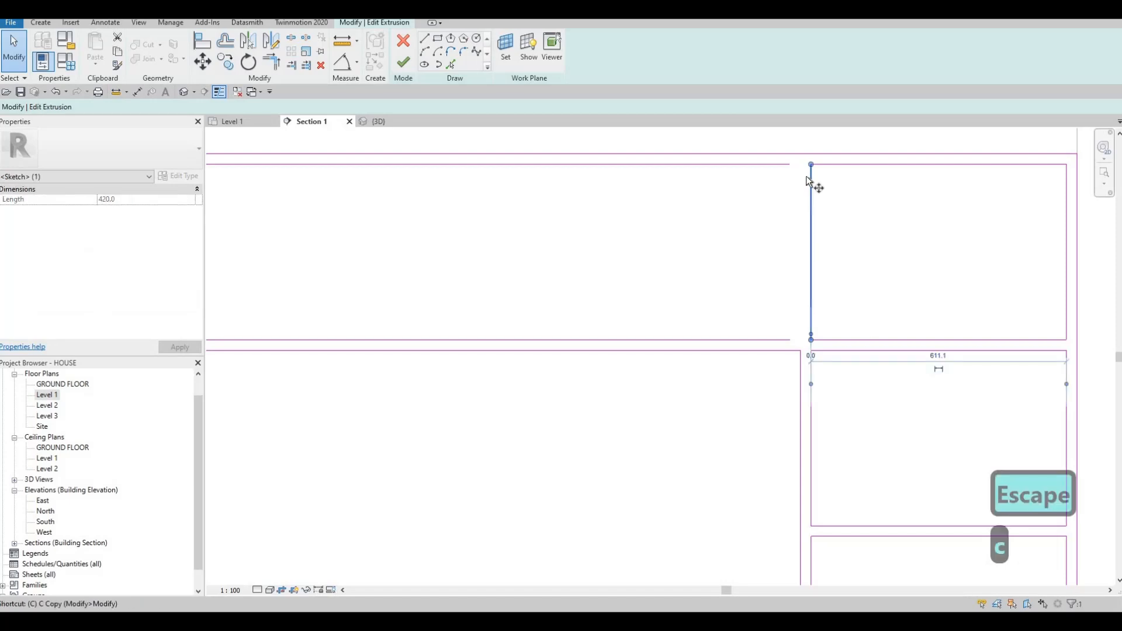
key("o")
left_click(799, 166)
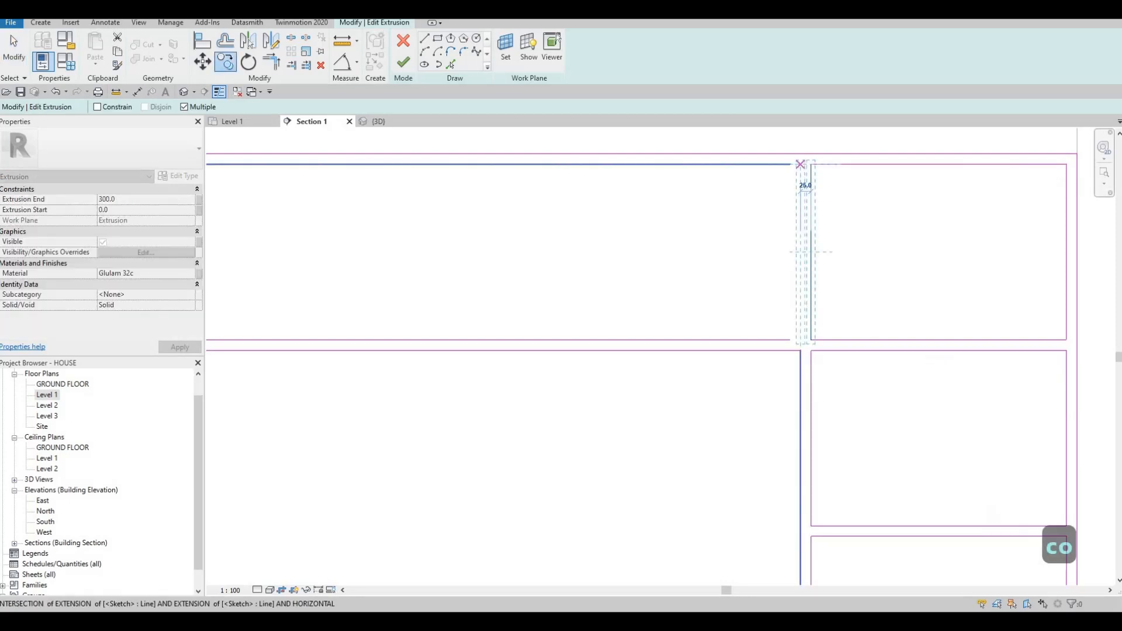
type("25")
key("Return")
key("Escape")
key("Escape")
key("Escape")
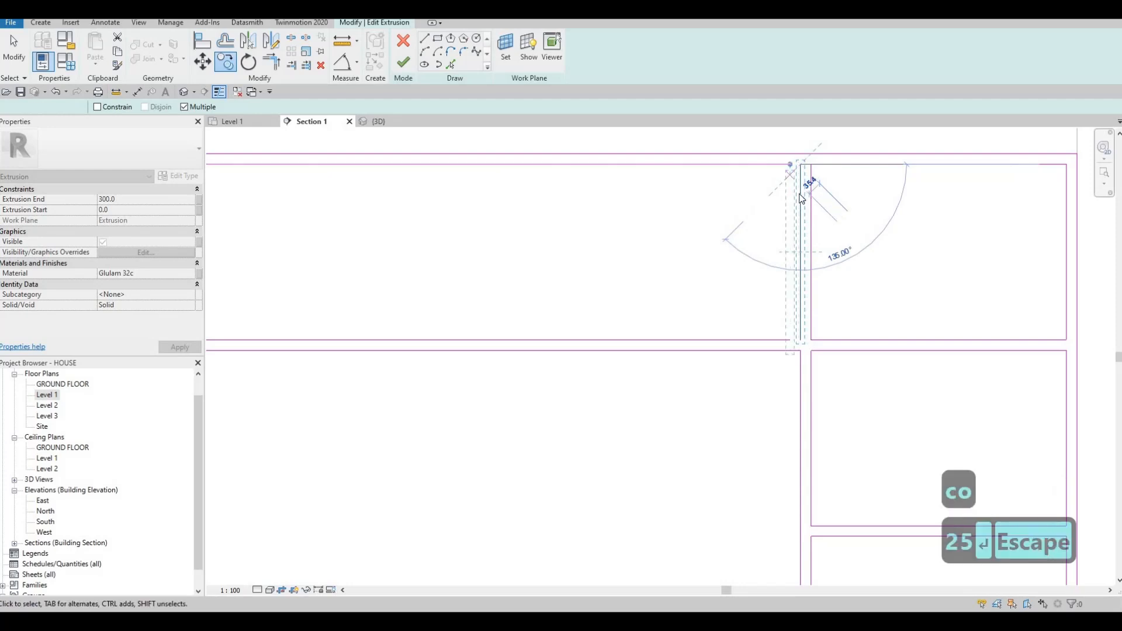
key("Escape")
Trim the copied edge and the inner rectangle's upper and lower lines together into closed corners
key("t")
key("r")
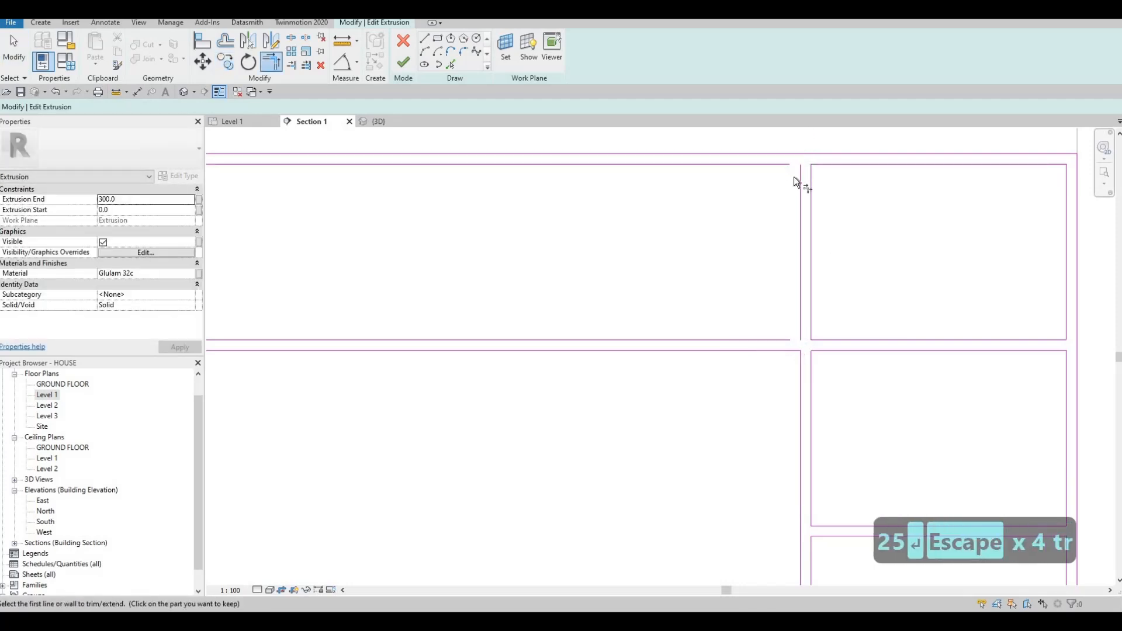
left_click(802, 250)
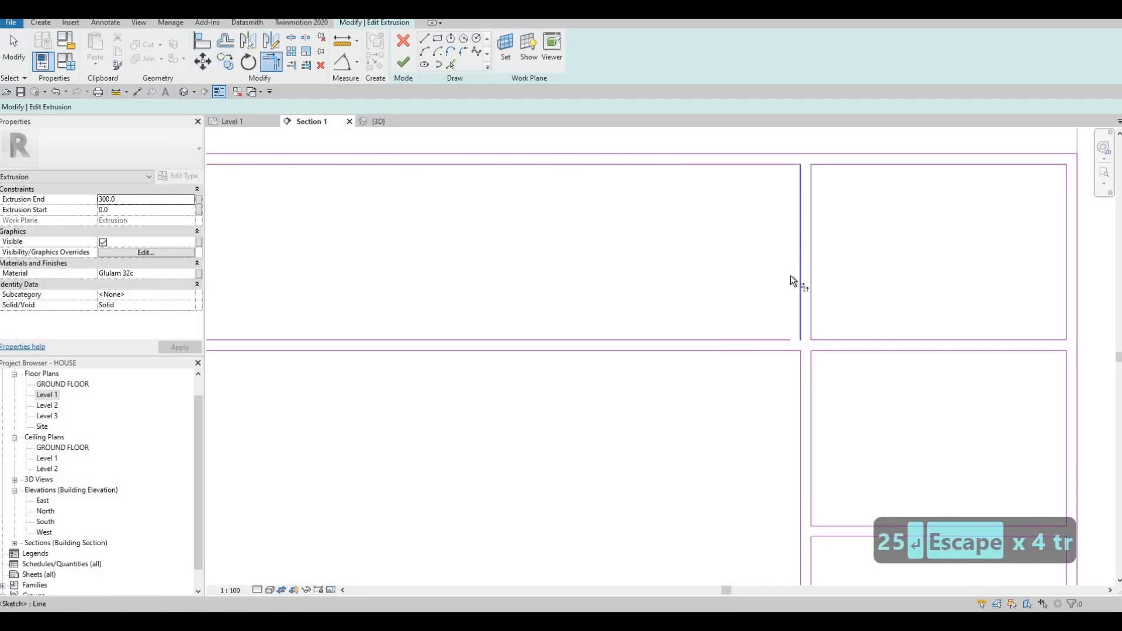
left_click(739, 339)
scroll(842, 292, "down", 2)
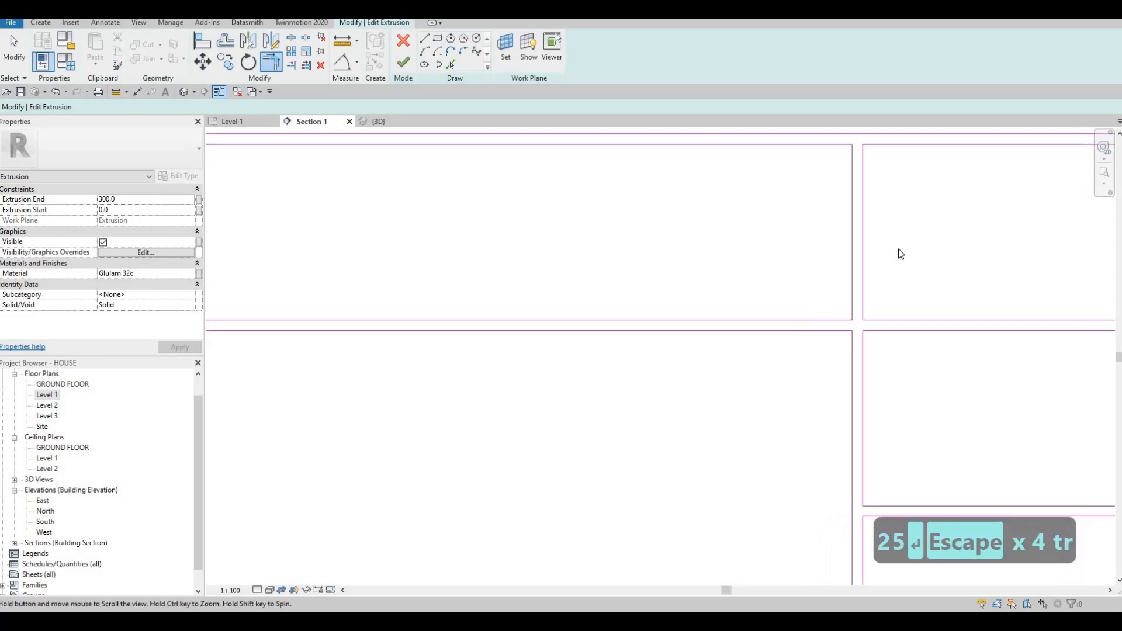
key("Escape")
key("Escape")
Copy the pair of divider lines beside the top shelf compartment three times along the upper shelf, spaced one compartment width apart
left_click_drag(806, 228, 800, 231)
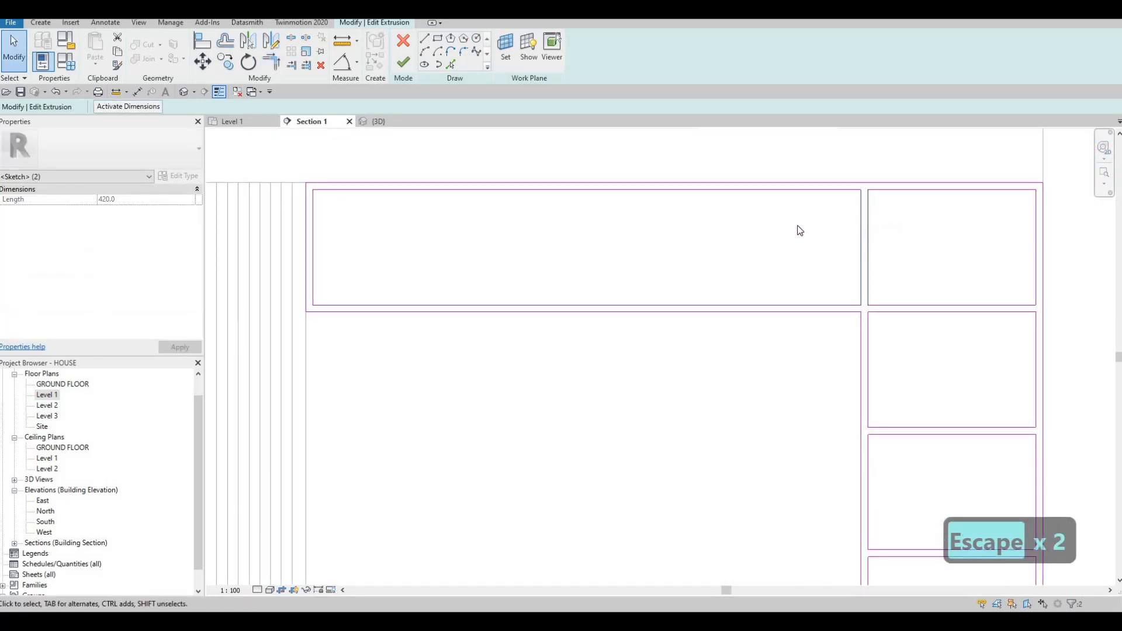
key("c")
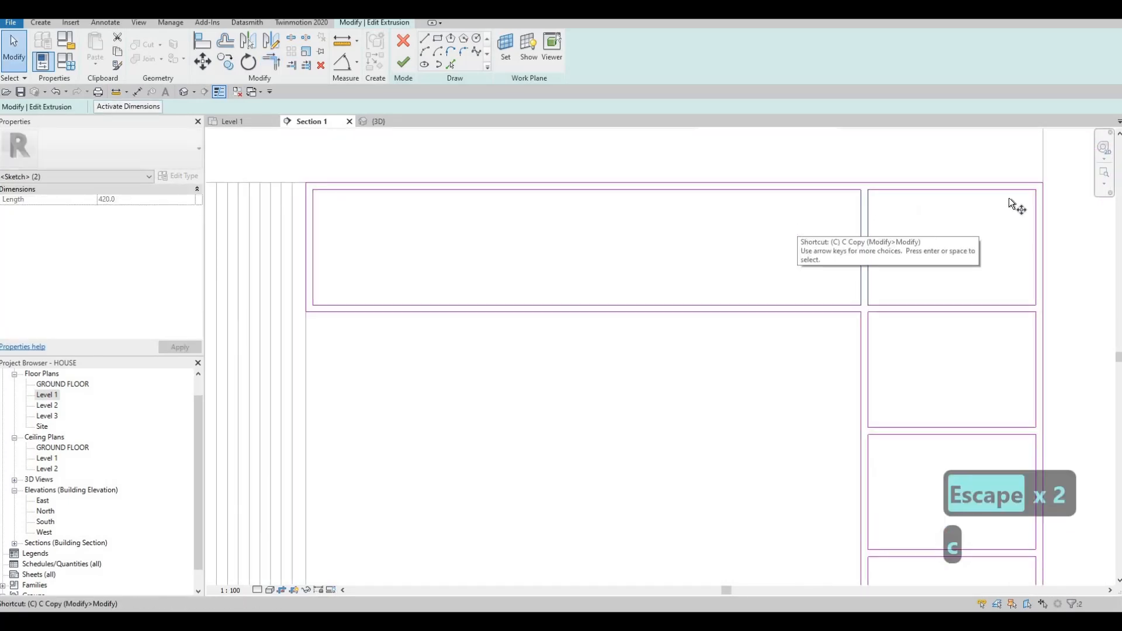
key("o")
left_click(1036, 188)
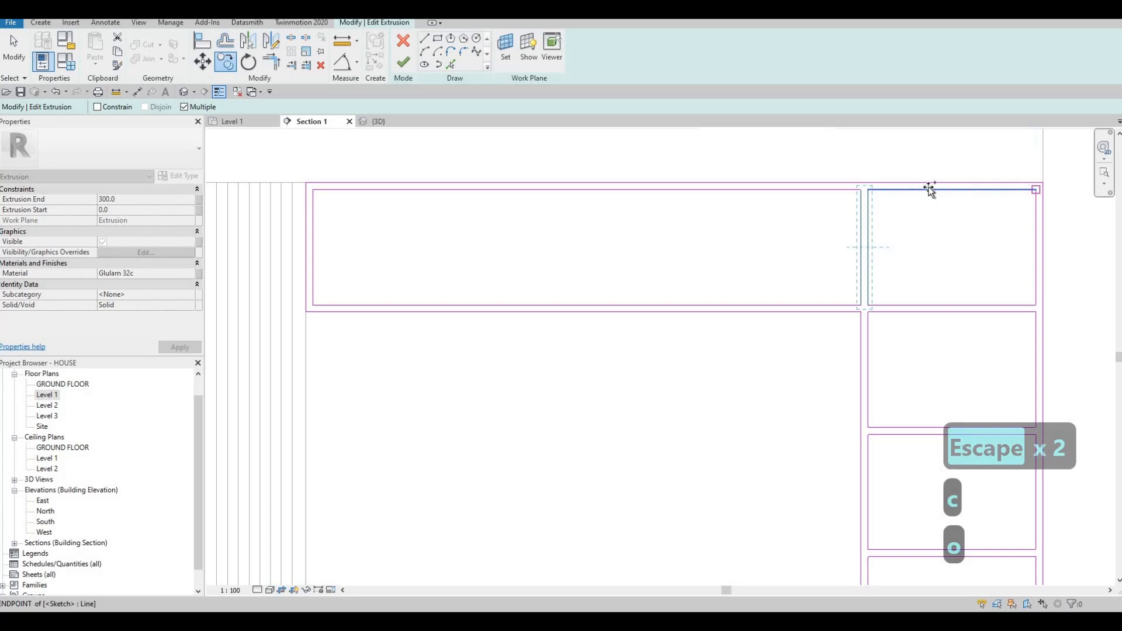
left_click(862, 189)
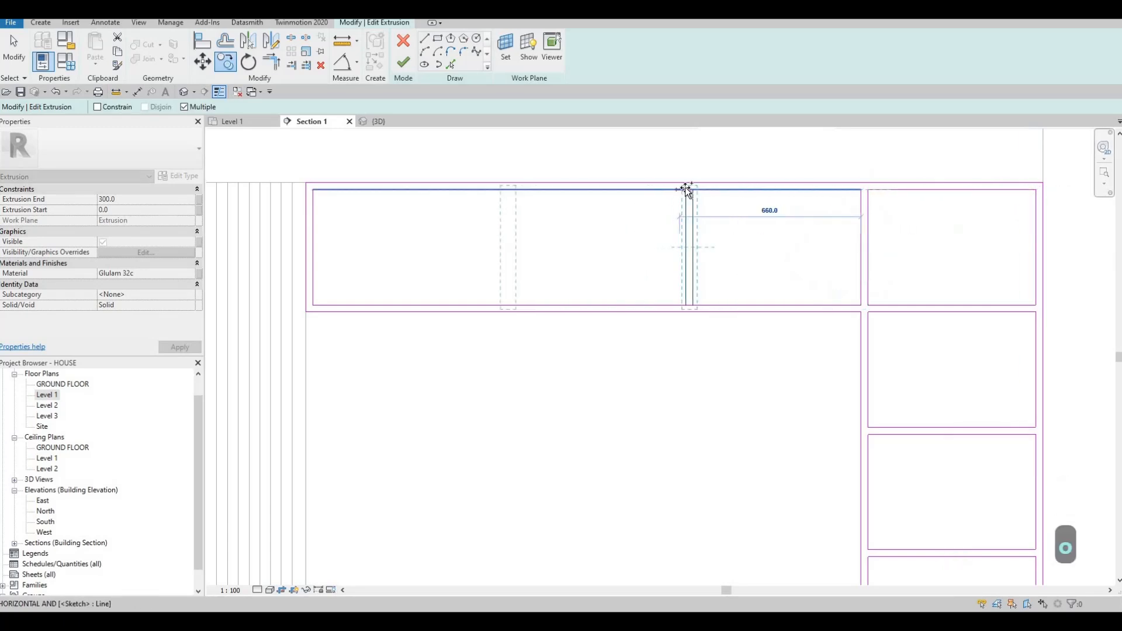
left_click(618, 191)
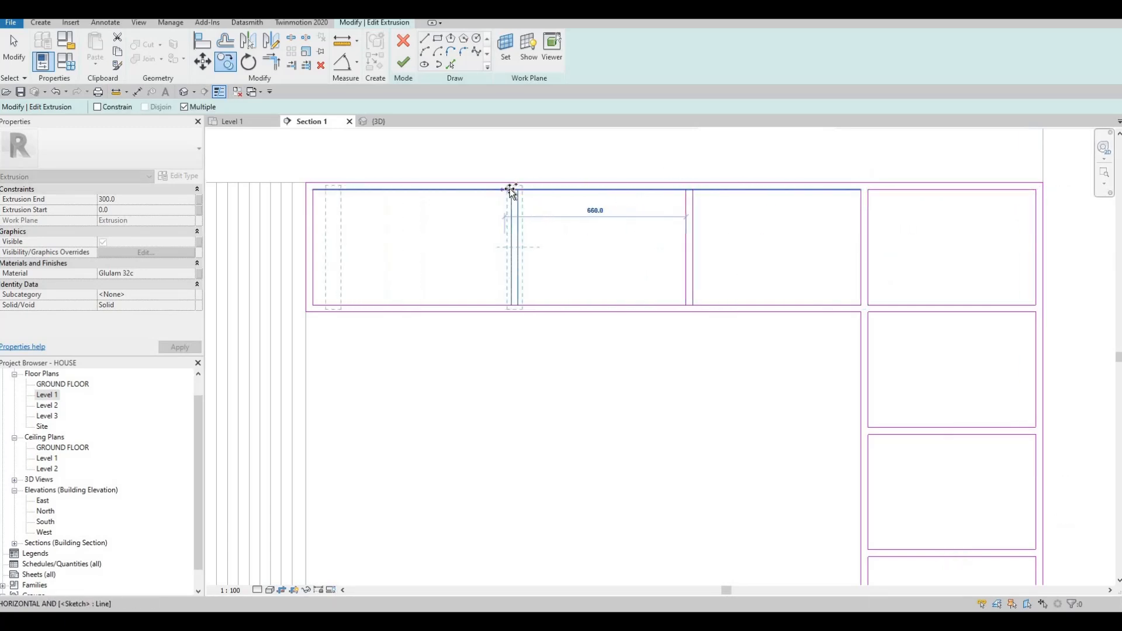
left_click(511, 190)
key("Escape")
key("Escape")
middle_click_drag(396, 240, 508, 238)
key("Escape")
scroll(467, 238, "down", 1)
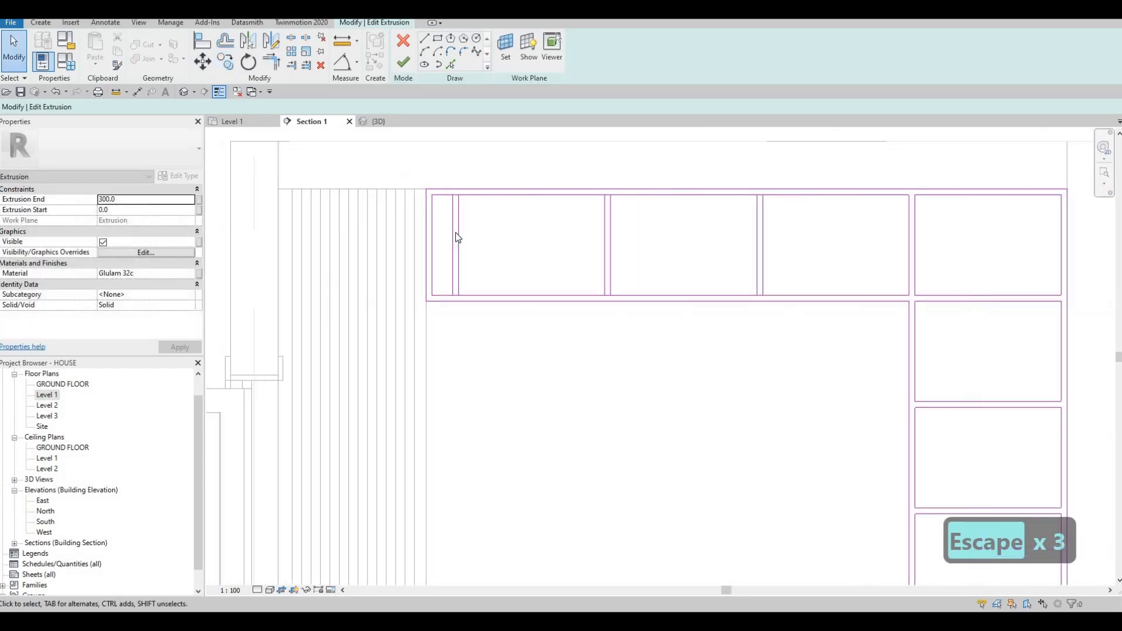
scroll(468, 240, "down", 1)
Delete the upper shelf's divider pair nearest the slats and nudge the remaining two pairs slightly toward the slats
key("Escape")
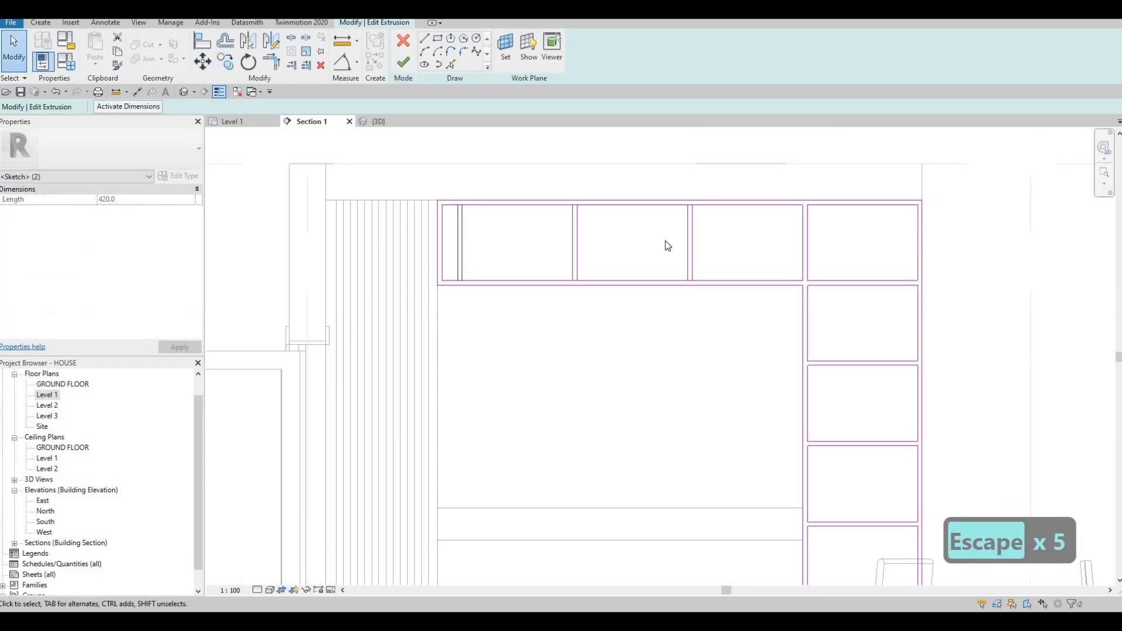
key("Delete")
left_click_drag(724, 243, 541, 226)
key("Left")
key("Left")
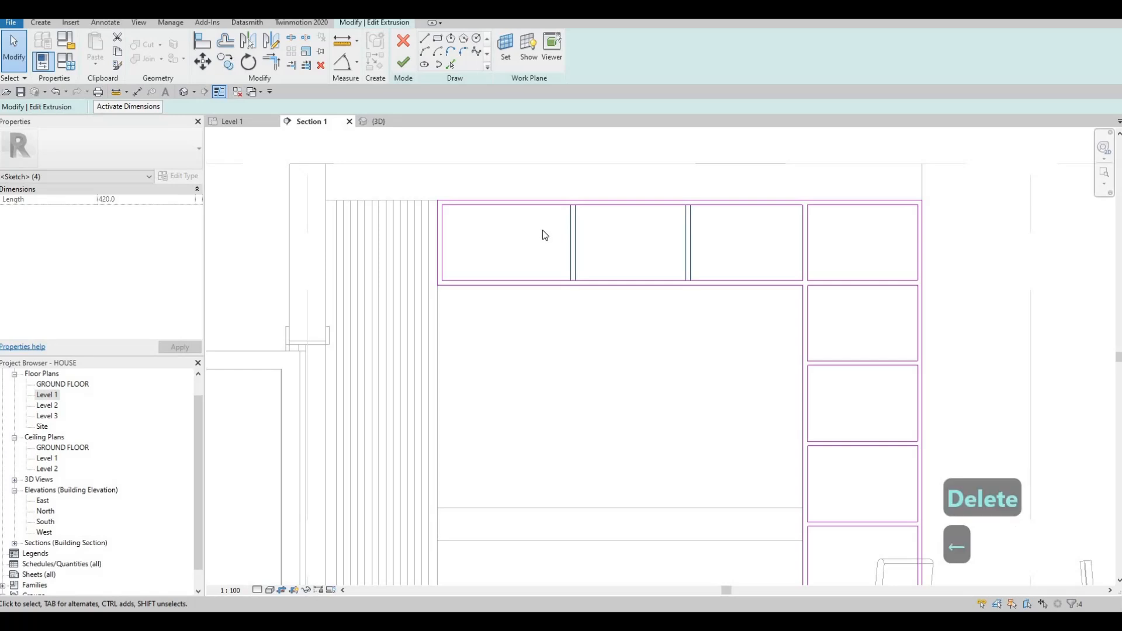
key("Escape")
key("Escape")
key("Escape")
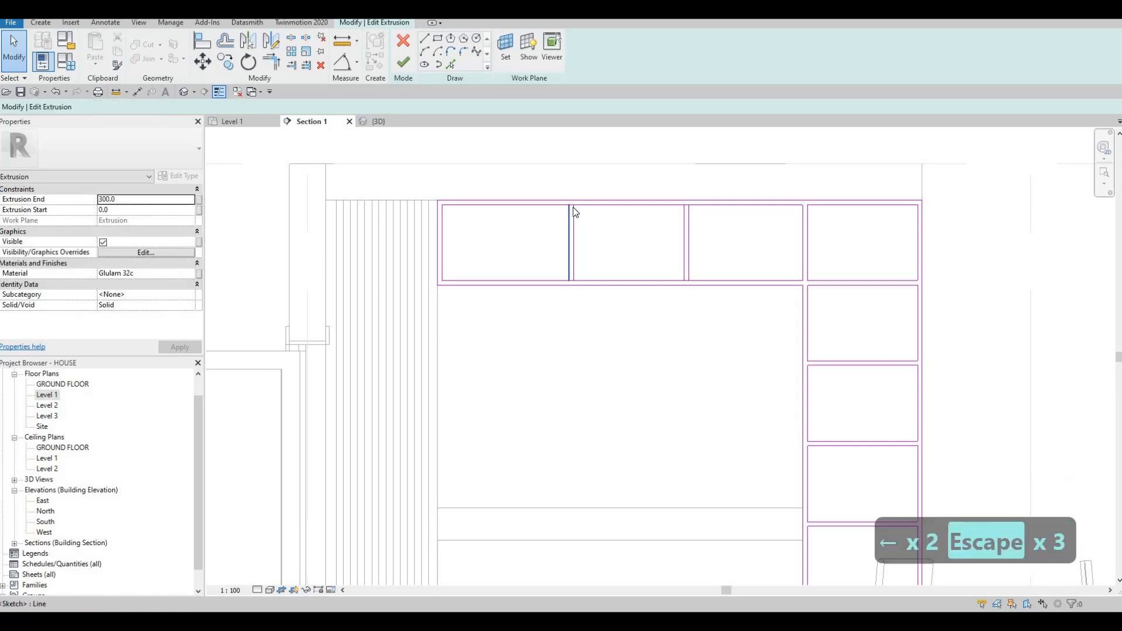
Split the upper shelf's inner top and bottom lines at the edge of each divider farther from the slats
key("s")
key("l")
scroll(570, 199, "up", 2)
scroll(567, 208, "up", 2)
left_click(565, 200)
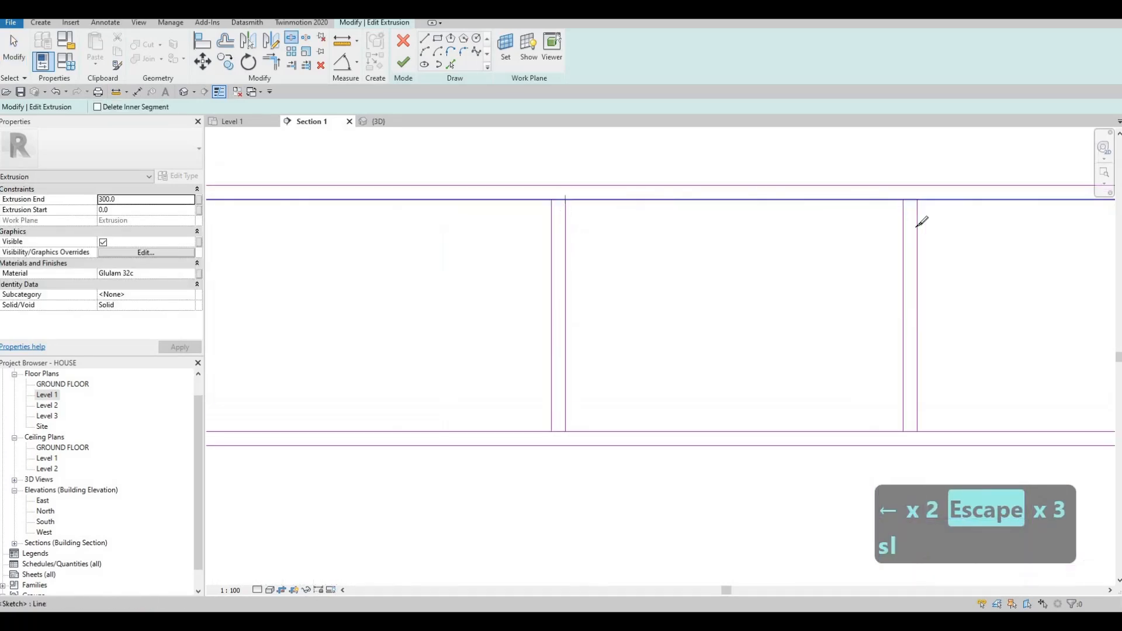
left_click(917, 199)
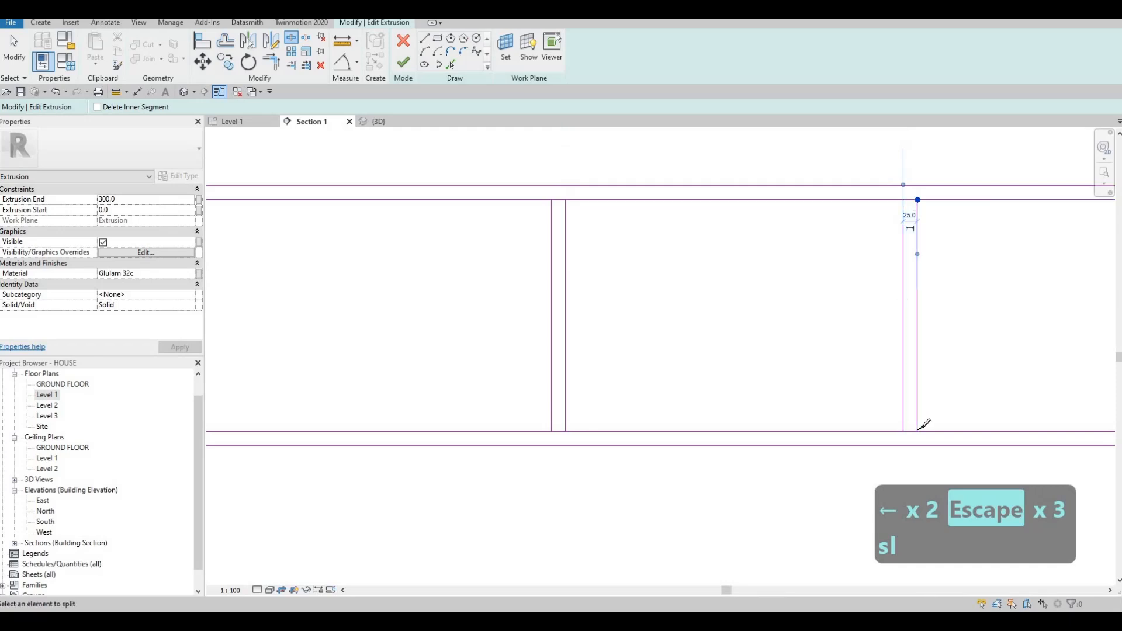
left_click(917, 431)
left_click(565, 432)
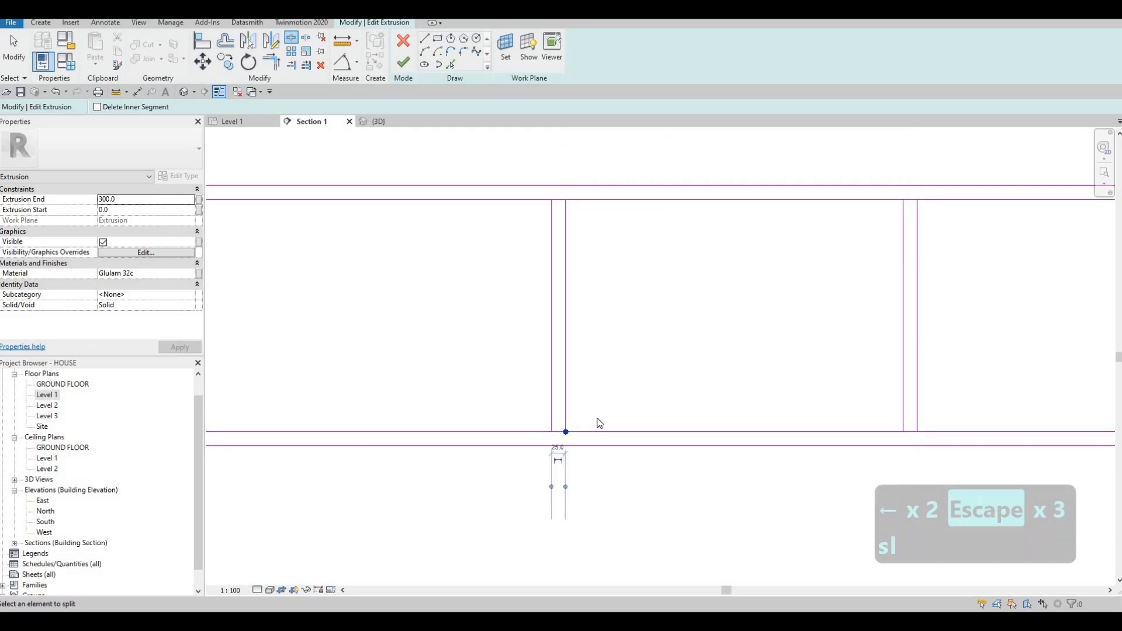
Trim the divider lines with the split inner lines so each upper shelf compartment becomes a closed rectangle
key("Escape")
key("Escape")
key("t")
key("r")
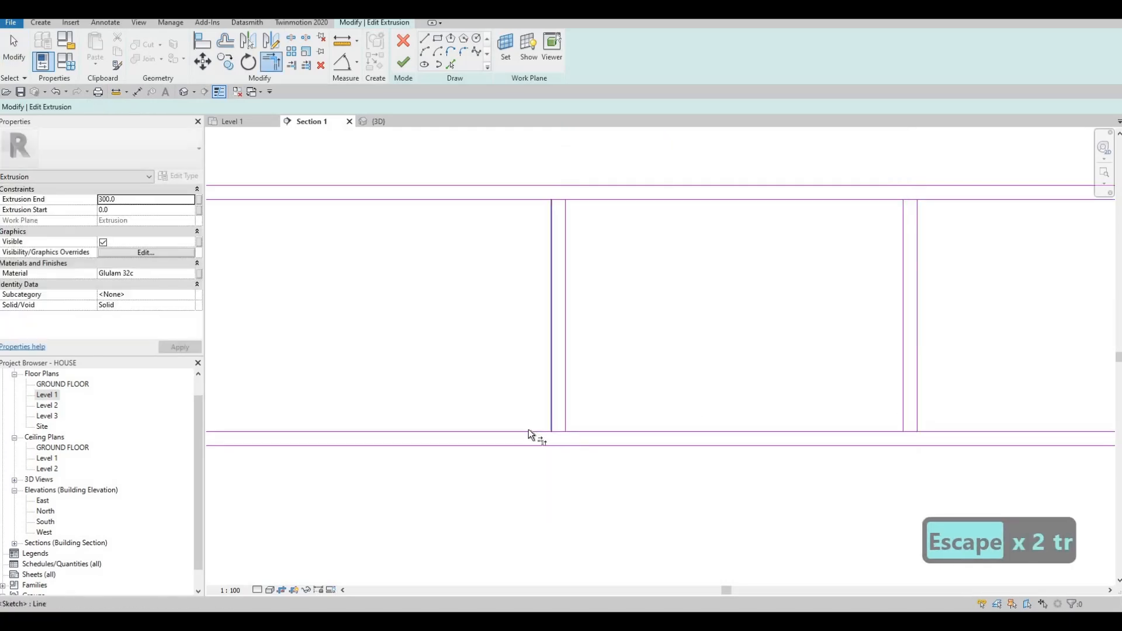
left_click(552, 212)
left_click(543, 200)
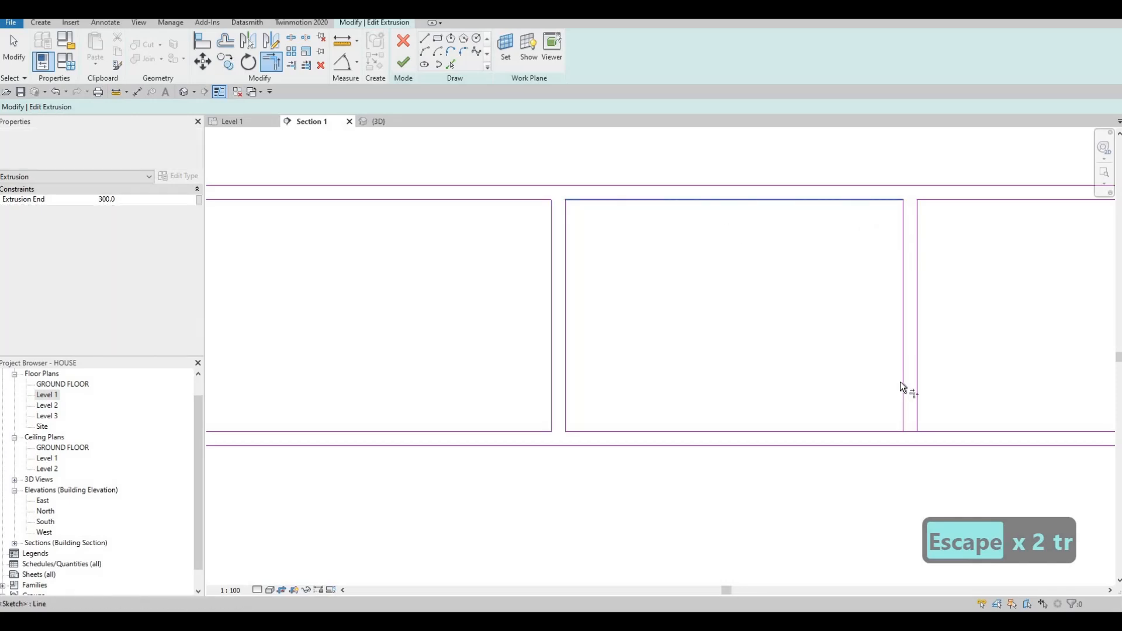
left_click(902, 423)
left_click(884, 432)
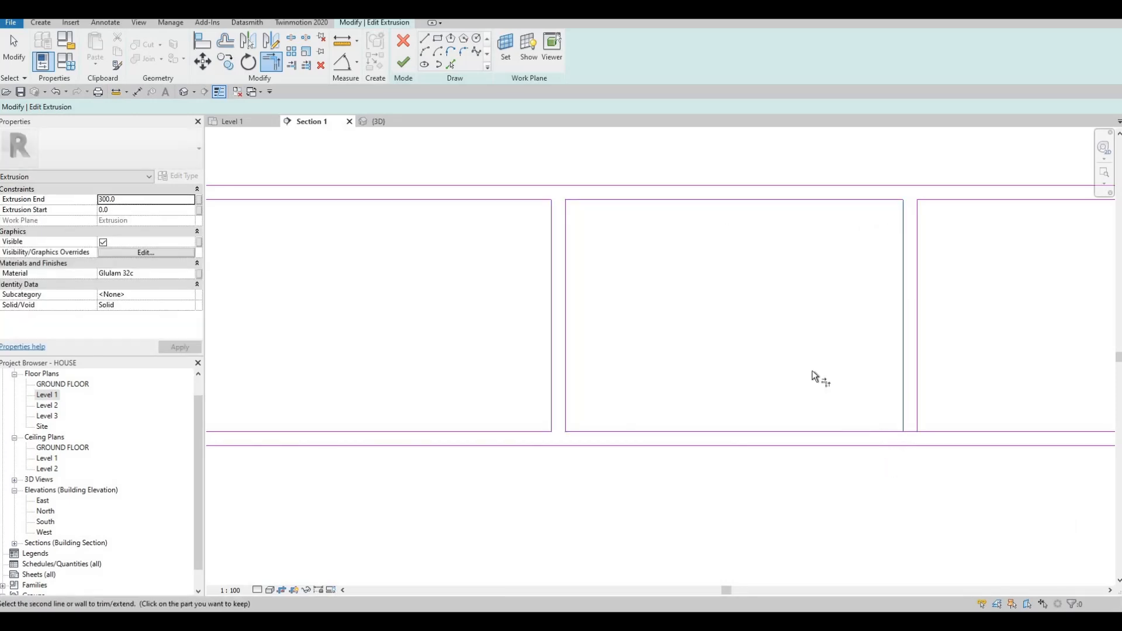
Try to finish the extrusion sketch, locate the open line ends on the top outline, and return to sketching
left_click(404, 62)
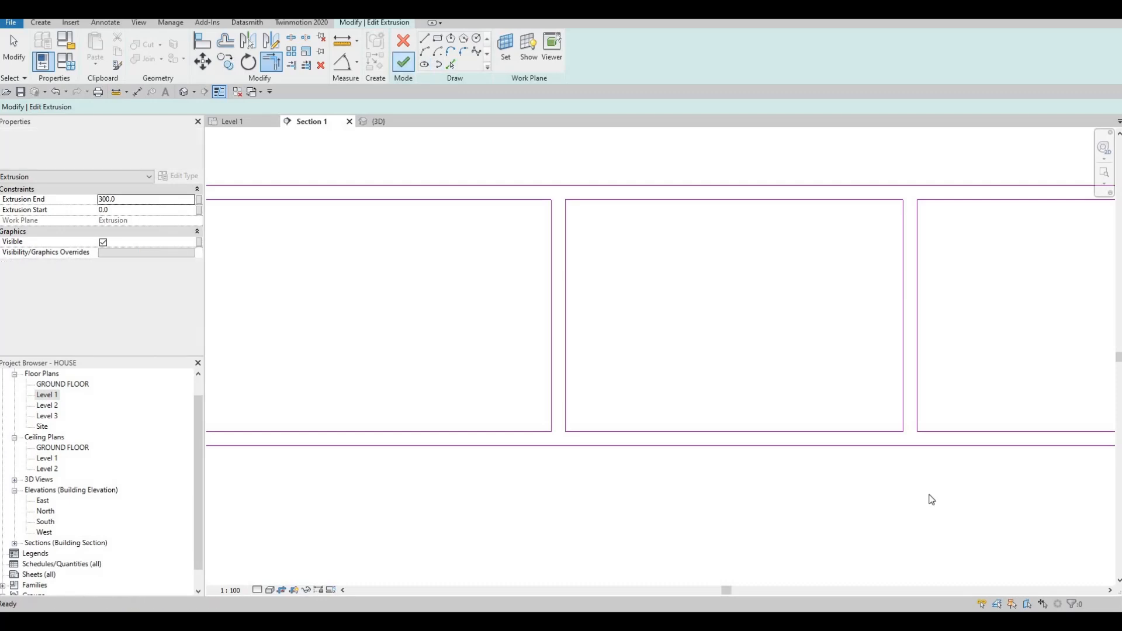
left_click(980, 563)
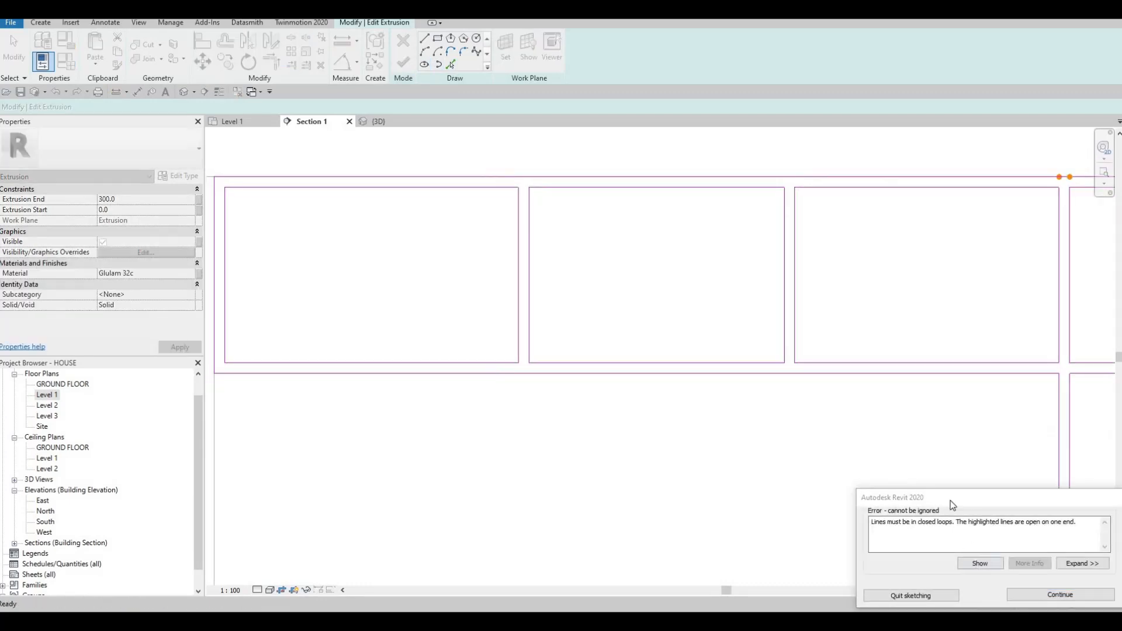
left_click(980, 563)
key("Escape")
key("Escape")
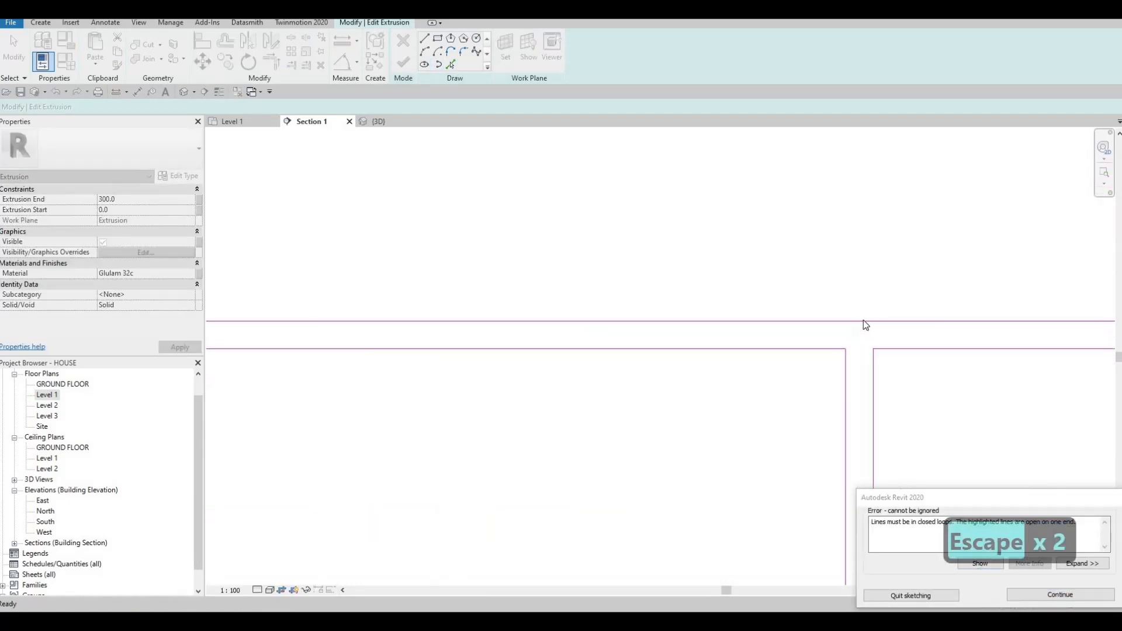
key("Escape")
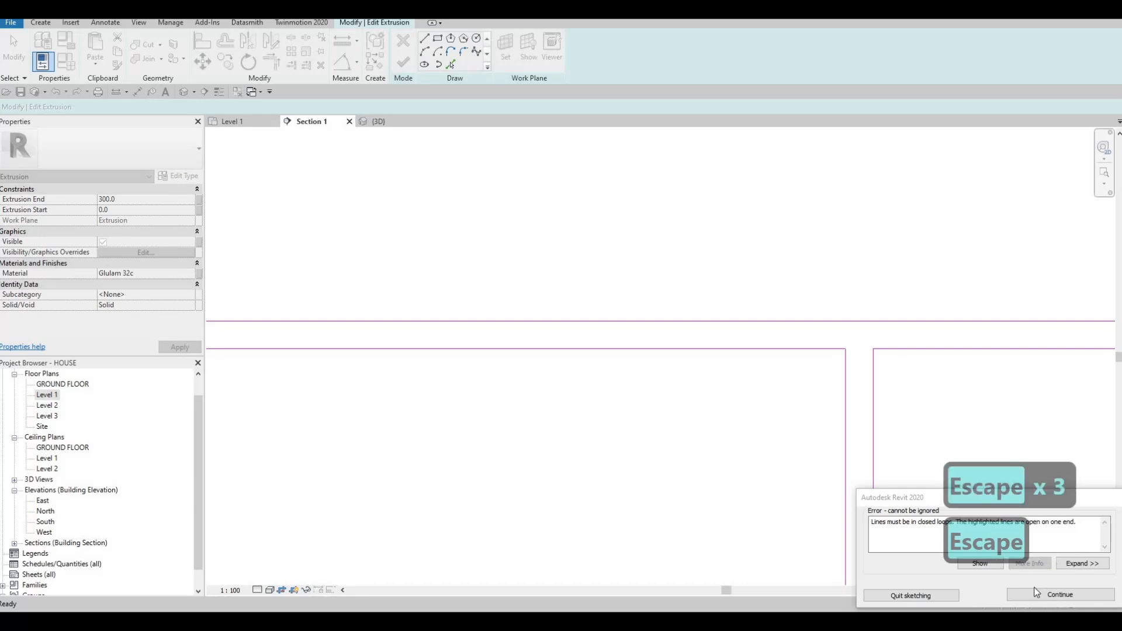
left_click(780, 291)
key("Escape")
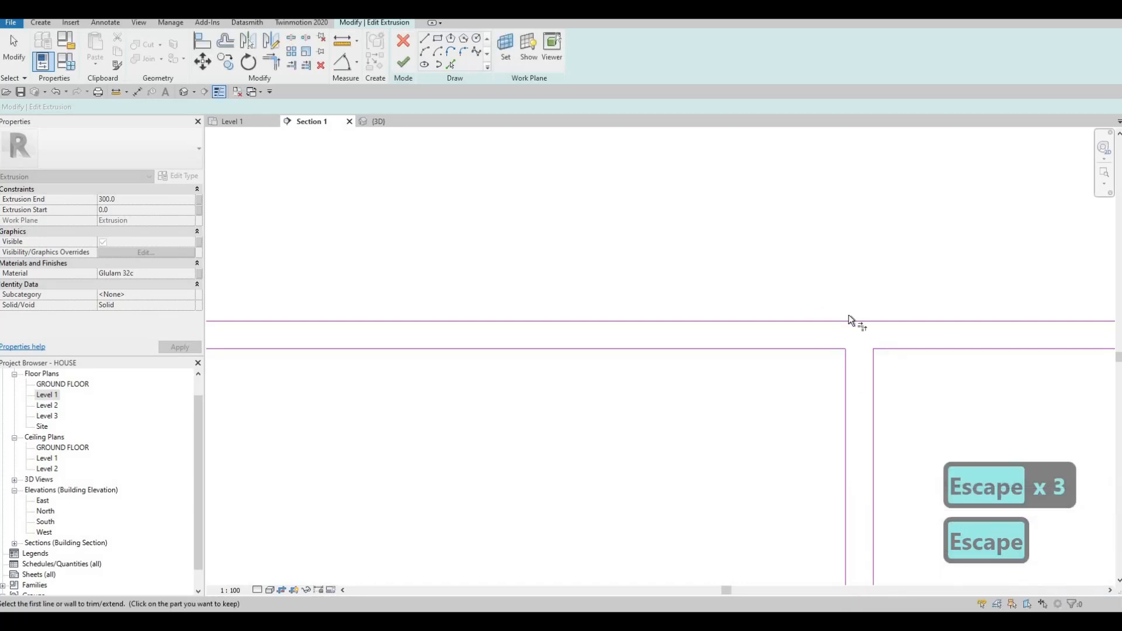
key("shift+Escape")
key("Escape")
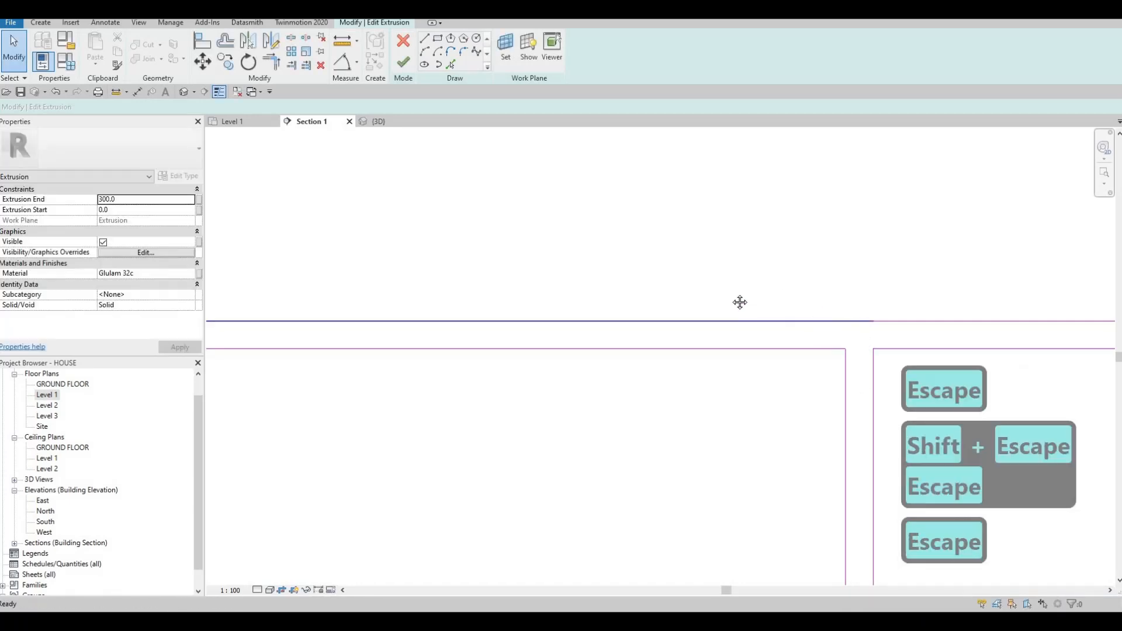
Pull the end of the upper shelf's long top outline back from the corner compartment to separate it from the overlapping segment
scroll(740, 302, "down", 3)
left_click(761, 297)
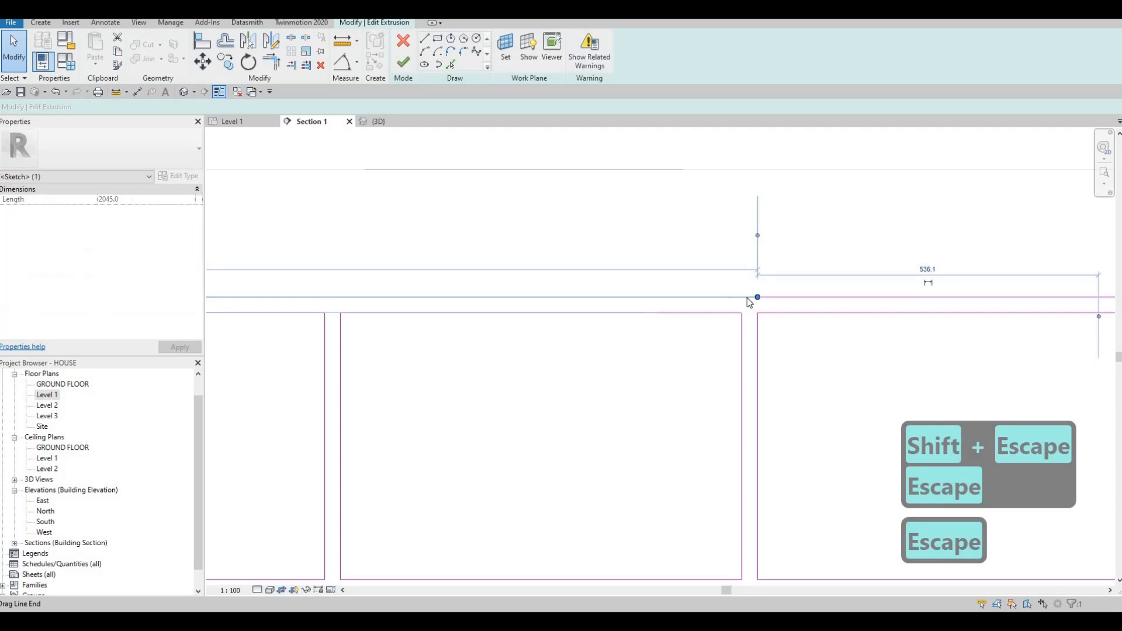
left_click_drag(748, 298, 721, 298)
scroll(777, 296, "down", 1)
middle_click_drag(841, 297, 776, 294)
key("Escape")
key("Escape")
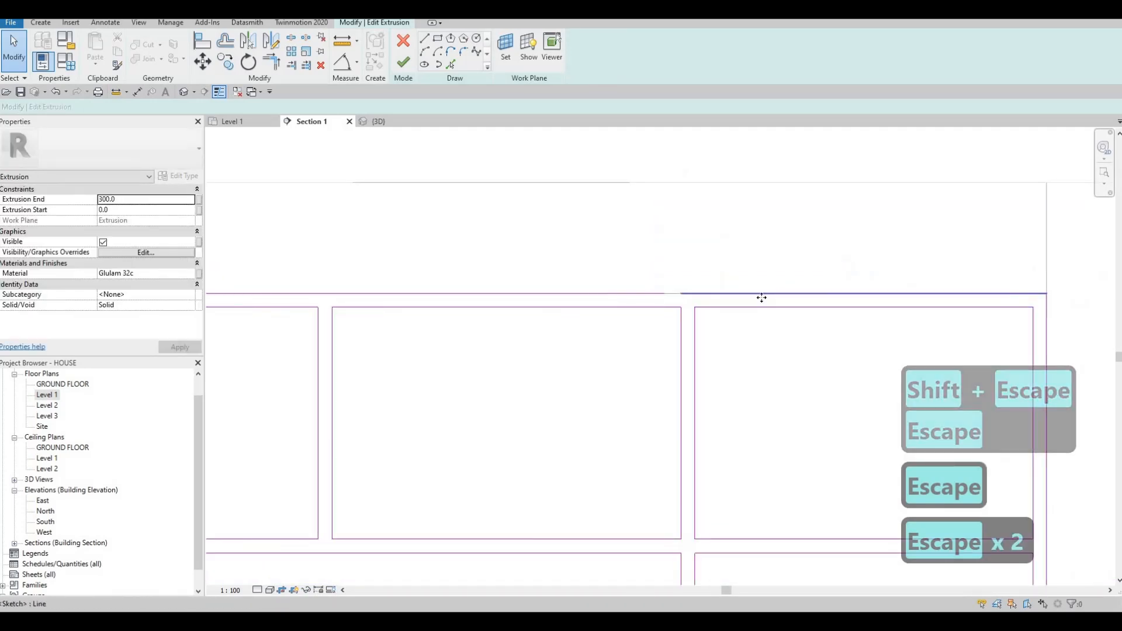
Delete the top outline segment over the corner compartment and extend the long top line to the unit's outer vertical line
left_click(761, 297)
key("Delete")
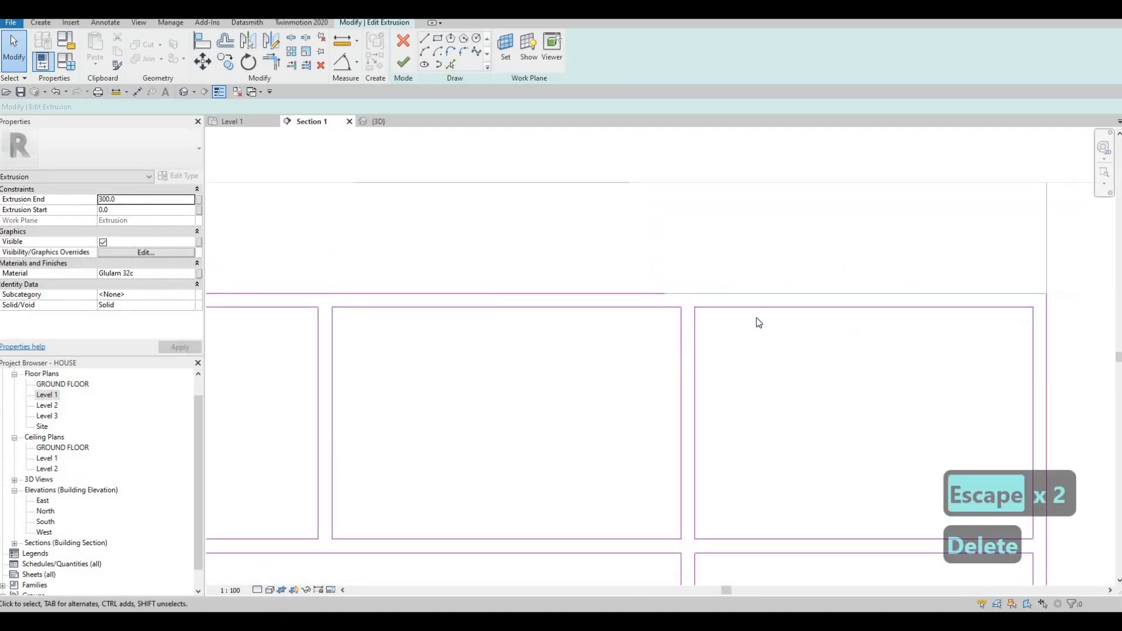
key("t")
key("r")
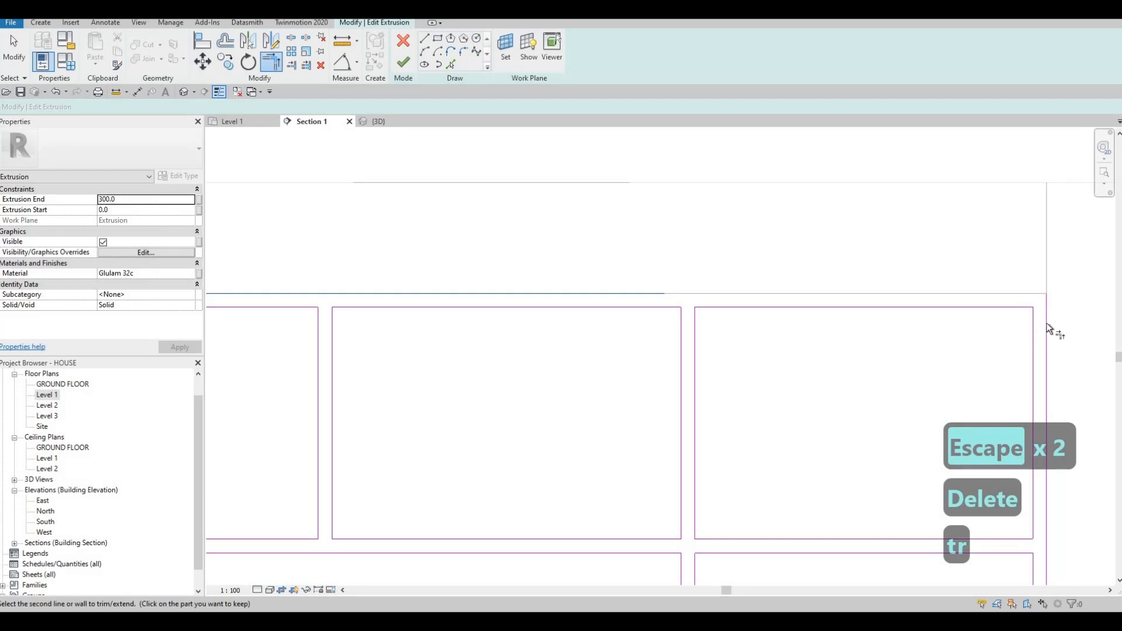
key("Escape")
key("Escape")
Finish the shelving extrusion sketch and the in-place model
left_click(413, 69)
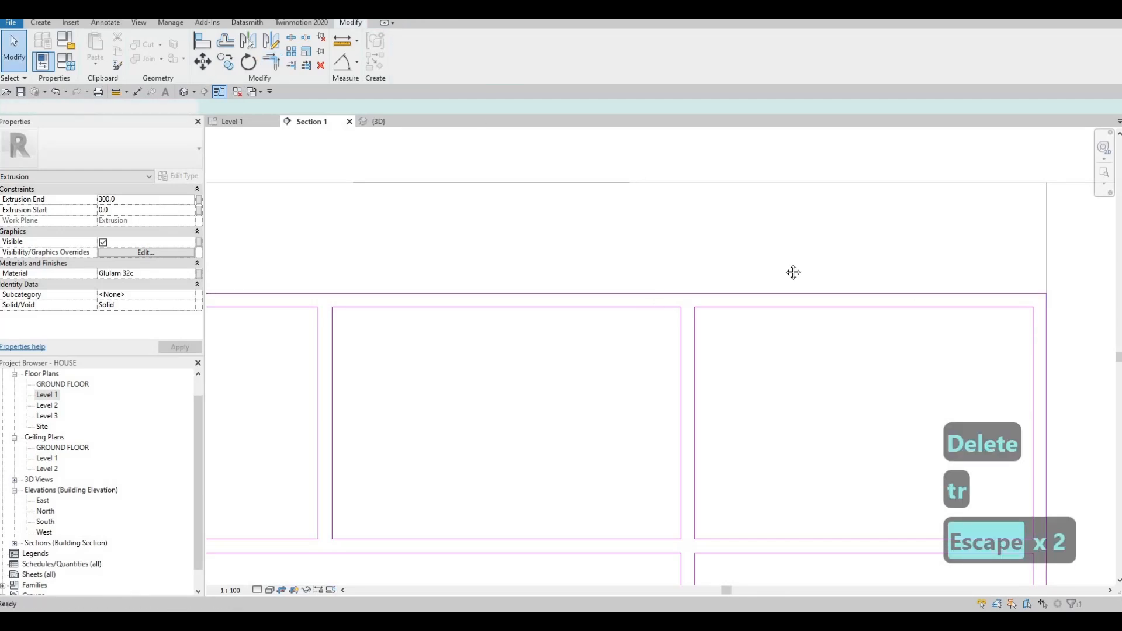
scroll(872, 246, "down", 3)
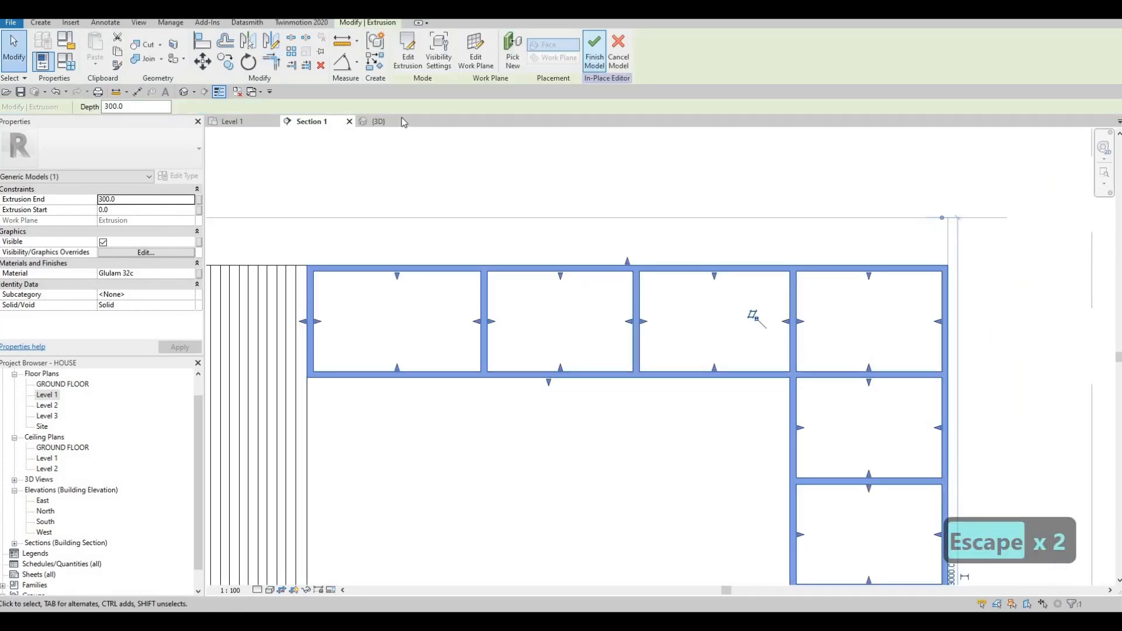
left_click(594, 53)
Examine the wall panel with its compartmented shelving from several sides in the 3D view
left_click(379, 121)
key("Escape")
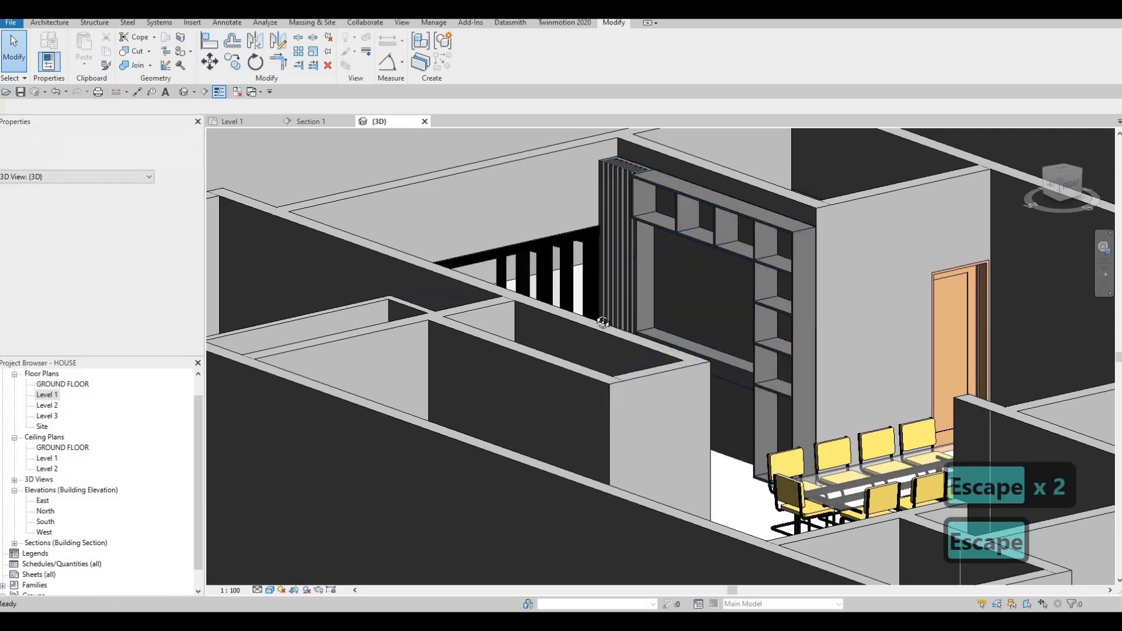
middle_click_drag(602, 322, 782, 272, "shift")
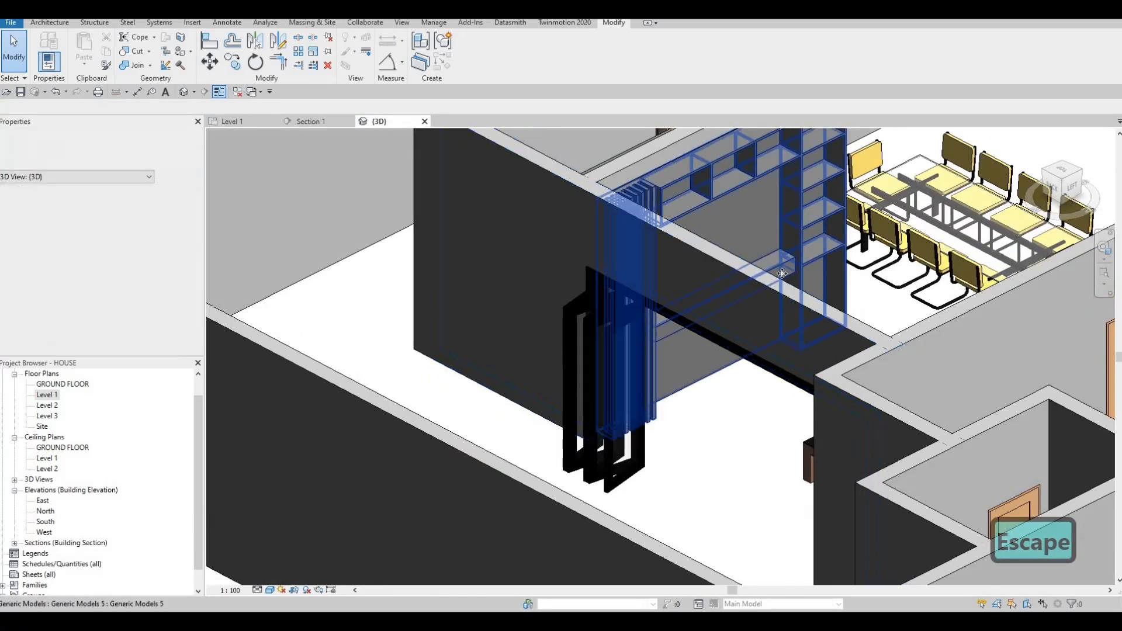
left_click(709, 321)
middle_click_drag(777, 316, 657, 280, "shift")
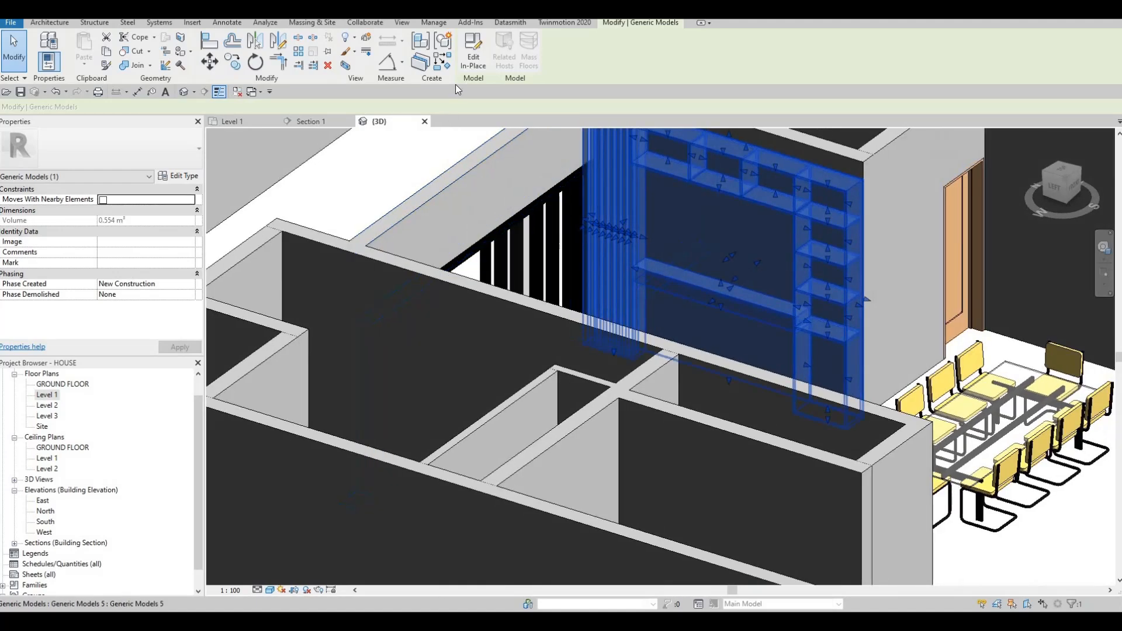
Edit the wall model in Section 1, lower the projecting shelf box to about 600 mm above the floor, and finish the model
left_click(321, 122)
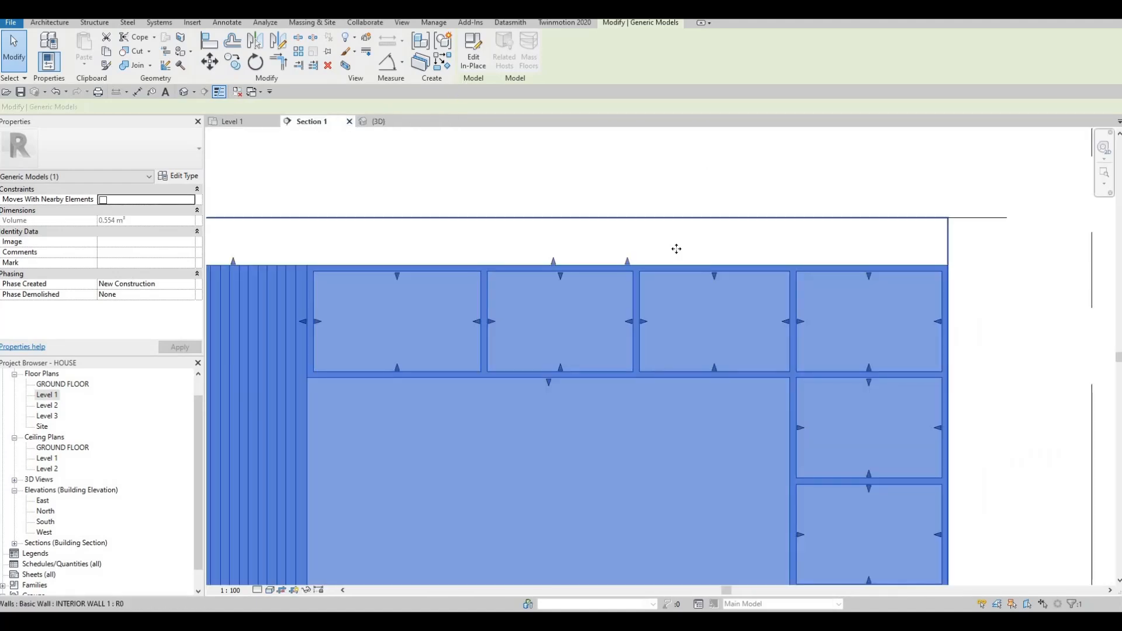
scroll(677, 249, "down", 2)
double_click(684, 235)
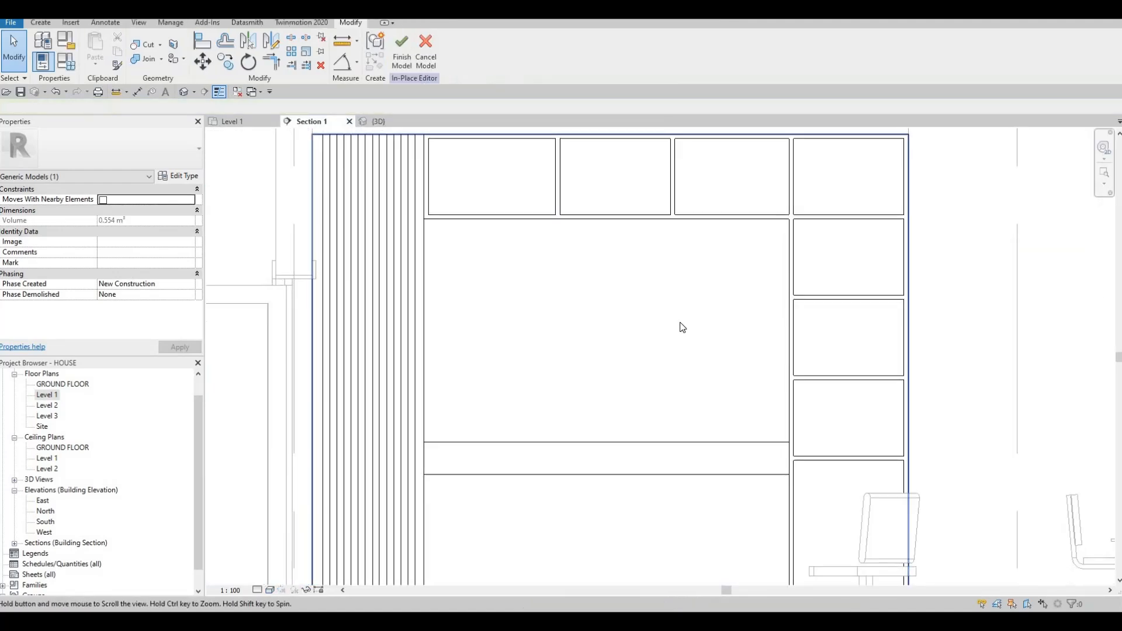
middle_click_drag(649, 441, 681, 323)
scroll(681, 323, "down", 1)
key("Escape")
left_click(675, 323)
key("Down")
key("Down")
key("Down")
key("Down")
key("Down")
key("Down")
key("Down")
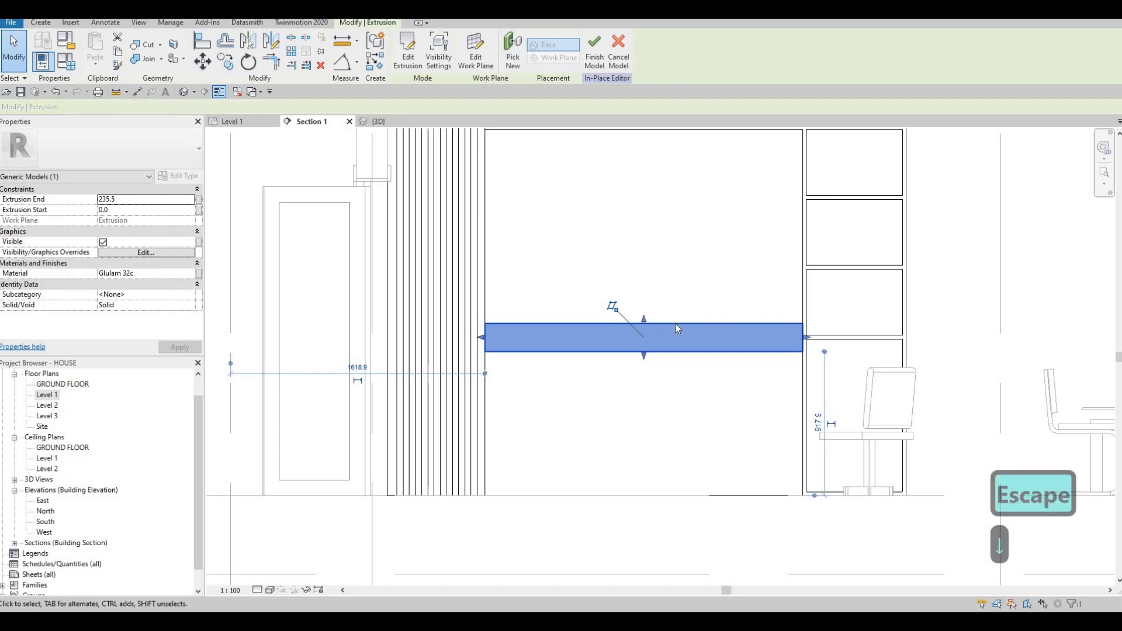
key("Down")
key("Down")
key("Down")
key("Down")
key("Down")
key("Down")
key("Down")
key("Down")
key("Down")
key("Down")
key("Down")
key("Down")
key("Down")
key("Down")
key("Down")
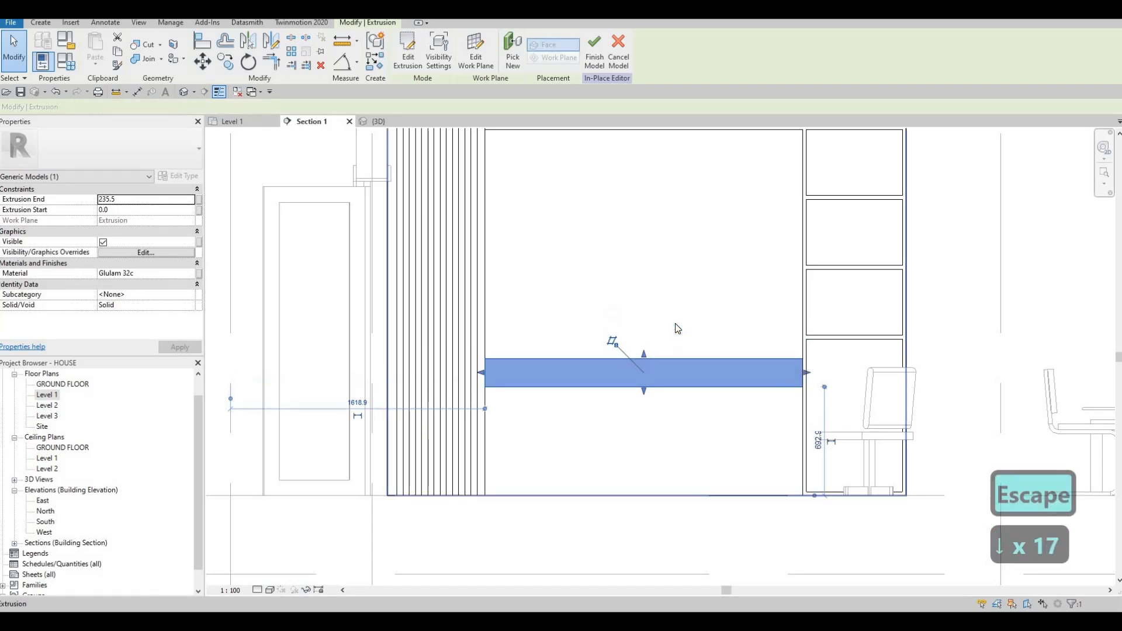
key("Down")
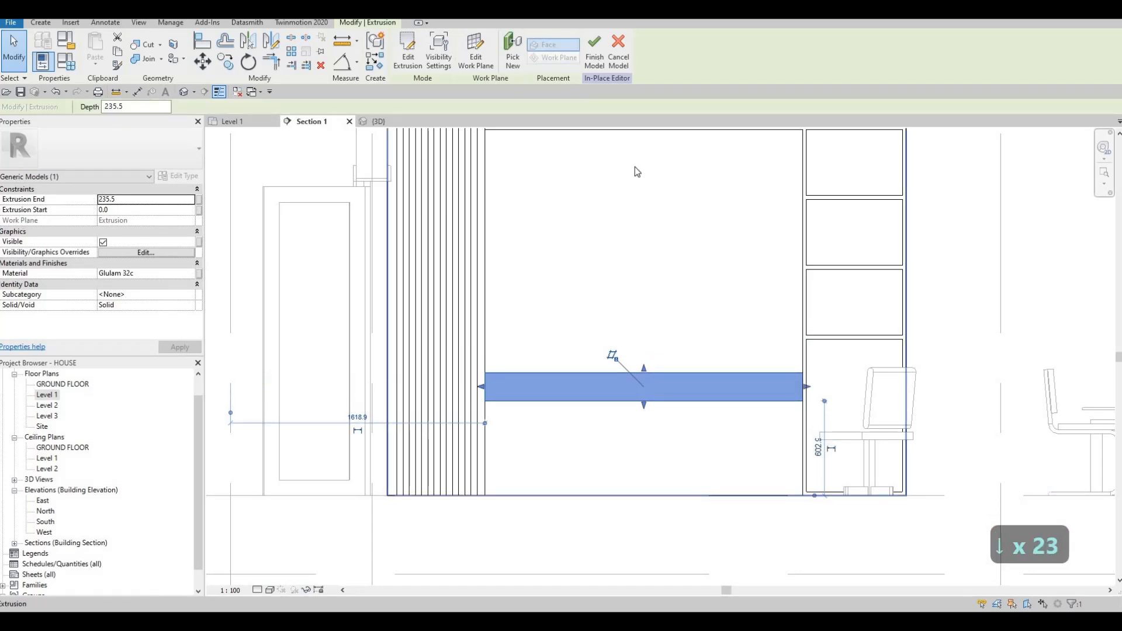
left_click(595, 53)
key("Escape")
key("Escape")
key("Escape")
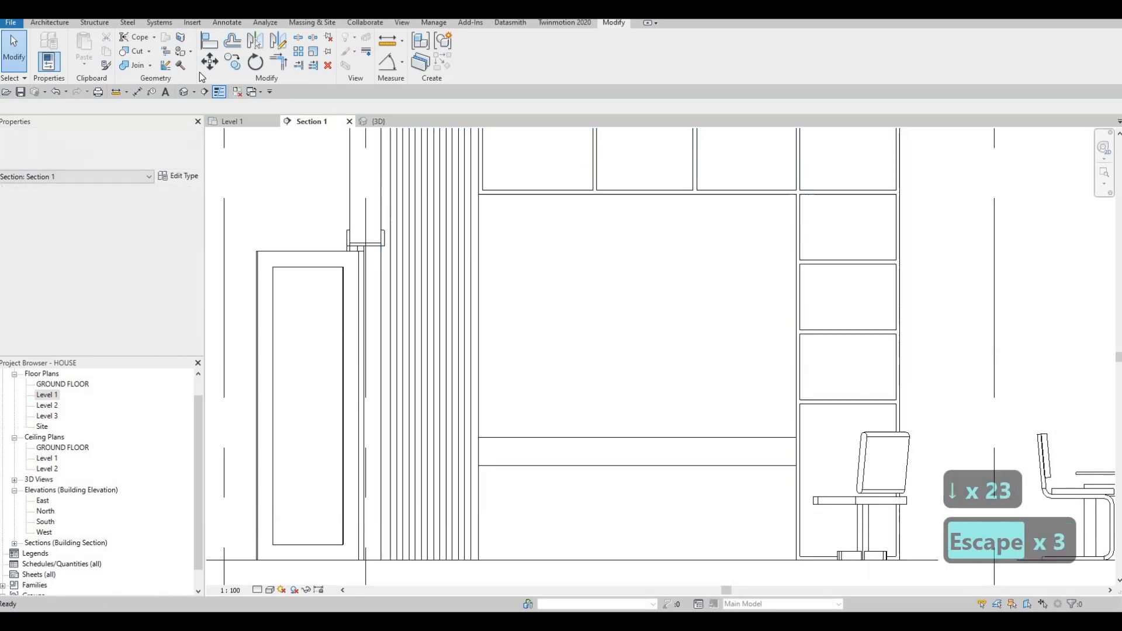
Open the Level 1 plan and load the M_TV - Flat Screen family from the Furniture library folder
double_click(47, 395)
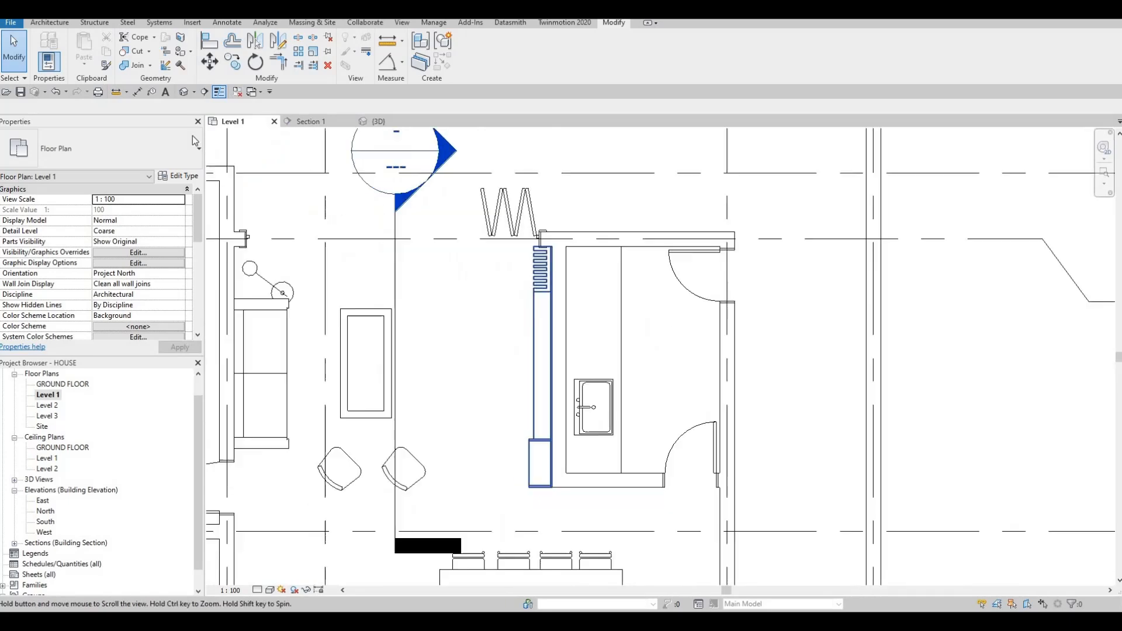
key("Escape")
key("Escape")
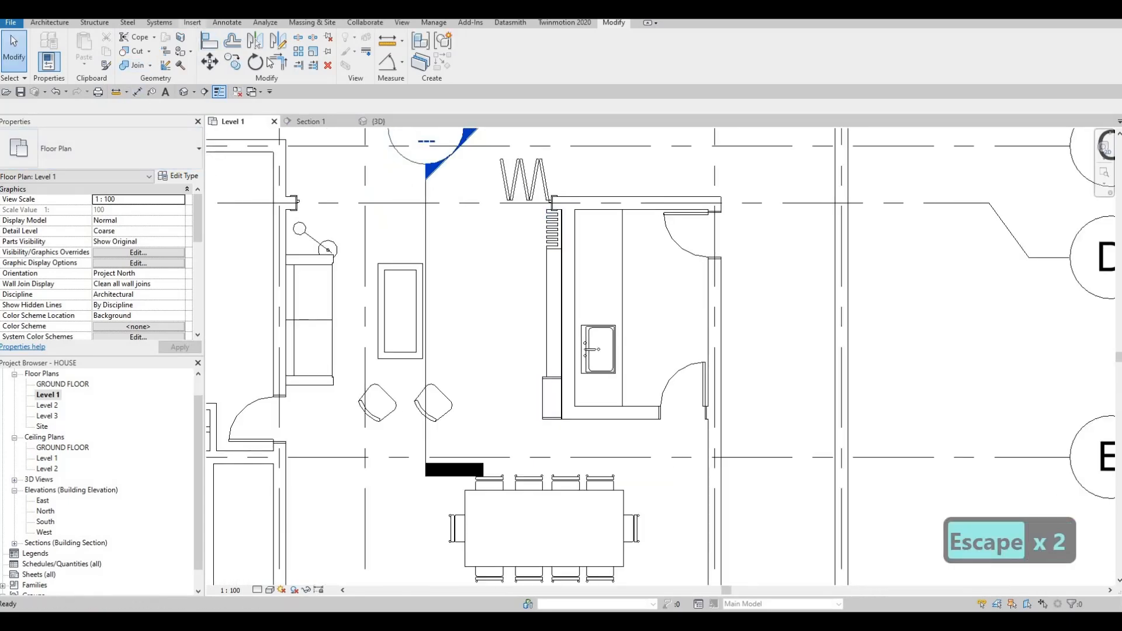
left_click(192, 22)
left_click(480, 53)
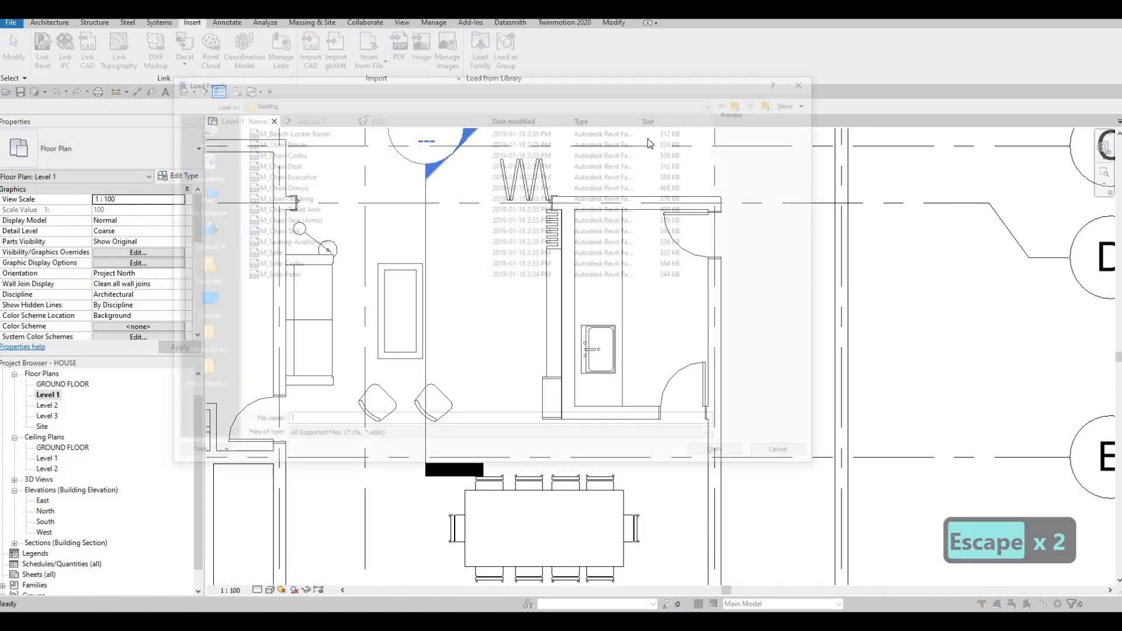
left_click(745, 102)
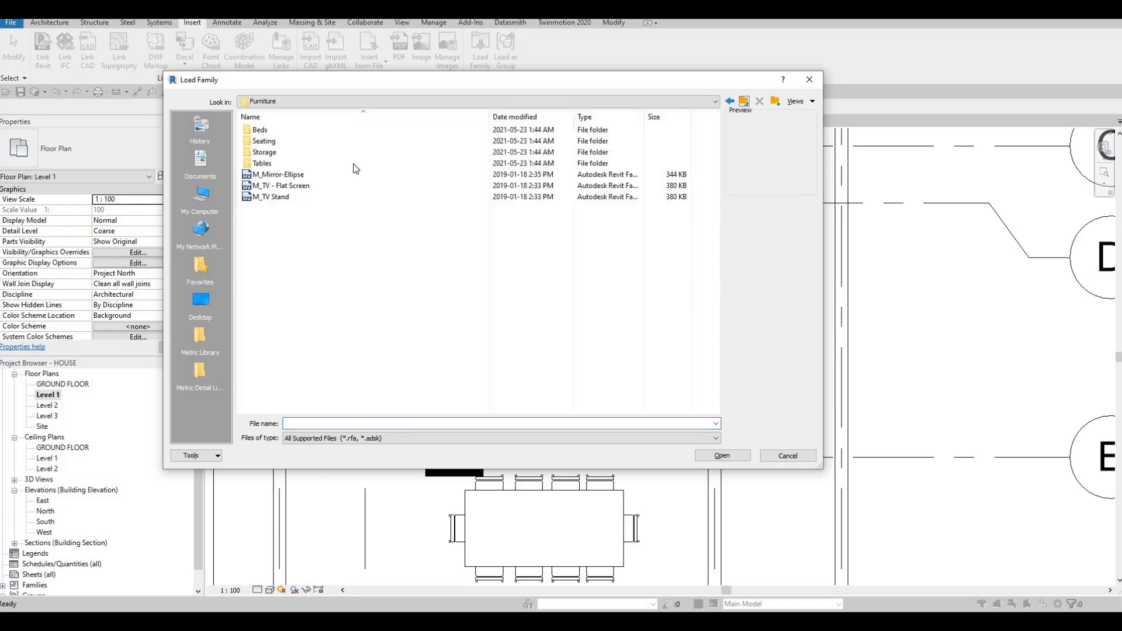
left_click(287, 185)
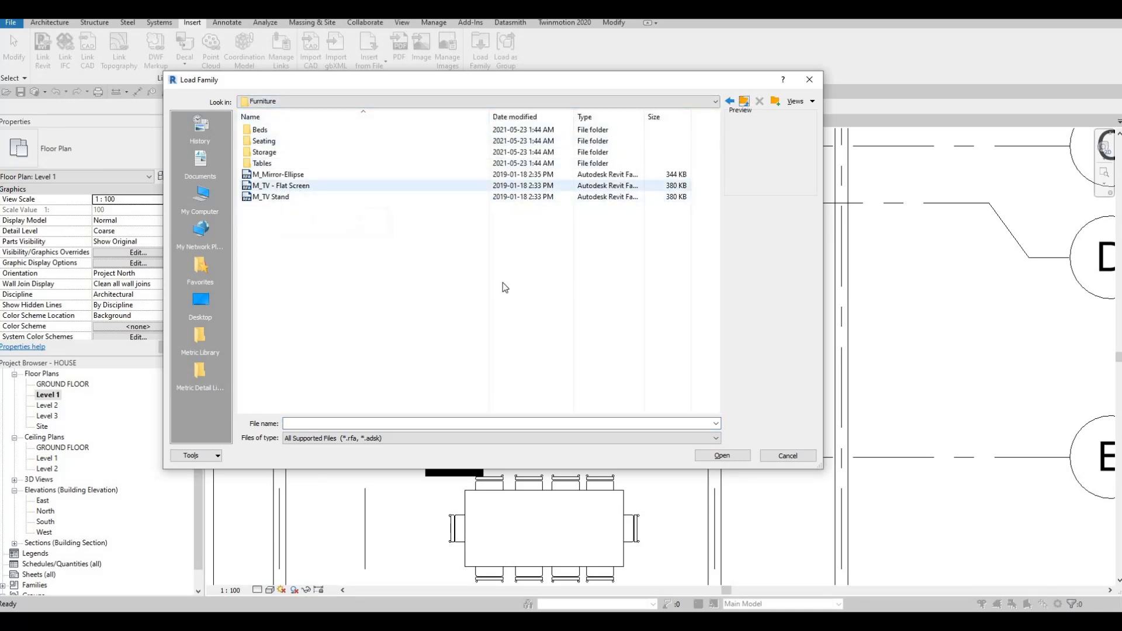
left_click(722, 455)
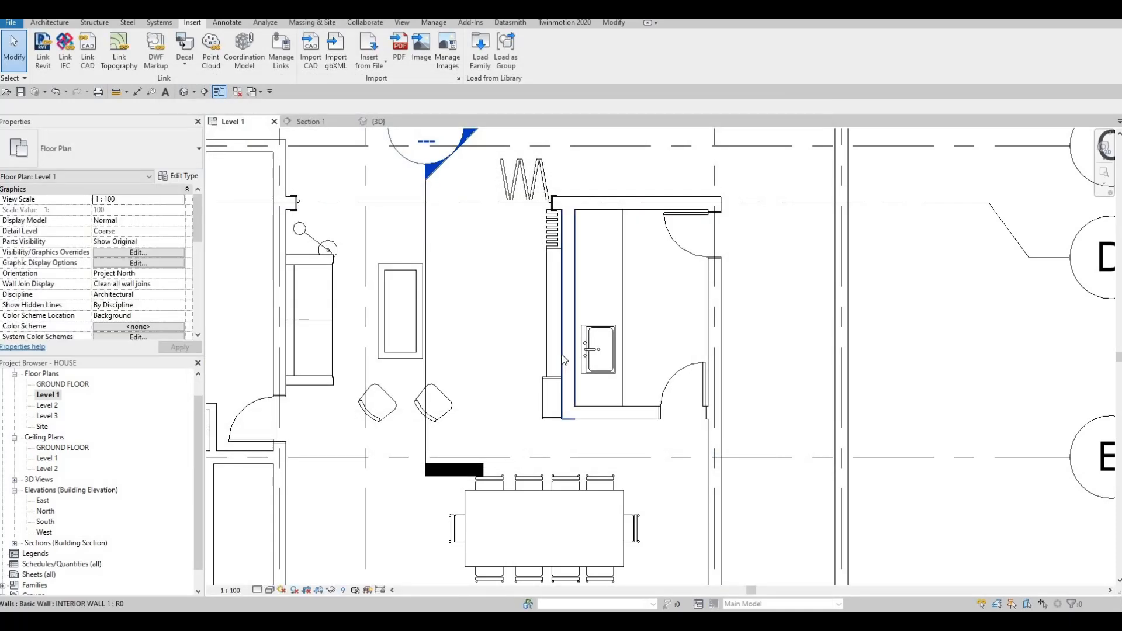
Place the 0810mm flat-screen TV component on Level 1 against the interior wall, midway along the wall panel's open section
key("c")
key("m")
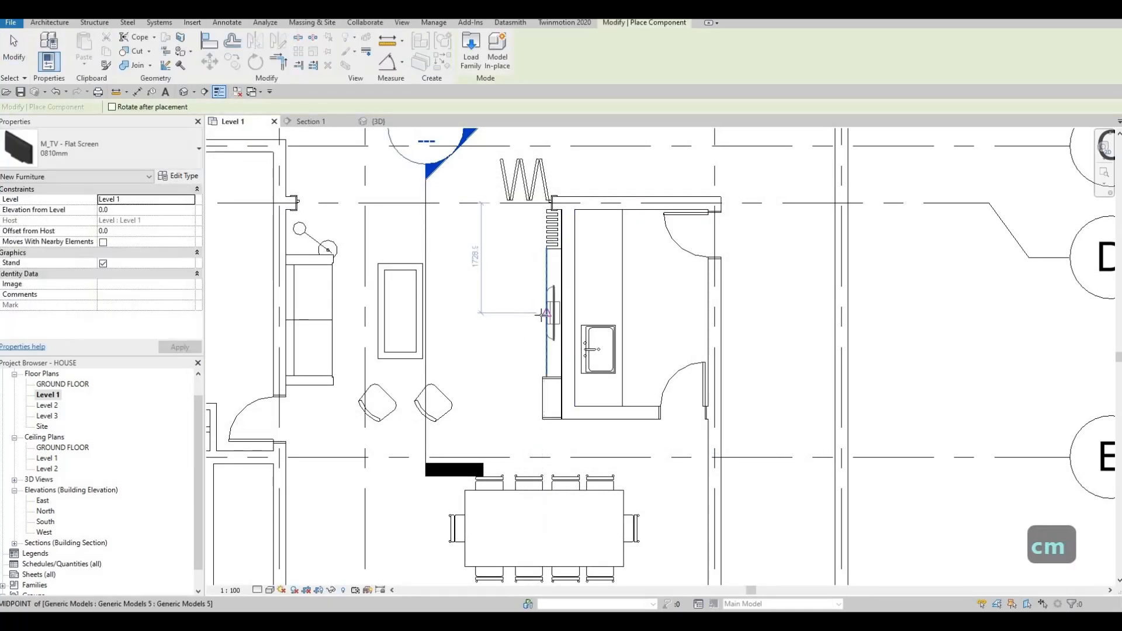
key("c")
key("m")
key("c")
key("m")
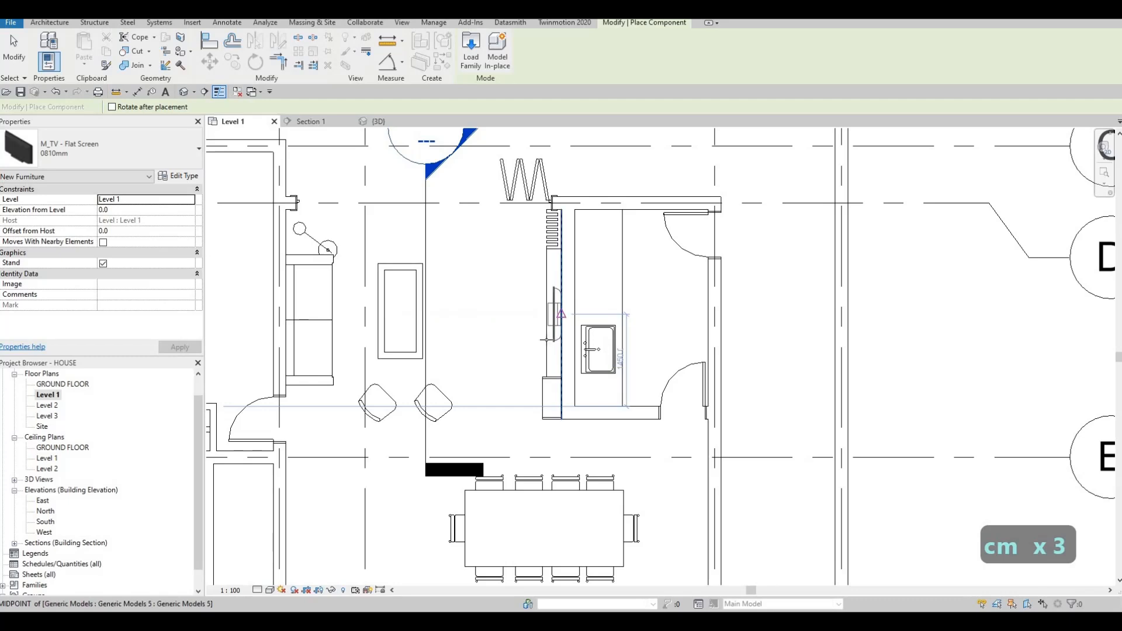
key("Escape")
key("Escape")
key("Escape")
In Section 1, raise the TV to about 1294 mm above Level 1 and turn off its stand
left_click(309, 122)
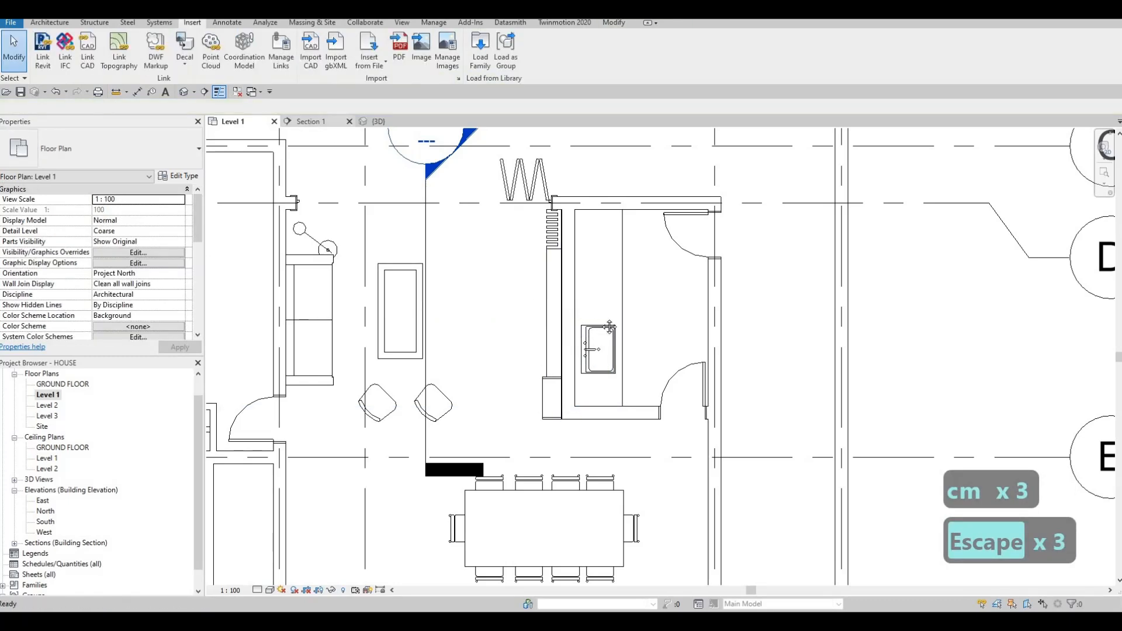
key("Escape")
left_click_drag(615, 411, 281, 234)
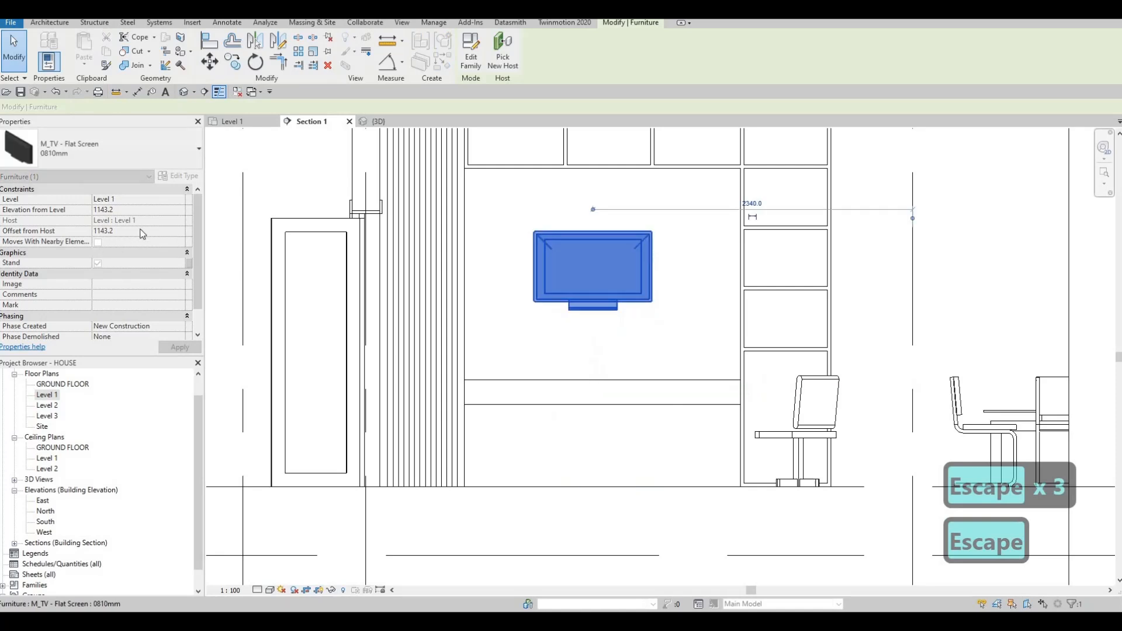
left_click(98, 263)
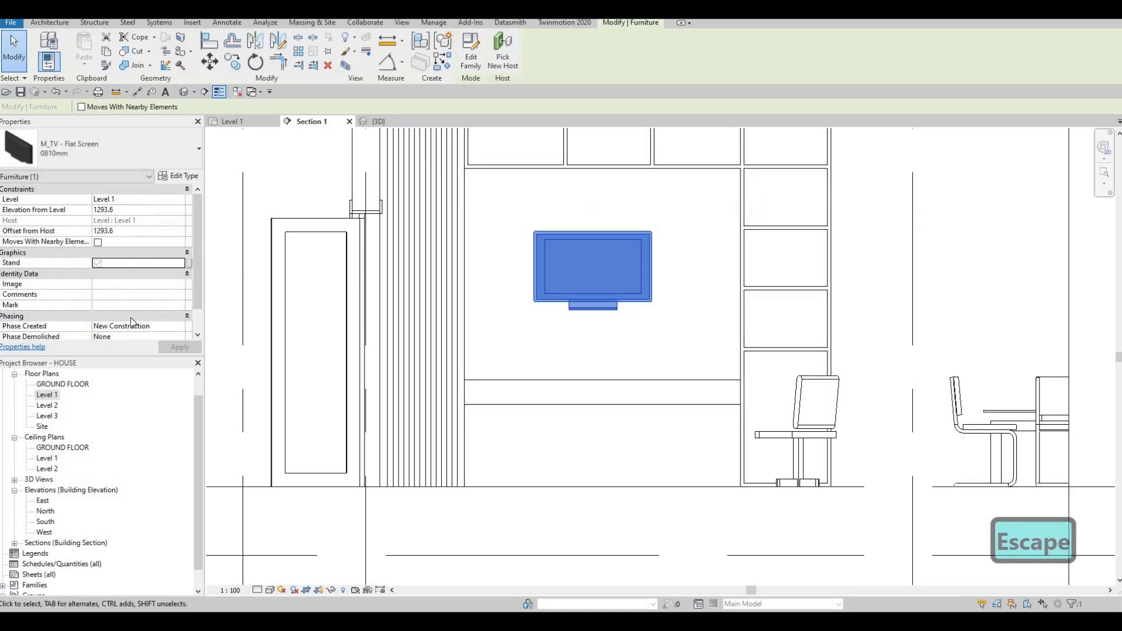
left_click(180, 348)
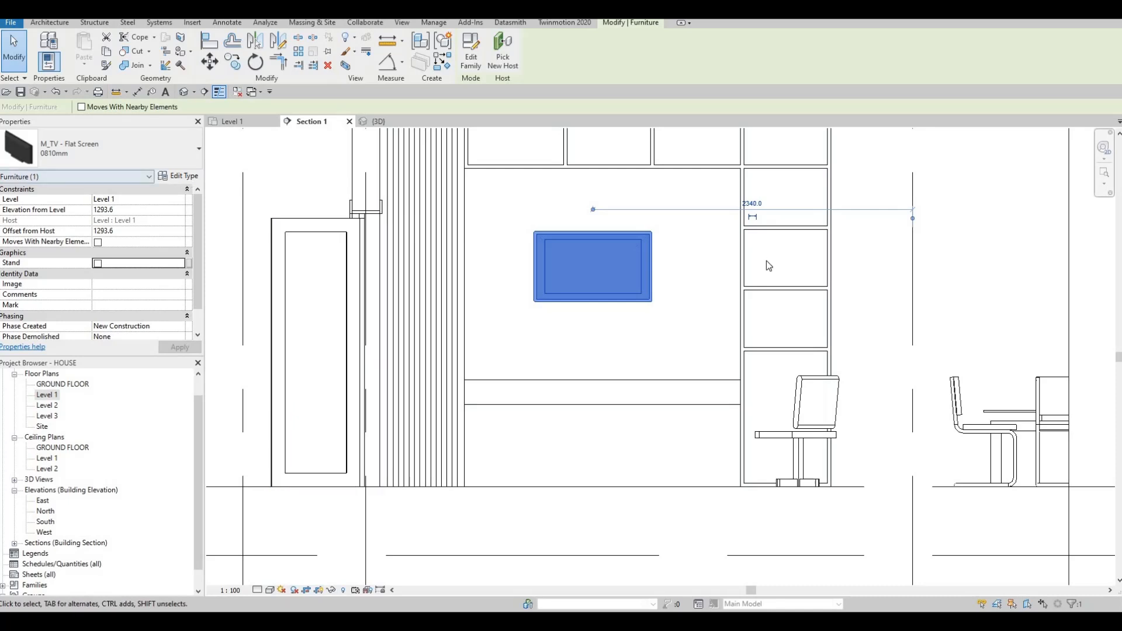
Set the TV type's diagonal to 2500 mm
left_click(179, 176)
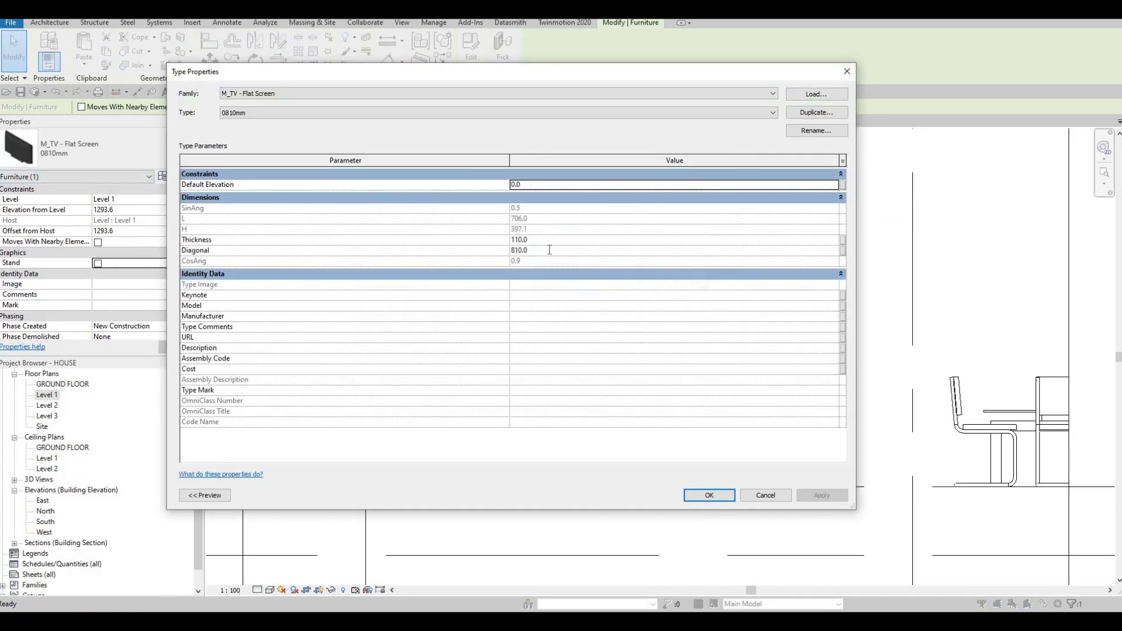
left_click(549, 250)
type("2")
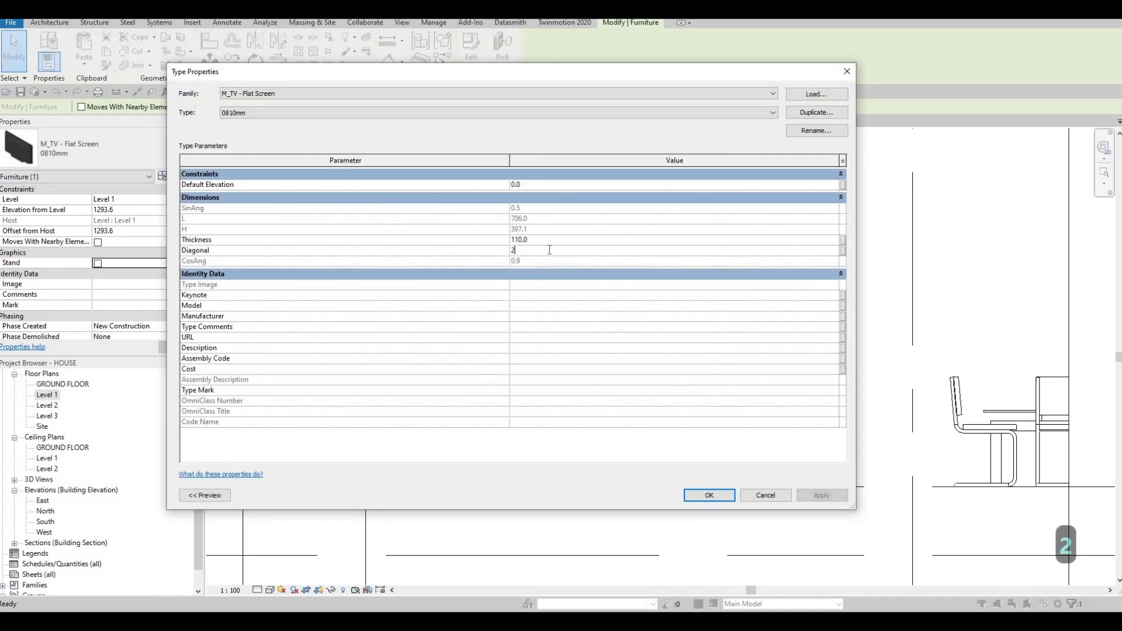
type("500")
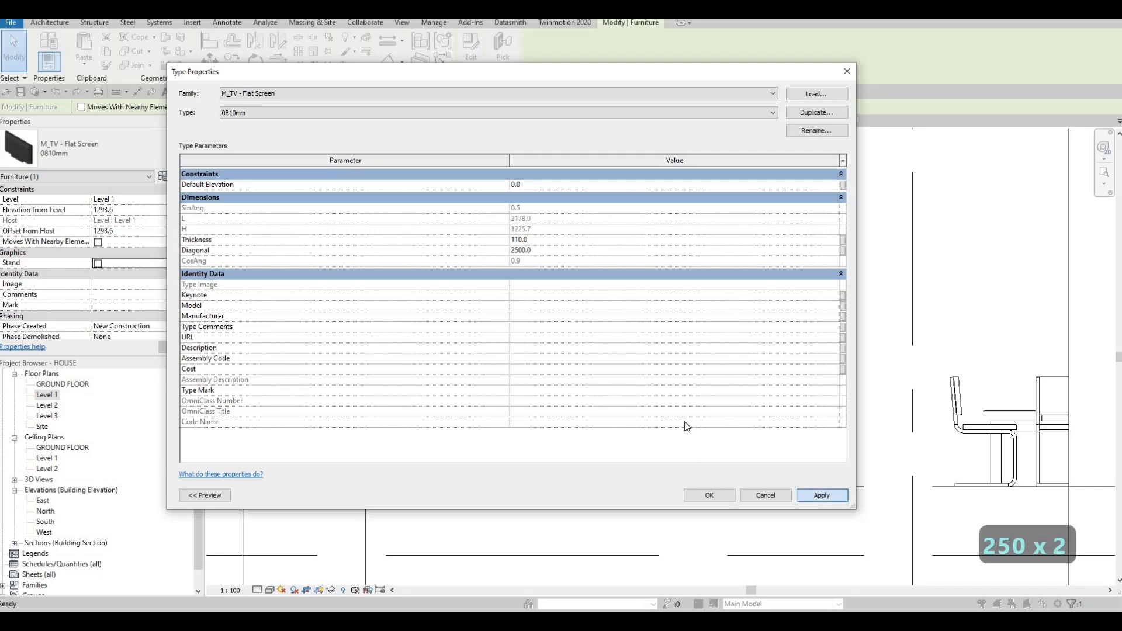
key("Return")
key("Escape")
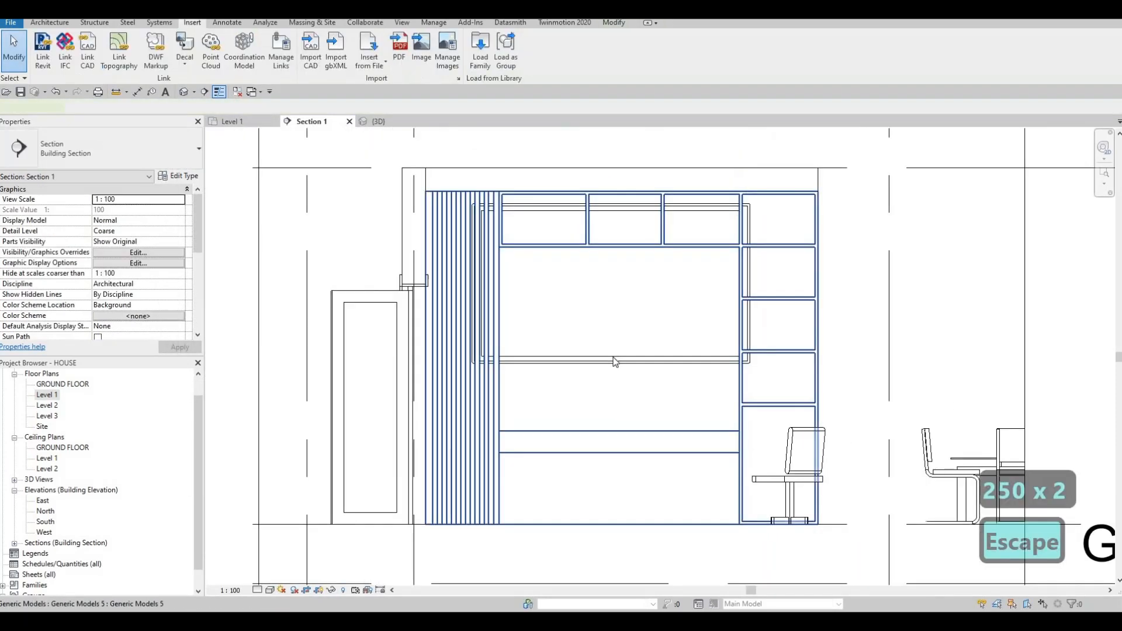
Move the TV down in Section 1 to an elevation of about 943 mm above Level 1
left_click(613, 358)
left_click(611, 363)
key("Escape")
left_click_drag(611, 363, 621, 403)
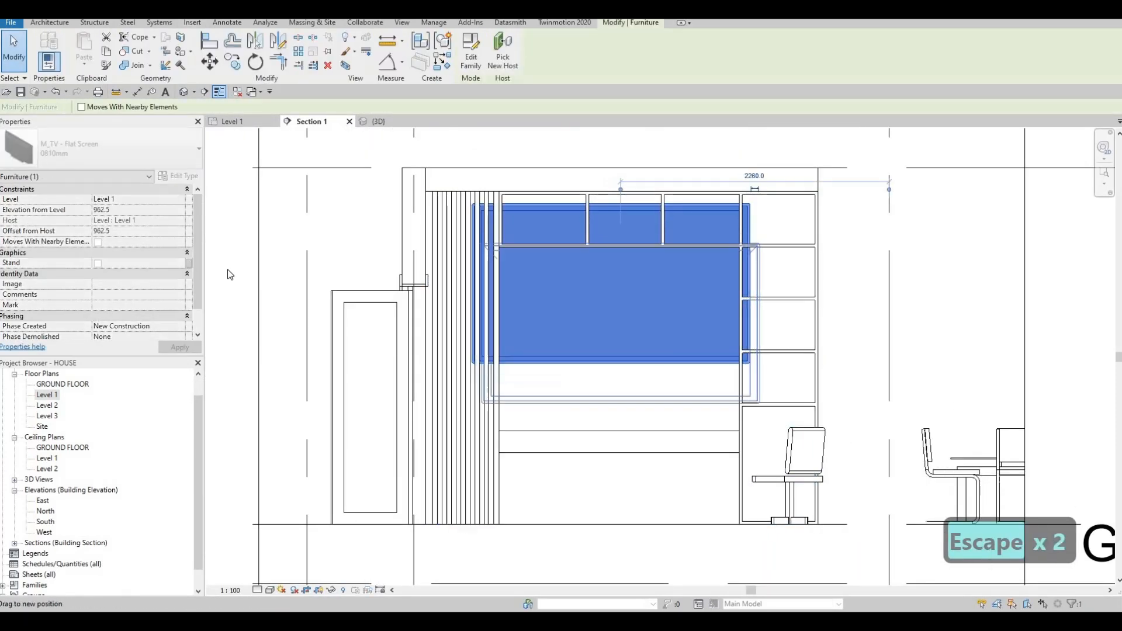
Set the TV type's diagonal to 2000 mm
left_click(179, 175)
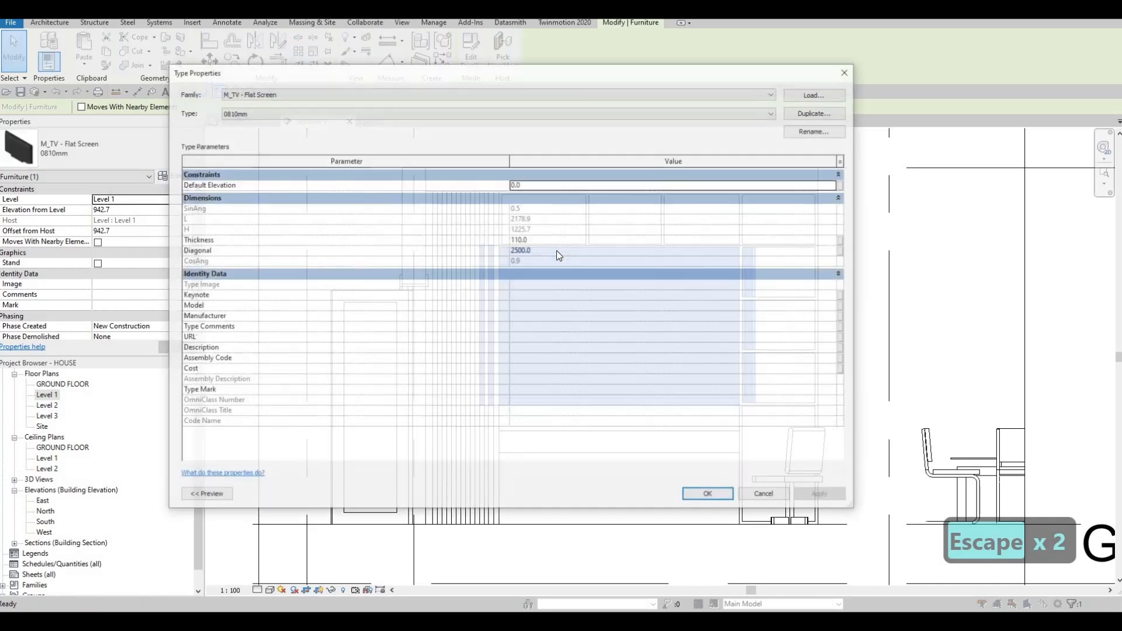
left_click(556, 250)
type("2000")
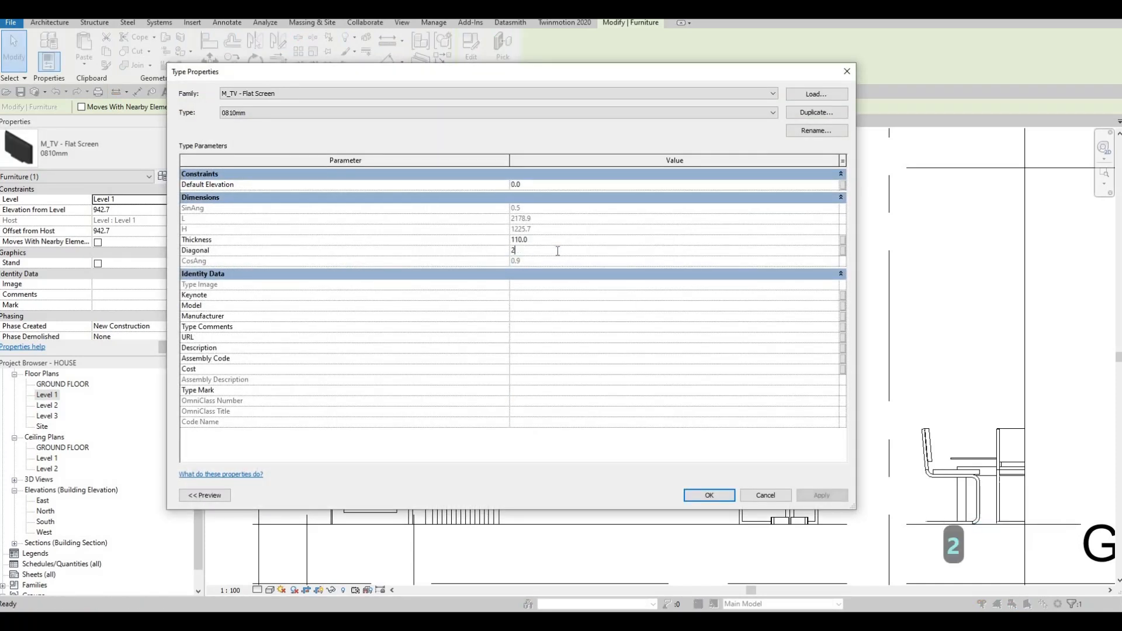
left_click(706, 496)
key("Escape")
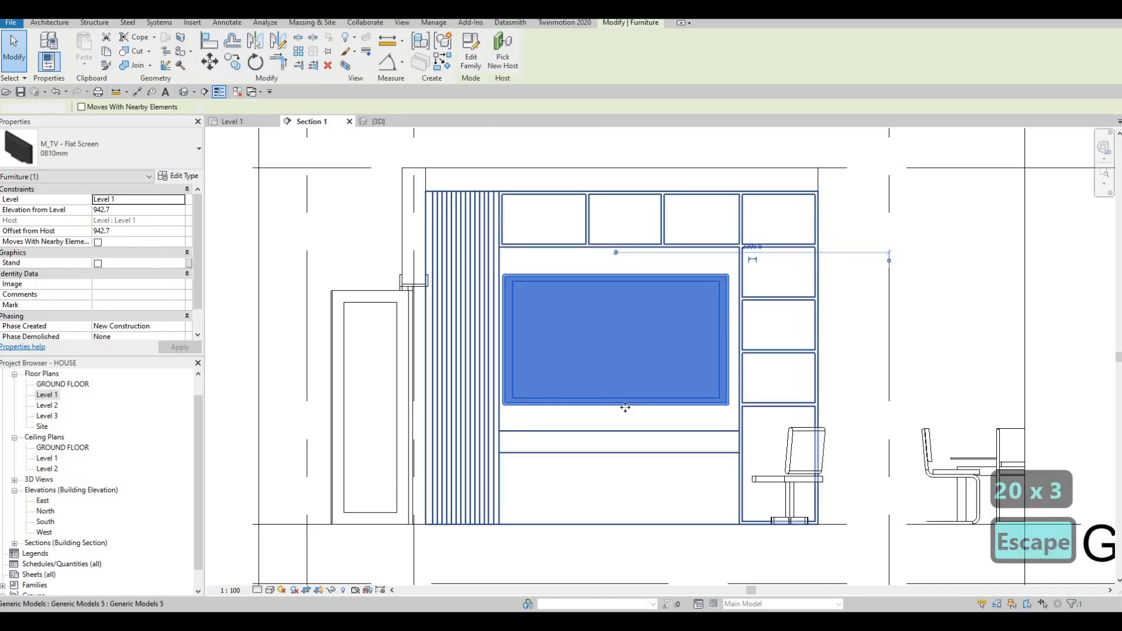
Nudge the TV sideways to centre it between the slats and the shelf column, raising it to about 983 mm above Level 1
left_click(625, 407)
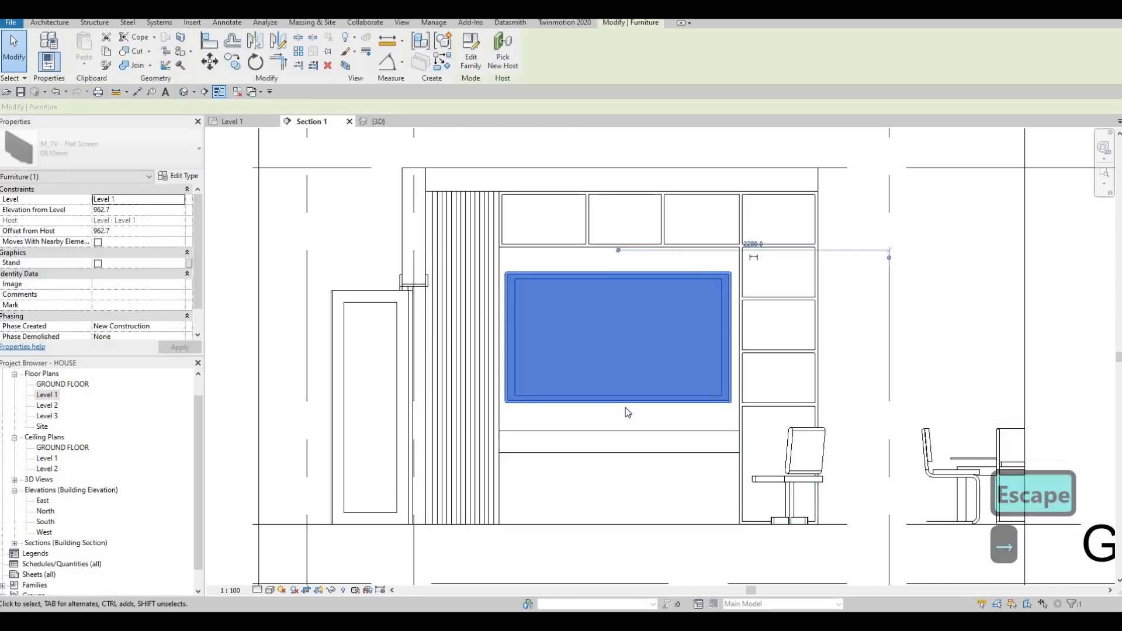
key("Right")
key("Up")
key("Up")
key("Right")
key("Right")
key("Left")
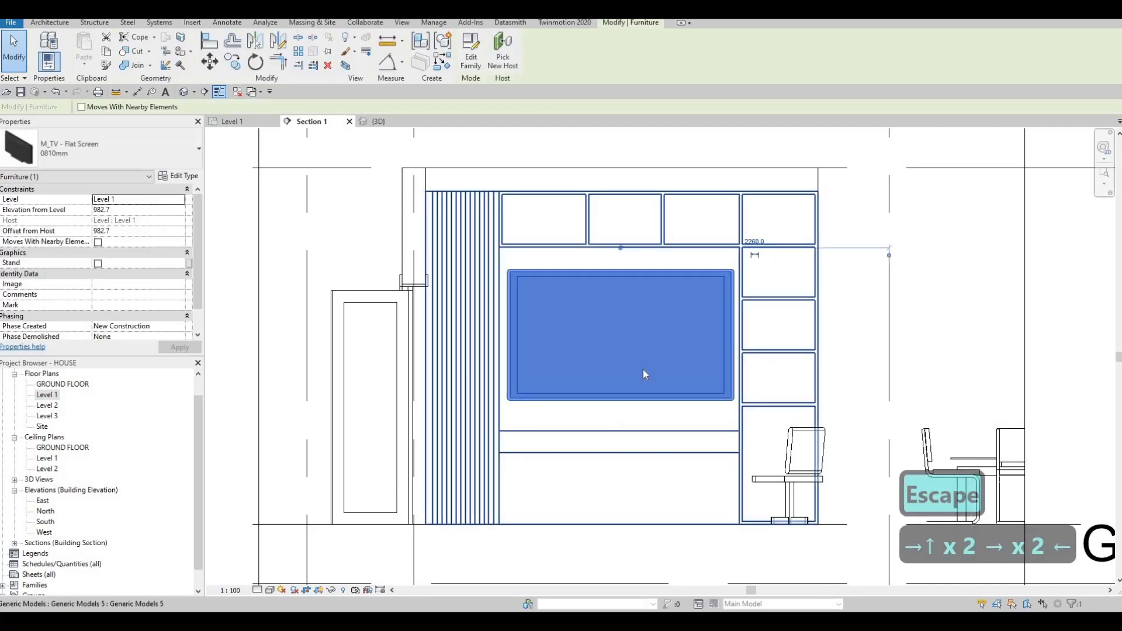
scroll(643, 369, "down", 2)
key("Escape")
key("Escape")
Lower the TV to about 863 mm above Level 1, keeping it centred over the projecting shelf box
left_click(634, 363)
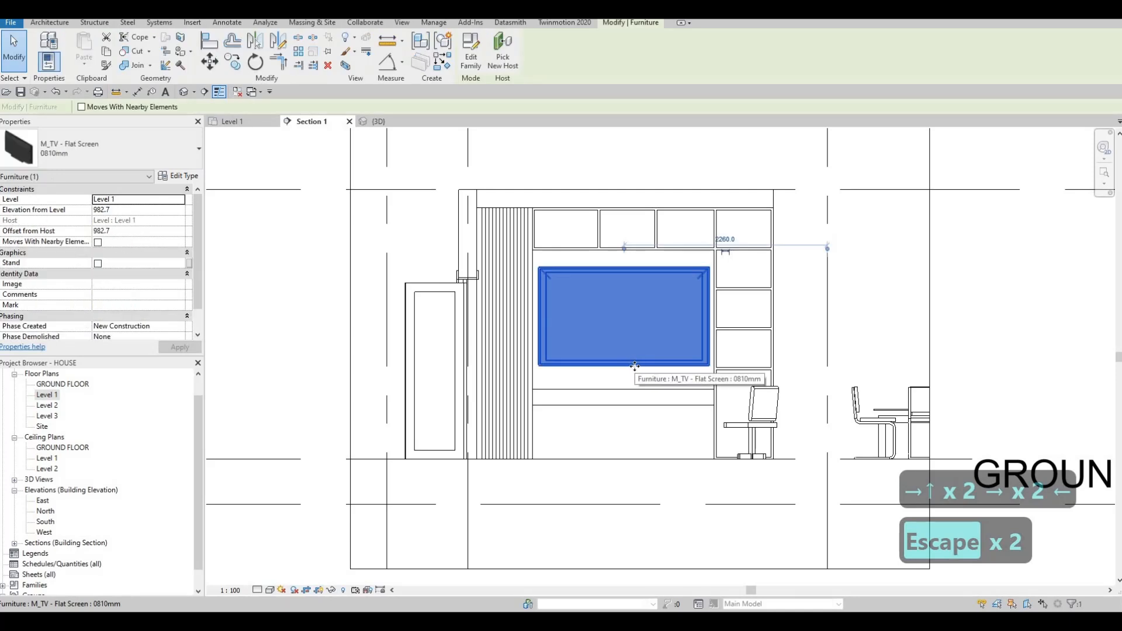
key("Down")
key("Down")
key("Down")
key("Down")
key("Down")
key("Down")
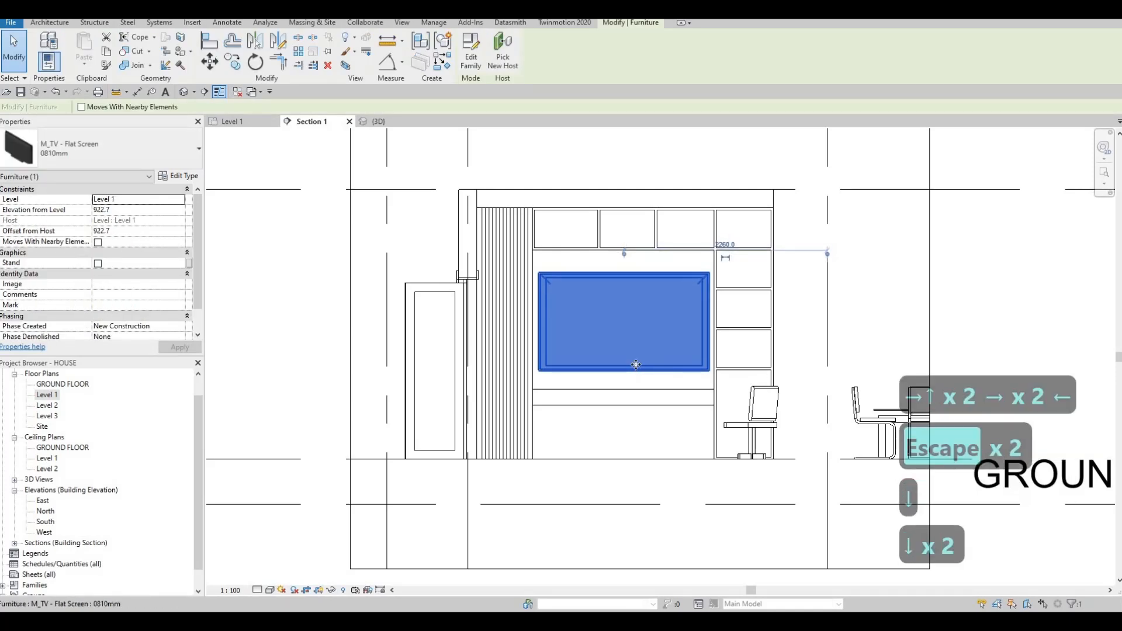
key("Left")
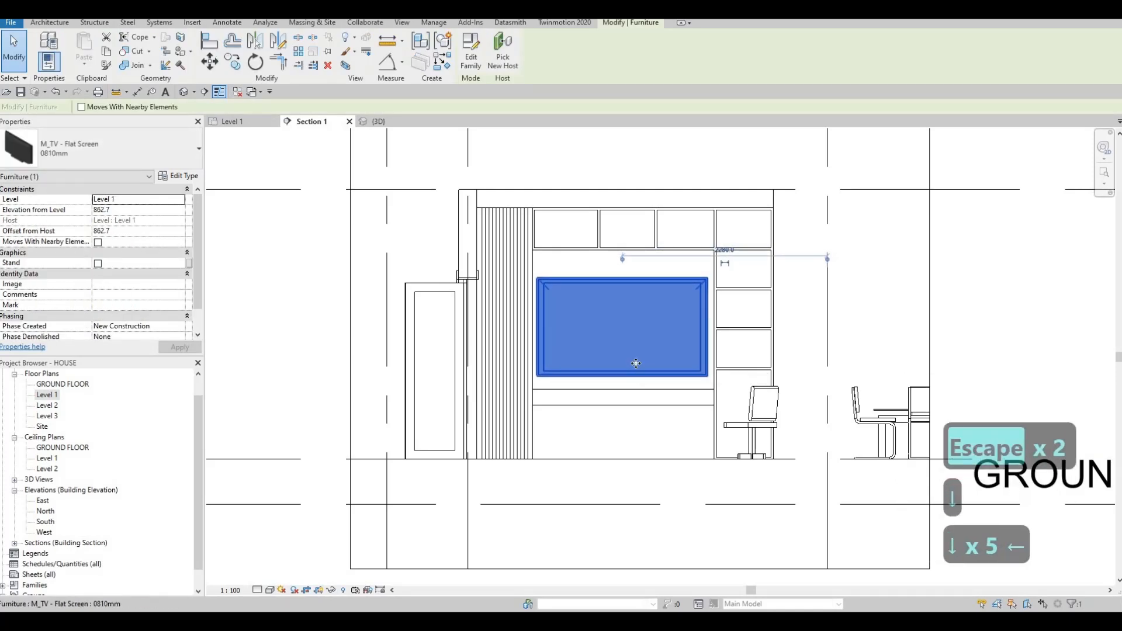
key("Right")
Edit the wall panel model in place, lower the projecting shelf box to about 403 mm above the floor, and finish the model
left_click(622, 412)
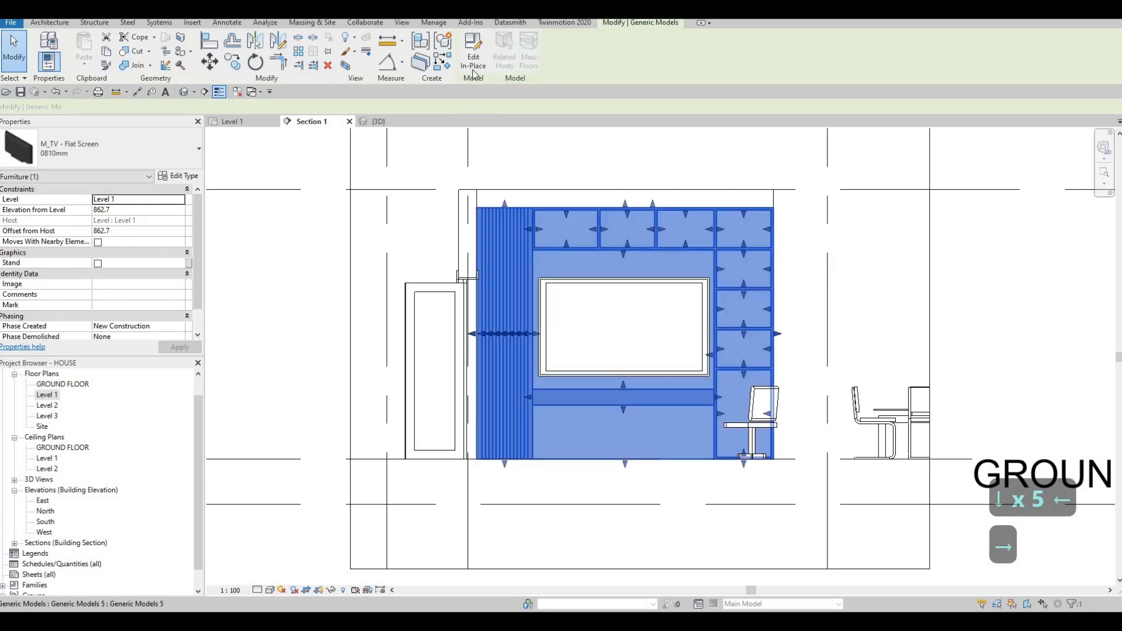
double_click(596, 404)
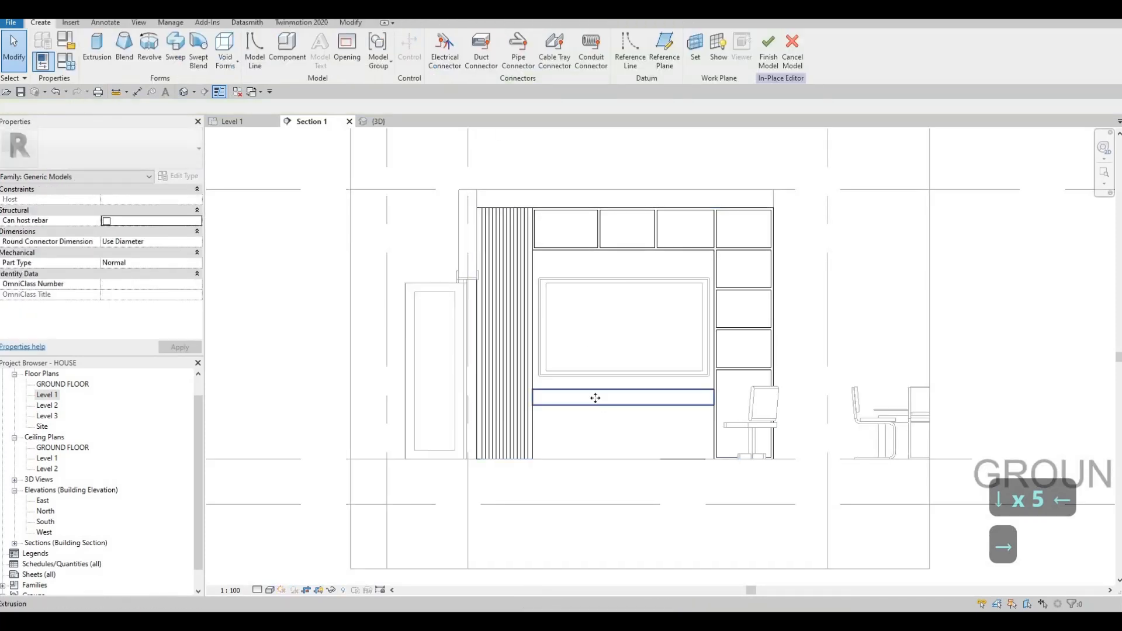
left_click(597, 399)
key("Down")
key("Down")
key("Down")
key("Down")
key("Down")
key("Down")
key("Down")
key("Down")
key("Down")
key("Down")
key("Down")
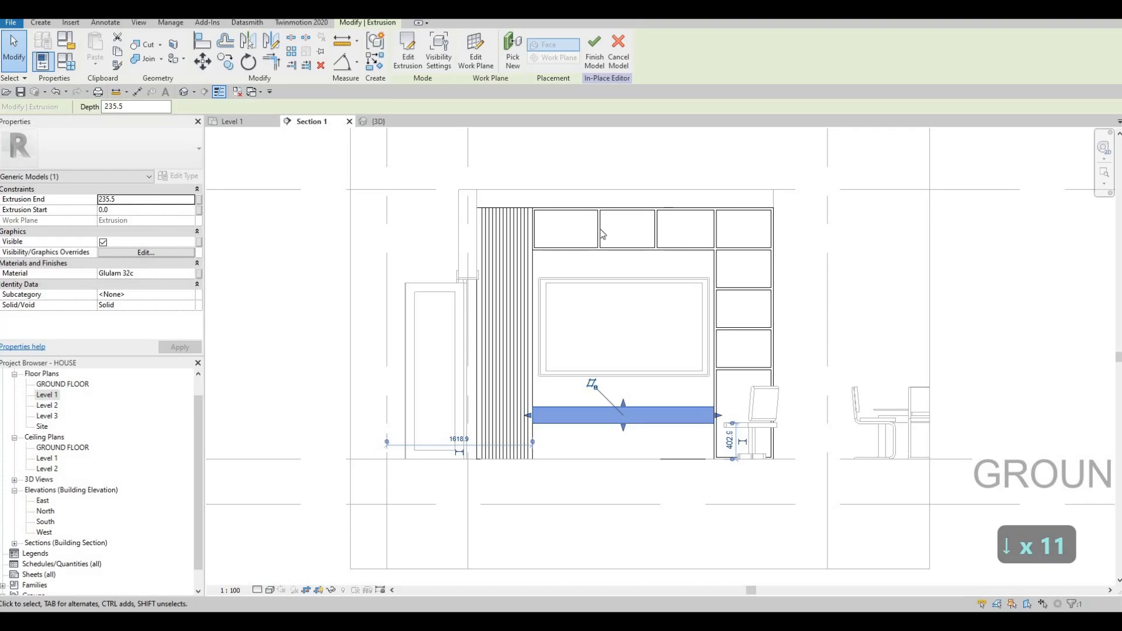
Lower the TV slightly to about 843 mm above Level 1
left_click(606, 376)
key("Down")
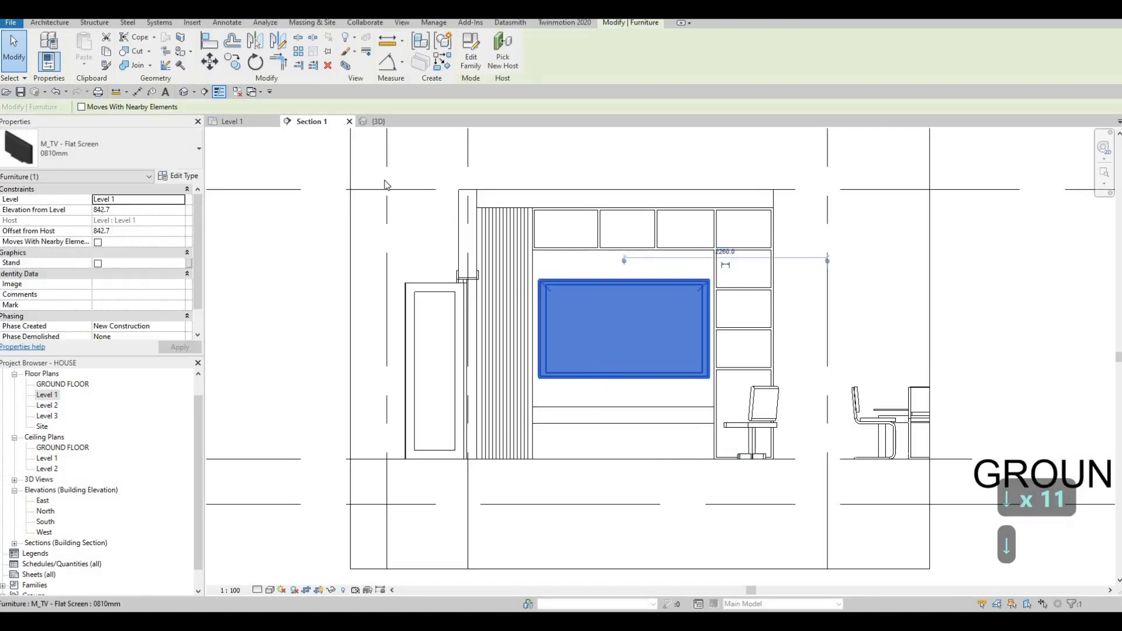
key("Escape")
key("Escape")
Examine the wall panel with its mounted TV and the surrounding rooms from several sides in the 3D view
left_click(380, 121)
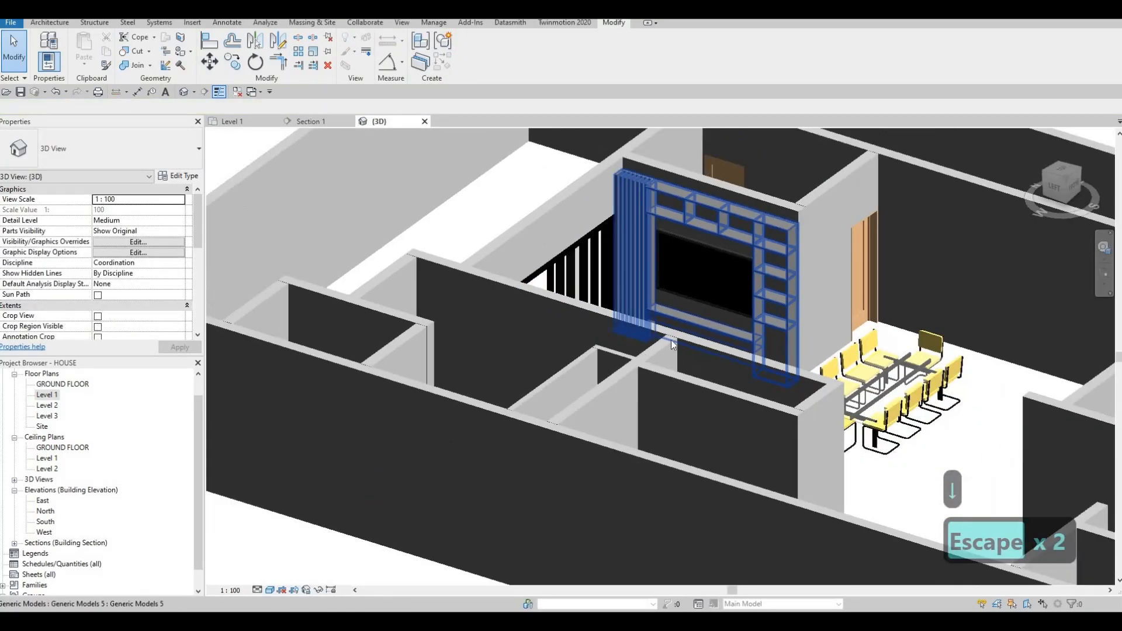
middle_click_drag(671, 339, 834, 330, "shift")
middle_click_drag(943, 343, 638, 283, "shift")
scroll(660, 349, "down", 3)
scroll(637, 283, "up", 5)
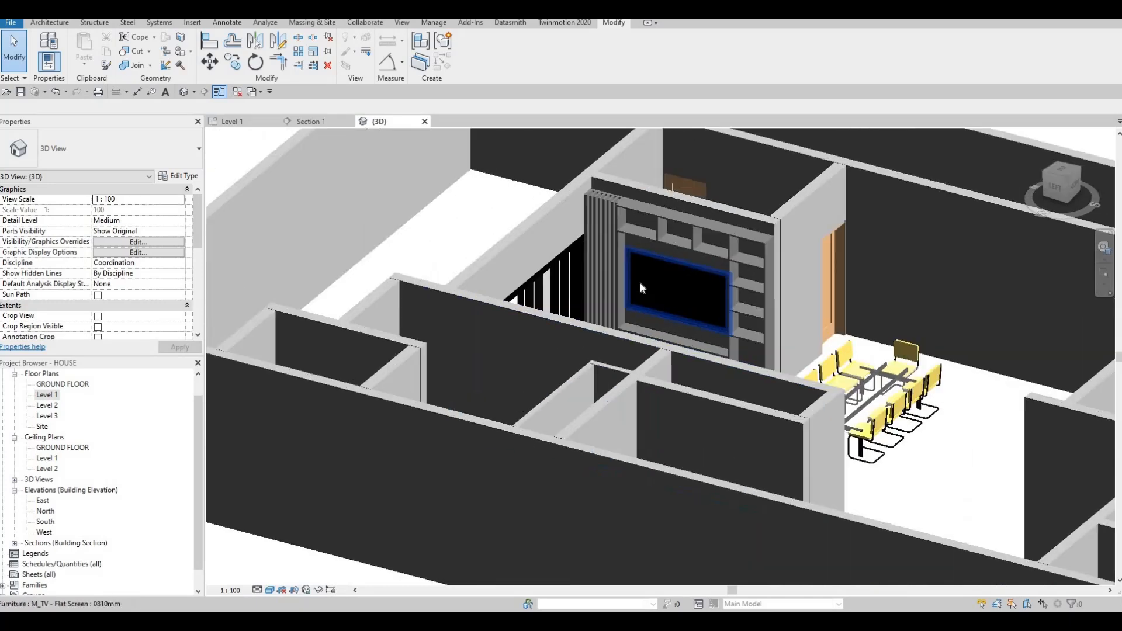
scroll(693, 289, "down", 5)
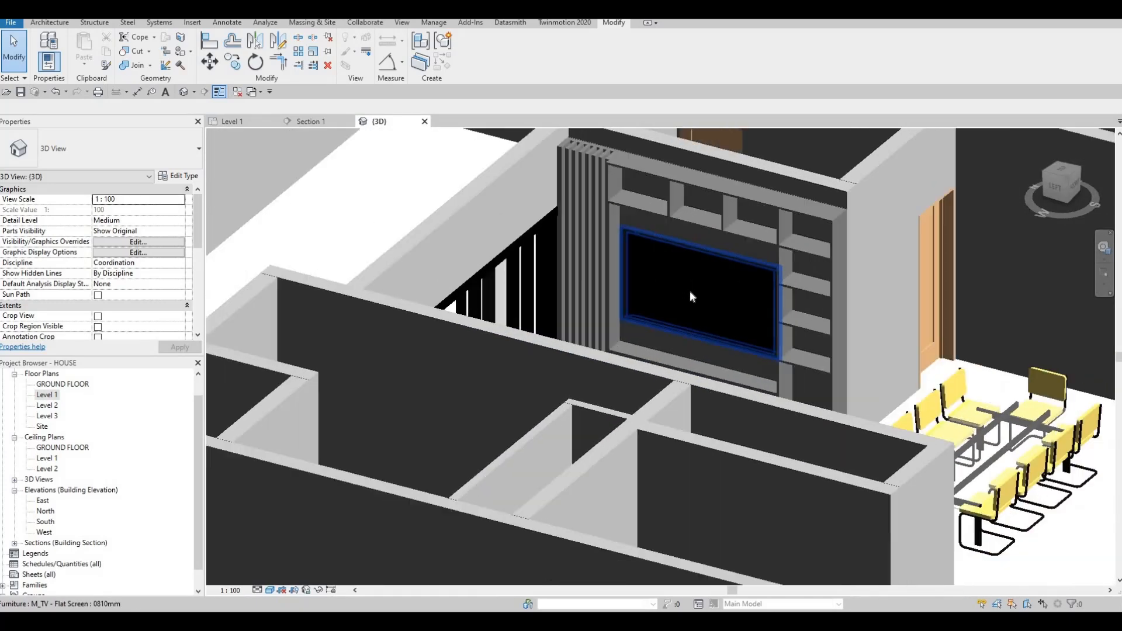
middle_click_drag(689, 292, 585, 322, "shift")
scroll(584, 323, "down", 5)
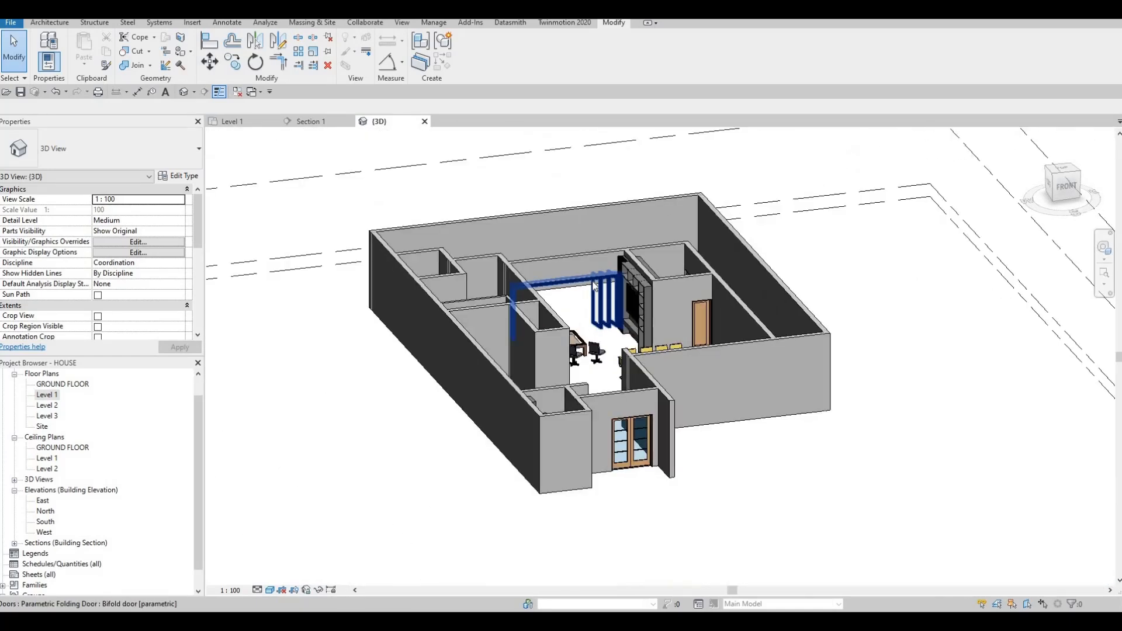
scroll(585, 326, "up", 4)
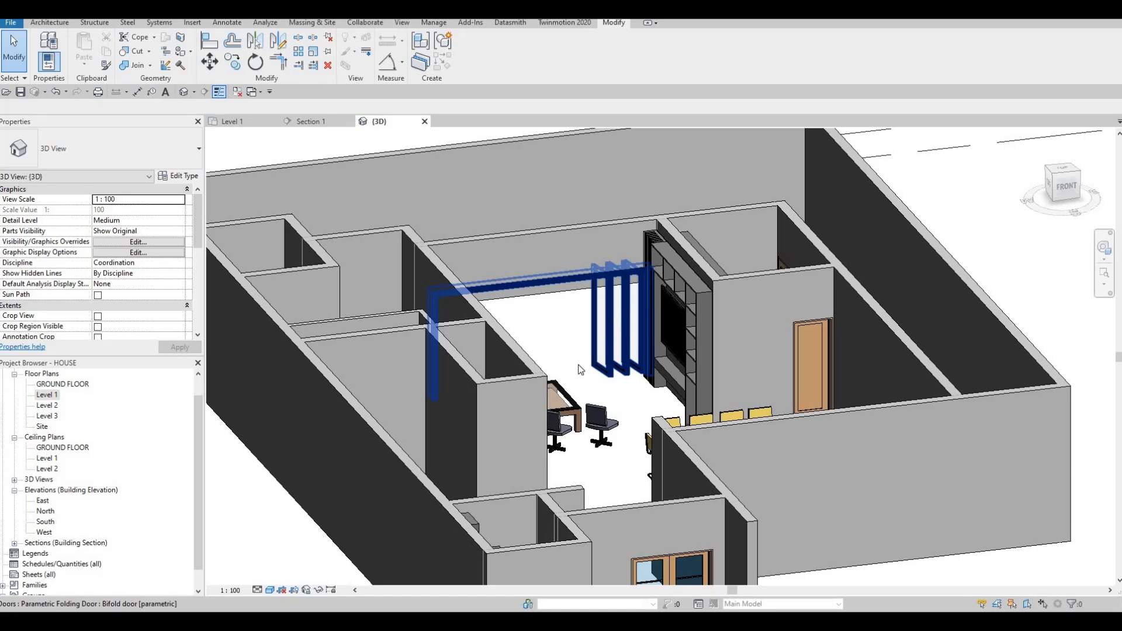
middle_click_drag(689, 351, 718, 393, "shift")
scroll(669, 375, "down", 6)
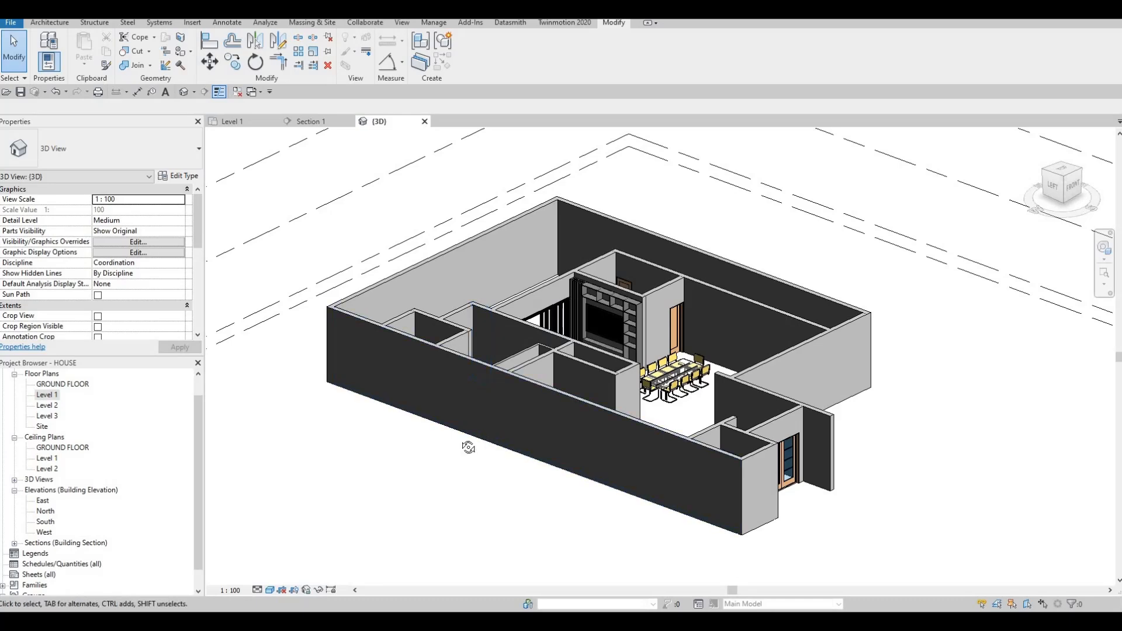
Open the Level 1 floor plan and fit the whole plan in view
middle_click_drag(129, 460, 52, 400, "shift")
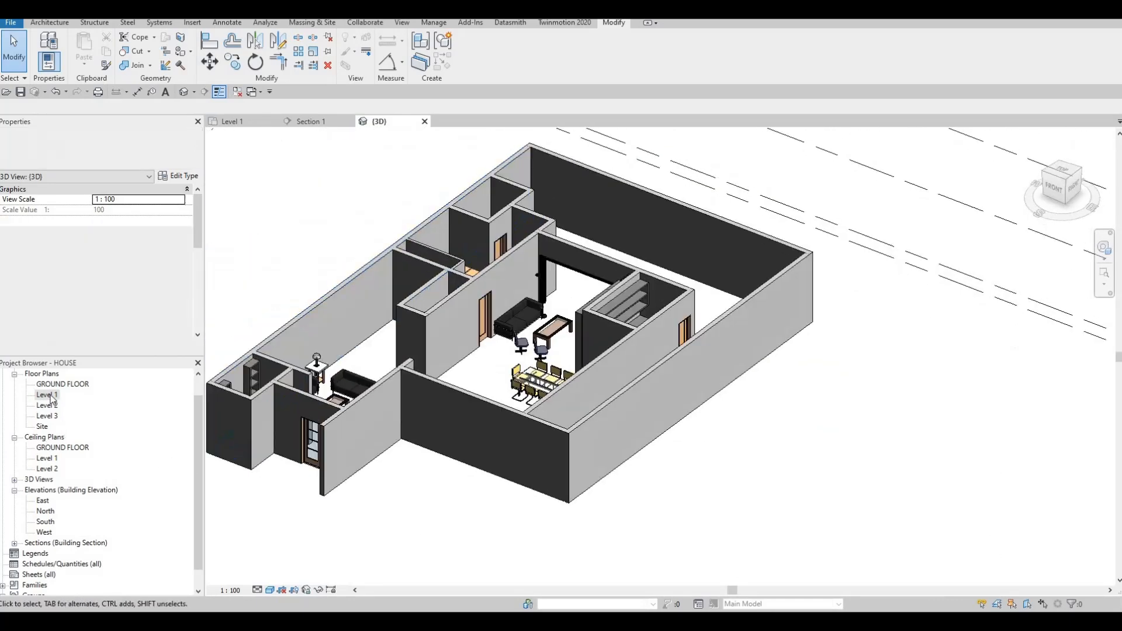
double_click(50, 397)
scroll(544, 305, "down", 3)
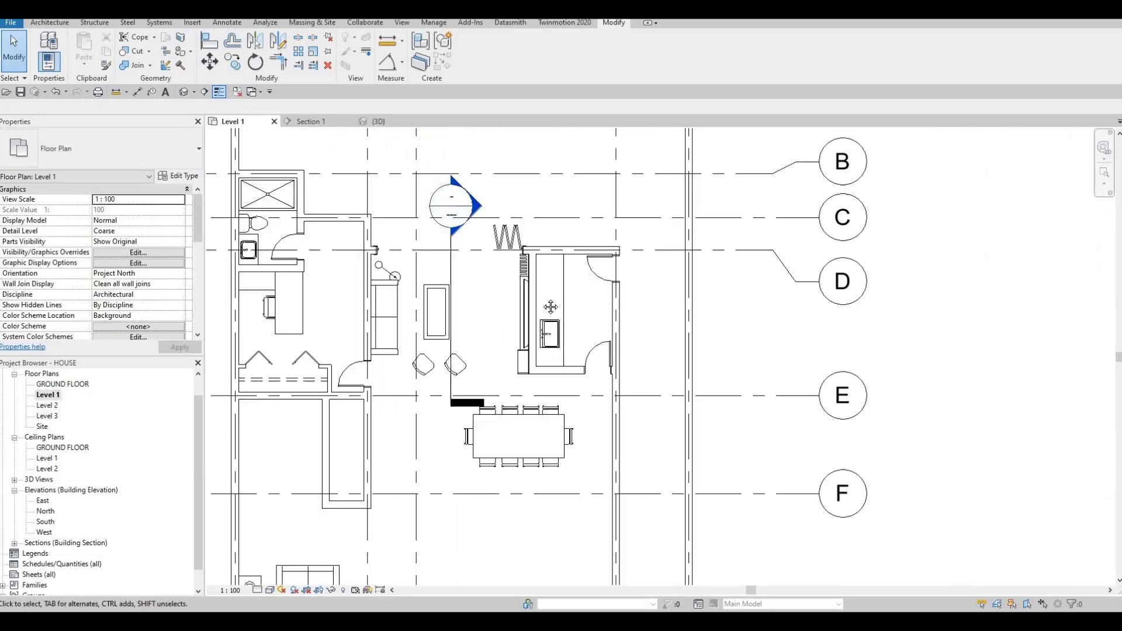
key("z")
key("f")
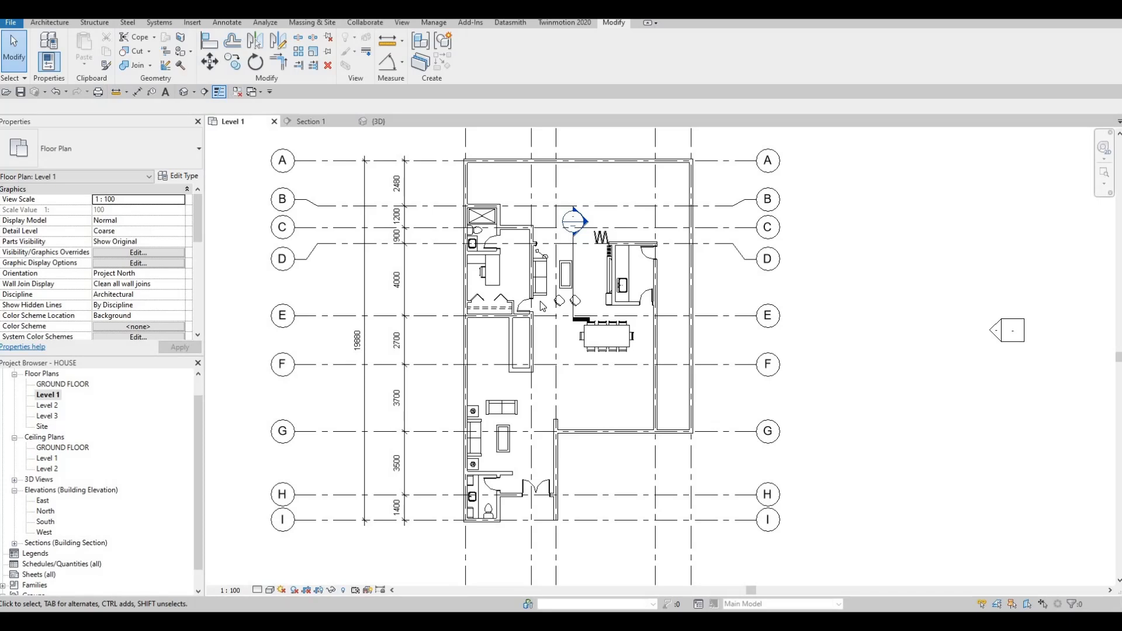
Start a floor on Level 1 and duplicate the Generic Floor - 400mm type as FLOOR 1
left_click(50, 23)
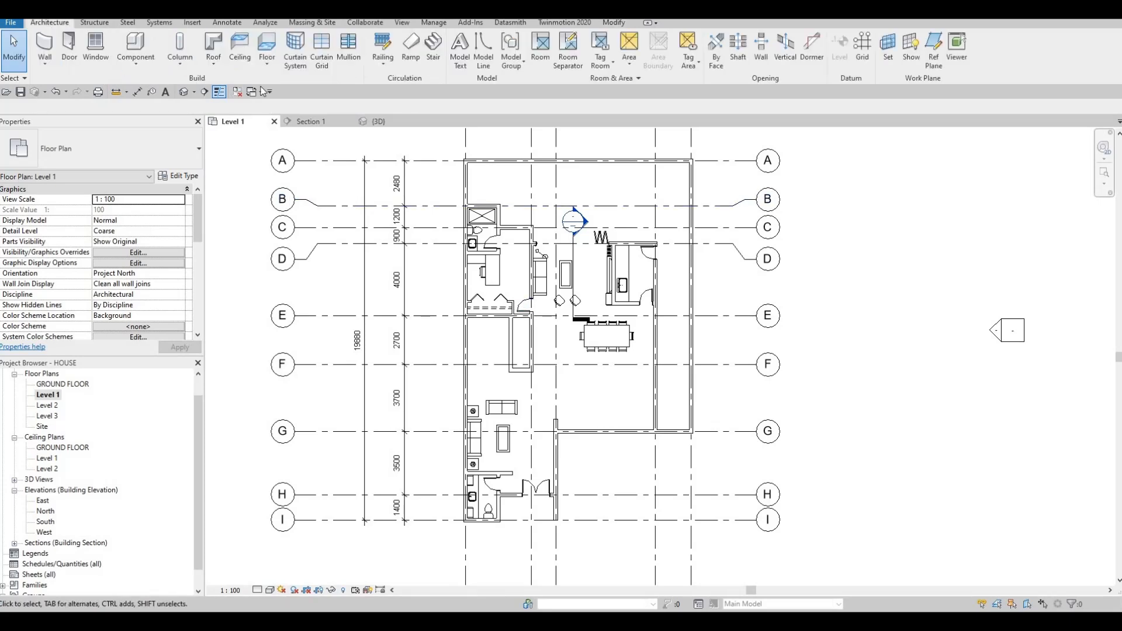
left_click(264, 47)
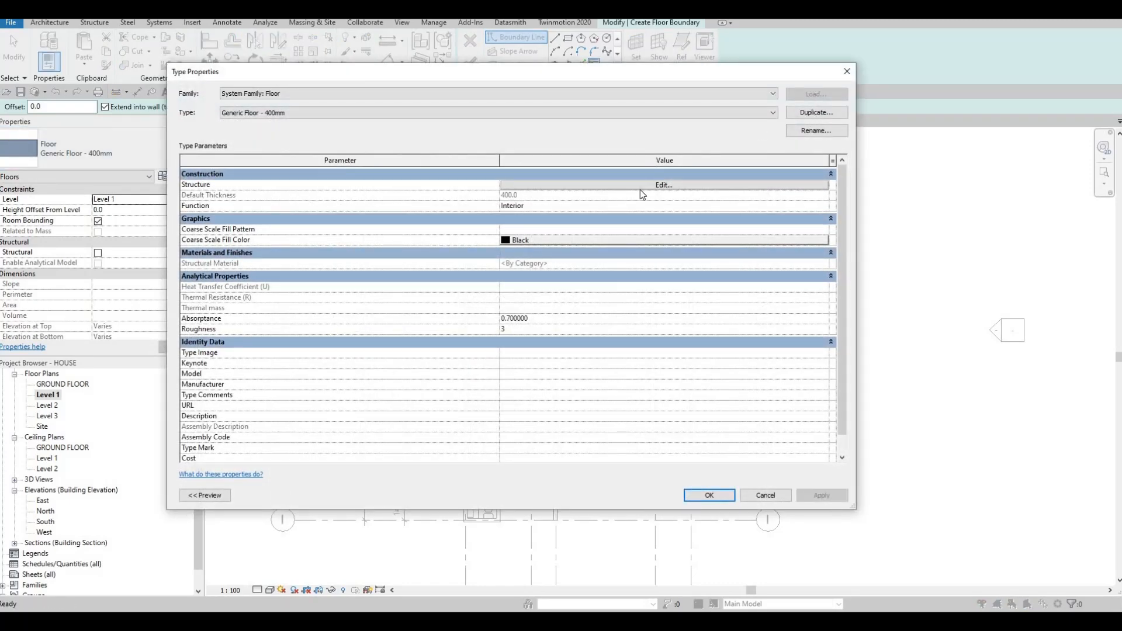
left_click(816, 112)
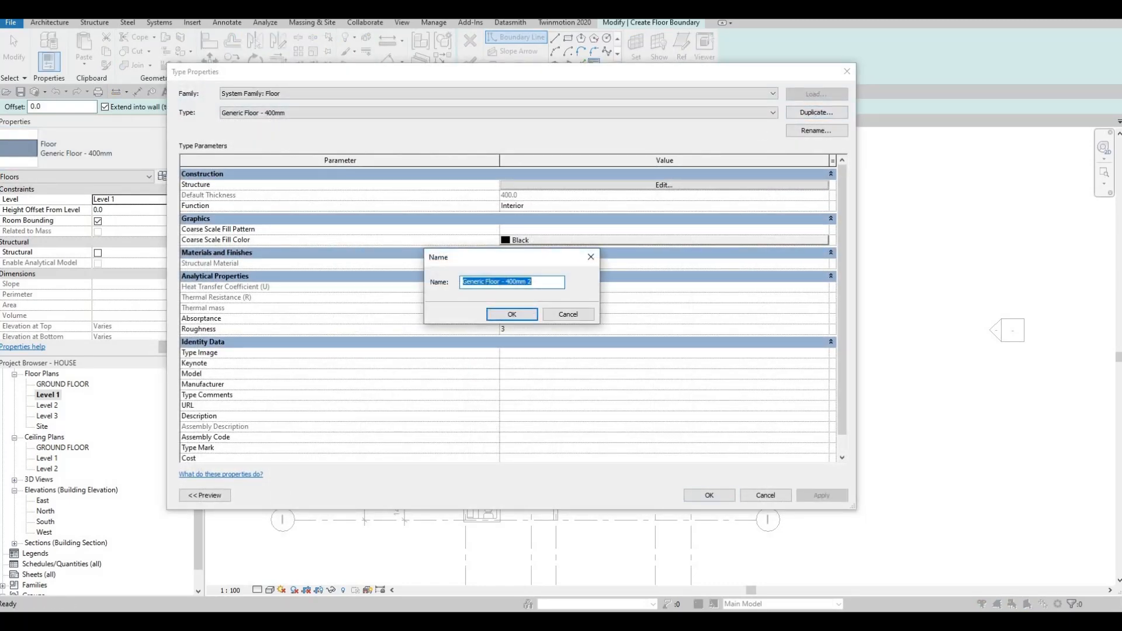
type("FLOOR 1")
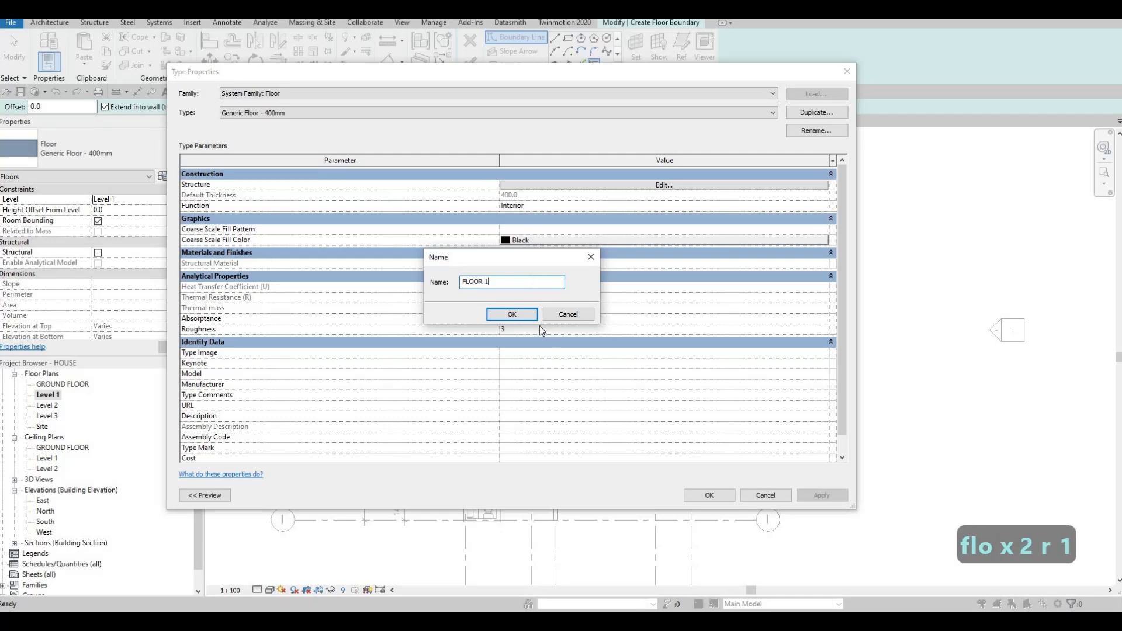
key("Return")
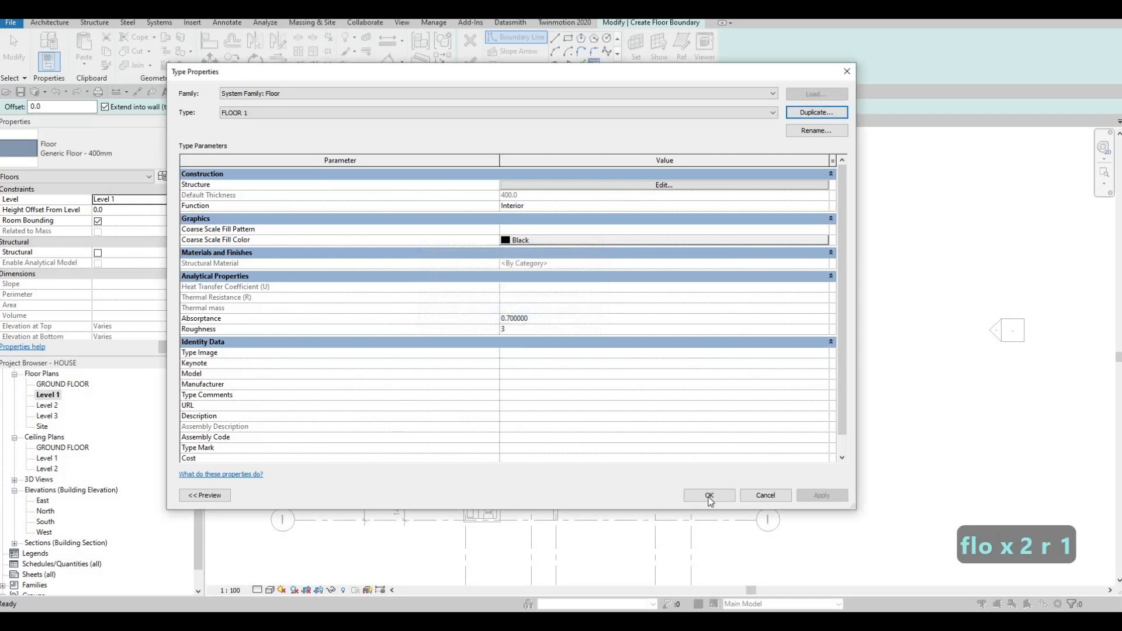
key("Return")
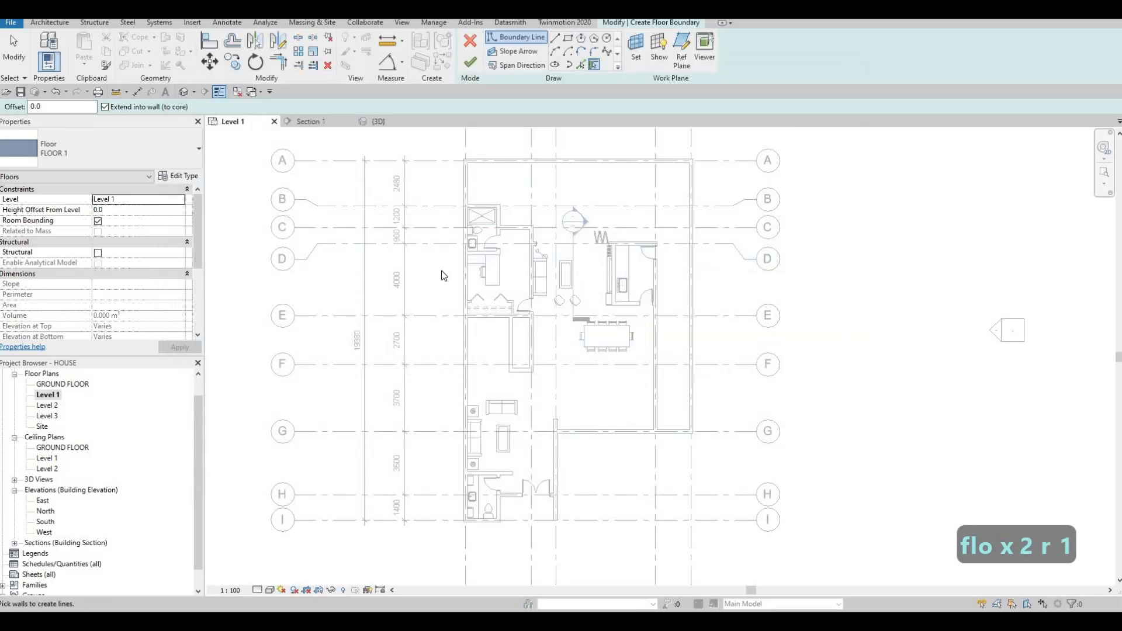
Set the structure layer of the FLOOR 1 type to 200 mm thick
left_click(178, 176)
left_click(657, 183)
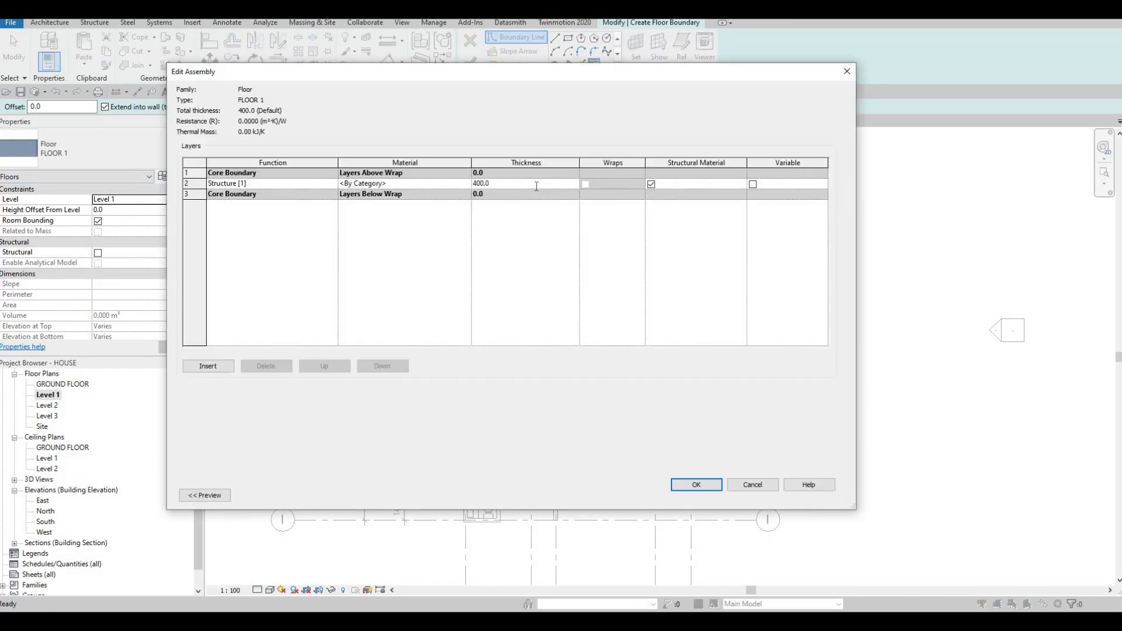
type("2")
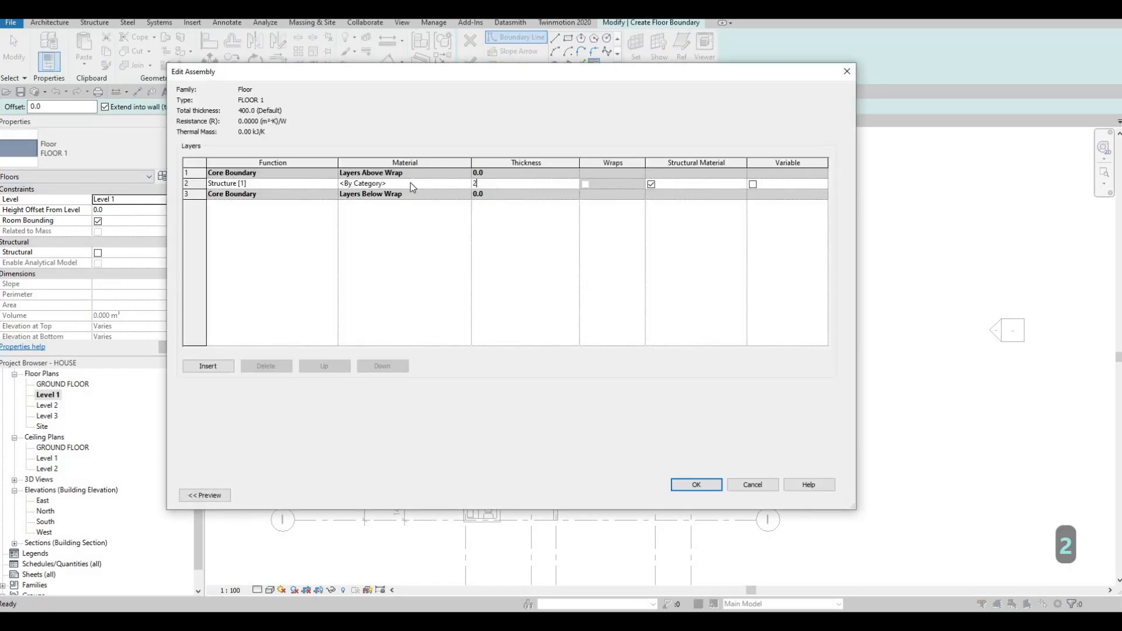
type("00")
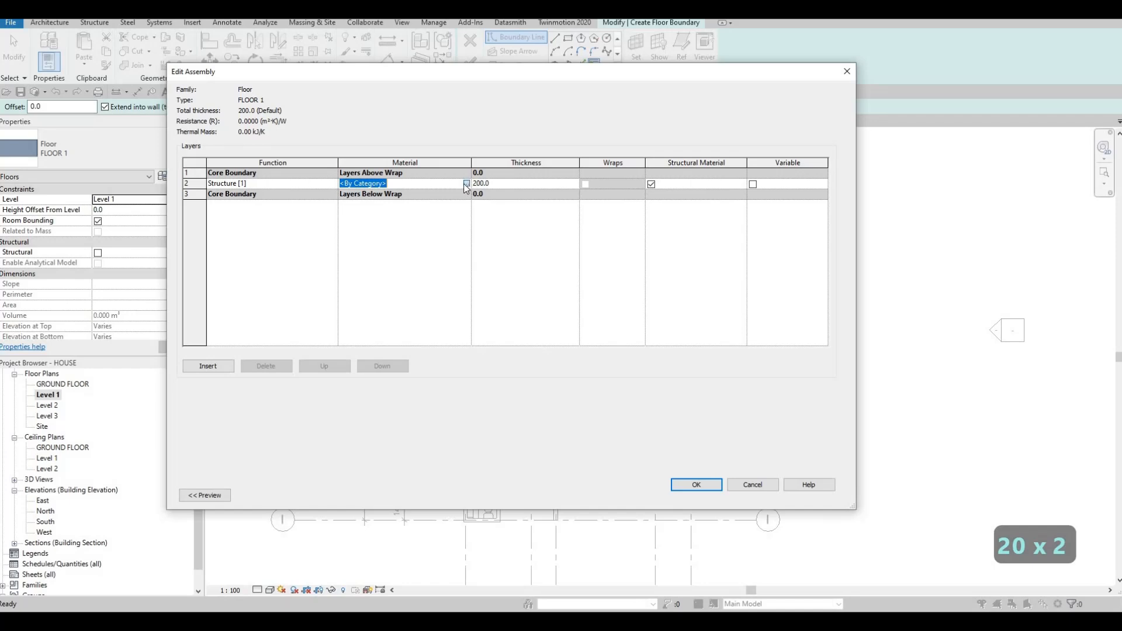
Assign the Fieldstone material from the AEC stone library to the FLOOR 1 structure layer and accept the type
left_click(466, 184)
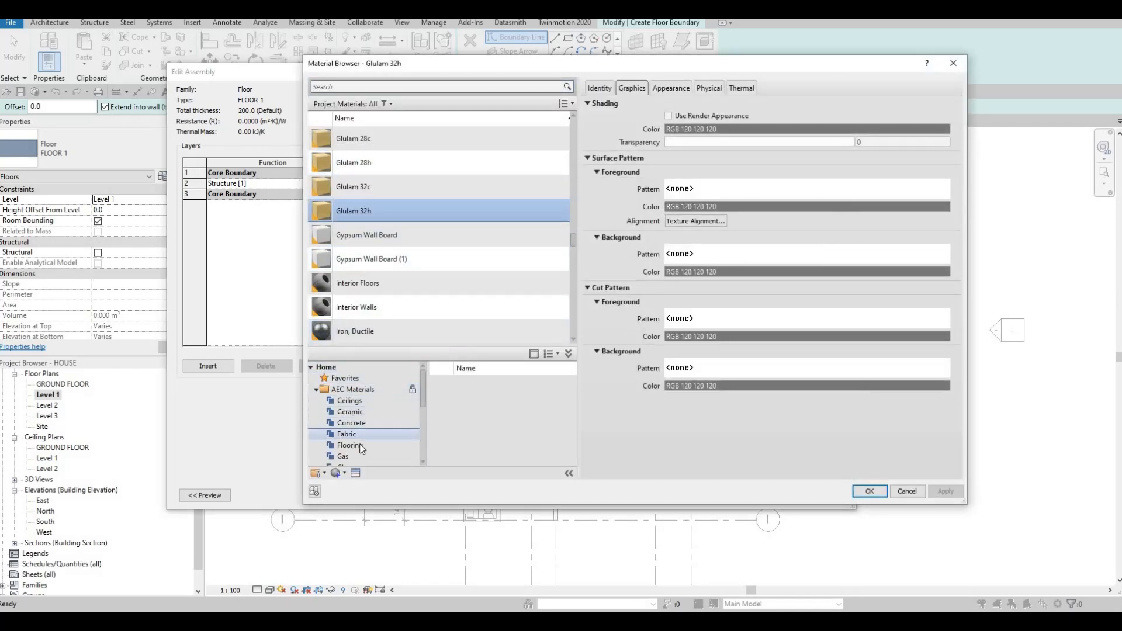
scroll(360, 443, "down", 4)
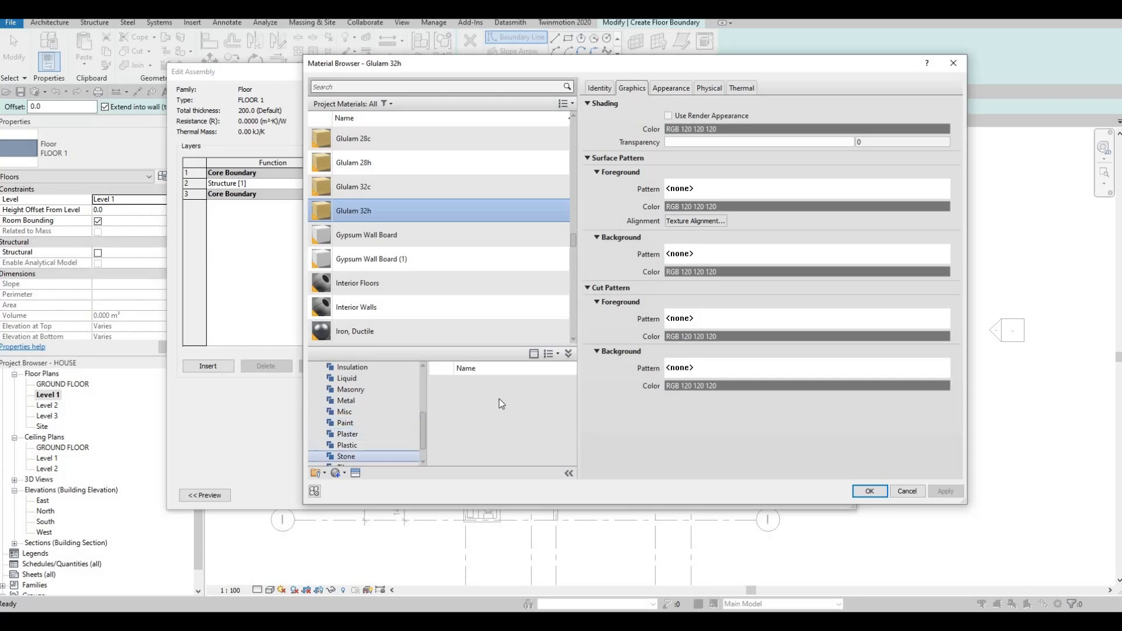
left_click(550, 386)
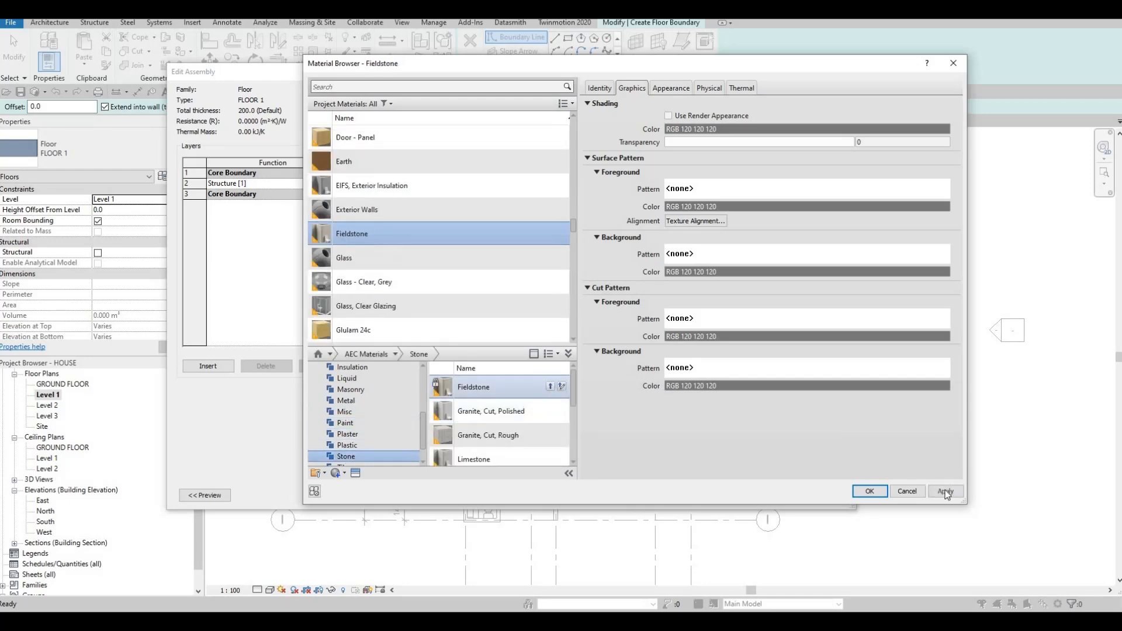
left_click(867, 490)
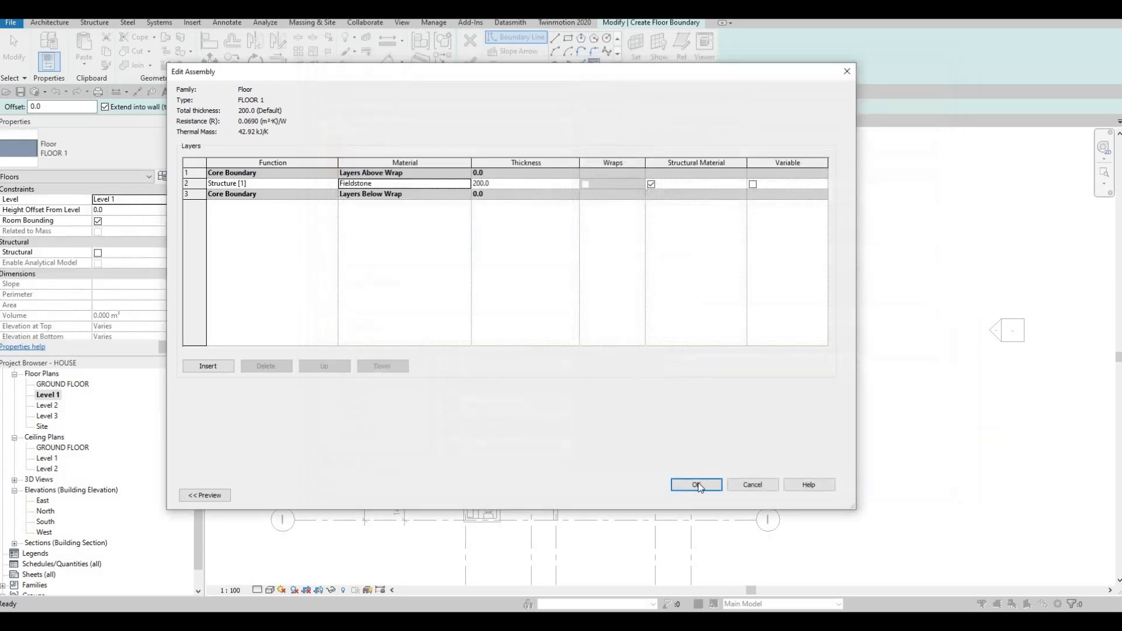
left_click(707, 484)
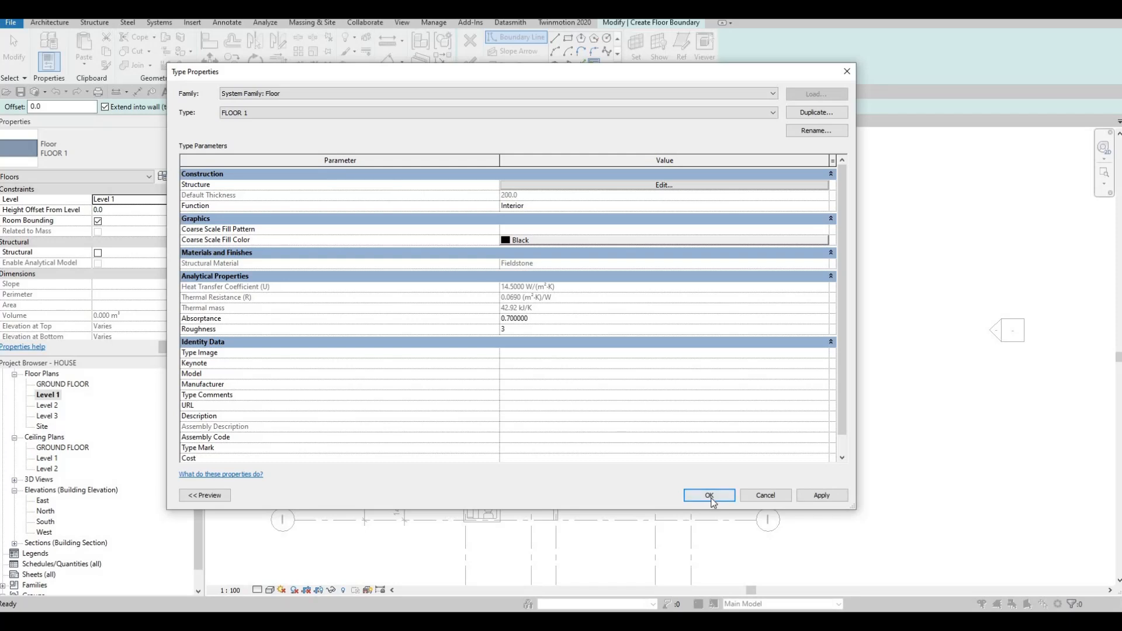
key("Return")
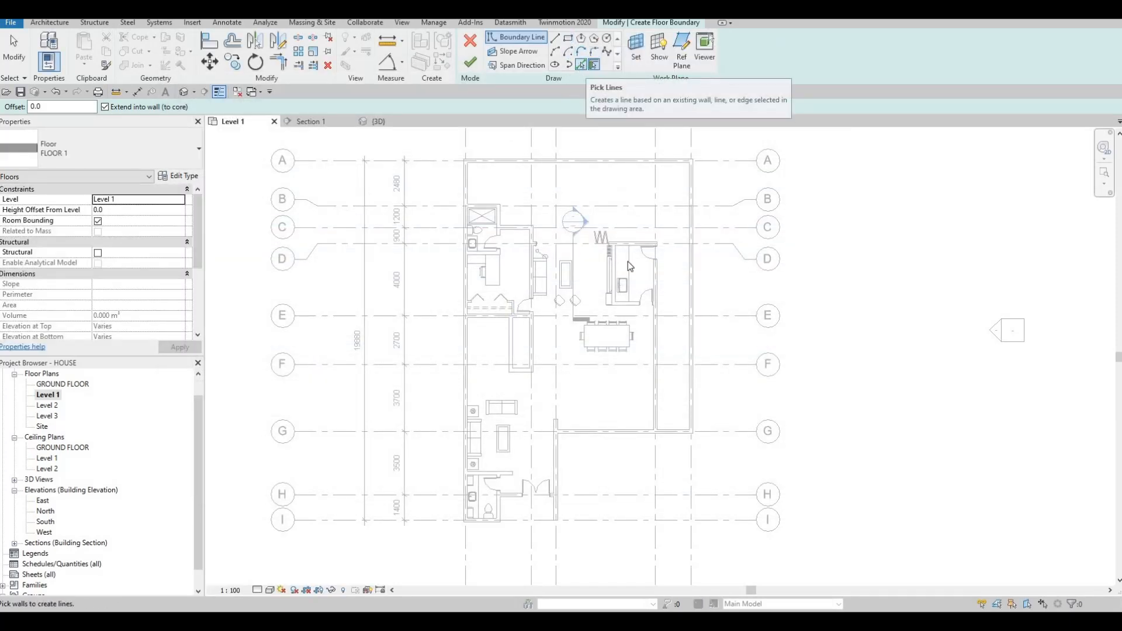
Pick the inner faces of the dining area's outer wall, the grid G wall and the entrance side wall as floor boundary lines
left_click(652, 387)
scroll(643, 393, "up", 3)
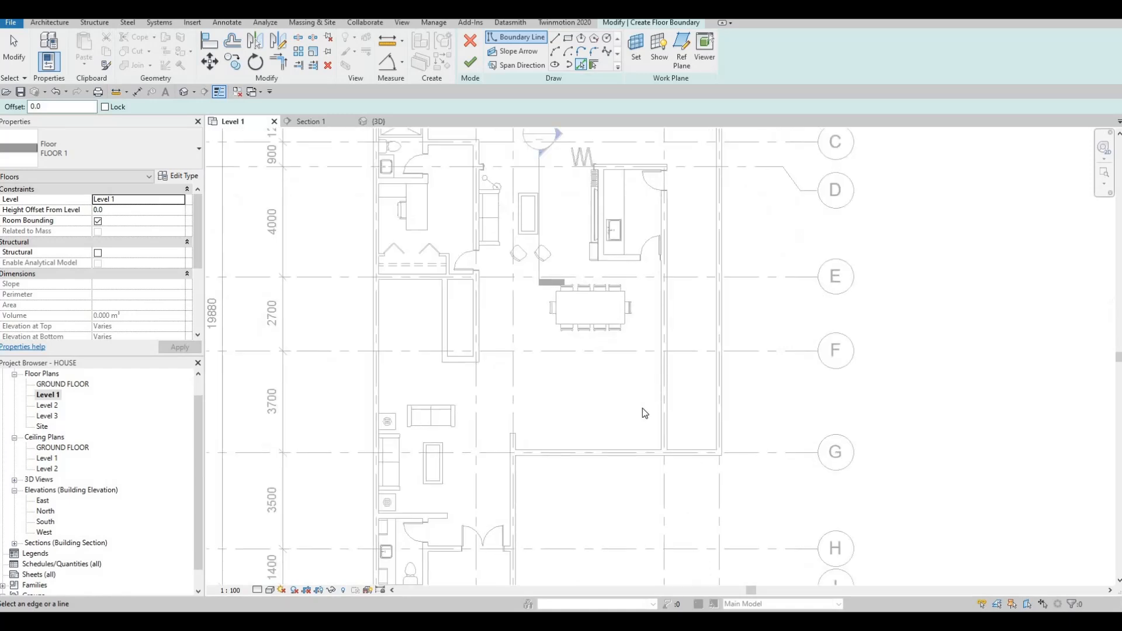
left_click(592, 450)
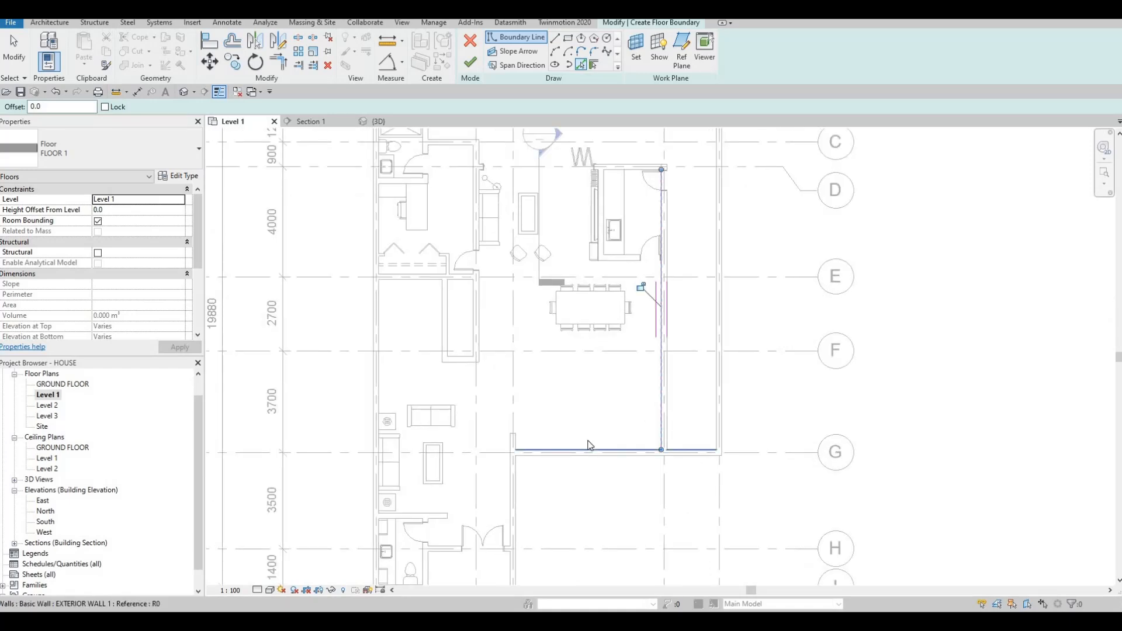
left_click(512, 482)
scroll(441, 545, "up", 2)
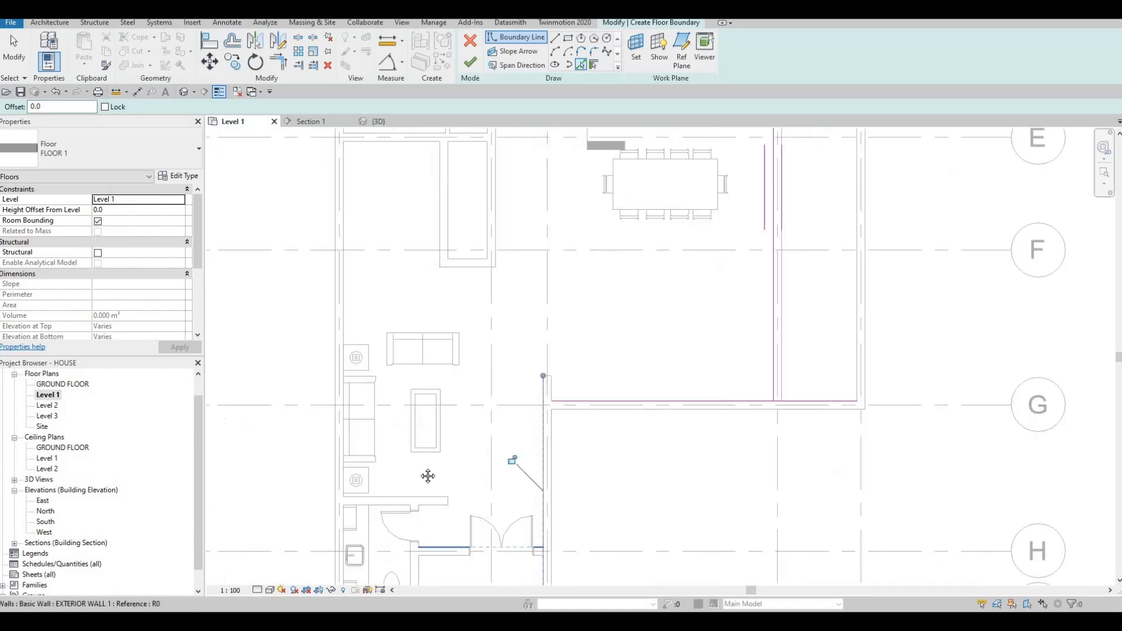
Pick boundary lines along the entrance door wall, the adjoining small bathroom's outer walls and the long exterior wall
left_click(441, 547)
middle_click_drag(428, 476, 505, 374)
scroll(507, 440, "up", 1)
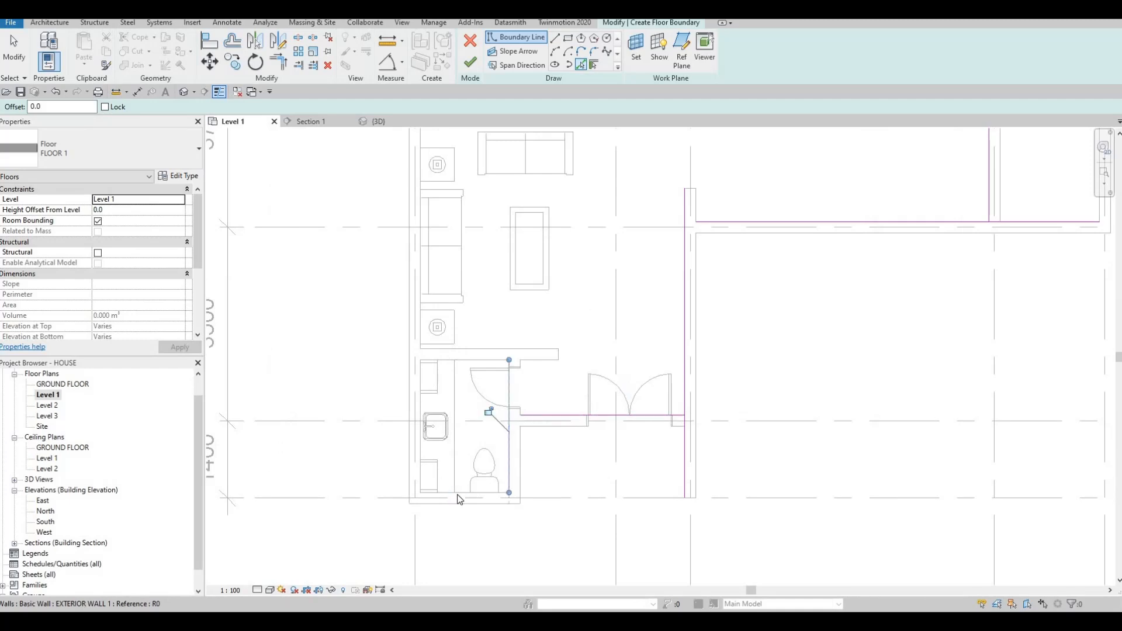
left_click(458, 497)
left_click(436, 324)
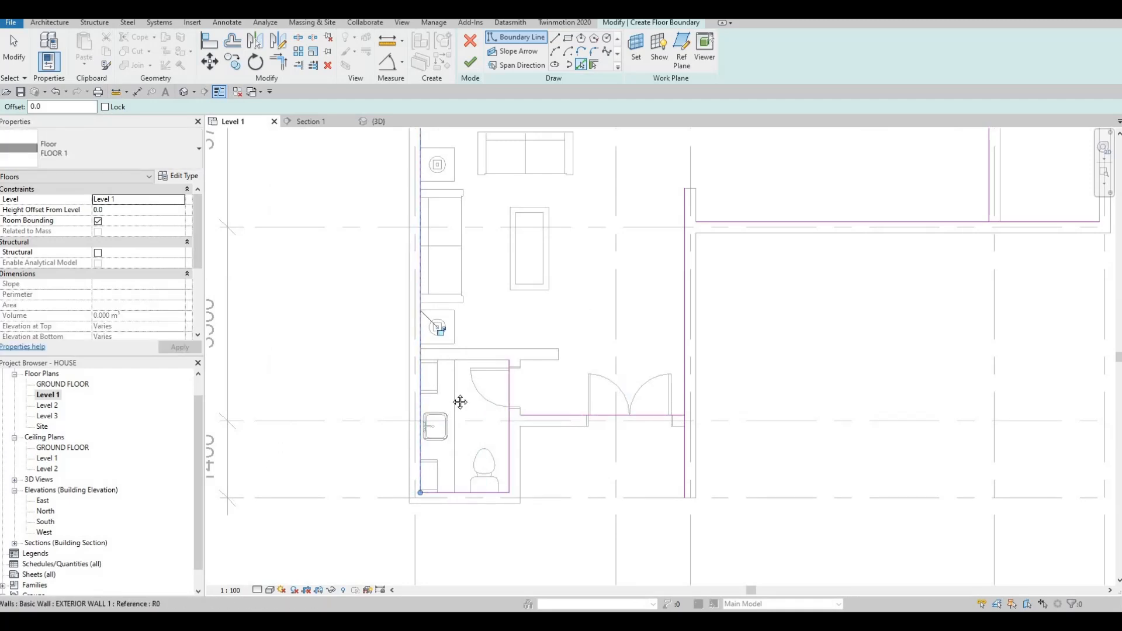
Pick boundary lines along the shower room, the adjoining bedroom's outer walls and the kitchen wall near grid D
middle_click_drag(448, 240, 460, 360)
scroll(472, 403, "down", 3)
middle_click_drag(461, 313, 508, 436)
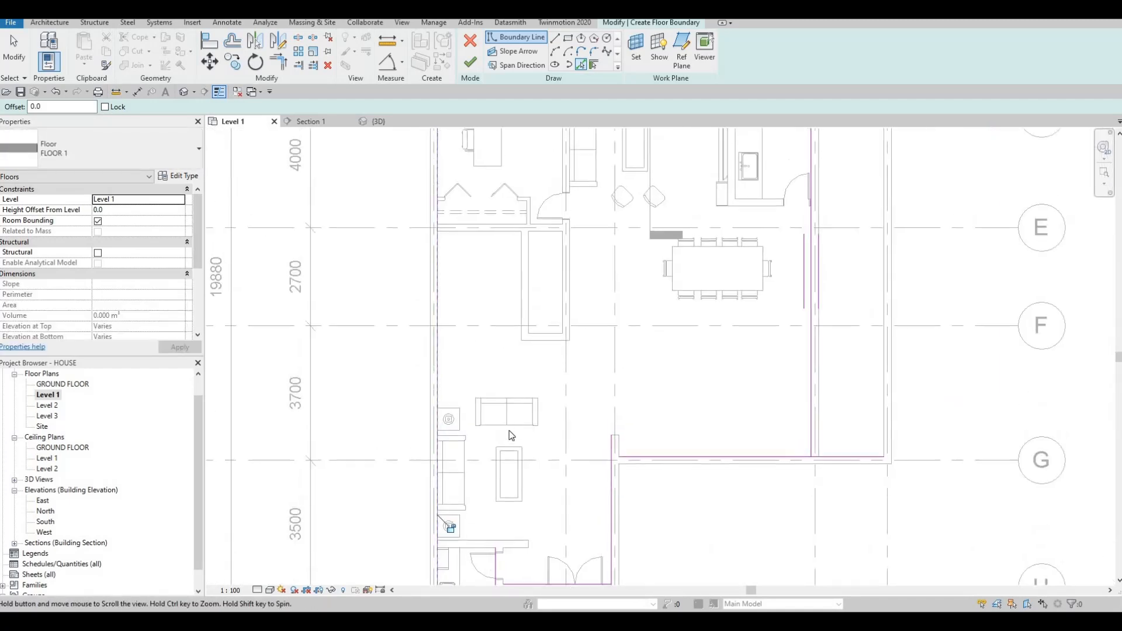
middle_click_drag(438, 570, 460, 456)
mouse_move(527, 459)
middle_mouse_down()
mouse_move(534, 443)
mouse_move(508, 455)
middle_mouse_up()
middle_click_drag(512, 306, 532, 353)
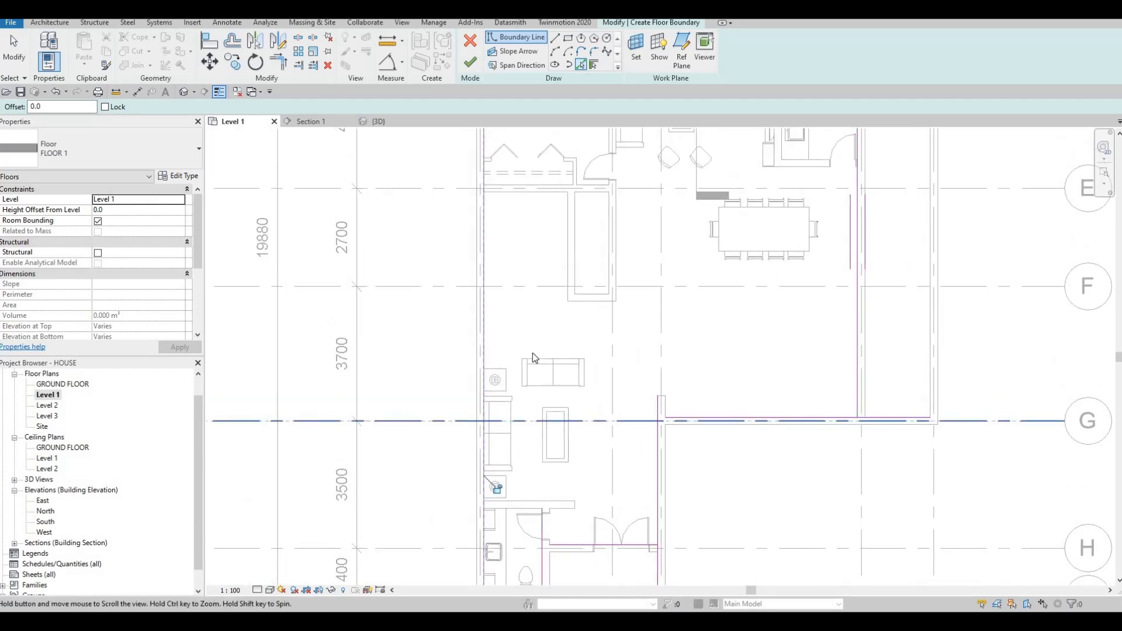
scroll(532, 353, "down", 1)
middle_click_drag(494, 223, 485, 312)
middle_click_drag(509, 191, 507, 315)
middle_click_drag(503, 240, 505, 266)
scroll(501, 256, "up", 1)
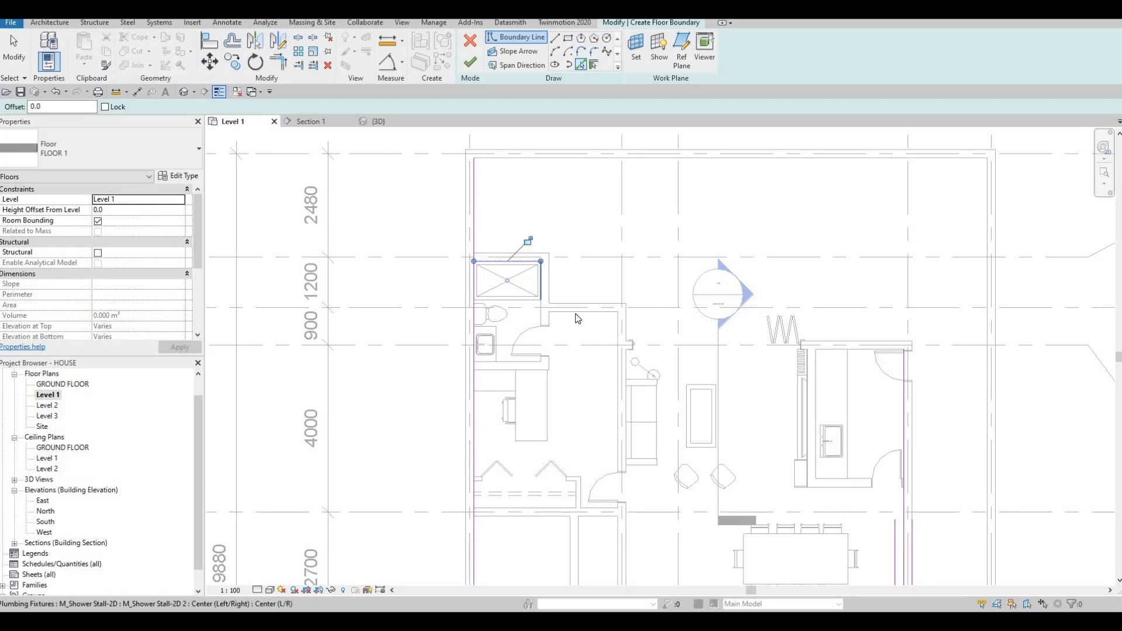
left_click(613, 399)
scroll(919, 381, "up", 3)
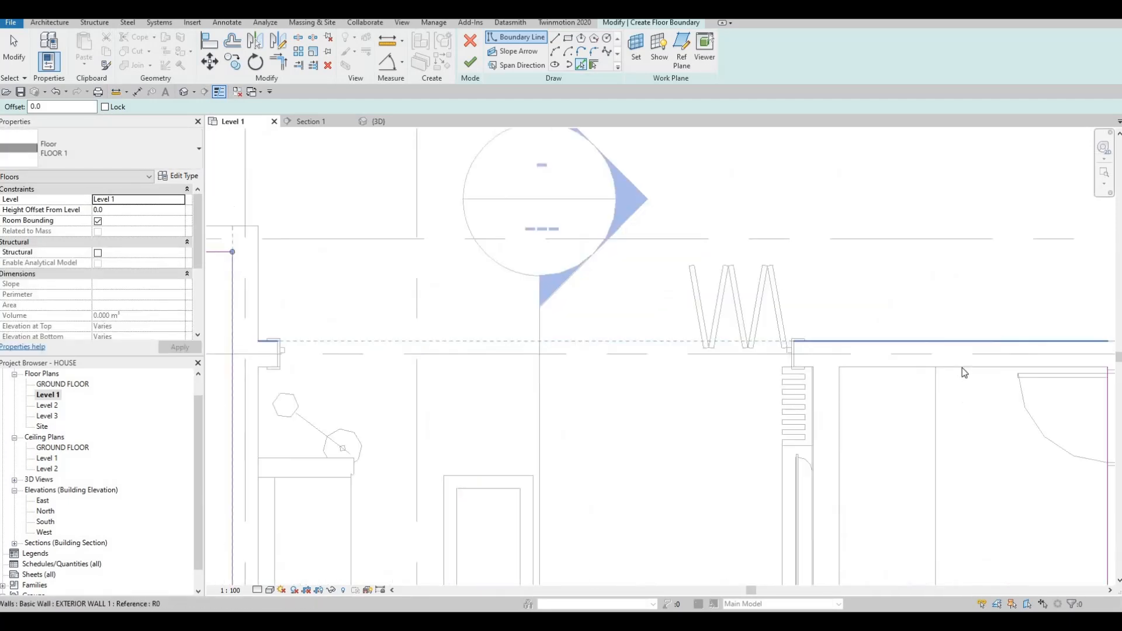
scroll(741, 352, "down", 1)
key("Escape")
scroll(741, 352, "down", 2)
key("Escape")
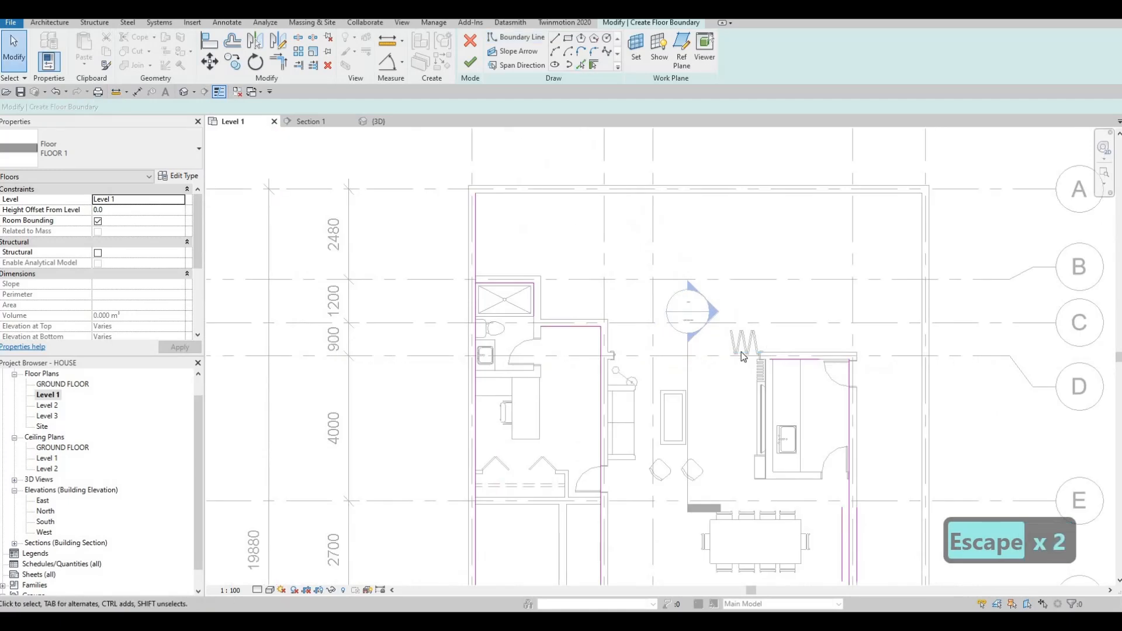
key("Escape")
key("Escape")
Trim the boundary lines into closed corners around the shower room and the adjoining bedroom
key("t")
key("r")
scroll(479, 287, "up", 2)
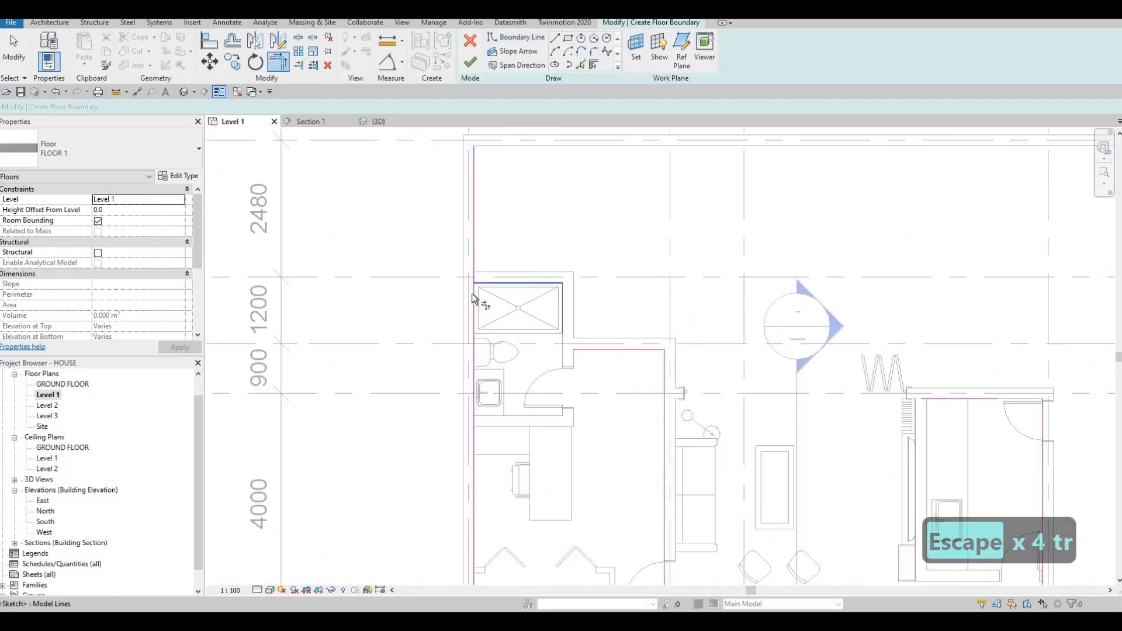
left_click(612, 351)
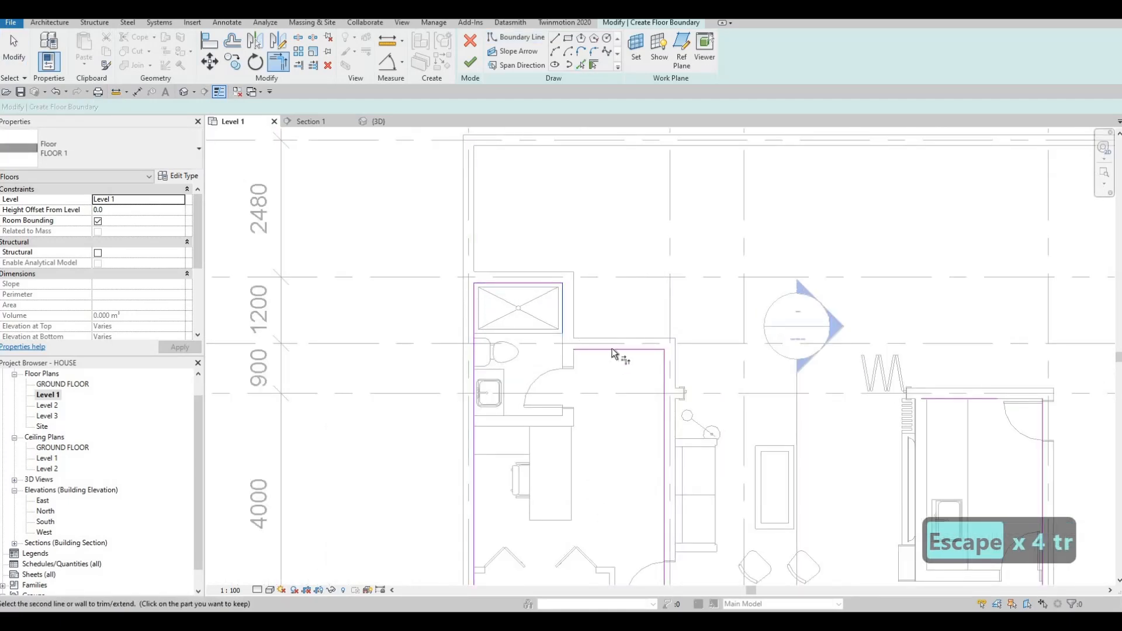
left_click(664, 375)
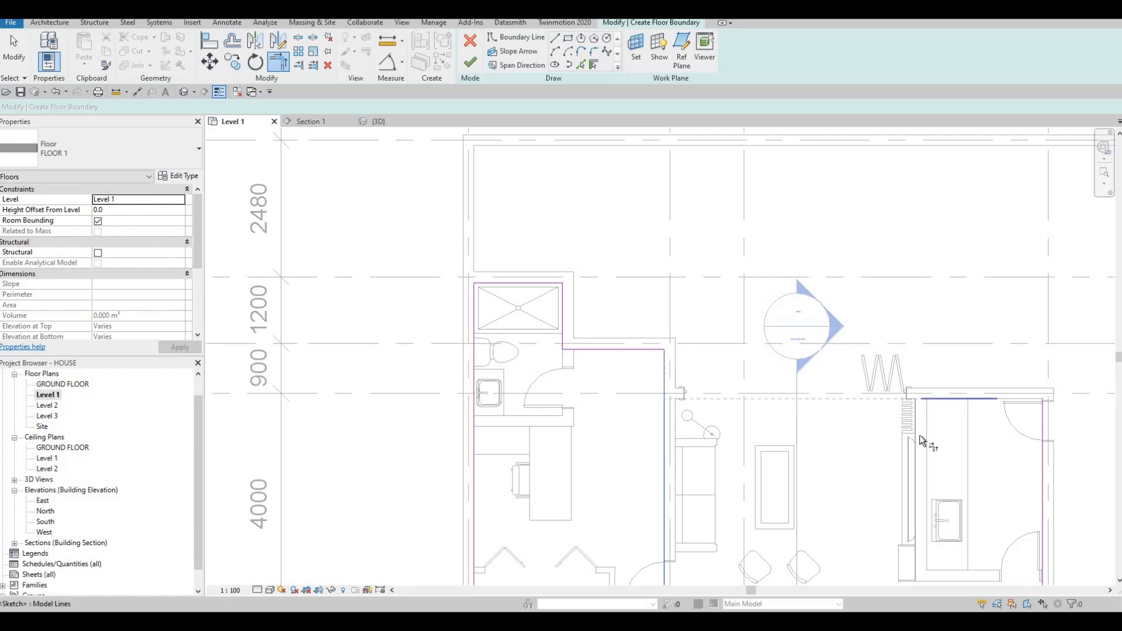
Trim the grid D boundary line to the bedroom and kitchen outer wall lines, and close the dining area corner at grid G
middle_click_drag(1005, 409, 752, 299)
left_click(717, 289)
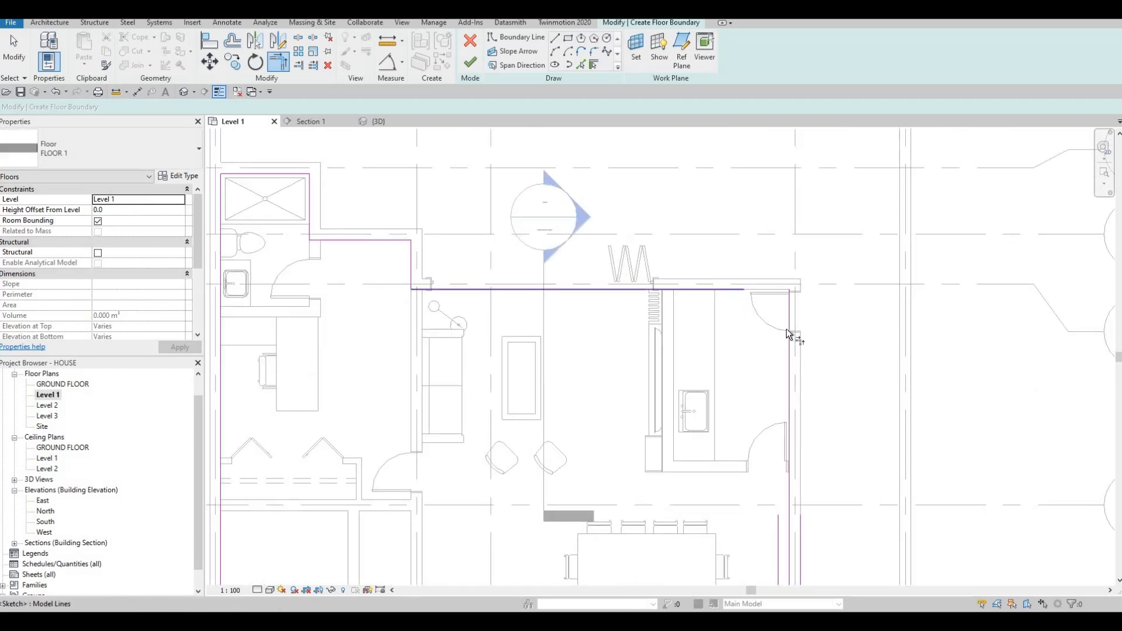
left_click(788, 421)
middle_click_drag(773, 476, 771, 353)
scroll(771, 353, "down", 2)
middle_click_drag(786, 555, 798, 398)
left_click(791, 399)
left_click(672, 411)
Trim the entrance side wall's boundary line to the grid G line and the entrance door wall line on grid H
middle_click_drag(612, 416, 679, 341)
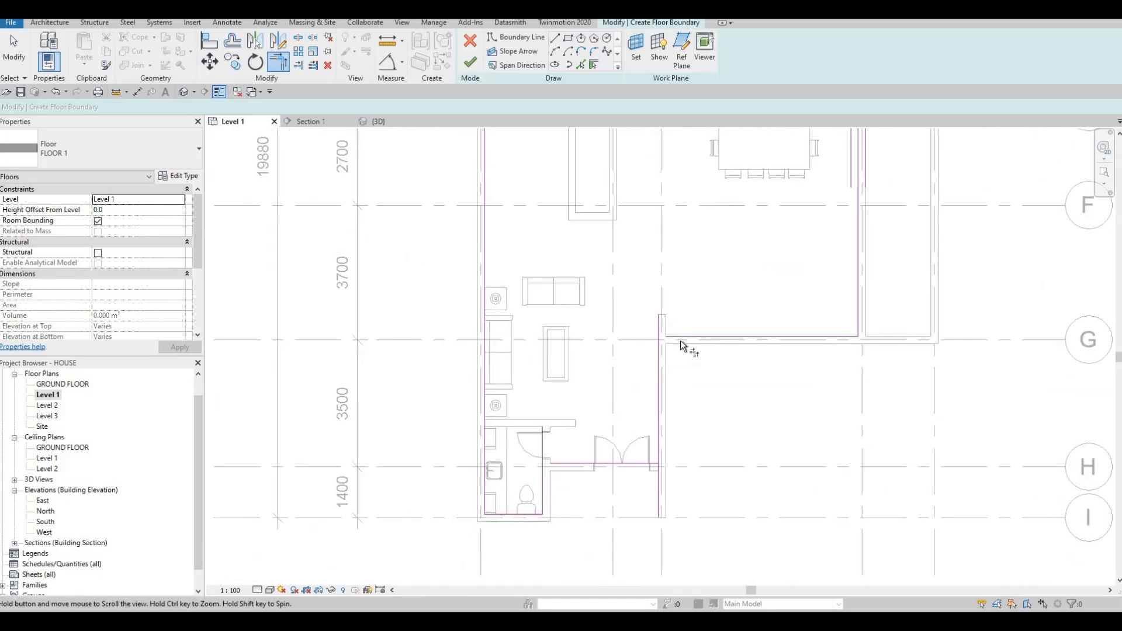
left_click(643, 409)
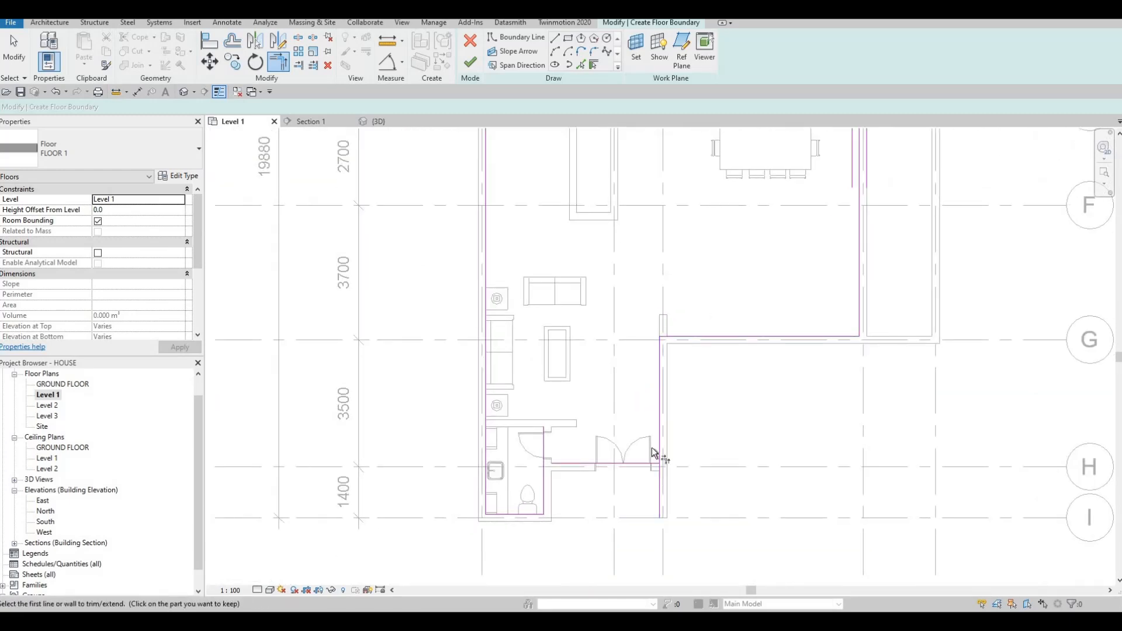
left_click(651, 435)
scroll(718, 320, "down", 3)
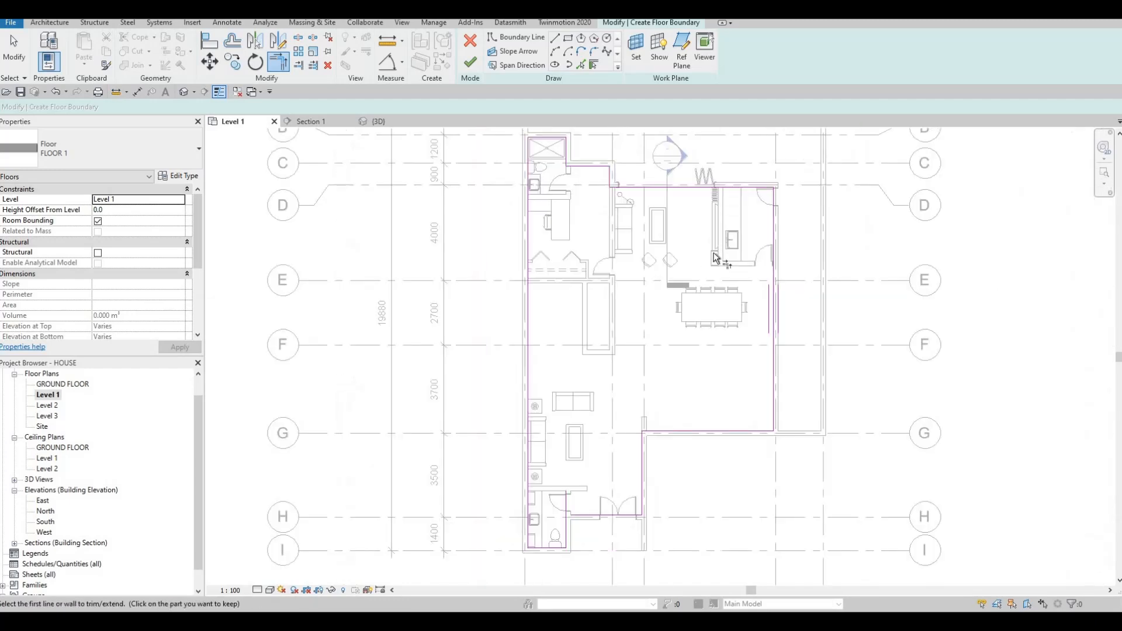
Trim the entrance door wall's boundary line on grid H to the adjoining bathroom's wall line, and finish the floor sketch
middle_click_drag(589, 392, 636, 382)
left_click(636, 384)
scroll(627, 382, "up", 1)
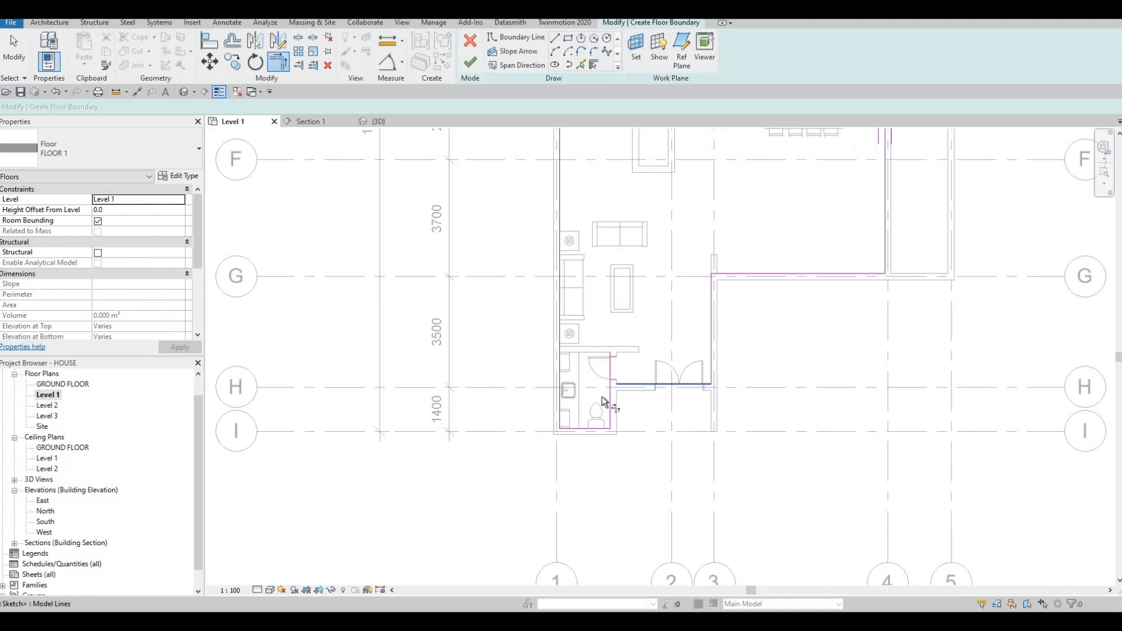
scroll(544, 313, "down", 4)
middle_click_drag(572, 303, 580, 359)
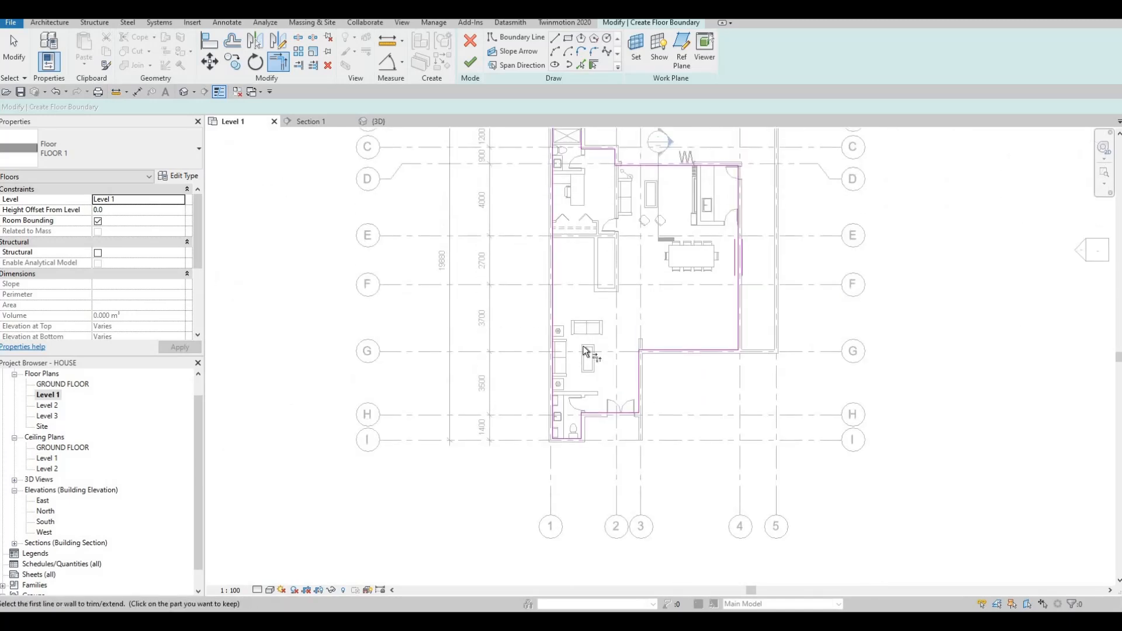
scroll(581, 336, "down", 1)
middle_click_drag(565, 294, 584, 254)
scroll(597, 276, "up", 2)
middle_click_drag(463, 172, 456, 161)
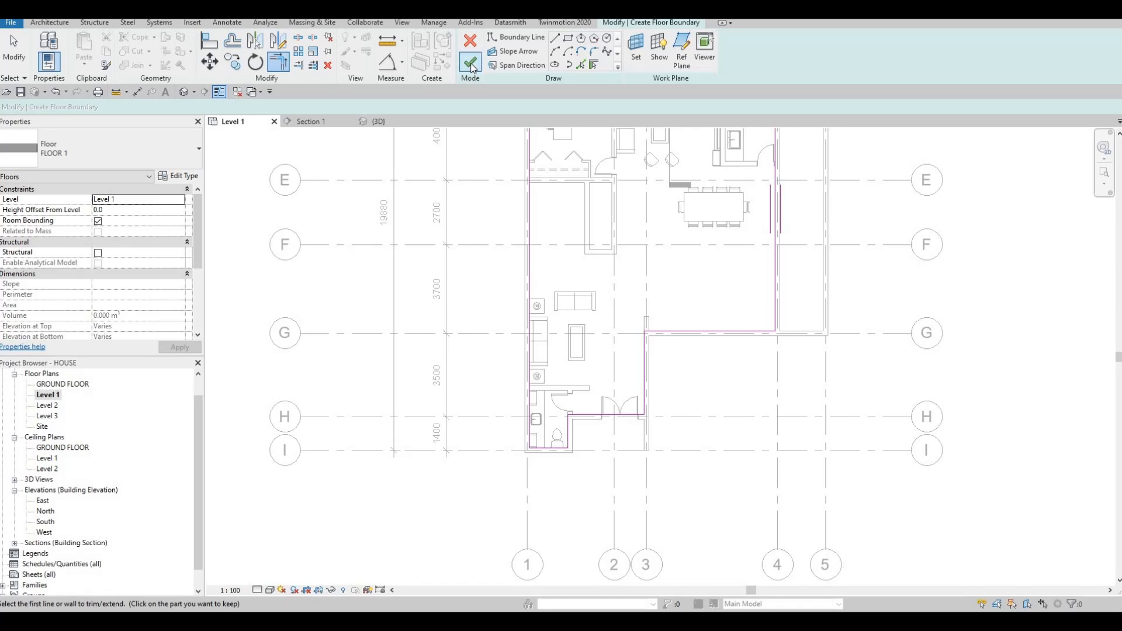
left_click(471, 65)
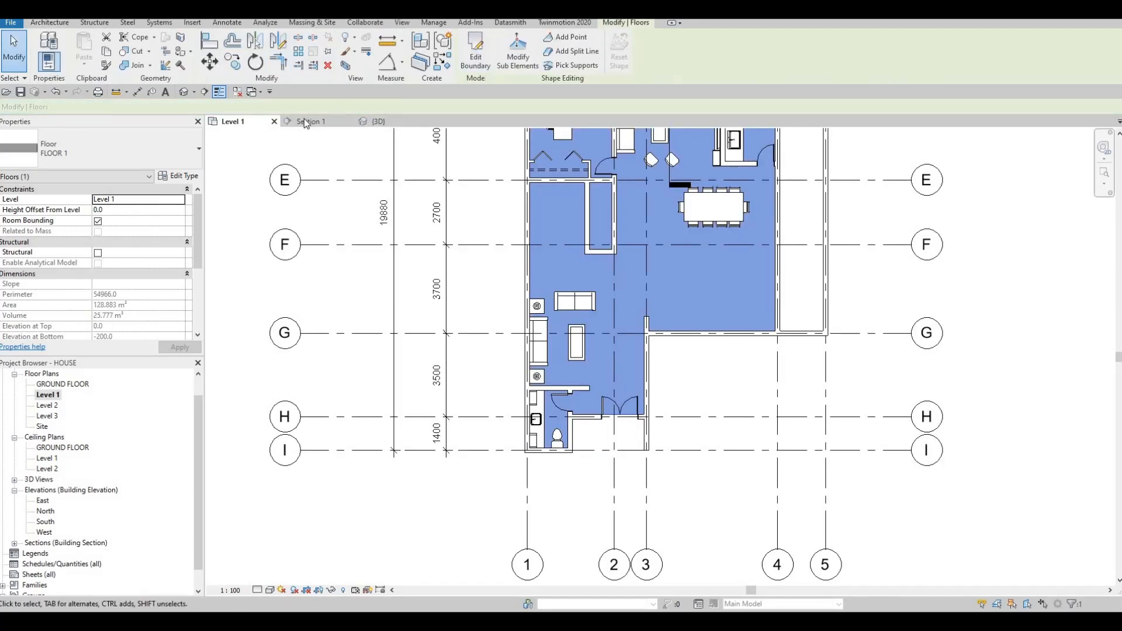
Show the house in the 3D view and select the connected chain of exterior walls
left_click(374, 121)
key("Escape")
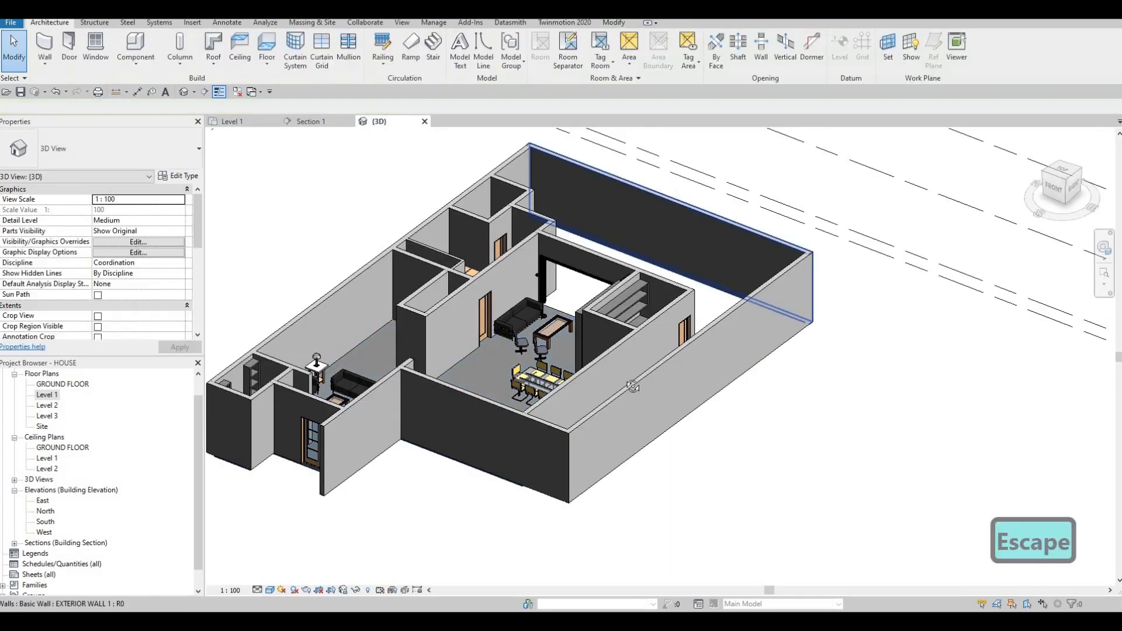
key("Escape")
middle_click_drag(632, 386, 502, 376, "shift")
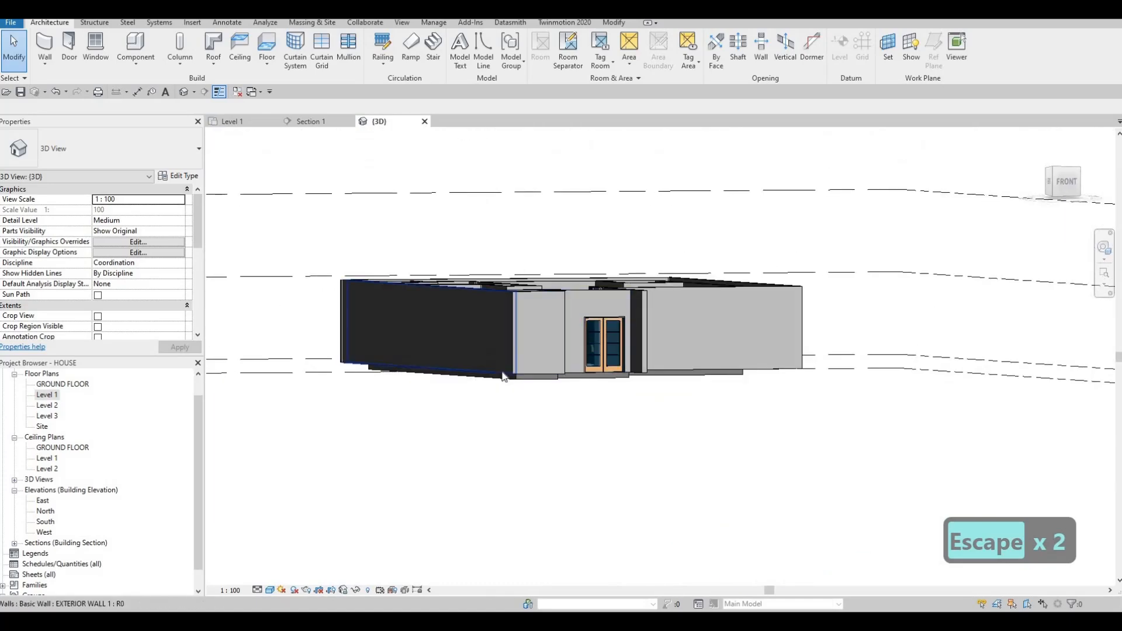
middle_click_drag(578, 377, 484, 356, "shift")
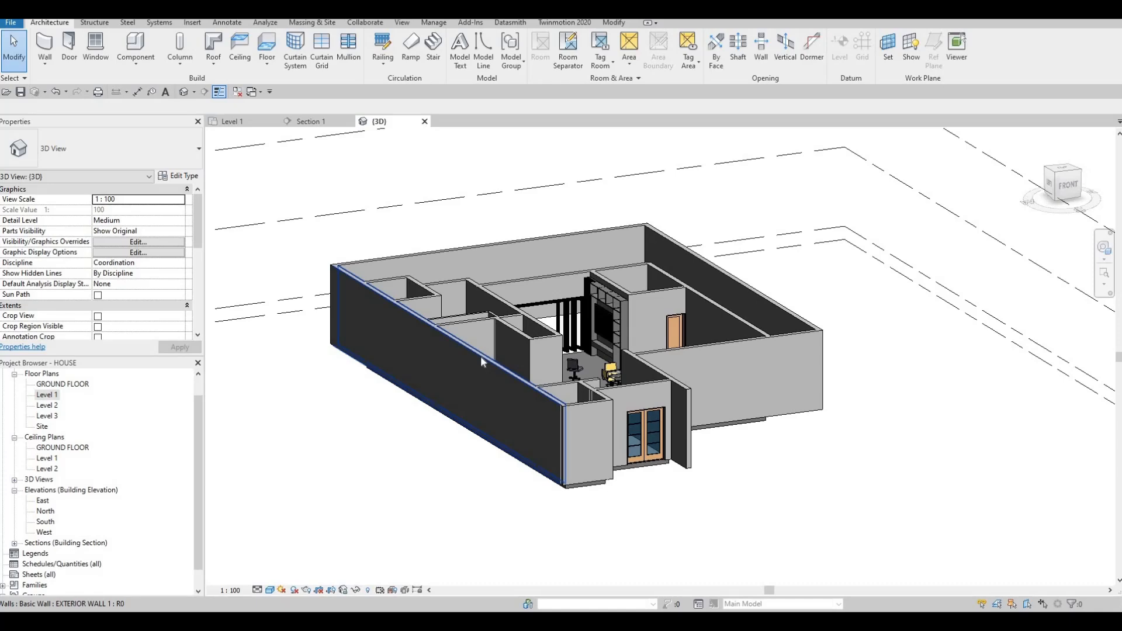
key("Tab")
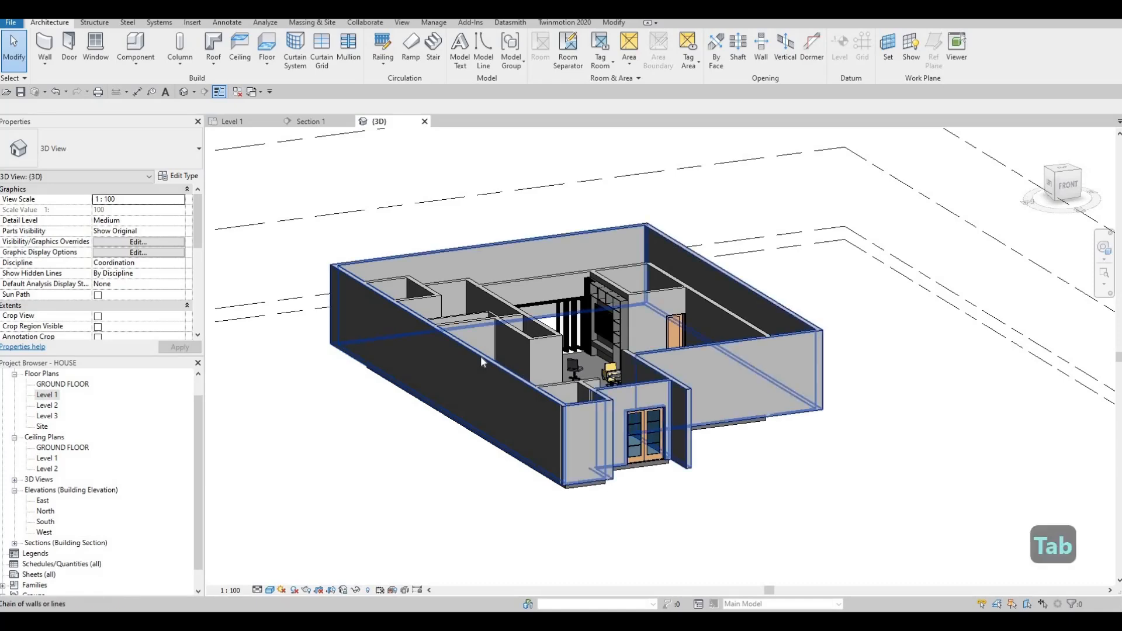
left_click(480, 358)
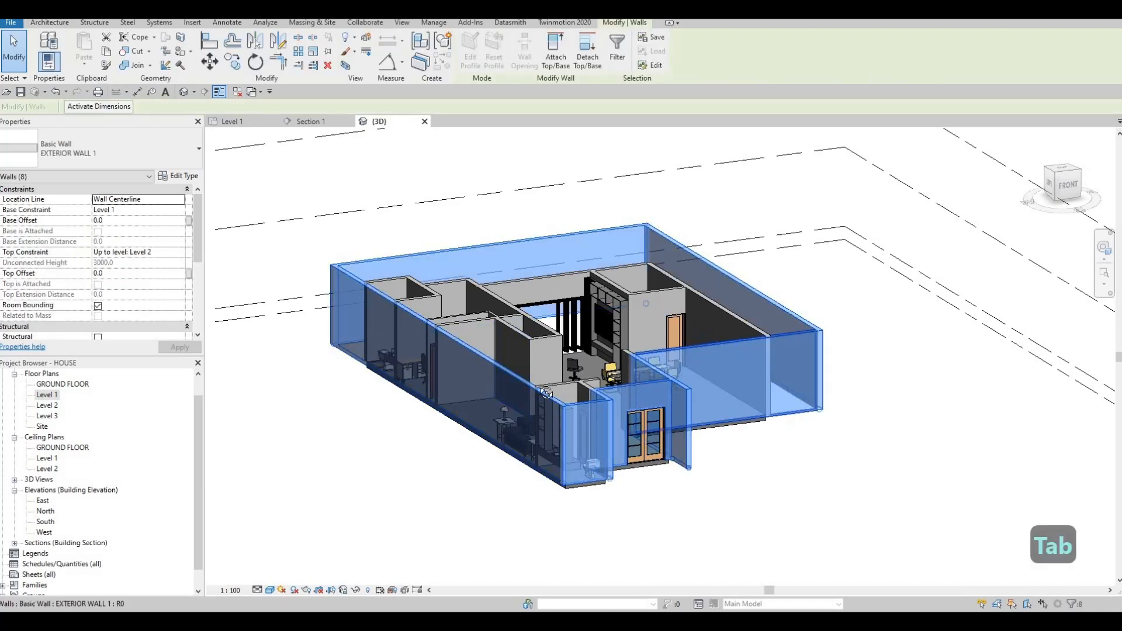
Add the remaining exterior walls around the kitchen, living area and shower room to the selection, and set their base constraint to GROUND FLOOR
middle_click_drag(678, 390, 591, 388, "shift")
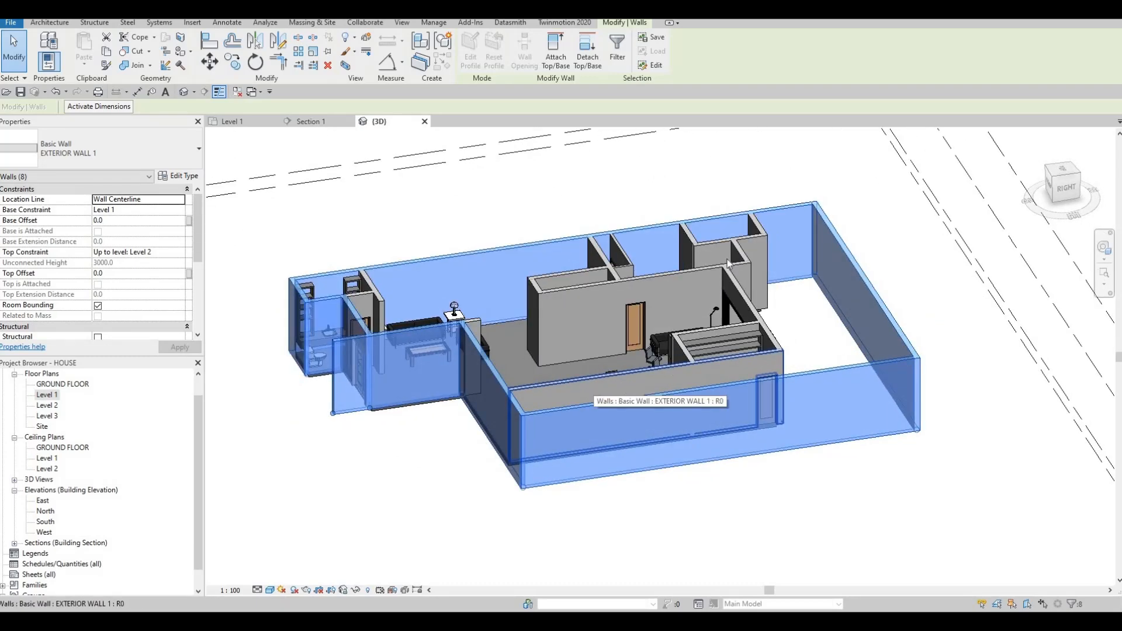
key("Tab")
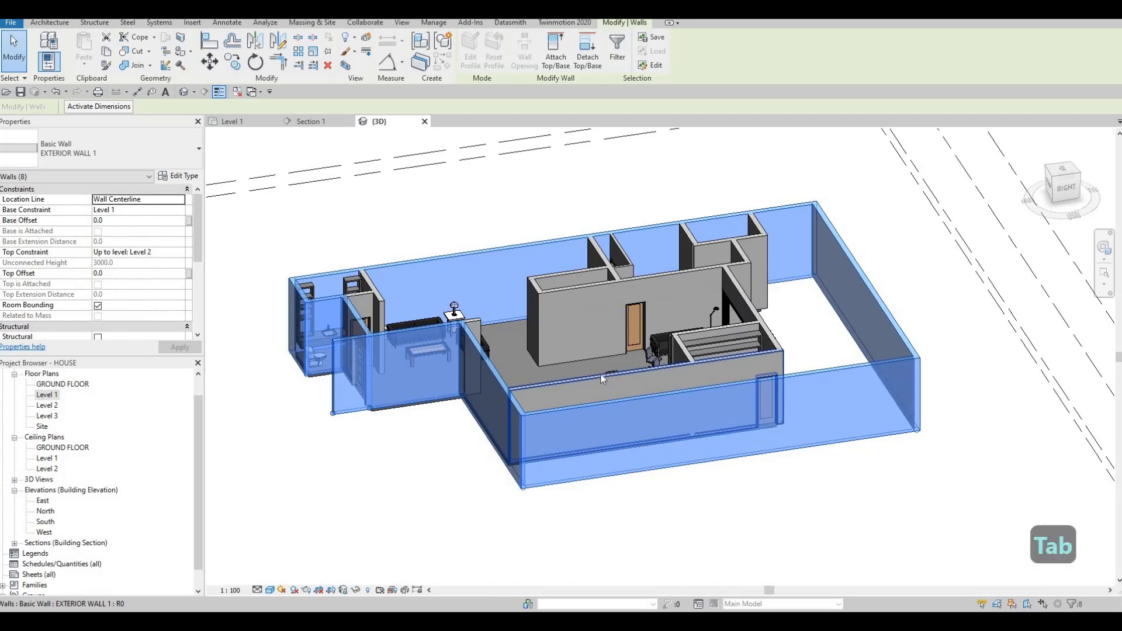
key("Tab")
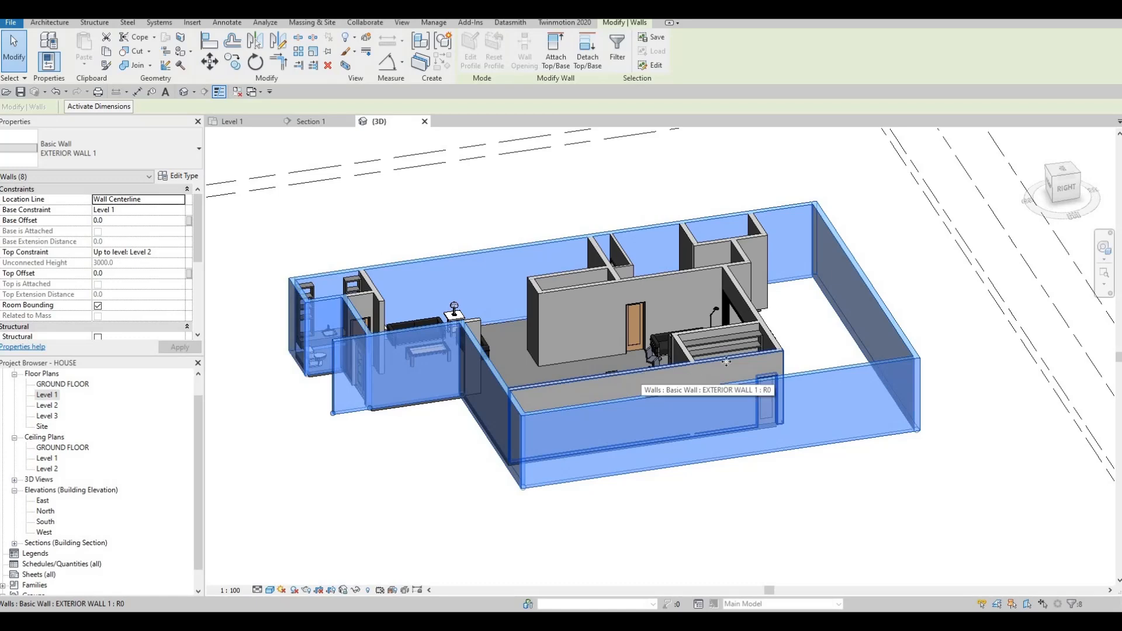
left_click(744, 260, "ctrl")
left_click(745, 253, "ctrl")
left_click(758, 232, "ctrl")
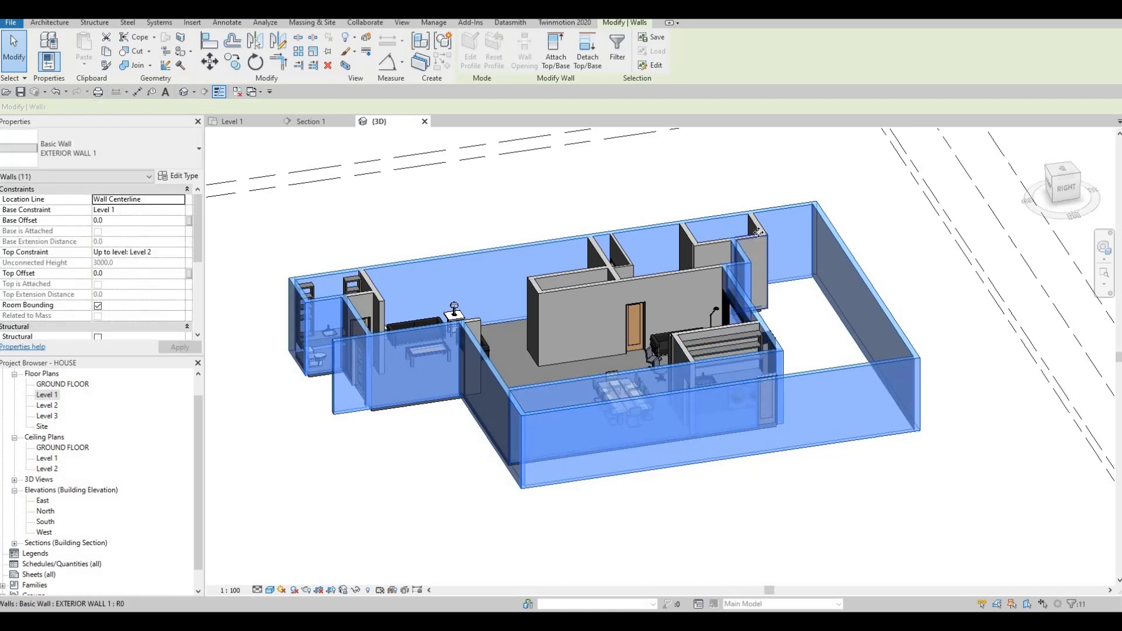
left_click(742, 240, "ctrl")
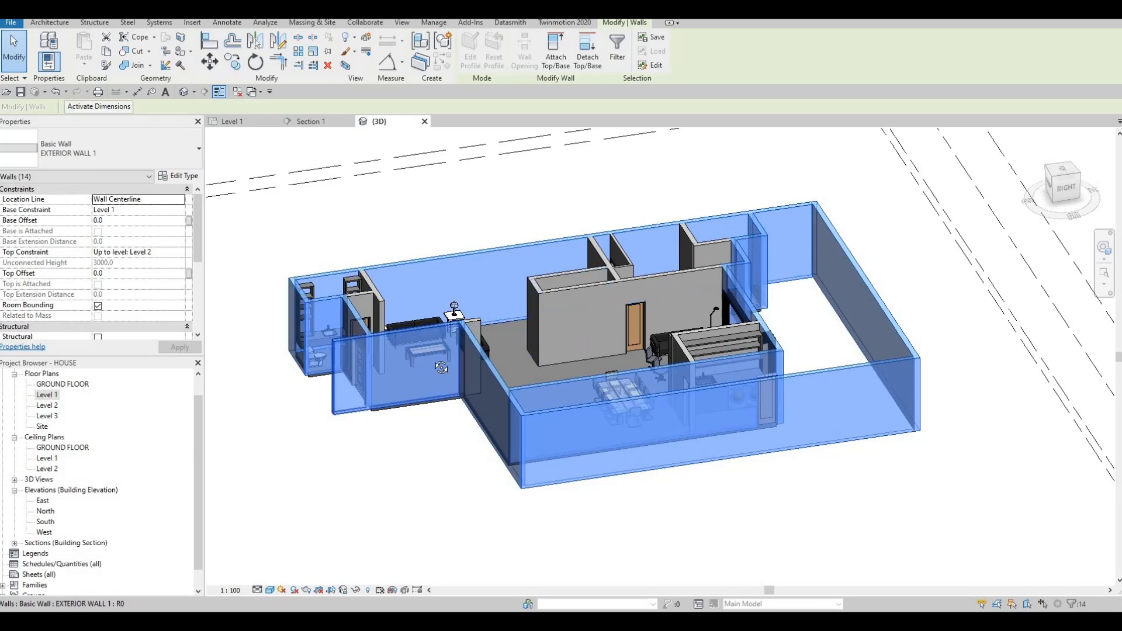
middle_click_drag(507, 360, 450, 351, "shift")
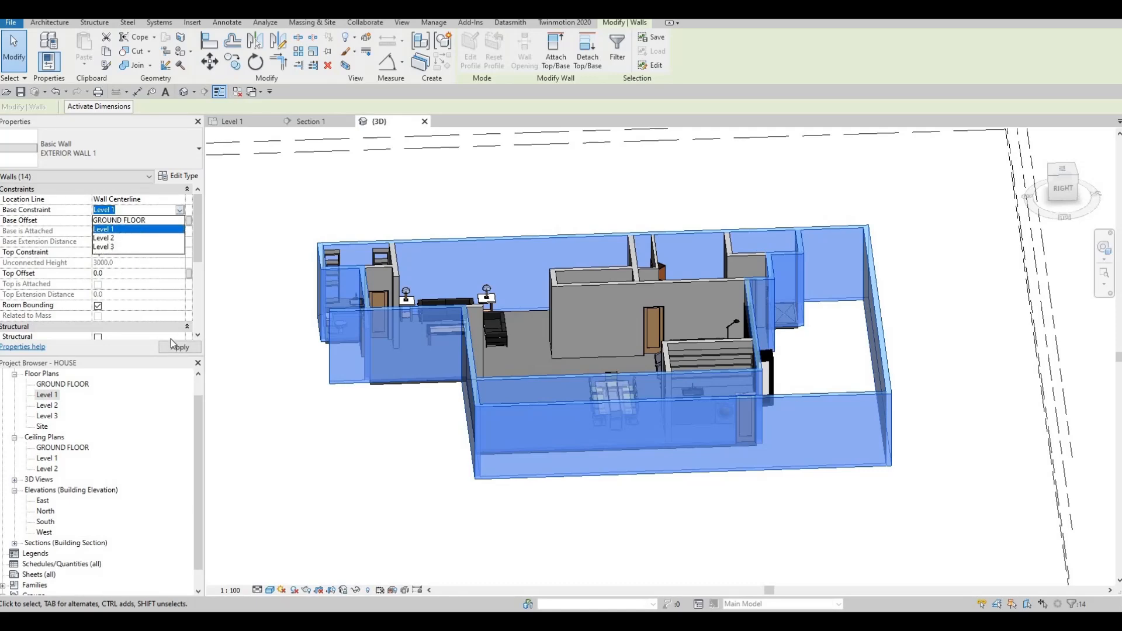
left_click(167, 350)
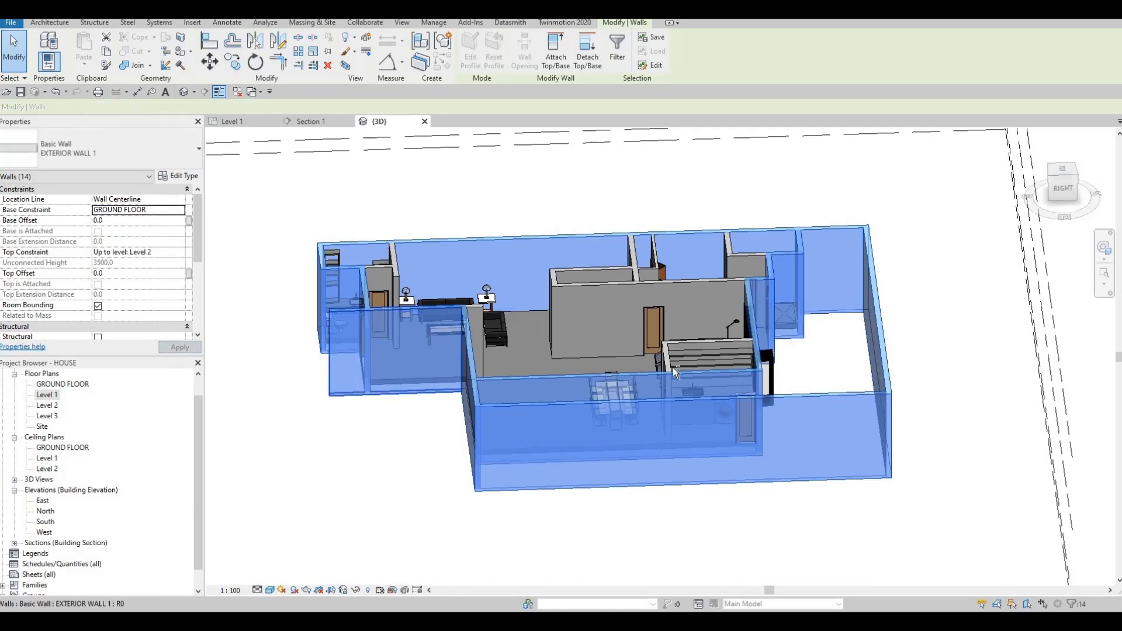
key("Escape")
key("Escape")
Examine the exterior walls and floor from several angles in 3D and in the Level 1 plan
middle_click_drag(761, 449, 411, 480, "shift")
scroll(414, 472, "up", 3)
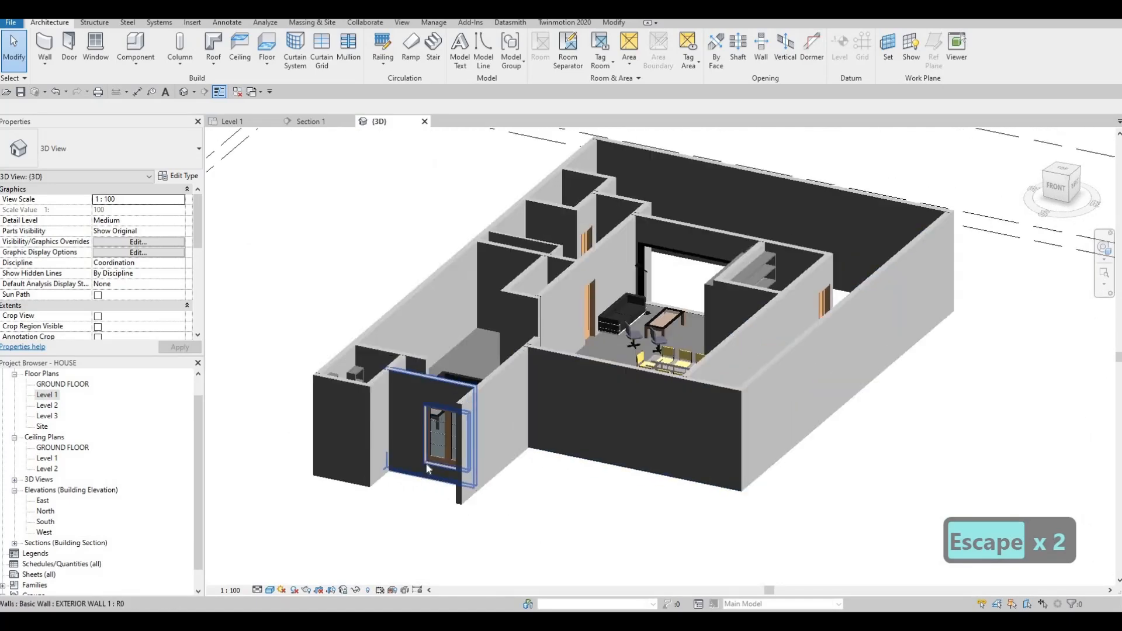
middle_click_drag(494, 445, 538, 418)
middle_click_drag(569, 433, 503, 412, "shift")
scroll(598, 376, "down", 1)
left_click(232, 121)
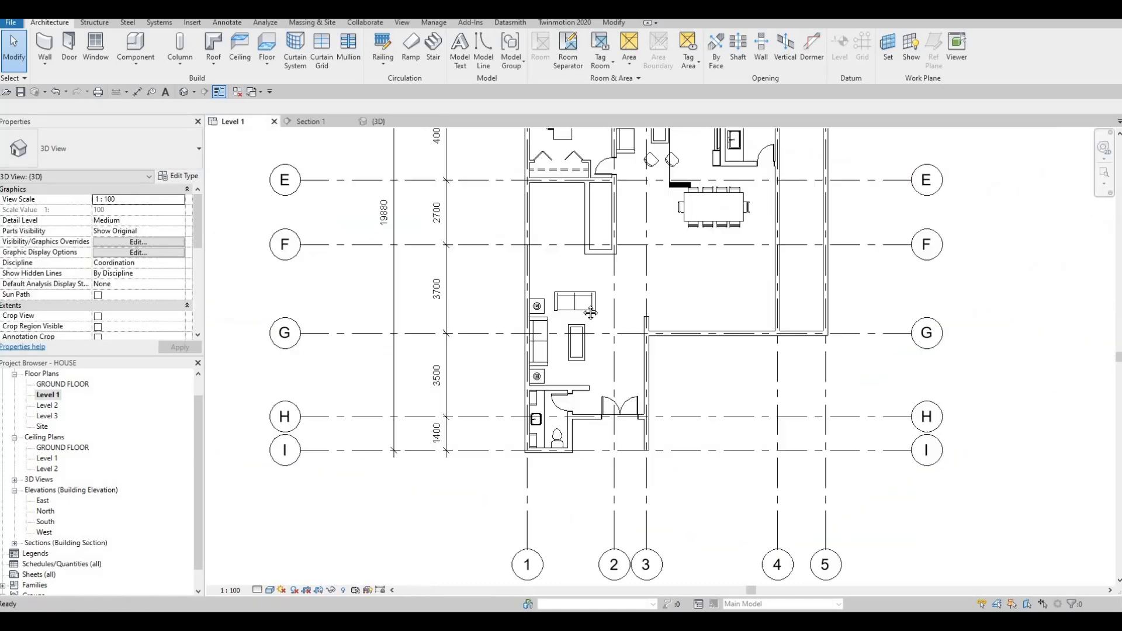
scroll(597, 292, "down", 1)
middle_click_drag(596, 230, 597, 298)
scroll(595, 304, "down", 1)
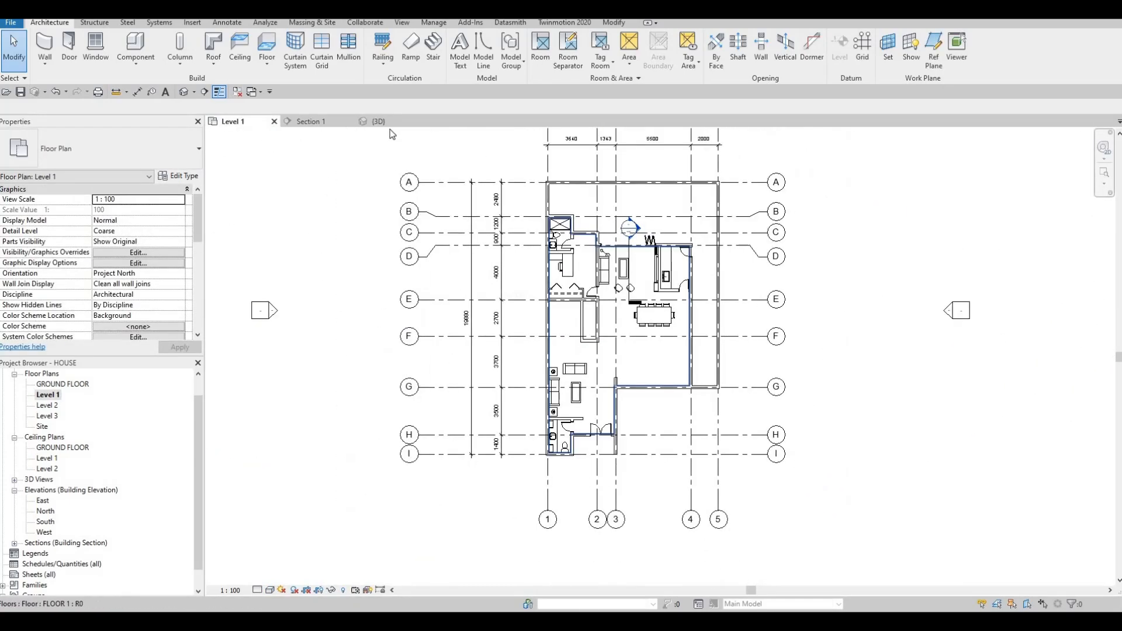
left_click(379, 122)
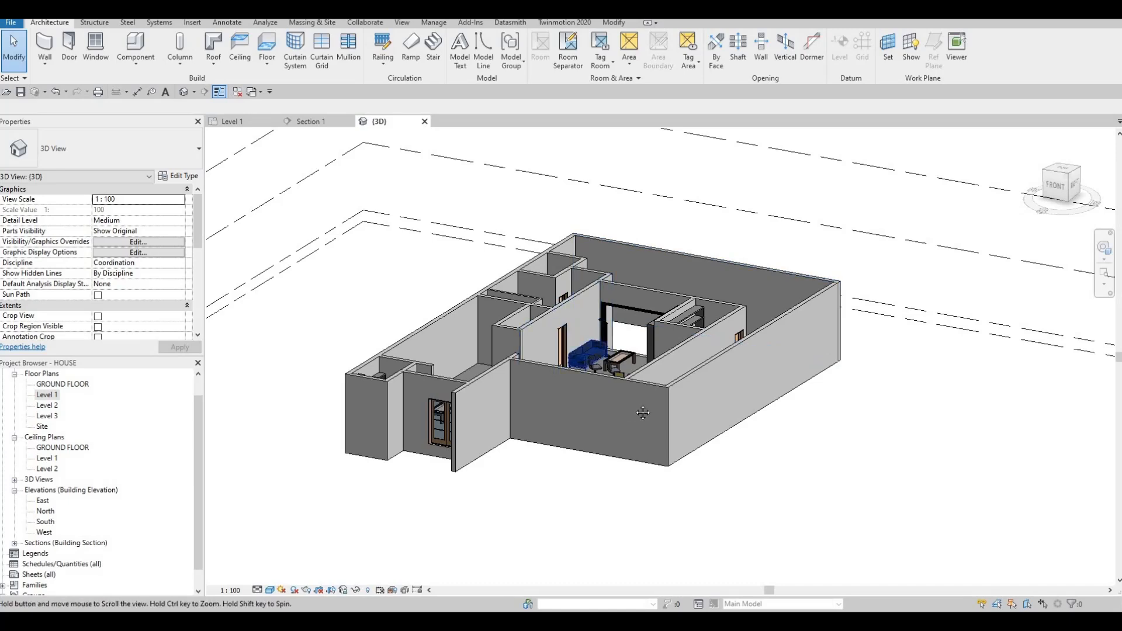
middle_click_drag(589, 375, 626, 433, "shift")
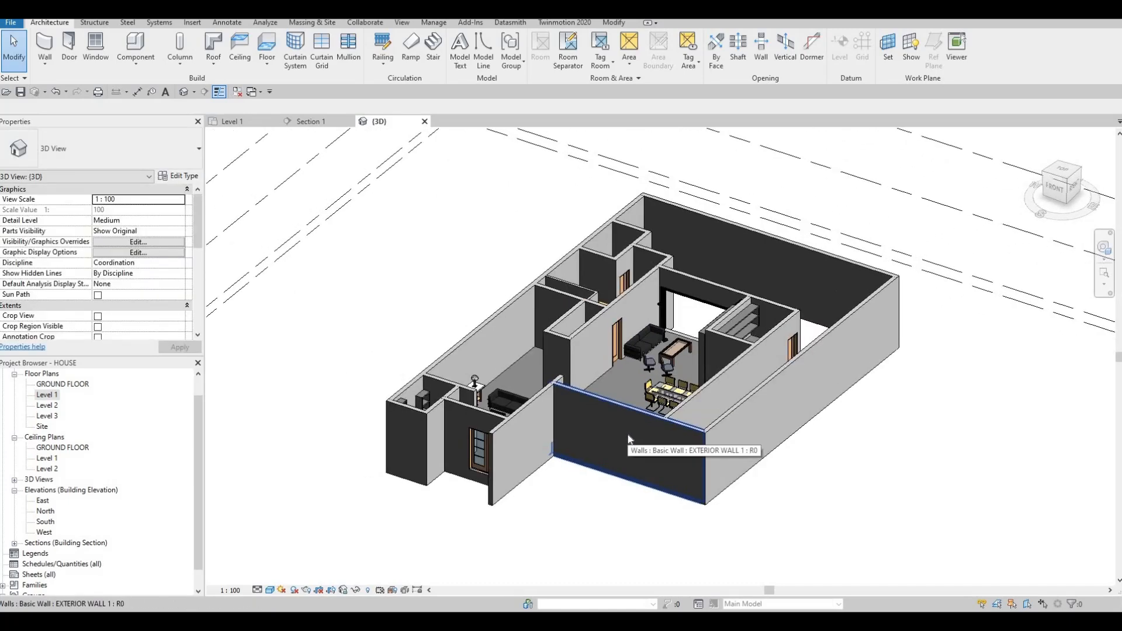